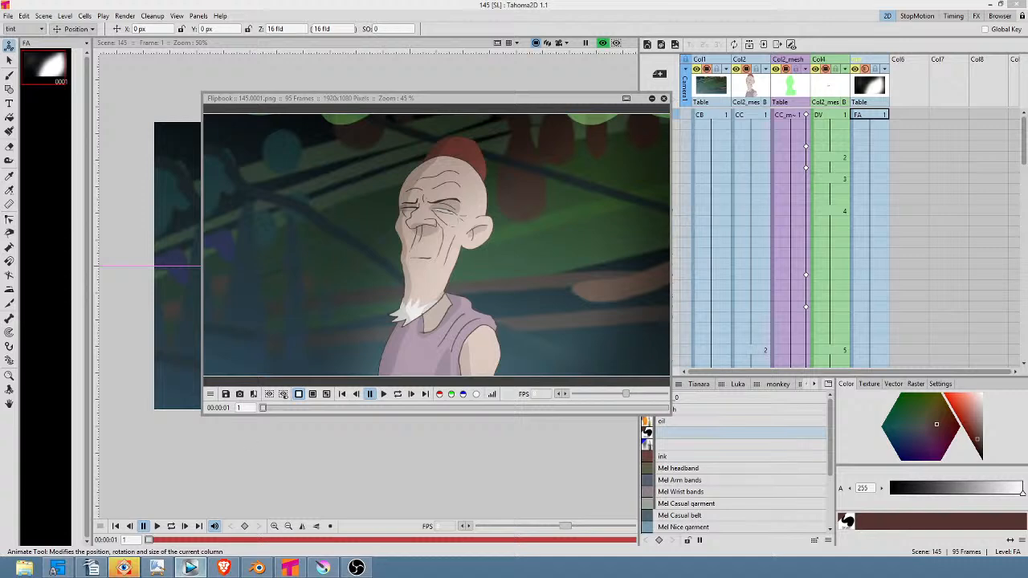
# Step: Switch to Vegas Pro, maximize its window and survey the edited timeline from the 00:05:52 area out to about 00:23:25
pyautogui.click(191, 567)
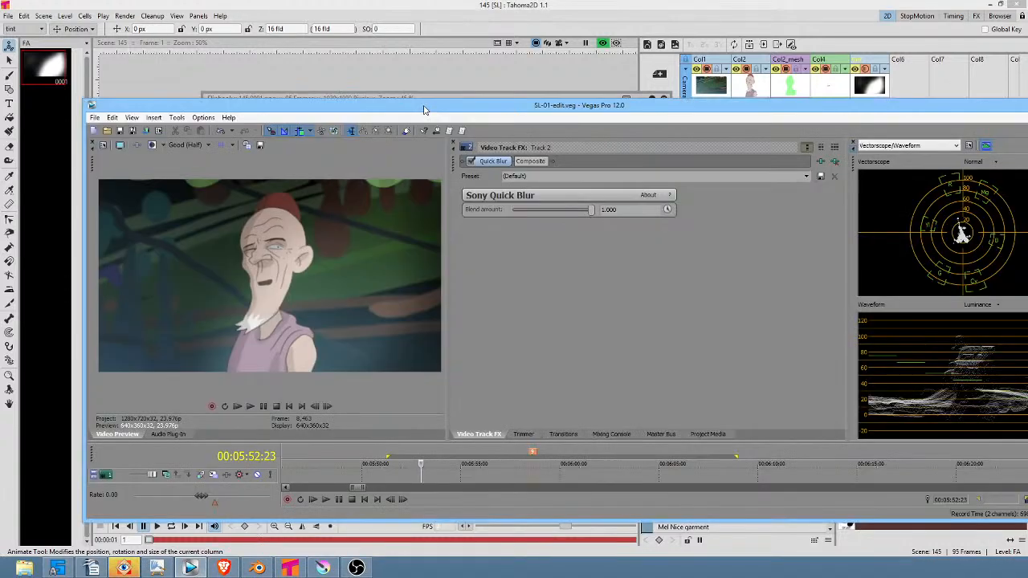
pyautogui.doubleClick(424, 109)
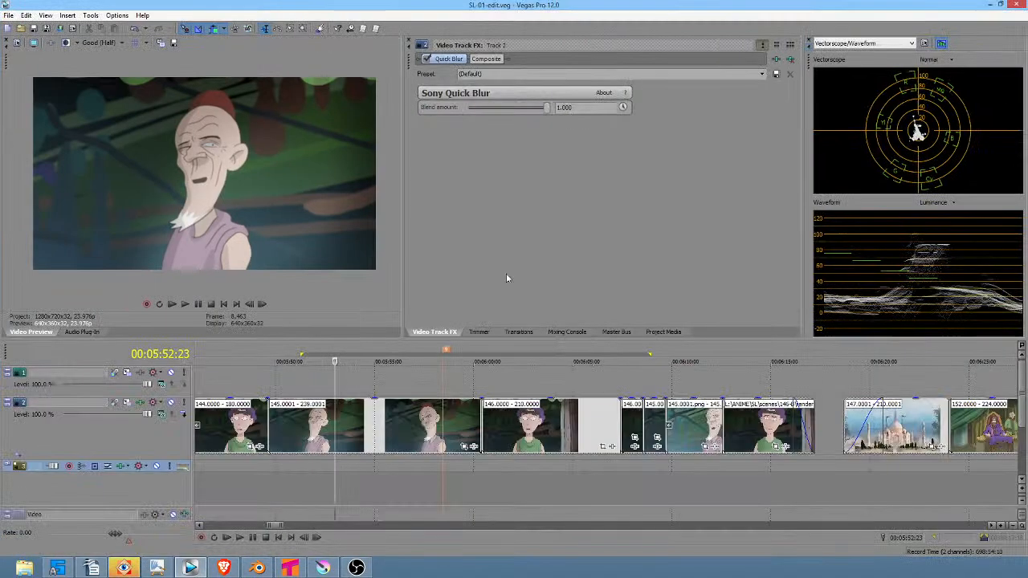
pyautogui.click(414, 482)
pyautogui.scroll(-4, 414, 481)
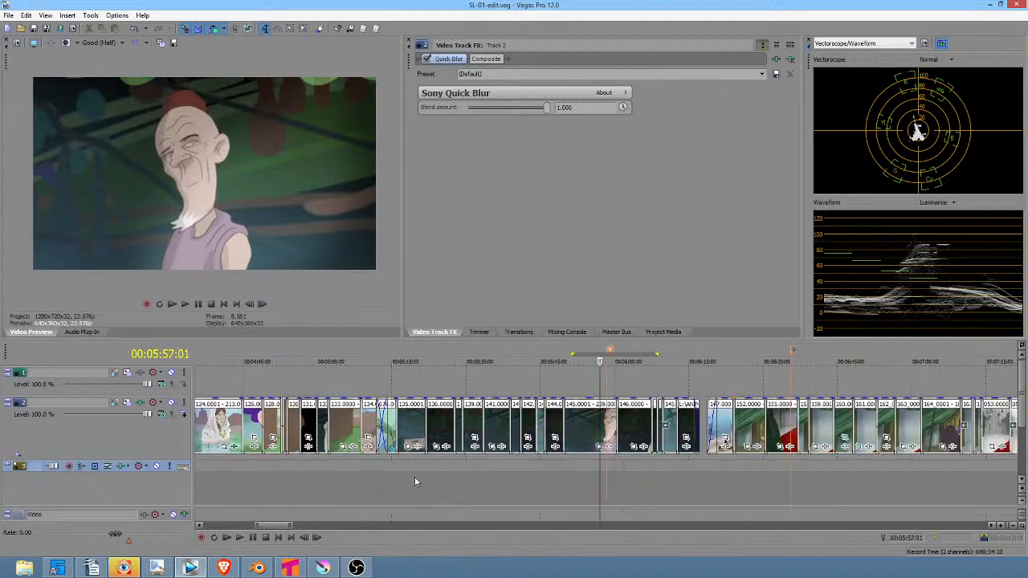
pyautogui.moveTo(437, 478); pyautogui.dragTo(563, 466)
pyautogui.scroll(-5, 569, 460)
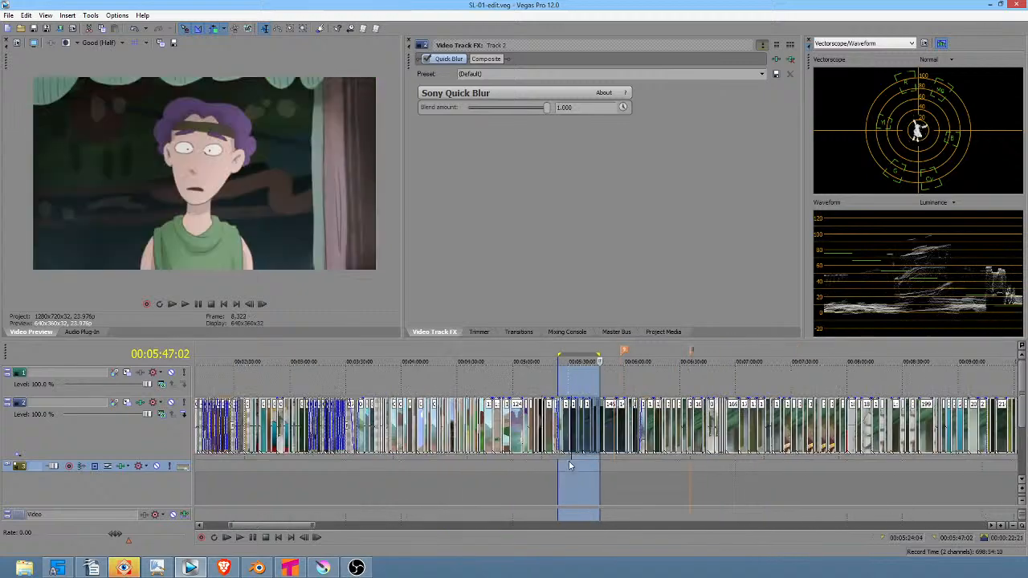
pyautogui.click(850, 473)
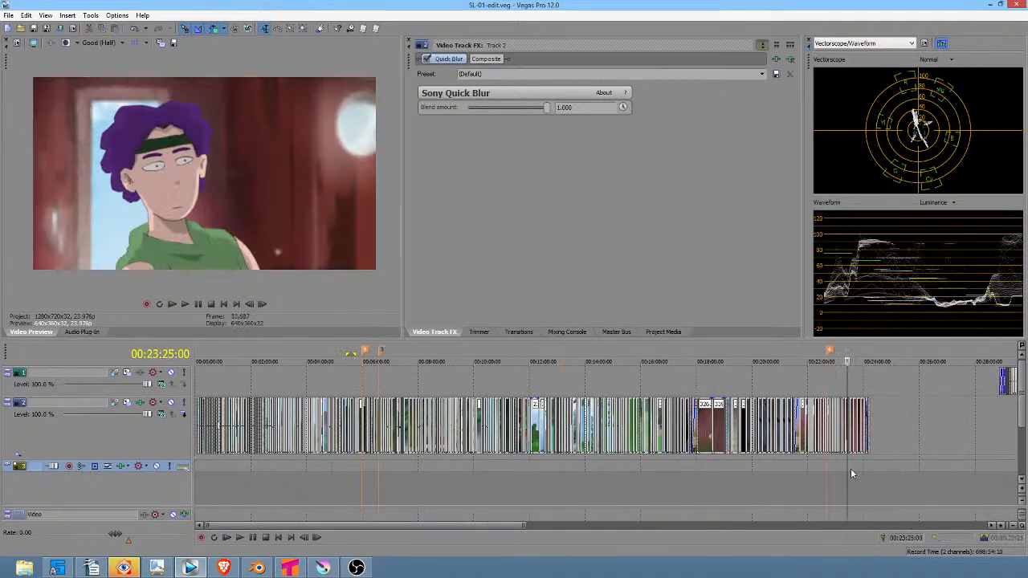
# Step: Scrub through the ending shots from about 00:23:23 up to the closing title to examine how the episode finishes
pyautogui.scroll(6, 839, 470)
pyautogui.moveTo(586, 475); pyautogui.dragTo(812, 480)
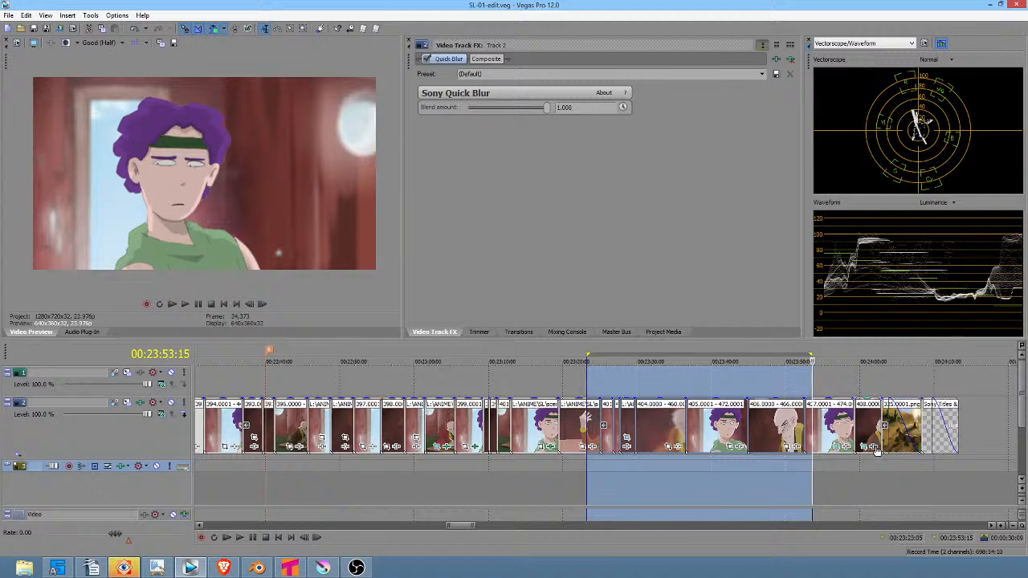
pyautogui.moveTo(934, 465); pyautogui.dragTo(771, 466)
pyautogui.click(942, 470)
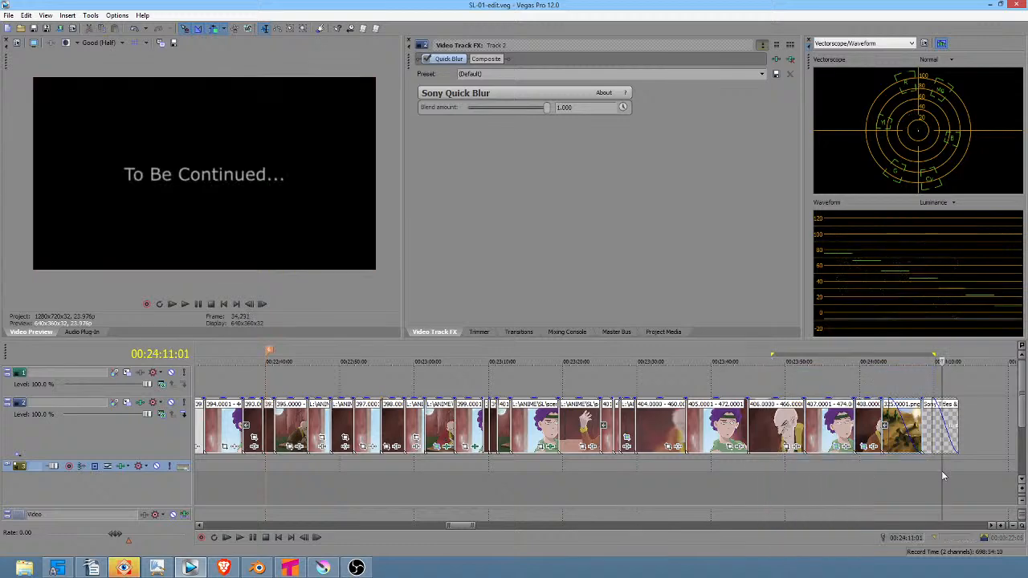
pyautogui.scroll(-4, 931, 470)
pyautogui.scroll(4, 583, 468)
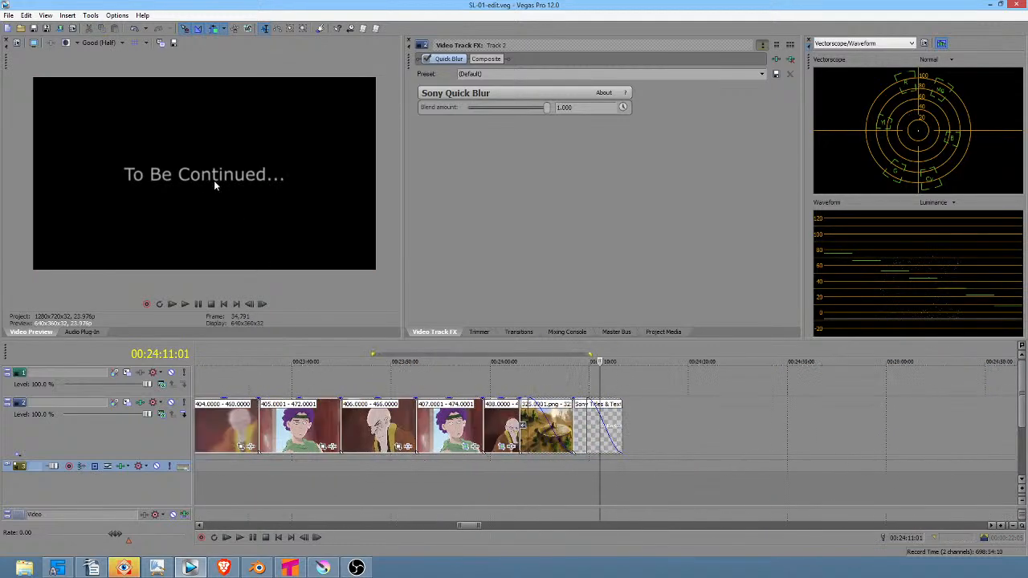
pyautogui.moveTo(489, 487); pyautogui.dragTo(539, 482)
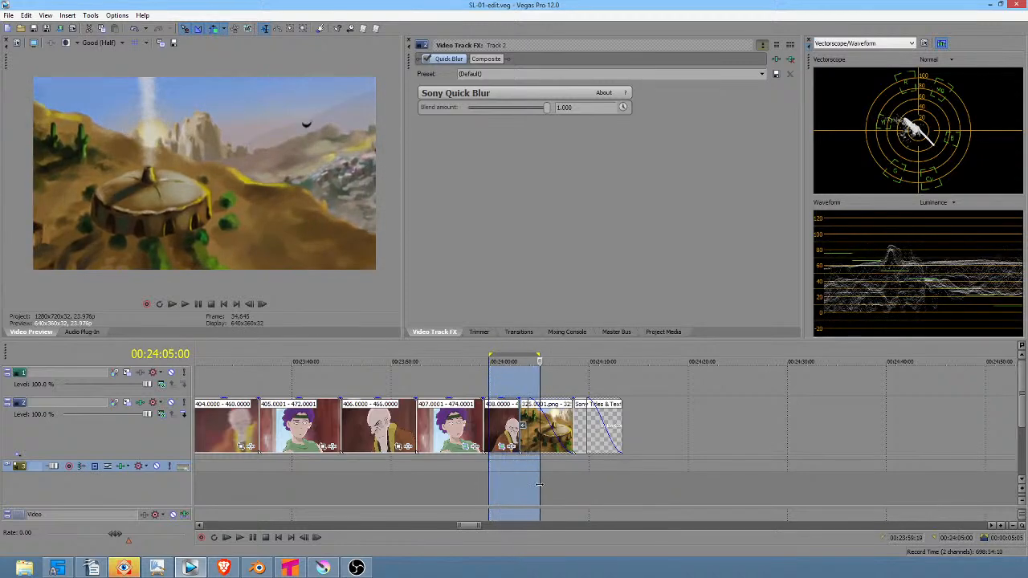
# Step: Scan backward through the timeline, scrubbing from about 00:21:45 to 00:20:38 and checking the frame at 00:07:19:19
pyautogui.scroll(-3, 527, 483)
pyautogui.hscroll(-4, 463, 482)
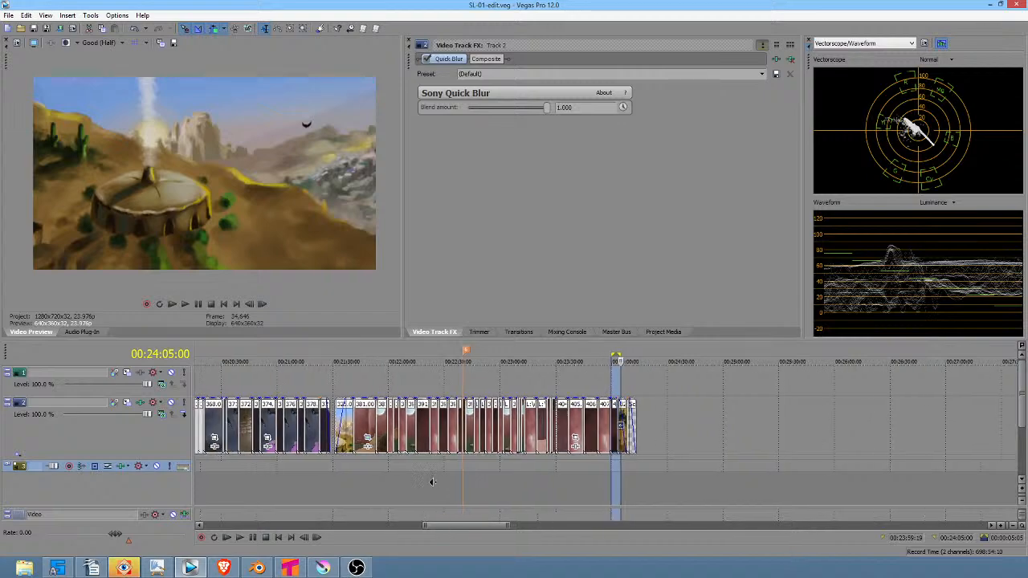
pyautogui.moveTo(592, 485); pyautogui.dragTo(471, 485)
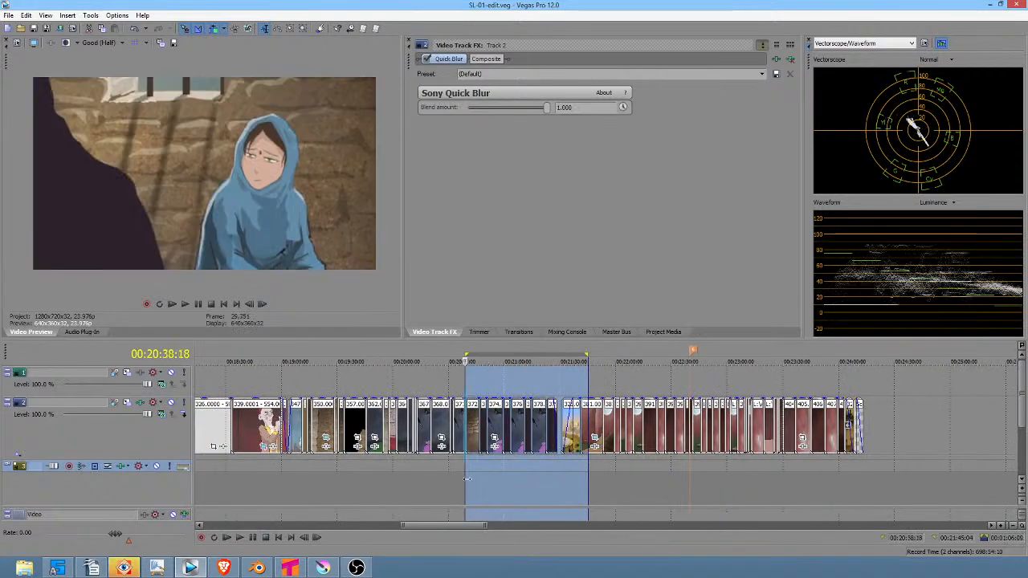
pyautogui.scroll(-3, 477, 485)
pyautogui.click(333, 480)
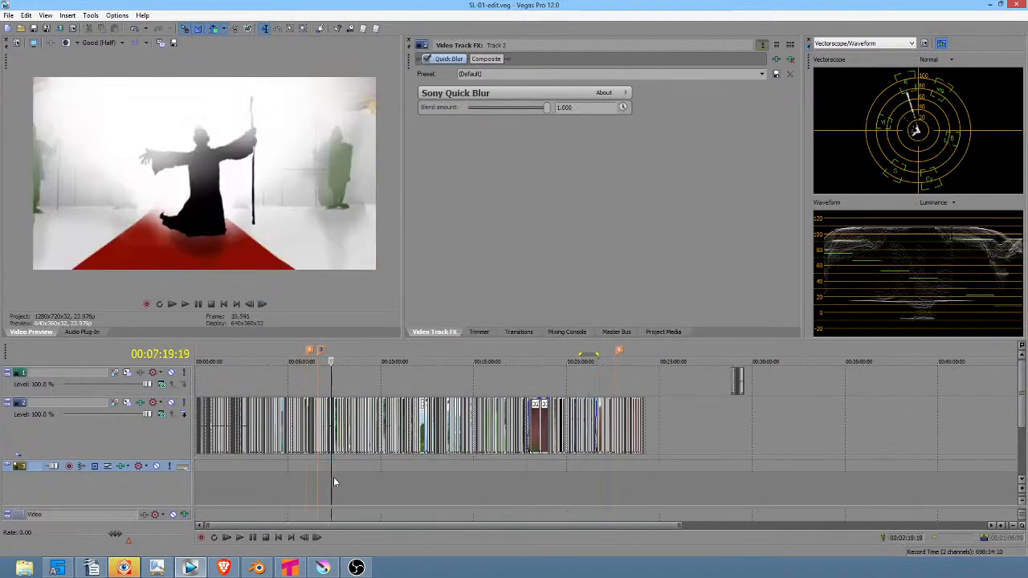
pyautogui.scroll(3, 333, 479)
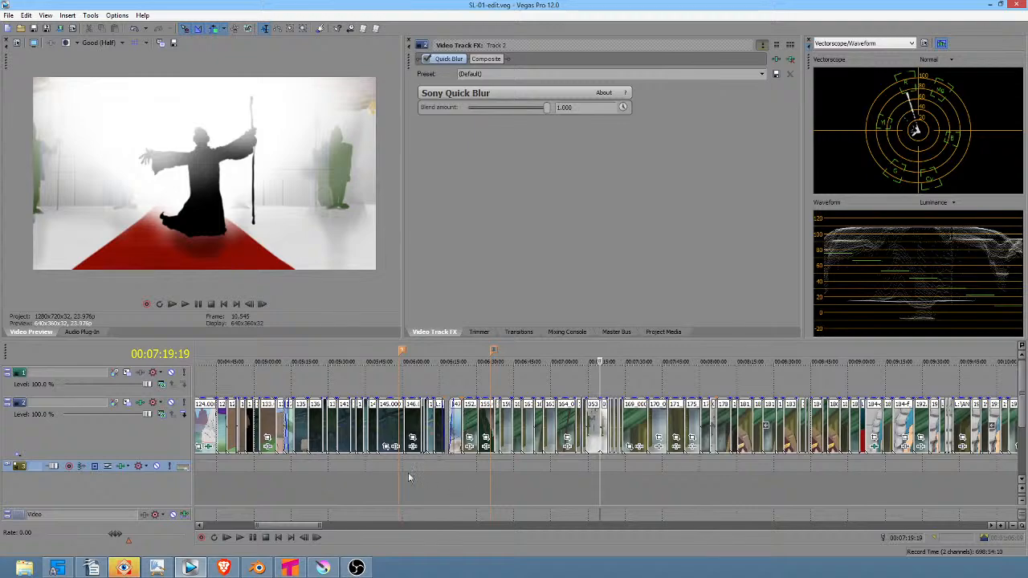
pyautogui.hscroll(-3, 289, 475)
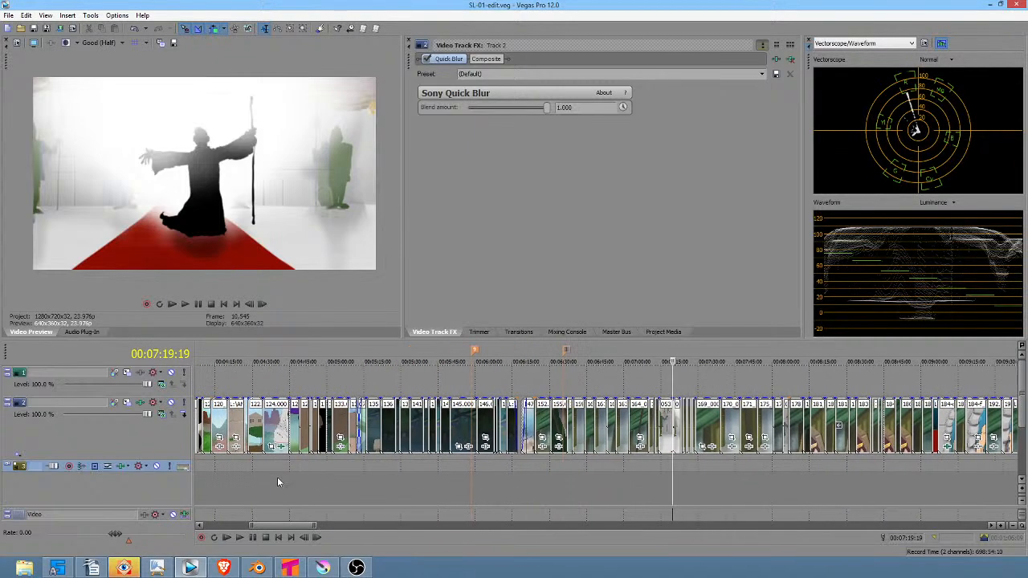
# Step: Play back the sequence from 00:04:26:14, then stop and check the frame at 00:04:41:14
pyautogui.click(256, 473)
pyautogui.scroll(3, 256, 474)
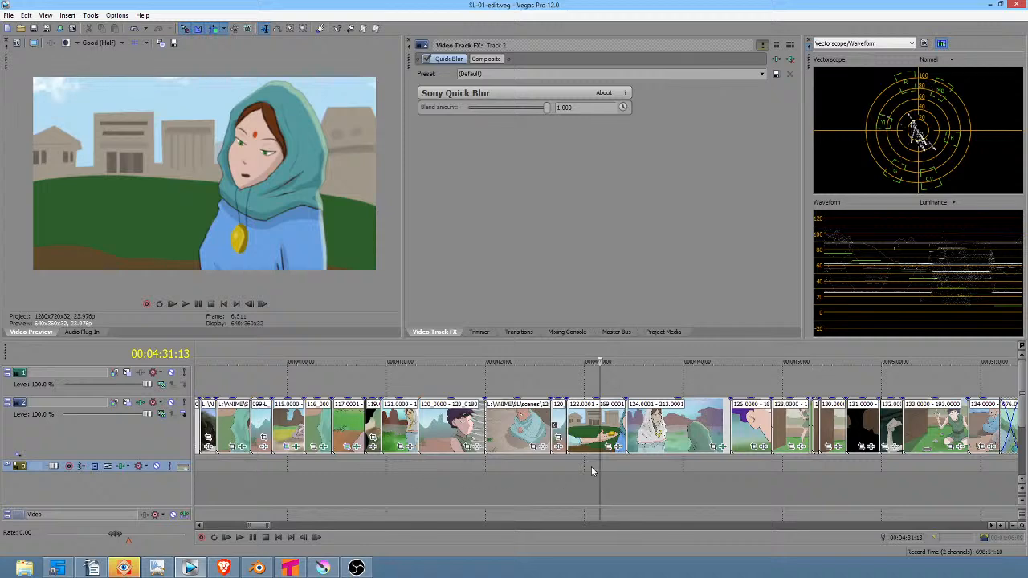
pyautogui.moveTo(549, 482); pyautogui.dragTo(609, 480)
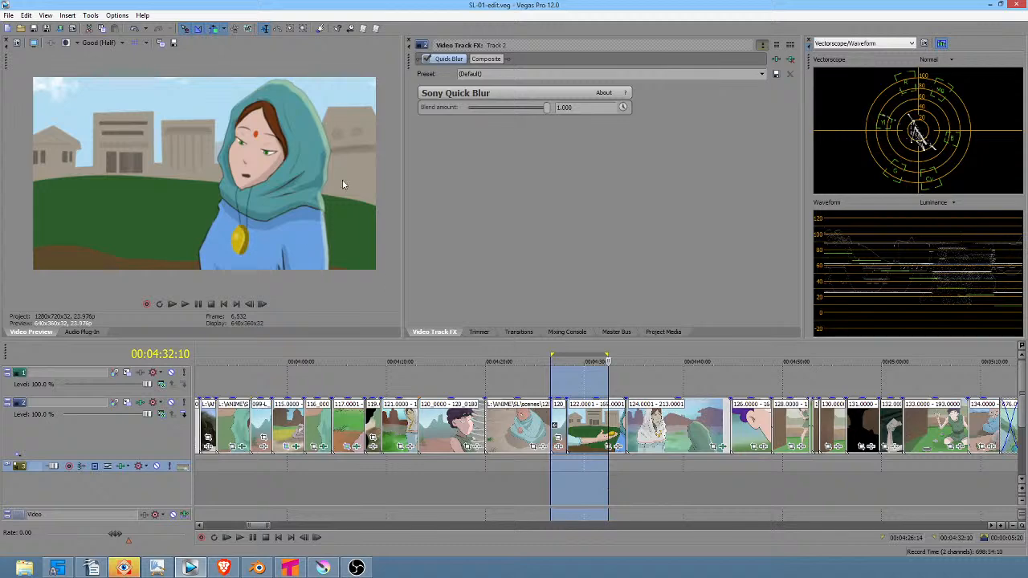
pyautogui.click(554, 482)
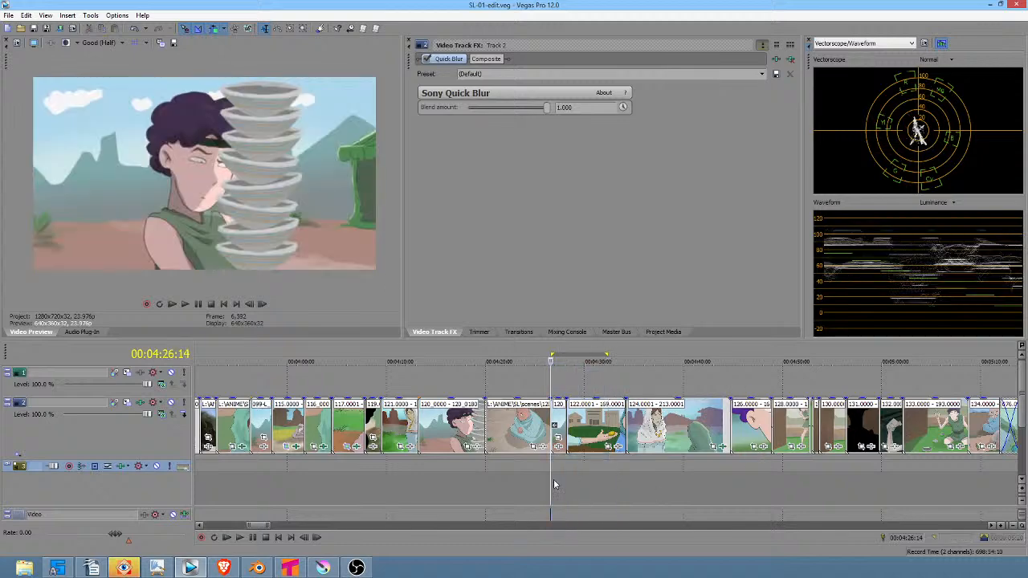
pyautogui.press('space')
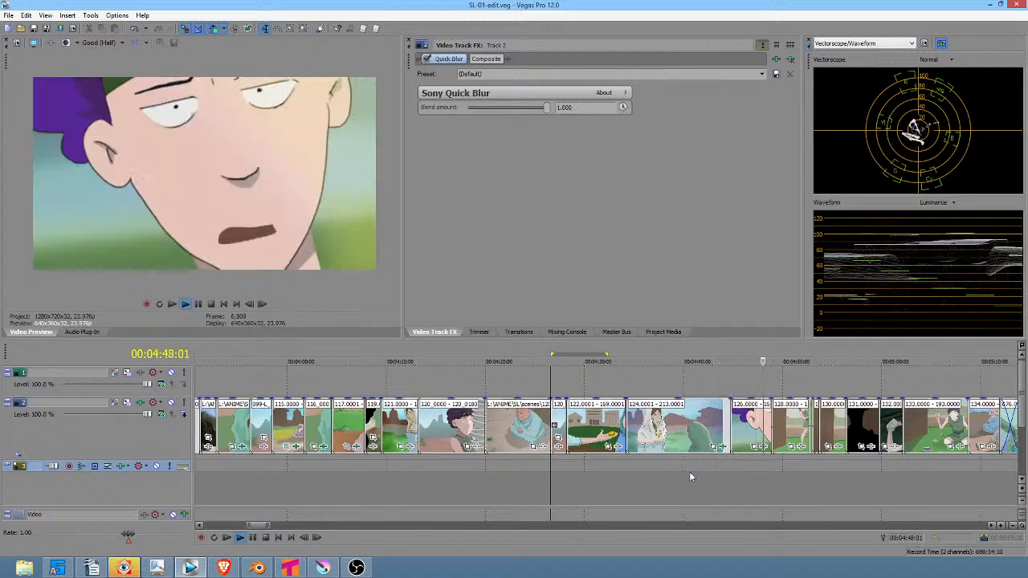
pyautogui.hscroll(5, 689, 471)
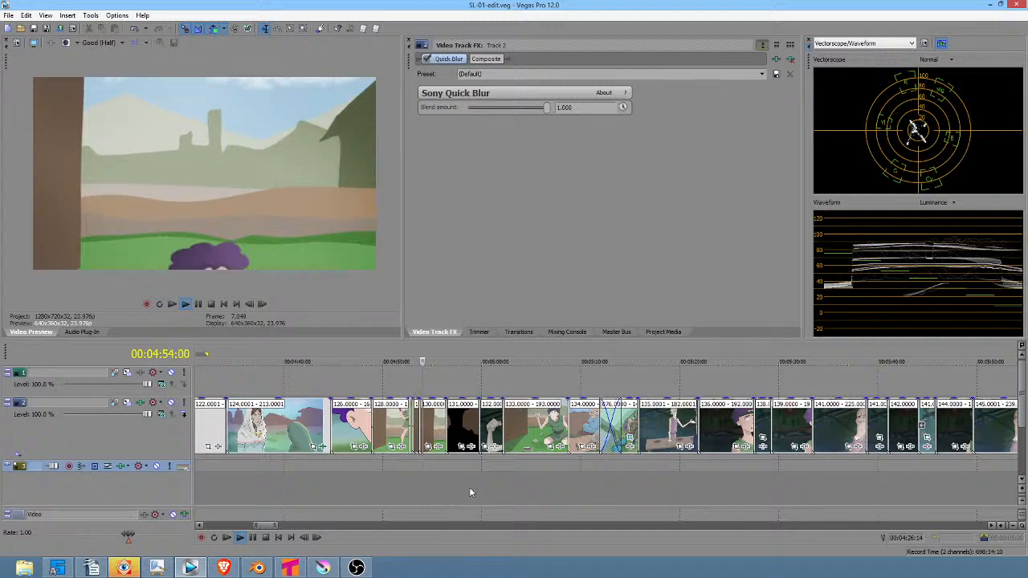
pyautogui.press('space')
pyautogui.click(424, 483)
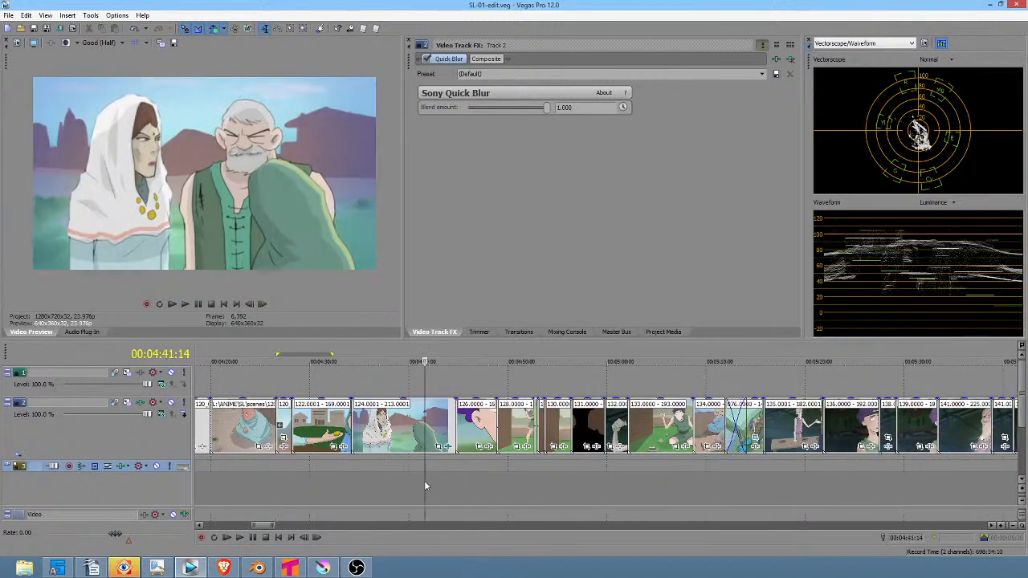
# Step: Scrub from about 00:05:00 to 00:05:28:14 to examine shots 132 through 138
pyautogui.hscroll(3, 536, 477)
pyautogui.moveTo(460, 484)
pyautogui.mouseDown()
pyautogui.moveTo(489, 480)
pyautogui.moveTo(423, 473)
pyautogui.moveTo(466, 474)
pyautogui.mouseUp()
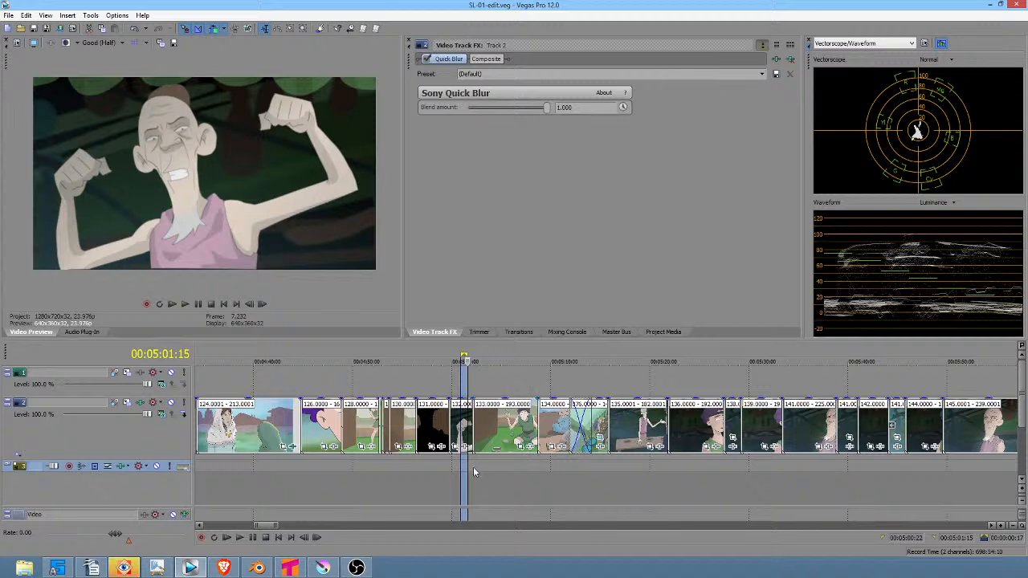
pyautogui.moveTo(481, 472); pyautogui.dragTo(705, 467)
pyautogui.scroll(3, 705, 467)
pyautogui.moveTo(610, 473); pyautogui.dragTo(686, 487)
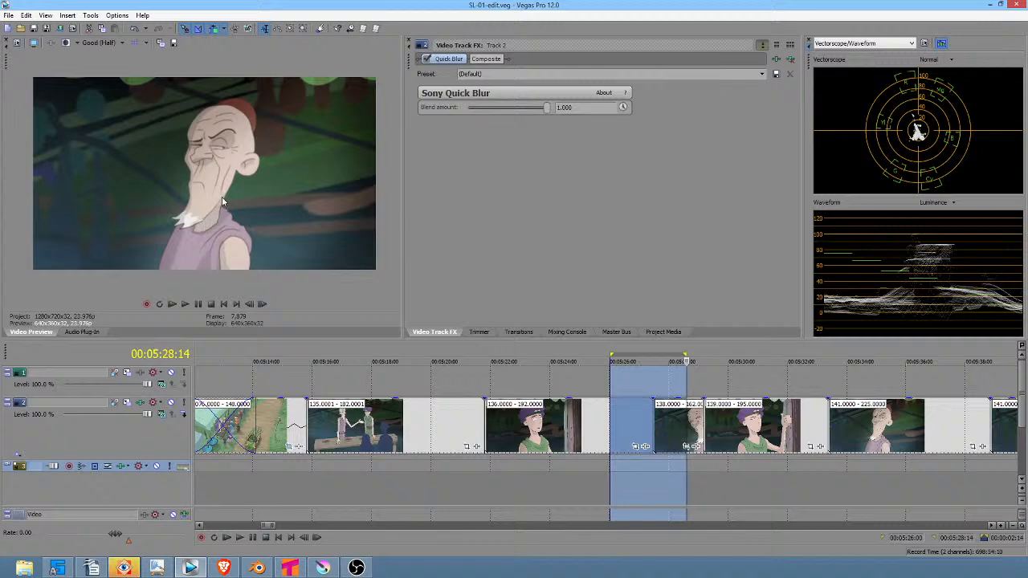
# Step: Scrub from about 00:05:28 to 00:05:51 to compare the old man's lighting across shots 138, 141 and 145
pyautogui.moveTo(675, 482); pyautogui.dragTo(858, 481)
pyautogui.hscroll(5, 702, 484)
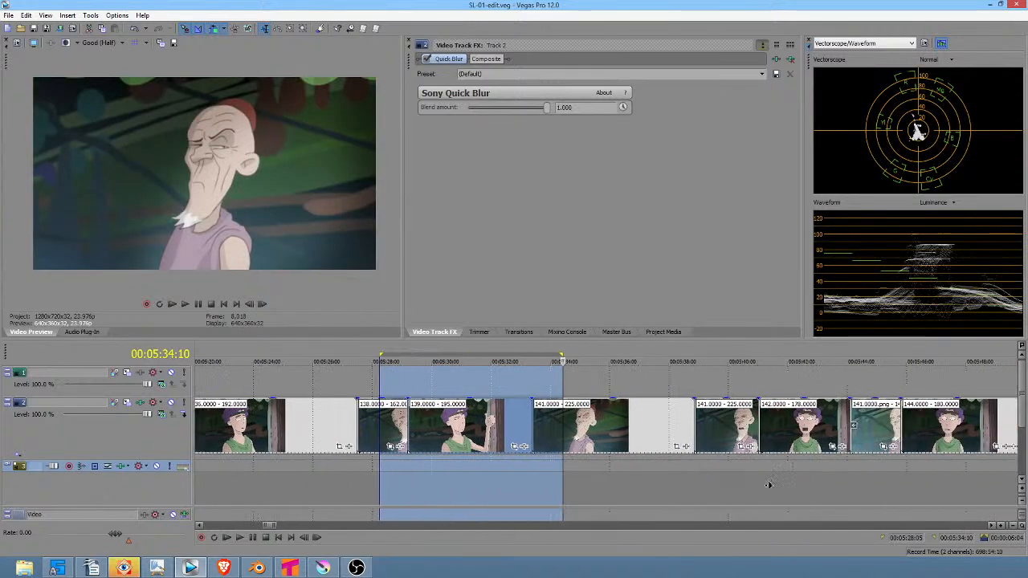
pyautogui.moveTo(432, 486)
pyautogui.mouseDown()
pyautogui.moveTo(525, 488)
pyautogui.moveTo(404, 486)
pyautogui.moveTo(443, 486)
pyautogui.mouseUp()
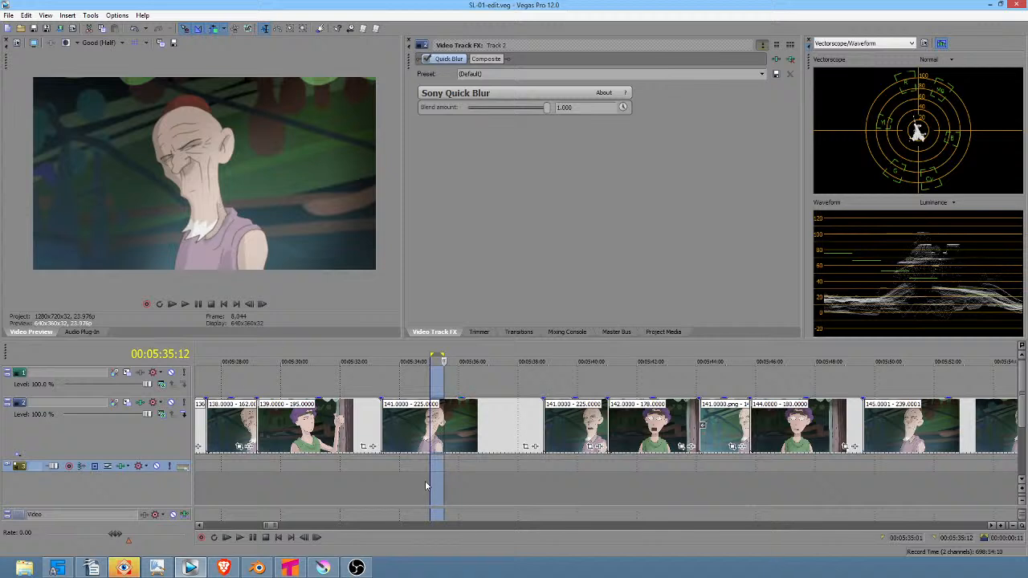
pyautogui.moveTo(425, 486); pyautogui.dragTo(440, 479)
pyautogui.moveTo(522, 483); pyautogui.dragTo(583, 490)
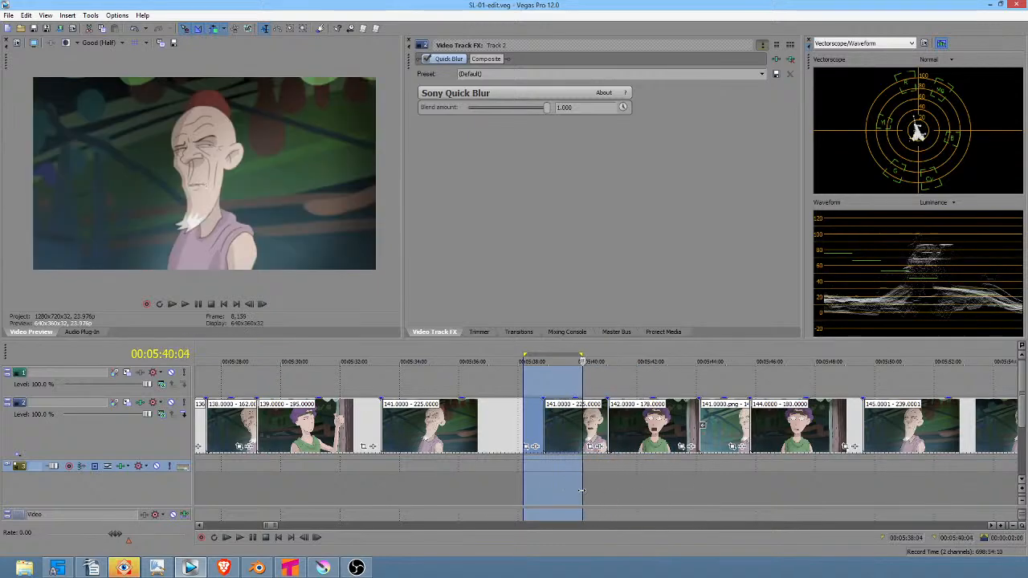
pyautogui.hscroll(5, 619, 489)
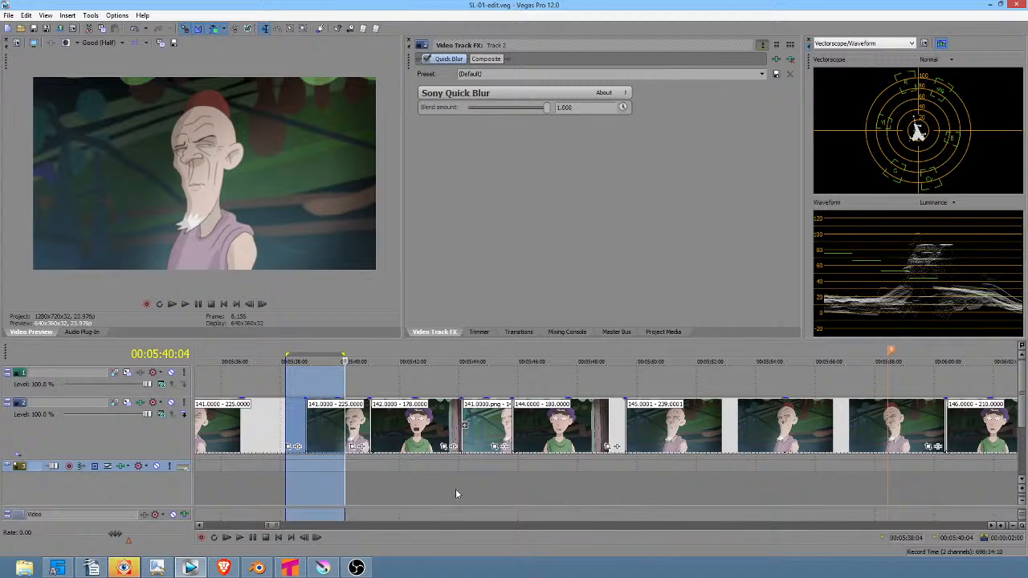
pyautogui.moveTo(463, 488); pyautogui.dragTo(667, 484)
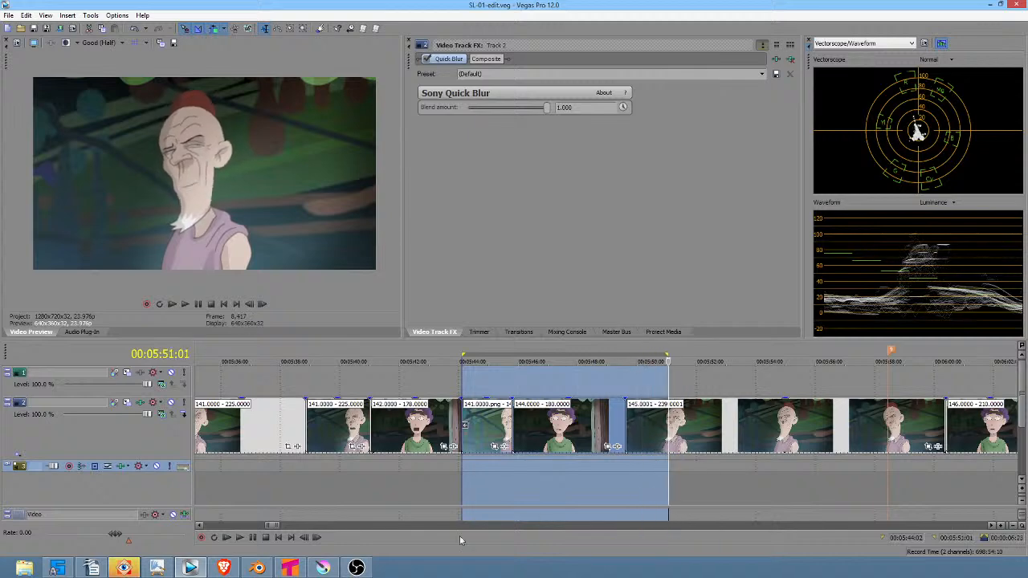
# Step: Switch to Tahoma2D and bring the FX Schematic of scene 145 into view
pyautogui.click(281, 572)
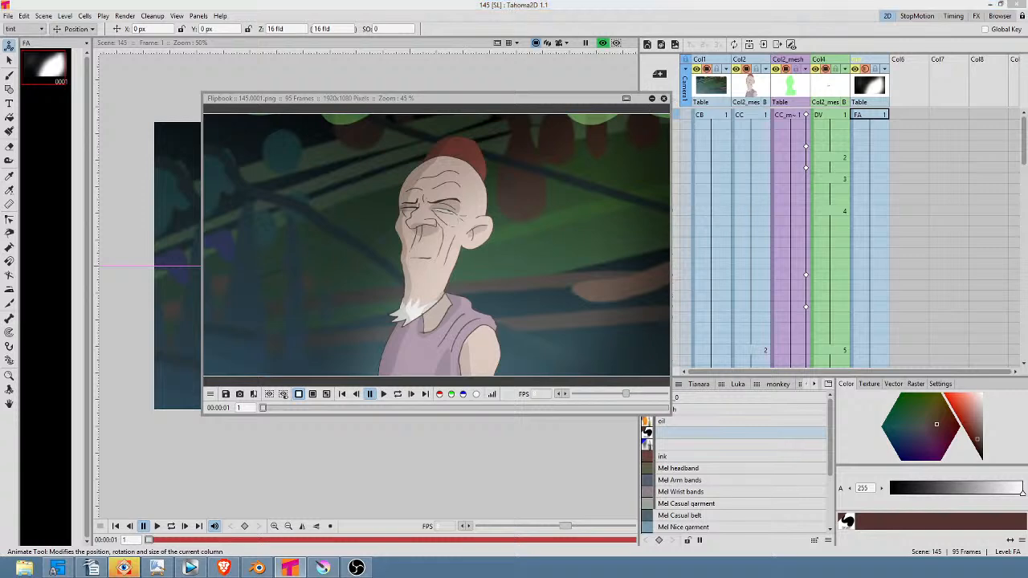
pyautogui.moveTo(617, 2); pyautogui.dragTo(618, 58)
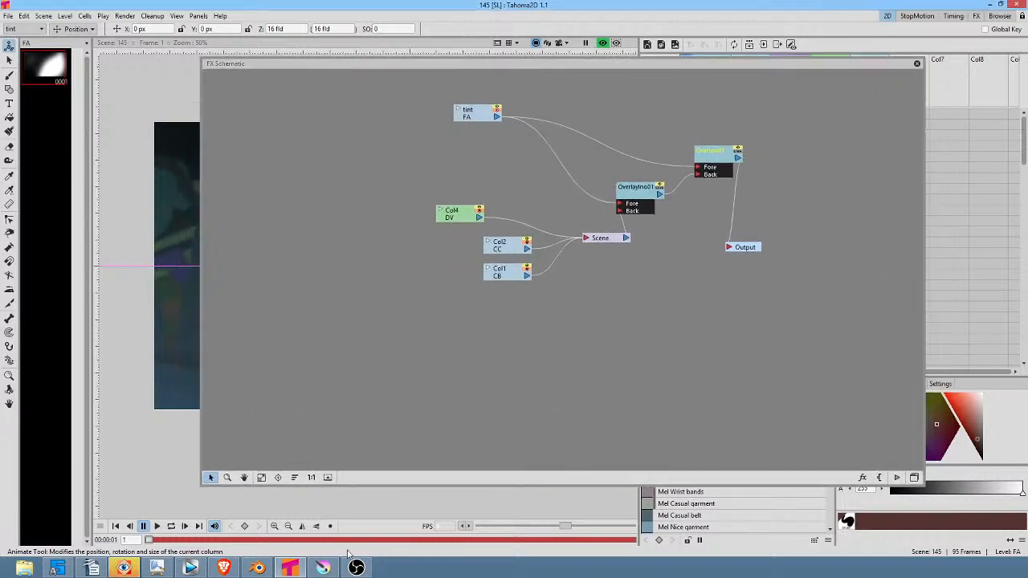
# Step: Switch to Krita and toggle Copy of Paint Layer 3 and Paint Layer 3 off and back on to compare the shading
pyautogui.click(323, 568)
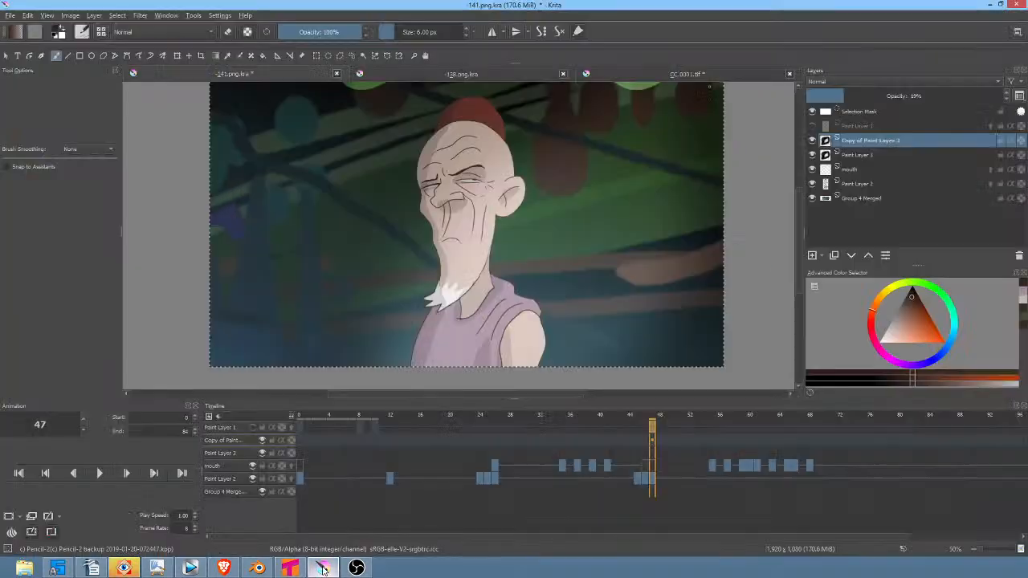
pyautogui.click(812, 140)
pyautogui.click(811, 154)
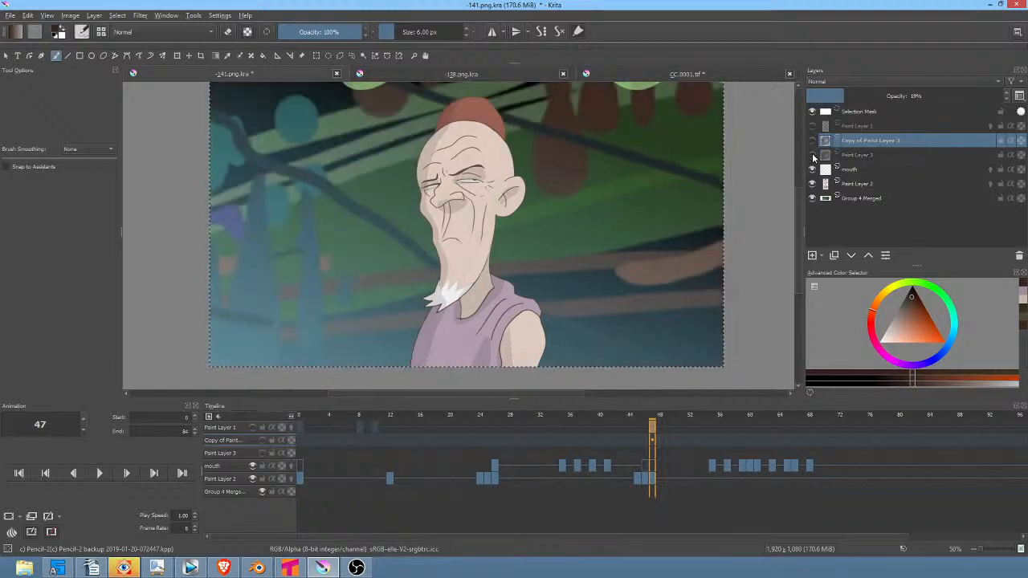
pyautogui.click(812, 154)
pyautogui.click(812, 141)
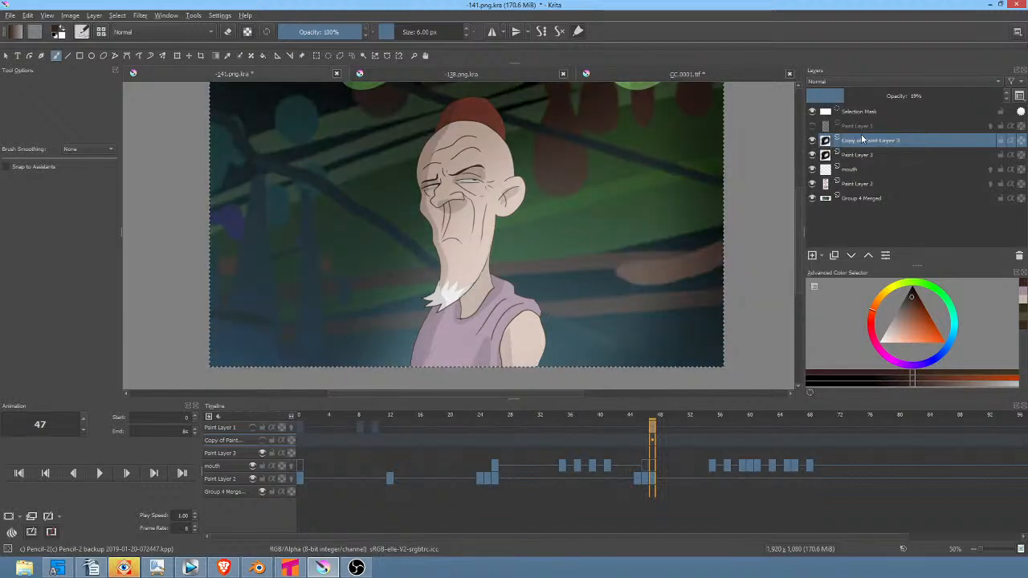
# Step: Inspect the blending mode and opacity of Paint Layer 3 and Copy of Paint Layer 3 in turn
pyautogui.moveTo(572, 223); pyautogui.dragTo(569, 235)
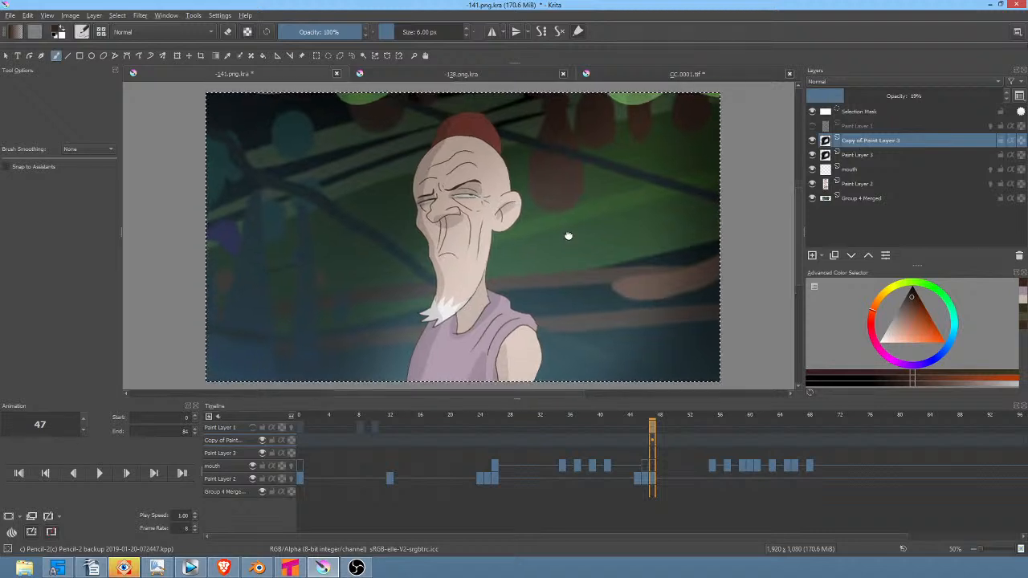
pyautogui.click(888, 155)
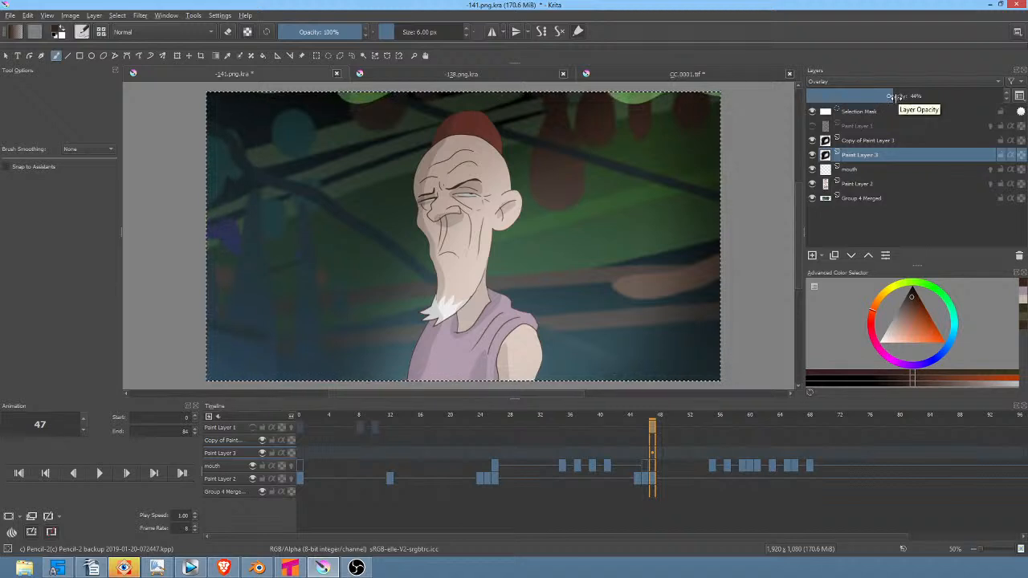
pyautogui.click(887, 142)
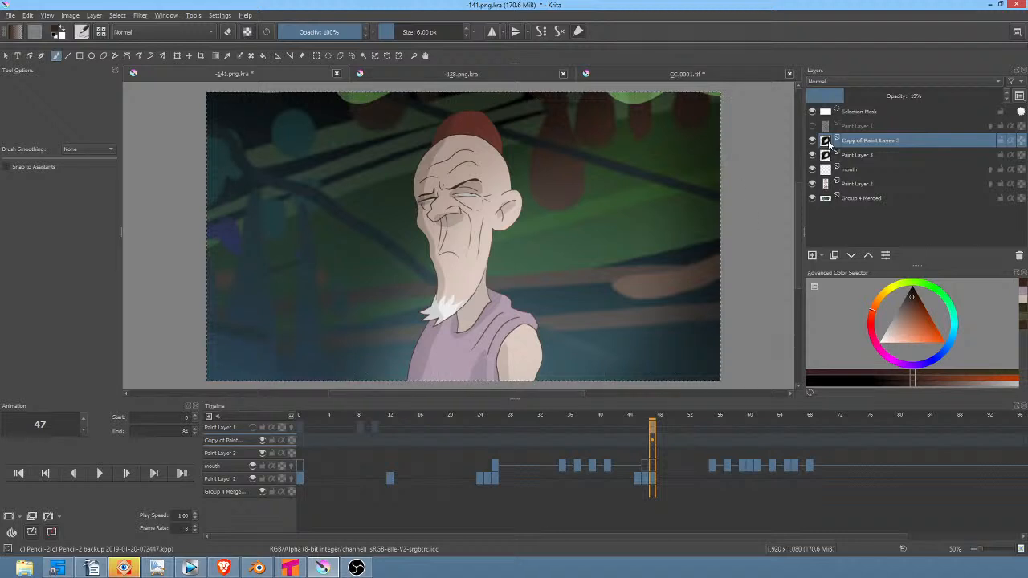
# Step: Compare the opacity of Paint Layer 3 and Copy of Paint Layer 3 once more, and switch to Tahoma2D
pyautogui.click(852, 157)
pyautogui.click(852, 148)
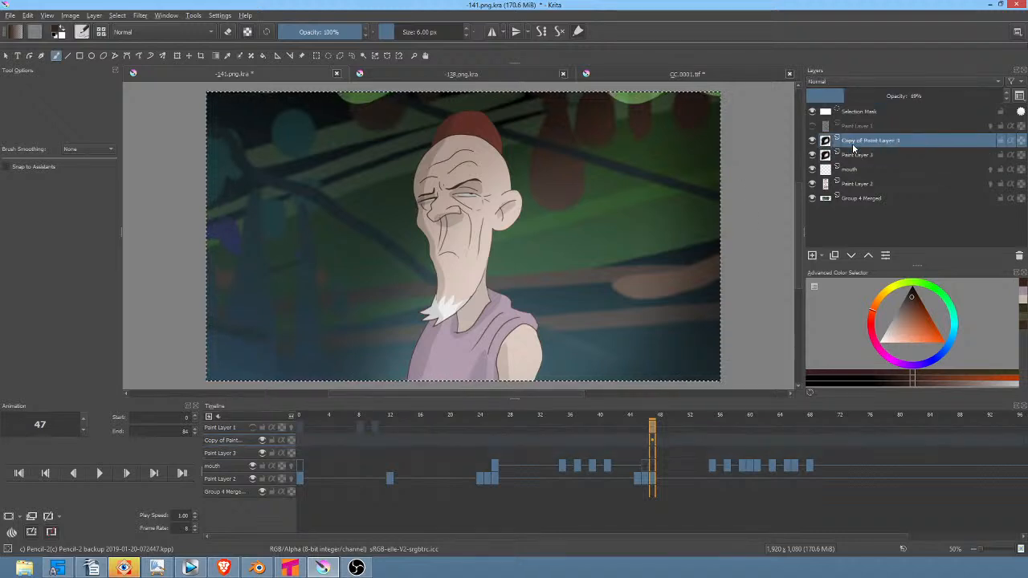
pyautogui.click(296, 568)
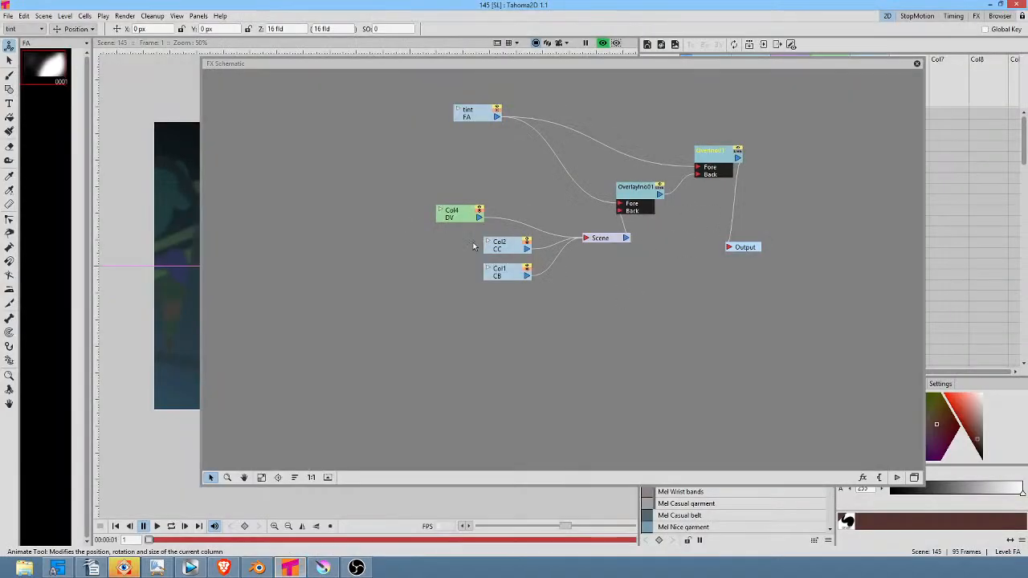
# Step: Spread out the tint, OverIno01, Output and OverlayIno01 nodes in the FX Schematic so their links are easier to follow
pyautogui.moveTo(505, 195); pyautogui.dragTo(450, 217)
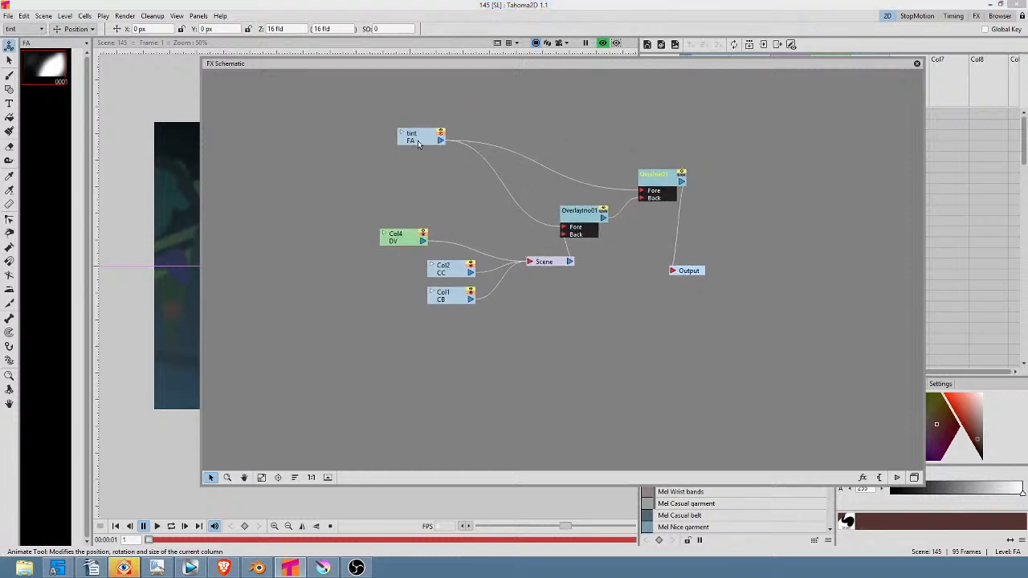
pyautogui.moveTo(418, 143); pyautogui.dragTo(442, 154)
pyautogui.moveTo(660, 179); pyautogui.dragTo(676, 180)
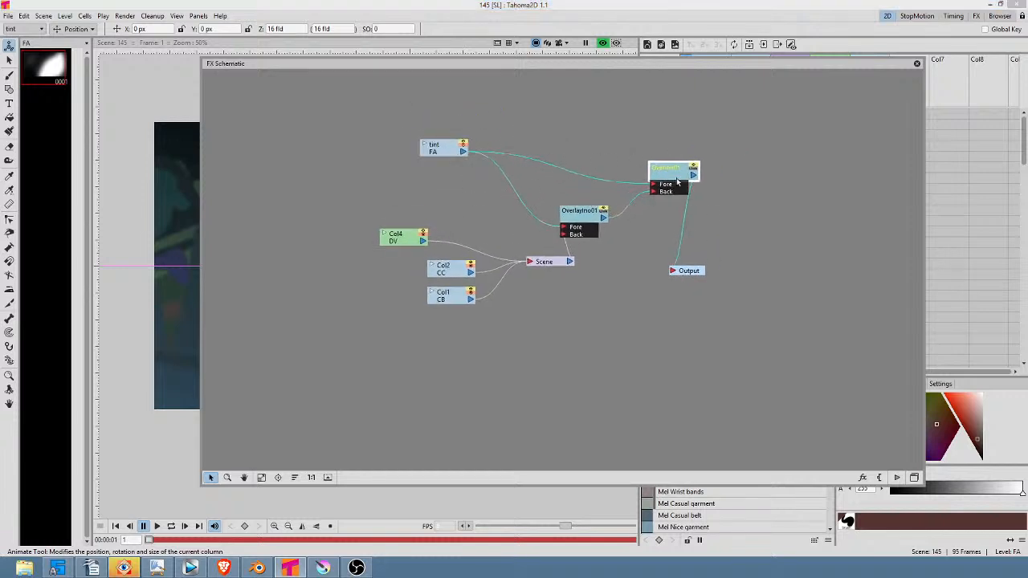
pyautogui.moveTo(693, 273); pyautogui.dragTo(791, 248)
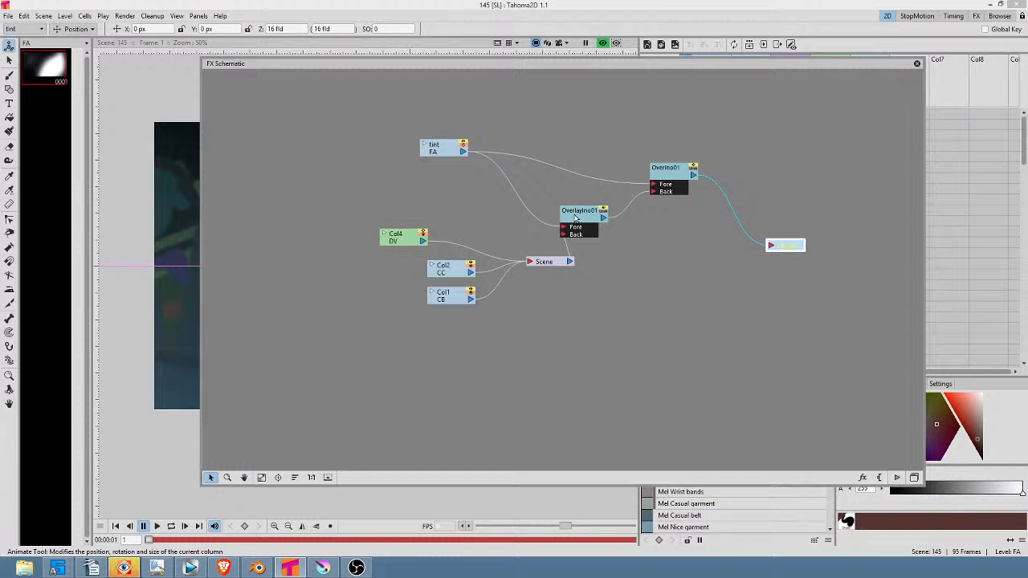
pyautogui.moveTo(575, 218); pyautogui.dragTo(606, 216)
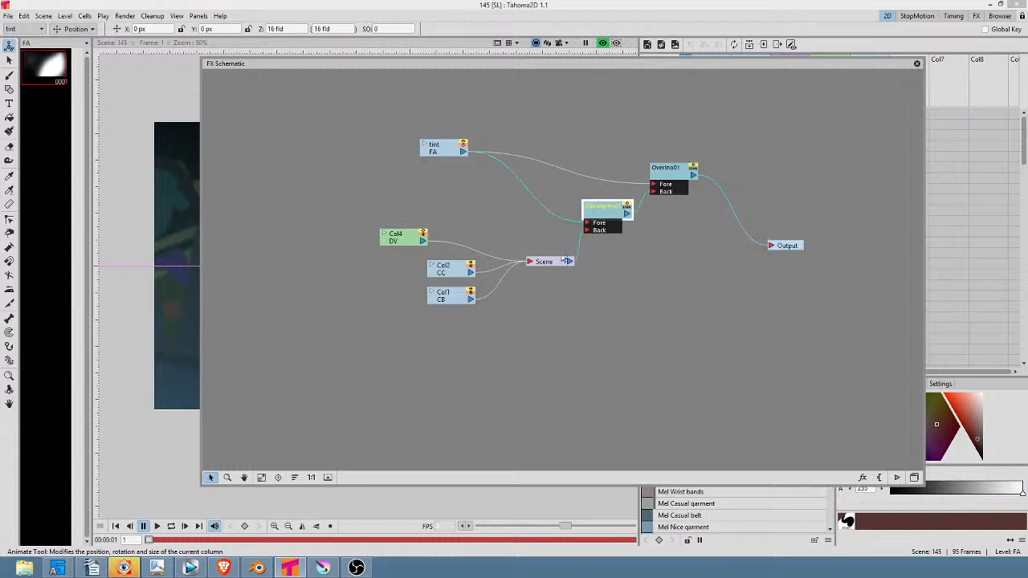
# Step: Reposition the Scene node and line up the Col2 and Col1 nodes beneath Col4
pyautogui.moveTo(566, 261); pyautogui.dragTo(557, 248)
pyautogui.moveTo(449, 270); pyautogui.dragTo(405, 303)
pyautogui.click(541, 250)
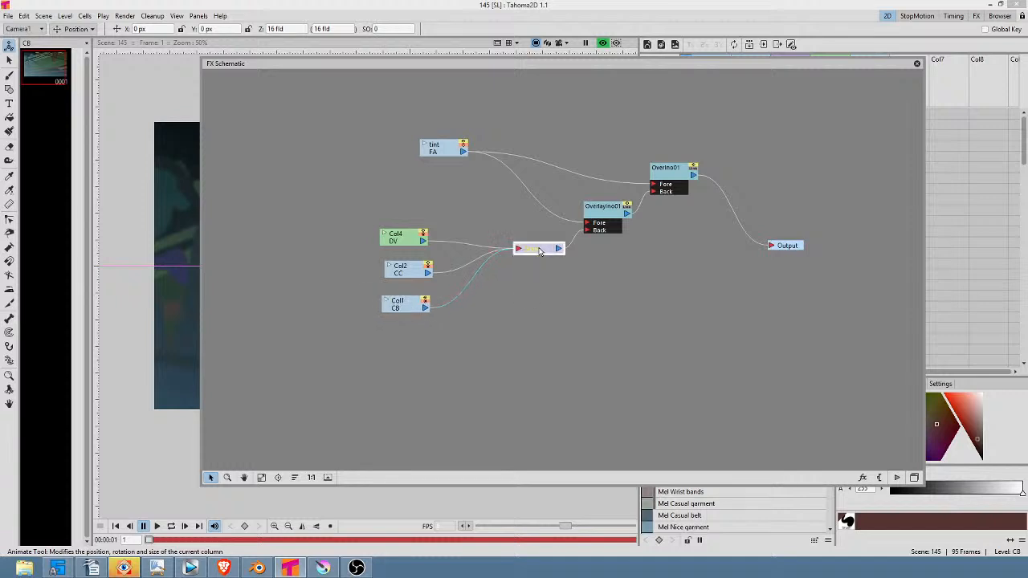
pyautogui.moveTo(540, 251); pyautogui.dragTo(528, 248)
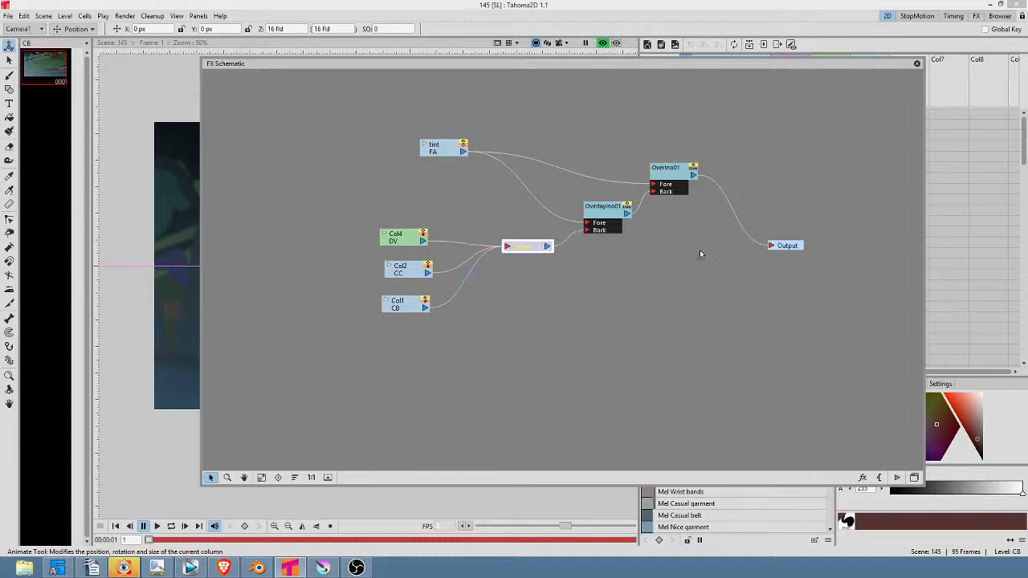
# Step: Search the shortcut configuration for "sch" to look up the Schematic panel's shortcut, and close the dialog
pyautogui.click(6, 17)
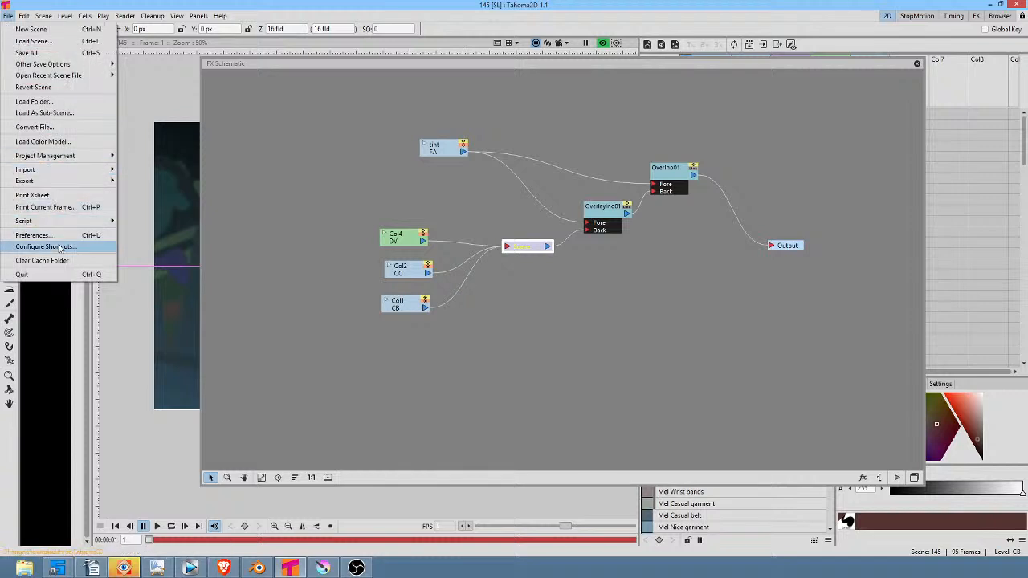
pyautogui.click(301, 167)
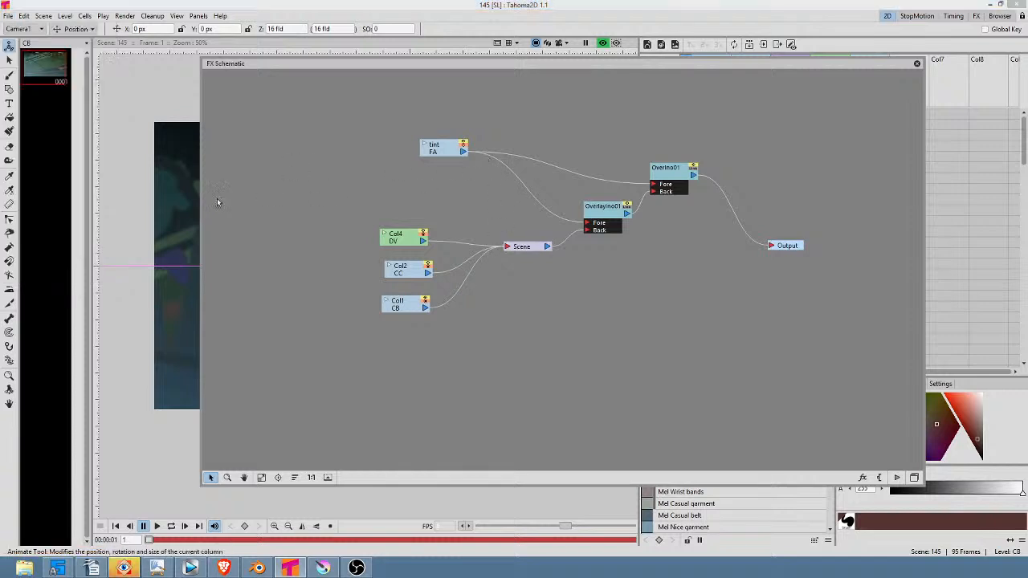
pyautogui.click(7, 16)
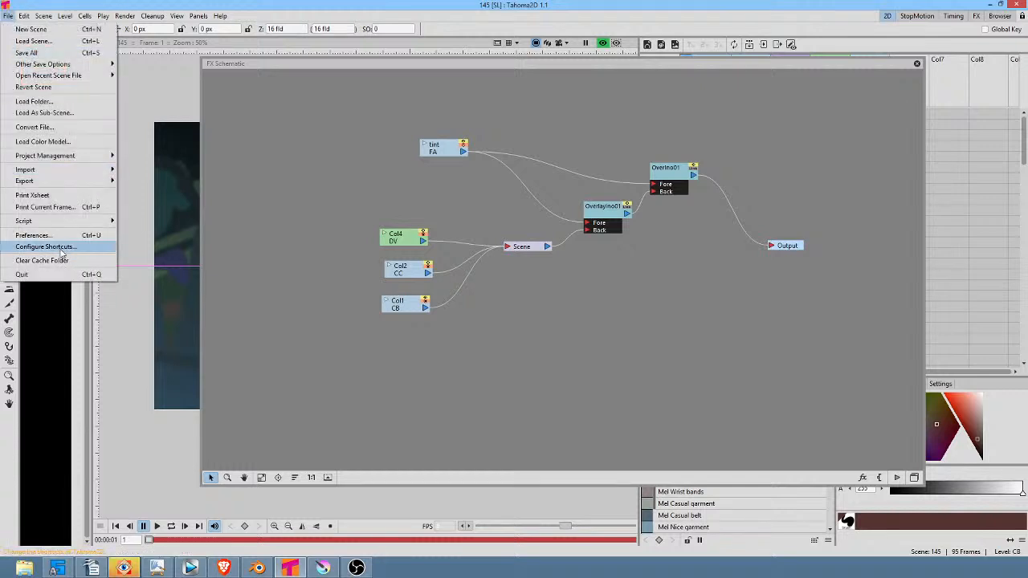
pyautogui.click(60, 248)
pyautogui.click(471, 223)
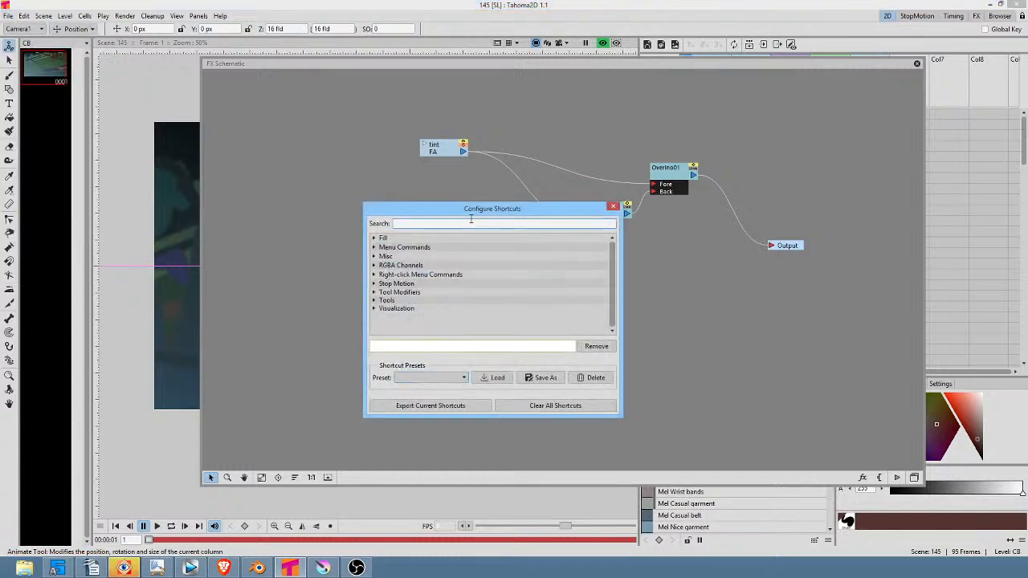
pyautogui.write('sch4e')
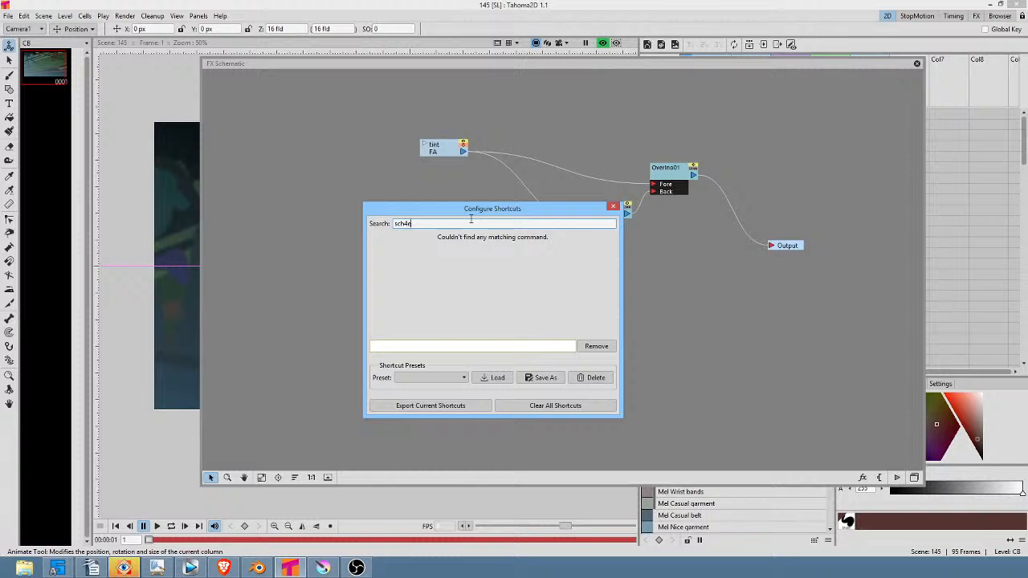
pyautogui.press('BackSpace')
pyautogui.press('BackSpace')
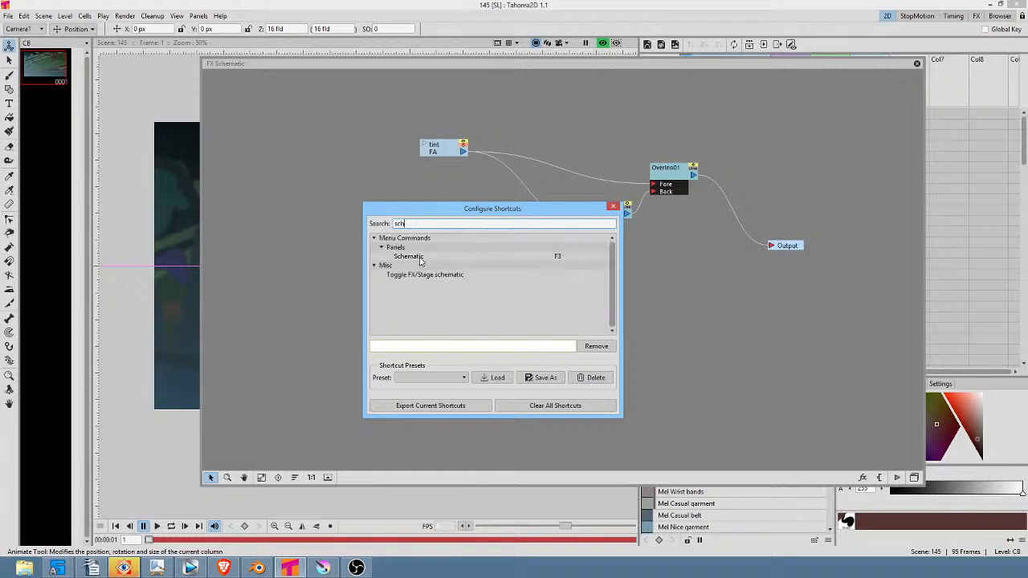
pyautogui.click(613, 207)
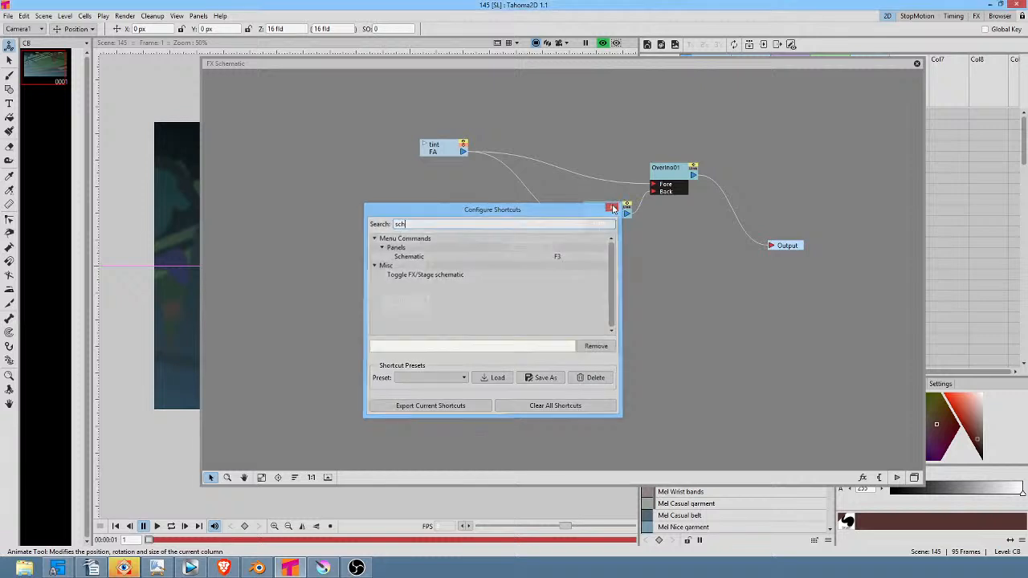
# Step: Bypass the overlay effects by linking Scene directly to Output, and restore the link from OverIno01 to Output
pyautogui.moveTo(533, 248); pyautogui.dragTo(771, 246)
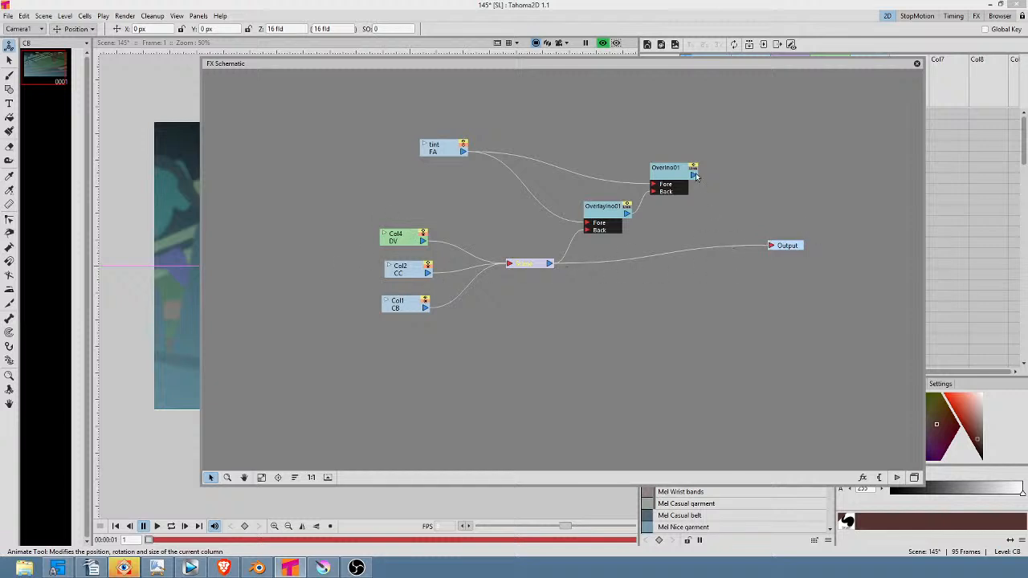
pyautogui.moveTo(696, 176); pyautogui.dragTo(771, 246)
# Step: Reposition the tint node, and switch to Krita to view Copy of Paint Layer 3 in isolation
pyautogui.click(443, 149)
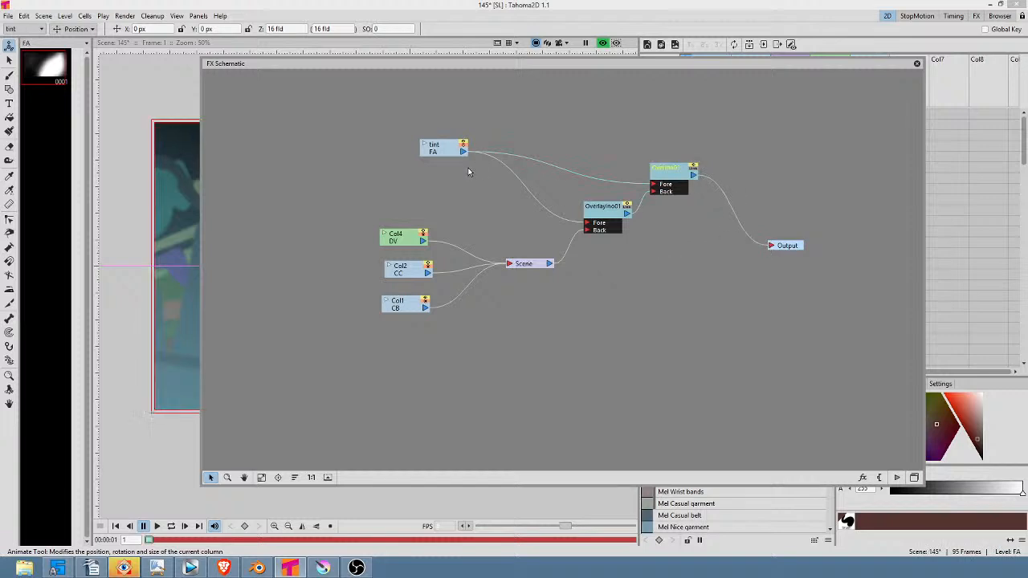
pyautogui.moveTo(448, 147); pyautogui.dragTo(440, 138)
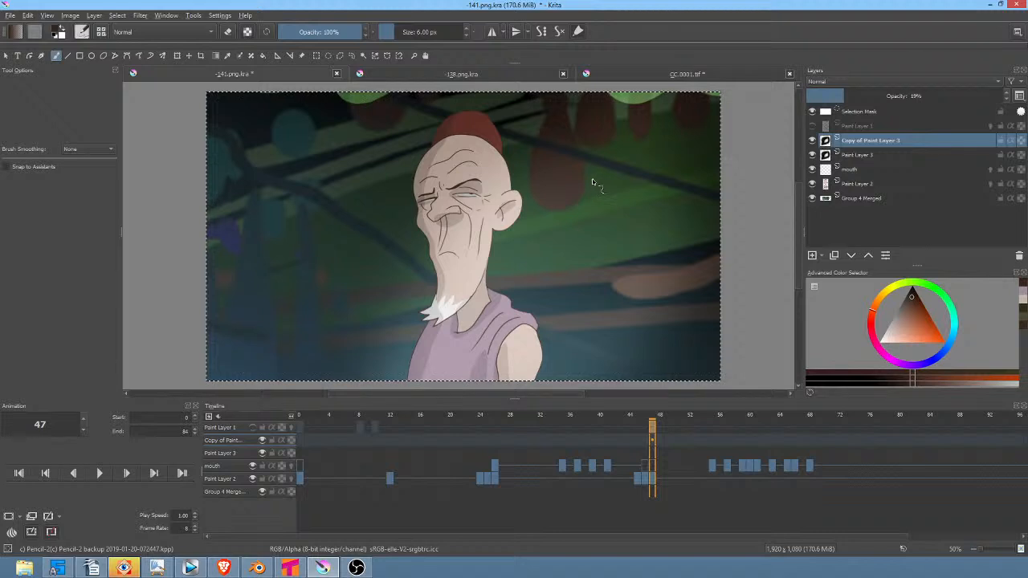
pyautogui.hotkey('alt', 'i')
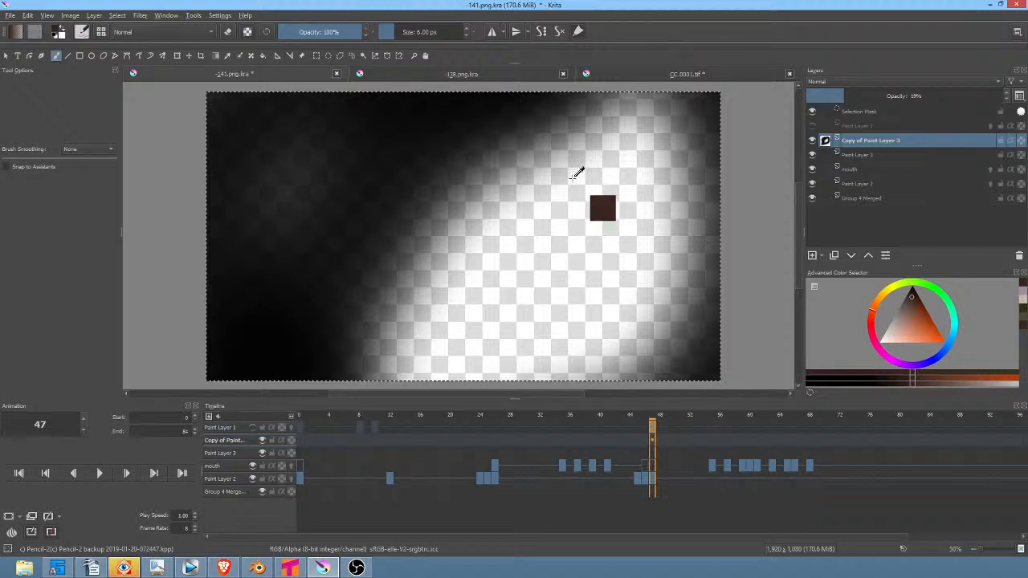
# Step: Switch to Tahoma2D, move the FX Schematic window to uncover the Xsheet columns, and adjust the tint and OverlayIno01 node positions
pyautogui.click(291, 568)
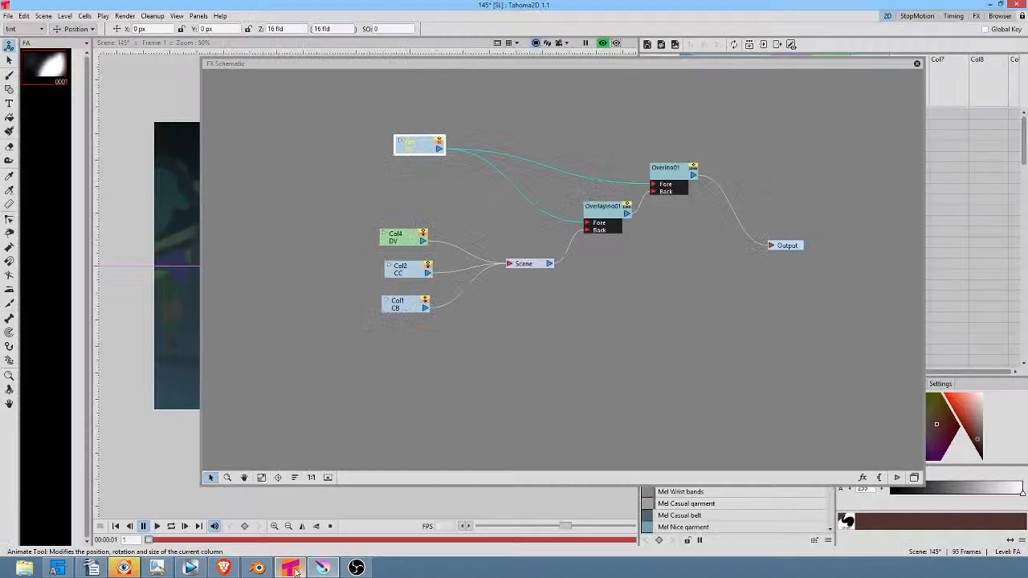
pyautogui.moveTo(865, 61); pyautogui.dragTo(754, 77)
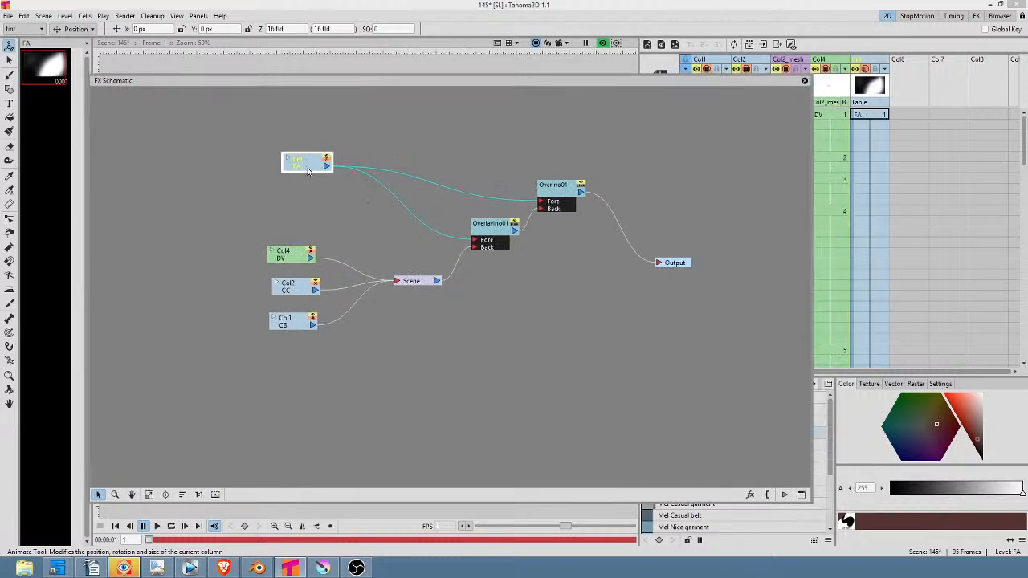
pyautogui.moveTo(305, 169); pyautogui.dragTo(302, 160)
pyautogui.moveTo(486, 236)
pyautogui.mouseDown()
pyautogui.moveTo(467, 238)
pyautogui.moveTo(476, 237)
pyautogui.mouseUp()
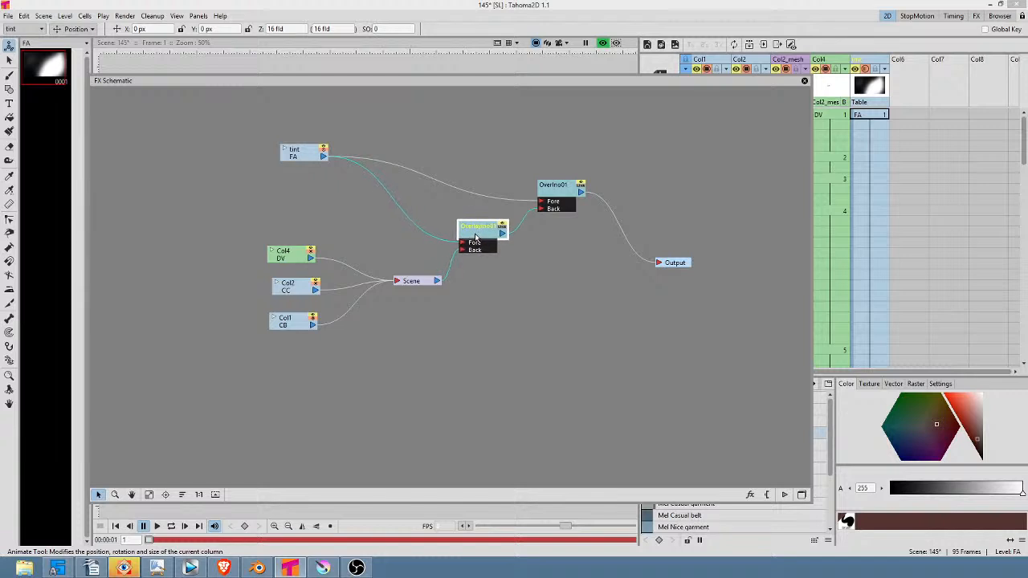
# Step: Locate Overlay Ino among the Layer_Blending_Ino effects that can be inserted on the link between tint and OverlayIno01
pyautogui.rightClick(380, 185)
pyautogui.moveTo(400, 195)
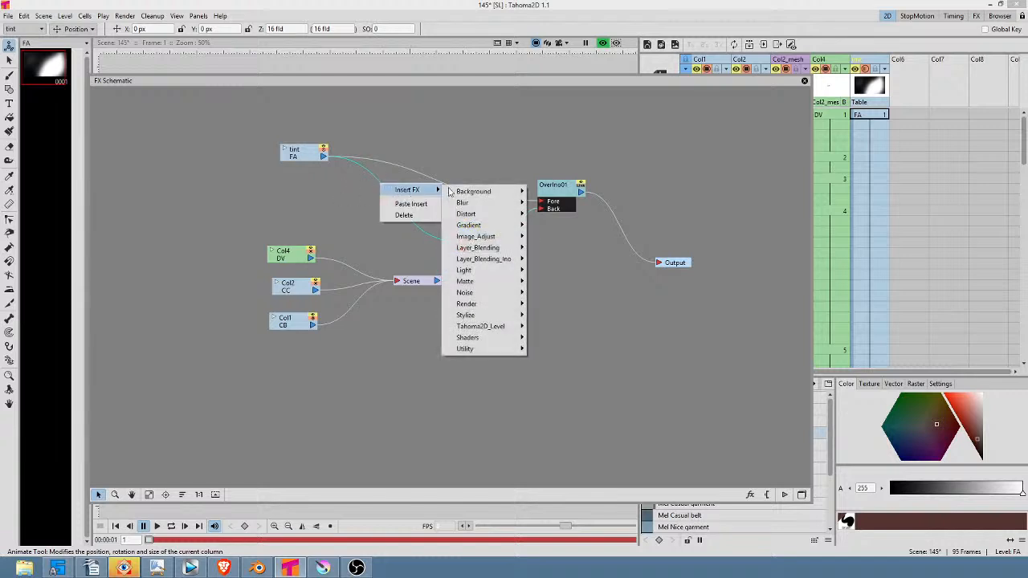
pyautogui.moveTo(498, 262)
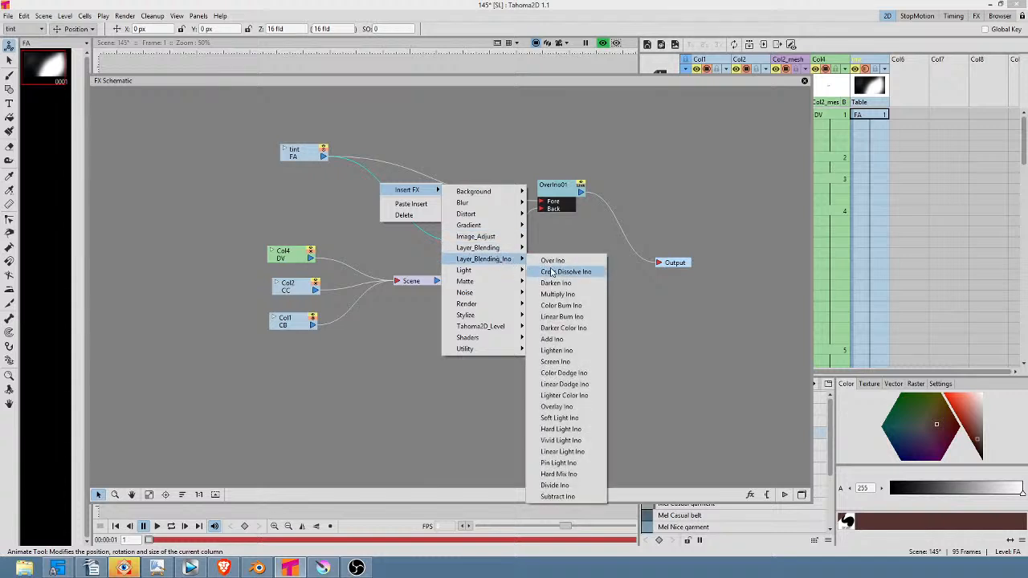
pyautogui.click(583, 409)
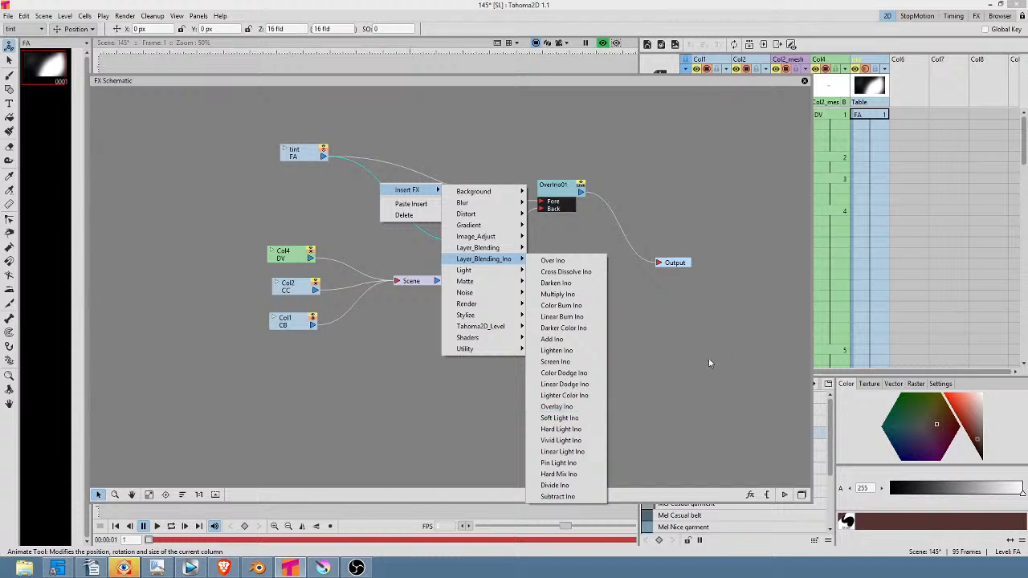
# Step: Inspect the opacity and clipping mask settings of the OverlayIno01 effect, and close them
pyautogui.click(493, 237)
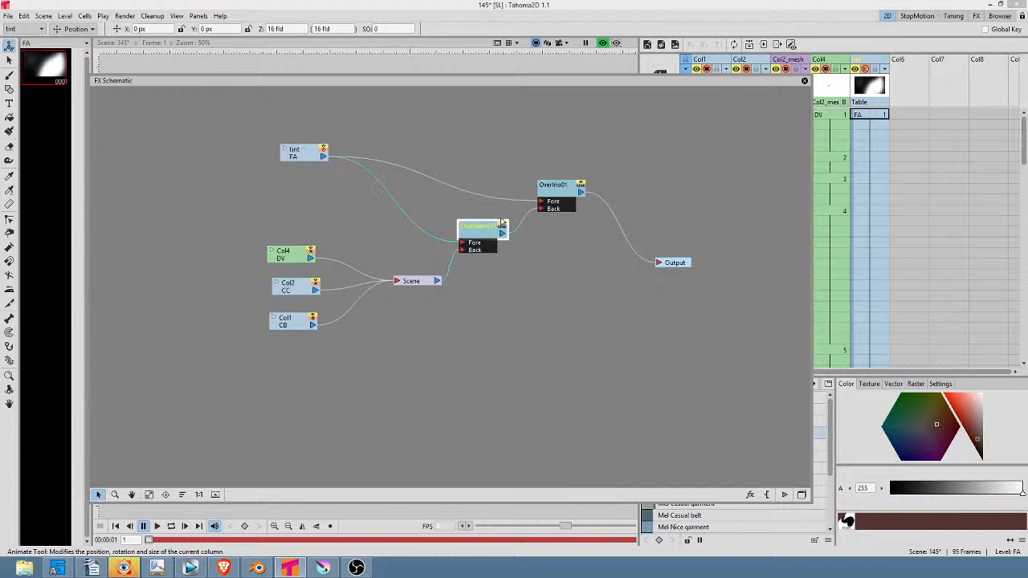
pyautogui.moveTo(562, 27); pyautogui.dragTo(603, 342)
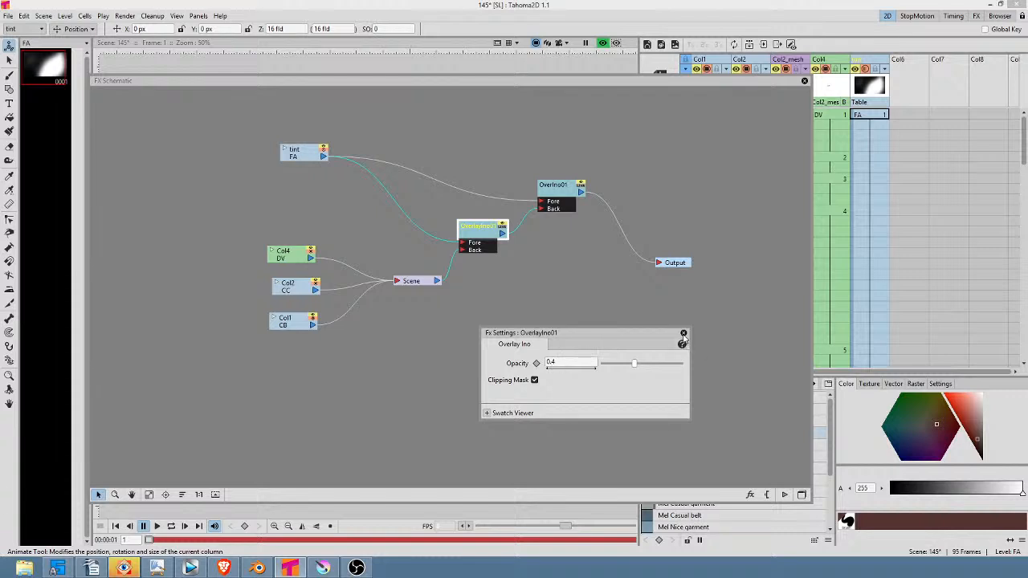
pyautogui.click(683, 333)
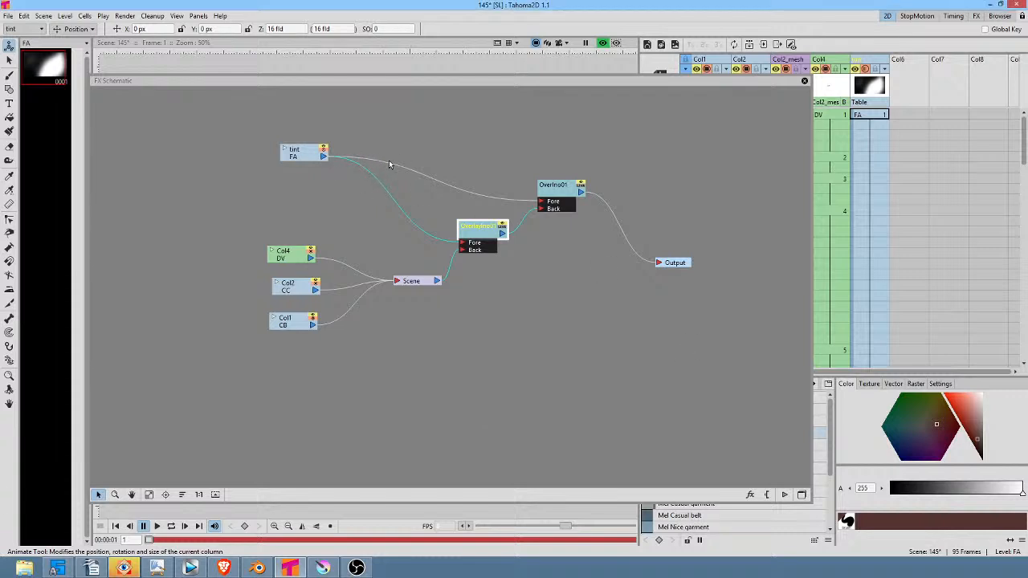
# Step: Move the OverIno01 node closer to OverlayIno01 and look through the commands available for it, including Replace FX
pyautogui.moveTo(559, 200); pyautogui.dragTo(551, 201)
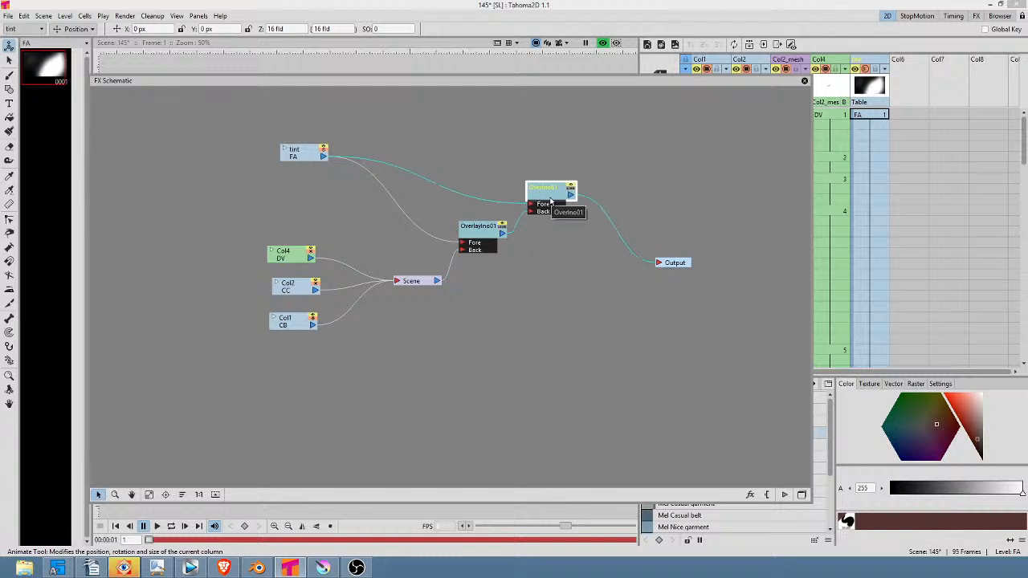
pyautogui.rightClick(551, 201)
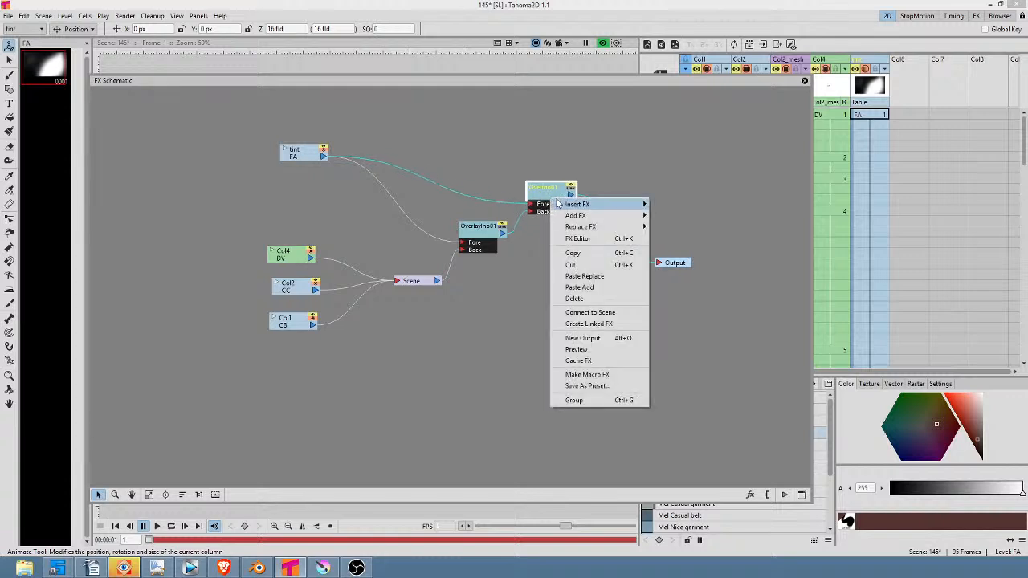
pyautogui.moveTo(561, 204)
pyautogui.click(599, 137)
pyautogui.moveTo(546, 200); pyautogui.dragTo(541, 194)
pyautogui.rightClick(540, 188)
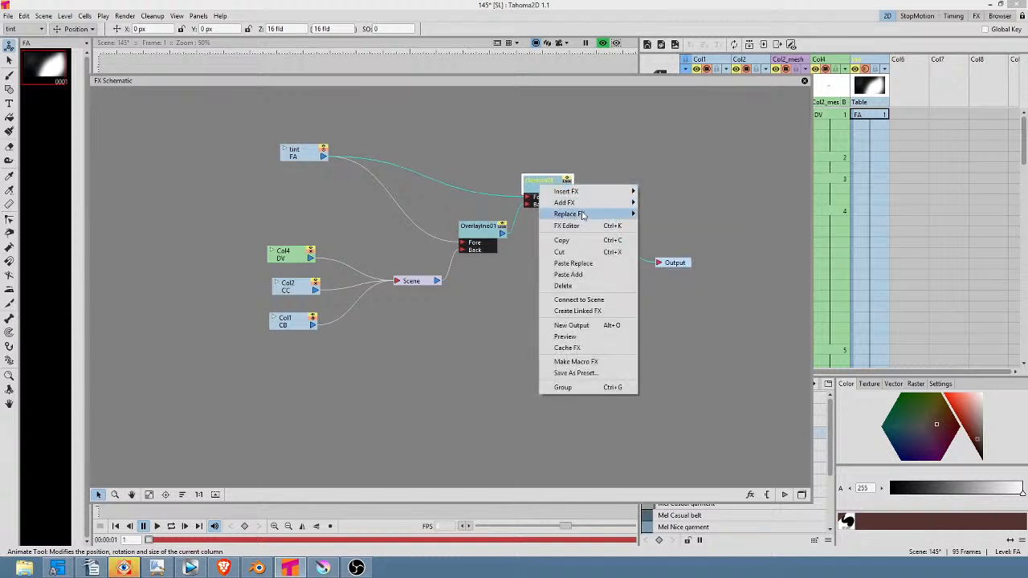
pyautogui.click(579, 144)
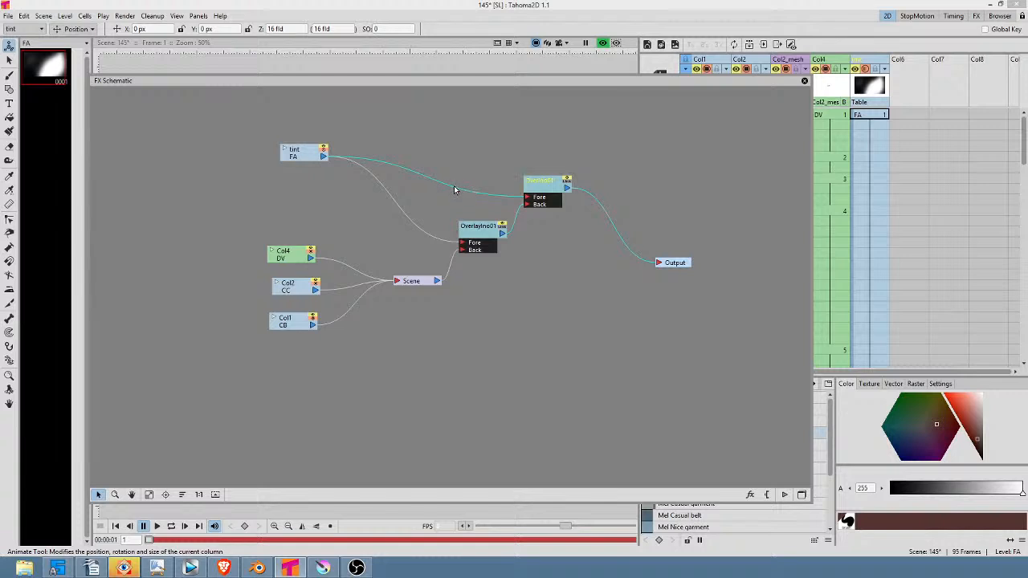
# Step: Locate Over Ino among the Layer_Blending_Ino effects for the link between tint and OverIno01, and select the OverlayIno01 node
pyautogui.rightClick(454, 186)
pyautogui.moveTo(471, 195)
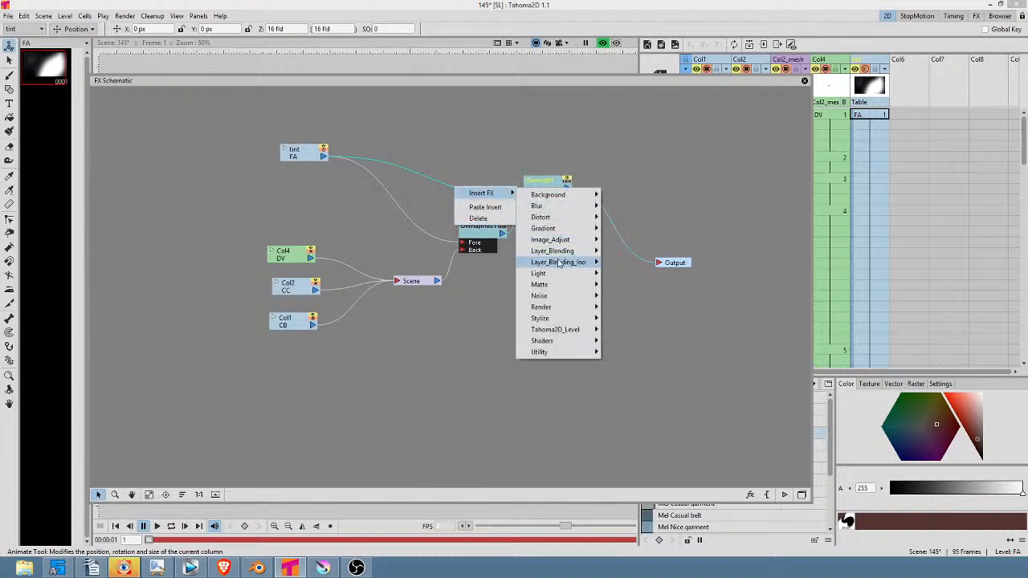
pyautogui.moveTo(562, 263)
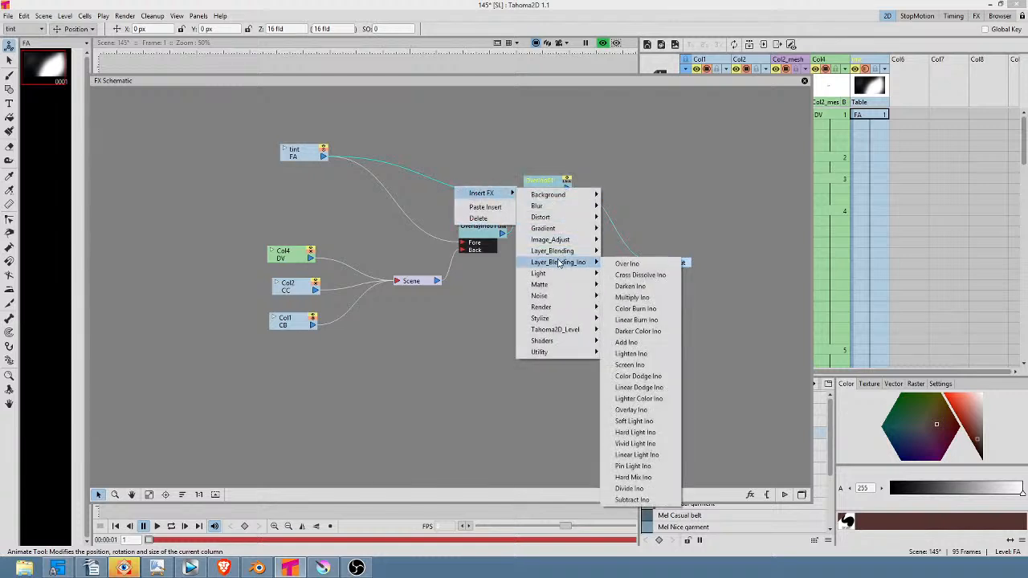
pyautogui.click(619, 265)
pyautogui.moveTo(478, 235); pyautogui.dragTo(479, 237)
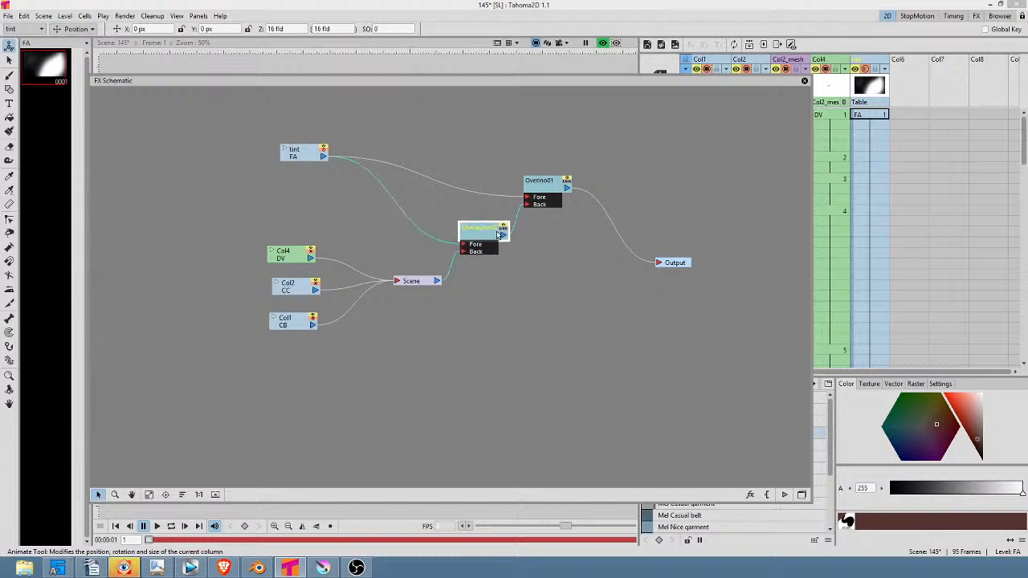
# Step: Nudge the OverIno01 node toward OverlayIno01, inspect its opacity and clipping mask settings, and close them
pyautogui.moveTo(547, 185); pyautogui.dragTo(545, 188)
pyautogui.click(480, 233)
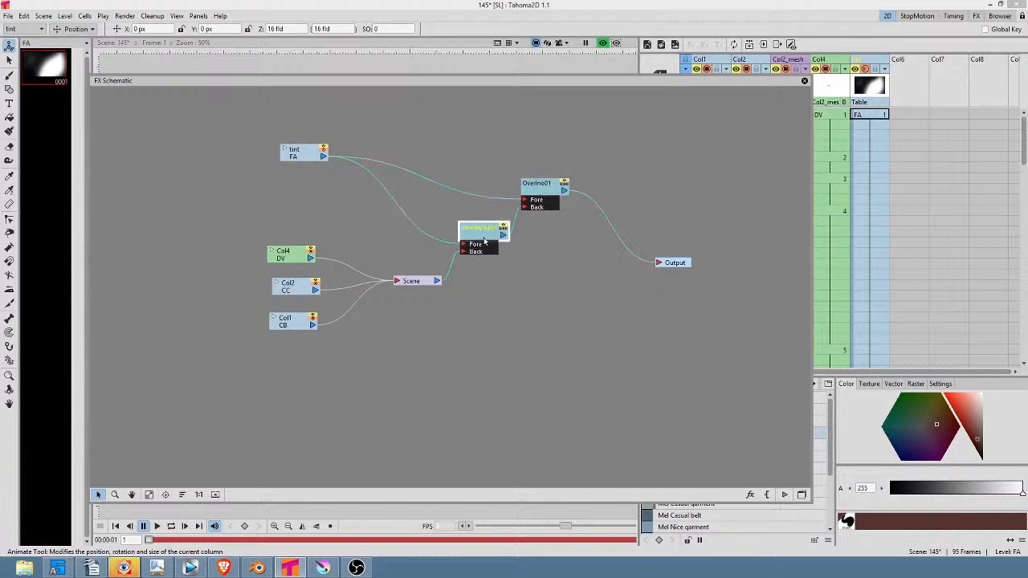
pyautogui.click(422, 281)
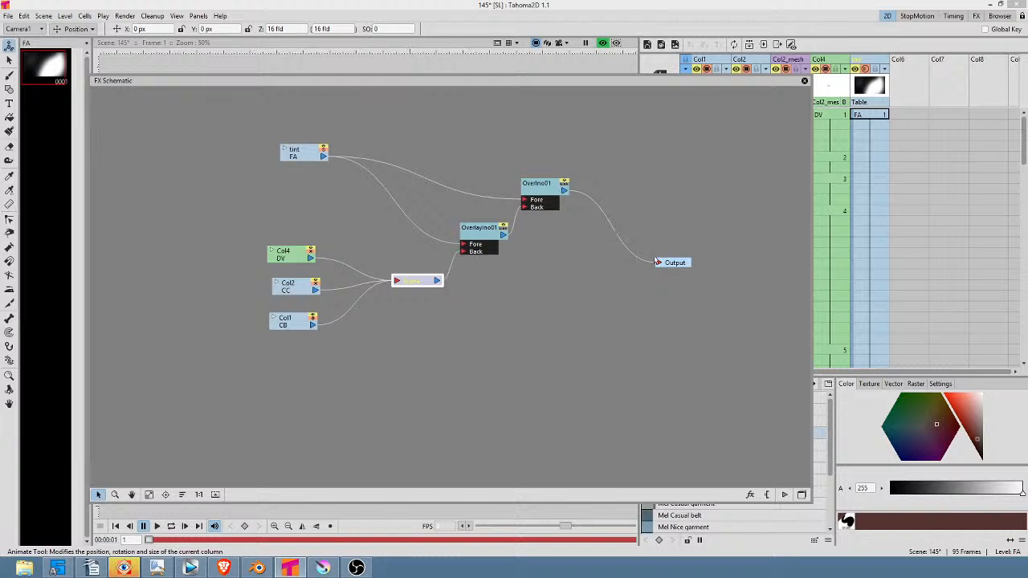
pyautogui.doubleClick(543, 195)
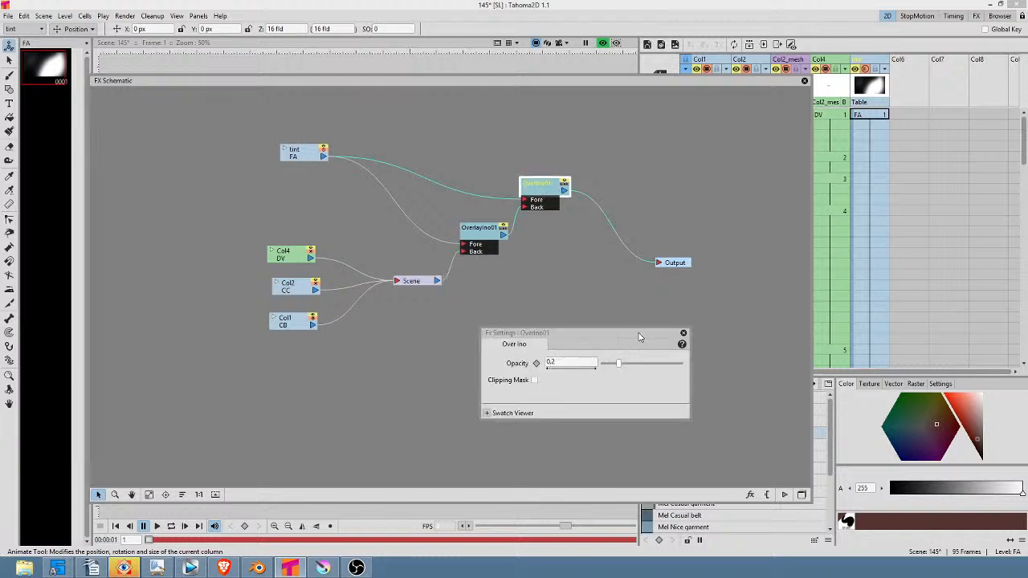
pyautogui.click(683, 334)
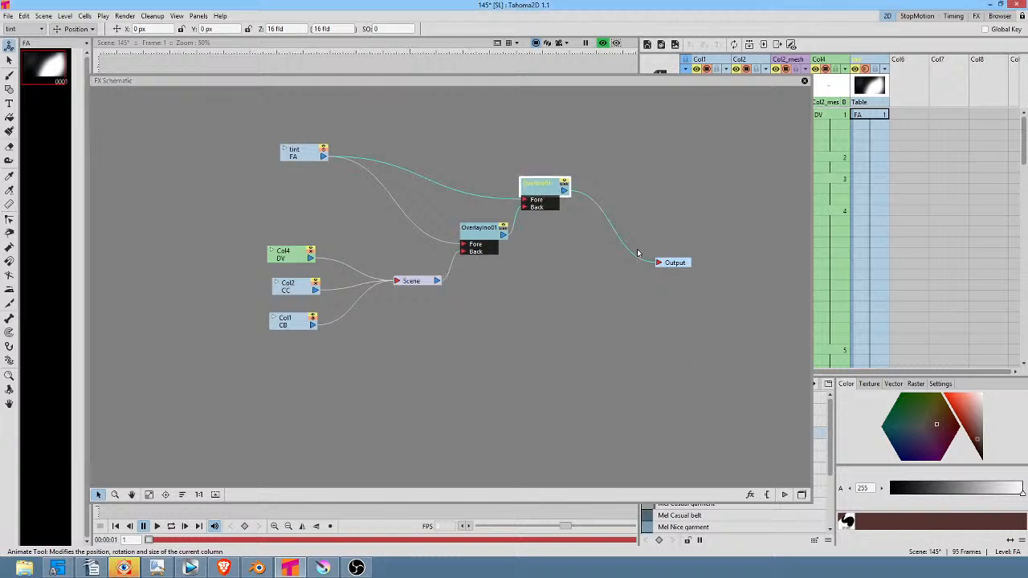
# Step: Close the FX Schematic, review the 145.0001.png preview in the flipbook, and close the flipbook
pyautogui.rightClick(789, 127)
pyautogui.click(804, 84)
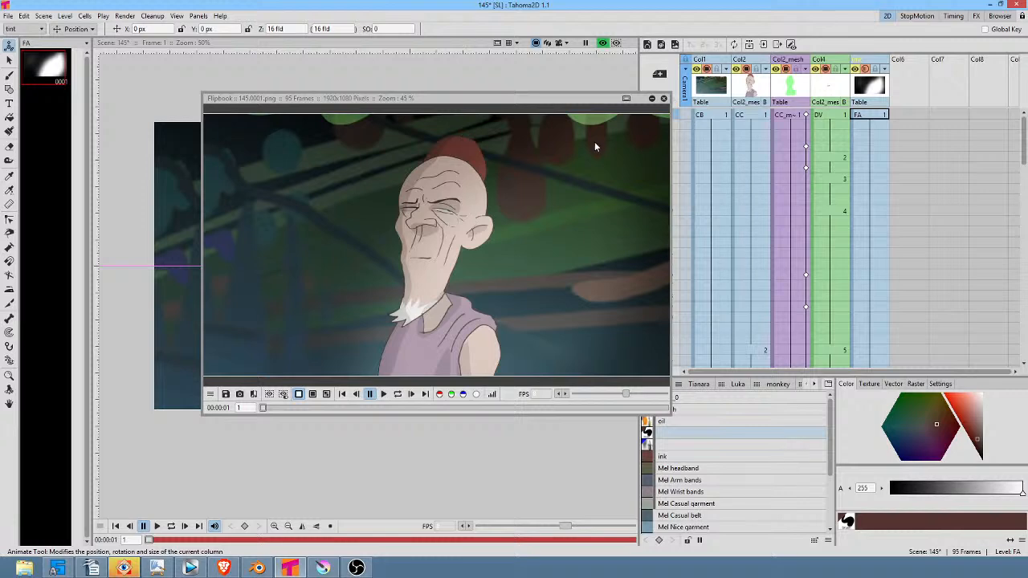
pyautogui.moveTo(579, 105); pyautogui.dragTo(580, 116)
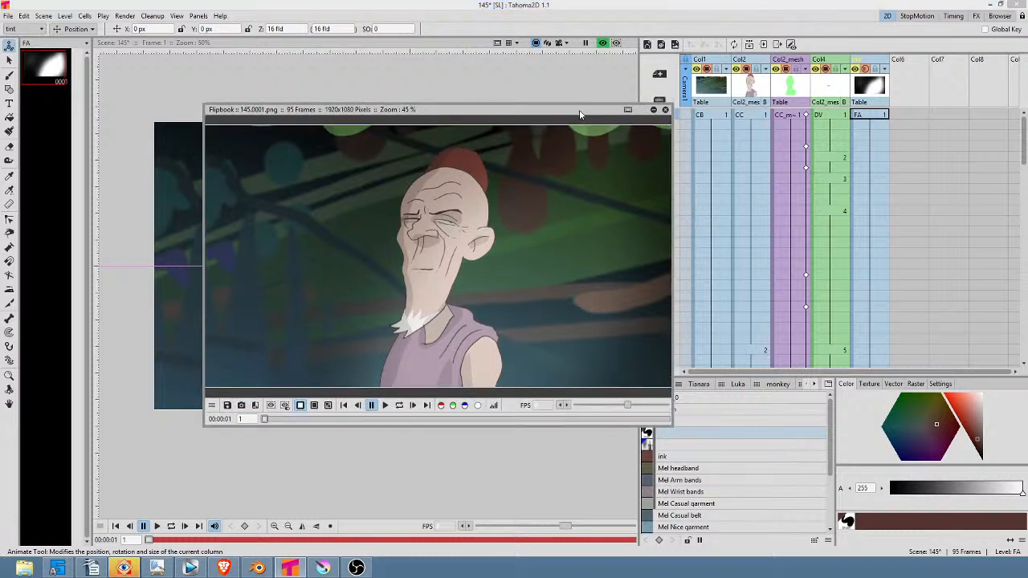
pyautogui.click(666, 110)
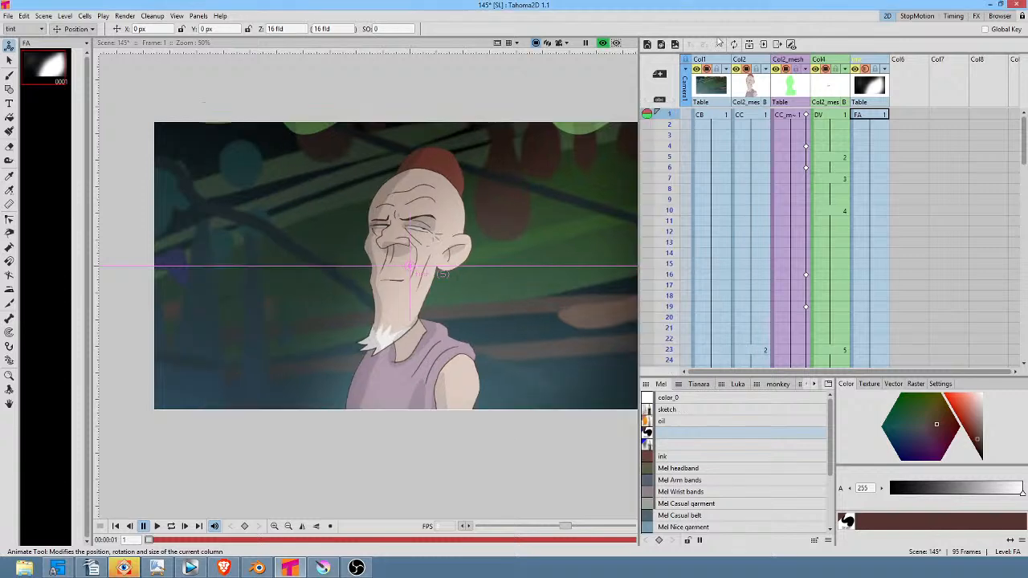
# Step: Examine the character's mesh poses and mouth drawings across frames 1 to 19, including the keyframes of Col2_mesh
pyautogui.click(666, 146)
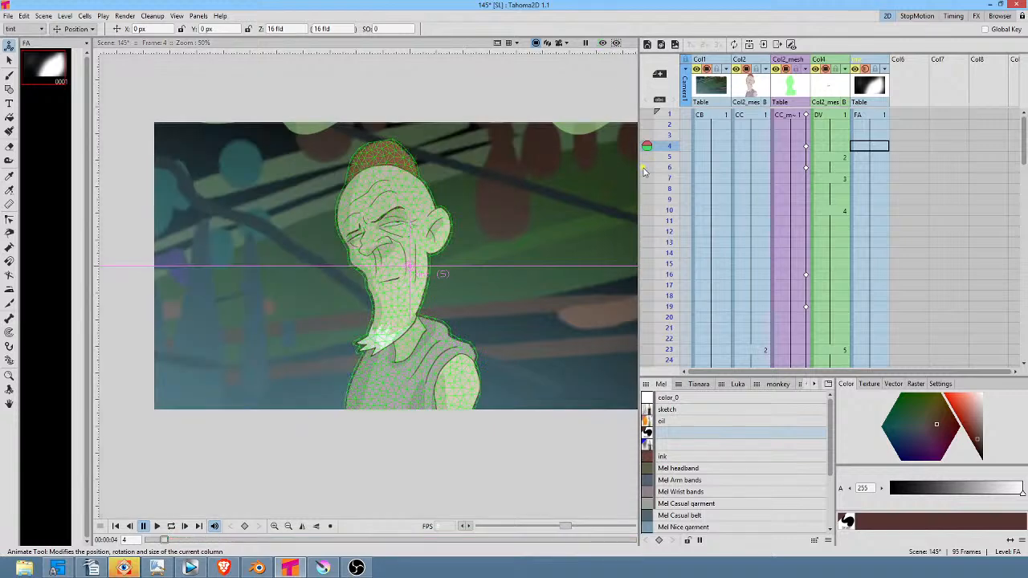
pyautogui.moveTo(584, 207); pyautogui.dragTo(543, 195)
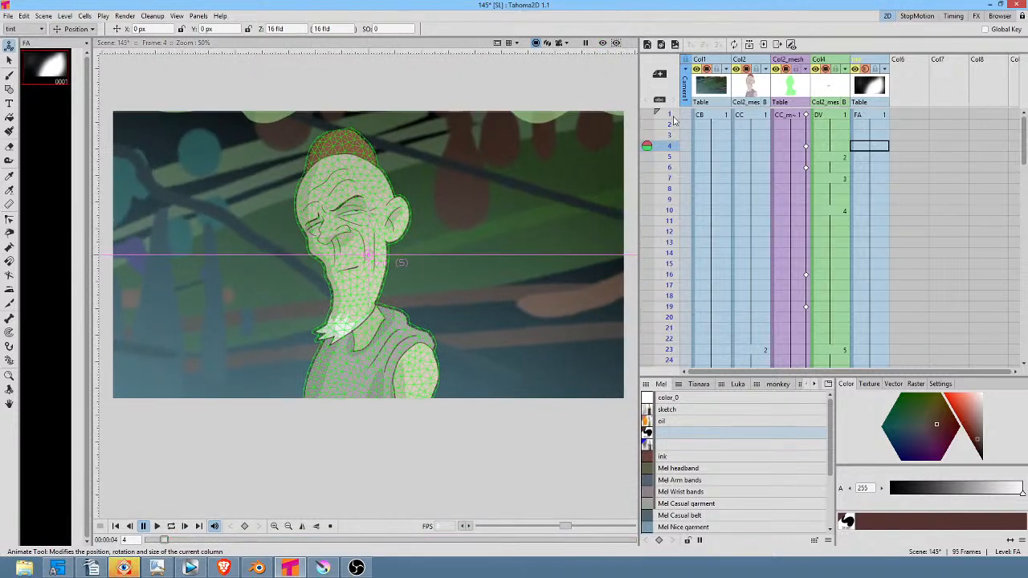
pyautogui.moveTo(671, 118)
pyautogui.mouseDown()
pyautogui.moveTo(664, 191)
pyautogui.moveTo(666, 221)
pyautogui.moveTo(667, 177)
pyautogui.moveTo(675, 275)
pyautogui.mouseUp()
pyautogui.press('Up')
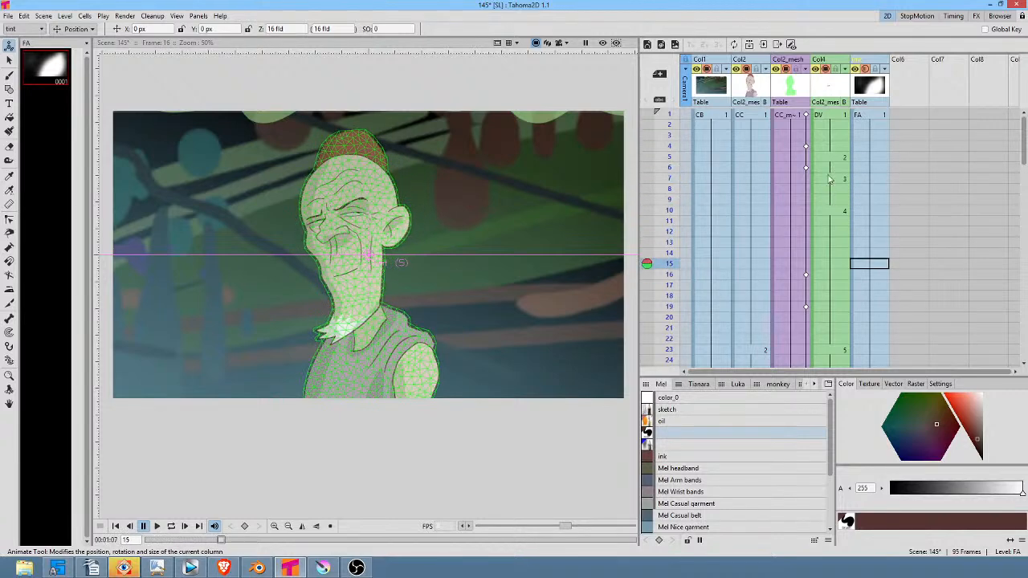
pyautogui.click(805, 169)
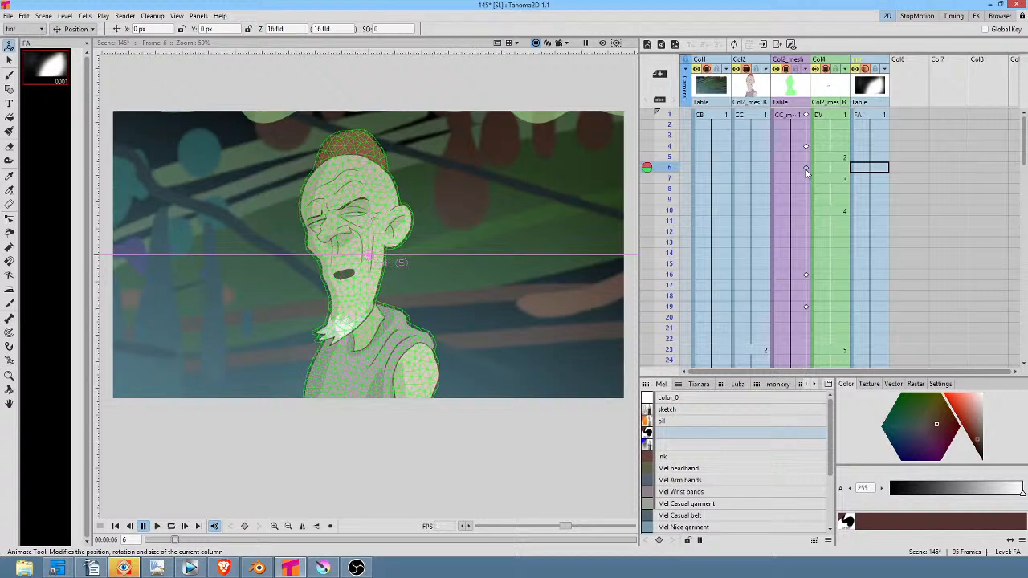
pyautogui.click(805, 274)
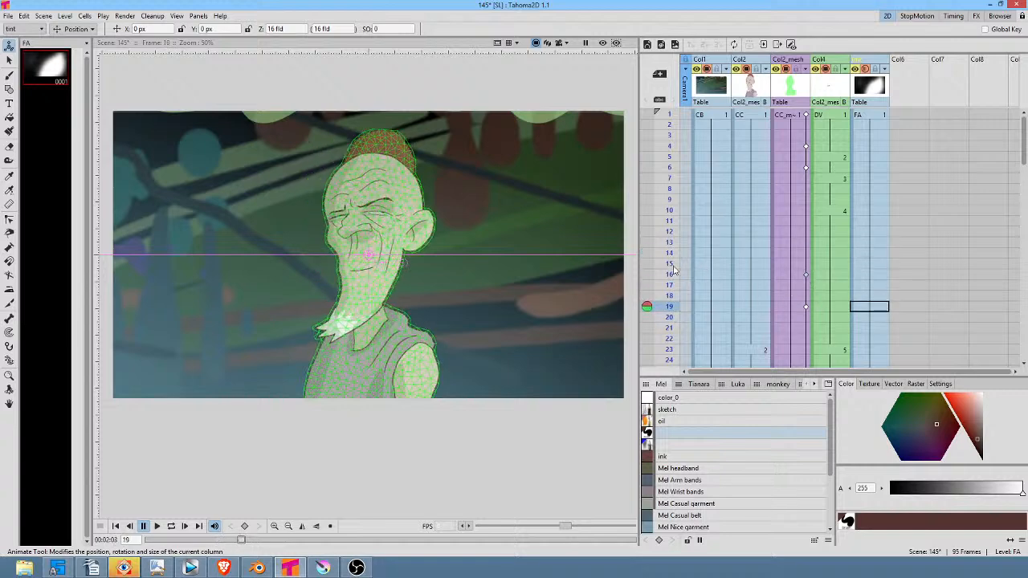
pyautogui.moveTo(673, 289); pyautogui.dragTo(683, 230)
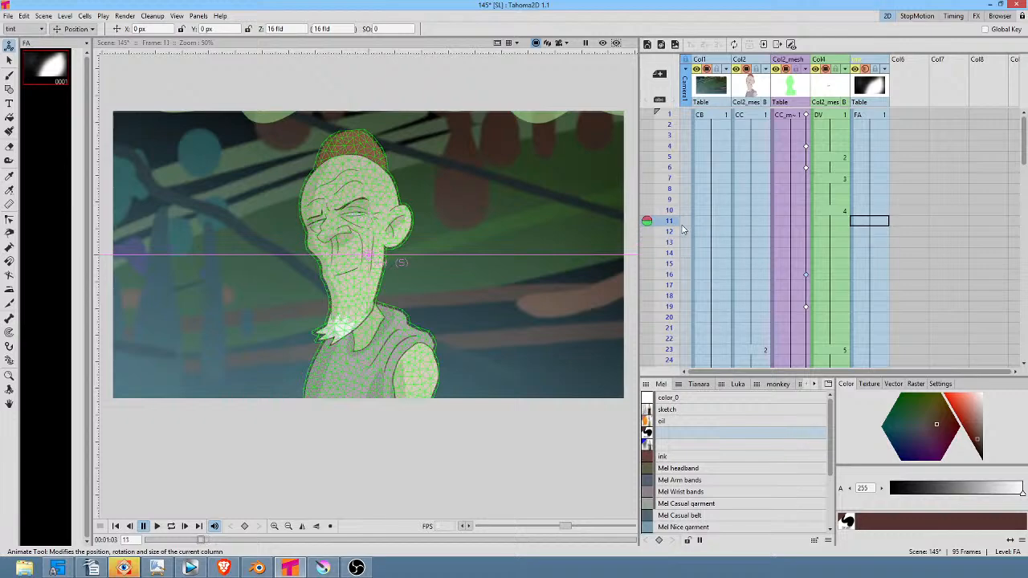
# Step: Compare the scene with the painted version in Krita, return to Tahoma2D, and play through frames 1 to 19
pyautogui.click(323, 567)
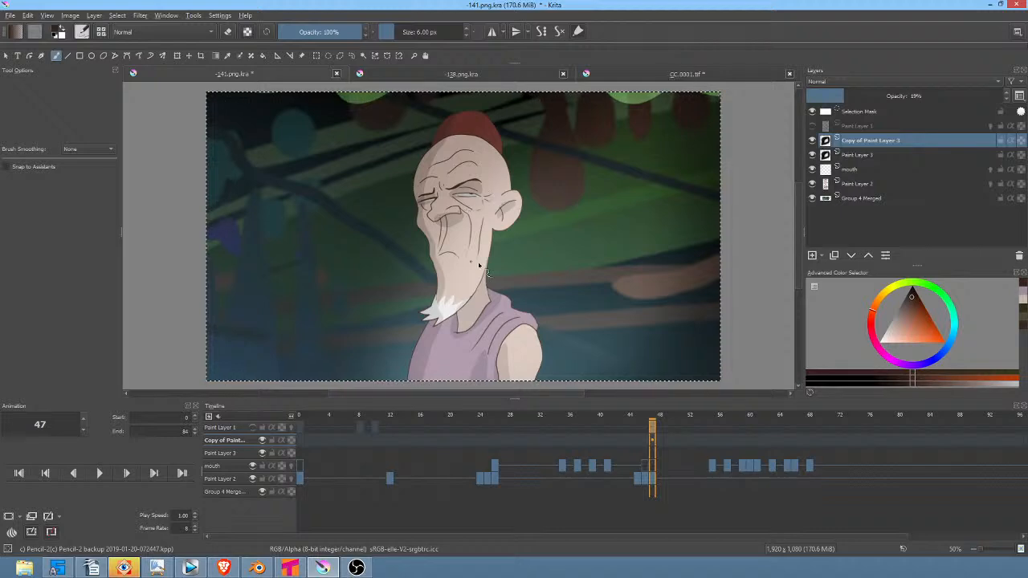
pyautogui.click(287, 566)
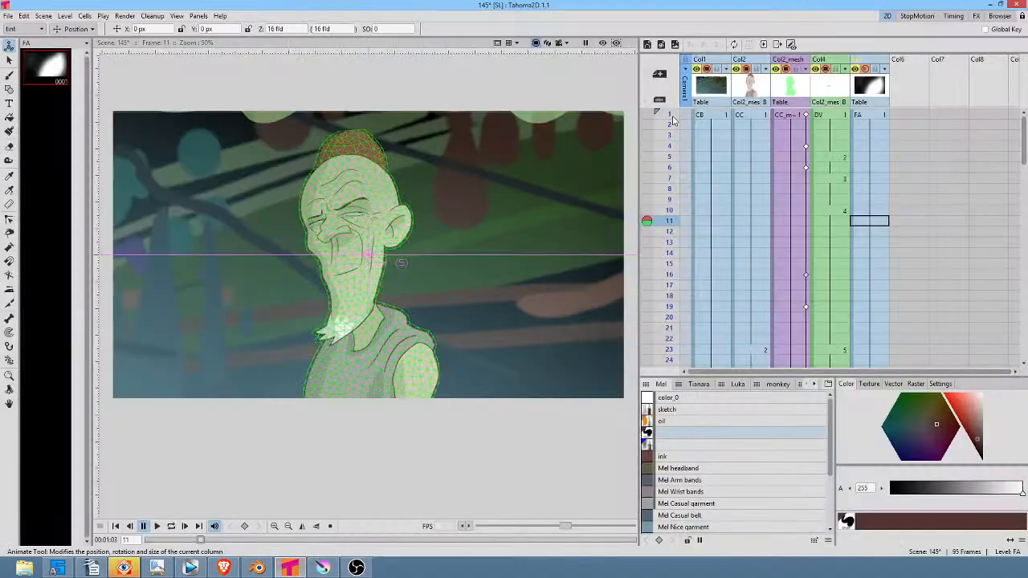
pyautogui.moveTo(673, 118); pyautogui.dragTo(673, 306)
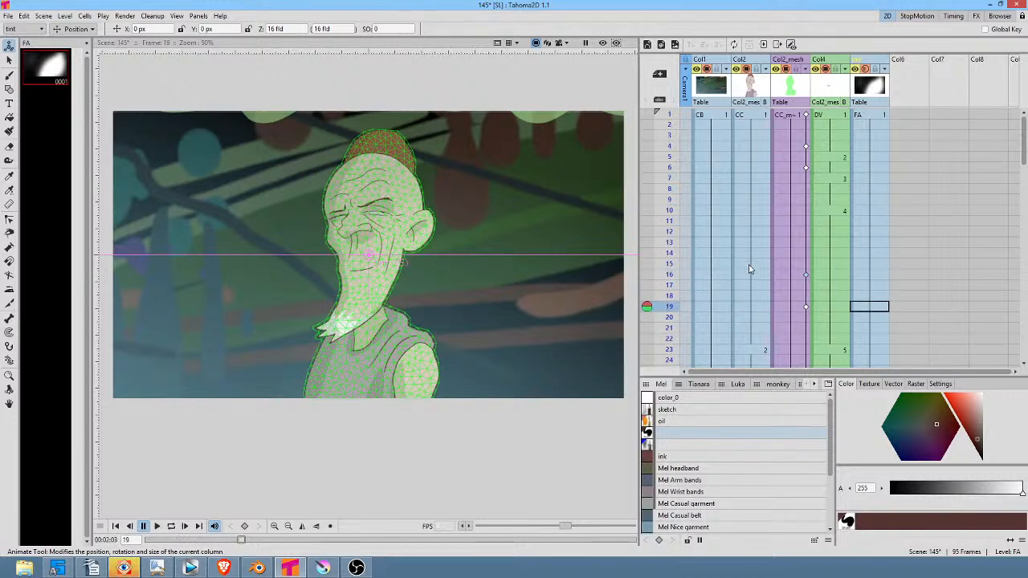
# Step: Examine the rest of the mesh animation from frame 25 to frame 62, ending at the frame 57 keyframe
pyautogui.scroll(-4, 667, 249)
pyautogui.click(666, 244)
pyautogui.scroll(-6, 673, 246)
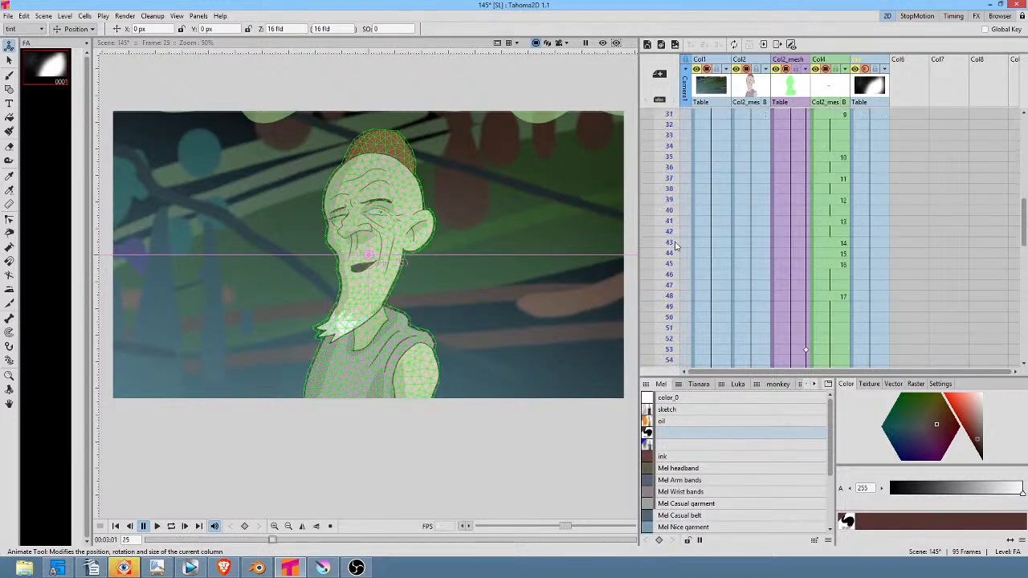
pyautogui.moveTo(675, 245); pyautogui.dragTo(687, 120)
pyautogui.scroll(6, 770, 173)
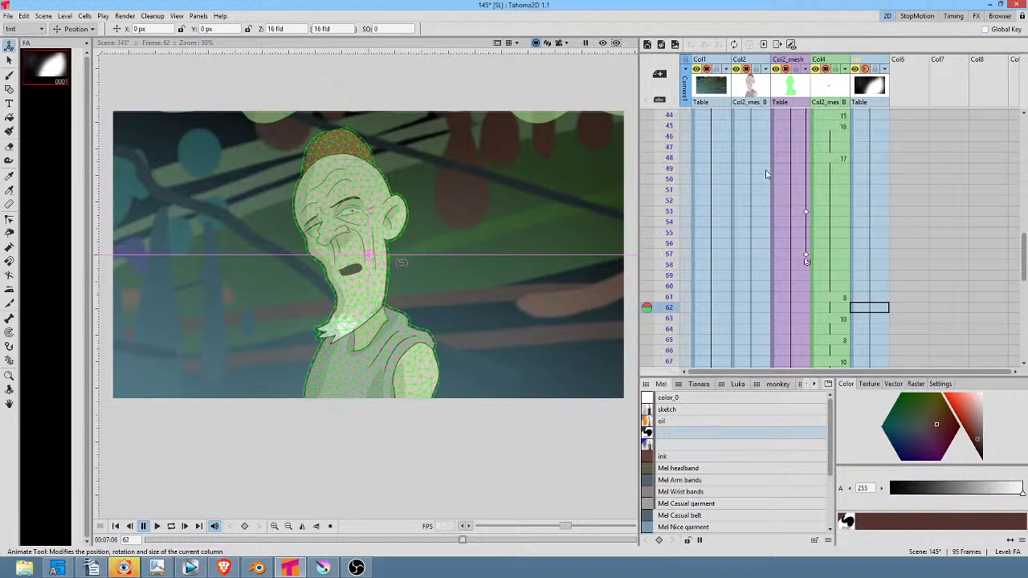
pyautogui.click(669, 226)
pyautogui.scroll(-2, 802, 201)
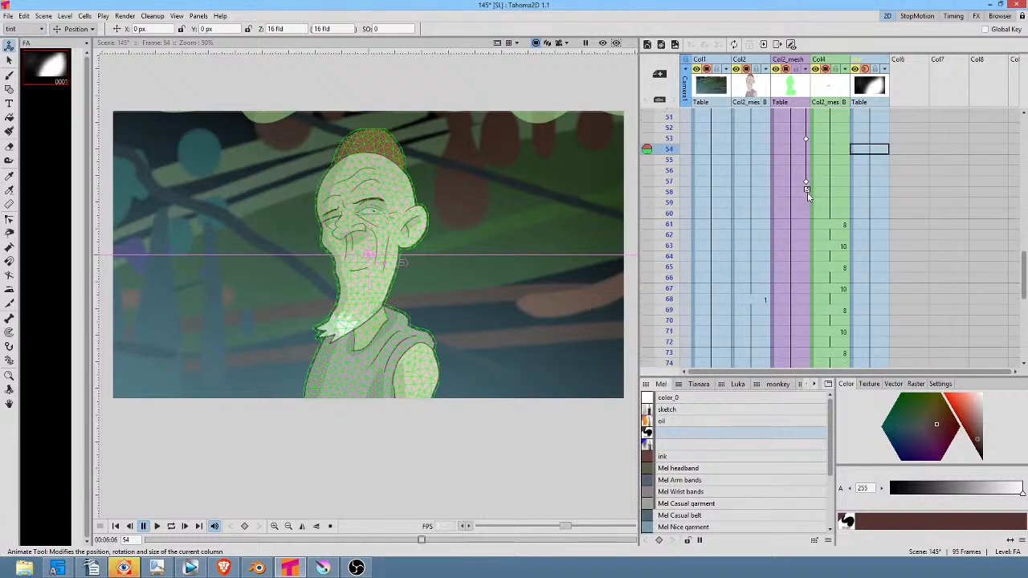
pyautogui.moveTo(670, 152); pyautogui.dragTo(703, 177)
# Step: At frame 57 of Col2_mesh, raise the collar vertices Vertex_12 and Vertex_13 slightly with the Plastic tool
pyautogui.click(791, 178)
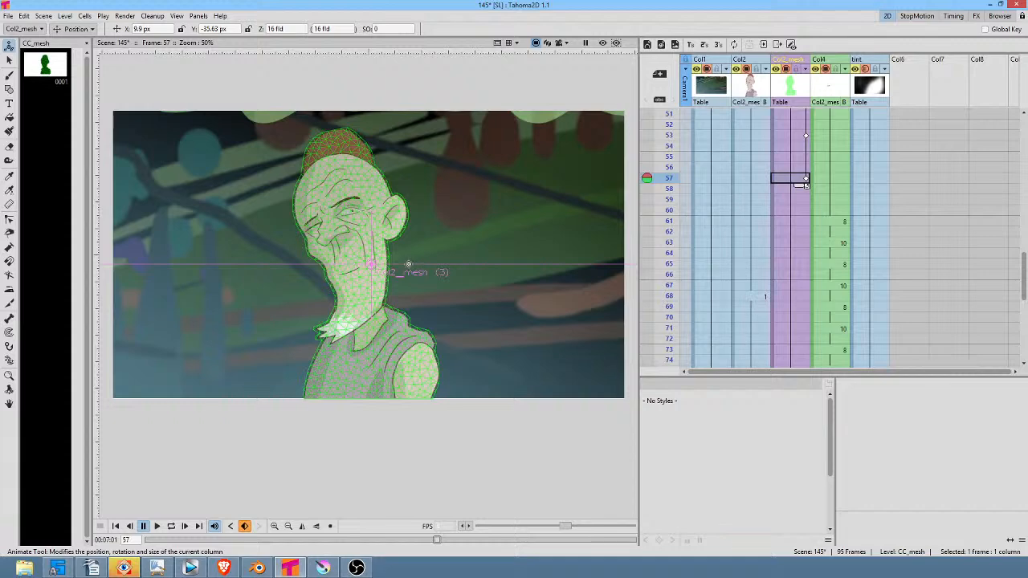
pyautogui.press('x')
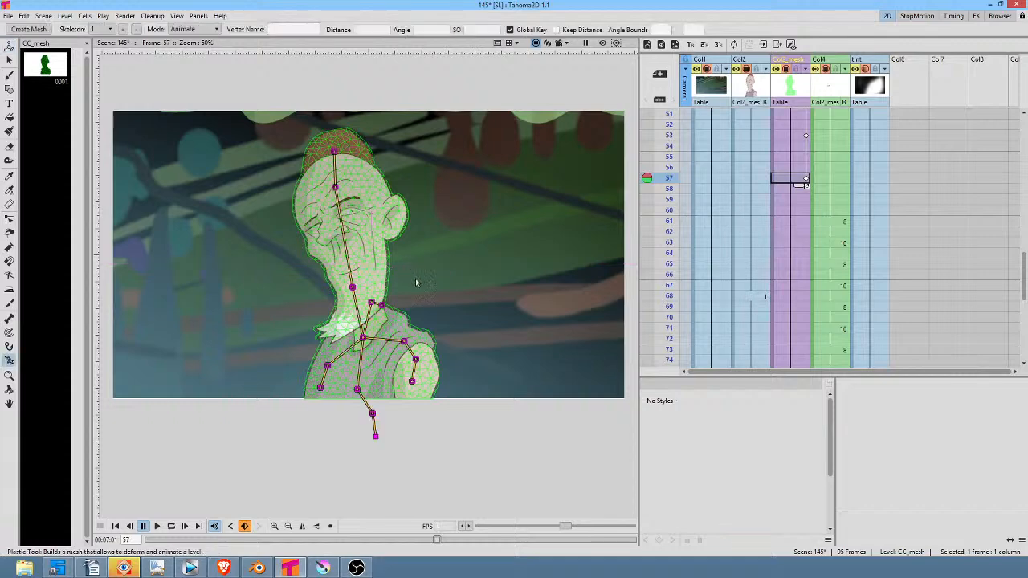
pyautogui.scroll(2, 391, 301)
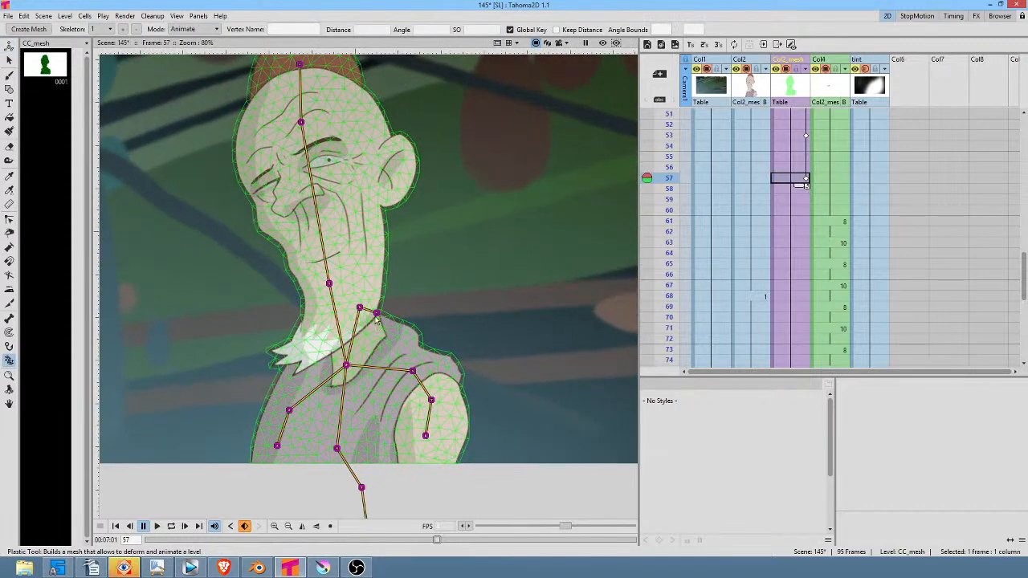
pyautogui.moveTo(360, 309)
pyautogui.mouseDown()
pyautogui.moveTo(367, 294)
pyautogui.moveTo(353, 297)
pyautogui.mouseUp()
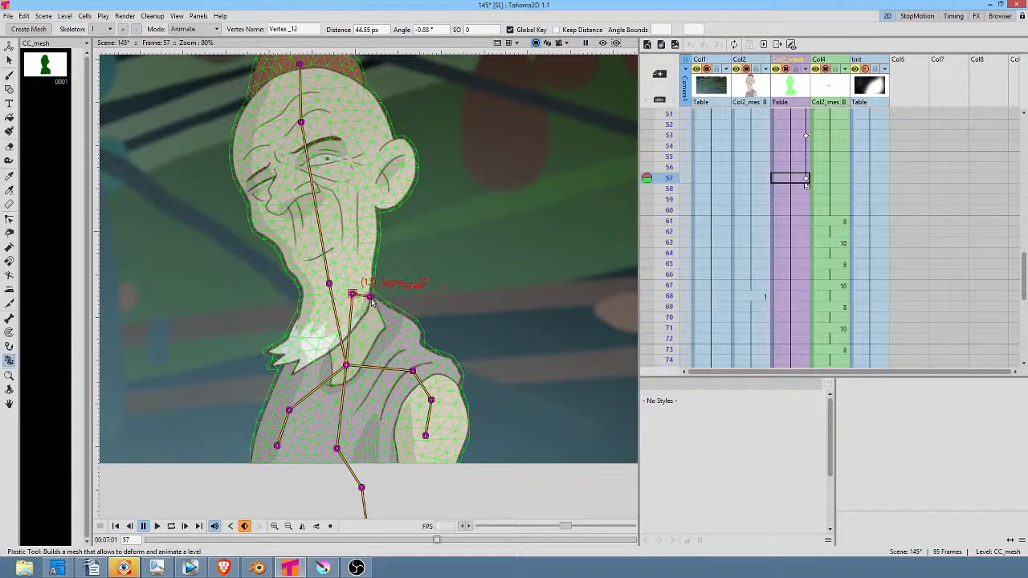
pyautogui.moveTo(370, 298); pyautogui.dragTo(370, 297)
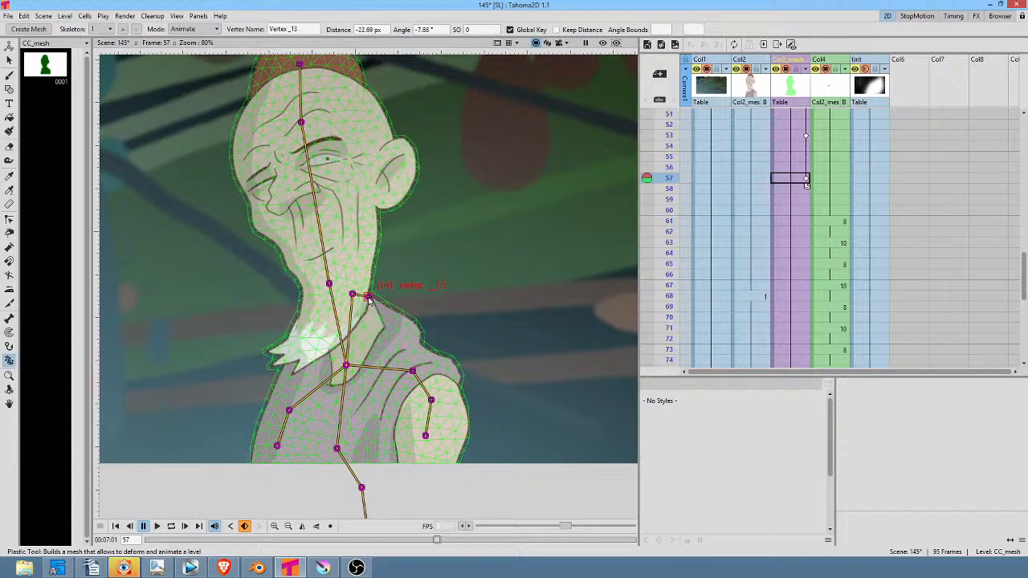
pyautogui.click(354, 294)
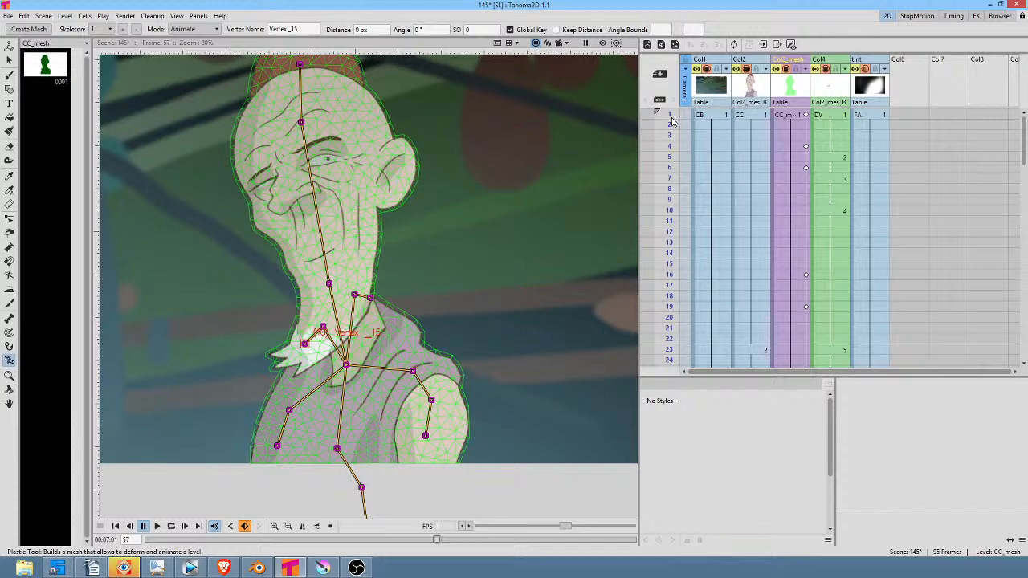
# Step: At frame 1, pull beard Vertex_15 inward to a distance of about -16 px and angle of about 10°, and compare with frame 4
pyautogui.click(674, 116)
pyautogui.moveTo(674, 117)
pyautogui.mouseDown()
pyautogui.moveTo(684, 239)
pyautogui.moveTo(676, 115)
pyautogui.mouseUp()
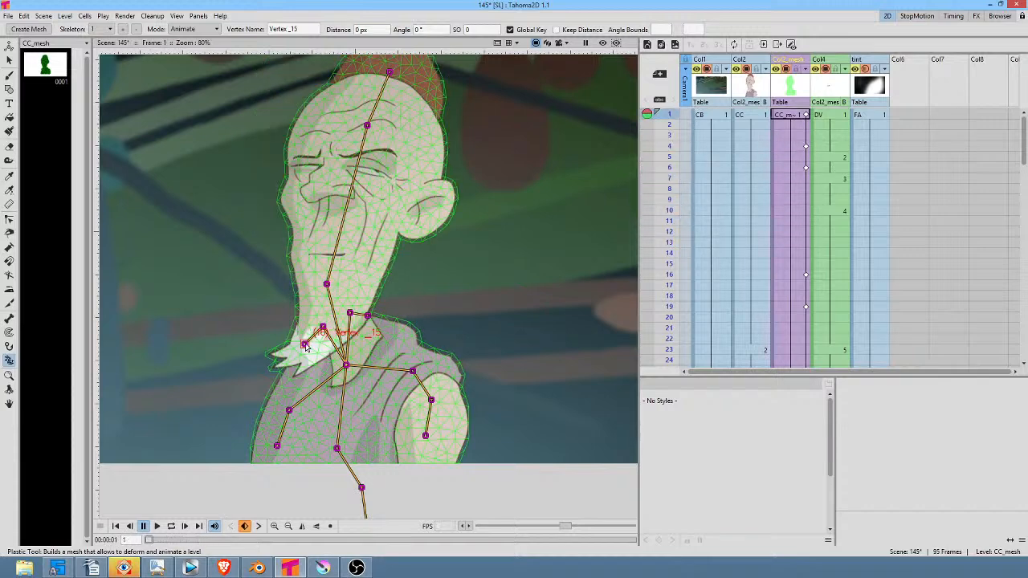
pyautogui.moveTo(304, 346)
pyautogui.mouseDown()
pyautogui.moveTo(316, 334)
pyautogui.moveTo(313, 344)
pyautogui.mouseUp()
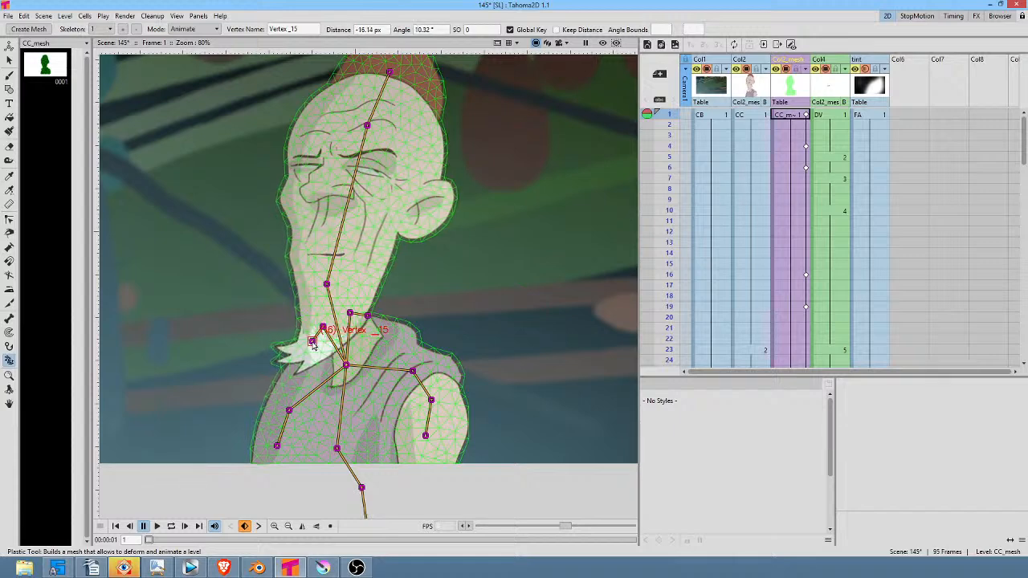
pyautogui.click(797, 148)
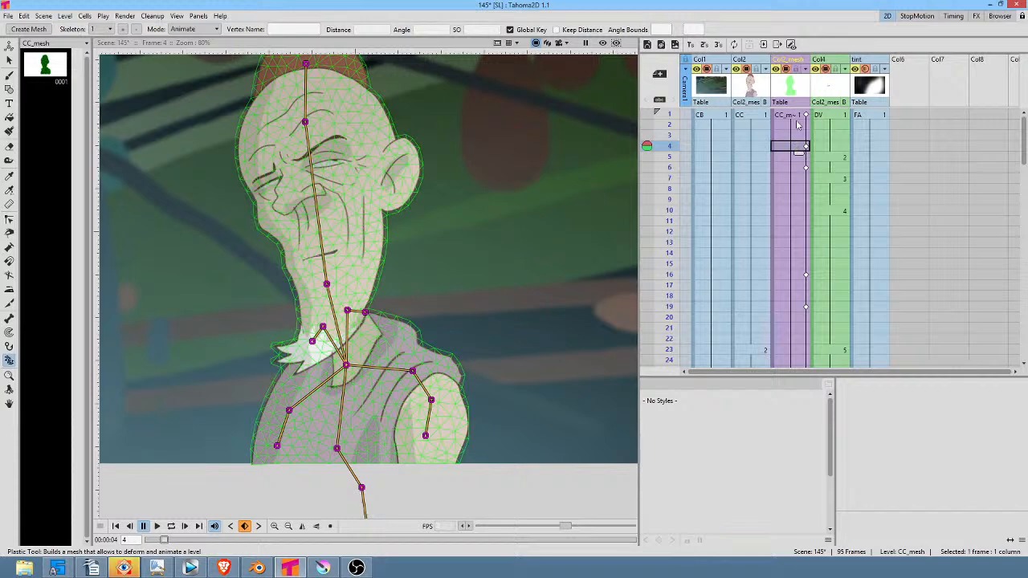
pyautogui.click(797, 117)
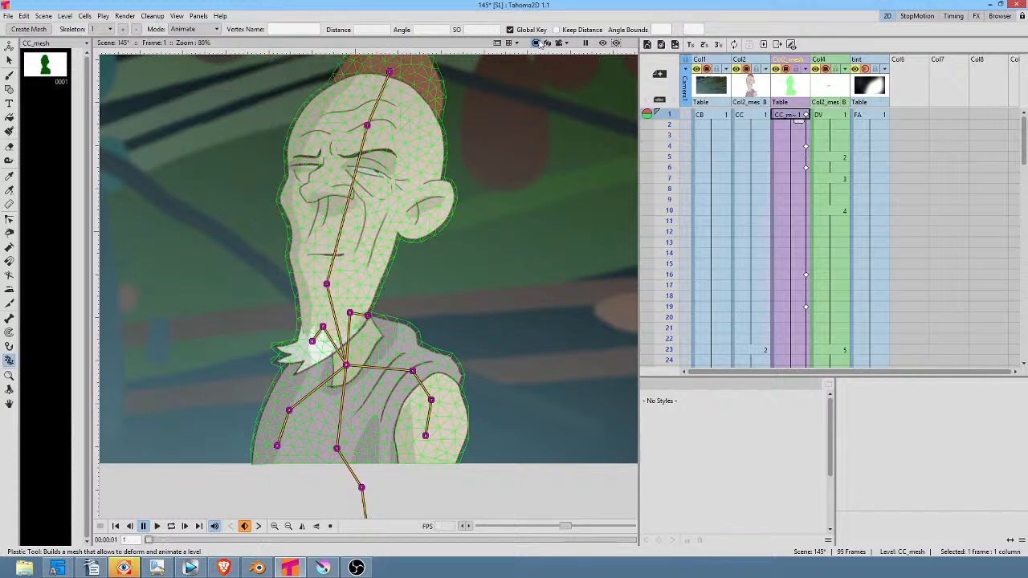
pyautogui.click(800, 149)
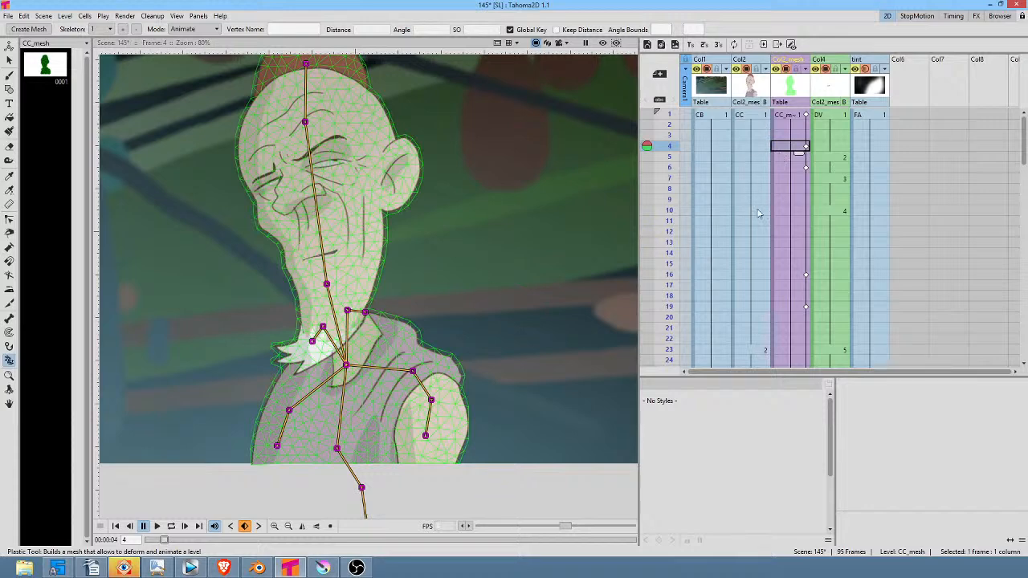
# Step: At frame 19, pull beard vertices Vertex_14 and Vertex_15 inward, with Vertex_15 at about -28 px and 30°, and review the motion up to frame 16
pyautogui.moveTo(667, 152); pyautogui.dragTo(684, 280)
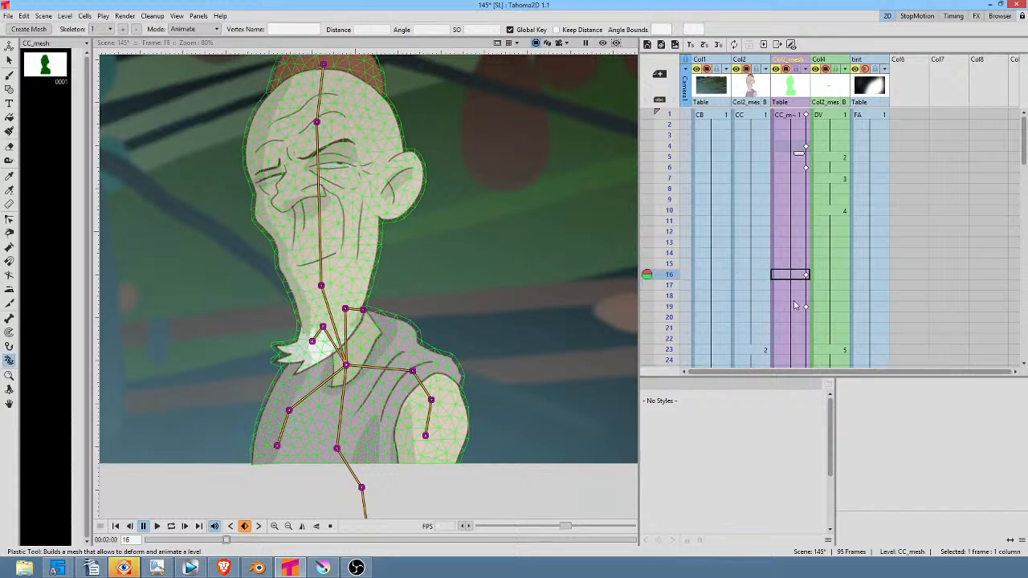
pyautogui.click(793, 305)
pyautogui.click(323, 330)
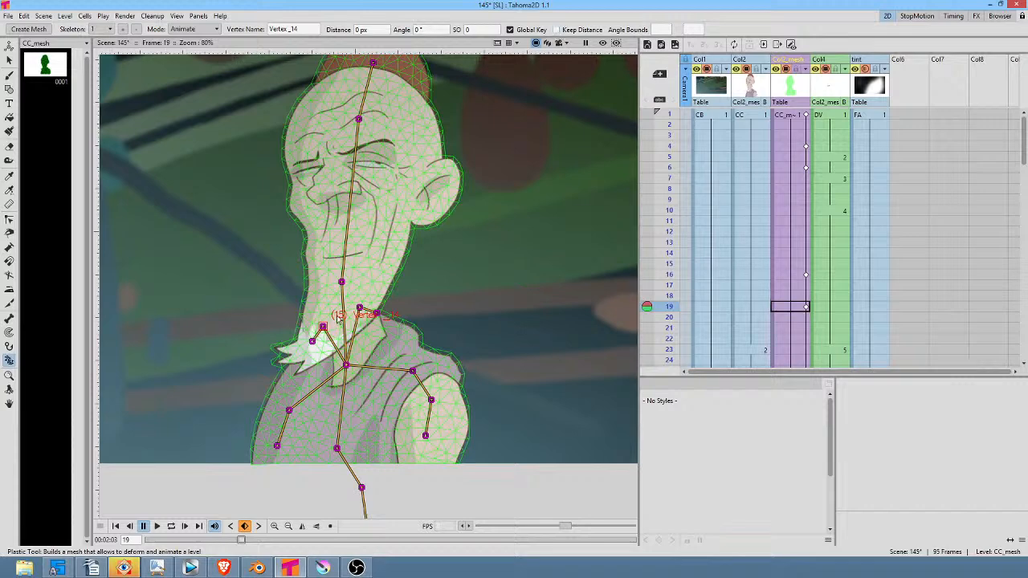
pyautogui.moveTo(324, 328)
pyautogui.mouseDown()
pyautogui.moveTo(320, 311)
pyautogui.moveTo(330, 337)
pyautogui.mouseUp()
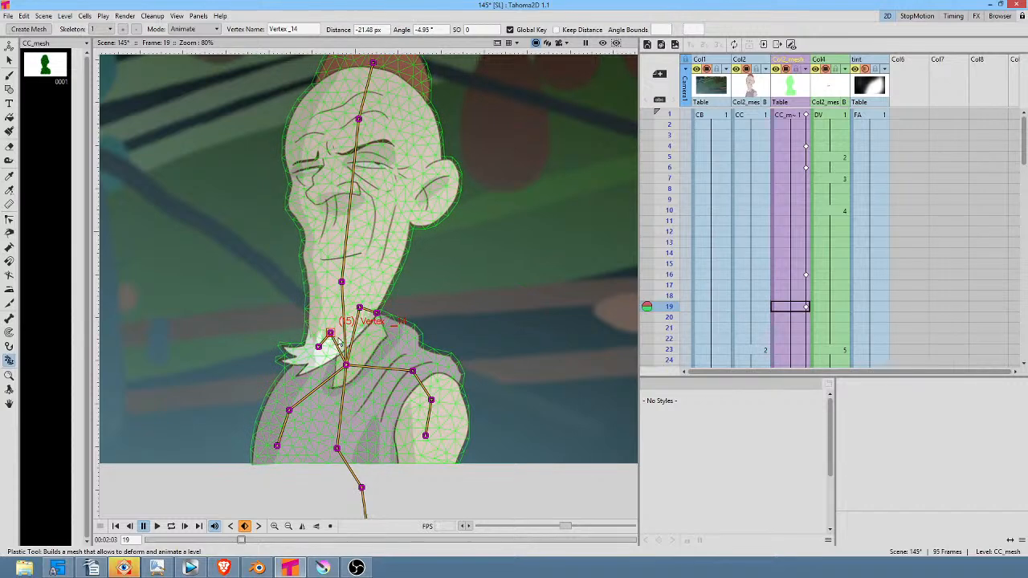
pyautogui.moveTo(332, 333)
pyautogui.mouseDown()
pyautogui.moveTo(315, 340)
pyautogui.moveTo(327, 343)
pyautogui.mouseUp()
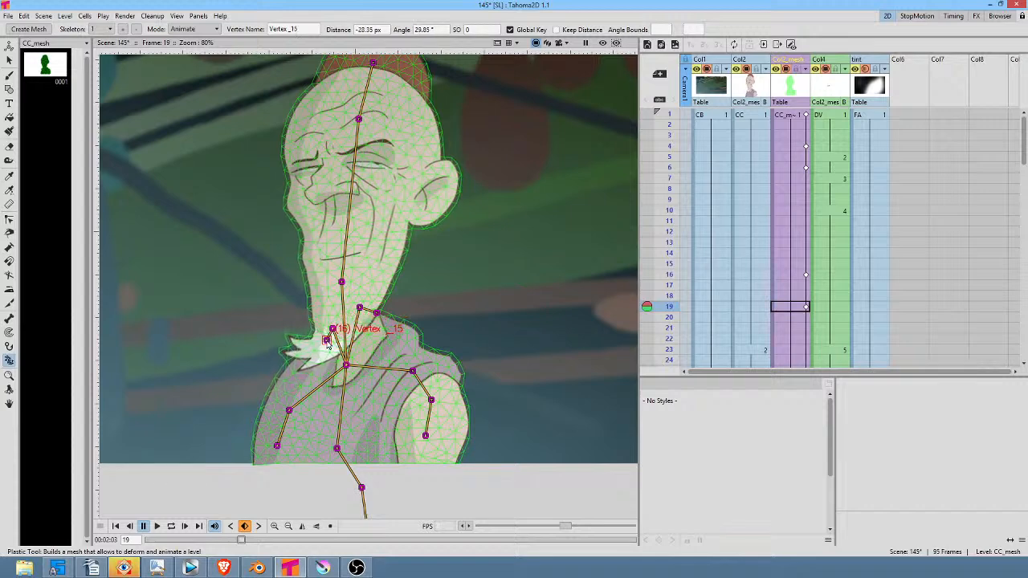
pyautogui.moveTo(667, 231); pyautogui.dragTo(675, 274)
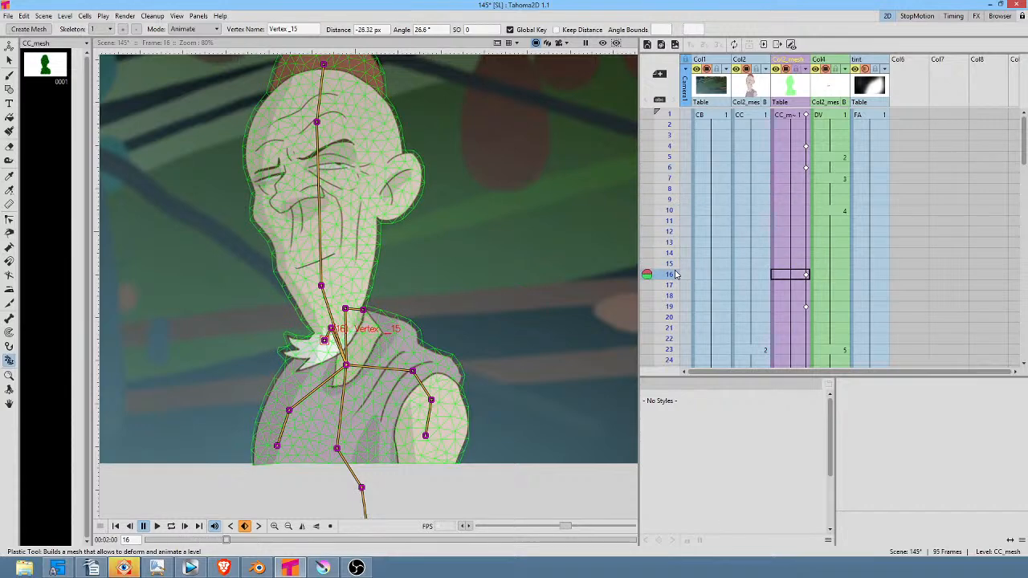
# Step: Compare the beard's pose at the Col2_mesh keyframes on frames 6, 16 and 1
pyautogui.click(808, 169)
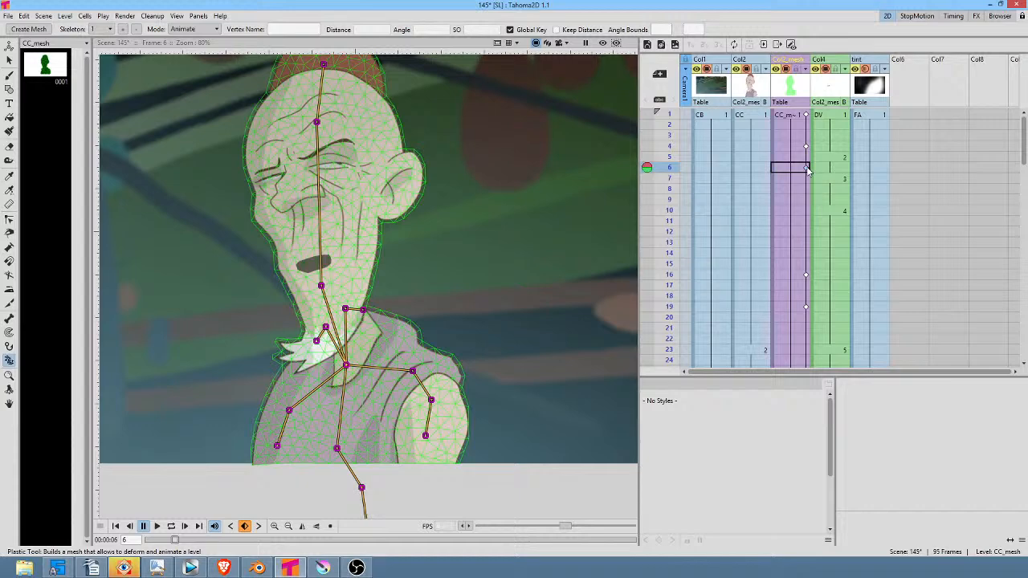
pyautogui.click(807, 277)
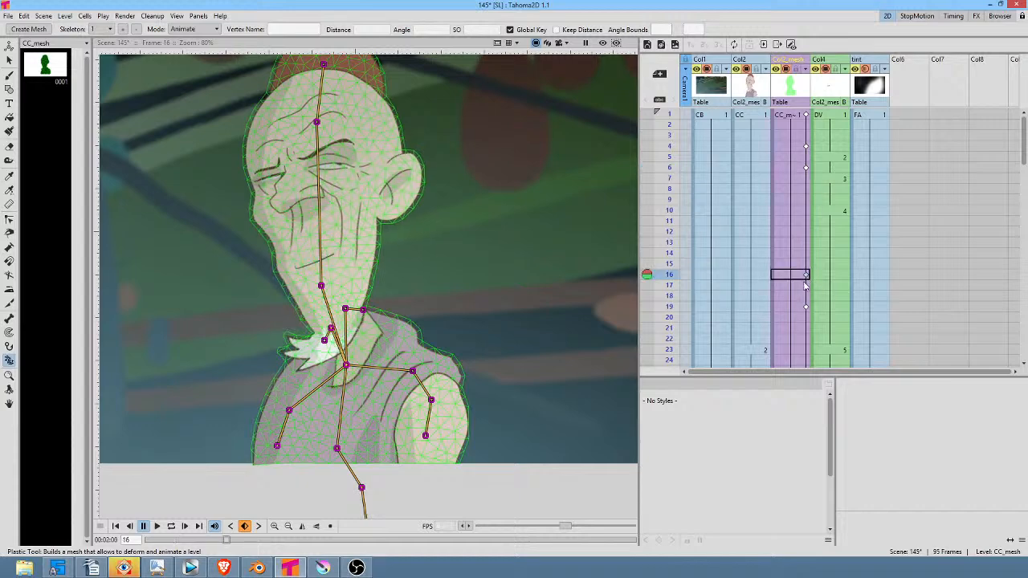
pyautogui.click(668, 125)
pyautogui.moveTo(672, 118)
pyautogui.mouseDown()
pyautogui.moveTo(674, 306)
pyautogui.moveTo(695, 116)
pyautogui.mouseUp()
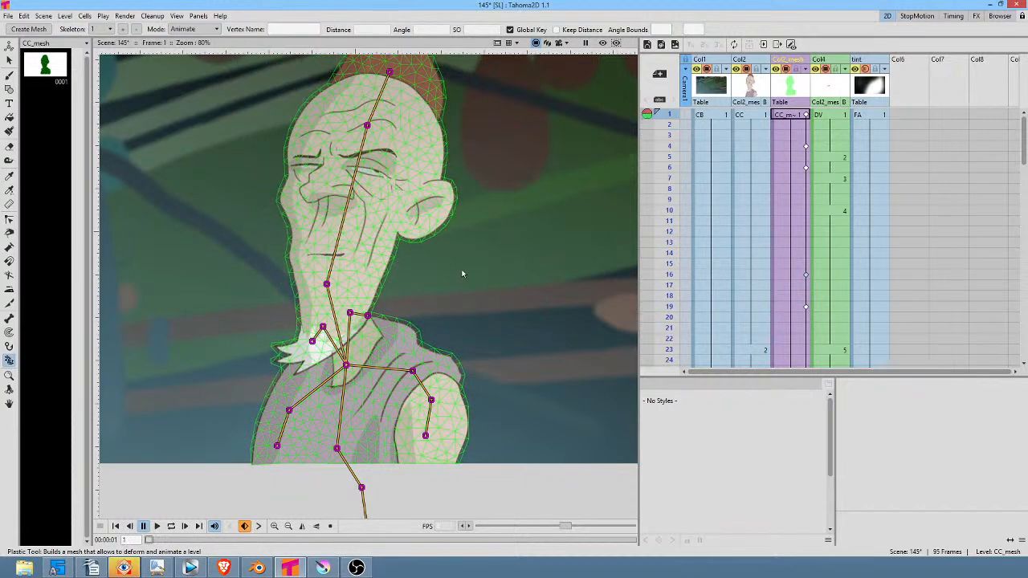
pyautogui.click(790, 116)
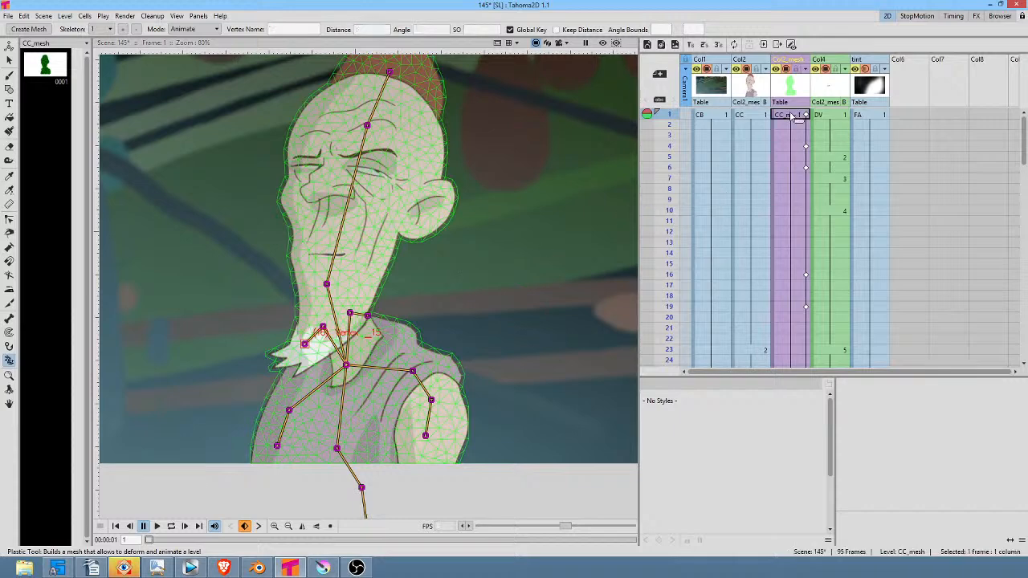
pyautogui.moveTo(672, 120); pyautogui.dragTo(671, 49)
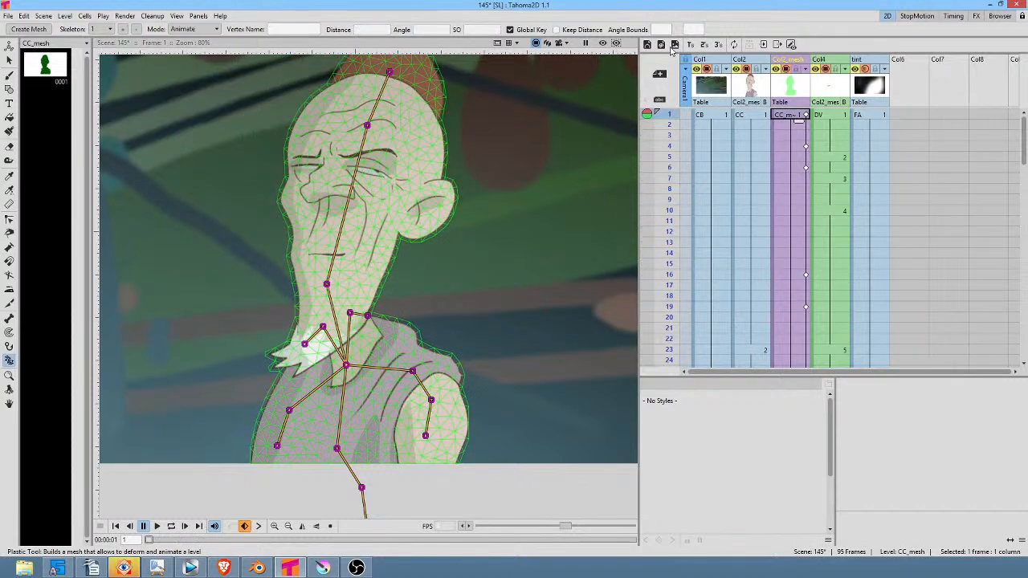
# Step: At frame 1, pull beard Vertex_15 inward to about -19 px and 7°, and review the motion up to frame 6
pyautogui.click(307, 343)
pyautogui.moveTo(310, 344); pyautogui.dragTo(314, 343)
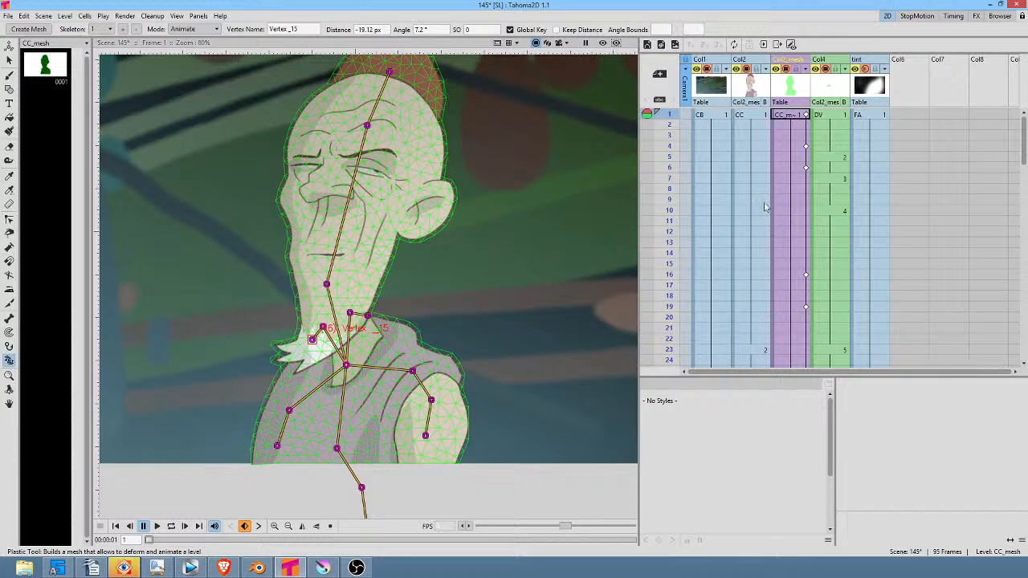
pyautogui.click(671, 125)
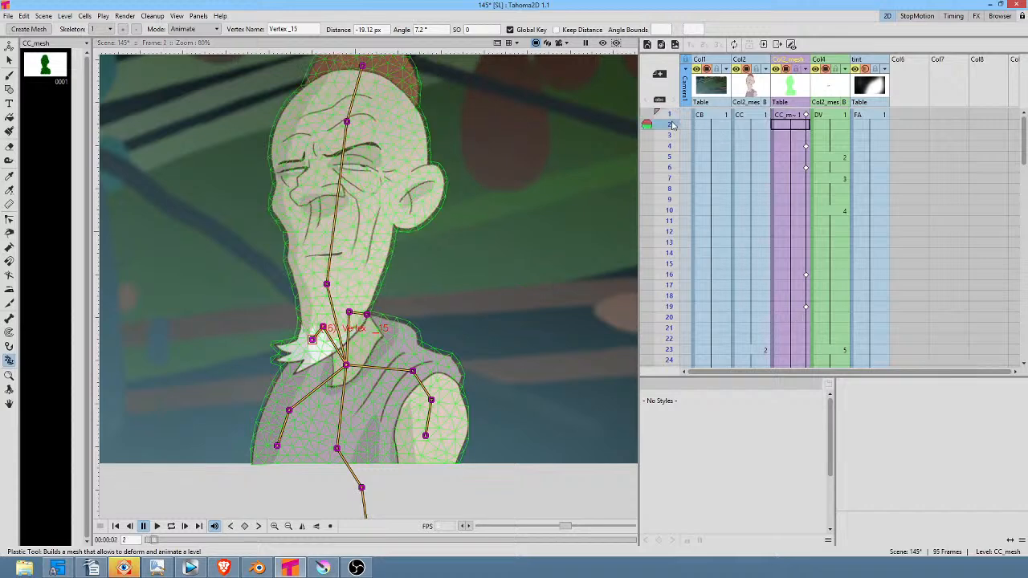
pyautogui.moveTo(674, 135)
pyautogui.mouseDown()
pyautogui.moveTo(681, 304)
pyautogui.moveTo(686, 167)
pyautogui.mouseUp()
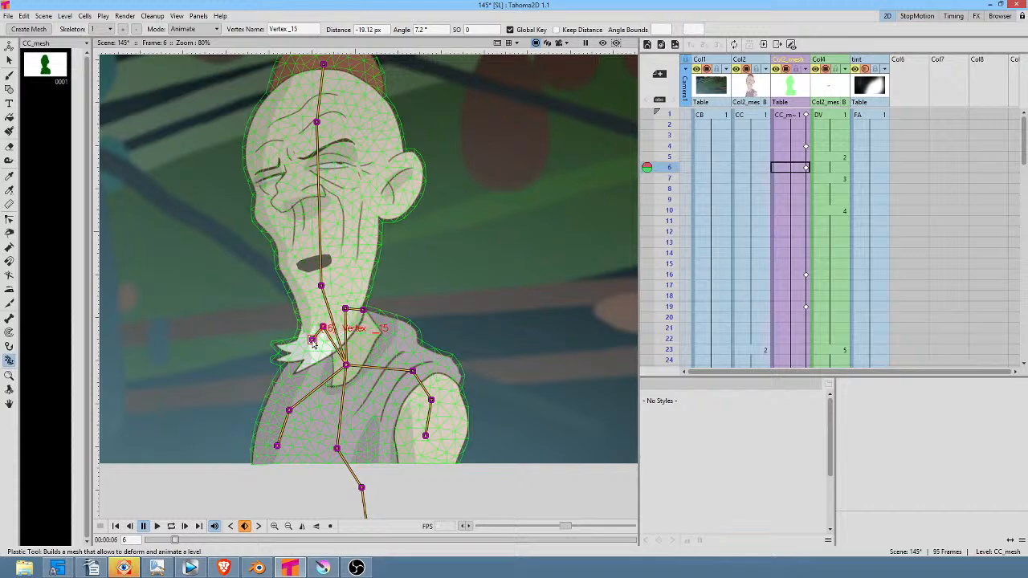
# Step: At frame 6, nudge beard vertices Vertex_14 and Vertex_15, with Vertex_15 at about -20 px and 3.5°, and compare with frame 1
pyautogui.moveTo(313, 344); pyautogui.dragTo(323, 328)
pyautogui.click(791, 117)
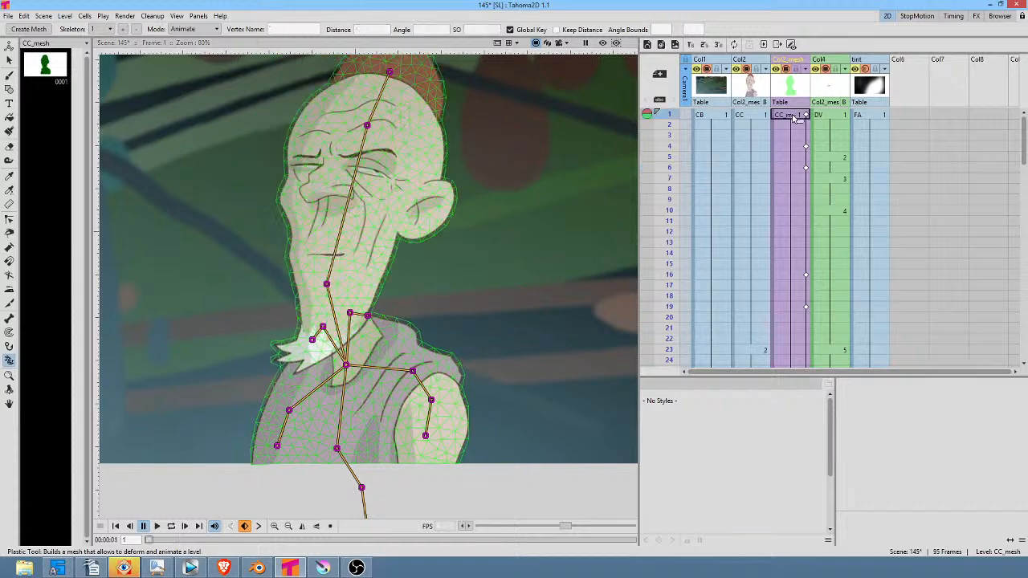
pyautogui.moveTo(669, 119); pyautogui.dragTo(683, 188)
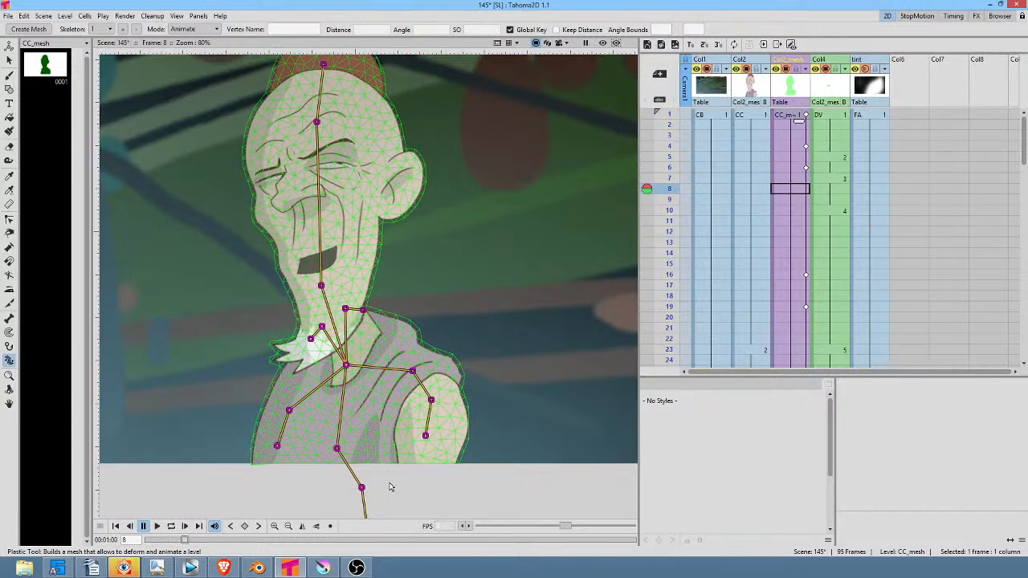
pyautogui.click(794, 158)
pyautogui.click(795, 169)
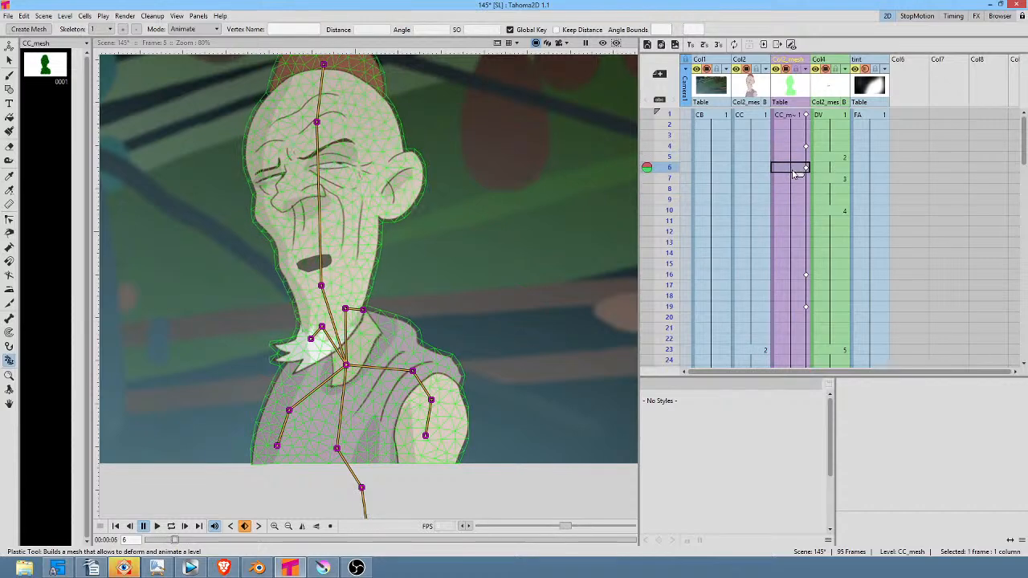
pyautogui.click(321, 327)
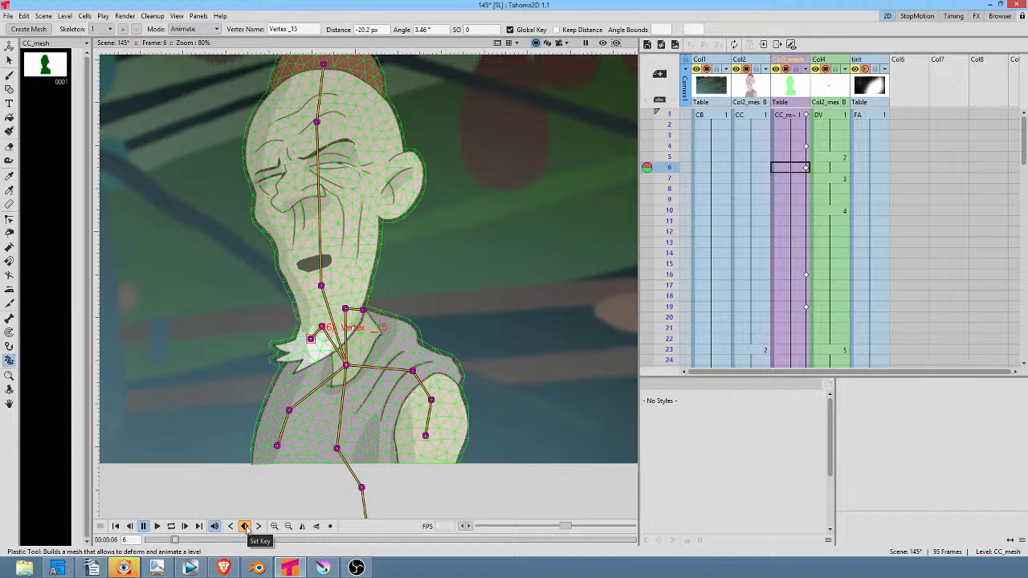
# Step: Try to set a key for the Col2_mesh skeleton at frame 16
pyautogui.click(797, 277)
pyautogui.moveTo(673, 189); pyautogui.dragTo(700, 281)
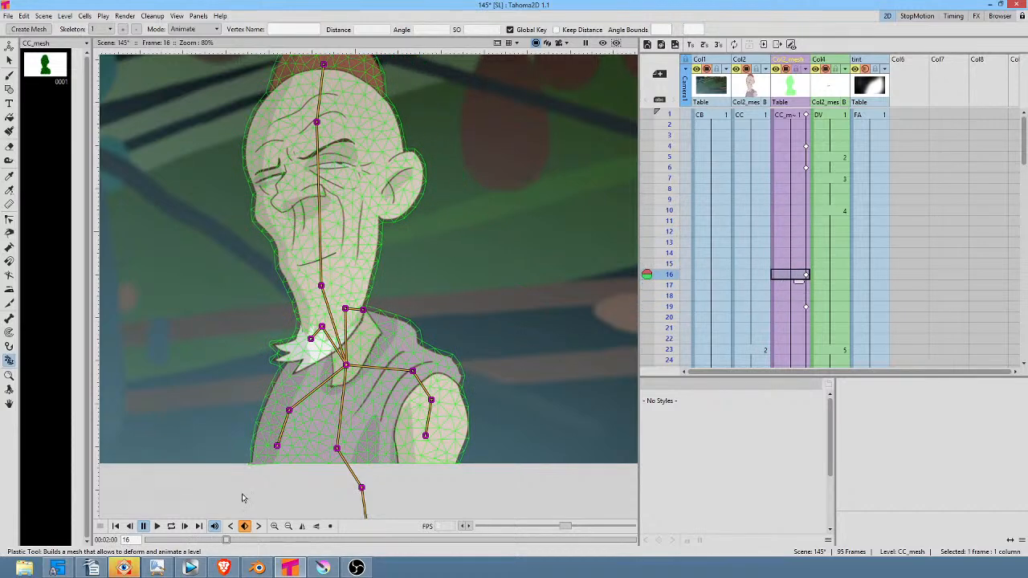
pyautogui.click(245, 527)
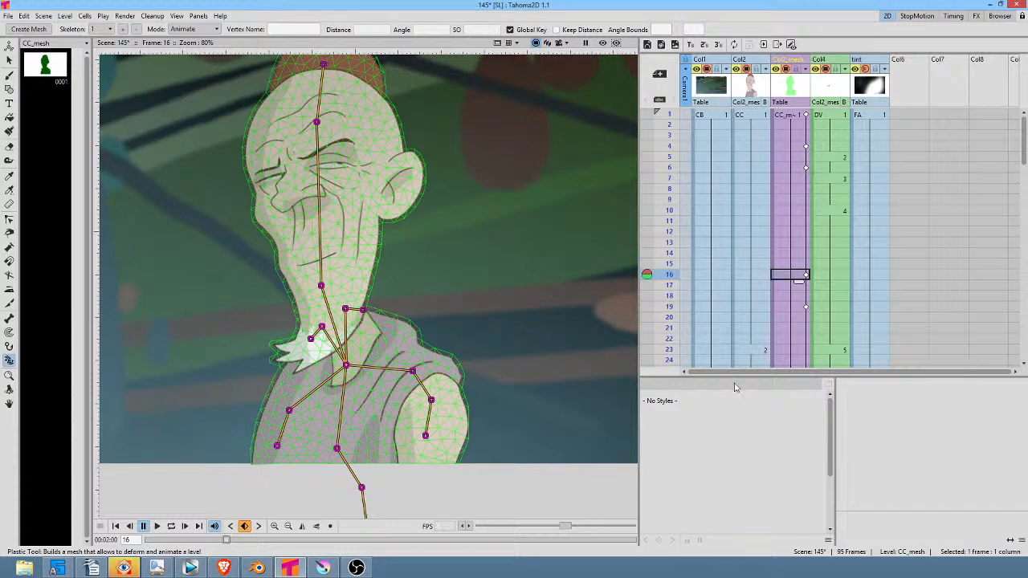
# Step: Try pulling beard Vertex_14 inward at frame 19 to about -3 px and -11.5°, check earlier frames, and undo the move
pyautogui.click(797, 307)
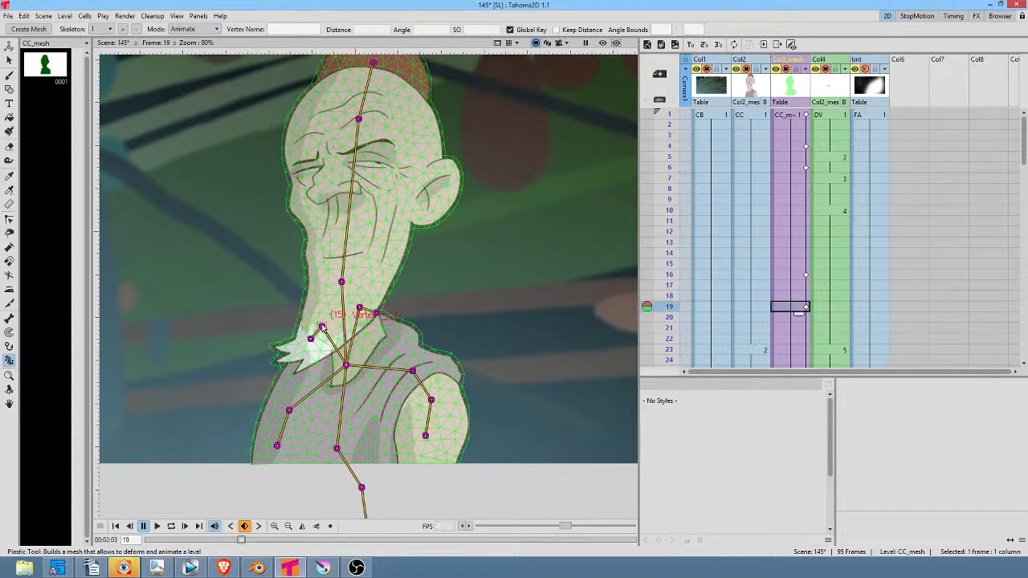
pyautogui.moveTo(323, 328); pyautogui.dragTo(331, 326)
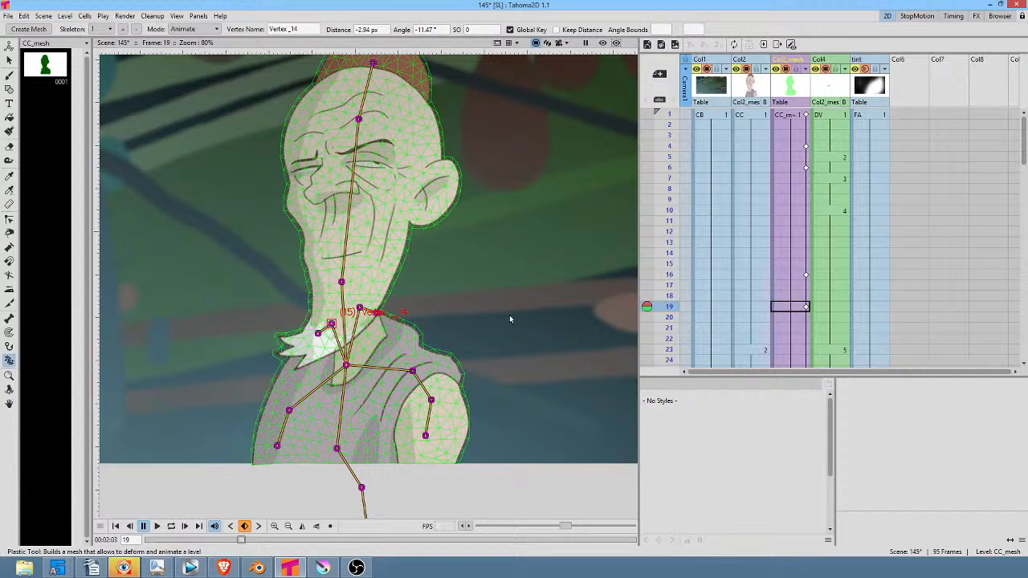
pyautogui.click(796, 275)
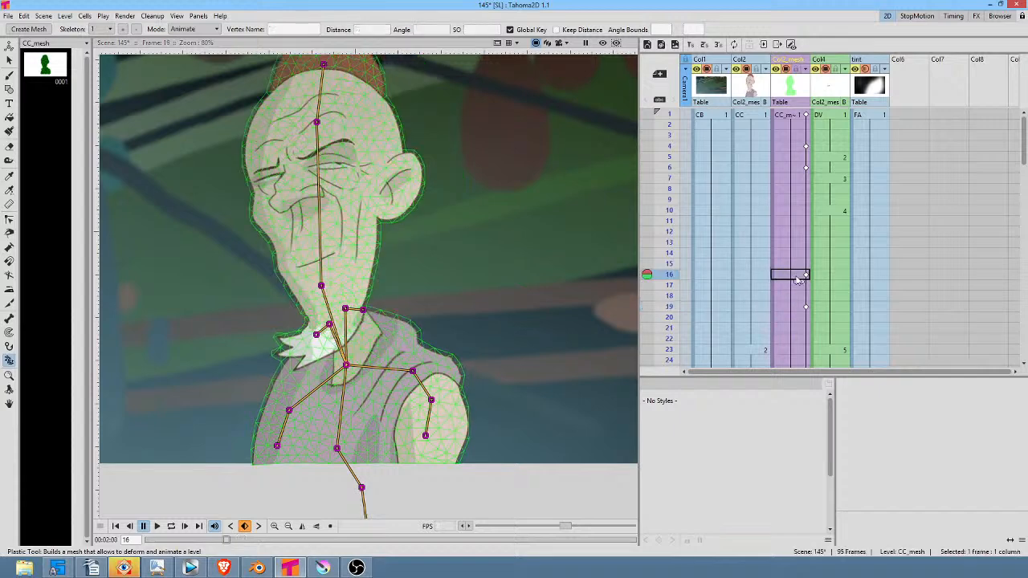
pyautogui.moveTo(668, 148); pyautogui.dragTo(692, 160)
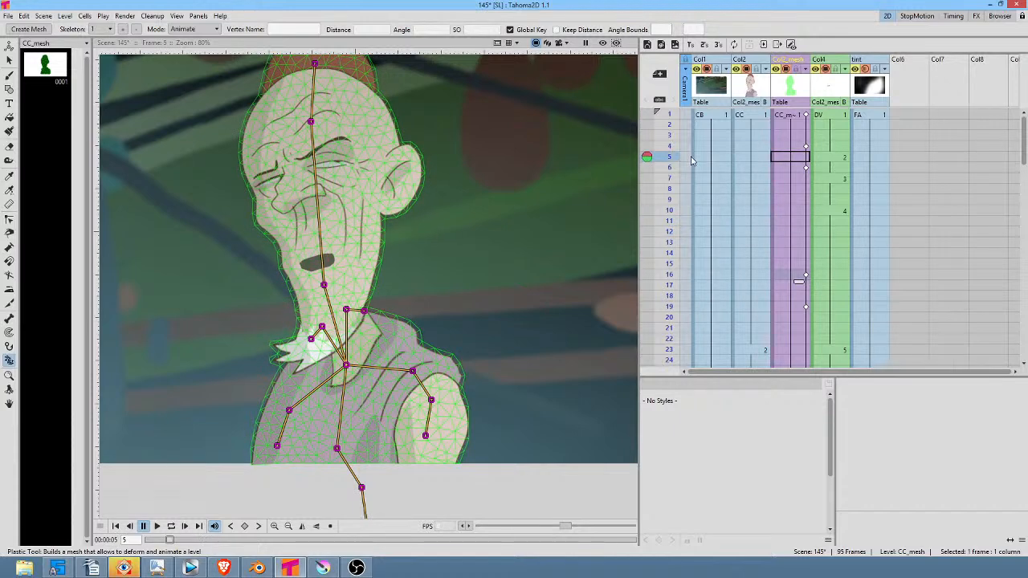
pyautogui.hotkey('ctrl', 'z')
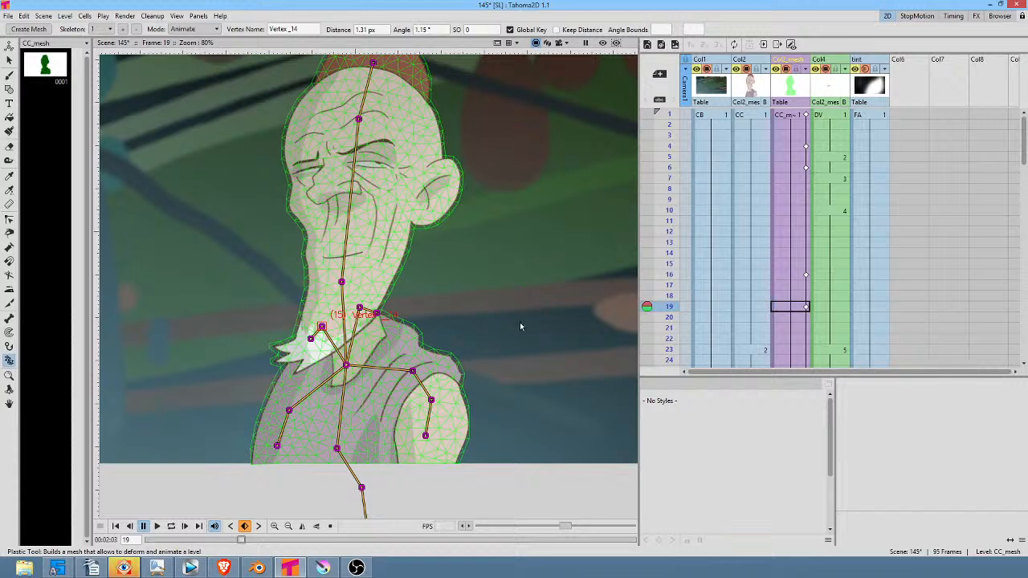
# Step: At frame 19, try pulling Vertex_14 inward to about -12 px and -13° and Vertex_15 to about -27 px and 14°, setting a full key
pyautogui.moveTo(664, 286); pyautogui.dragTo(699, 281)
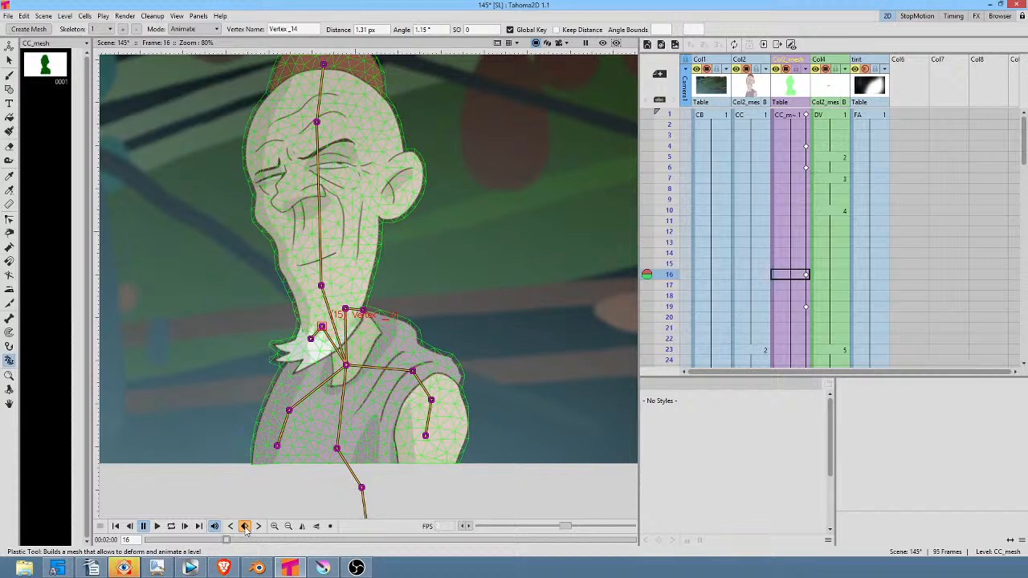
pyautogui.click(799, 307)
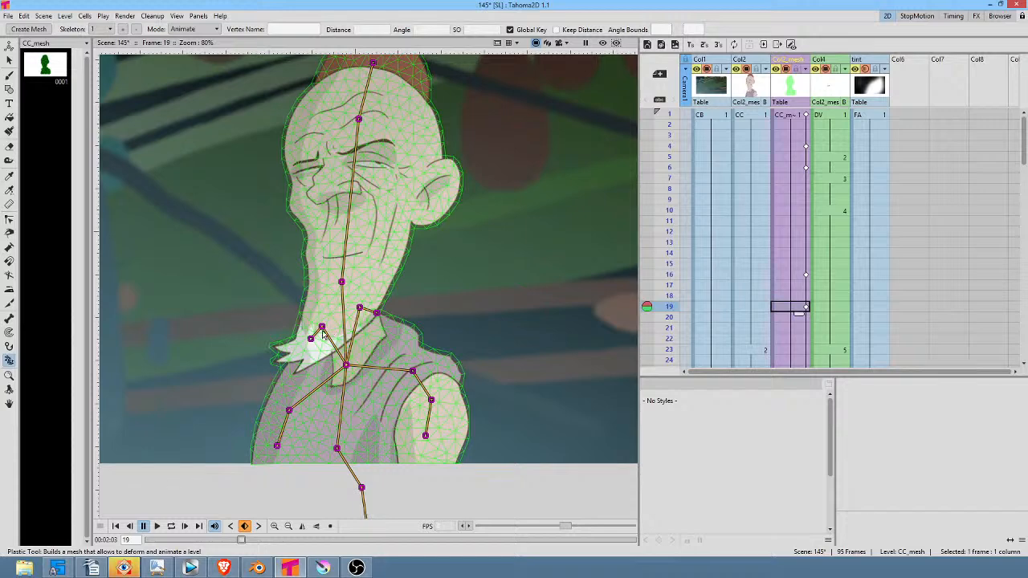
pyautogui.moveTo(322, 328); pyautogui.dragTo(334, 328)
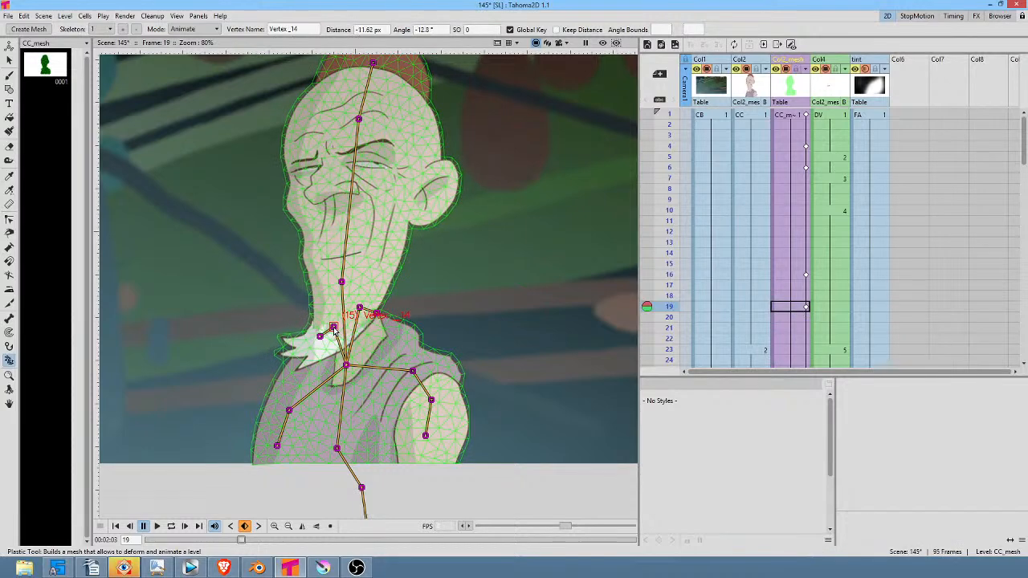
pyautogui.click(245, 525)
pyautogui.moveTo(320, 337); pyautogui.dragTo(324, 337)
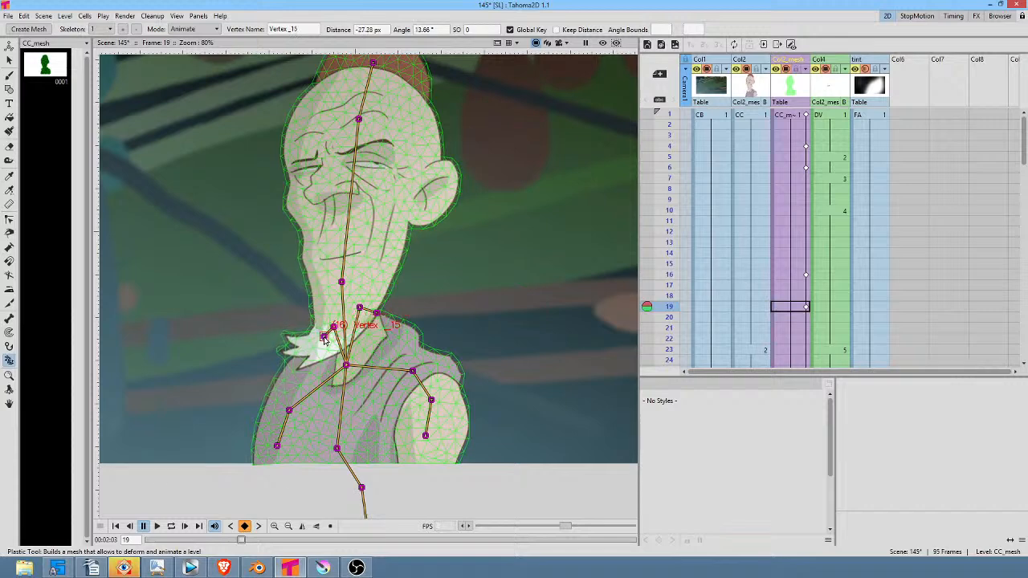
pyautogui.click(245, 526)
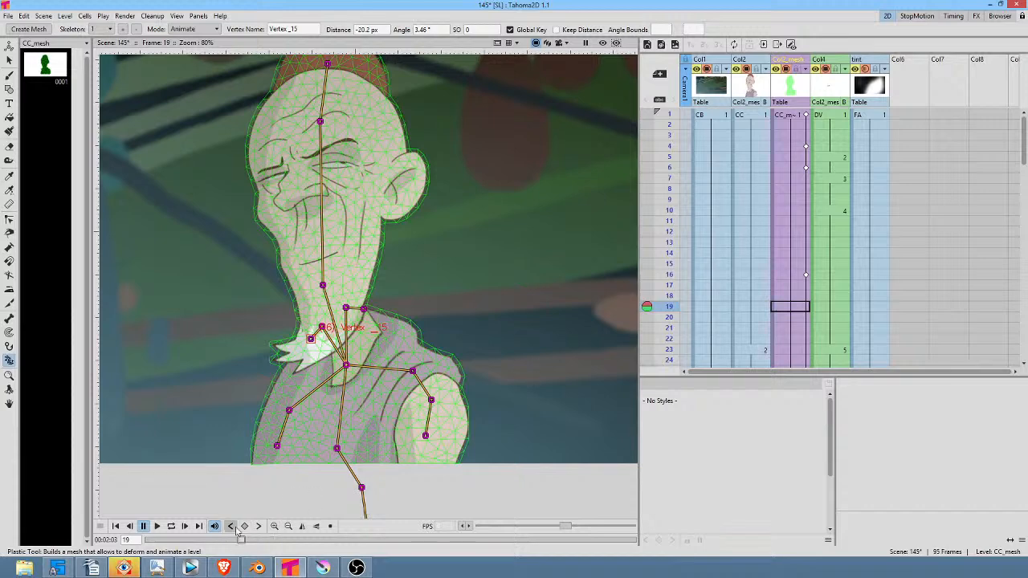
pyautogui.click(245, 526)
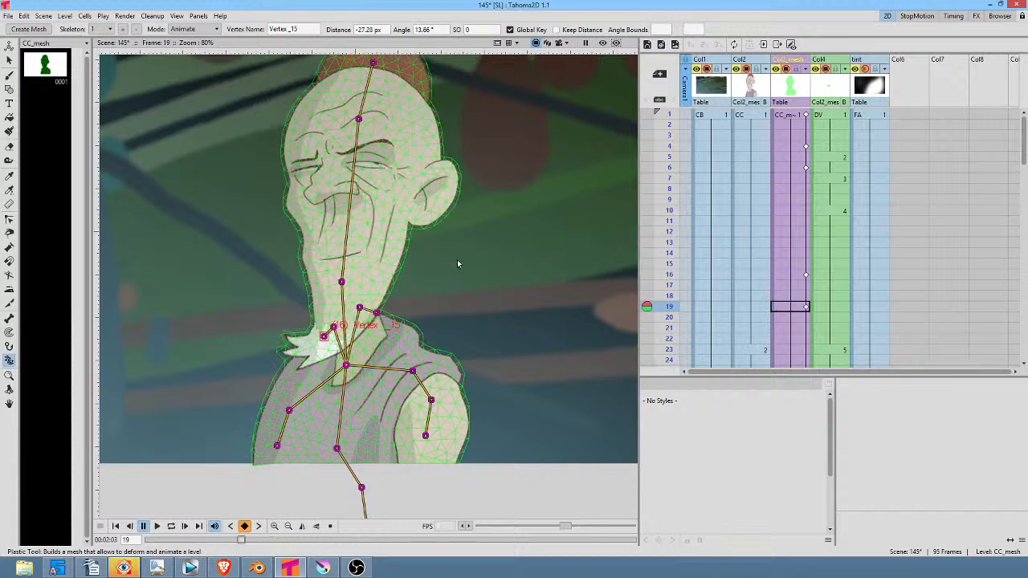
# Step: Check the beard's motion at frames 10 and 5, and undo the frame 19 key and vertex moves
pyautogui.moveTo(670, 285)
pyautogui.mouseDown()
pyautogui.moveTo(676, 169)
pyautogui.moveTo(680, 211)
pyautogui.mouseUp()
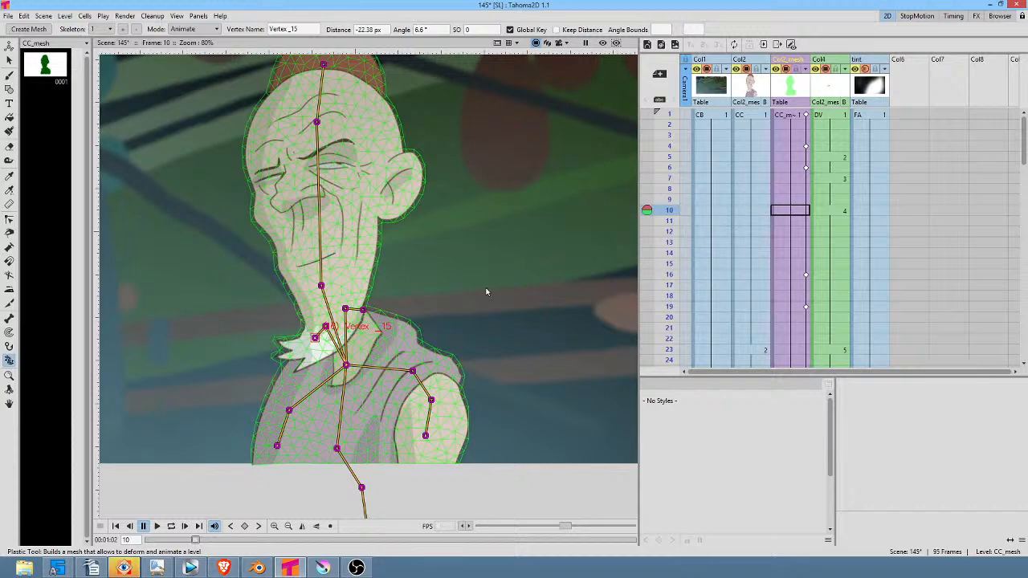
pyautogui.hotkey('ctrl', '.')
pyautogui.hotkey('ctrl', '.')
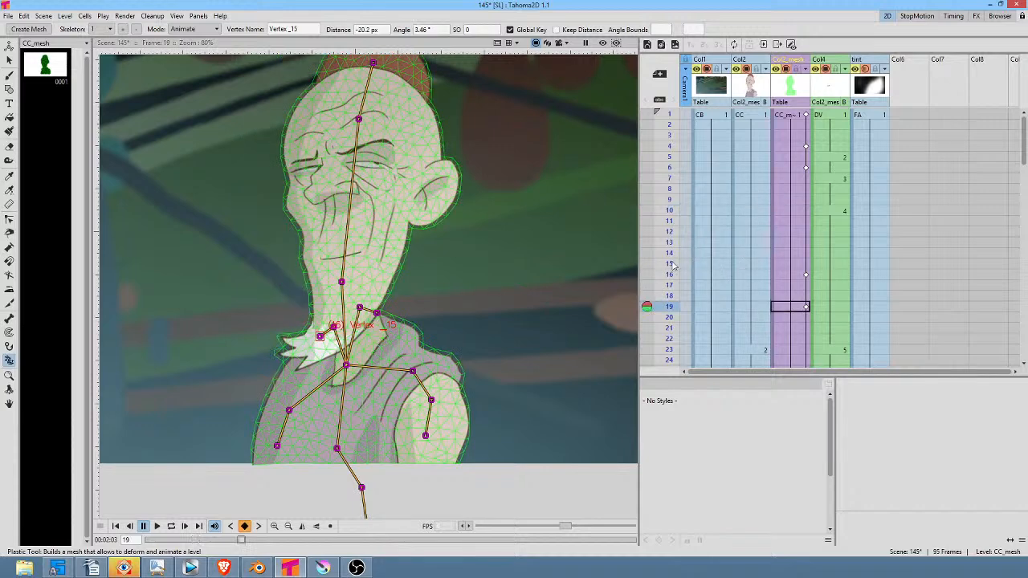
pyautogui.moveTo(672, 266); pyautogui.dragTo(679, 156)
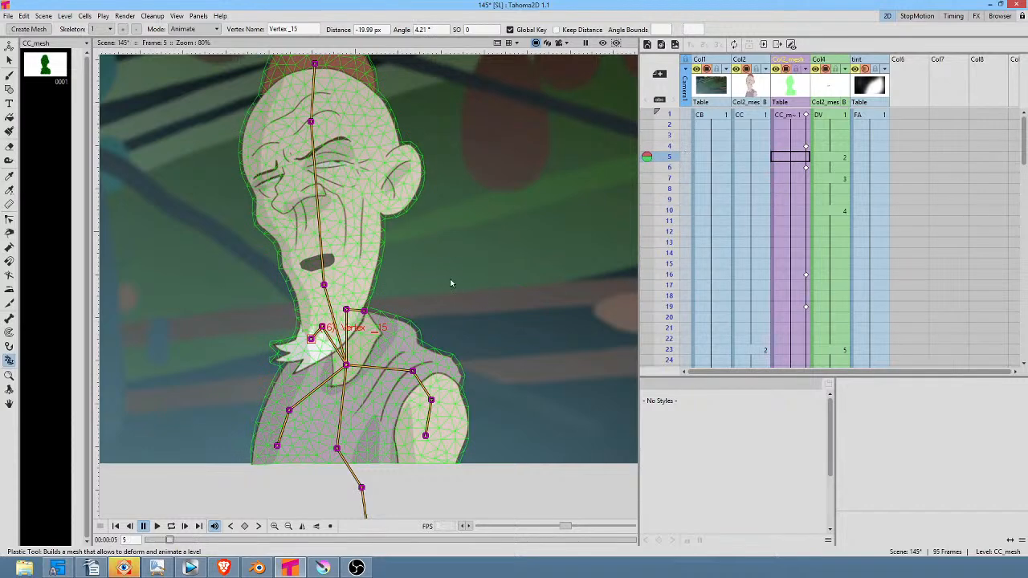
pyautogui.hotkey('ctrl', 'z')
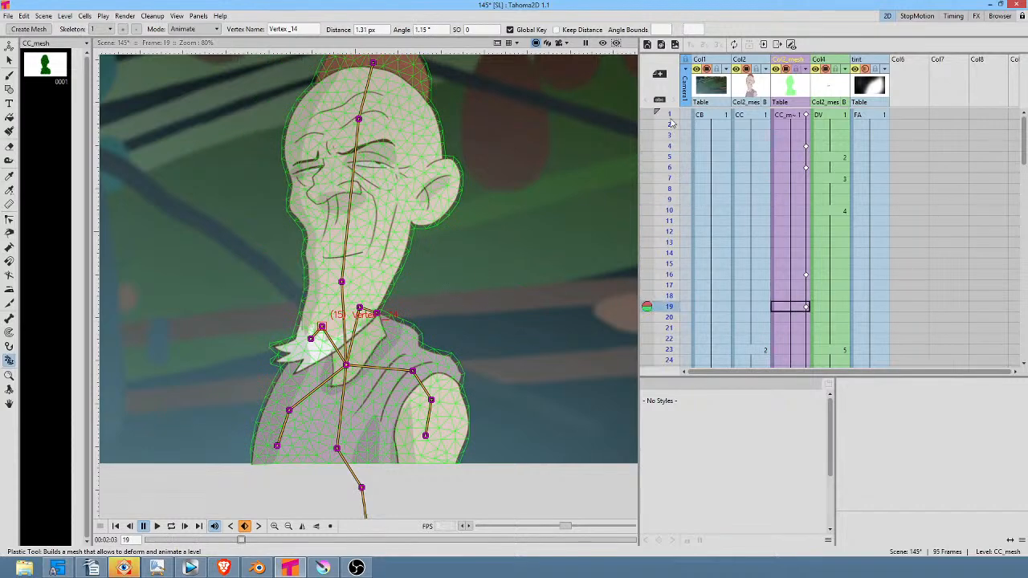
# Step: At frame 6, nudge Vertex_15 to about -18 px and 2° and Vertex_14 to about 4.4 px and 2.5°
pyautogui.moveTo(671, 122); pyautogui.dragTo(702, 170)
pyautogui.click(310, 338)
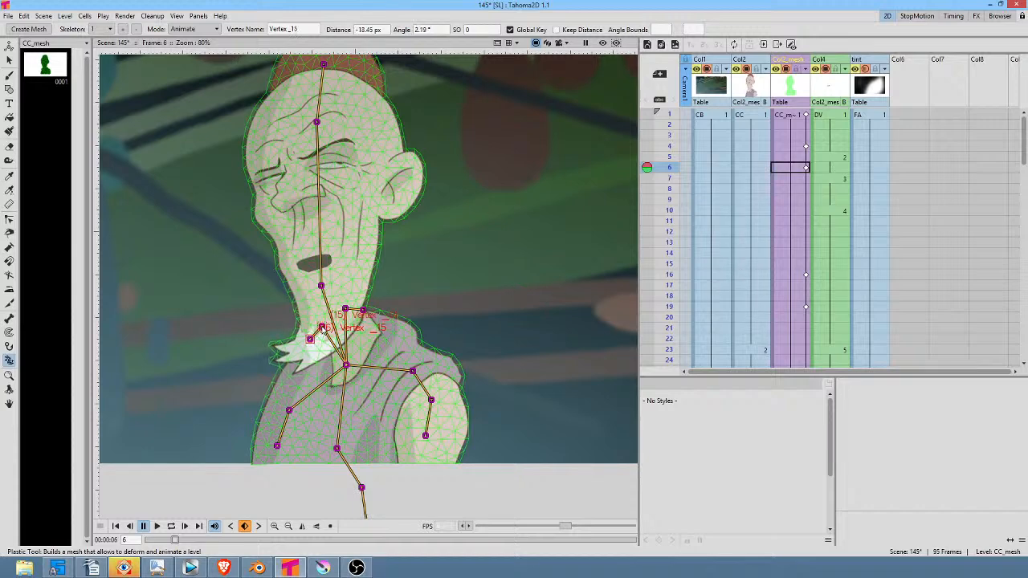
pyautogui.click(321, 327)
pyautogui.moveTo(321, 327); pyautogui.dragTo(320, 326)
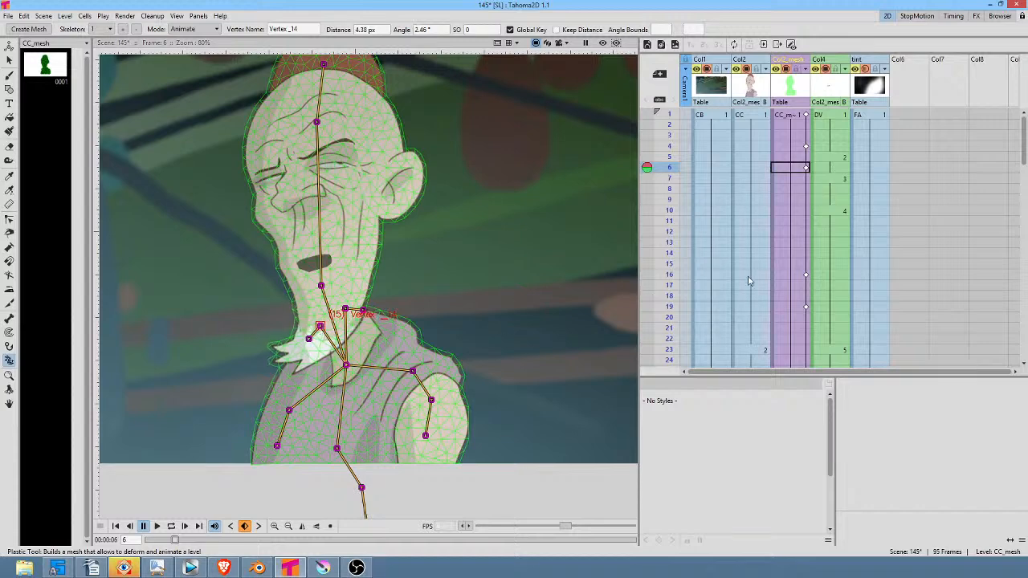
# Step: Compare the keyframes on frames 6 and 16, and pull Vertex_14 inward at frame 19 to about -8.5 px and -12°
pyautogui.click(791, 275)
pyautogui.click(806, 168)
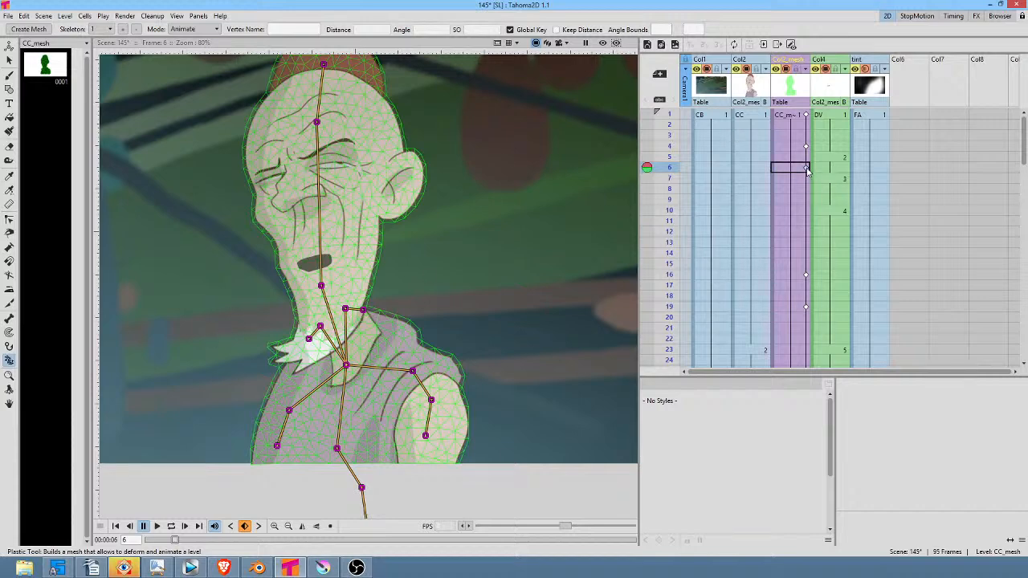
pyautogui.click(806, 277)
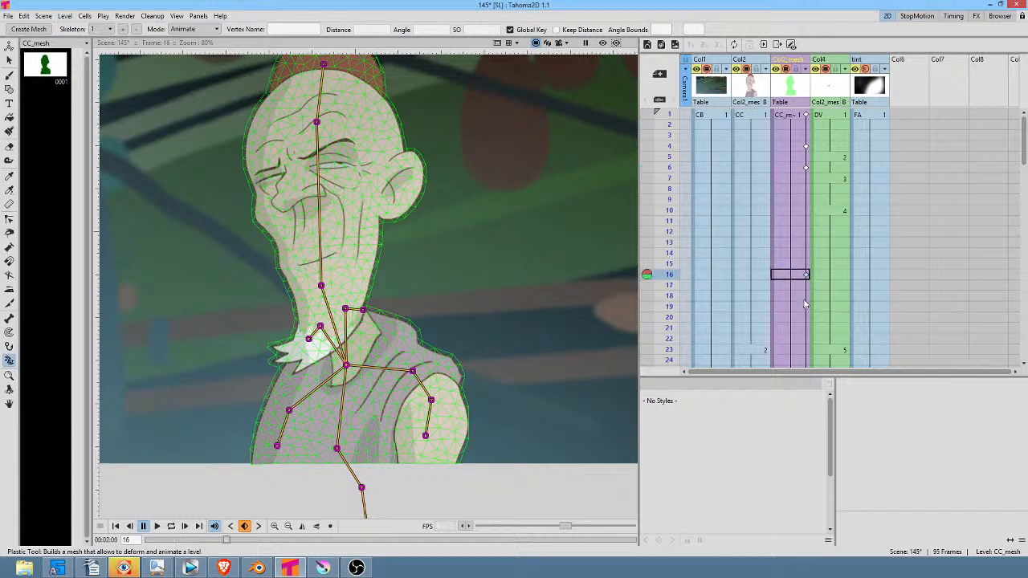
pyautogui.click(794, 305)
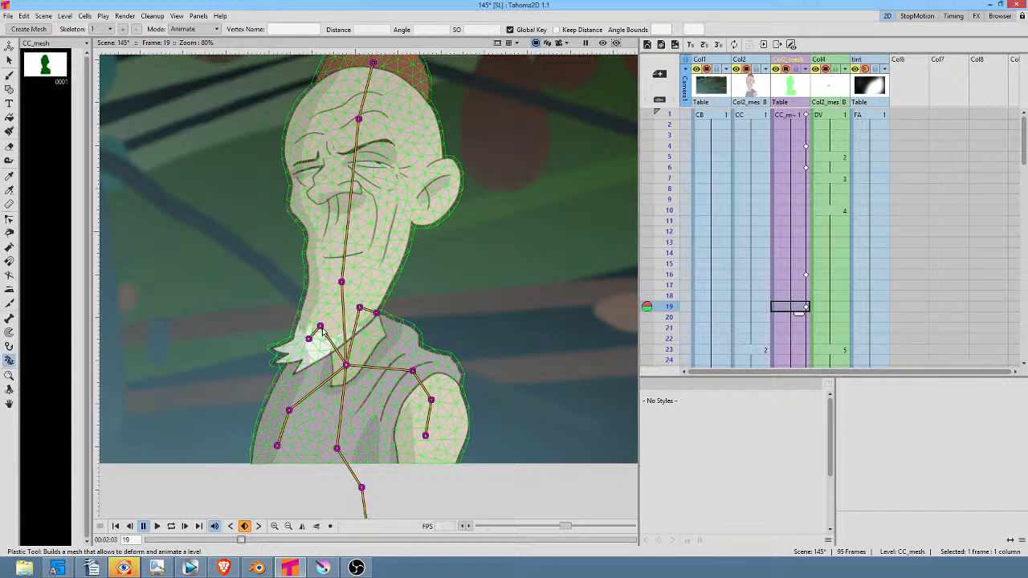
pyautogui.moveTo(320, 329); pyautogui.dragTo(332, 325)
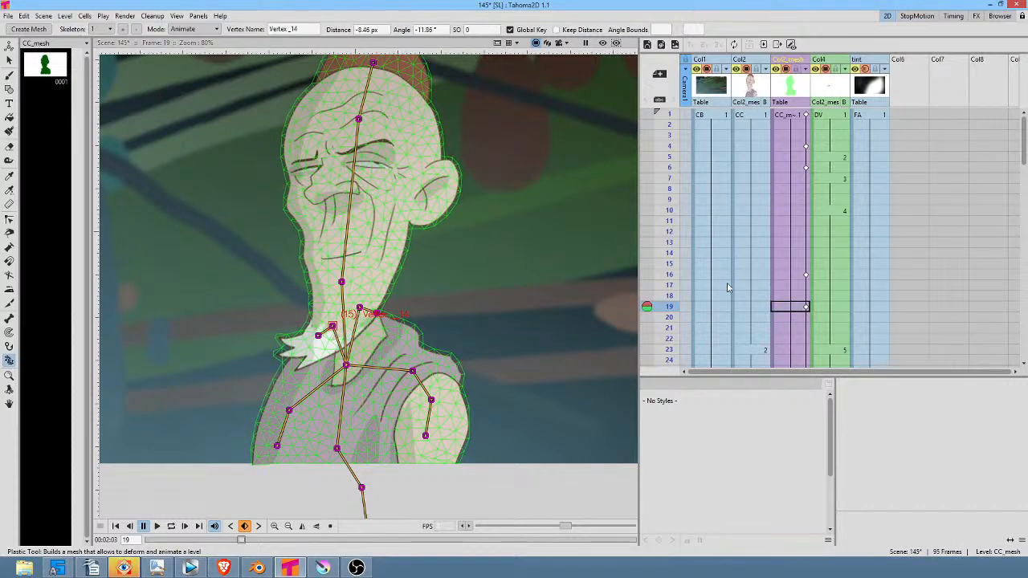
# Step: At frame 19, pull Vertex_15 inward to about -27 px and 19°, and check the mesh animation at frame 48 and back to frame 1
pyautogui.moveTo(649, 306)
pyautogui.mouseDown()
pyautogui.moveTo(649, 158)
pyautogui.moveTo(650, 362)
pyautogui.moveTo(657, 275)
pyautogui.moveTo(662, 306)
pyautogui.mouseUp()
pyautogui.moveTo(318, 337); pyautogui.dragTo(325, 340)
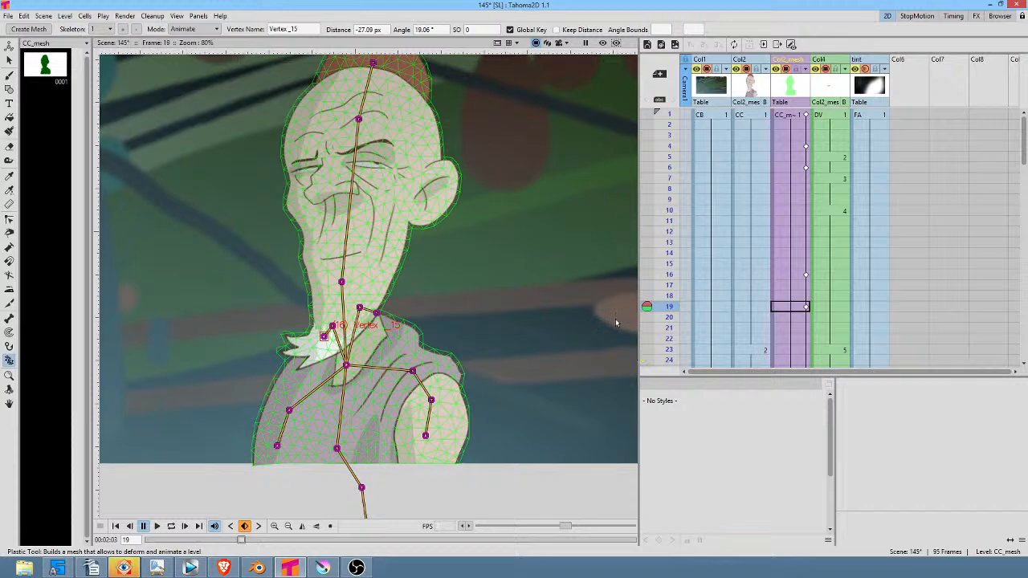
pyautogui.scroll(-6, 822, 285)
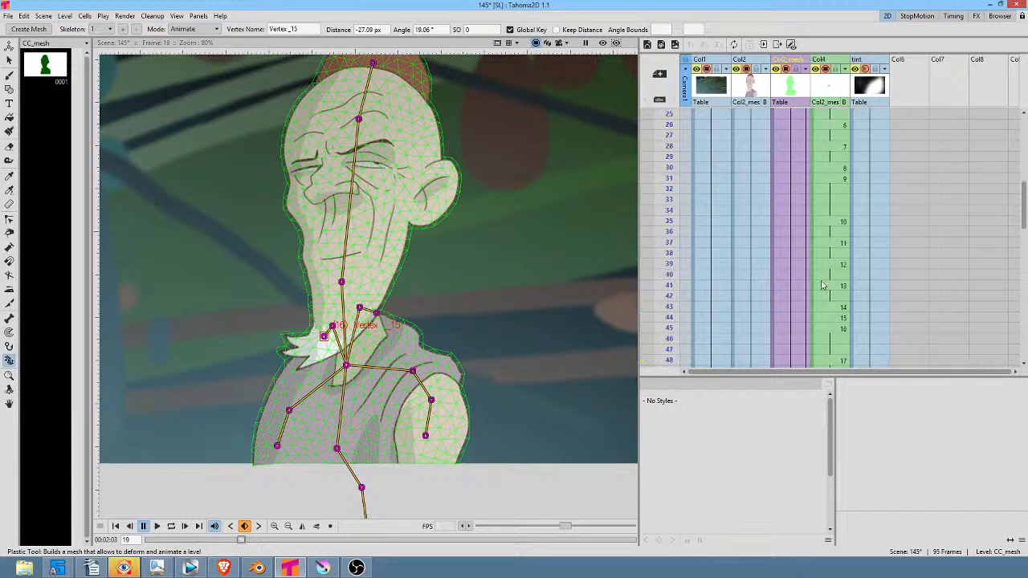
pyautogui.scroll(-4, 822, 284)
pyautogui.moveTo(672, 180)
pyautogui.mouseDown()
pyautogui.moveTo(667, 294)
pyautogui.moveTo(668, 136)
pyautogui.moveTo(672, 167)
pyautogui.mouseUp()
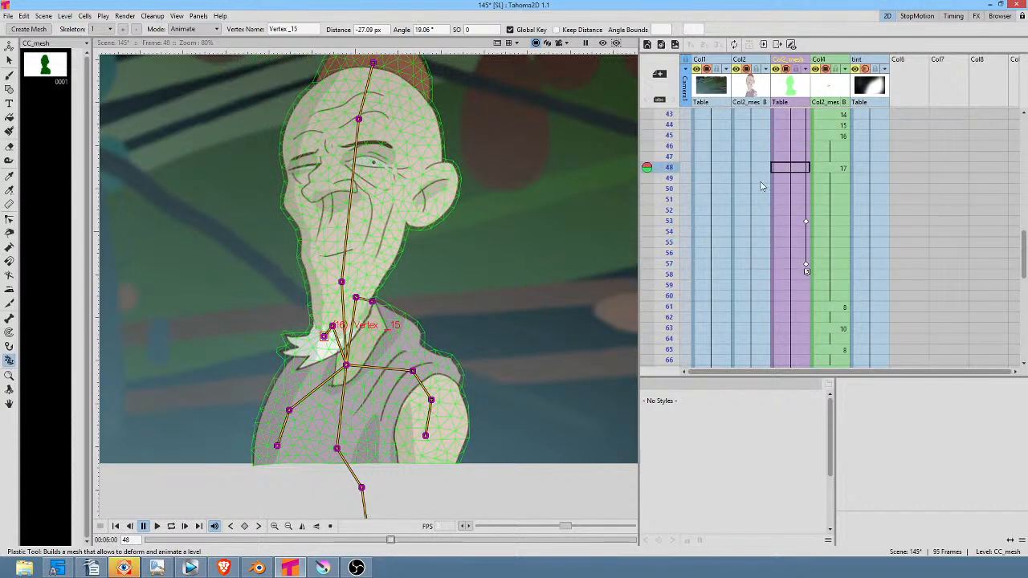
pyautogui.scroll(8, 762, 187)
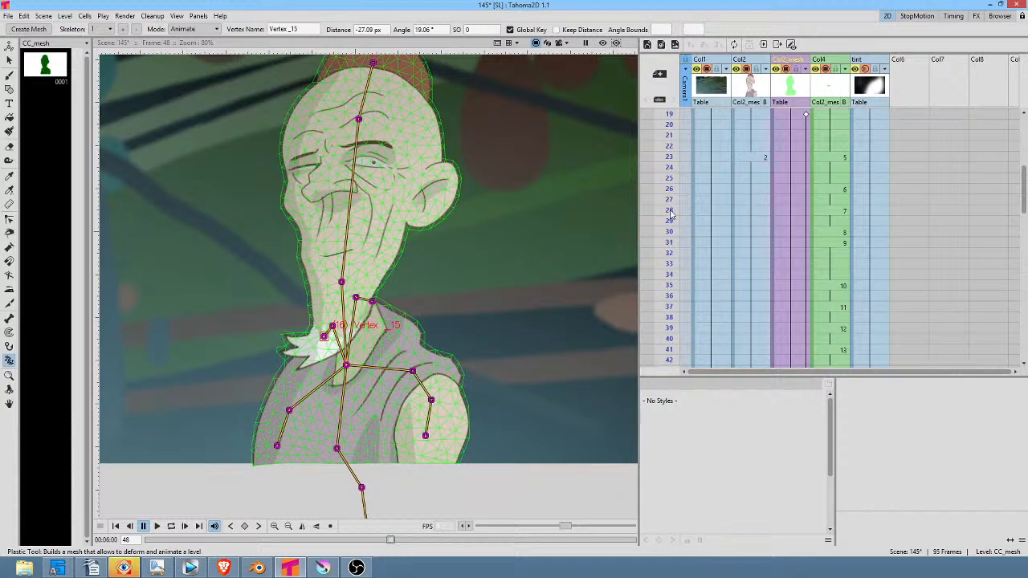
pyautogui.moveTo(671, 215)
pyautogui.mouseDown()
pyautogui.moveTo(673, 112)
pyautogui.moveTo(684, 97)
pyautogui.mouseUp()
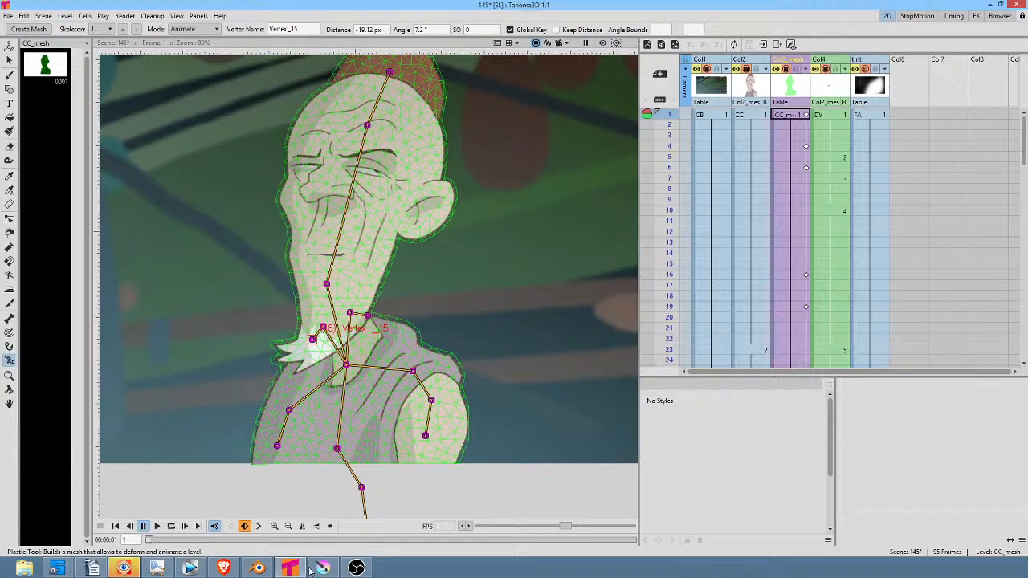
# Step: Switch to Vegas Pro and mark the finished daylight shots from about 00:03:27 to 00:04:42 on the timeline
pyautogui.click(191, 568)
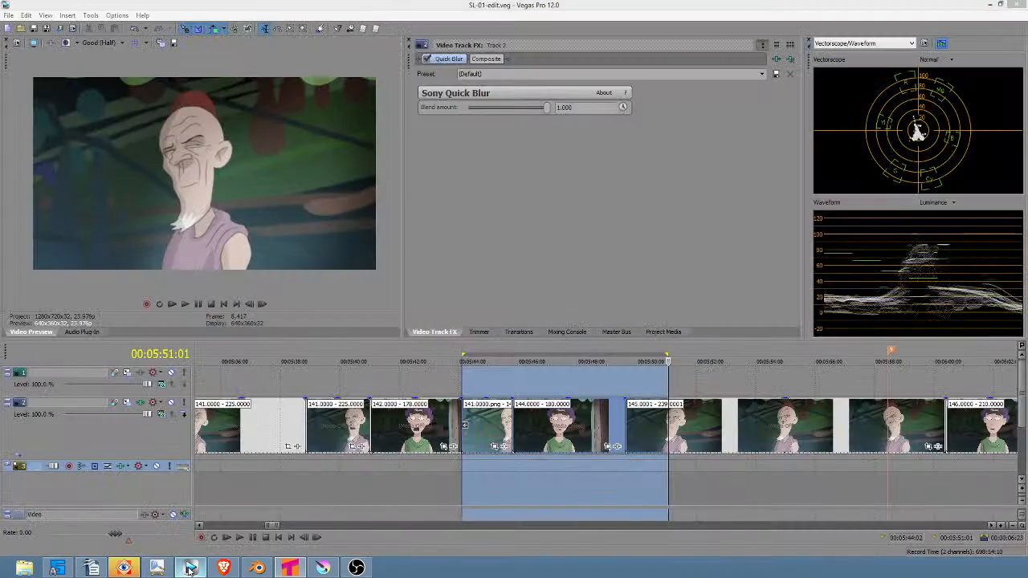
pyautogui.click(576, 490)
pyautogui.scroll(-6, 578, 488)
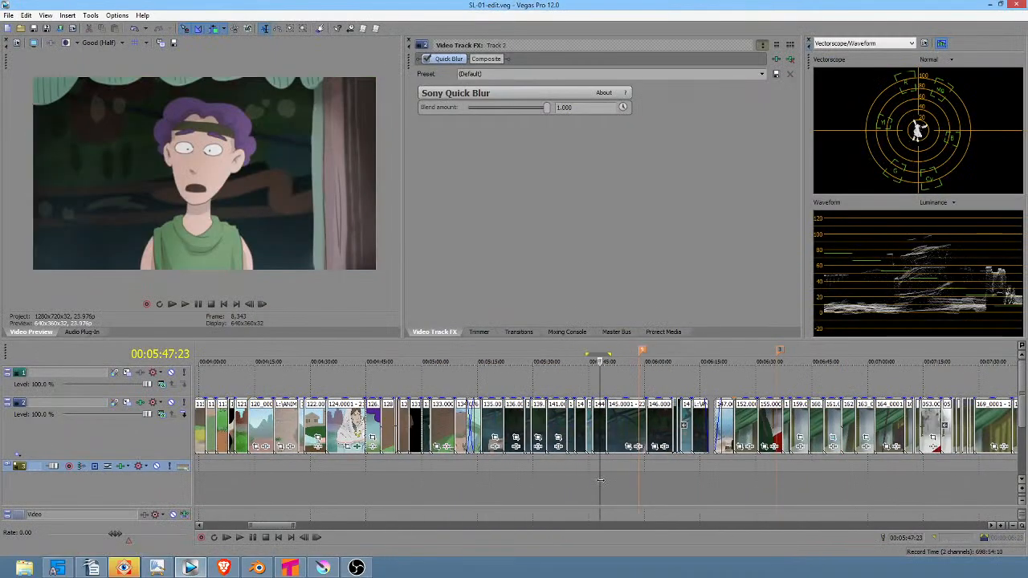
pyautogui.moveTo(298, 481); pyautogui.dragTo(569, 515)
pyautogui.middleClick(333, 482)
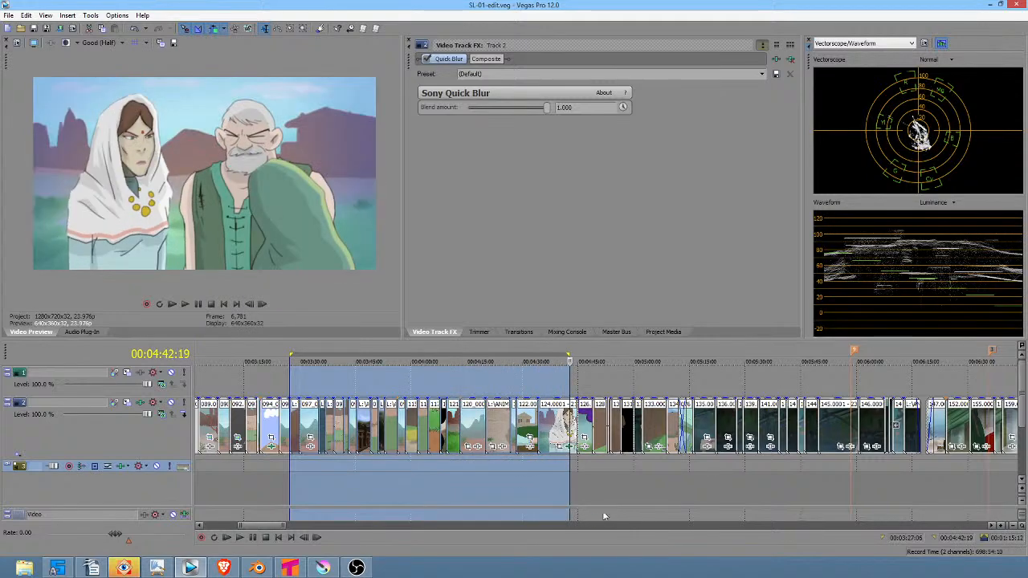
# Step: Mark the dark-background shots around 136 to 141 and inspect the neighbouring shots up to 146
pyautogui.hscroll(3, 530, 488)
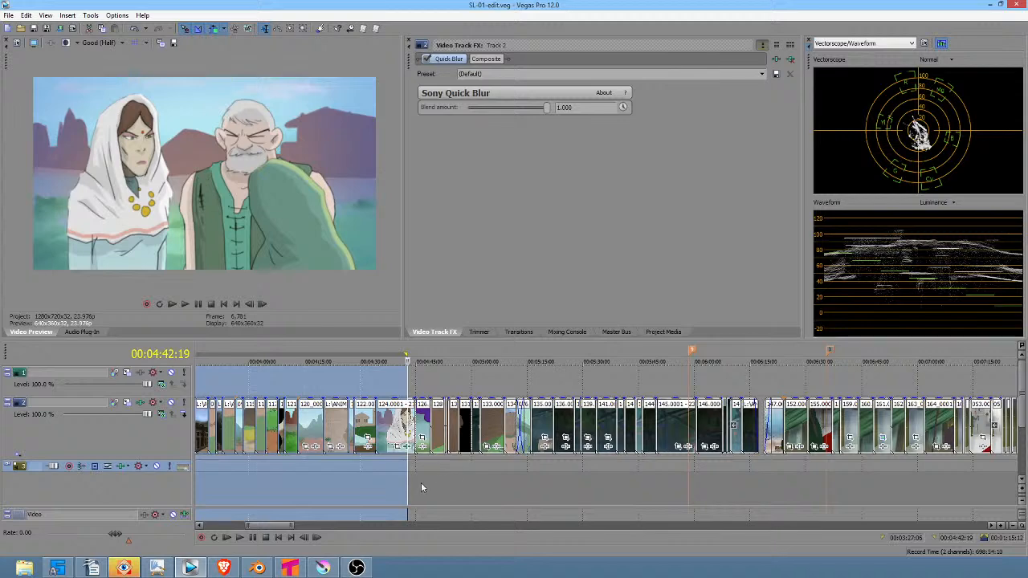
pyautogui.moveTo(425, 482); pyautogui.dragTo(717, 482)
pyautogui.scroll(4, 573, 491)
pyautogui.hscroll(4, 725, 486)
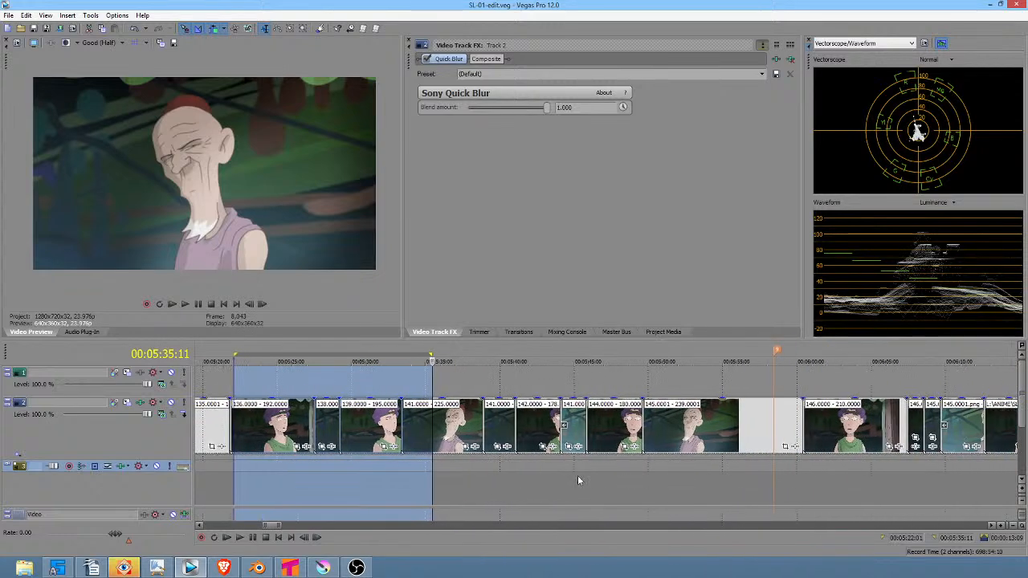
# Step: View the whole edit and mark its second half from about 00:10:26 to 00:23:59
pyautogui.hscroll(-3, 496, 485)
pyautogui.scroll(-6, 505, 486)
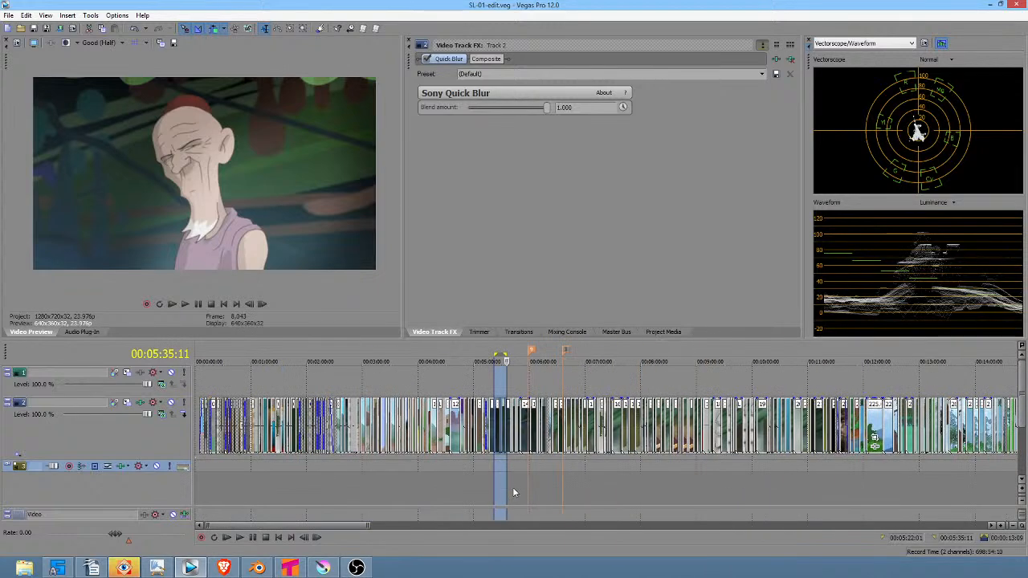
pyautogui.moveTo(531, 477); pyautogui.dragTo(343, 476)
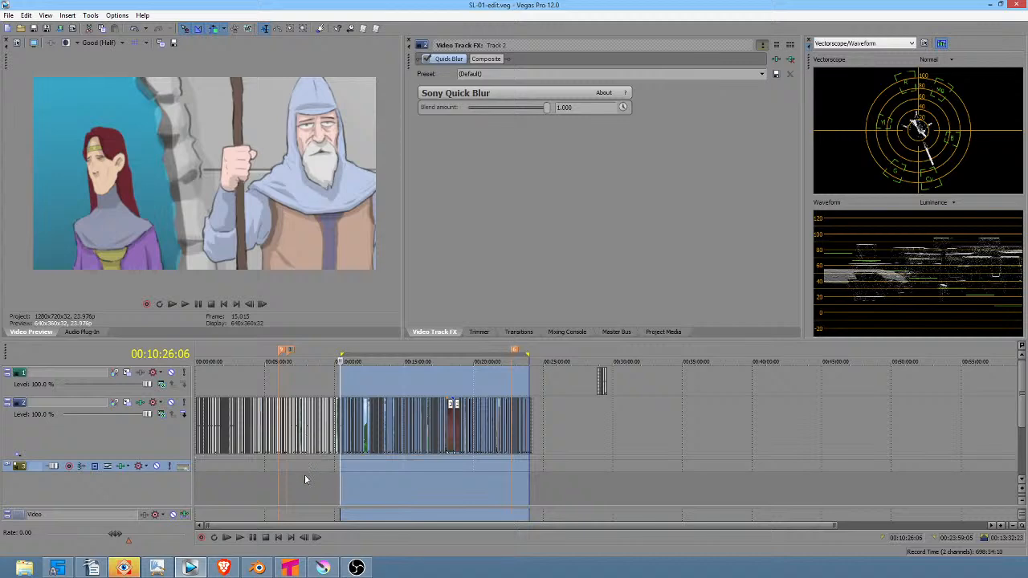
# Step: Examine shot 170 of the bearded character in the brown robe between about 00:07:38 and 00:07:43
pyautogui.click(304, 478)
pyautogui.scroll(5, 315, 481)
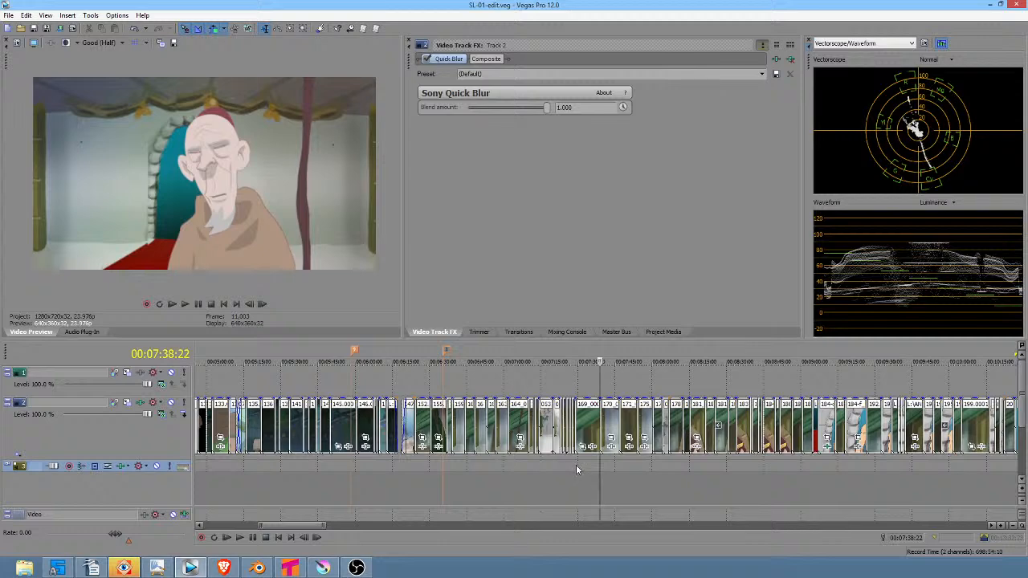
pyautogui.scroll(2, 575, 470)
pyautogui.moveTo(540, 477); pyautogui.dragTo(634, 477)
pyautogui.click(607, 494)
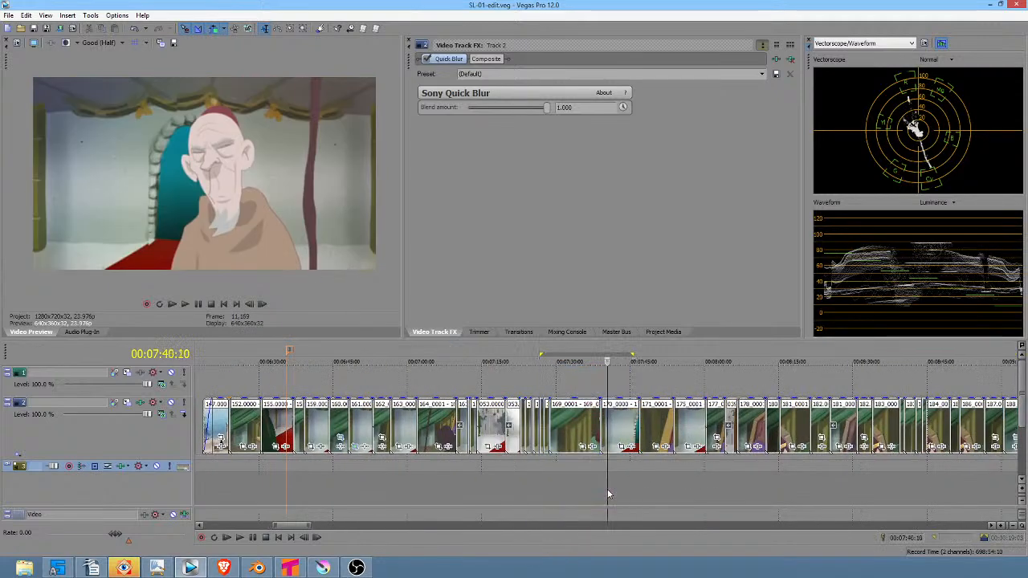
pyautogui.scroll(3, 607, 494)
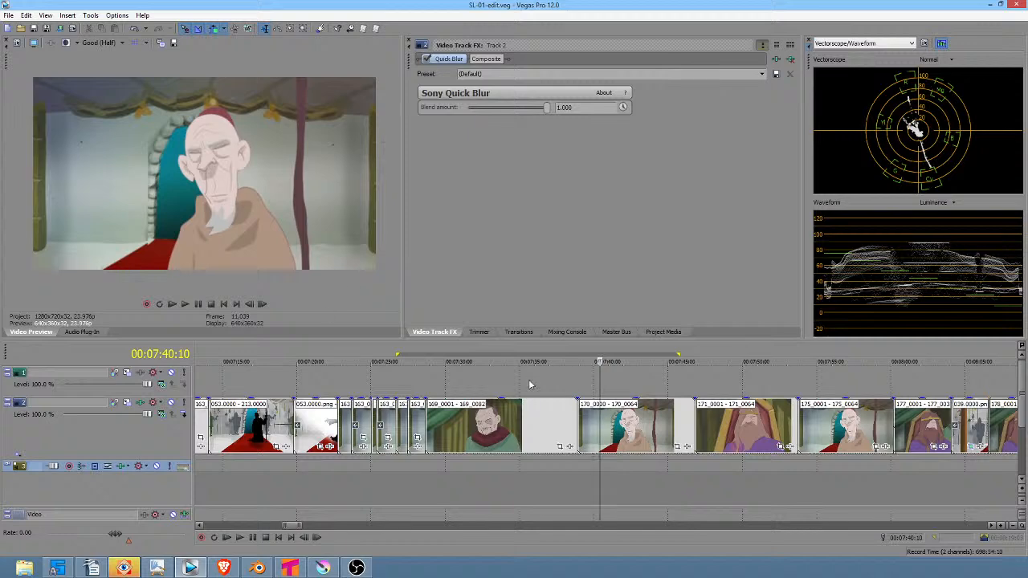
pyautogui.moveTo(558, 489); pyautogui.dragTo(644, 500)
pyautogui.click(645, 502)
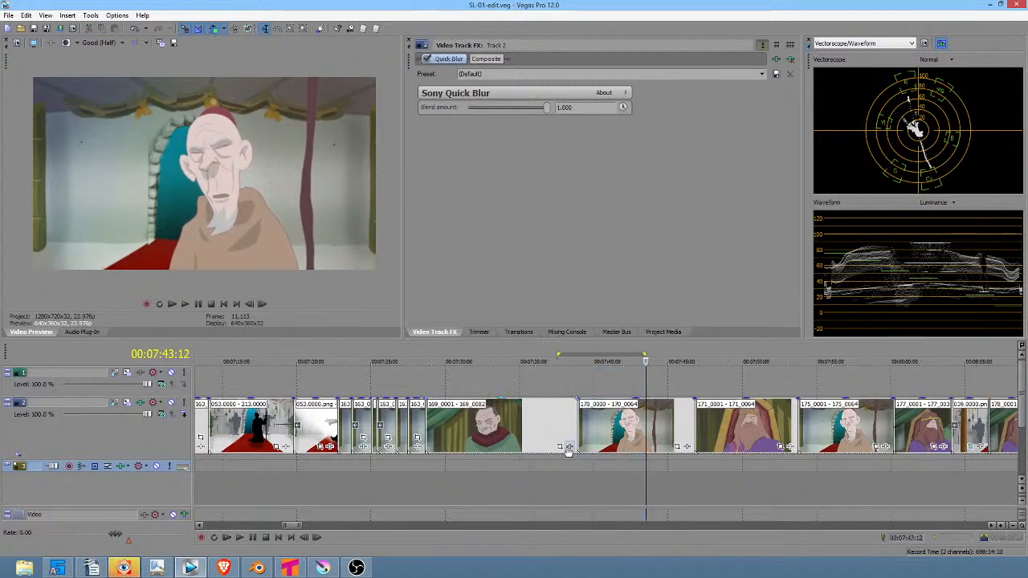
# Step: Preview the short 163 shots and shot 169 of the man in the red scarf, between about 00:07:21 and 00:07:33
pyautogui.moveTo(320, 476); pyautogui.dragTo(444, 475)
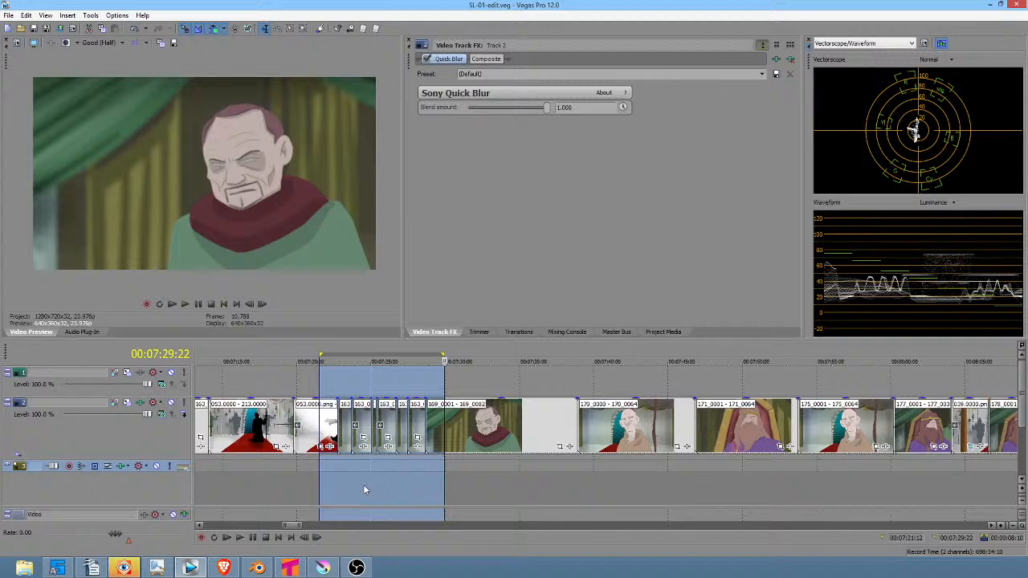
pyautogui.click(406, 470)
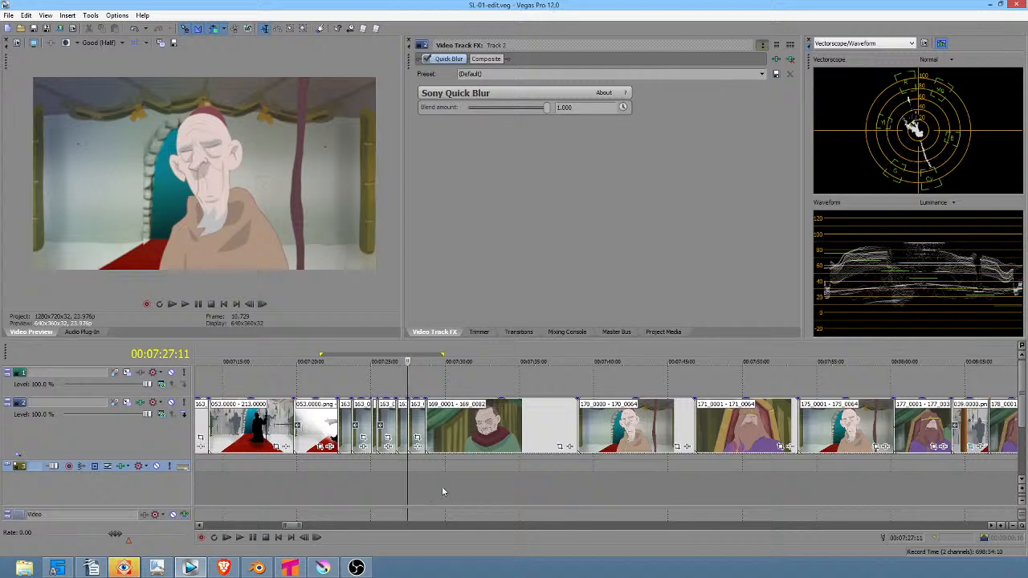
pyautogui.moveTo(427, 484); pyautogui.dragTo(491, 487)
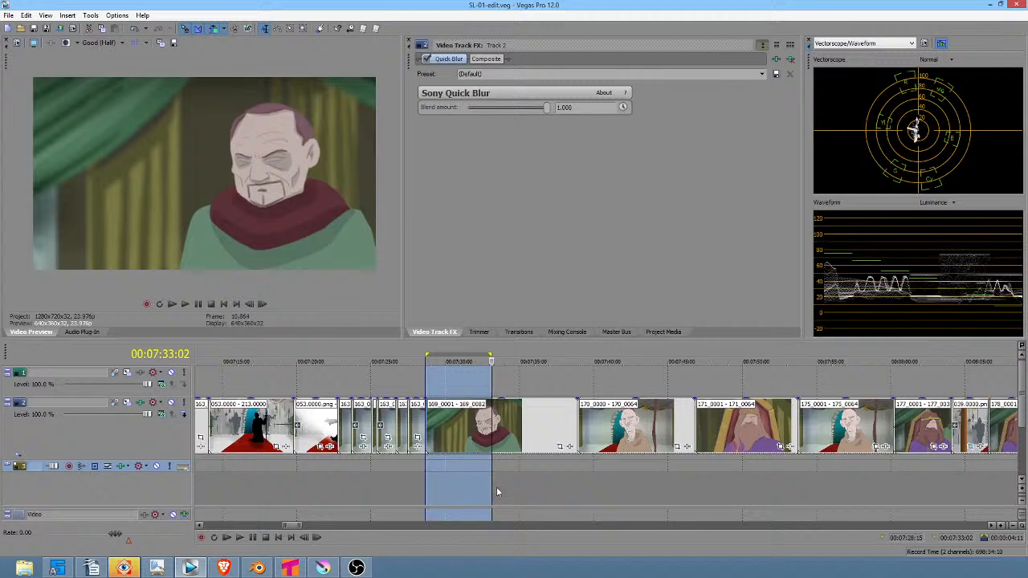
pyautogui.click(477, 487)
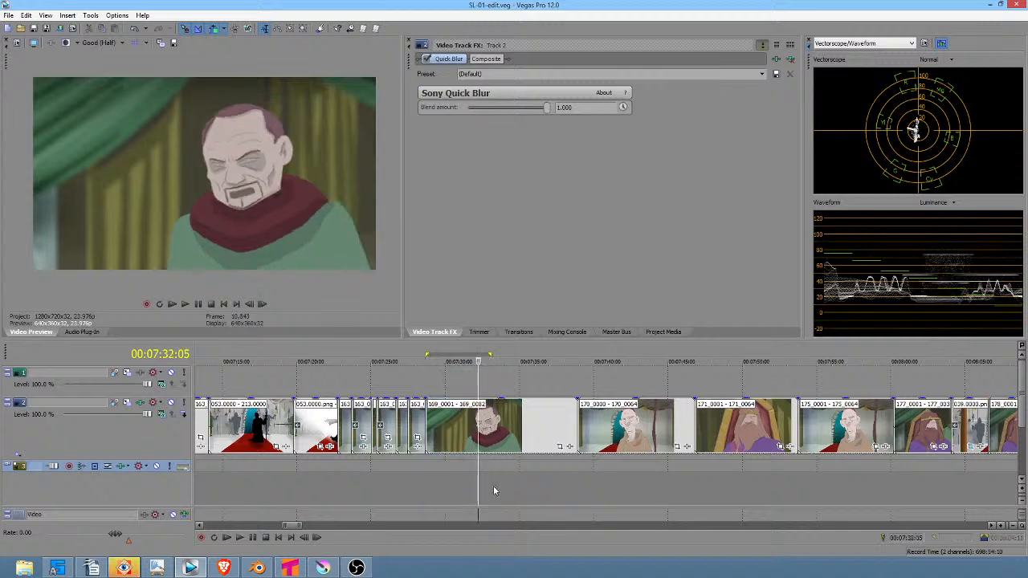
# Step: Survey the shots around 152 to 199 and mark the range from about 00:06:17 to 00:06:52
pyautogui.scroll(-3, 506, 510)
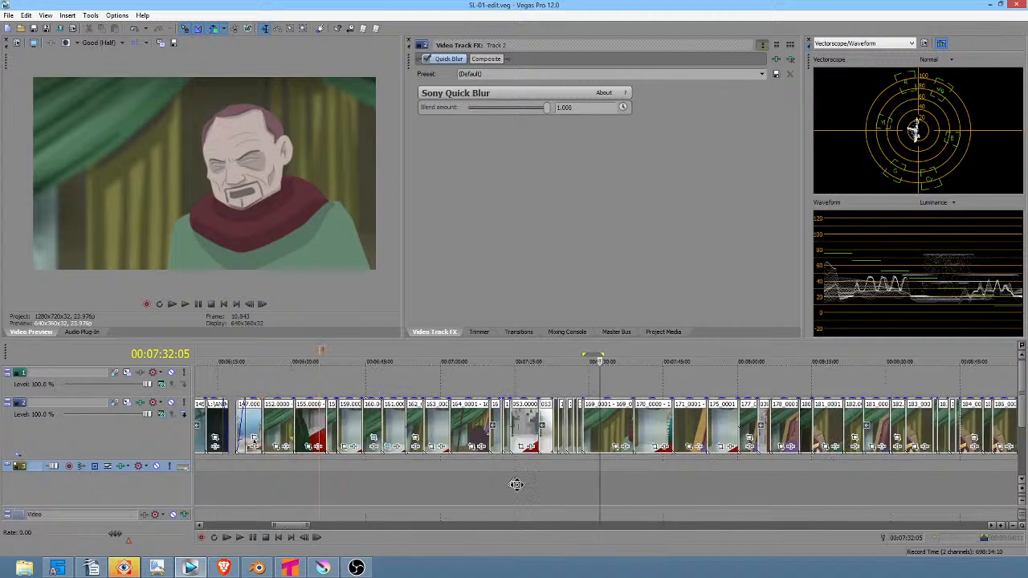
pyautogui.hscroll(3, 546, 486)
pyautogui.hscroll(2, 570, 487)
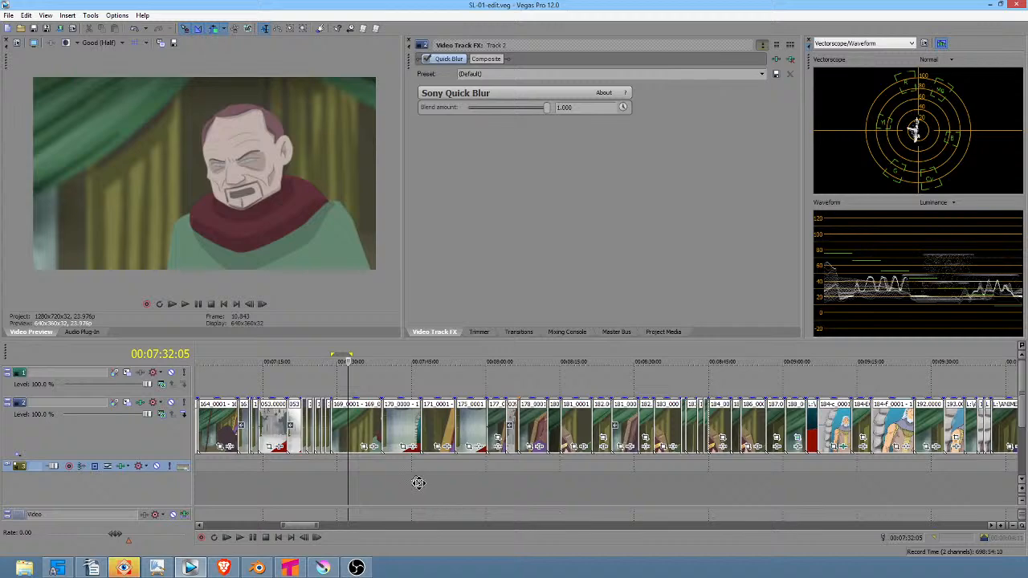
pyautogui.hscroll(4, 446, 485)
pyautogui.scroll(-3, 482, 485)
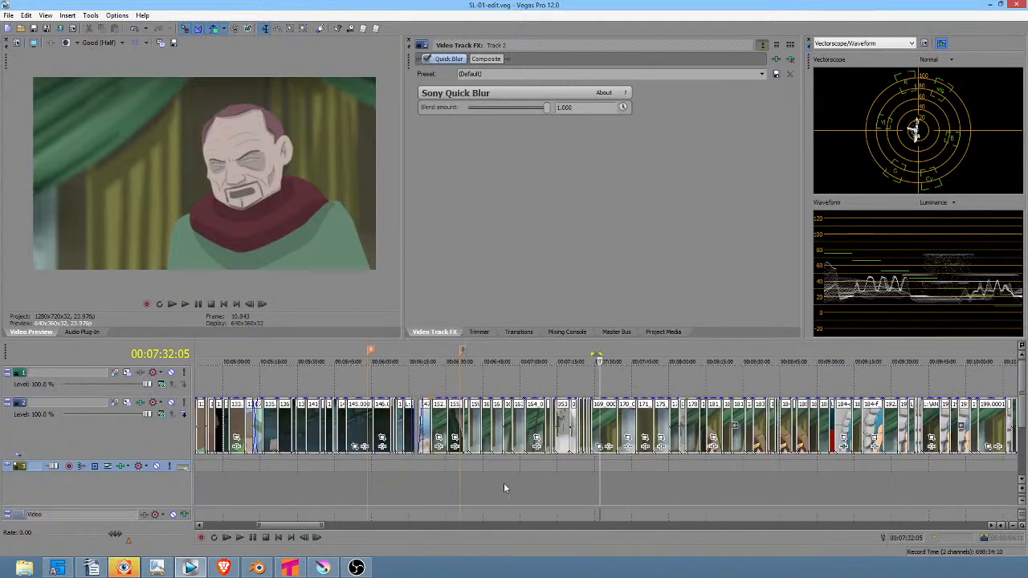
pyautogui.moveTo(415, 479); pyautogui.dragTo(502, 482)
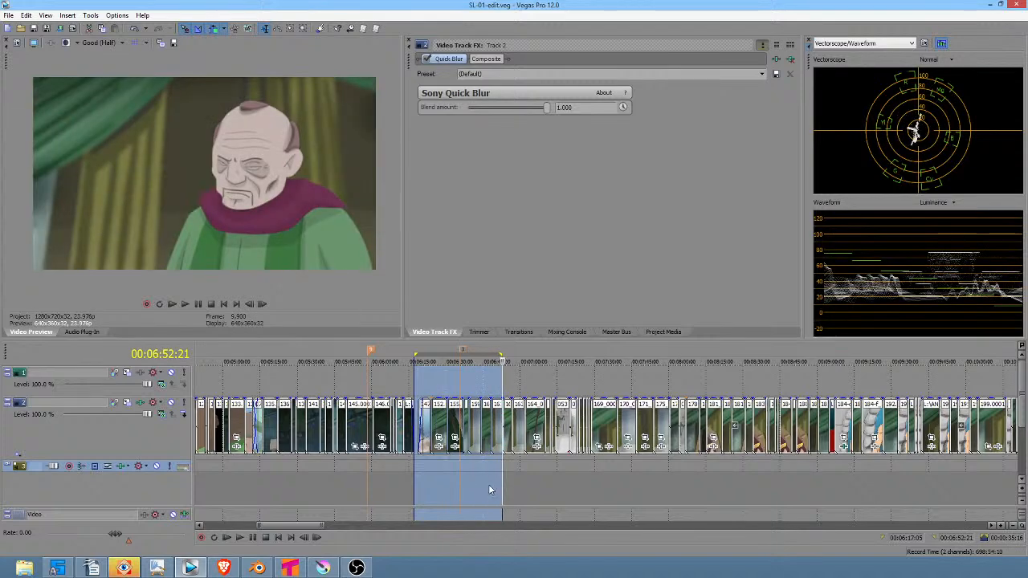
# Step: Switch to Krita and preview the character's mouth animation in the 141 document up to frame 56
pyautogui.click(297, 568)
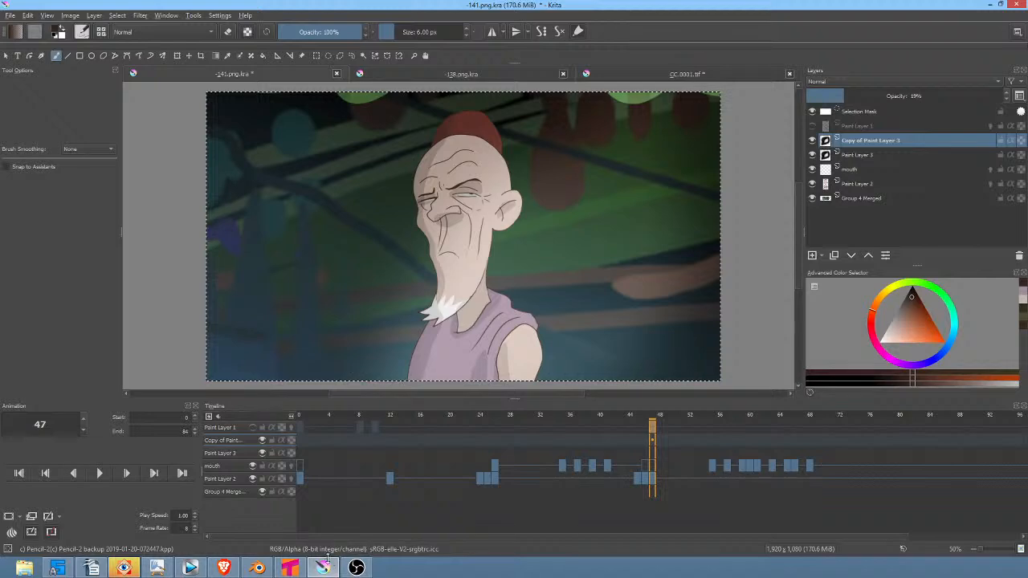
pyautogui.click(297, 568)
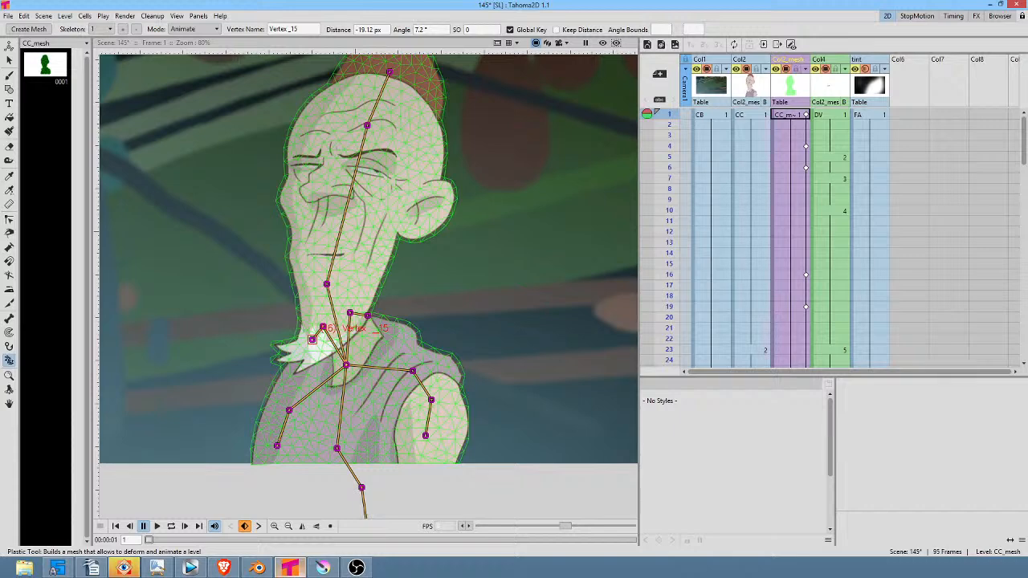
pyautogui.click(322, 568)
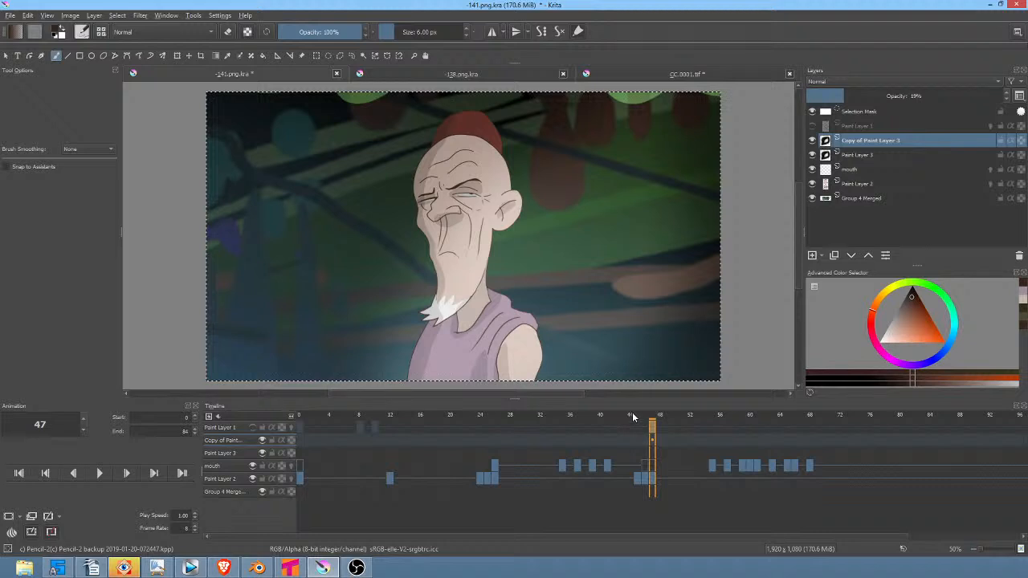
pyautogui.moveTo(632, 417); pyautogui.dragTo(720, 429)
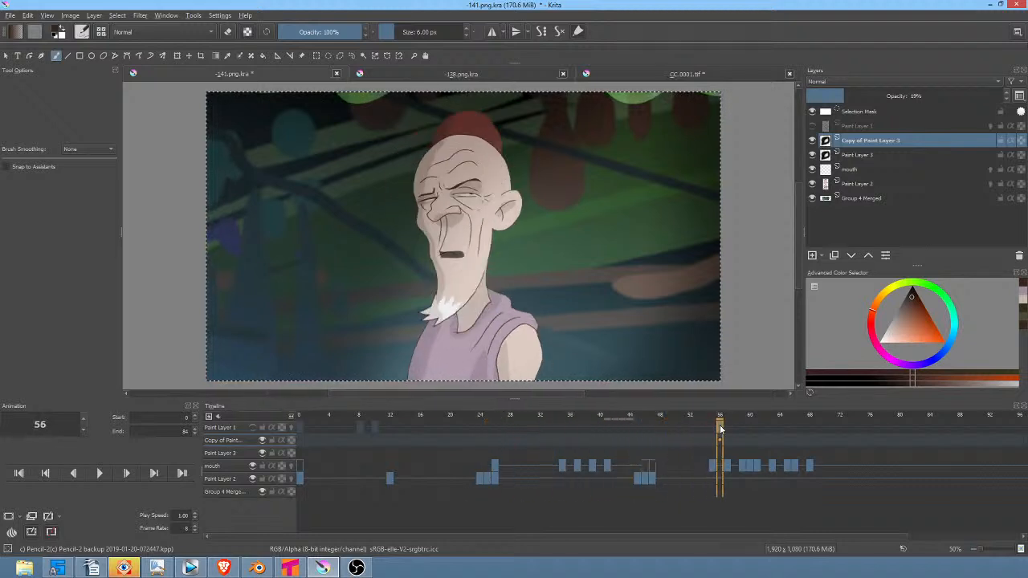
# Step: Return to Tahoma2D, scrub the mesh animation from frame 1 to 19, and inspect the keyframes beyond frame 19
pyautogui.click(300, 568)
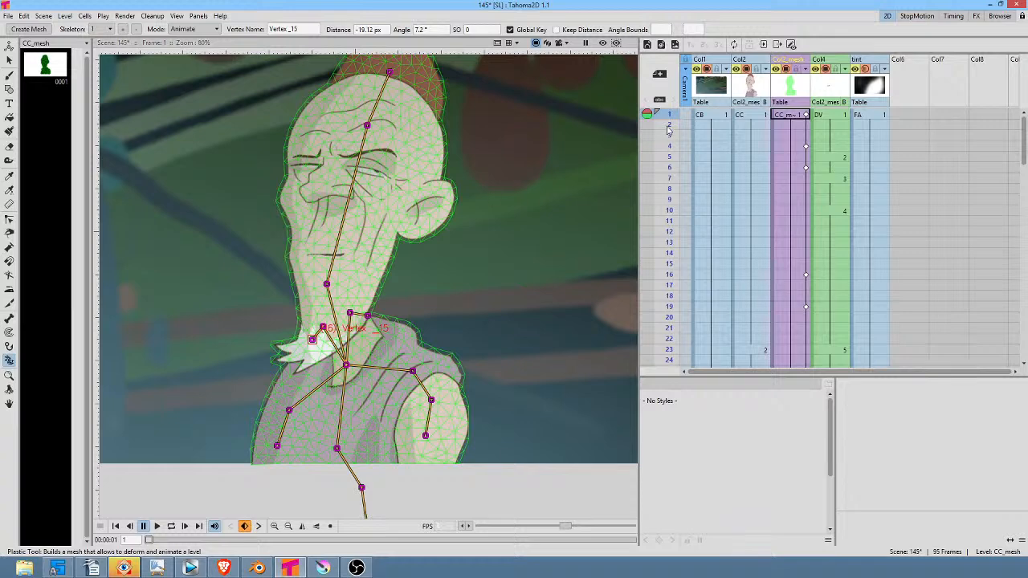
pyautogui.moveTo(667, 120); pyautogui.dragTo(676, 313)
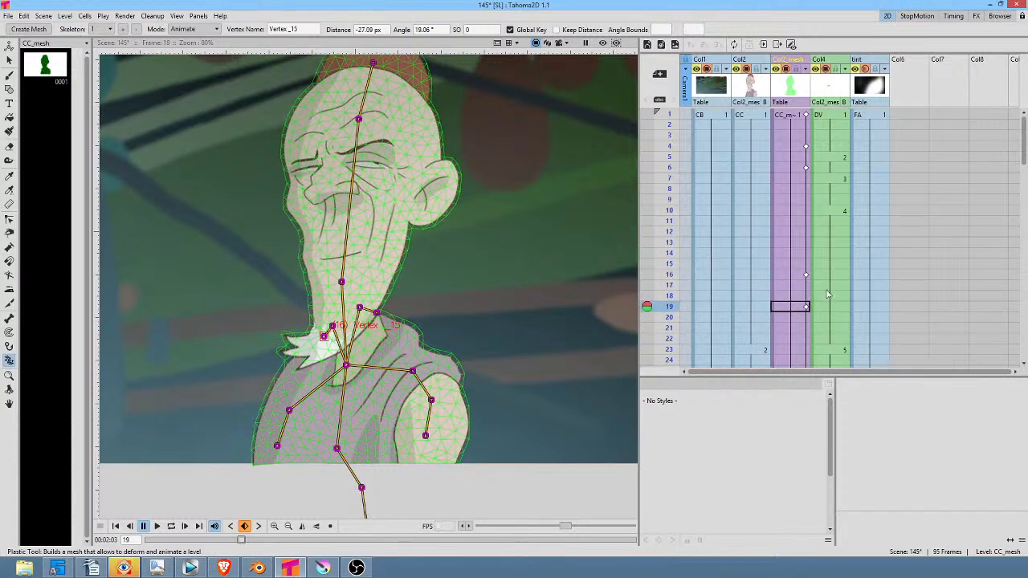
pyautogui.scroll(-3, 835, 293)
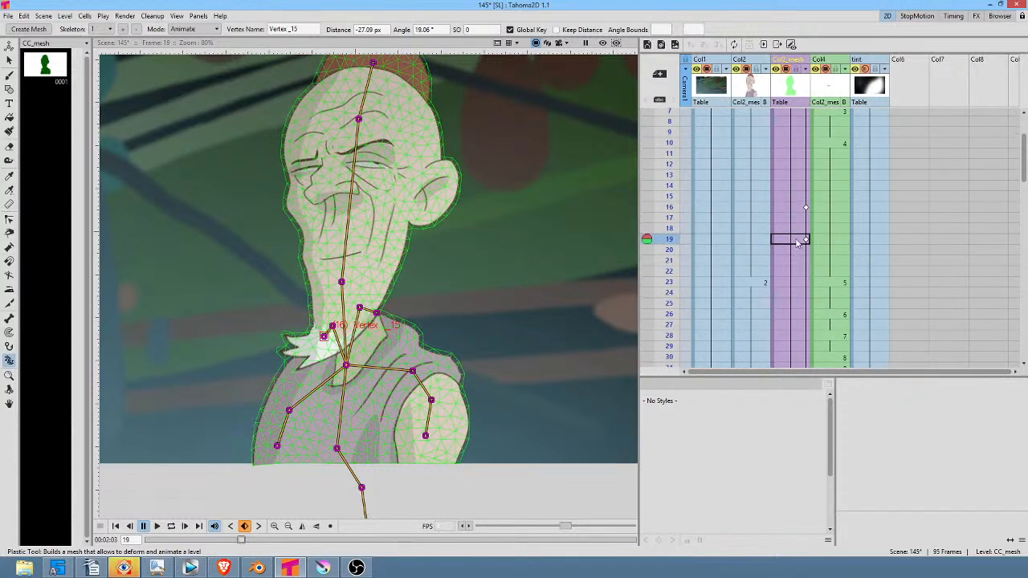
pyautogui.click(798, 243)
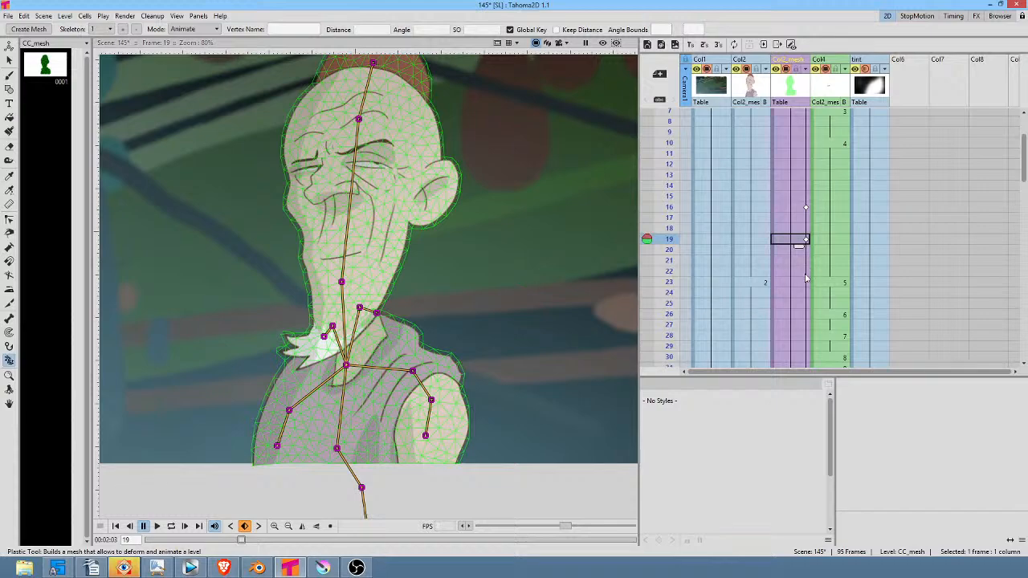
pyautogui.scroll(-6, 806, 279)
pyautogui.scroll(6, 807, 163)
# Step: Compare the mesh poses at frames 16 and 19, and copy the frame 19 keyframe of the mesh column
pyautogui.click(790, 207)
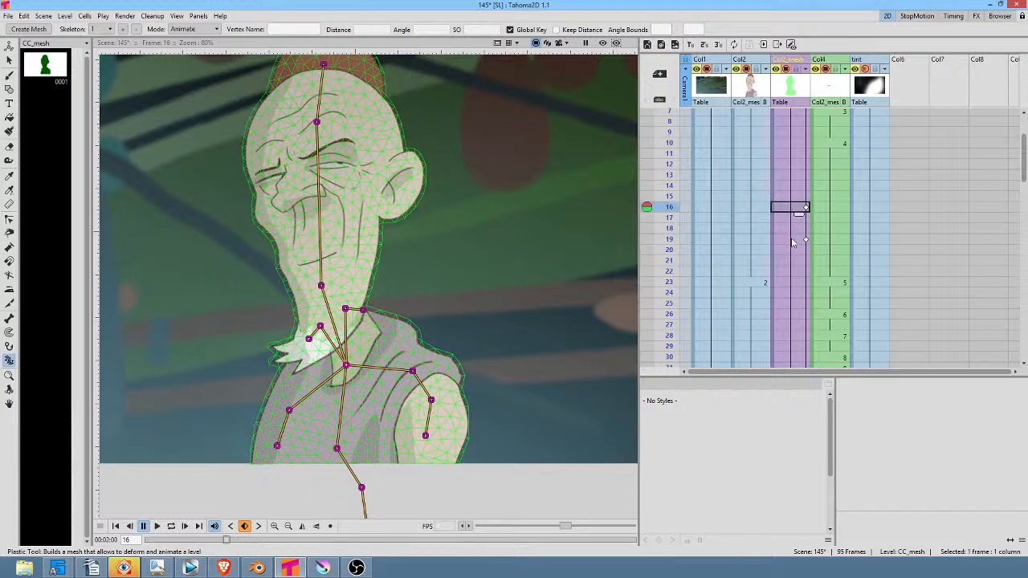
pyautogui.click(792, 239)
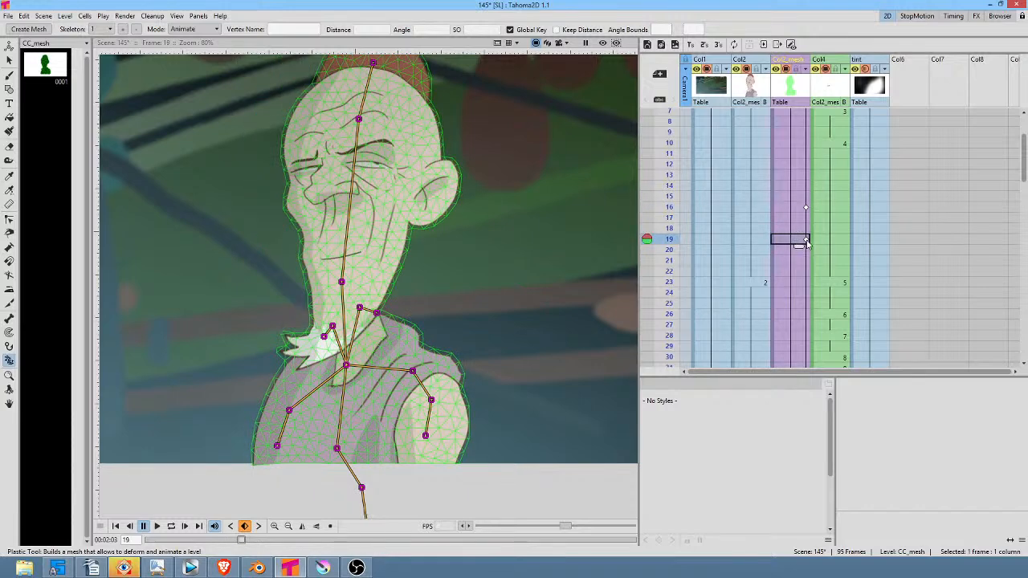
pyautogui.rightClick(807, 244)
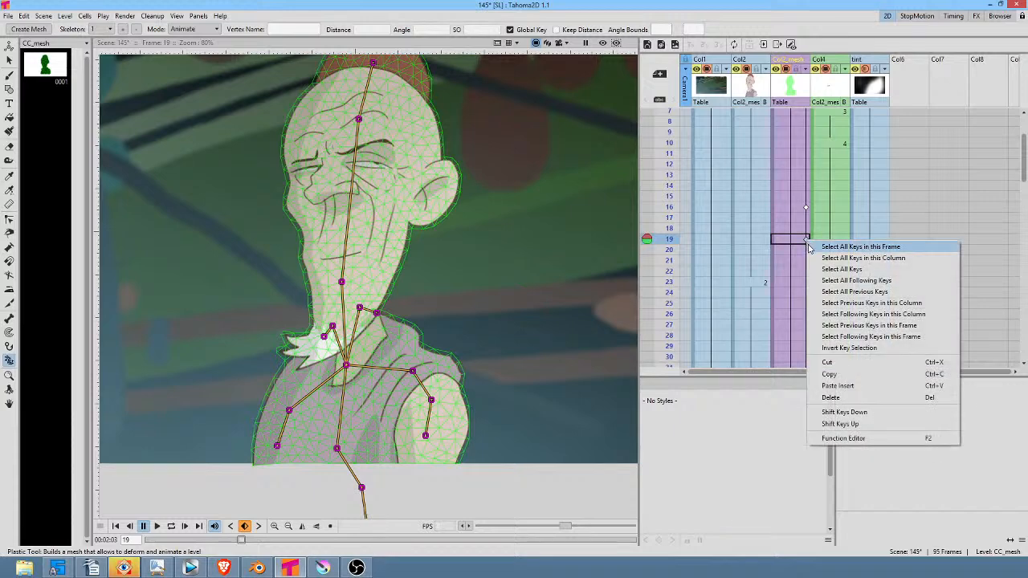
pyautogui.click(829, 375)
# Step: Paste the copied mesh keyframe onto the existing keyframe at frame 53
pyautogui.scroll(-4, 752, 330)
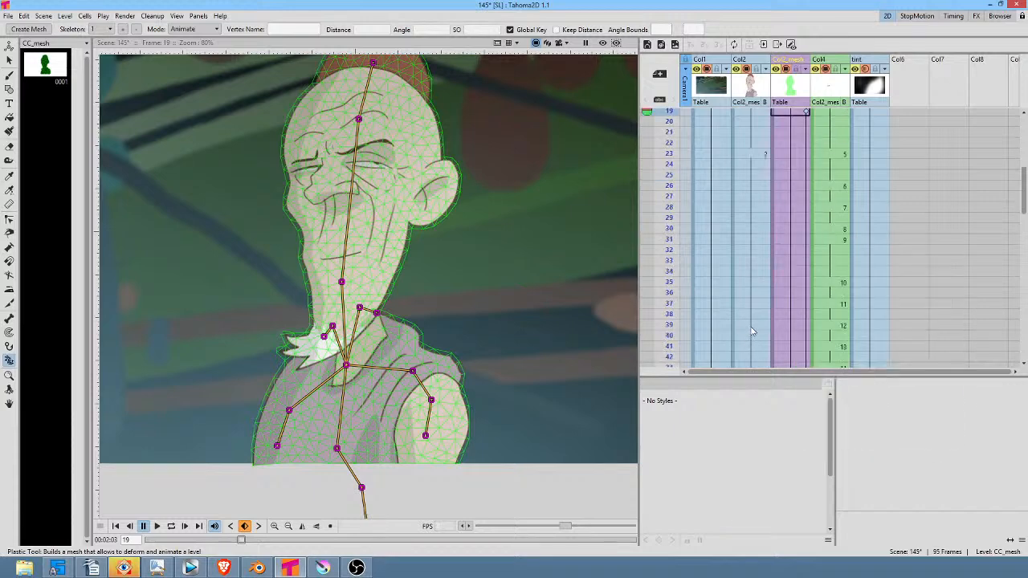
pyautogui.scroll(-3, 797, 303)
pyautogui.click(797, 283)
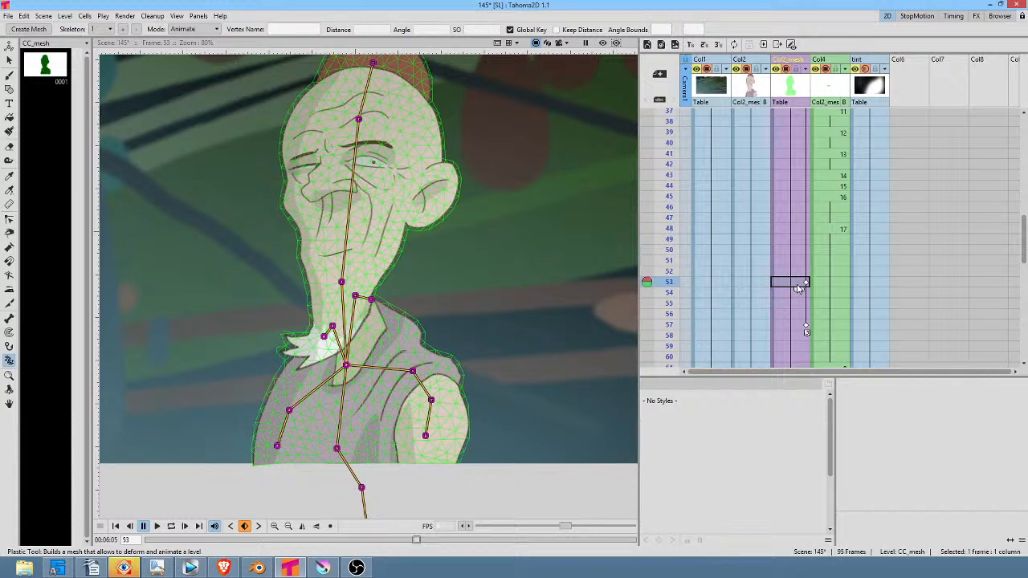
pyautogui.rightClick(804, 285)
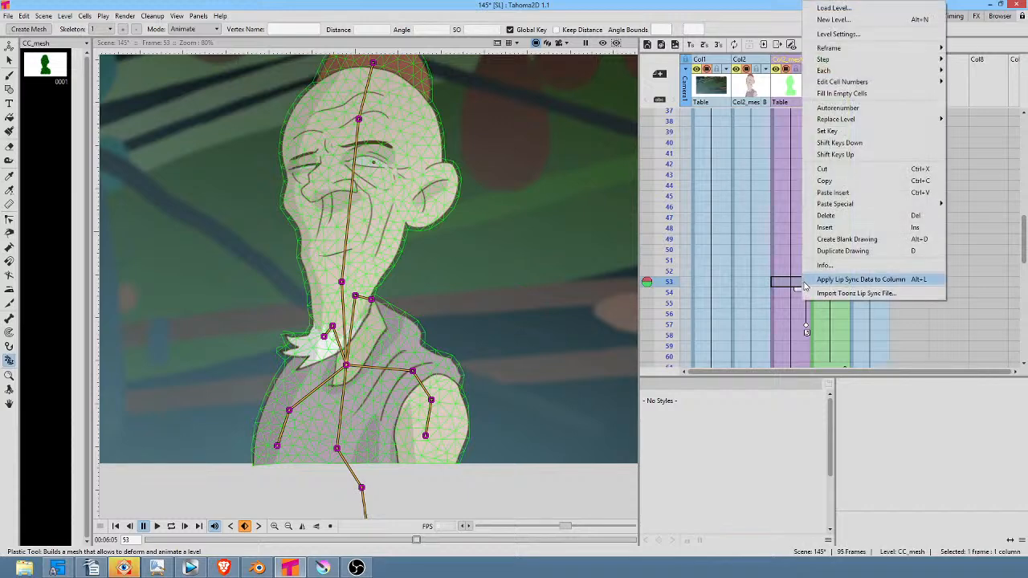
pyautogui.click(801, 283)
pyautogui.click(806, 283)
pyautogui.rightClick(806, 284)
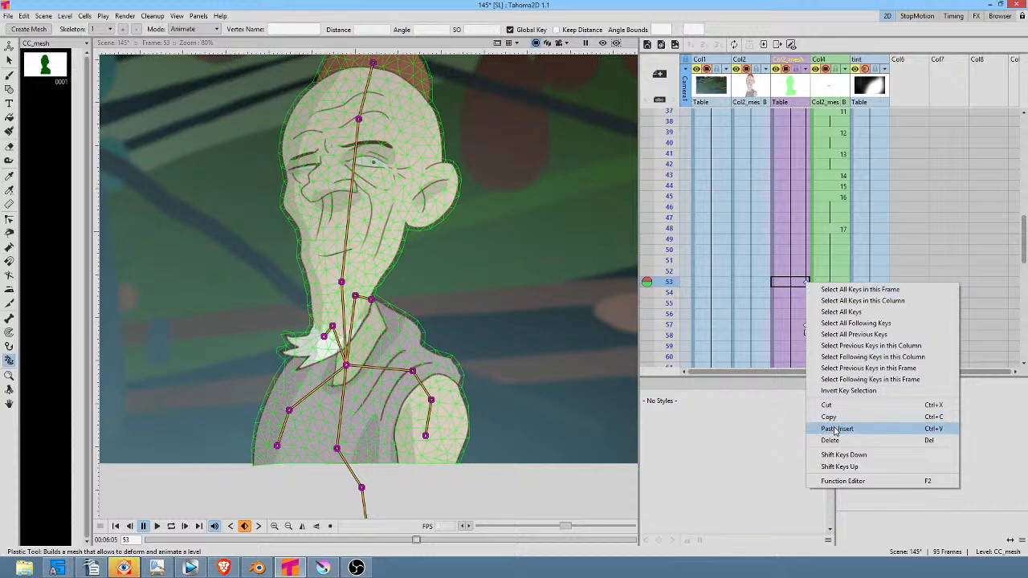
pyautogui.click(835, 429)
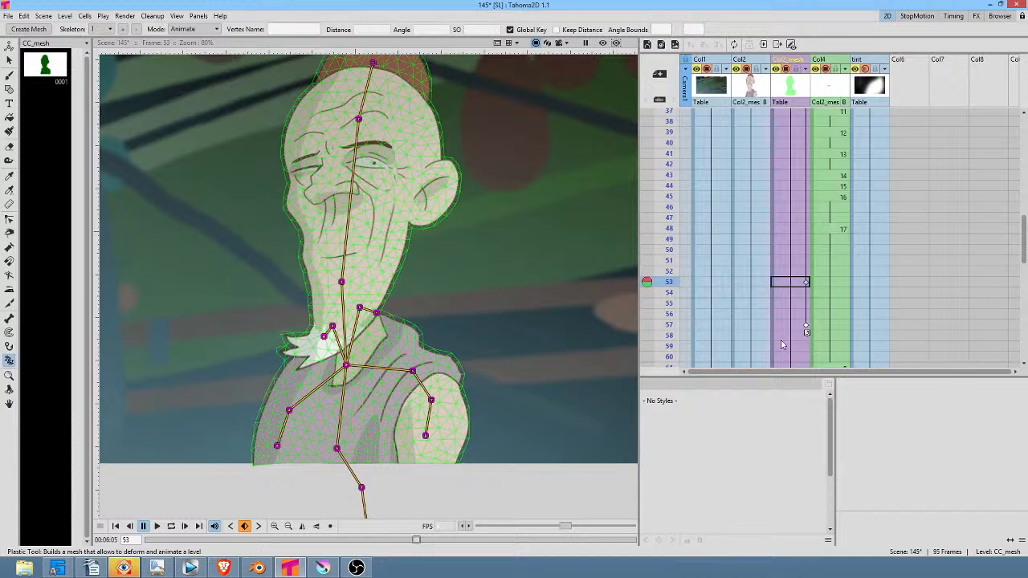
# Step: Scrub the head movement to frame 57 and lower the two collar vertices of the mesh at that frame
pyautogui.click(671, 239)
pyautogui.moveTo(671, 239); pyautogui.dragTo(681, 324)
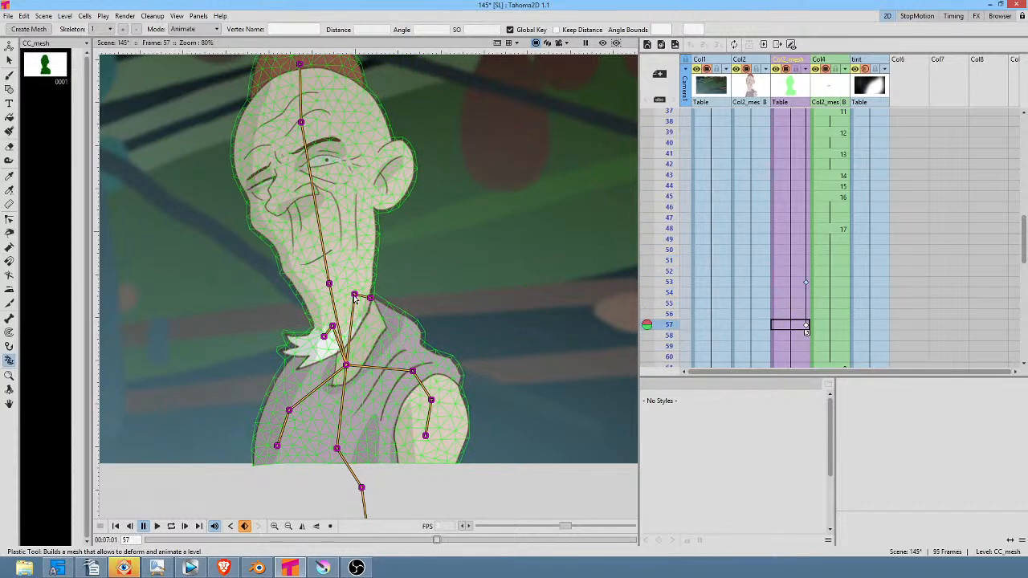
pyautogui.moveTo(354, 296); pyautogui.dragTo(371, 313)
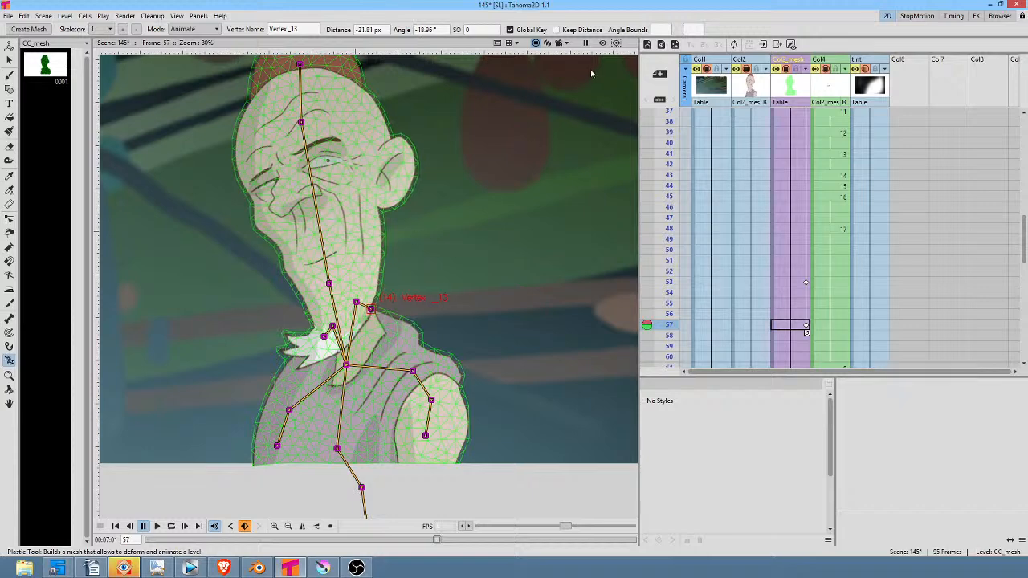
# Step: Inspect the collar at frame 57 in a rendered preview, with the mesh overlay turned off and on, and without the skeleton
pyautogui.click(603, 44)
pyautogui.click(604, 44)
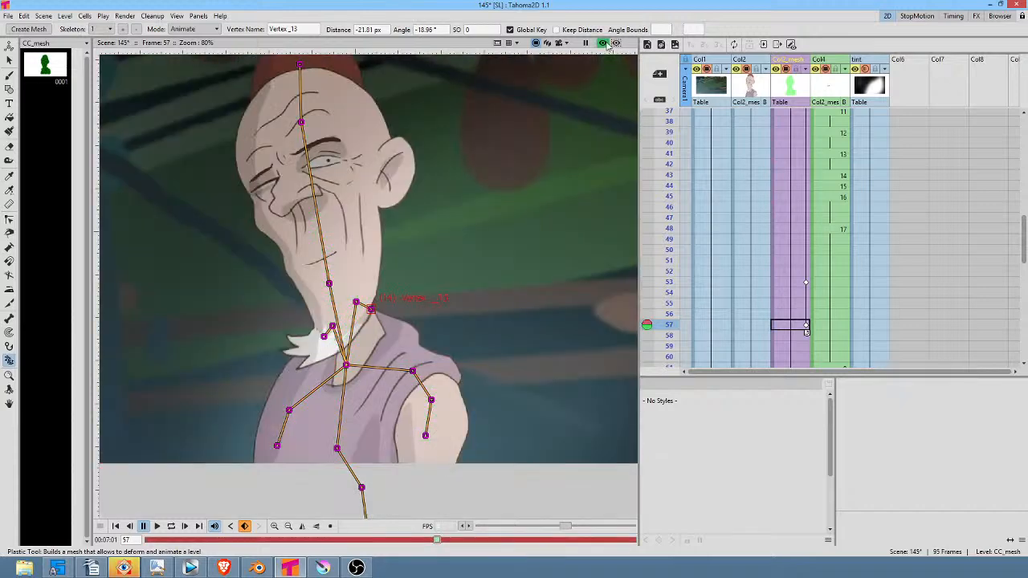
pyautogui.click(786, 69)
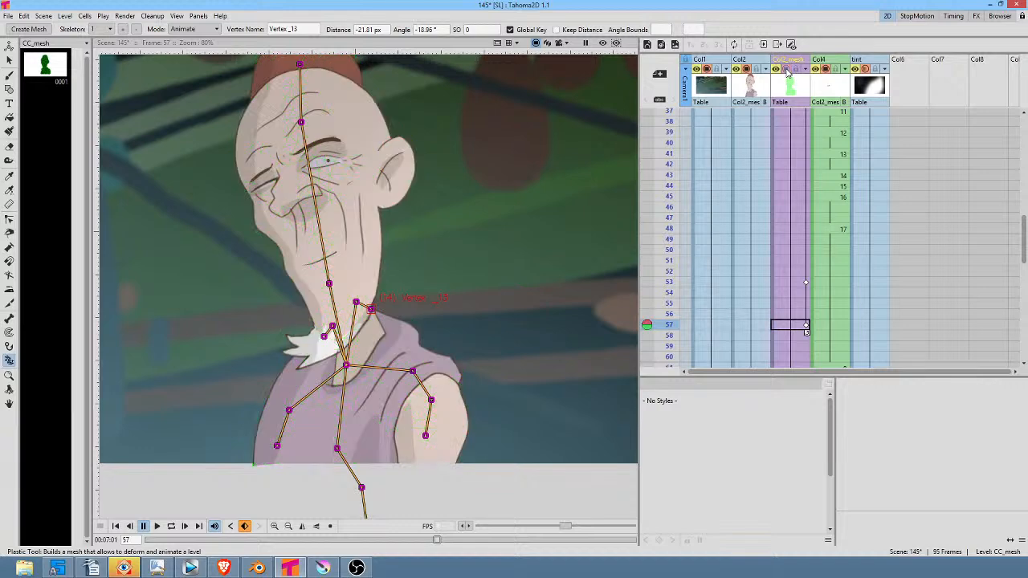
pyautogui.click(786, 69)
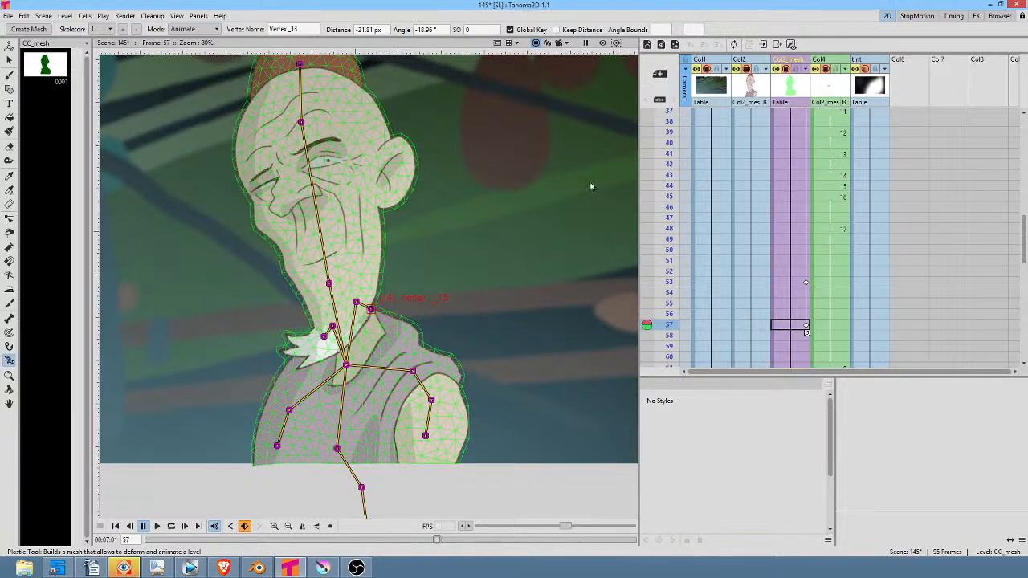
pyautogui.click(746, 85)
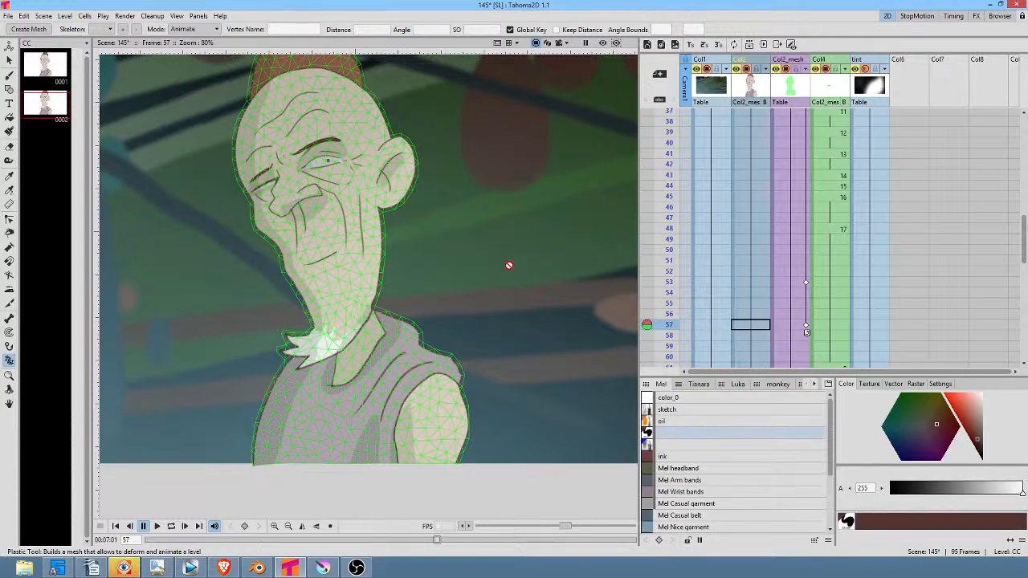
pyautogui.scroll(2, 359, 305)
pyautogui.scroll(-3, 404, 289)
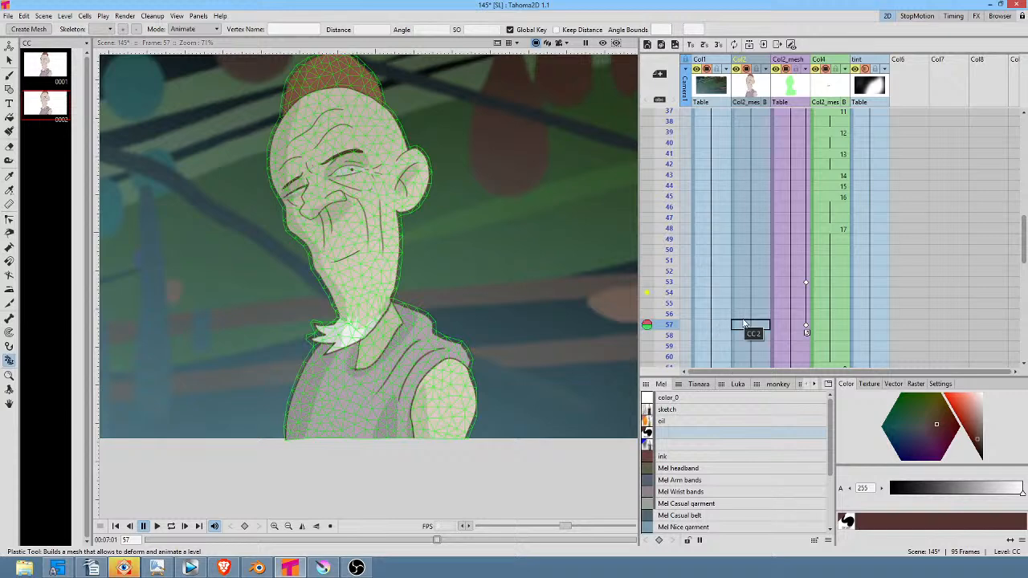
# Step: Compare frames 53 and 57, move the beard-tip vertex at frame 57 to about -19.7 px distance and 35.8° angle, and scrub the motion
pyautogui.moveTo(669, 320)
pyautogui.mouseDown()
pyautogui.moveTo(680, 246)
pyautogui.moveTo(680, 320)
pyautogui.mouseUp()
pyautogui.click(795, 283)
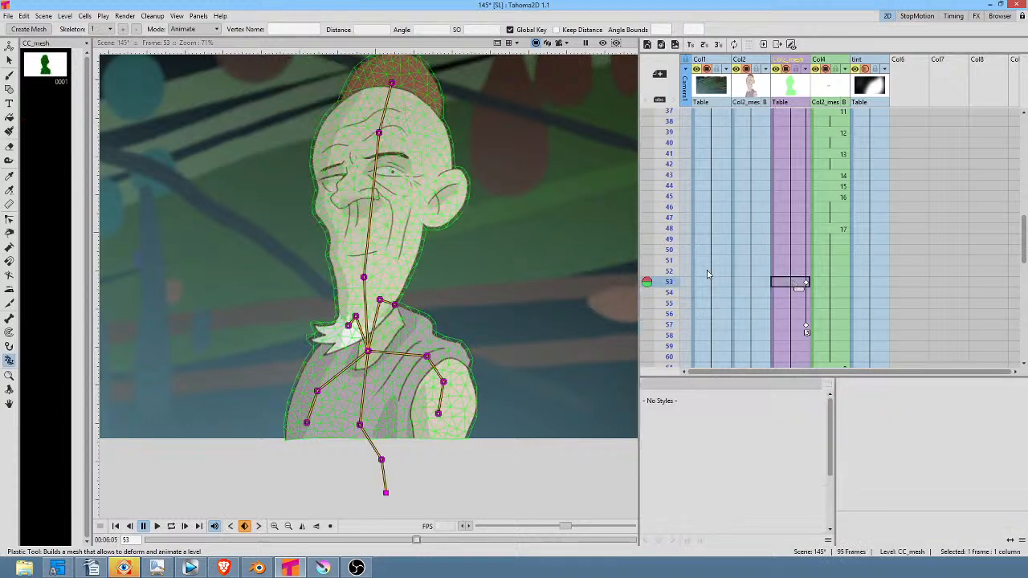
pyautogui.click(792, 328)
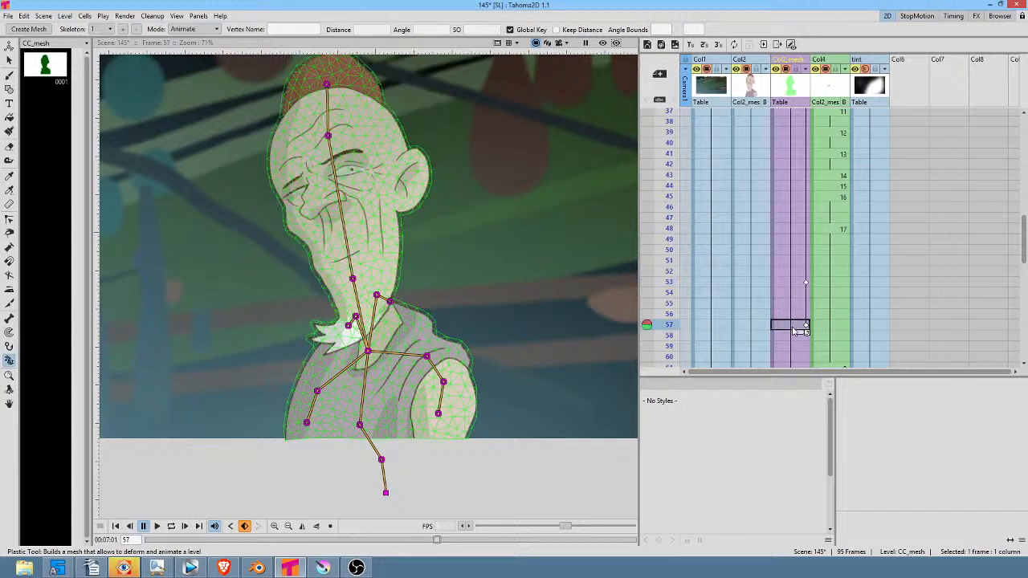
pyautogui.click(347, 327)
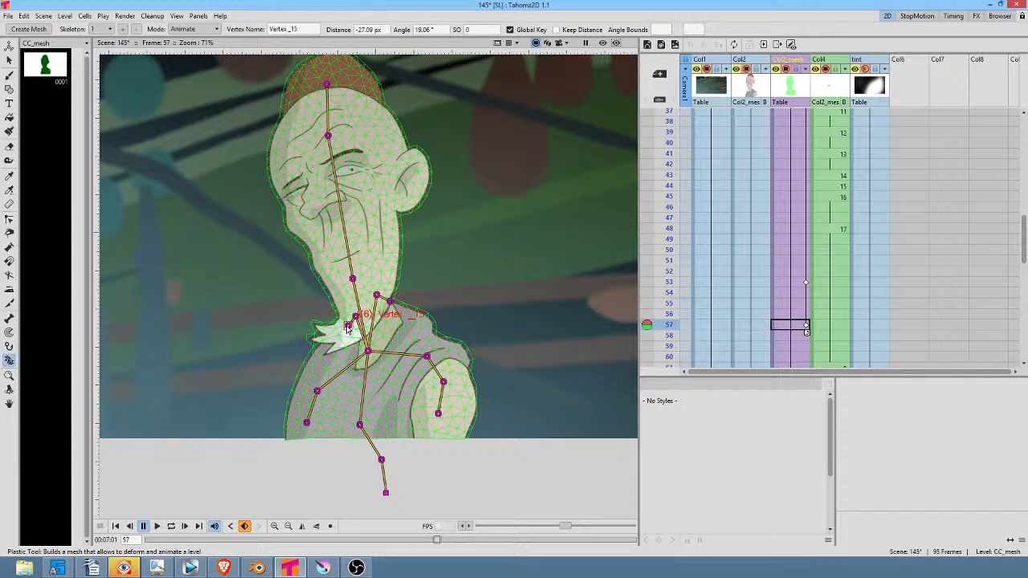
pyautogui.moveTo(348, 326); pyautogui.dragTo(351, 334)
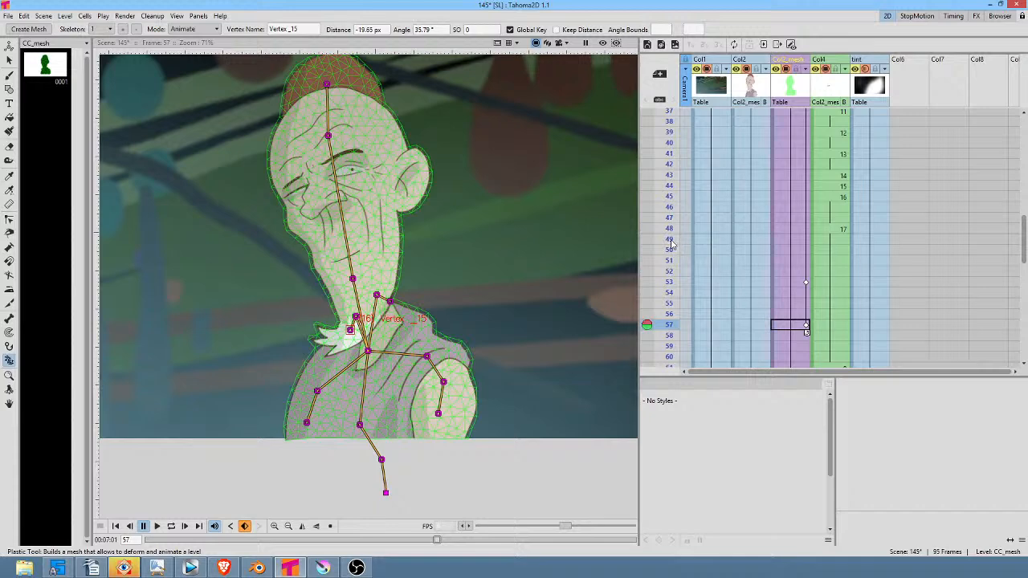
pyautogui.moveTo(670, 241); pyautogui.dragTo(662, 322)
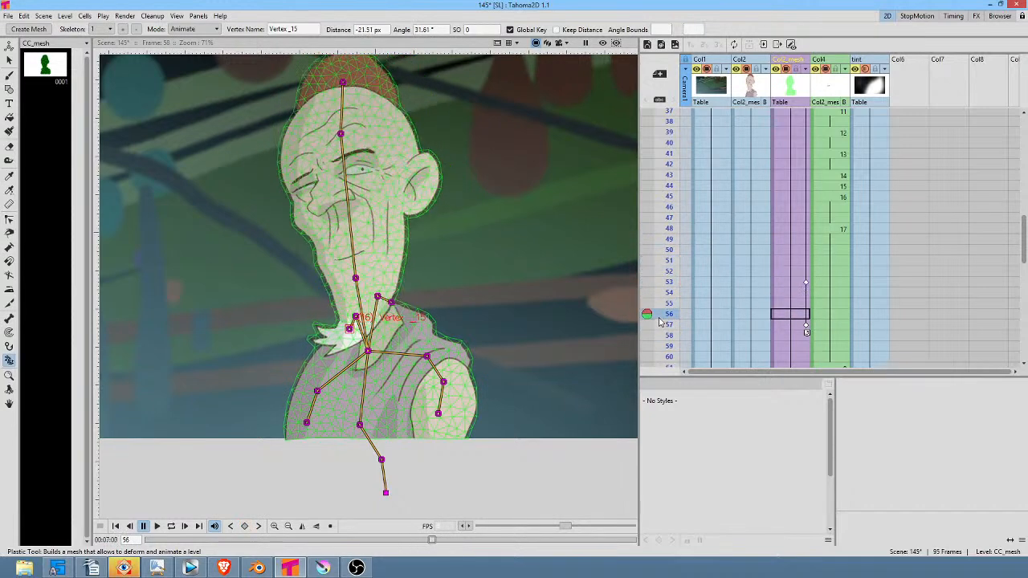
# Step: Save the scene, then render it to the 145 PNG sequence and close the resulting flipbook
pyautogui.click(8, 16)
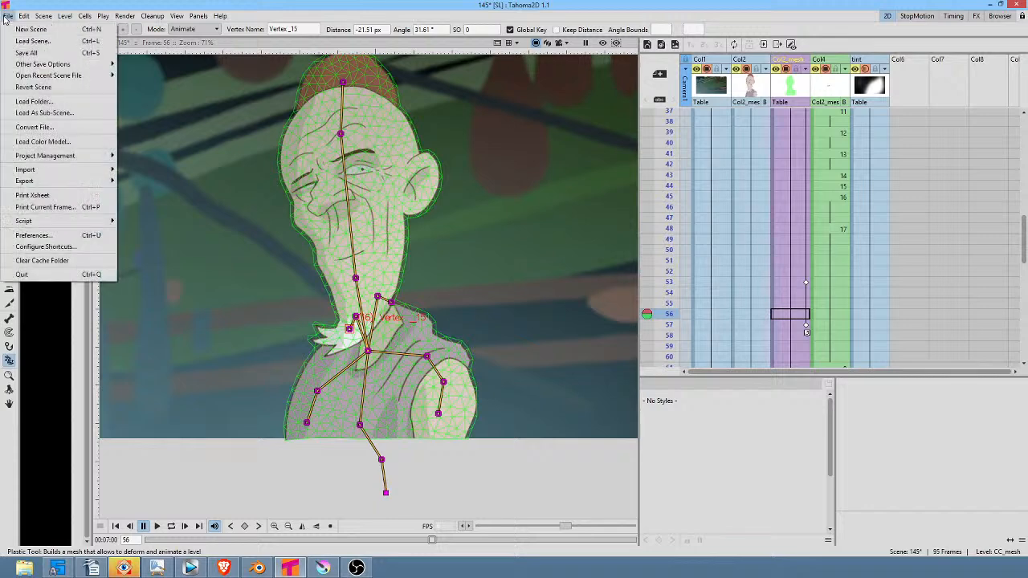
pyautogui.click(25, 53)
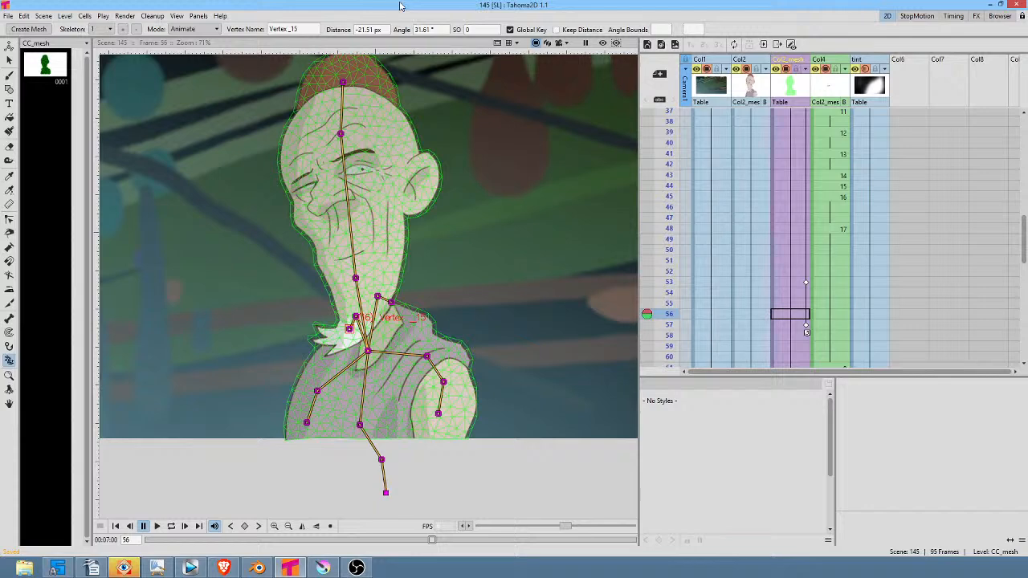
pyautogui.scroll(-2, 436, 234)
pyautogui.moveTo(464, 212); pyautogui.dragTo(440, 234)
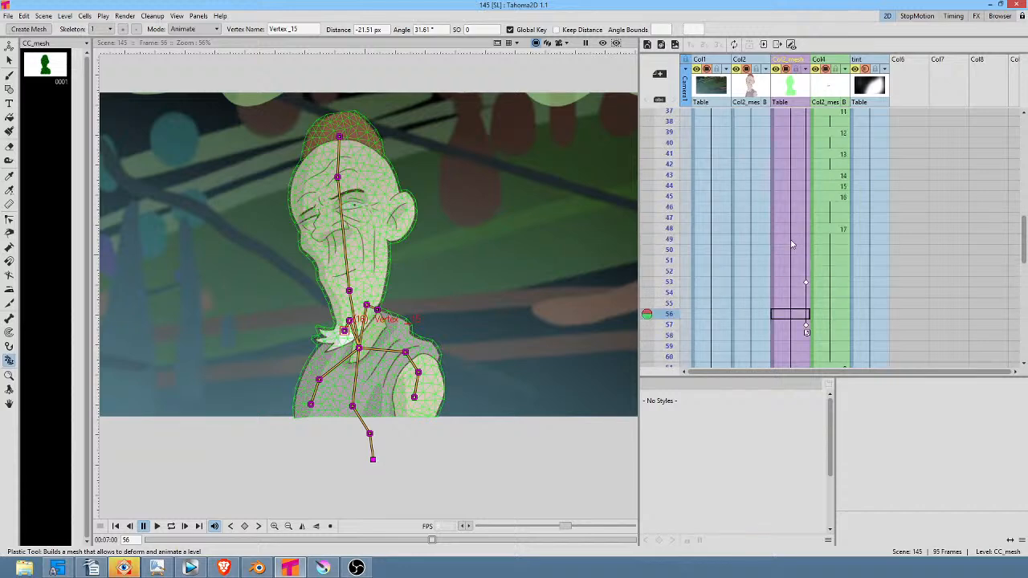
pyautogui.hotkey('ctrl', 'shift', 'r')
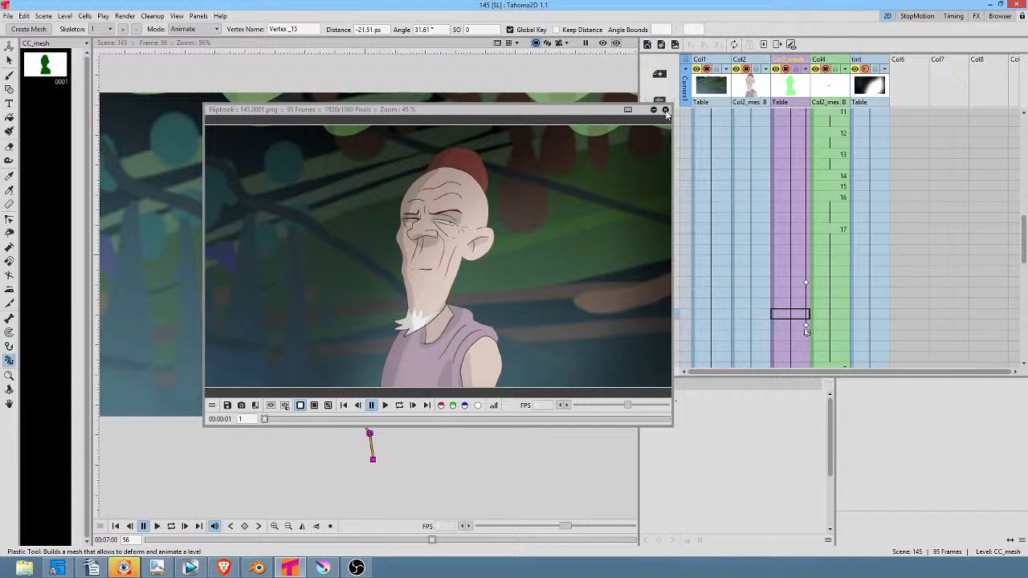
pyautogui.click(666, 110)
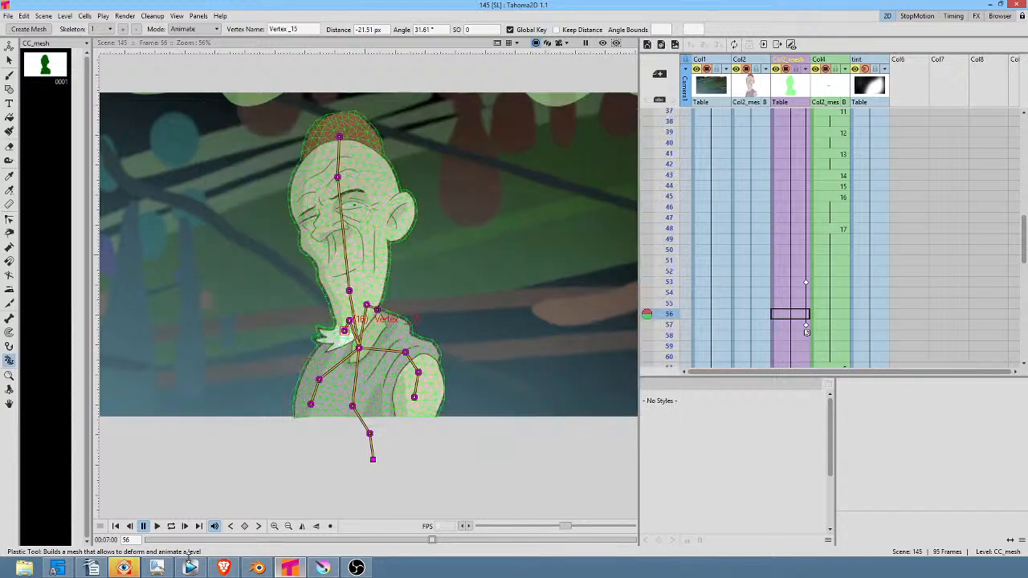
# Step: Switch to Vegas Pro and survey the earlier shots, marking about 00:03:09 to 00:03:55 and then 00:04:01 to 00:05:30
pyautogui.click(190, 567)
pyautogui.click(401, 477)
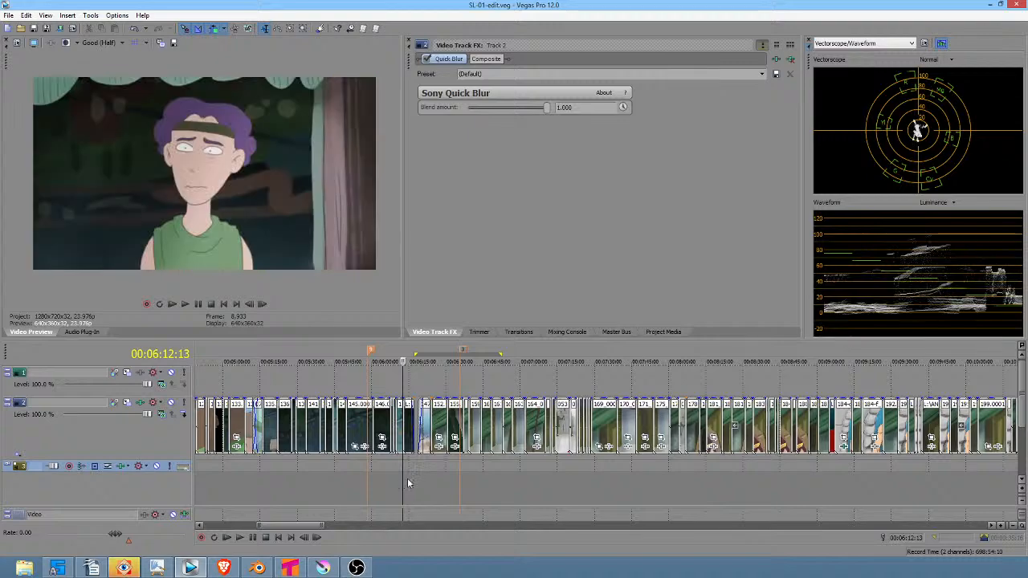
pyautogui.scroll(-5, 414, 472)
pyautogui.click(254, 467)
pyautogui.scroll(5, 254, 467)
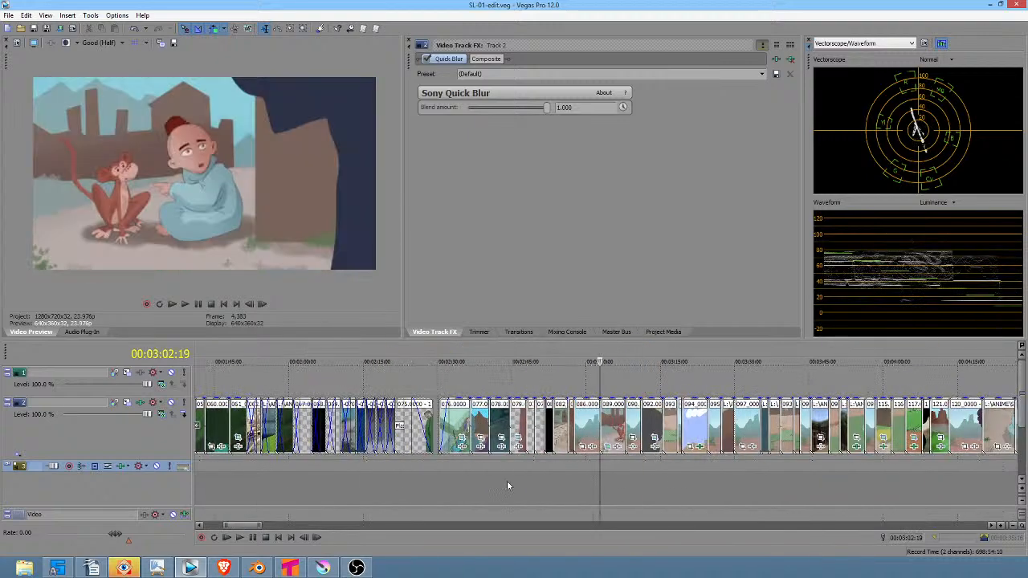
pyautogui.moveTo(635, 492); pyautogui.dragTo(857, 481)
pyautogui.scroll(-2, 858, 481)
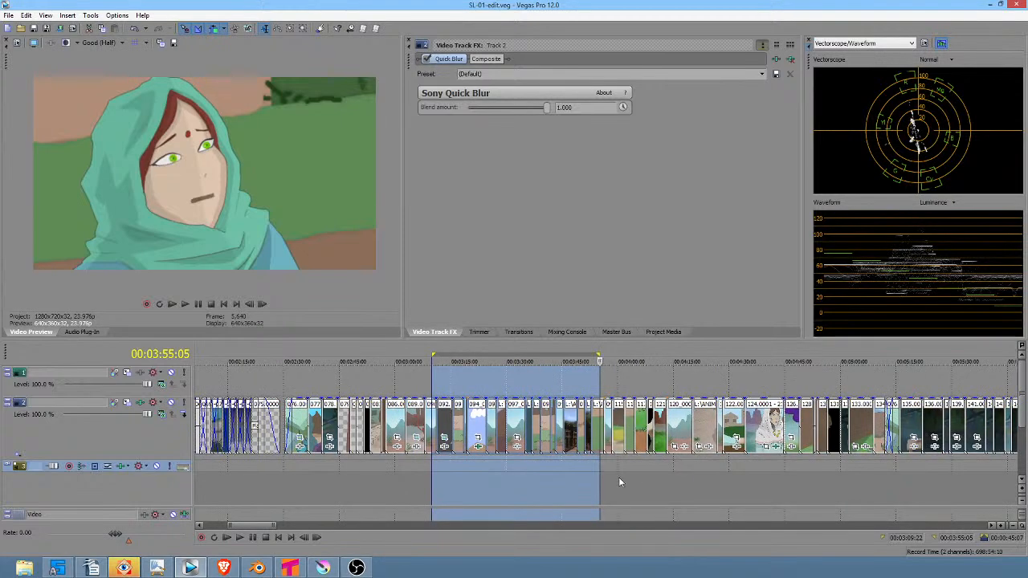
pyautogui.moveTo(626, 479); pyautogui.dragTo(940, 488)
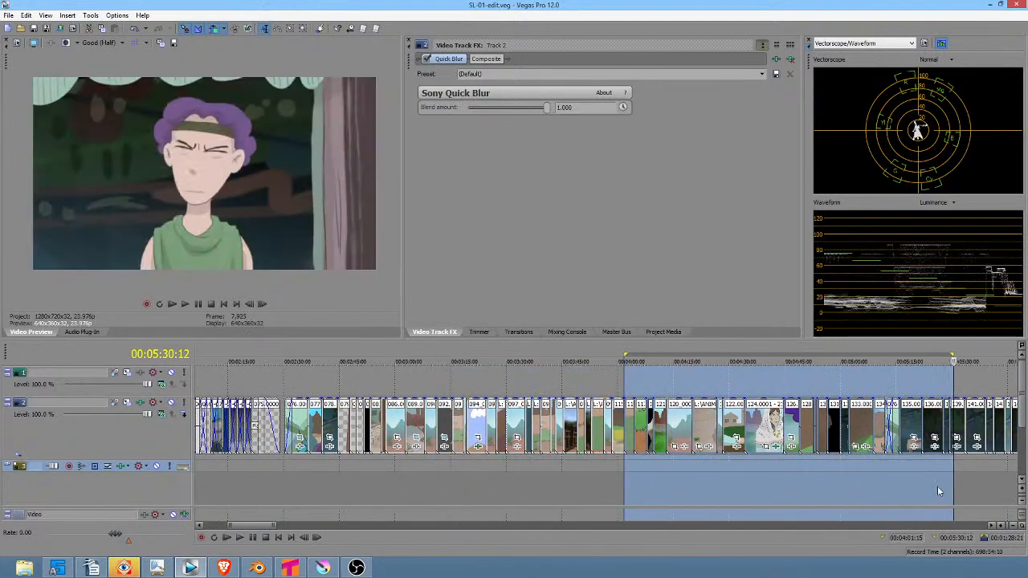
# Step: Survey the shots leading up to 147, marking about 00:05:27 to 00:05:47 and then 00:05:48 to 00:06:16
pyautogui.hscroll(4, 835, 499)
pyautogui.moveTo(520, 482); pyautogui.dragTo(866, 487)
pyautogui.scroll(3, 615, 486)
pyautogui.hscroll(6, 752, 487)
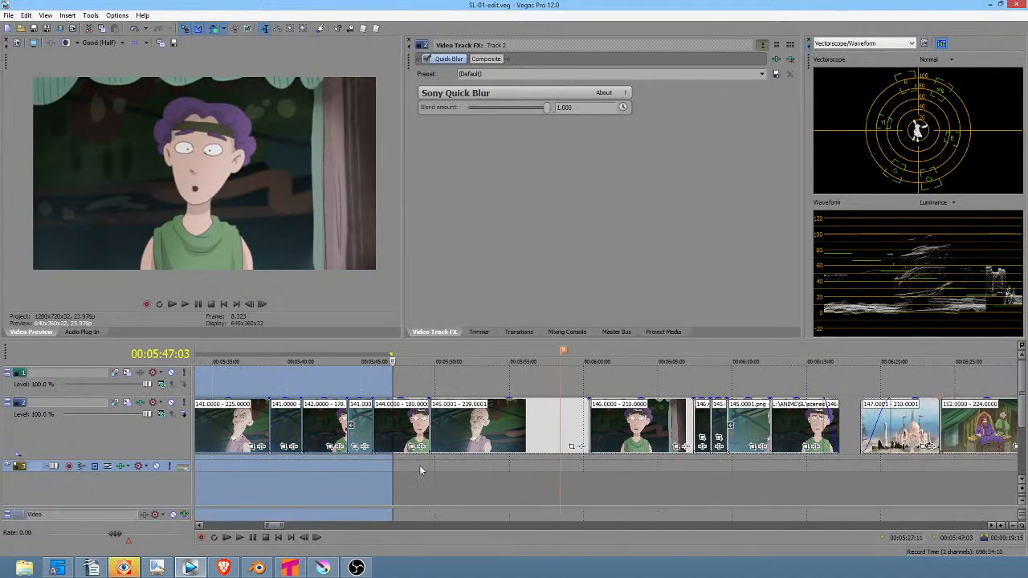
pyautogui.moveTo(407, 471); pyautogui.dragTo(833, 500)
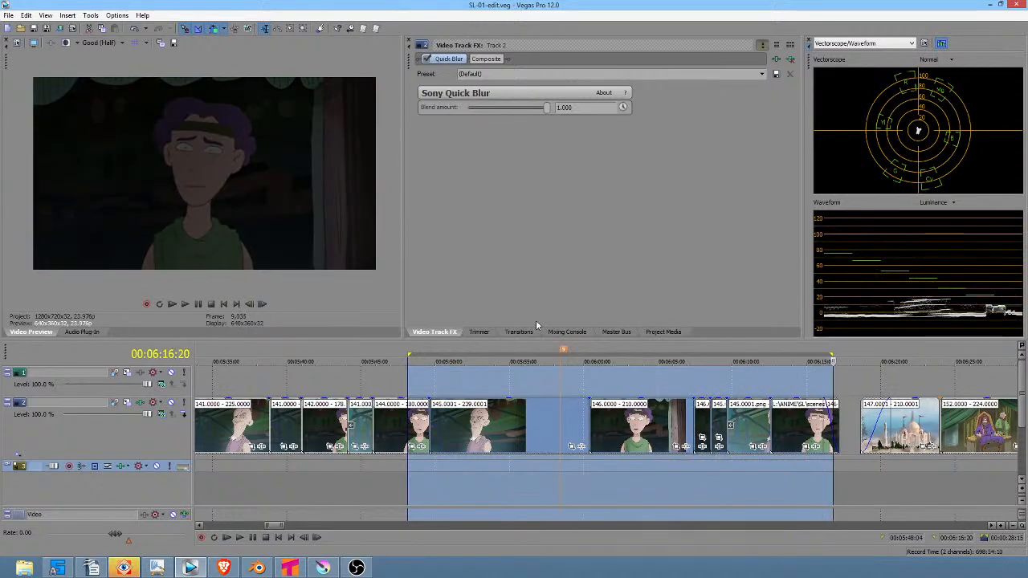
# Step: Return to Tahoma2D and save scene 145 with all its levels
pyautogui.click(290, 568)
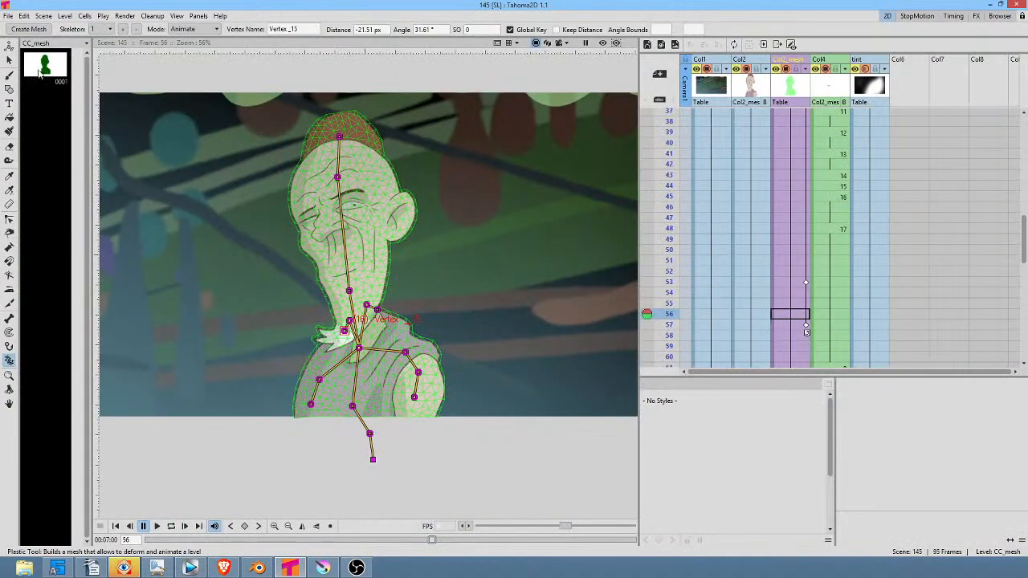
pyautogui.click(8, 17)
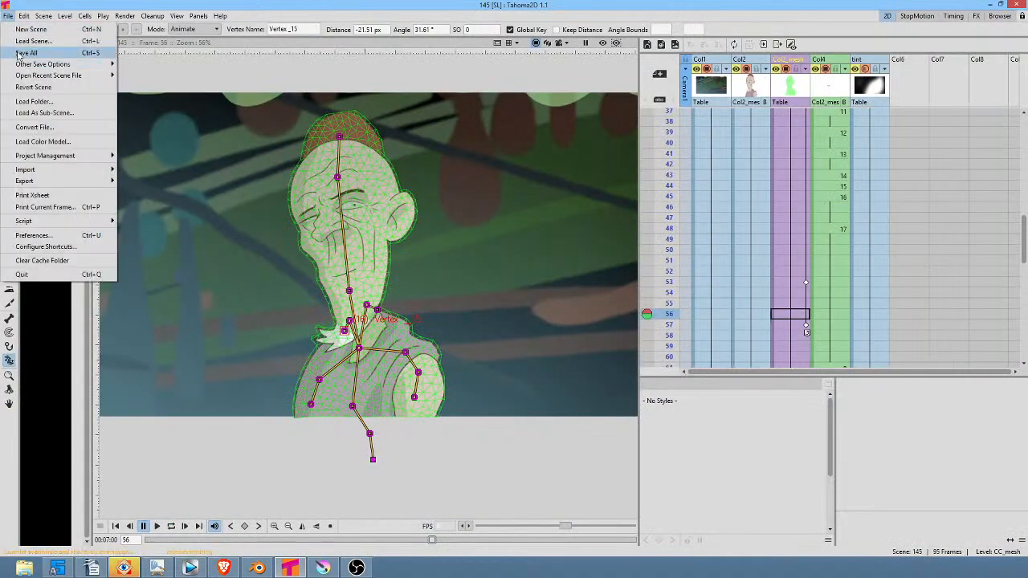
pyautogui.click(19, 53)
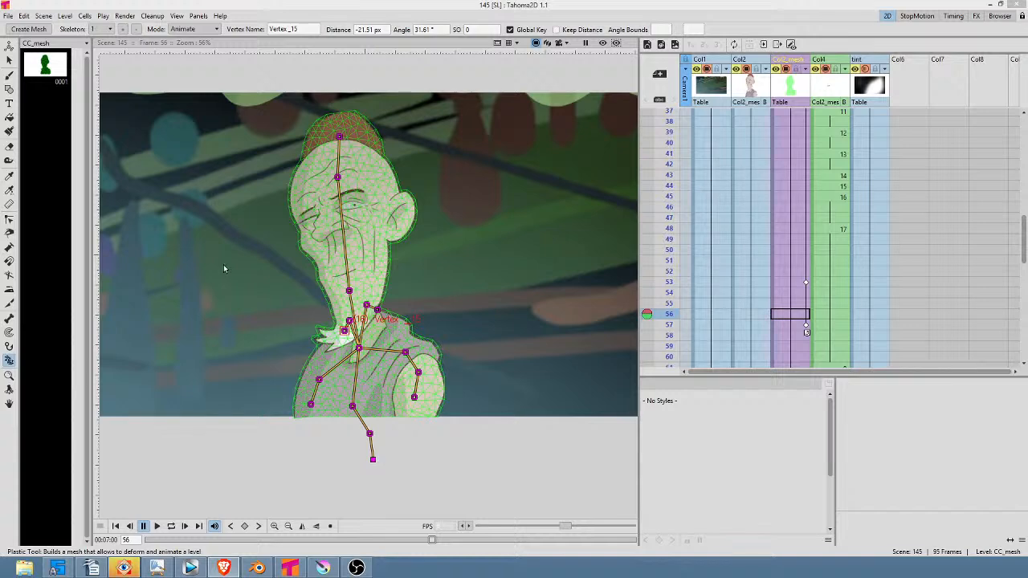
# Step: Switch to Vegas Pro and survey the shots before 145, marking 00:04:37:00 to 00:05:05:11
pyautogui.click(190, 568)
pyautogui.click(402, 481)
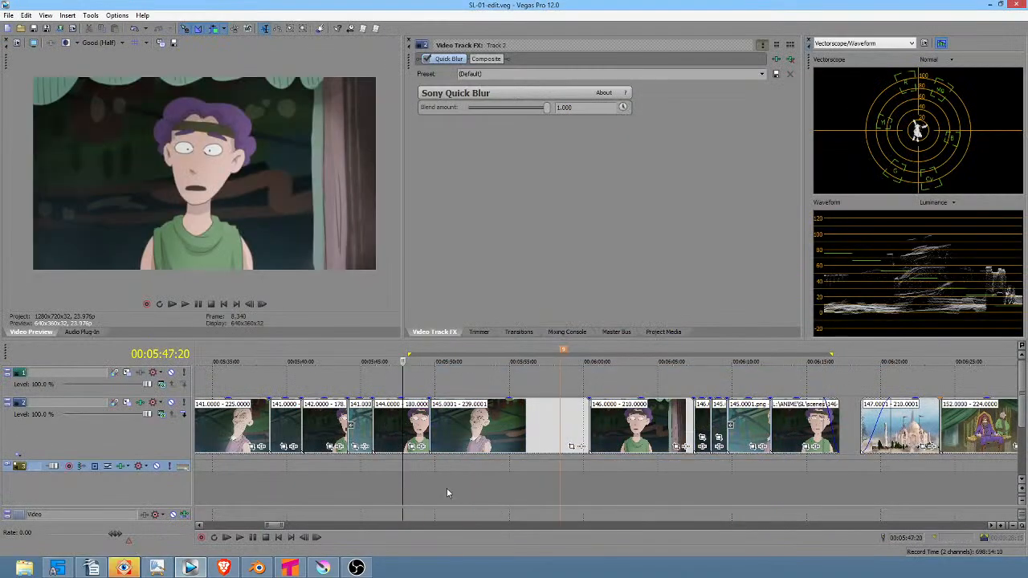
pyautogui.scroll(-5, 432, 482)
pyautogui.moveTo(391, 482); pyautogui.dragTo(338, 482)
pyautogui.moveTo(238, 466)
pyautogui.mouseDown()
pyautogui.moveTo(276, 474)
pyautogui.moveTo(247, 479)
pyautogui.mouseUp()
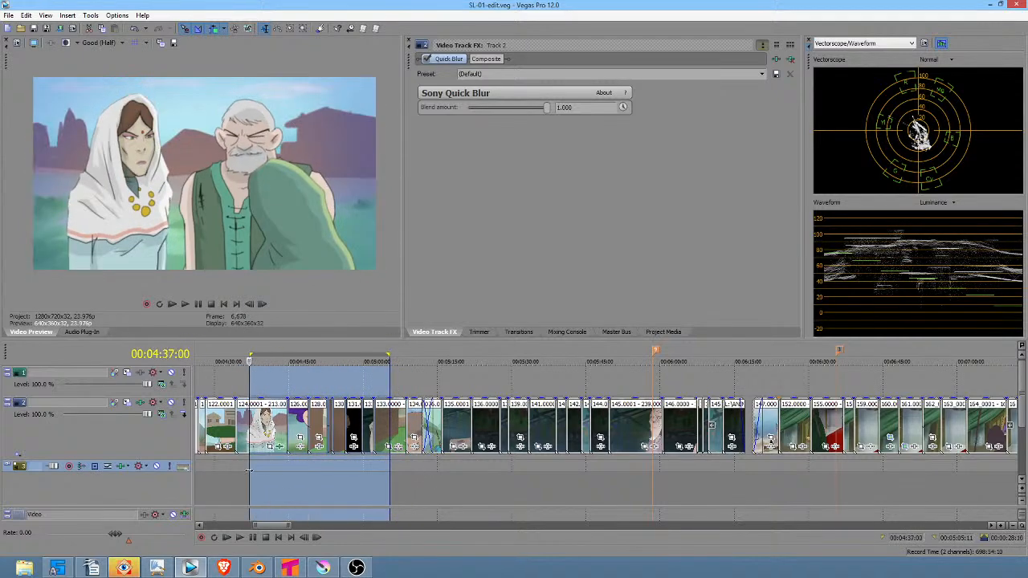
pyautogui.hscroll(-3, 344, 492)
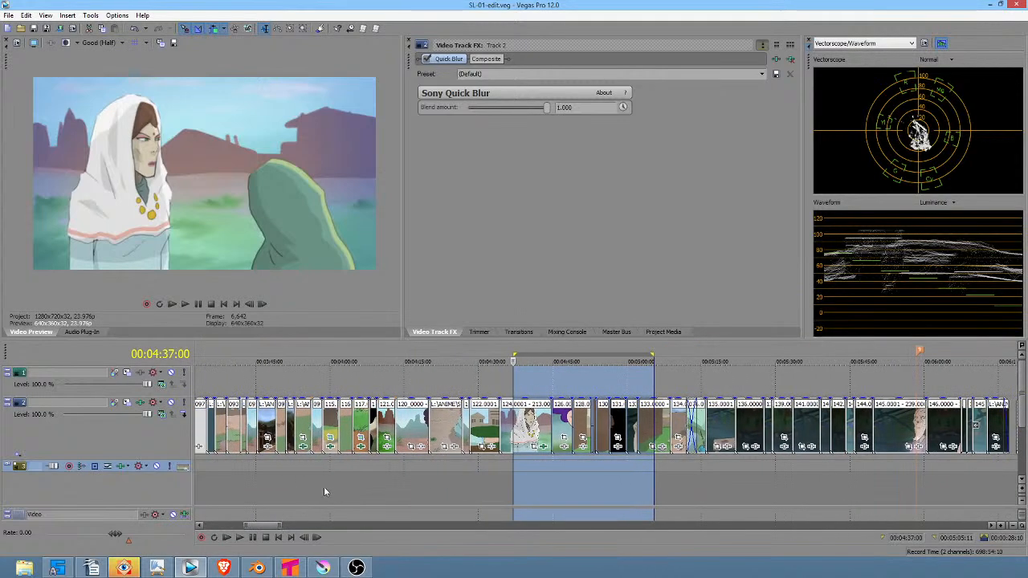
# Step: Mark 00:03:58:10 to 00:04:09:10, then inspect the woman's mouth in shot 121 at 00:04:10:18
pyautogui.moveTo(323, 490); pyautogui.dragTo(378, 498)
pyautogui.scroll(3, 379, 498)
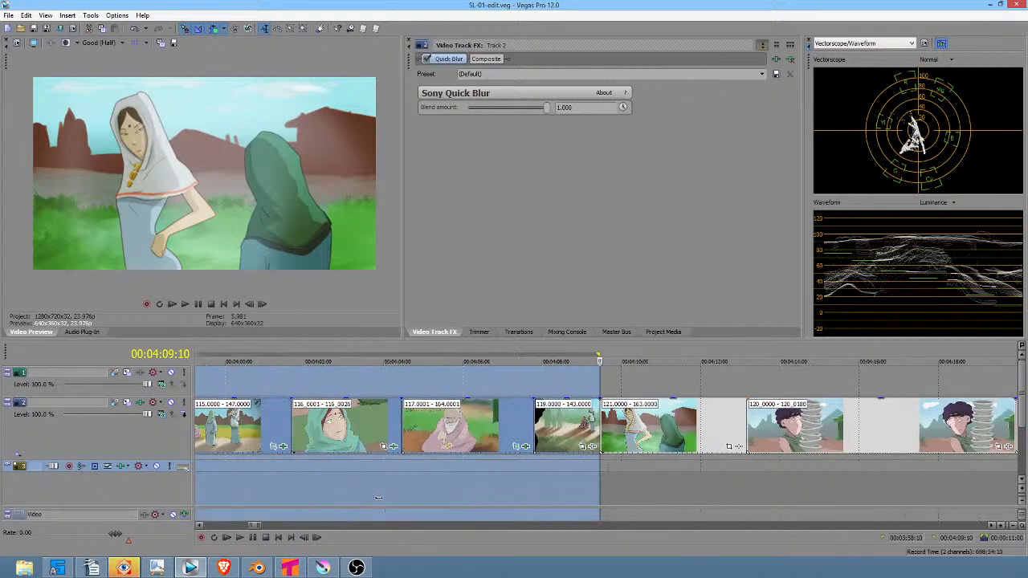
pyautogui.moveTo(591, 492); pyautogui.dragTo(627, 494)
pyautogui.click(651, 423)
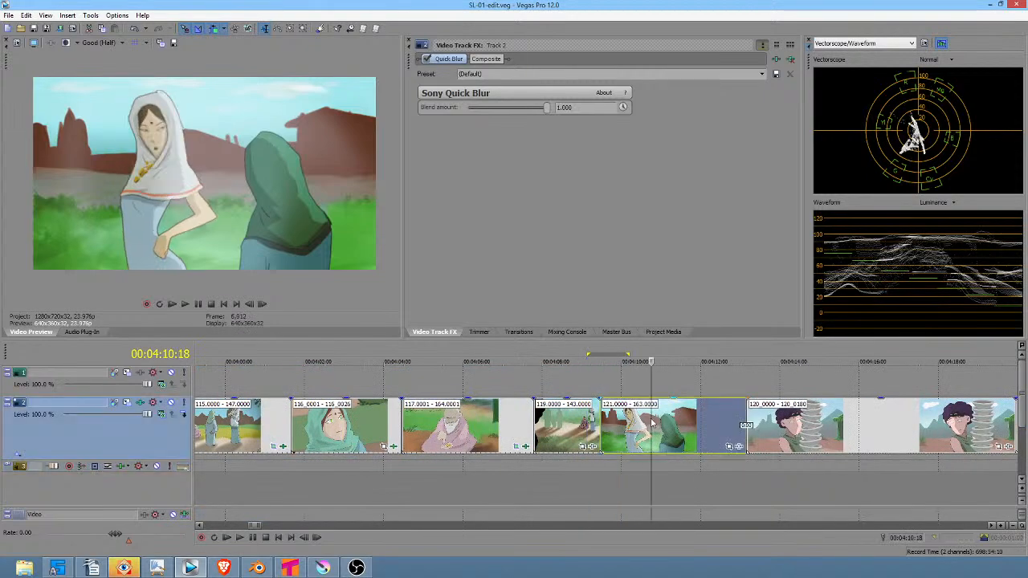
# Step: Switch to Krita, save -141.png.kra, and close all open documents, discarding the changes to CC.0001.tif
pyautogui.click(321, 567)
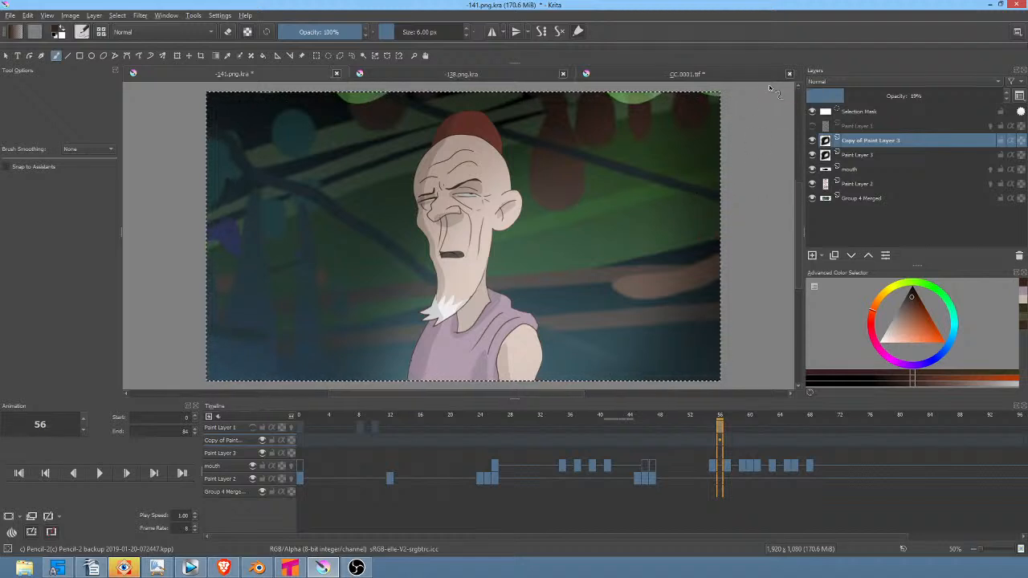
pyautogui.hotkey('ctrl', 's')
pyautogui.click(789, 75)
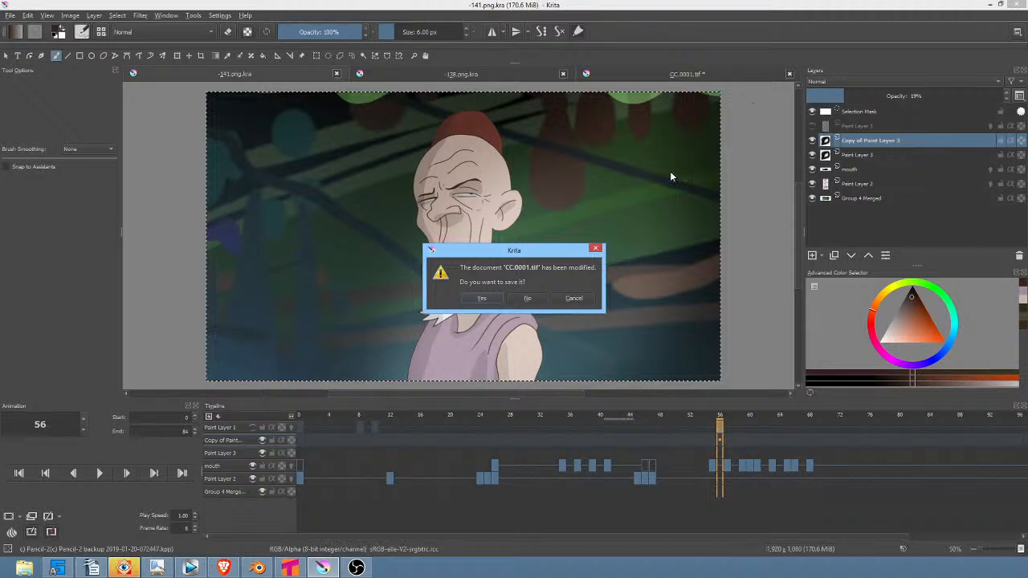
pyautogui.click(527, 298)
pyautogui.click(789, 76)
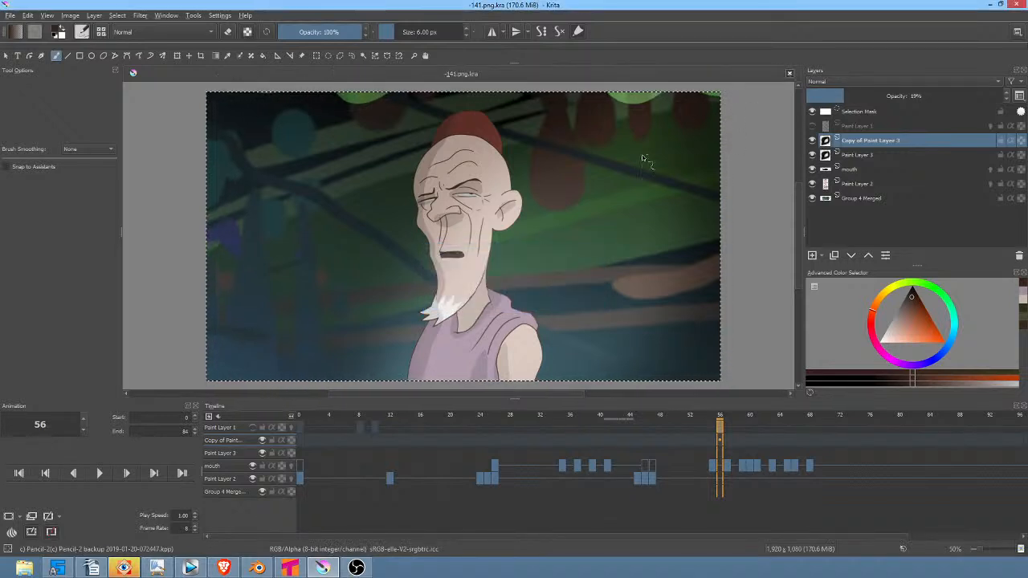
pyautogui.click(789, 76)
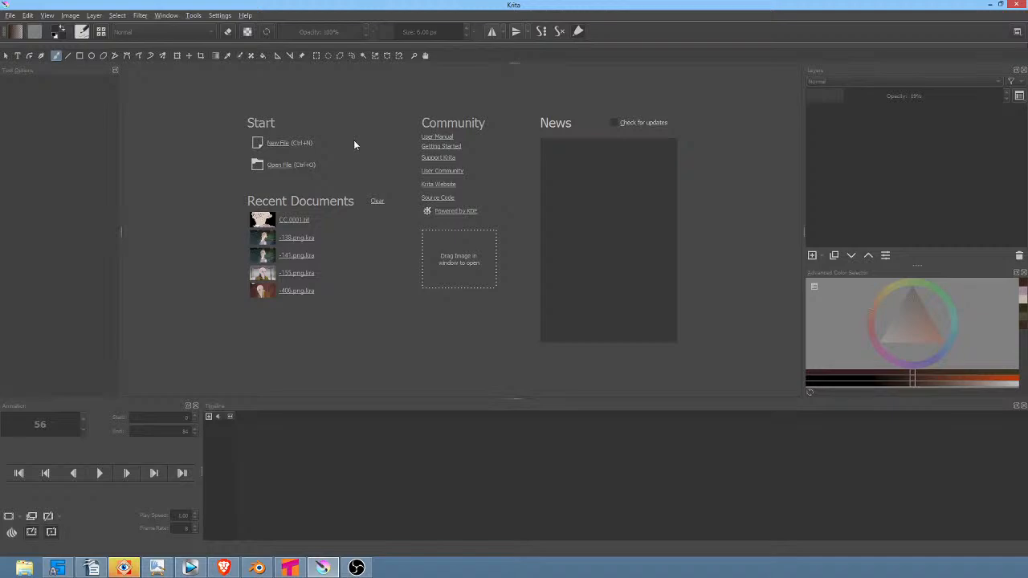
# Step: Open the file -121.png.kra from the scenes folder
pyautogui.hotkey('ctrl', 'o')
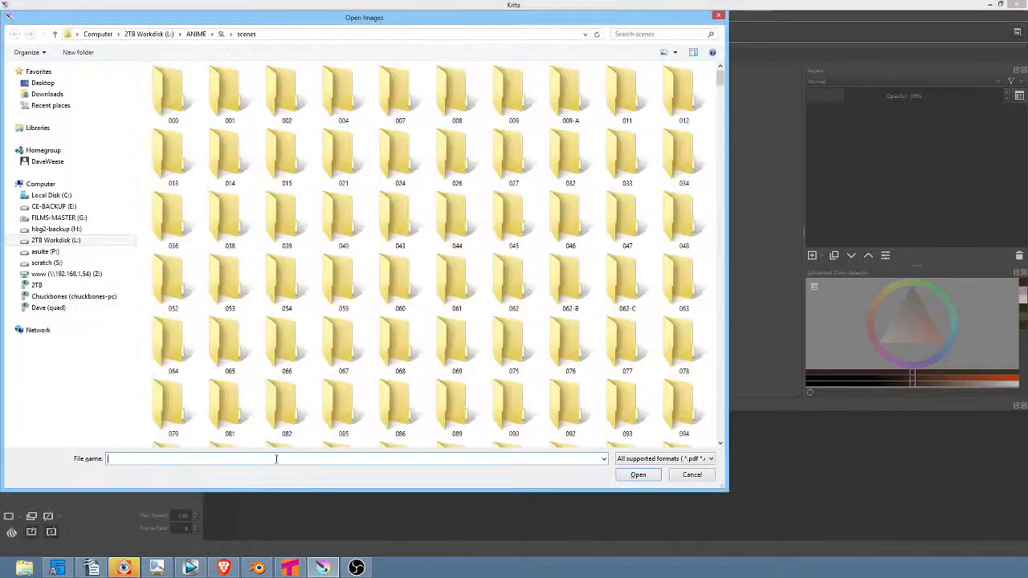
pyautogui.write('-121')
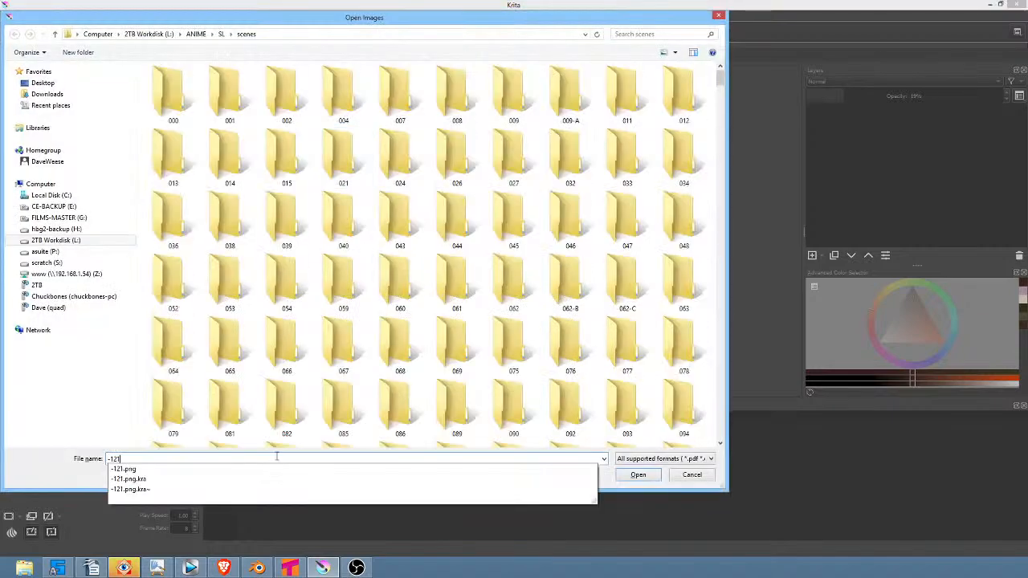
pyautogui.click(170, 479)
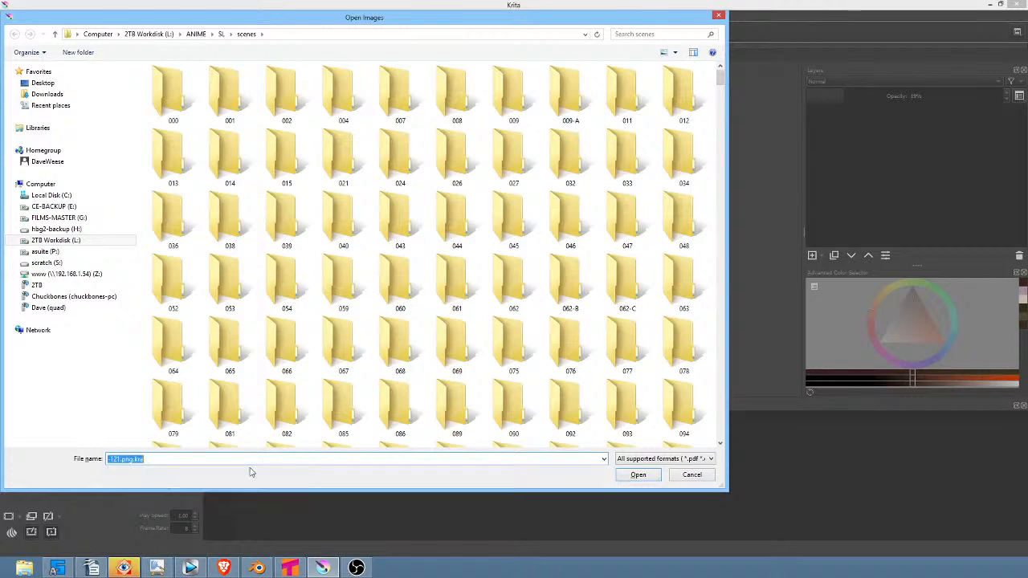
pyautogui.click(637, 476)
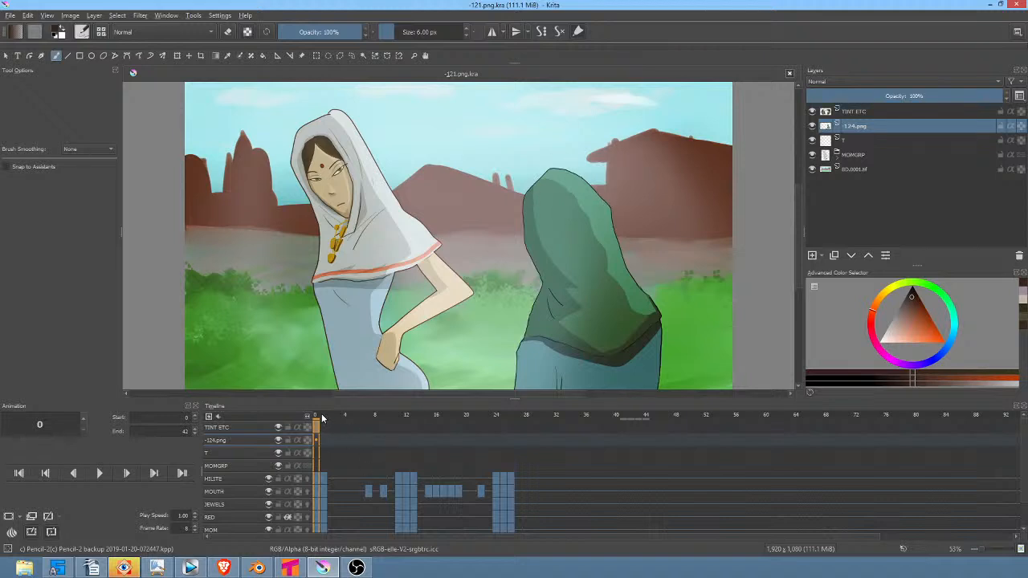
# Step: Select the MOUTH layer inside MOMGRP and pick a muted pinkish-purple as the foreground colour
pyautogui.moveTo(322, 419)
pyautogui.mouseDown()
pyautogui.moveTo(528, 426)
pyautogui.moveTo(524, 436)
pyautogui.moveTo(264, 421)
pyautogui.moveTo(514, 437)
pyautogui.moveTo(314, 433)
pyautogui.moveTo(511, 450)
pyautogui.moveTo(503, 441)
pyautogui.moveTo(519, 441)
pyautogui.moveTo(295, 433)
pyautogui.moveTo(486, 437)
pyautogui.moveTo(318, 437)
pyautogui.mouseUp()
pyautogui.click(836, 155)
pyautogui.click(879, 183)
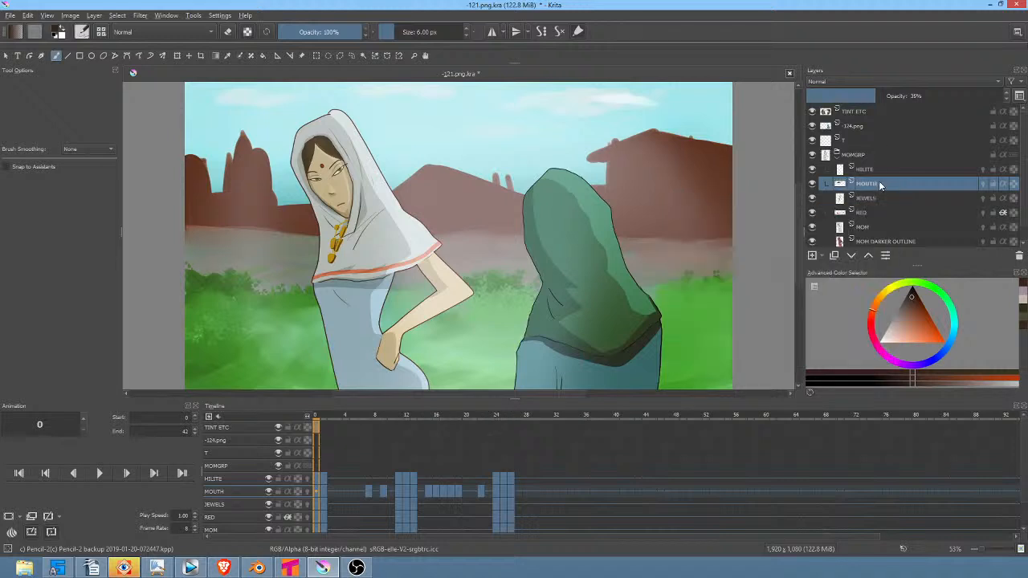
pyautogui.moveTo(886, 183)
pyautogui.moveTo(305, 207); pyautogui.dragTo(544, 113)
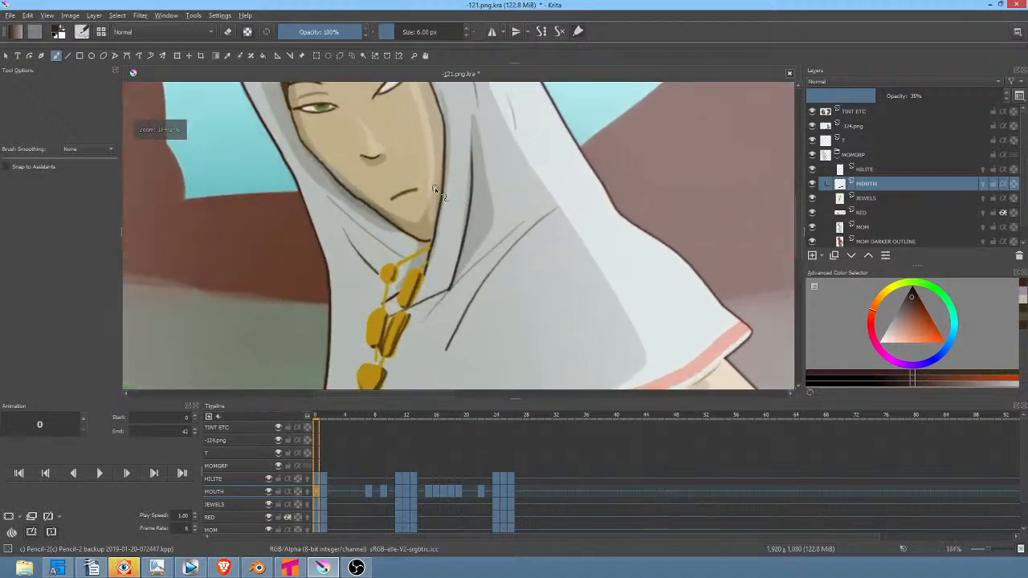
pyautogui.moveTo(450, 194); pyautogui.dragTo(463, 259)
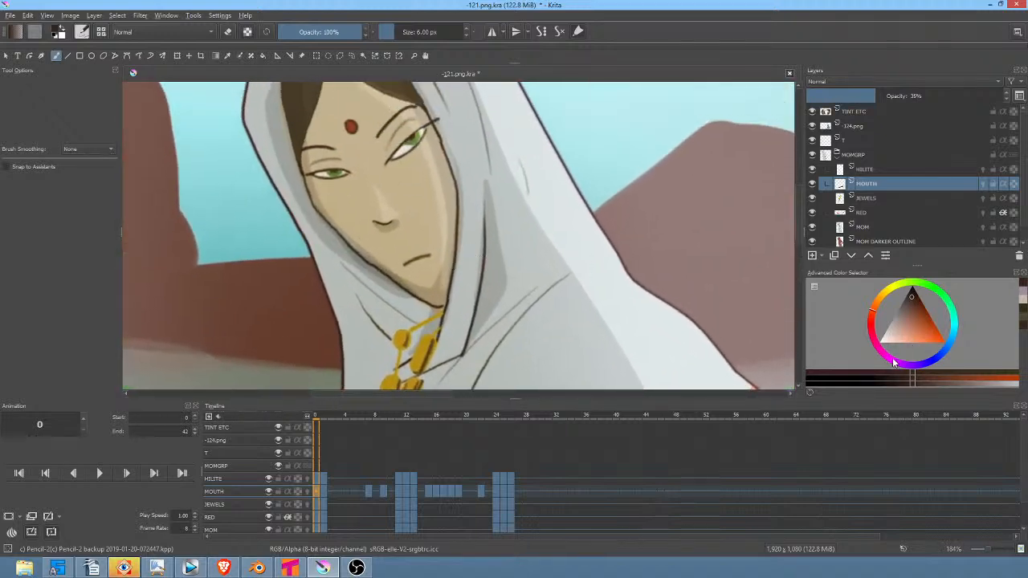
pyautogui.moveTo(893, 363); pyautogui.dragTo(890, 359)
pyautogui.moveTo(903, 317); pyautogui.dragTo(901, 323)
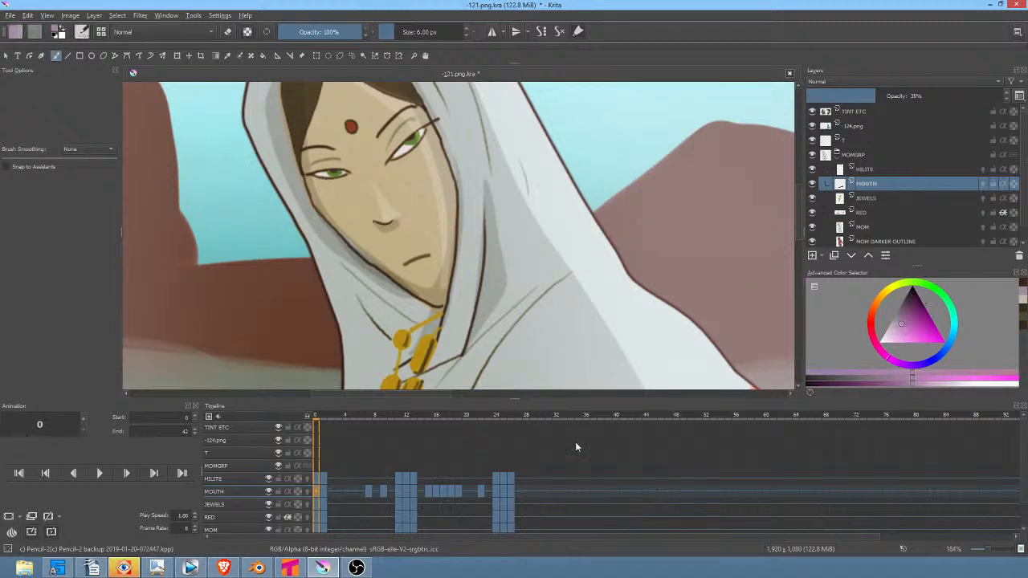
# Step: Switch to Vegas Pro, find the hooded woman's frontal close-up, and copy its preview frame at 00:03:51:02
pyautogui.click(193, 567)
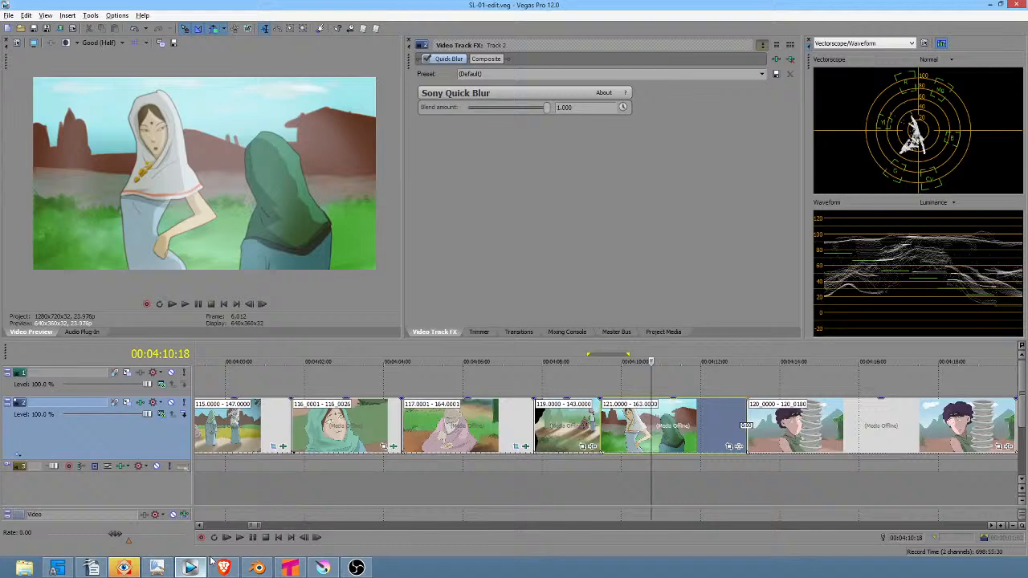
pyautogui.click(240, 469)
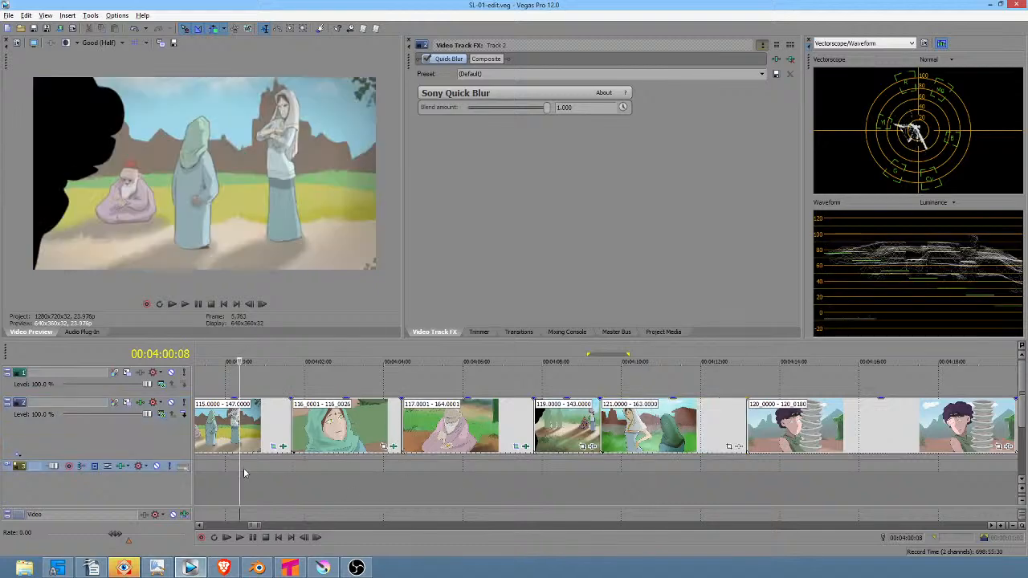
pyautogui.moveTo(610, 478); pyautogui.dragTo(647, 477)
pyautogui.scroll(-5, 660, 476)
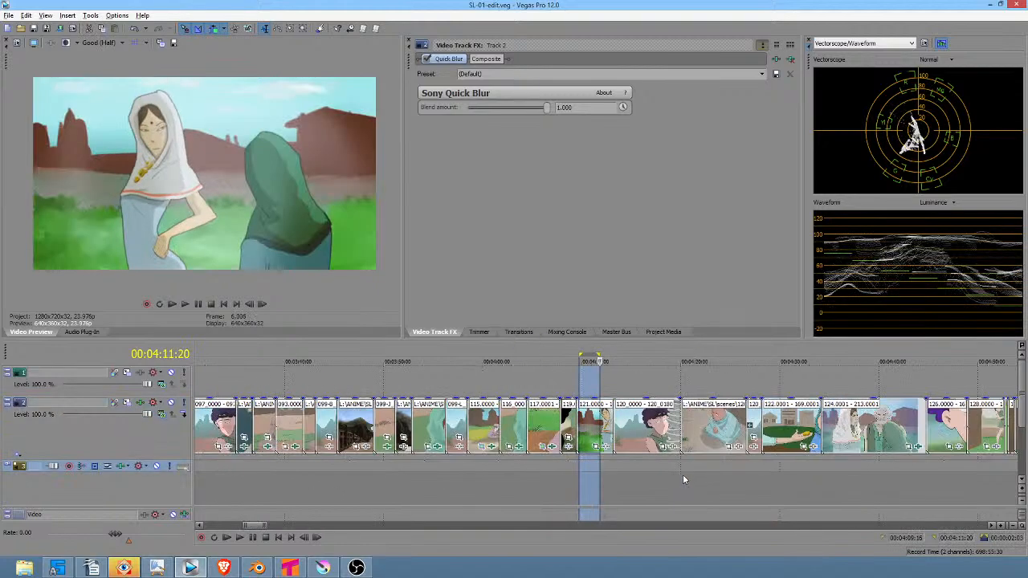
pyautogui.moveTo(359, 477); pyautogui.dragTo(395, 482)
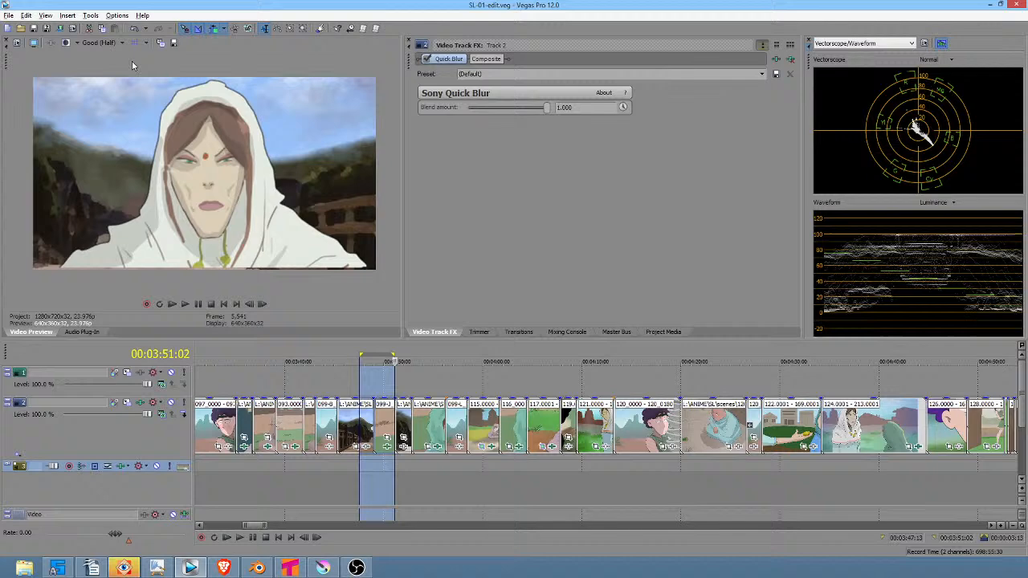
# Step: Switch to Krita, paste the copied frame above the MOUTH layer, examine its lip colour, and hide the pasted layer
pyautogui.click(323, 569)
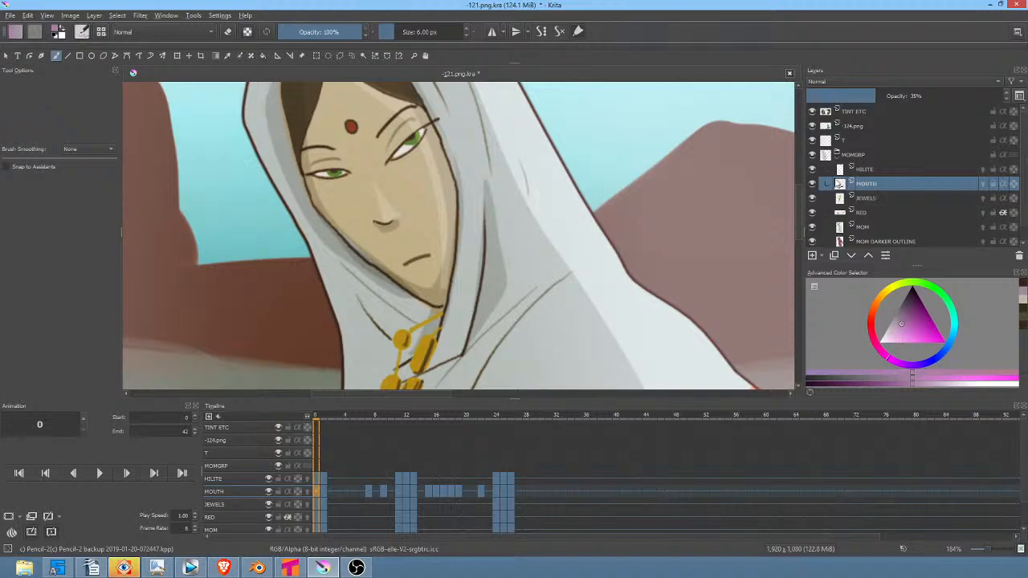
pyautogui.hotkey('ctrl', 'v')
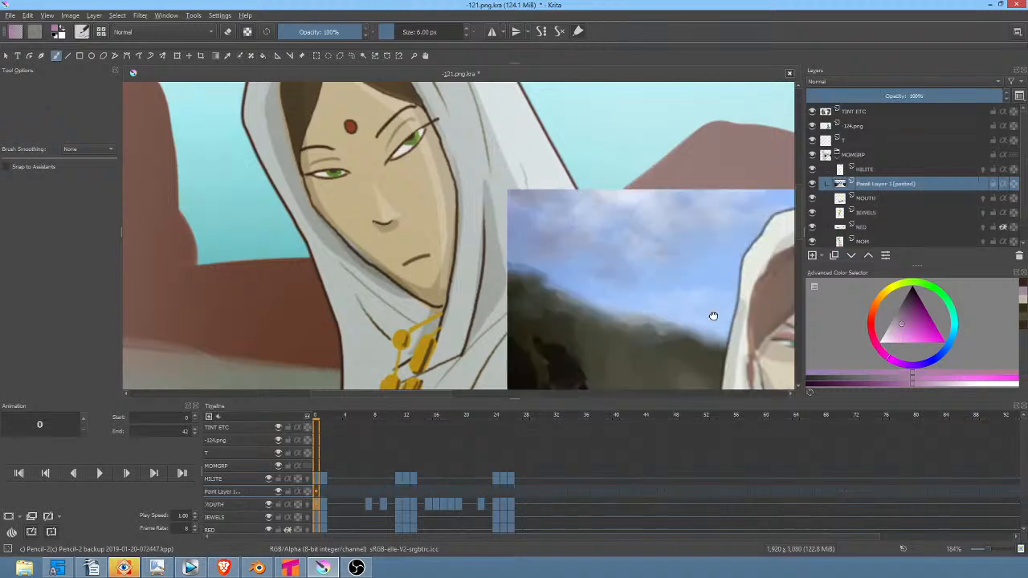
pyautogui.moveTo(712, 316); pyautogui.dragTo(505, 166)
pyautogui.scroll(6, 630, 281)
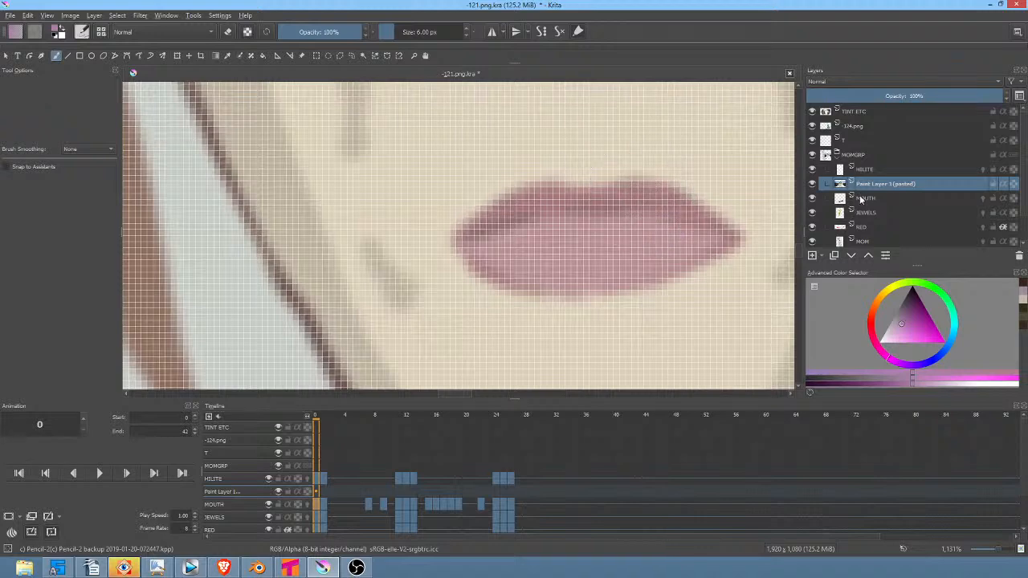
pyautogui.click(813, 184)
# Step: Paint pinkish-purple lips around the woman's closed mouth line on the MOUTH layer at frame 0
pyautogui.scroll(-8, 562, 241)
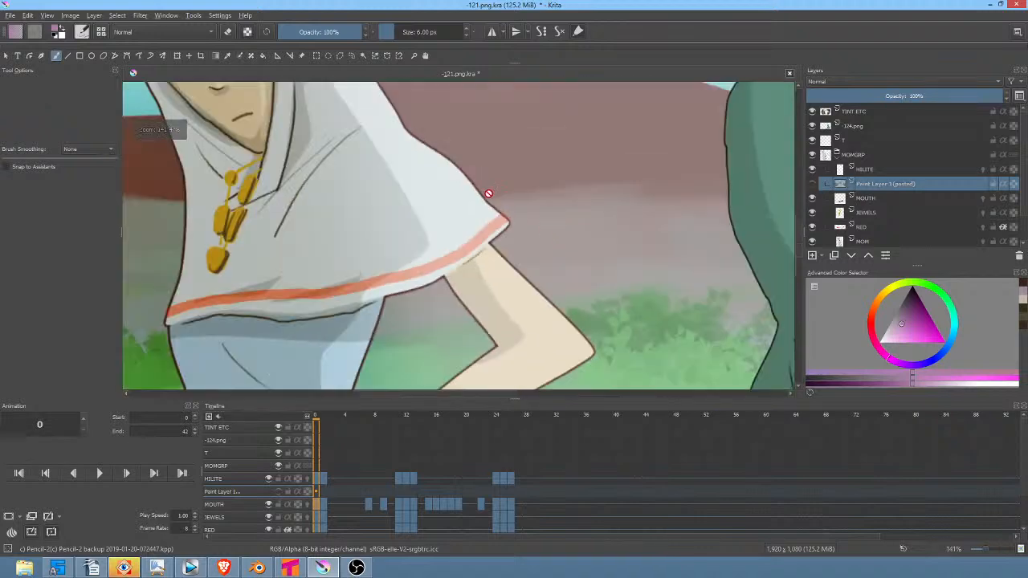
pyautogui.moveTo(524, 255); pyautogui.dragTo(638, 314)
pyautogui.scroll(5, 446, 221)
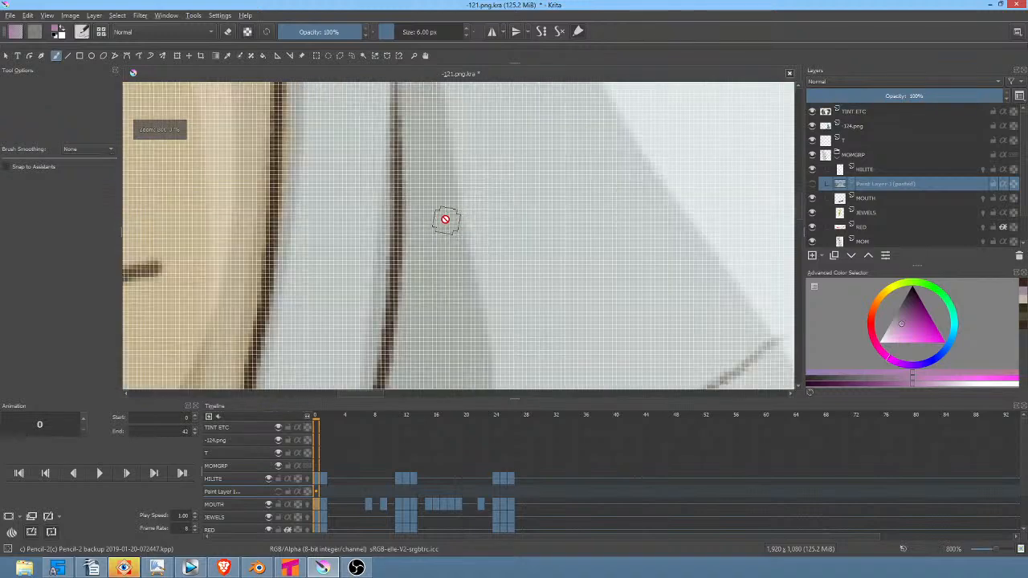
pyautogui.moveTo(445, 221); pyautogui.dragTo(520, 273)
pyautogui.scroll(-3, 671, 245)
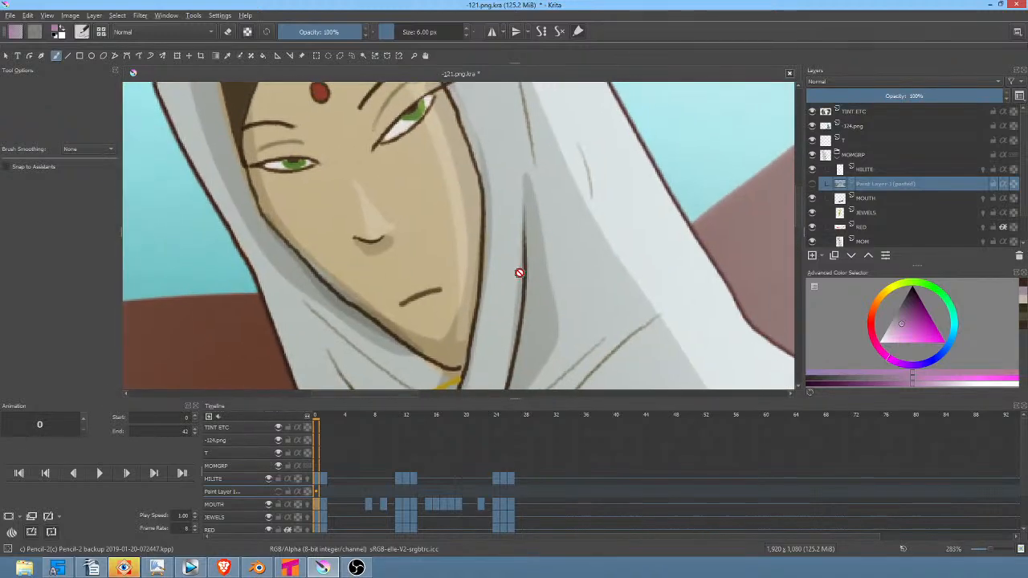
pyautogui.click(879, 199)
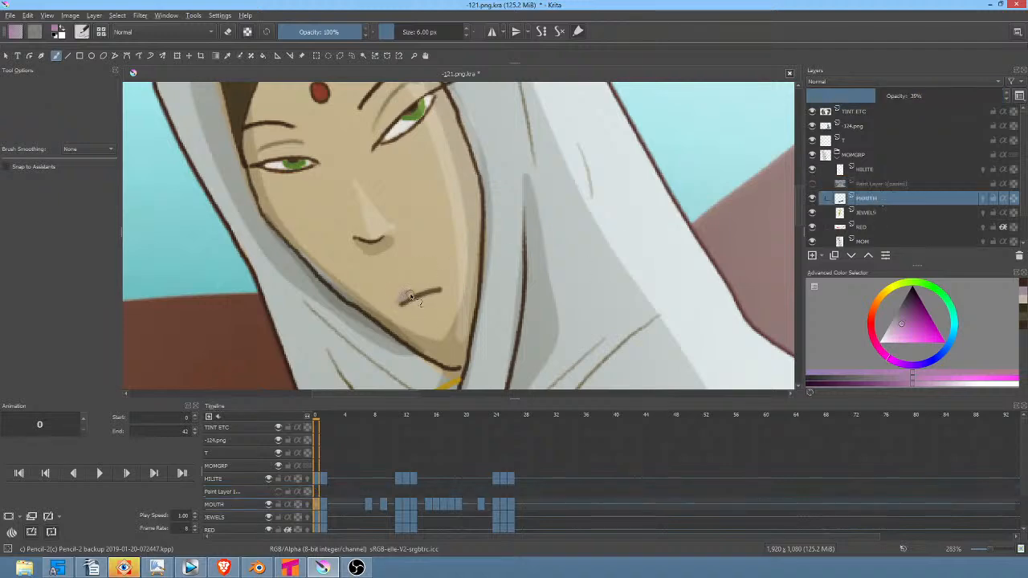
pyautogui.moveTo(411, 290)
pyautogui.mouseDown()
pyautogui.moveTo(443, 288)
pyautogui.moveTo(410, 300)
pyautogui.moveTo(418, 289)
pyautogui.mouseUp()
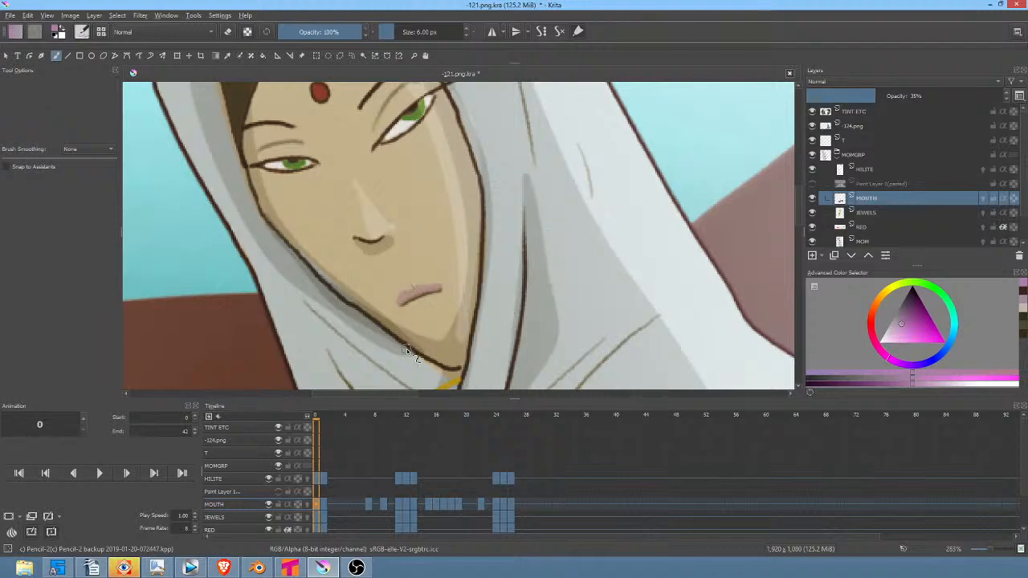
# Step: Compare frames 0 and 1, then paint matching pinkish-purple lips on the MOUTH layer at frame 1
pyautogui.press('Right')
pyautogui.press('Left')
pyautogui.press('Right')
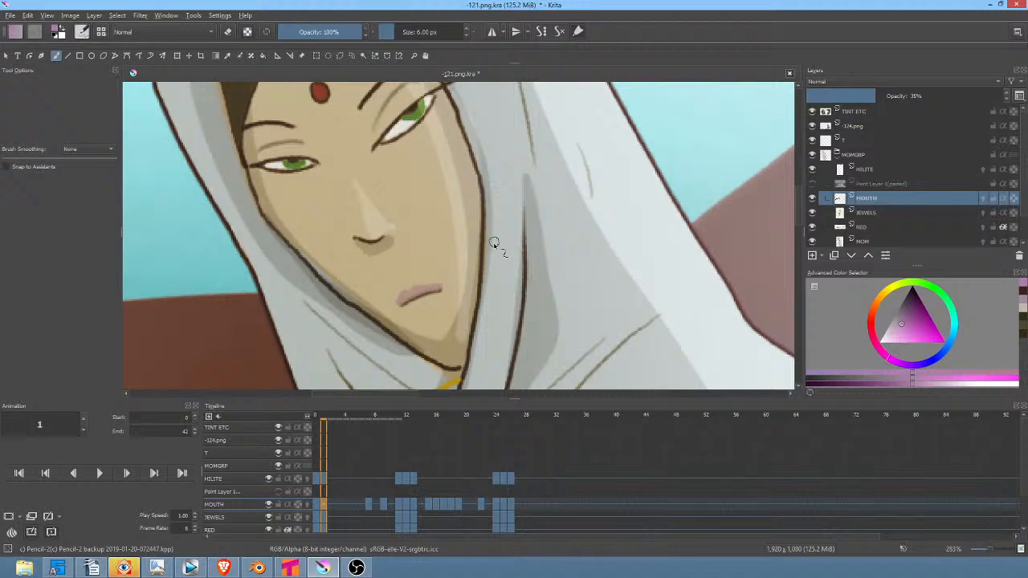
pyautogui.moveTo(465, 278); pyautogui.dragTo(513, 269)
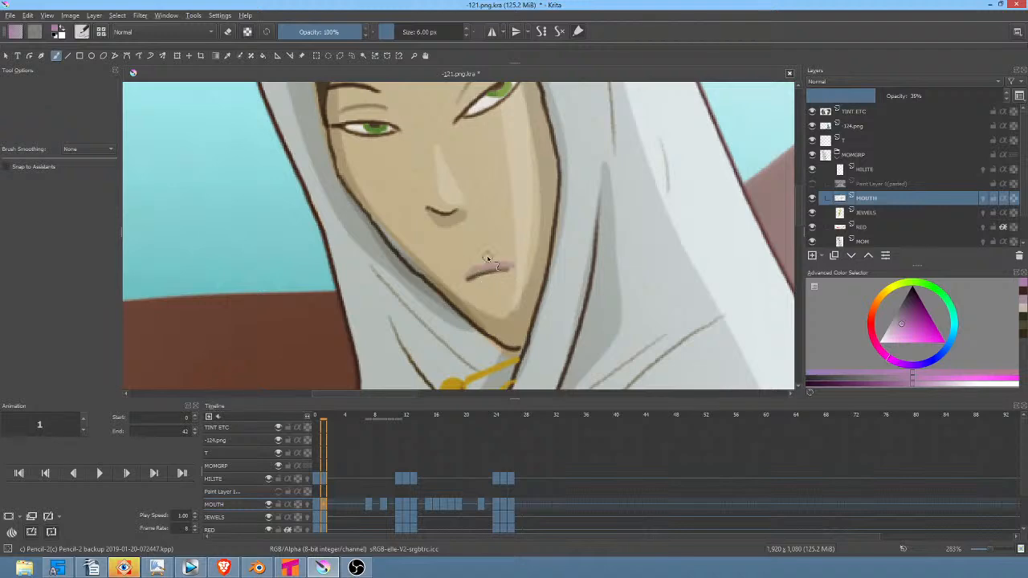
# Step: Try to shape the upper lip over the open mouth at frame 7 with the foreground-filled Freehand Path tool
pyautogui.press('.')
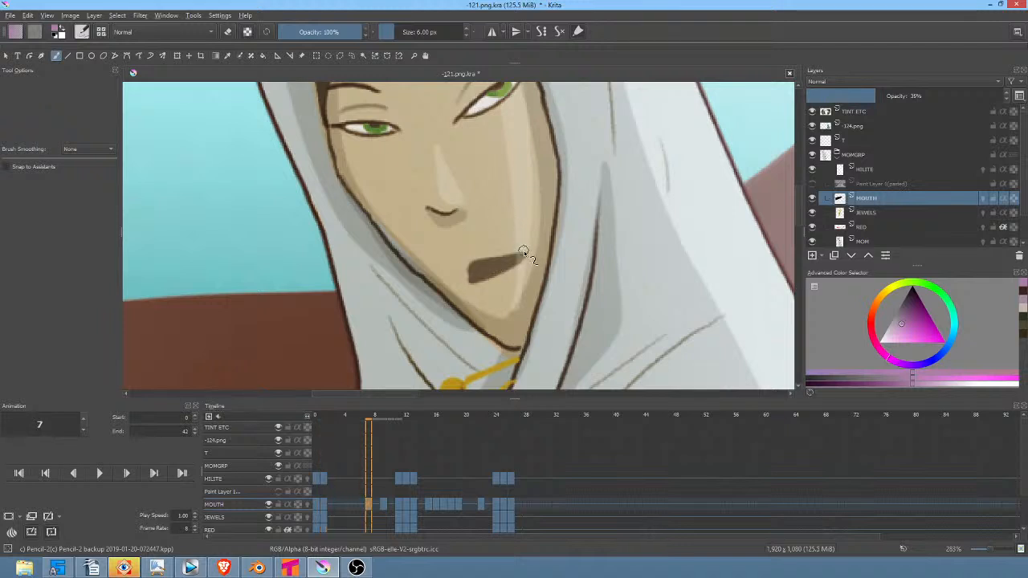
pyautogui.press('p')
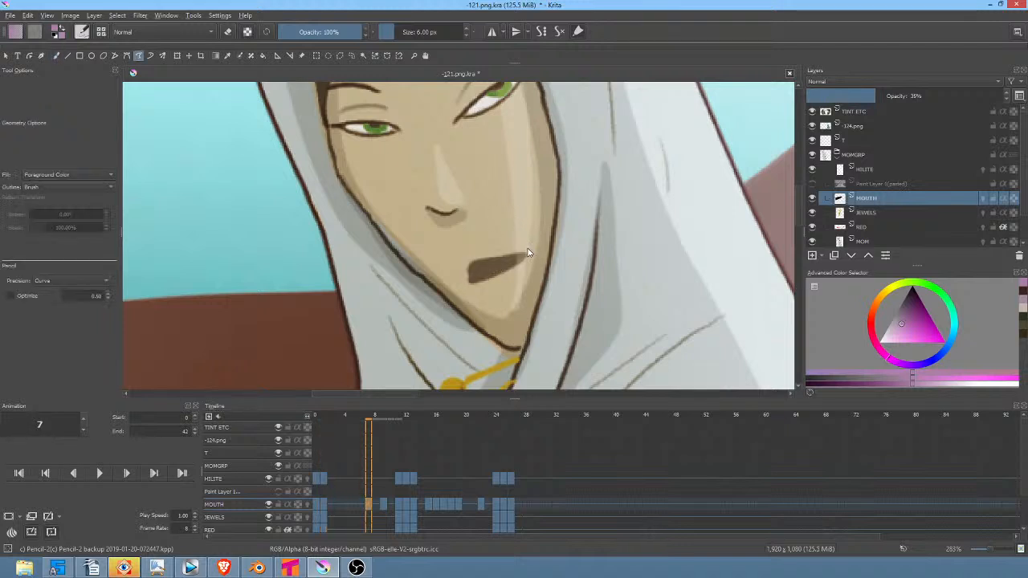
pyautogui.moveTo(498, 254)
pyautogui.mouseDown()
pyautogui.moveTo(466, 262)
pyautogui.moveTo(464, 277)
pyautogui.moveTo(525, 247)
pyautogui.mouseUp()
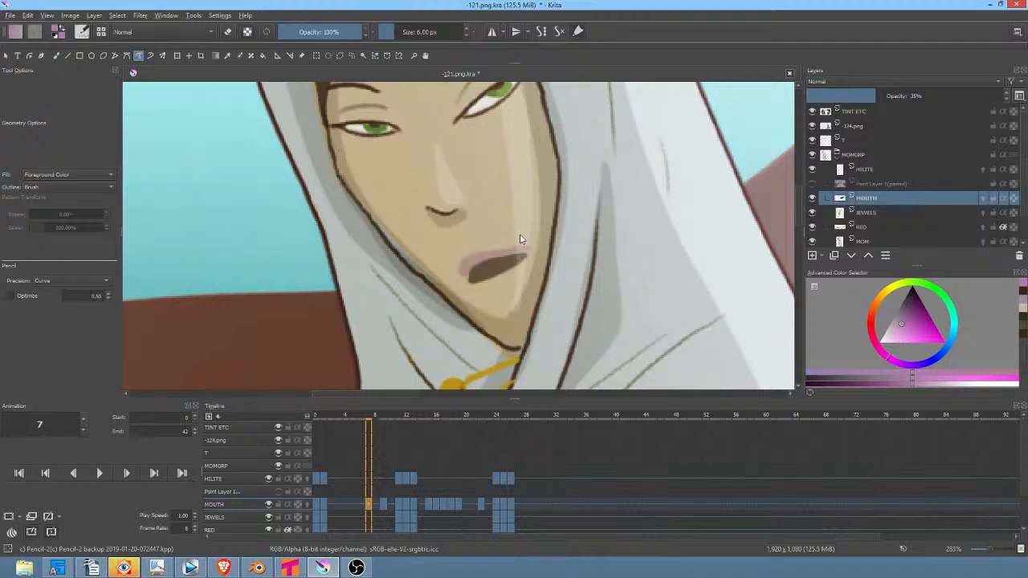
pyautogui.hotkey('ctrl', 'z')
# Step: Set the Freehand Path precision to Raw and sample the darker upper-lip colour from the pasted reference frame
pyautogui.click(67, 280)
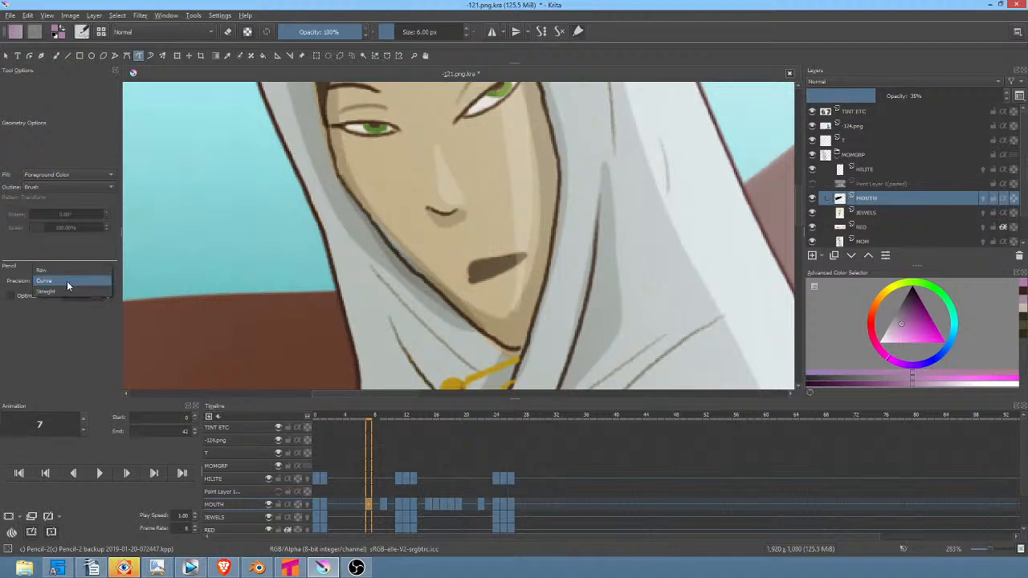
pyautogui.click(66, 273)
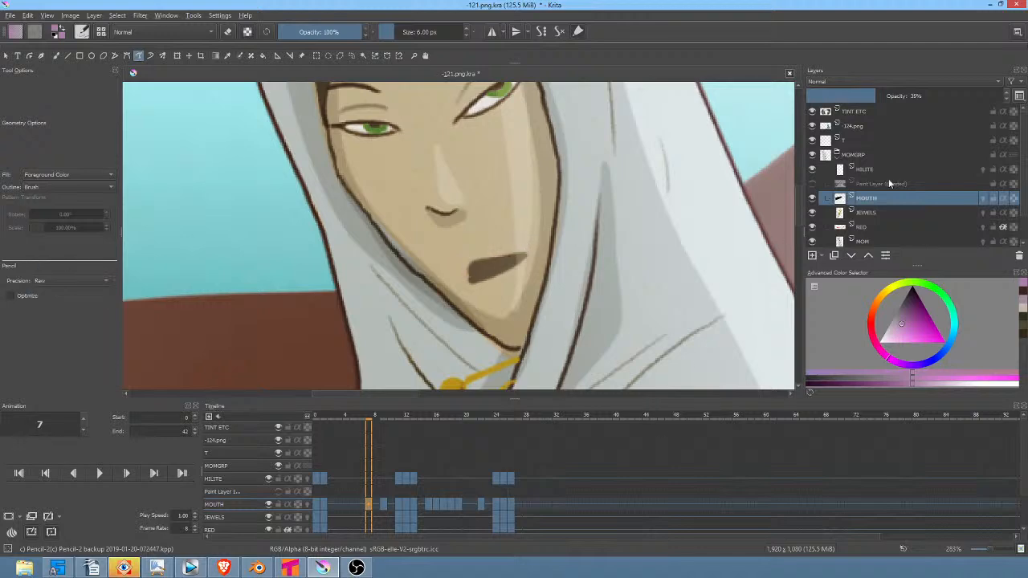
pyautogui.click(811, 183)
pyautogui.moveTo(725, 286); pyautogui.dragTo(374, 183)
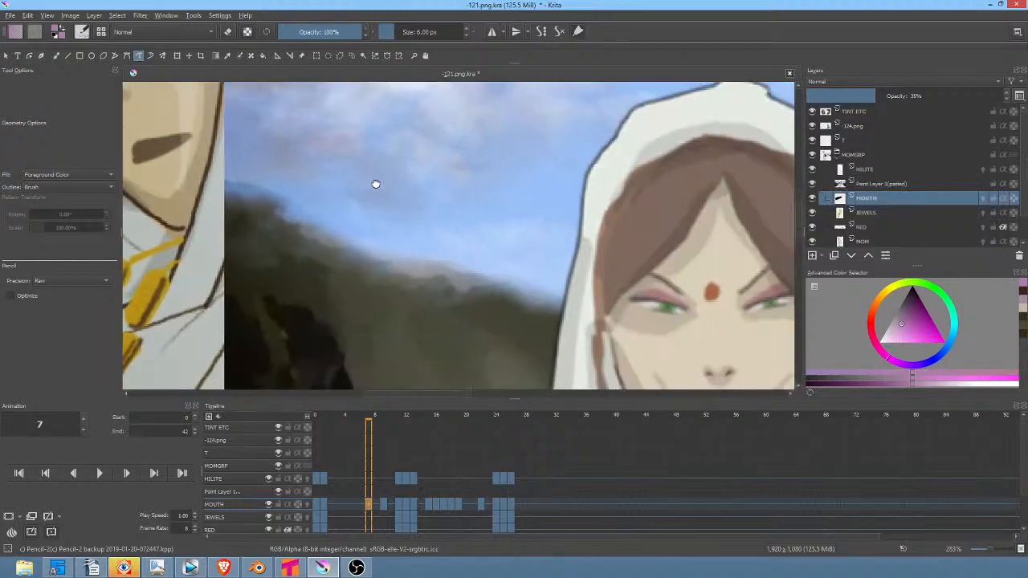
pyautogui.moveTo(699, 285); pyautogui.dragTo(615, 122)
pyautogui.moveTo(596, 264); pyautogui.dragTo(635, 191)
pyautogui.keyDown('ctrl'); pyautogui.click(613, 213); pyautogui.keyUp('ctrl')
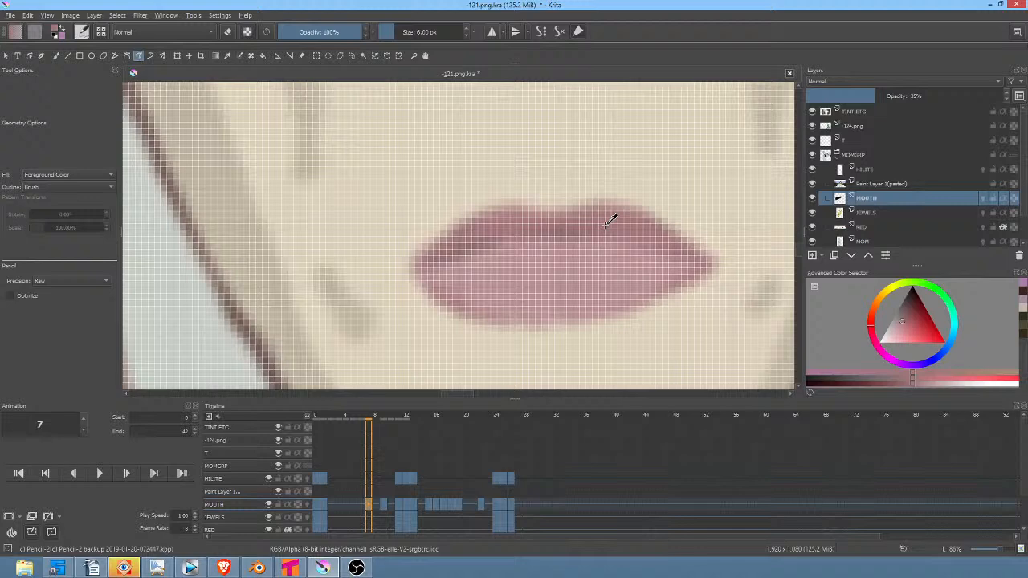
# Step: Hide the pasted reference layer, keeping MOUTH visible, and return to the woman's open mouth at frame 7
pyautogui.moveTo(581, 207); pyautogui.dragTo(489, 305)
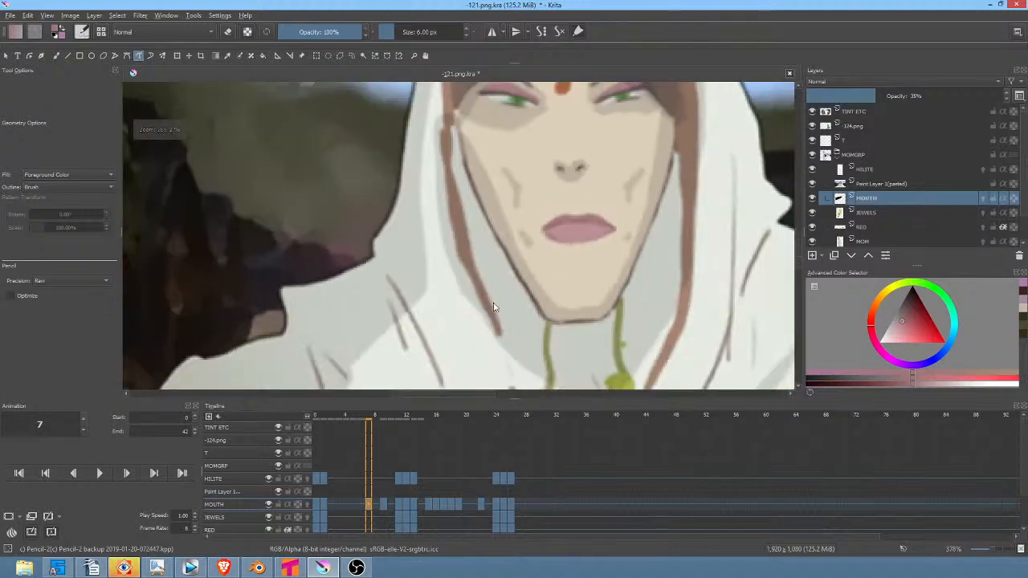
pyautogui.click(812, 198)
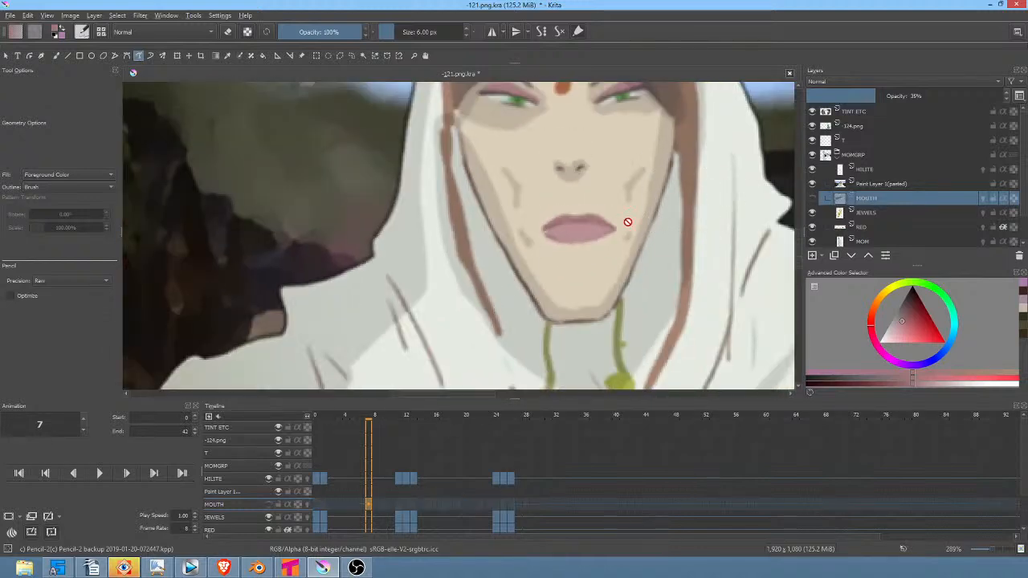
pyautogui.click(811, 198)
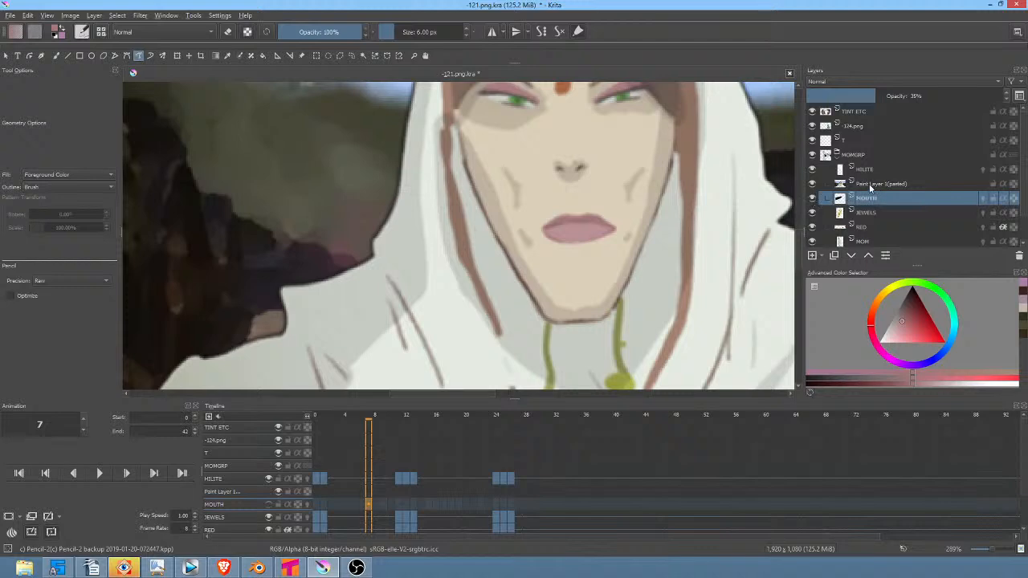
pyautogui.click(811, 184)
pyautogui.moveTo(400, 203)
pyautogui.mouseDown()
pyautogui.moveTo(568, 315)
pyautogui.moveTo(645, 348)
pyautogui.moveTo(606, 364)
pyautogui.mouseUp()
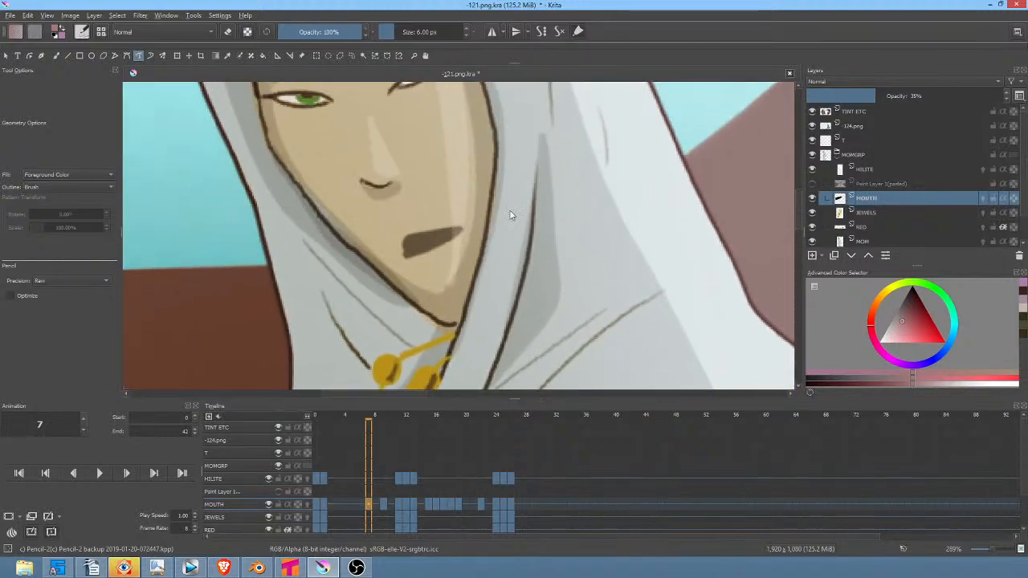
# Step: Try to paint a translucent reddish upper lip above and around the corner of the open mouth at frame 7
pyautogui.moveTo(511, 213)
pyautogui.mouseDown()
pyautogui.moveTo(542, 266)
pyautogui.moveTo(481, 278)
pyautogui.moveTo(535, 222)
pyautogui.mouseUp()
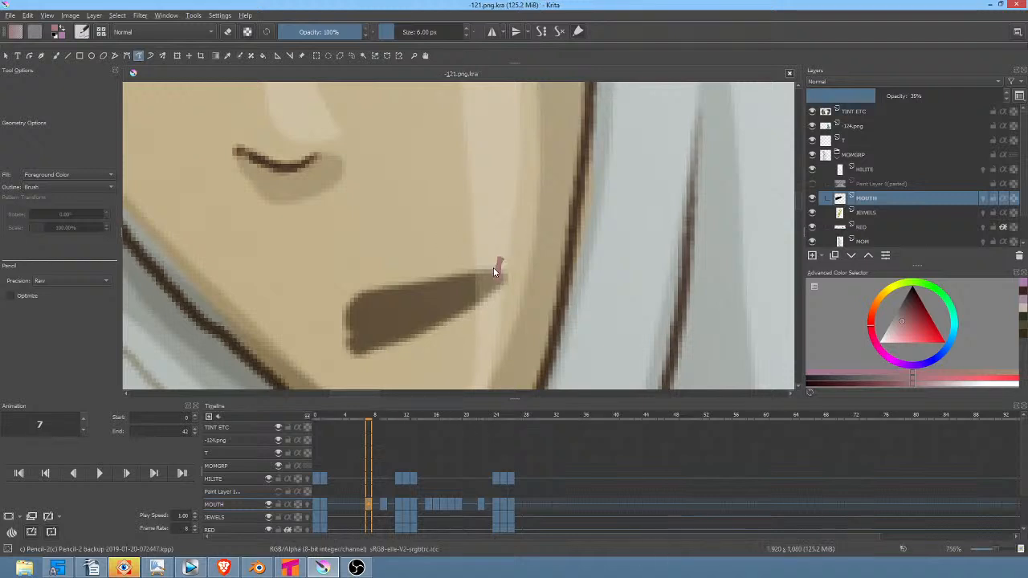
pyautogui.moveTo(494, 271)
pyautogui.mouseDown()
pyautogui.moveTo(383, 274)
pyautogui.moveTo(377, 290)
pyautogui.moveTo(502, 265)
pyautogui.mouseUp()
pyautogui.moveTo(341, 285)
pyautogui.mouseDown()
pyautogui.moveTo(332, 321)
pyautogui.moveTo(347, 351)
pyautogui.mouseUp()
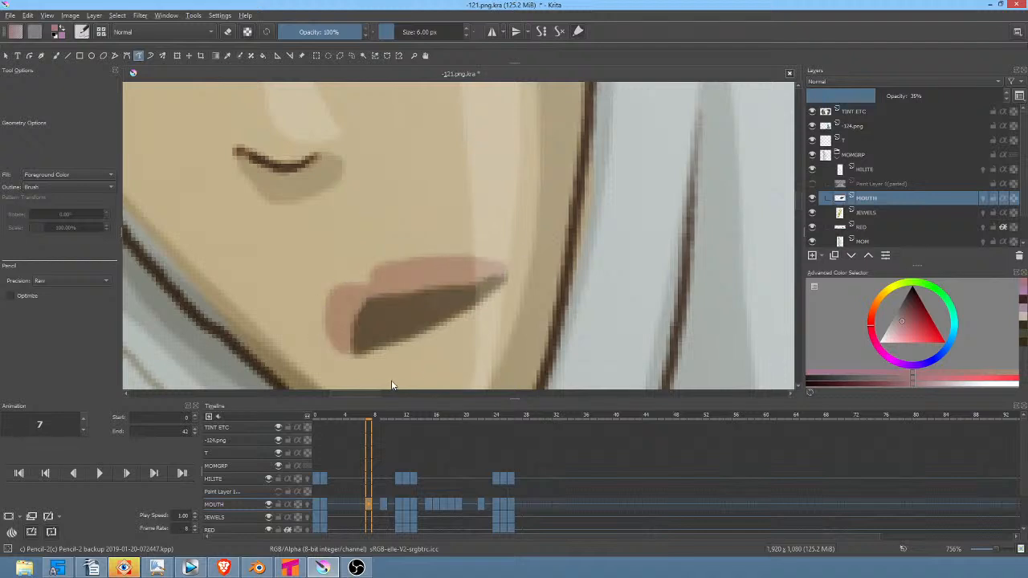
pyautogui.moveTo(456, 303); pyautogui.dragTo(425, 374)
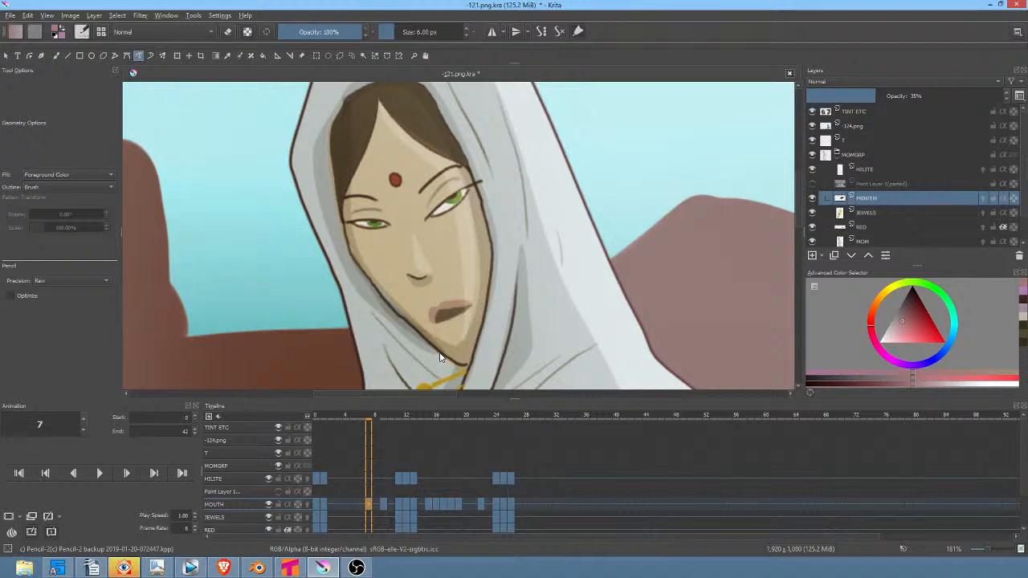
# Step: Undo the lip painted at frame 7 and the earlier lip strokes at frames 0 and 1
pyautogui.hotkey('ctrl', 'z')
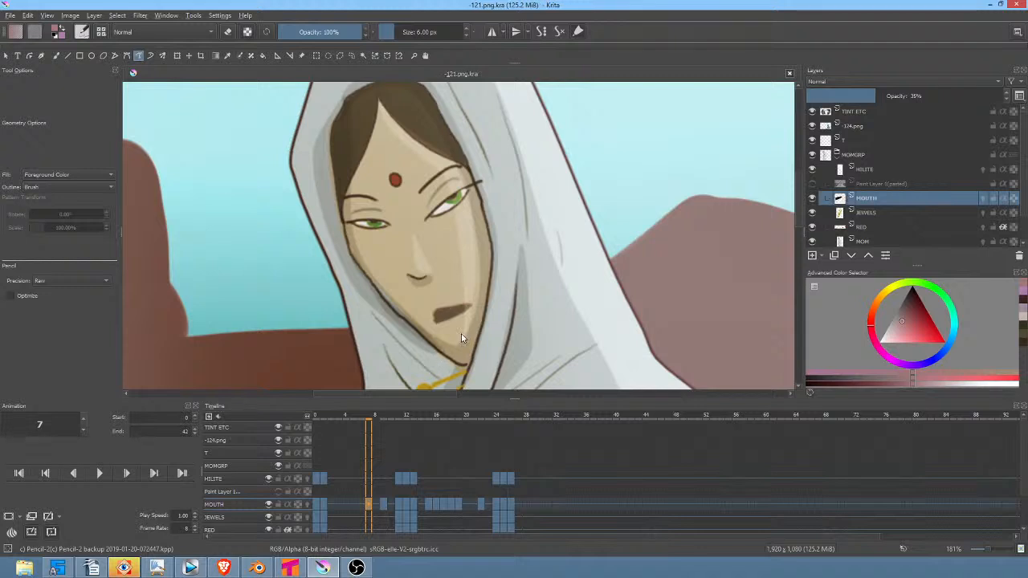
pyautogui.hotkey('ctrl', 'z')
pyautogui.hotkey('ctrl', 'z')
pyautogui.hotkey('ctrl', 'z')
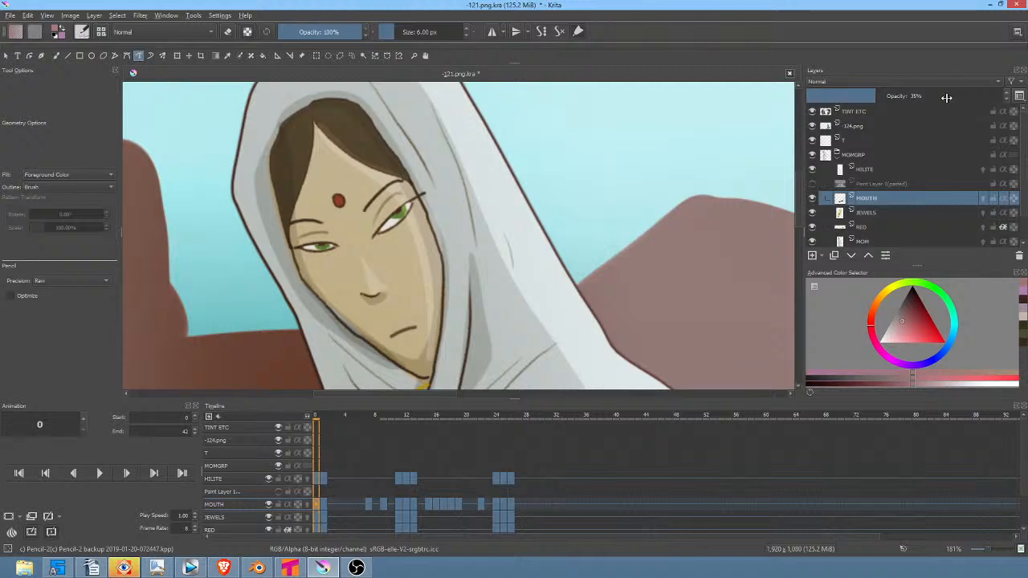
# Step: Set the MOUTH layer to 100% opacity and lighten its keyframes with a colour adjustment curve mapping input 0 to output 134
pyautogui.moveTo(880, 96); pyautogui.dragTo(1020, 105)
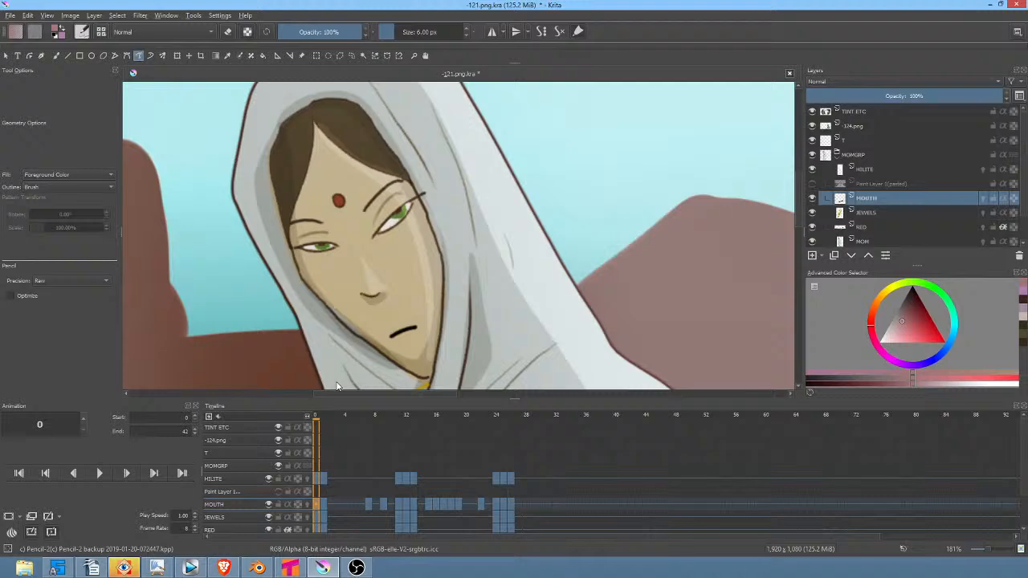
pyautogui.hotkey('ctrl', 'm')
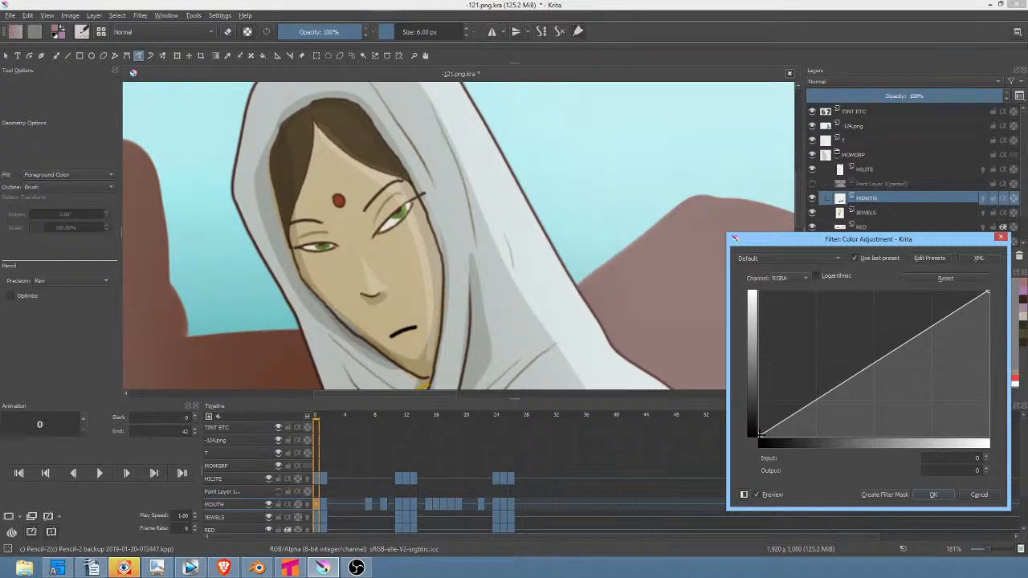
pyautogui.moveTo(759, 435); pyautogui.dragTo(729, 359)
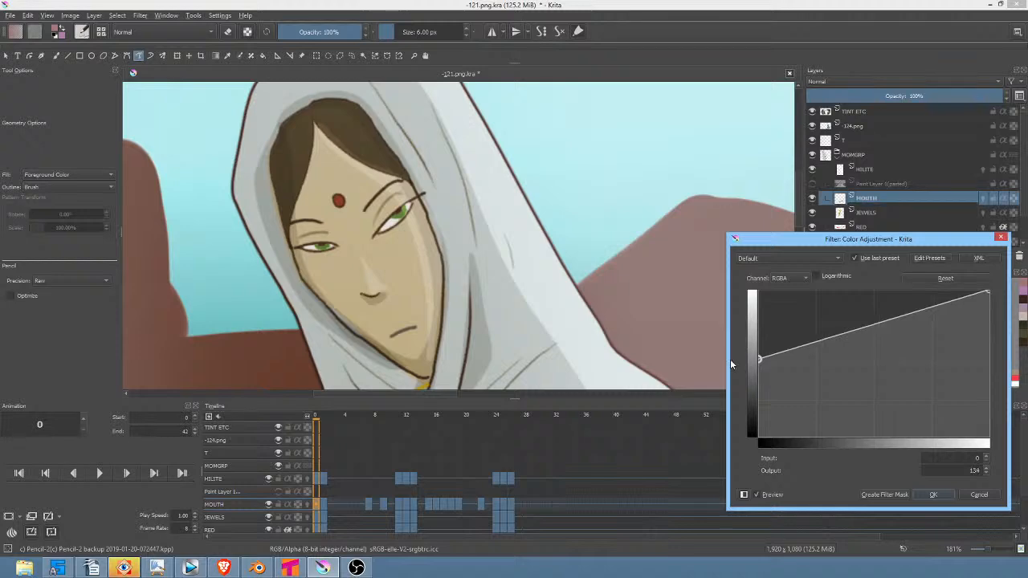
pyautogui.click(930, 495)
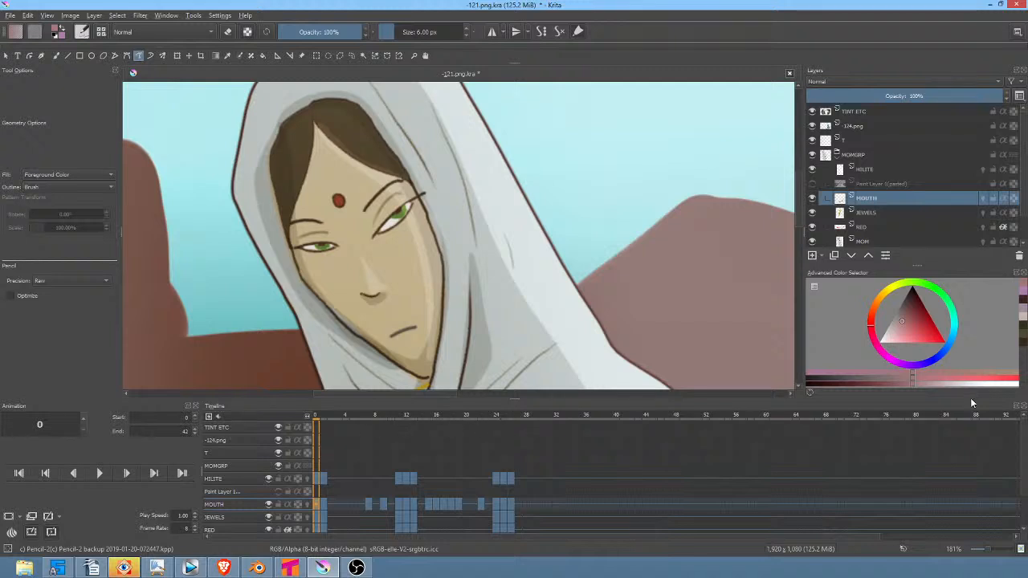
pyautogui.press('Right')
pyautogui.press('space')
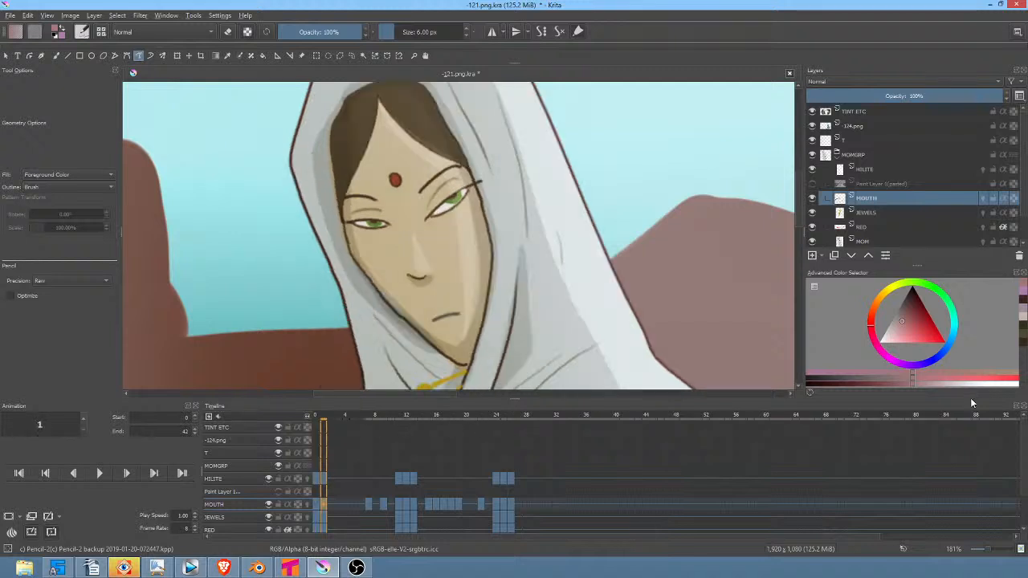
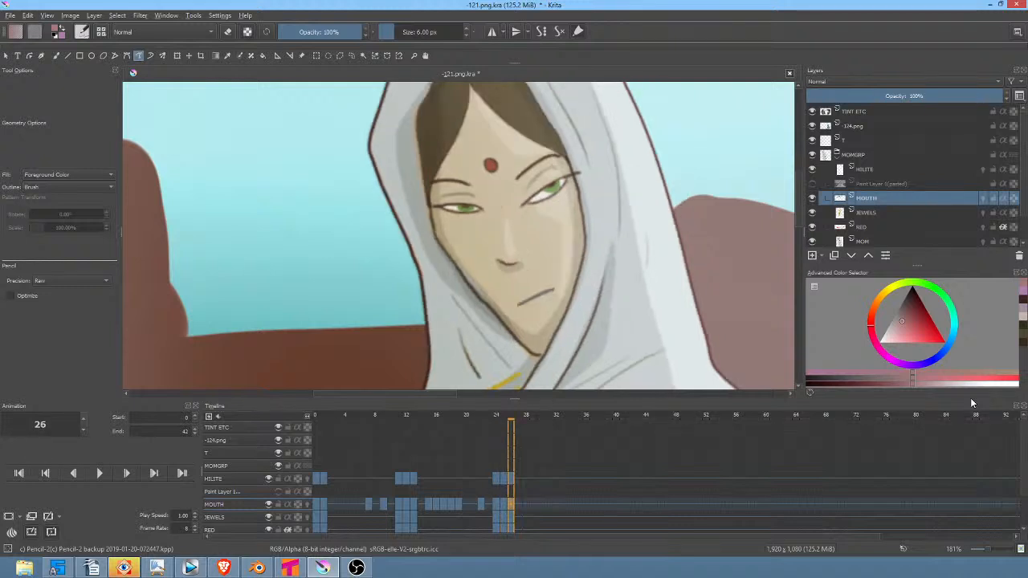
# Step: Save the file and paint a reddish upper lip over the closed mouth line at frame 0
pyautogui.click(316, 505)
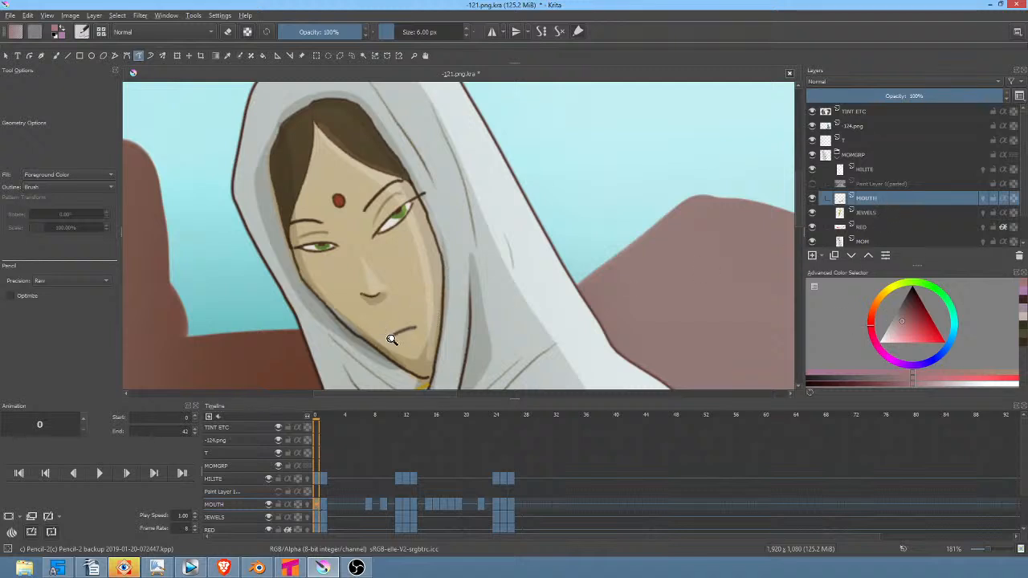
pyautogui.moveTo(385, 337); pyautogui.dragTo(480, 282)
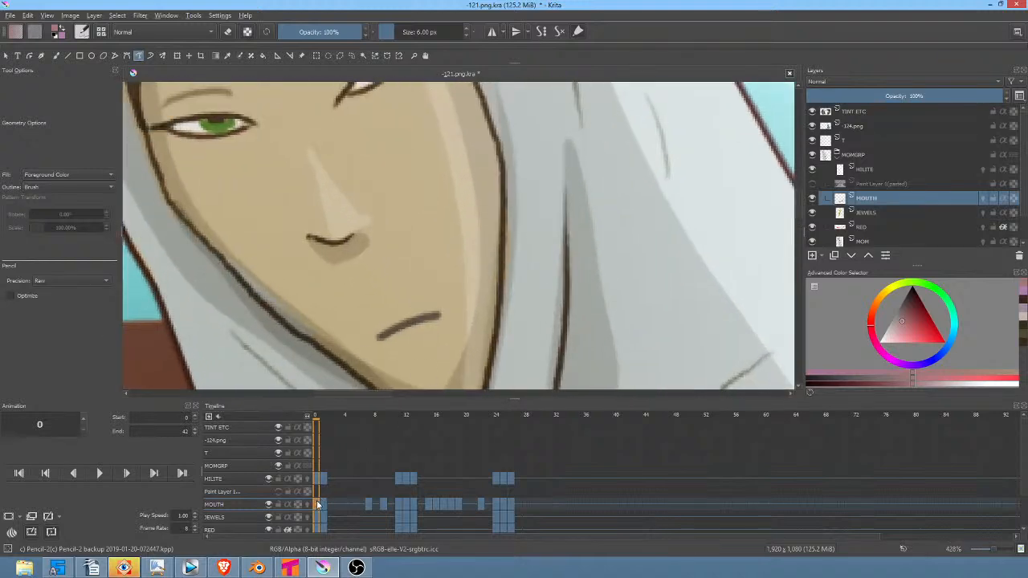
pyautogui.click(11, 15)
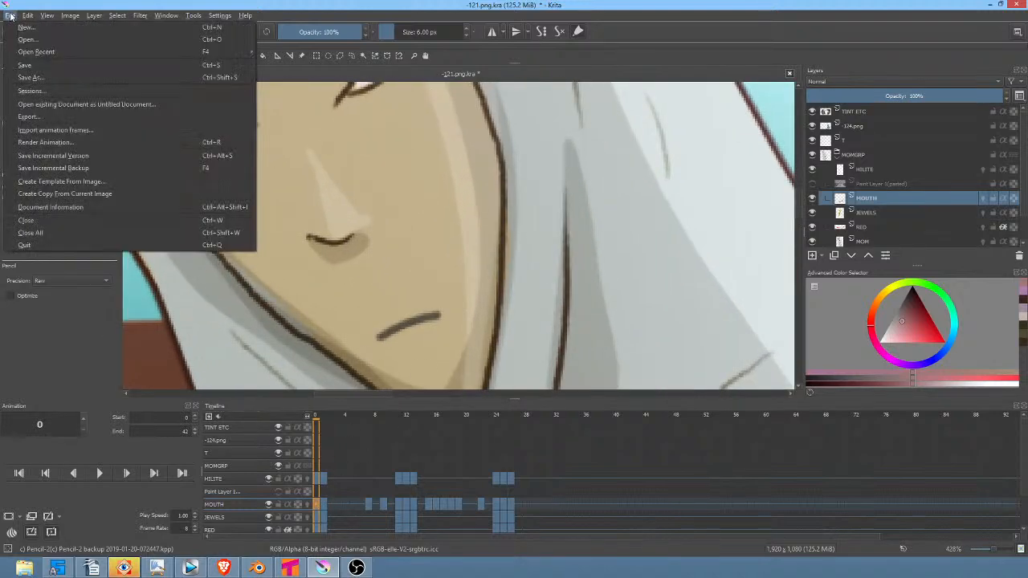
pyautogui.click(24, 65)
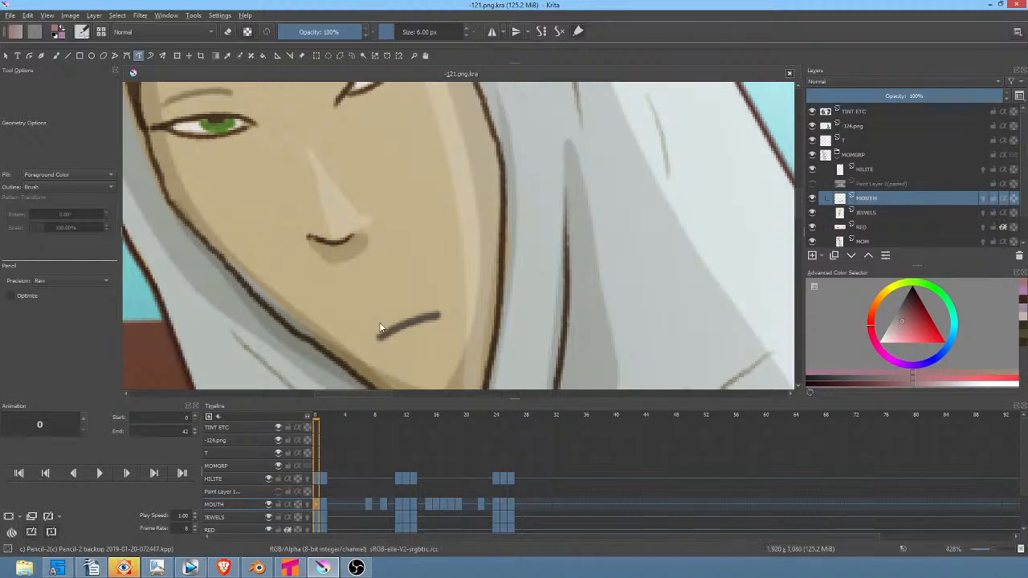
pyautogui.moveTo(375, 341); pyautogui.dragTo(439, 315)
pyautogui.moveTo(375, 333); pyautogui.dragTo(375, 334)
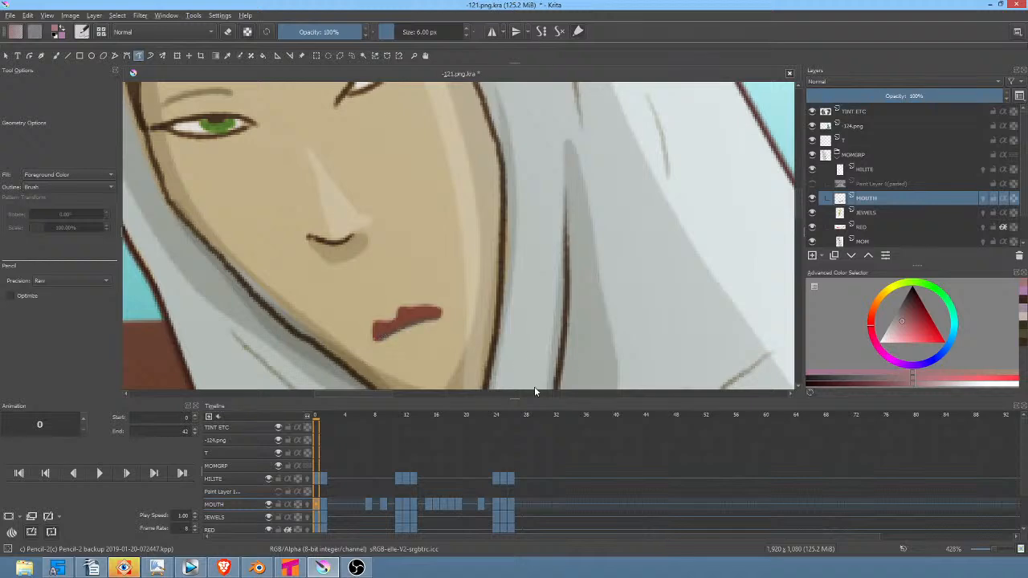
# Step: Examine the upper-lip shape and colour in the pasted reference frame, leaving that layer hidden
pyautogui.click(811, 184)
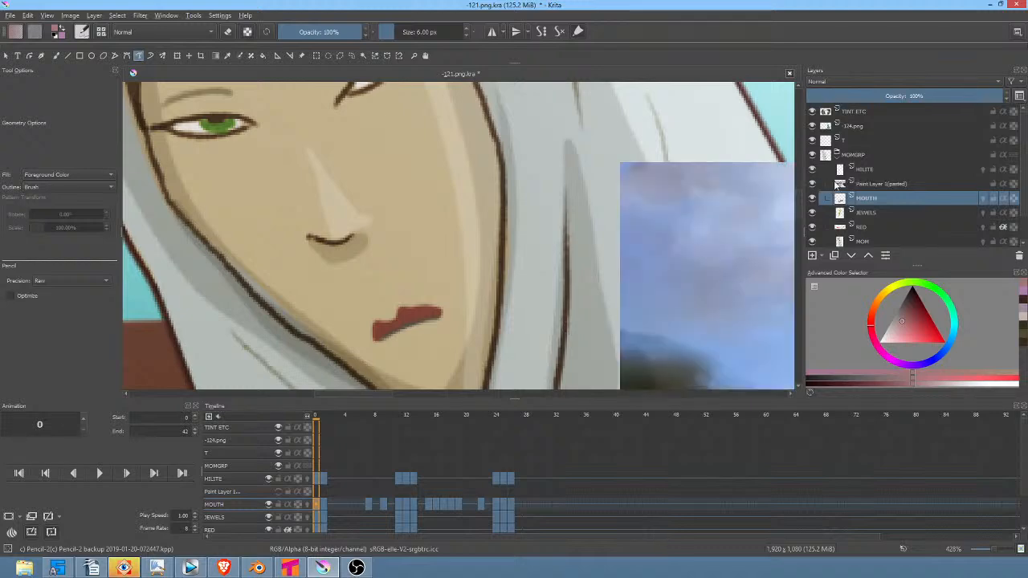
pyautogui.scroll(-5, 690, 288)
pyautogui.moveTo(729, 298); pyautogui.dragTo(487, 221)
pyautogui.scroll(6, 563, 270)
pyautogui.scroll(-3, 616, 275)
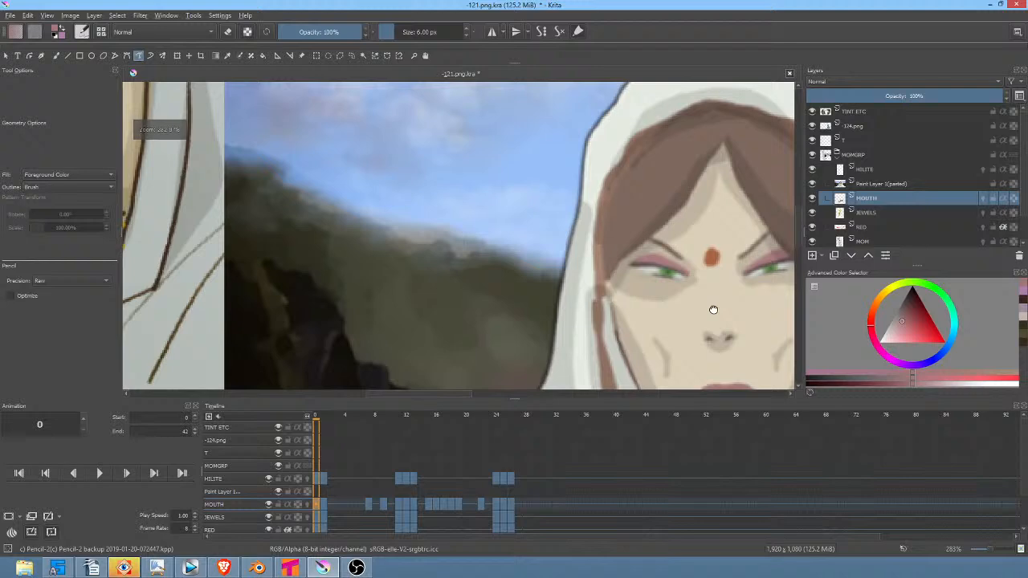
pyautogui.moveTo(712, 309); pyautogui.dragTo(632, 209)
pyautogui.scroll(4, 655, 285)
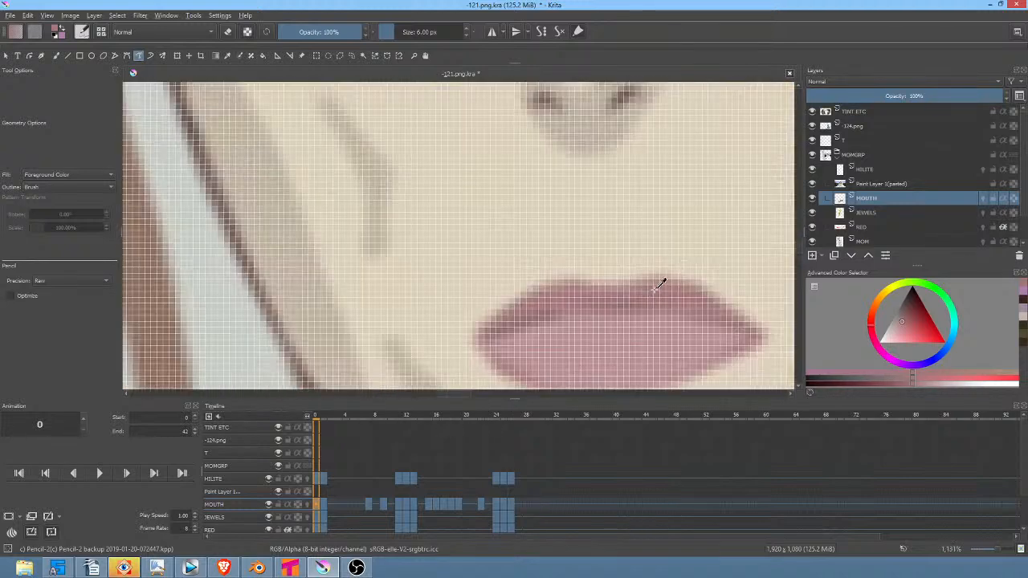
pyautogui.scroll(-6, 654, 290)
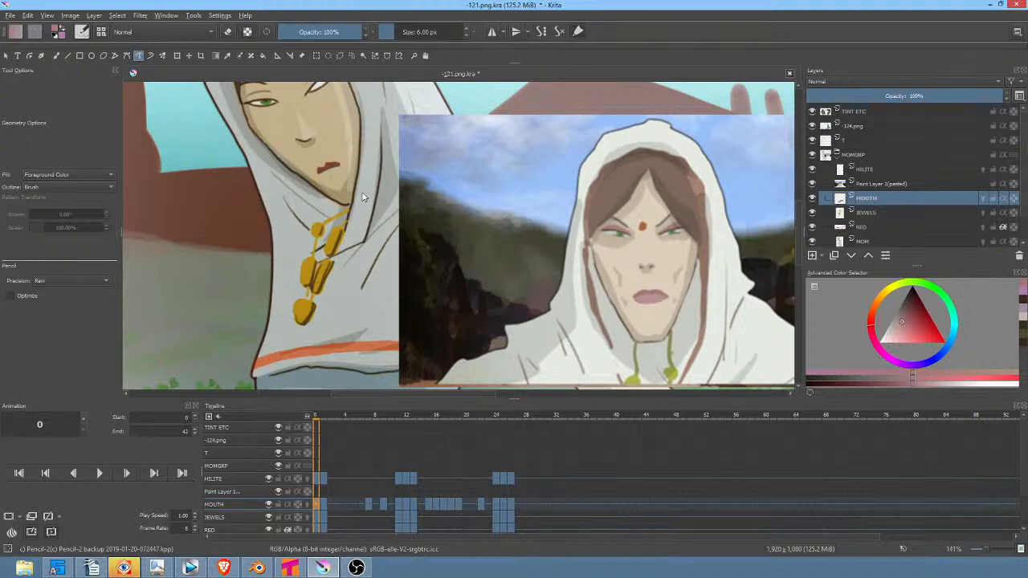
pyautogui.click(812, 183)
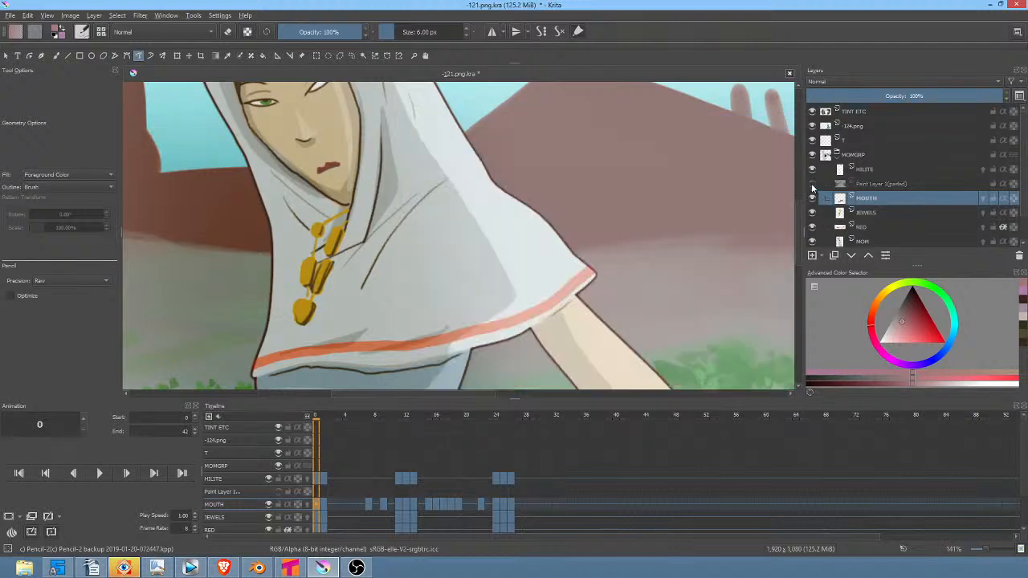
# Step: Taper the outer end of the frame 0 upper lip by erasing its top edge with the Freehand Path tool
pyautogui.moveTo(455, 202); pyautogui.dragTo(503, 243)
pyautogui.scroll(7, 424, 229)
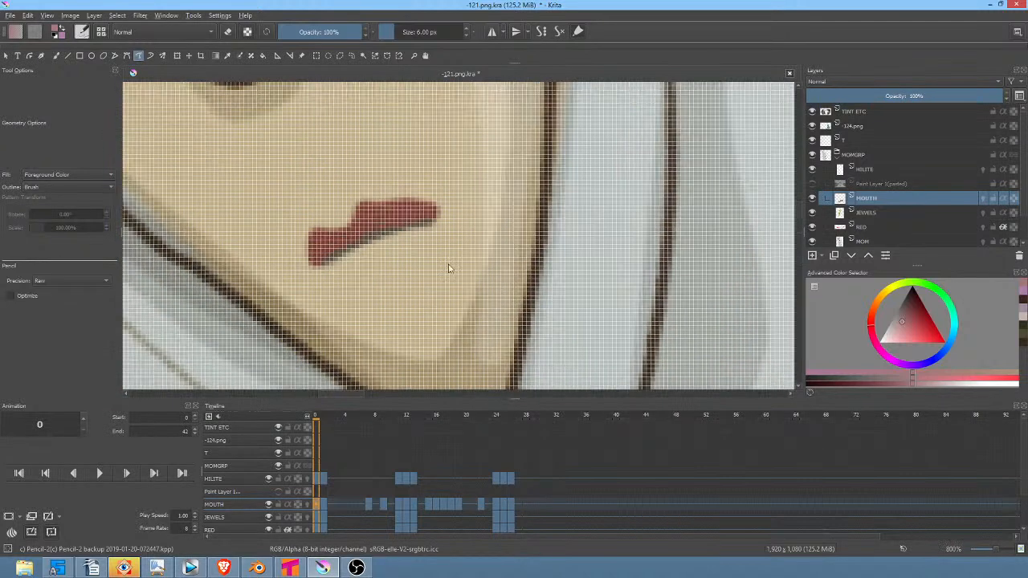
pyautogui.scroll(-3, 498, 289)
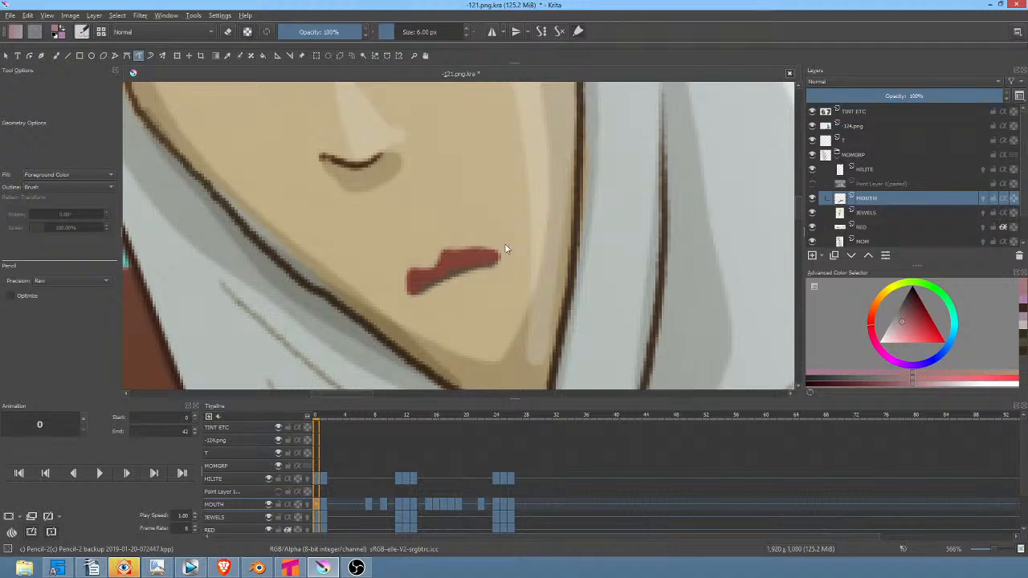
pyautogui.moveTo(483, 250); pyautogui.dragTo(515, 257)
pyautogui.hotkey('ctrl', 'z')
pyautogui.press('e')
pyautogui.moveTo(499, 256); pyautogui.dragTo(501, 255)
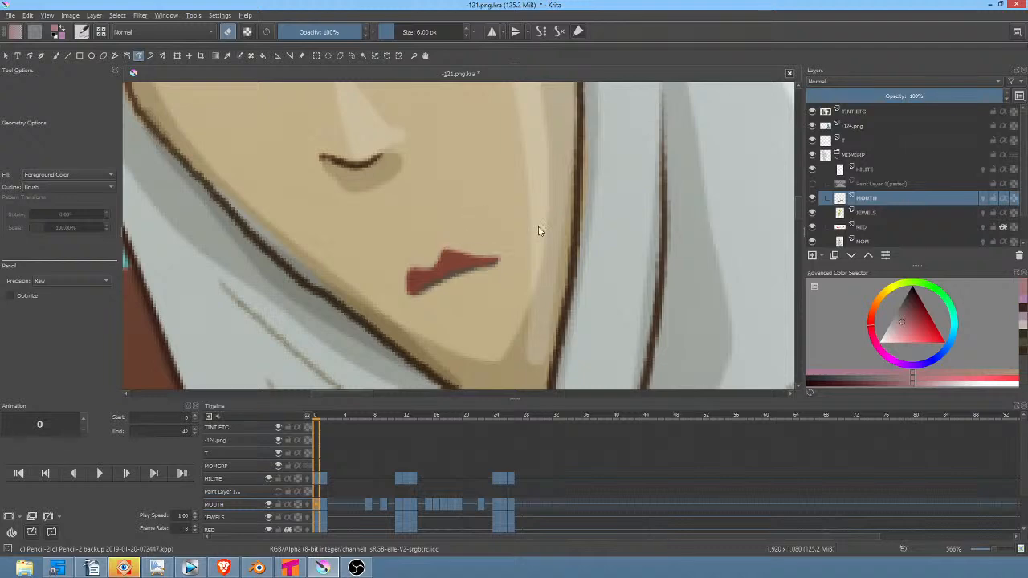
# Step: Paint a matching pointed reddish upper lip over the mouth line on the MOUTH layer at frame 1
pyautogui.click(325, 503)
pyautogui.press('e')
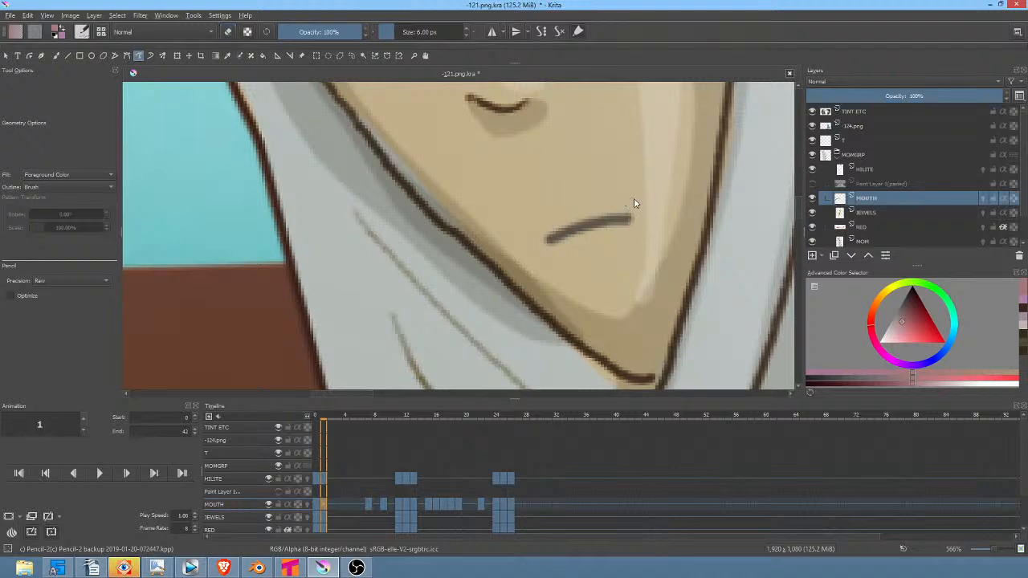
pyautogui.moveTo(633, 217)
pyautogui.mouseDown()
pyautogui.moveTo(579, 204)
pyautogui.moveTo(574, 226)
pyautogui.moveTo(560, 218)
pyautogui.moveTo(551, 238)
pyautogui.moveTo(635, 202)
pyautogui.mouseUp()
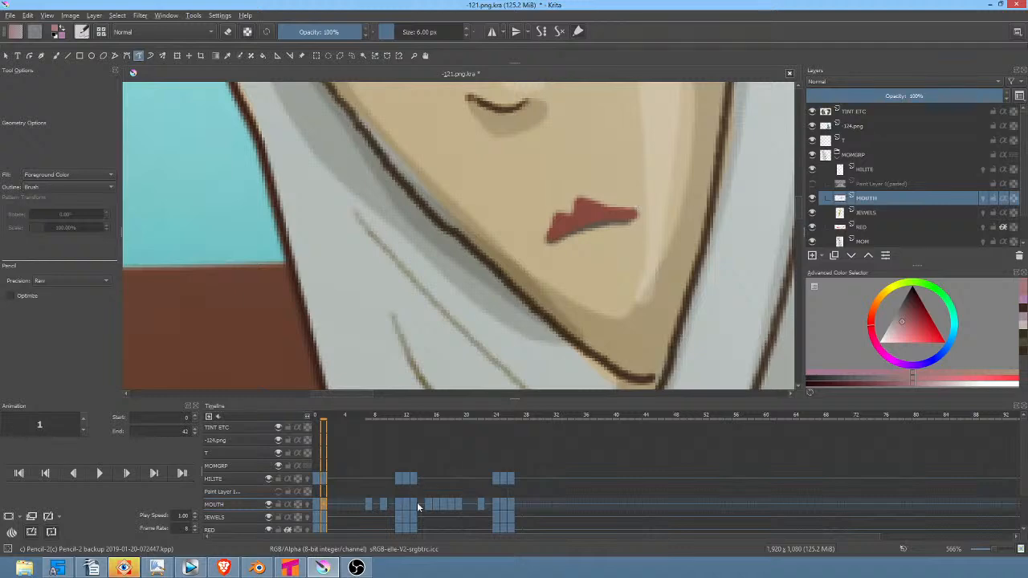
# Step: Compare the painted lips between frames 0 and 1, and move on to the open mouth at frame 7
pyautogui.press('Left')
pyautogui.scroll(-3, 509, 285)
pyautogui.moveTo(509, 285); pyautogui.dragTo(481, 293)
pyautogui.press('Right')
pyautogui.press('Left')
pyautogui.press('Right')
pyautogui.press('Right')
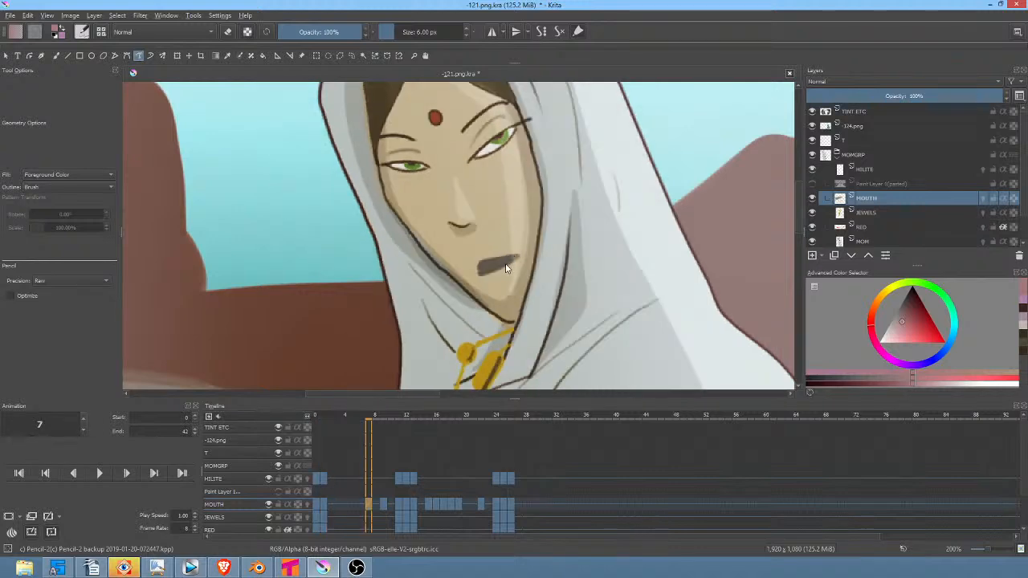
# Step: Paint a pointed reddish upper lip around the open mouth's top edge on the MOUTH layer at frame 7
pyautogui.moveTo(492, 275); pyautogui.dragTo(562, 214)
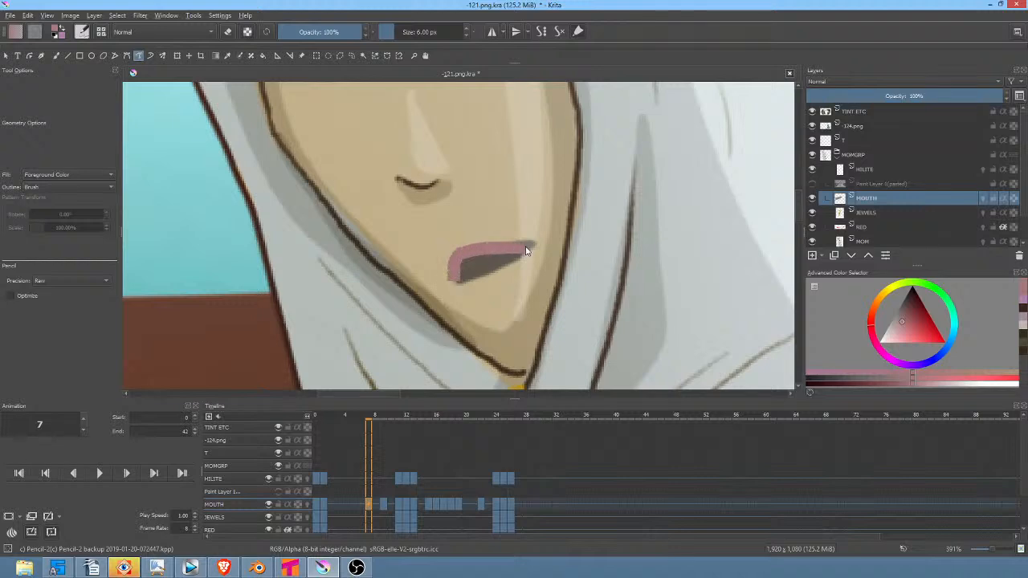
pyautogui.moveTo(534, 243); pyautogui.dragTo(517, 247)
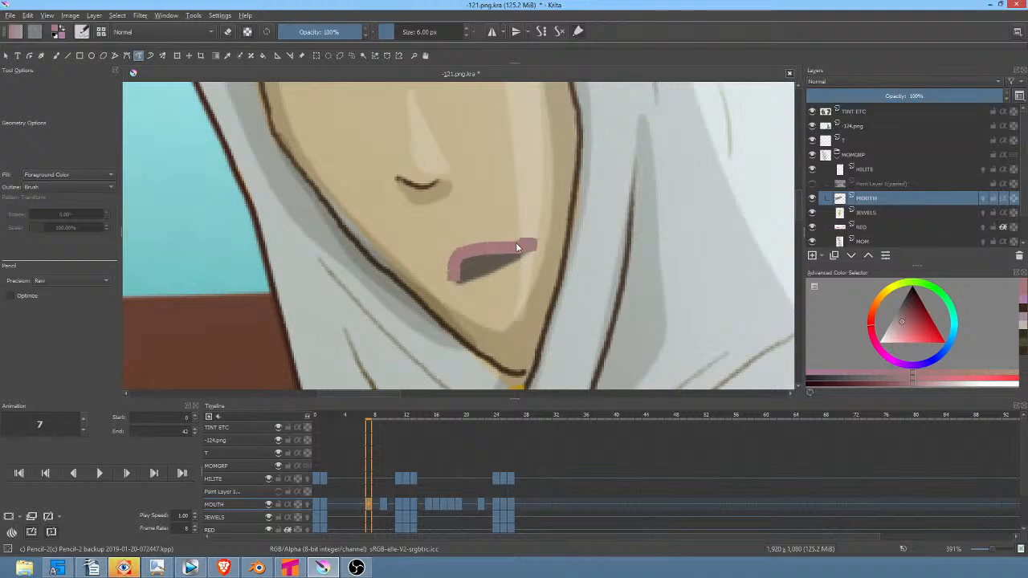
pyautogui.doubleClick(444, 254)
pyautogui.moveTo(444, 252); pyautogui.dragTo(455, 280)
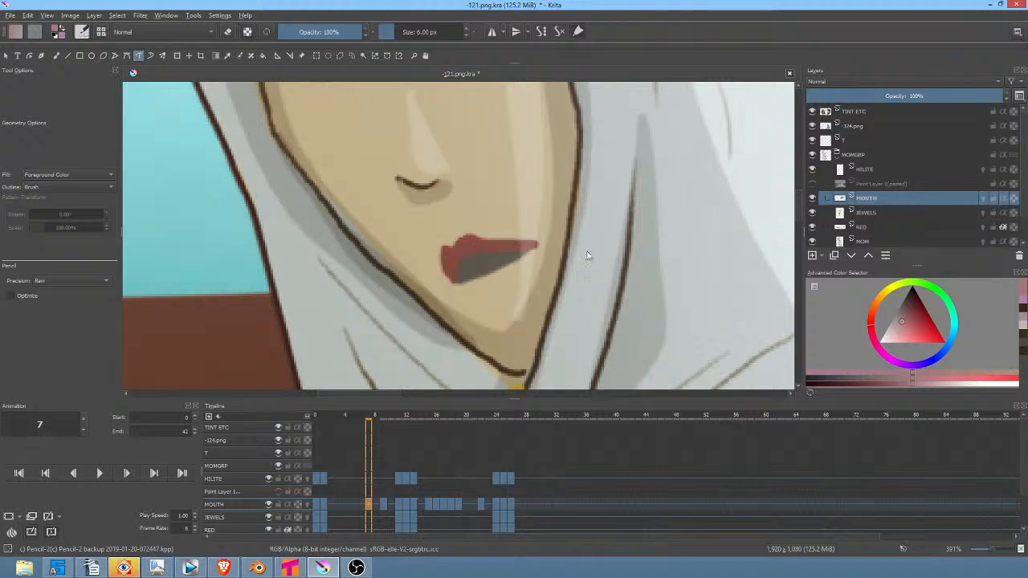
pyautogui.moveTo(561, 222); pyautogui.dragTo(556, 268)
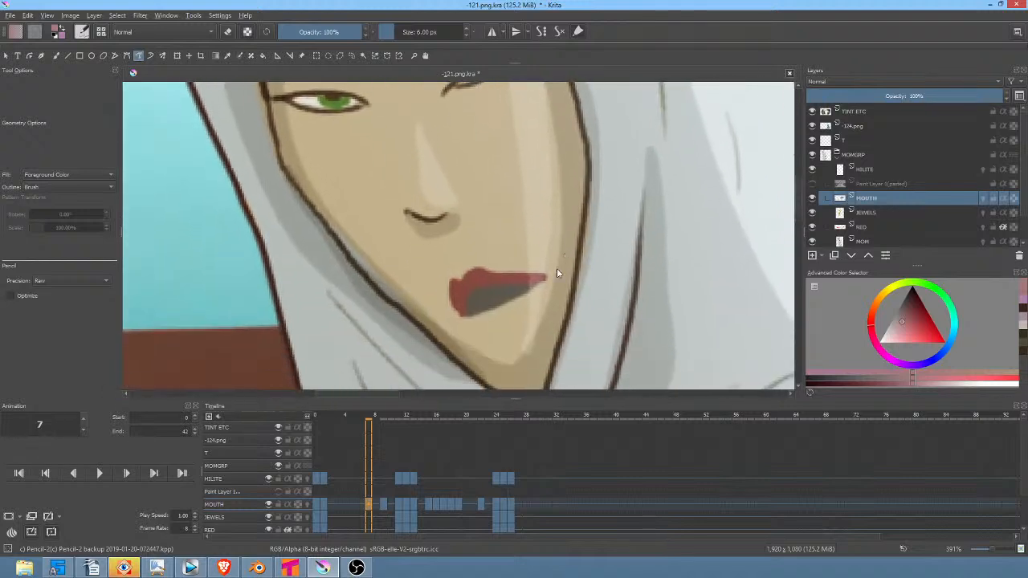
# Step: Paint a pointed reddish upper lip over the wide-open mouth on the MOUTH layer at frame 9
pyautogui.click(384, 503)
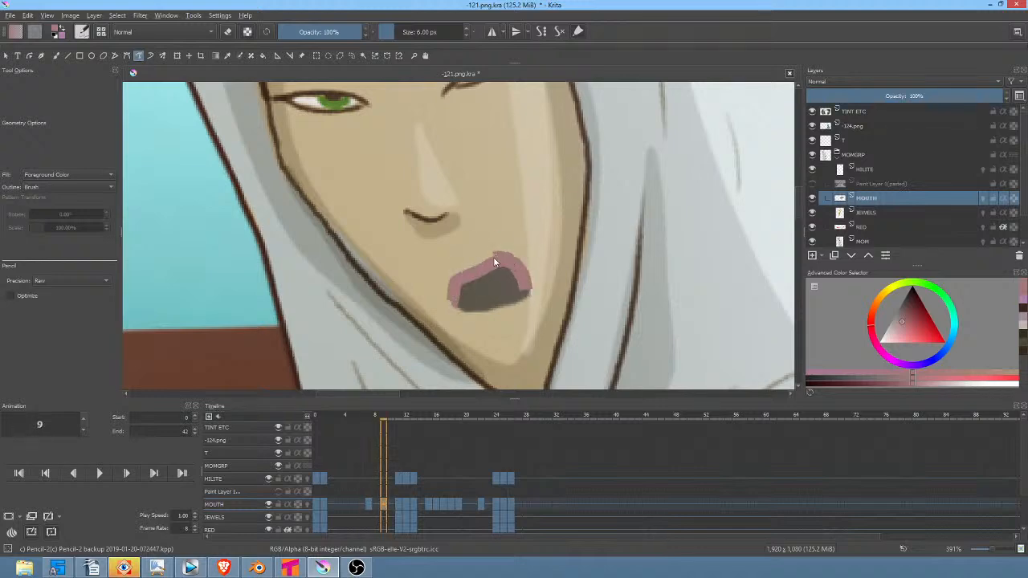
pyautogui.moveTo(491, 255)
pyautogui.mouseDown()
pyautogui.moveTo(451, 285)
pyautogui.moveTo(453, 297)
pyautogui.mouseUp()
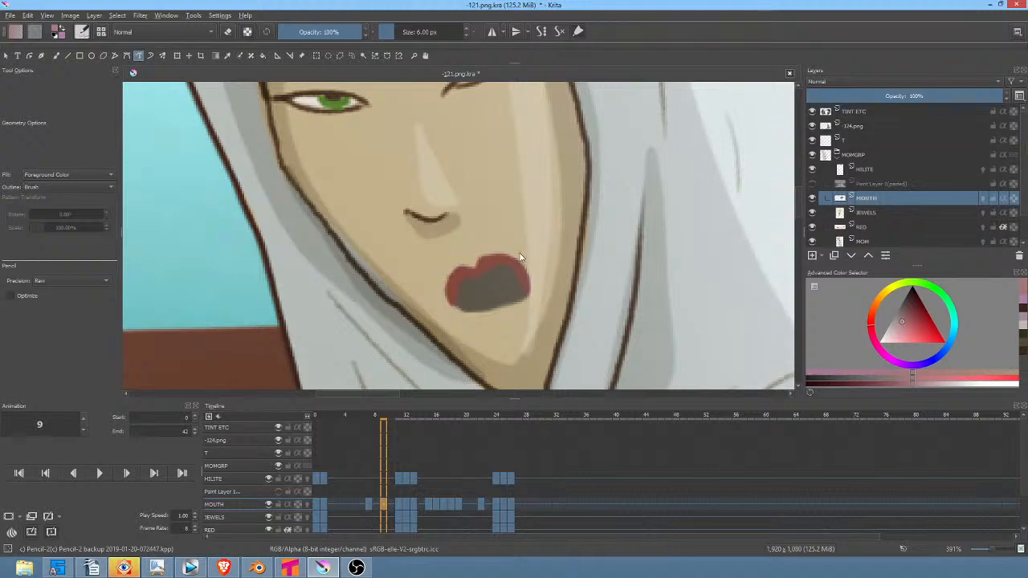
pyautogui.moveTo(518, 274); pyautogui.dragTo(522, 273)
# Step: Paint a two-peaked reddish upper lip along the top of the mouth at MOUTH frame 11
pyautogui.click(398, 504)
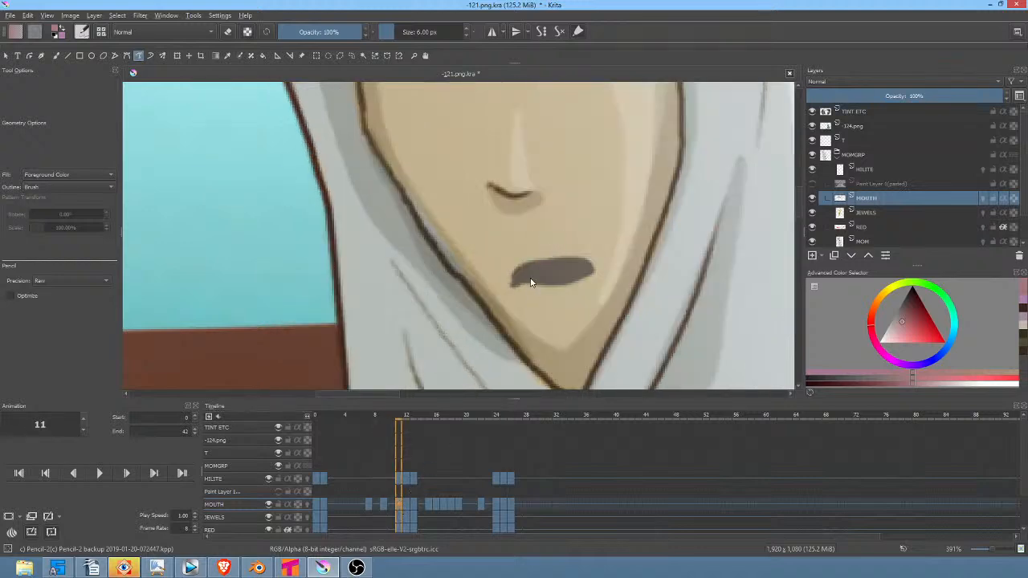
pyautogui.moveTo(515, 279); pyautogui.dragTo(514, 276)
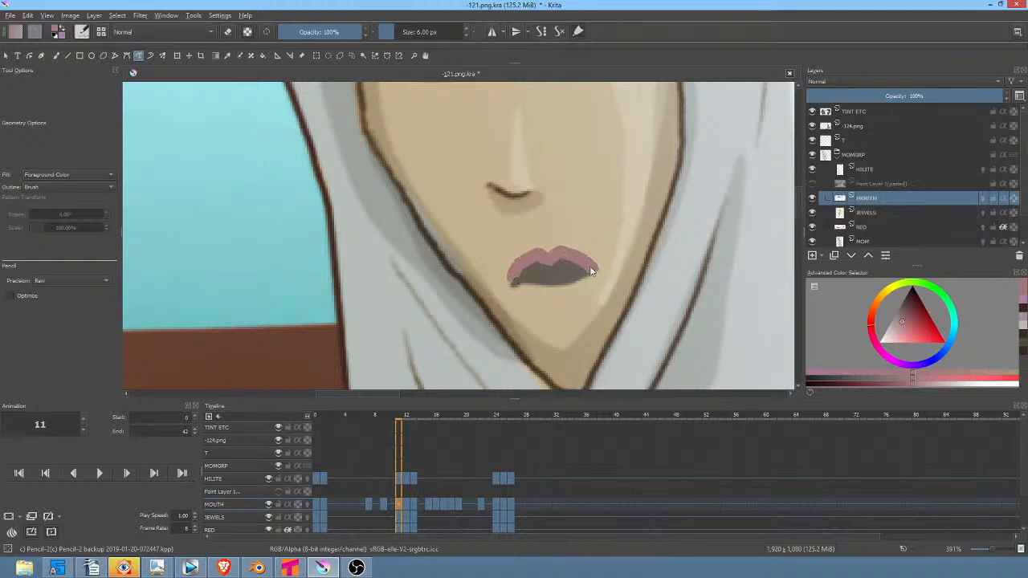
pyautogui.moveTo(518, 275); pyautogui.dragTo(523, 269)
# Step: Paint a matching reddish upper lip over the mouth at MOUTH frame 12, using frame 11 as the guide, and go to frame 13
pyautogui.click(408, 504)
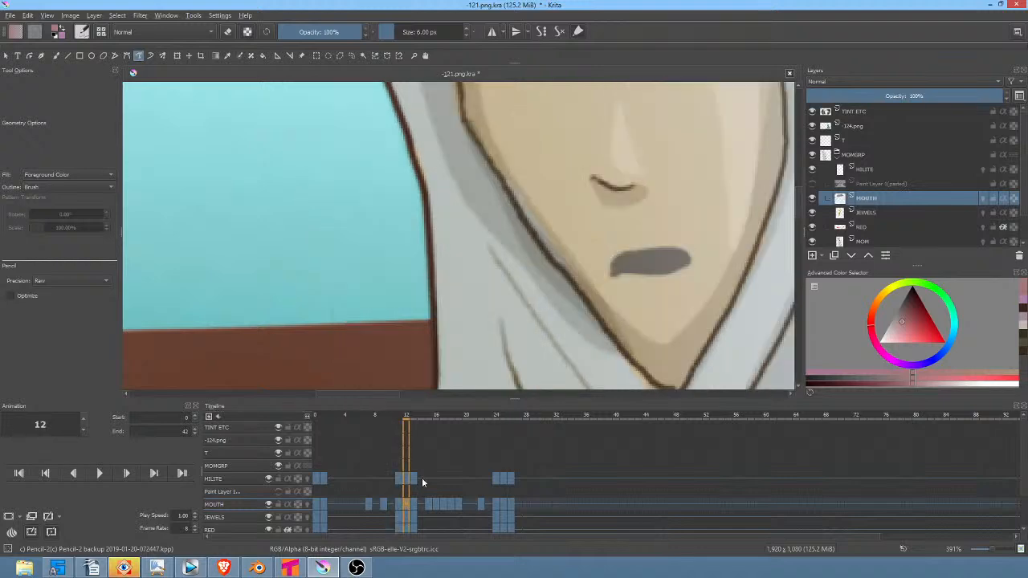
pyautogui.moveTo(652, 266); pyautogui.dragTo(548, 274)
pyautogui.click(399, 504)
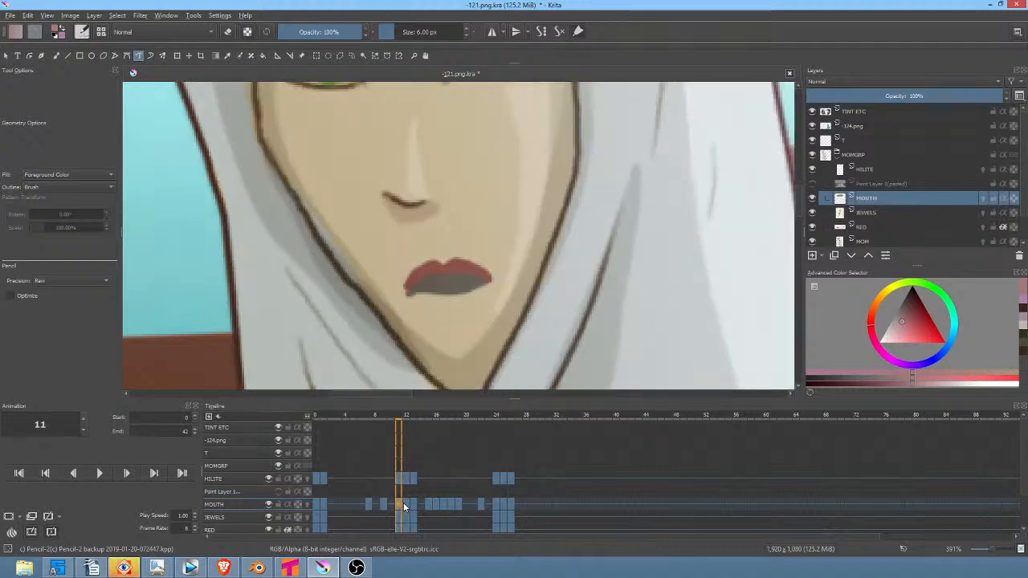
pyautogui.click(405, 504)
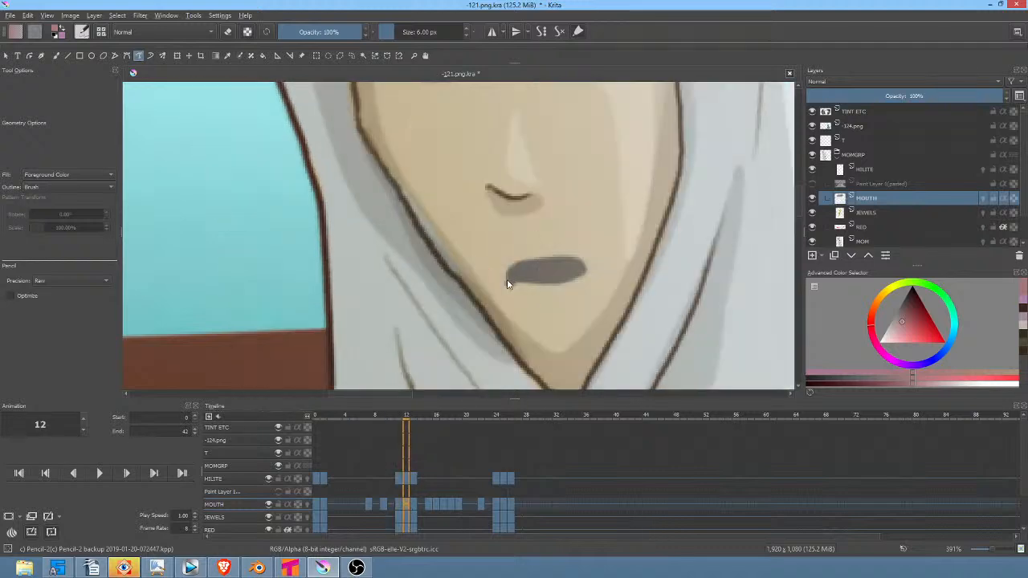
pyautogui.moveTo(509, 280)
pyautogui.mouseDown()
pyautogui.moveTo(558, 252)
pyautogui.moveTo(587, 271)
pyautogui.moveTo(560, 261)
pyautogui.moveTo(508, 281)
pyautogui.moveTo(561, 278)
pyautogui.moveTo(571, 257)
pyautogui.moveTo(592, 251)
pyautogui.moveTo(604, 283)
pyautogui.moveTo(568, 272)
pyautogui.mouseUp()
pyautogui.click(414, 503)
# Step: Paint an arched two-peaked reddish upper lip around the squarish open mouth at MOUTH frame 15
pyautogui.click(428, 504)
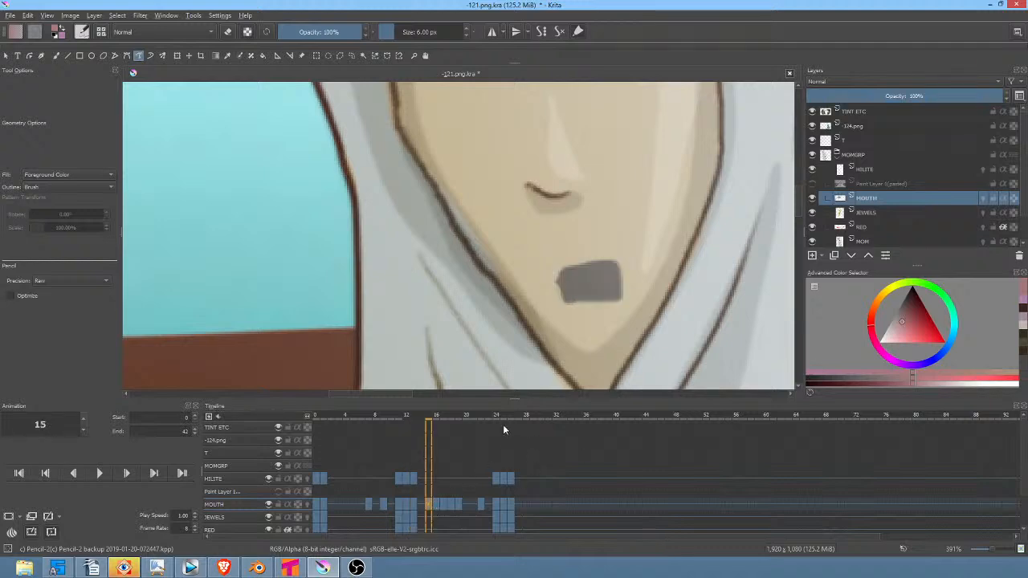
pyautogui.click(438, 503)
pyautogui.click(444, 503)
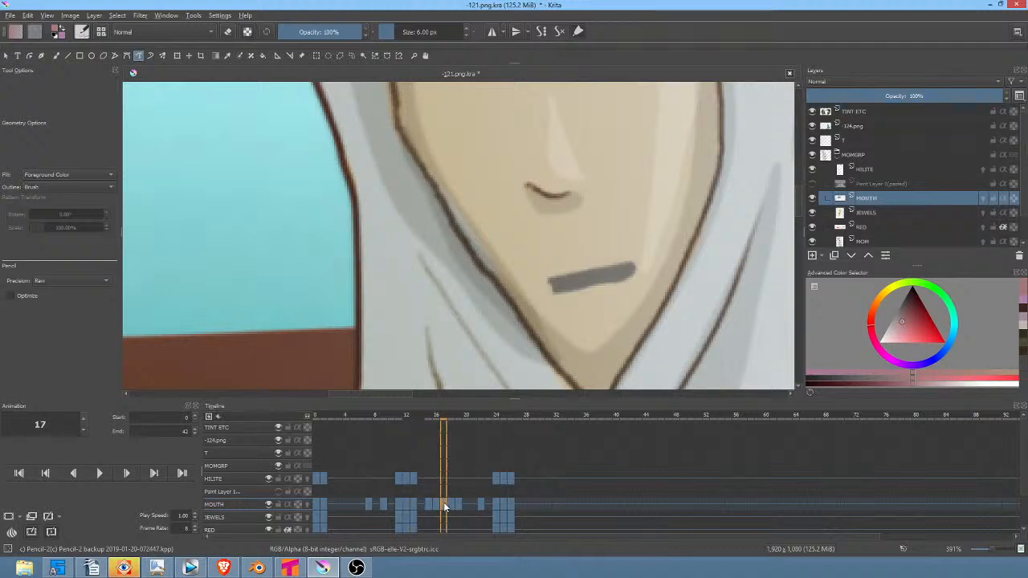
pyautogui.click(431, 503)
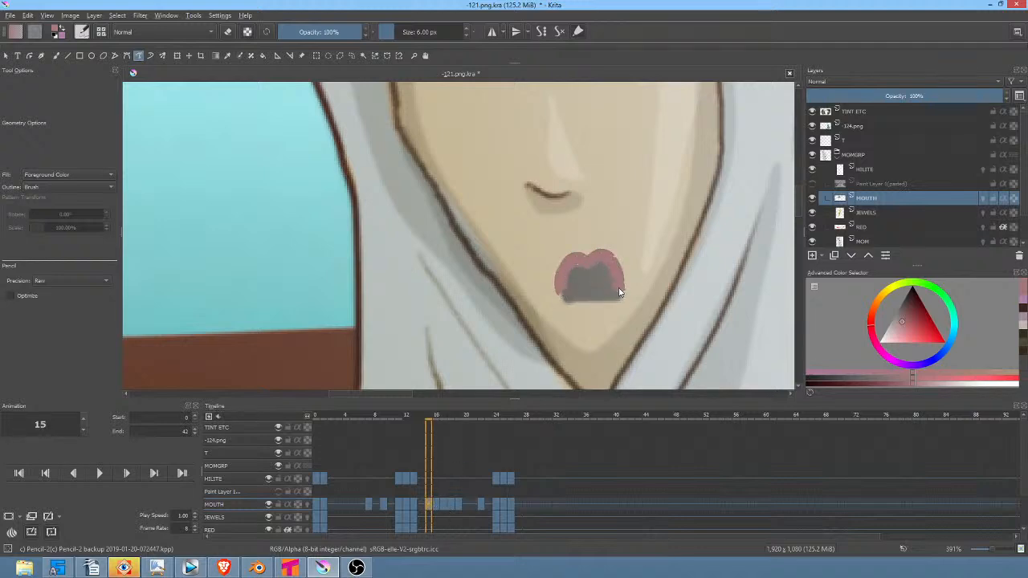
pyautogui.moveTo(563, 292); pyautogui.dragTo(562, 292)
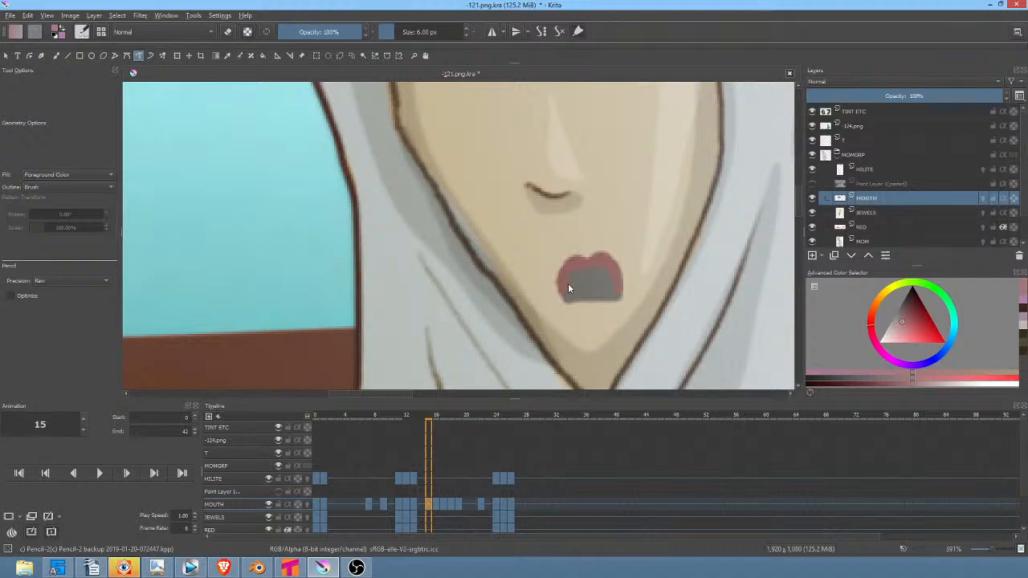
# Step: Compare the mouths at frames 15 and 16, and remove the redundant MOUTH keyframe at frame 16
pyautogui.click(435, 505)
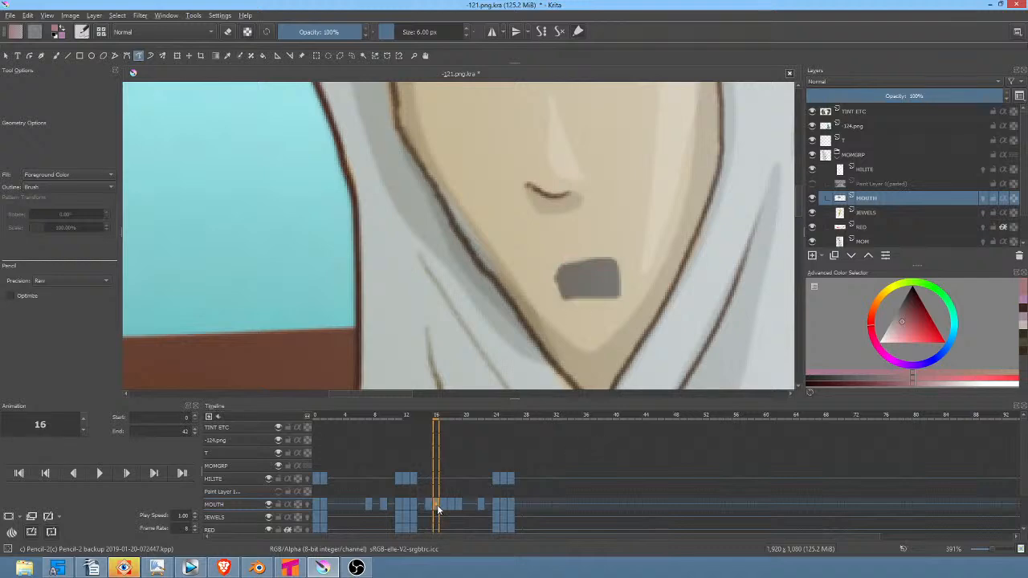
pyautogui.scroll(-5, 608, 349)
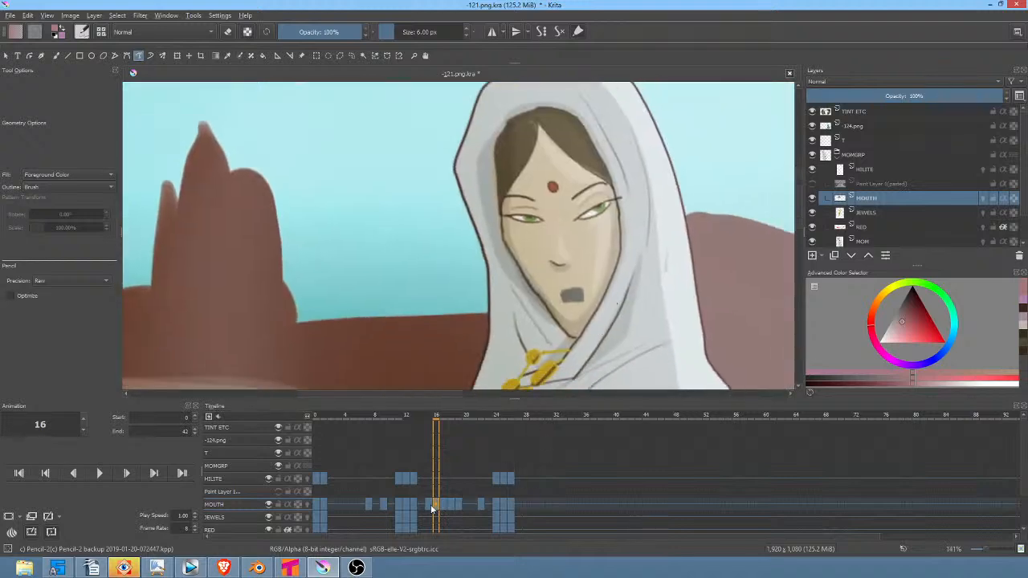
pyautogui.click(430, 504)
pyautogui.click(437, 504)
pyautogui.click(444, 505)
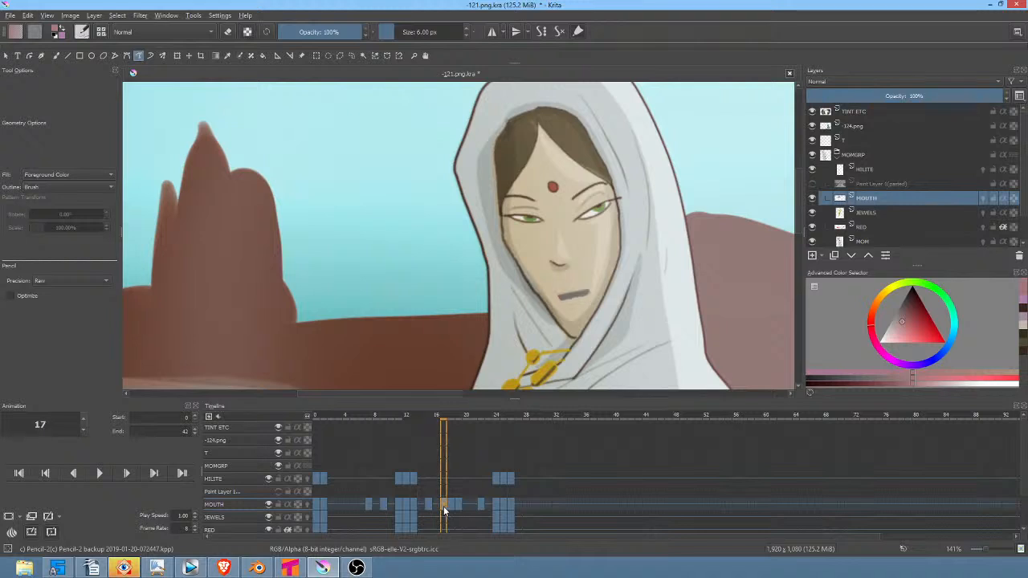
# Step: Remove the near-identical MOUTH keyframe at frame 18 and check the sequence across frames 15, 17 and 19
pyautogui.click(451, 505)
pyautogui.click(459, 504)
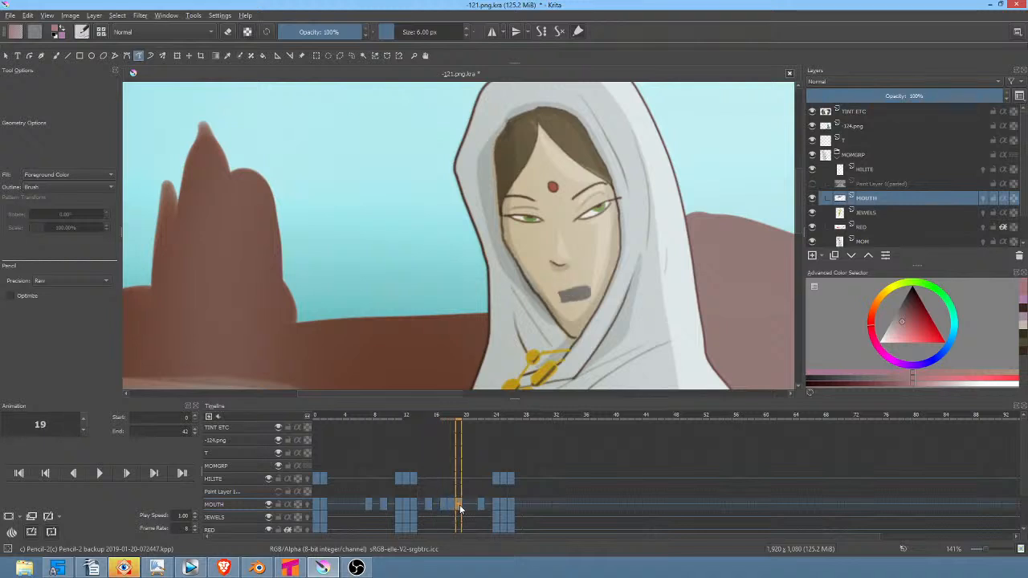
pyautogui.click(452, 504)
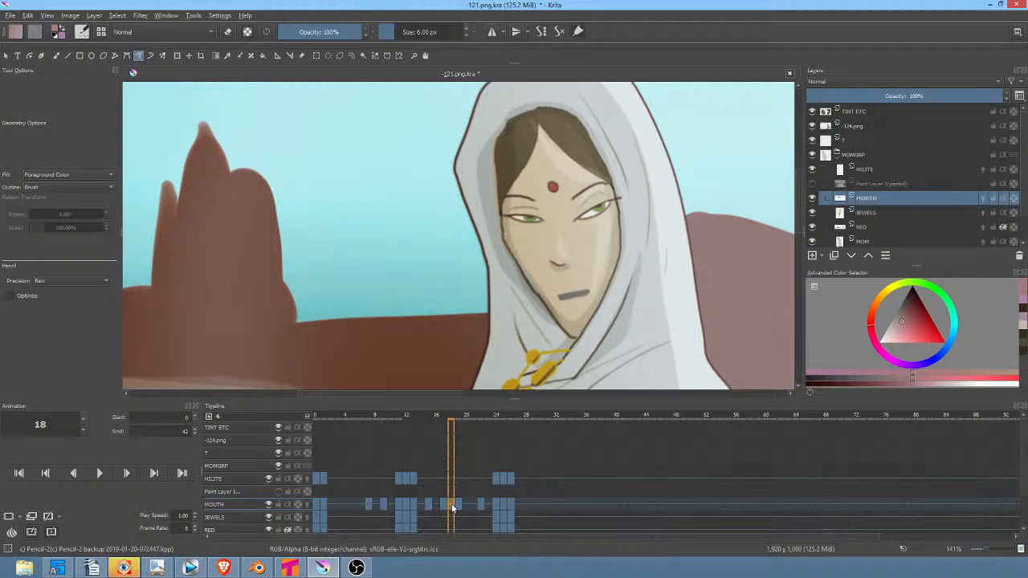
pyautogui.click(460, 504)
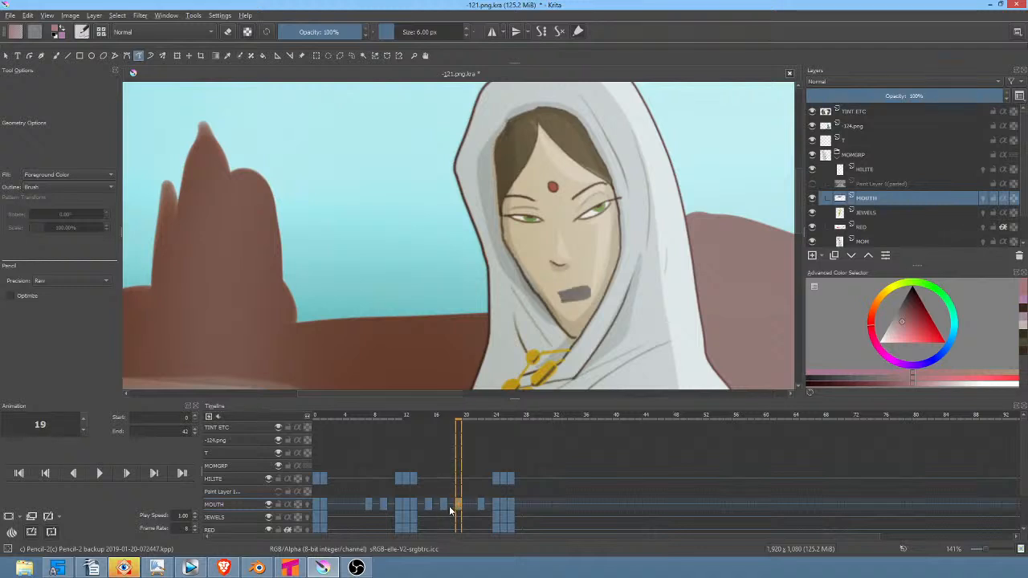
pyautogui.click(444, 504)
pyautogui.click(428, 504)
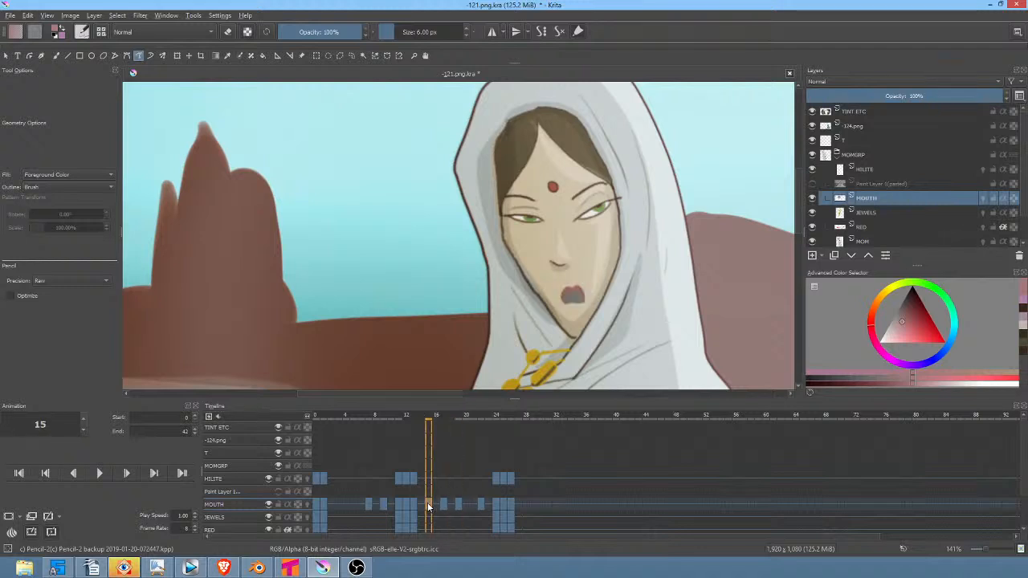
# Step: Paint a reddish upper lip over the narrow slanted mouth at MOUTH frame 17 and taper its outer end by erasing the top edge
pyautogui.click(444, 504)
pyautogui.scroll(5, 613, 314)
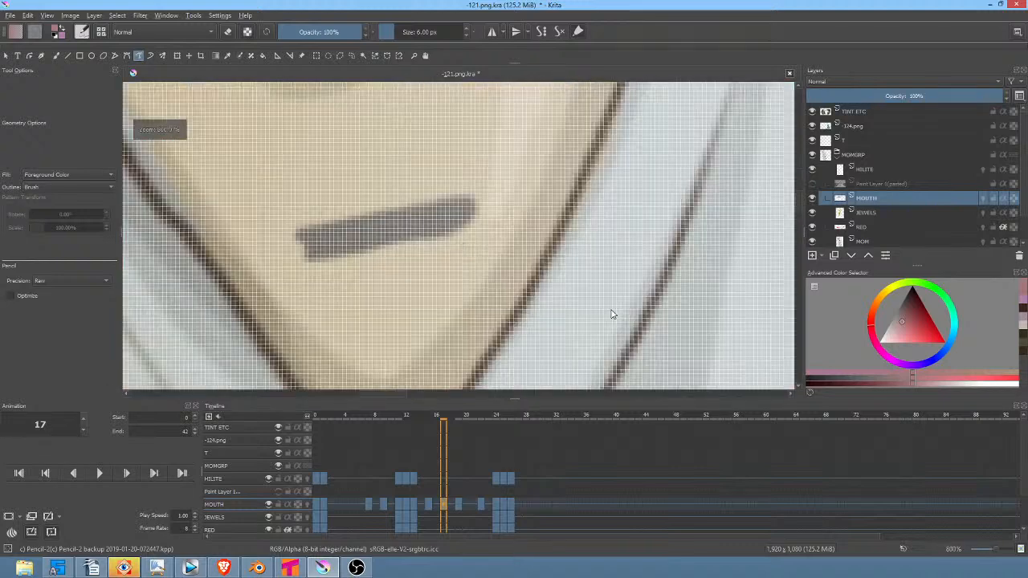
pyautogui.moveTo(303, 239)
pyautogui.mouseDown()
pyautogui.moveTo(329, 217)
pyautogui.moveTo(361, 224)
pyautogui.moveTo(390, 201)
pyautogui.moveTo(472, 218)
pyautogui.moveTo(382, 212)
pyautogui.moveTo(302, 238)
pyautogui.mouseUp()
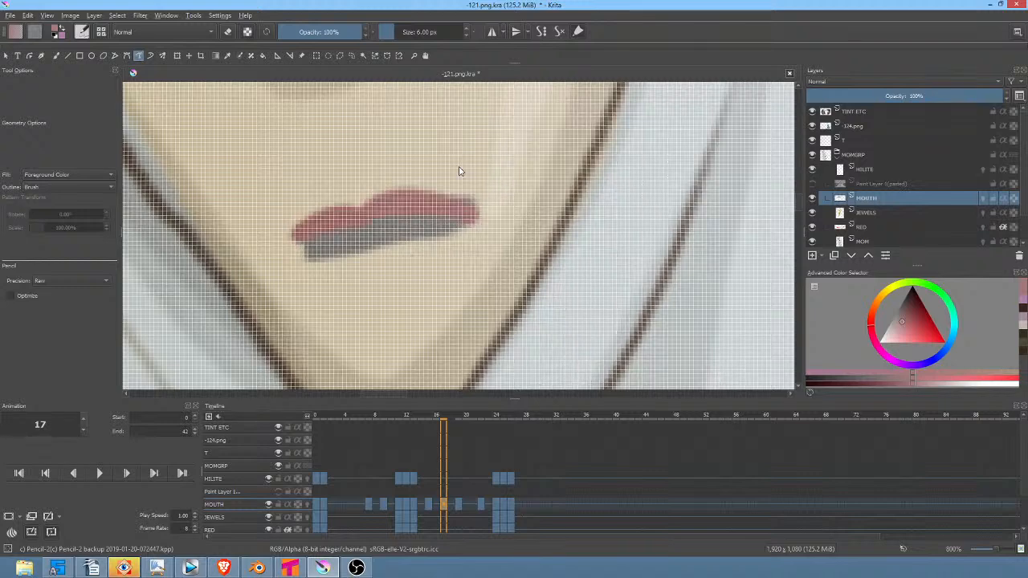
pyautogui.press('e')
pyautogui.moveTo(464, 177)
pyautogui.mouseDown()
pyautogui.moveTo(449, 190)
pyautogui.moveTo(477, 200)
pyautogui.mouseUp()
pyautogui.press('e')
pyautogui.scroll(-3, 479, 199)
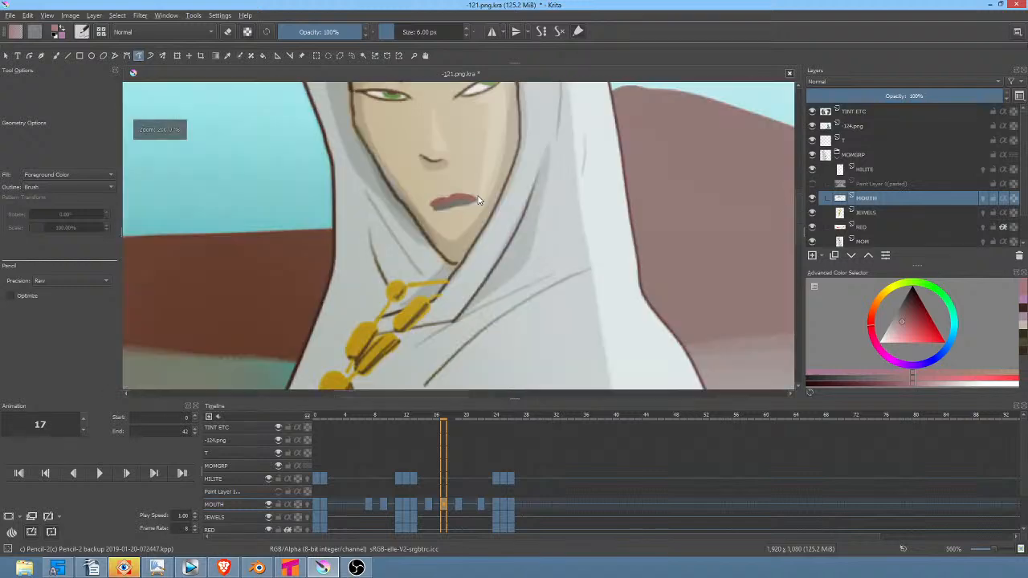
# Step: Review the lips at frames 15 and 17, and paint a matching two-peaked reddish upper lip on the open mouth at MOUTH frame 19
pyautogui.click(460, 504)
pyautogui.click(430, 505)
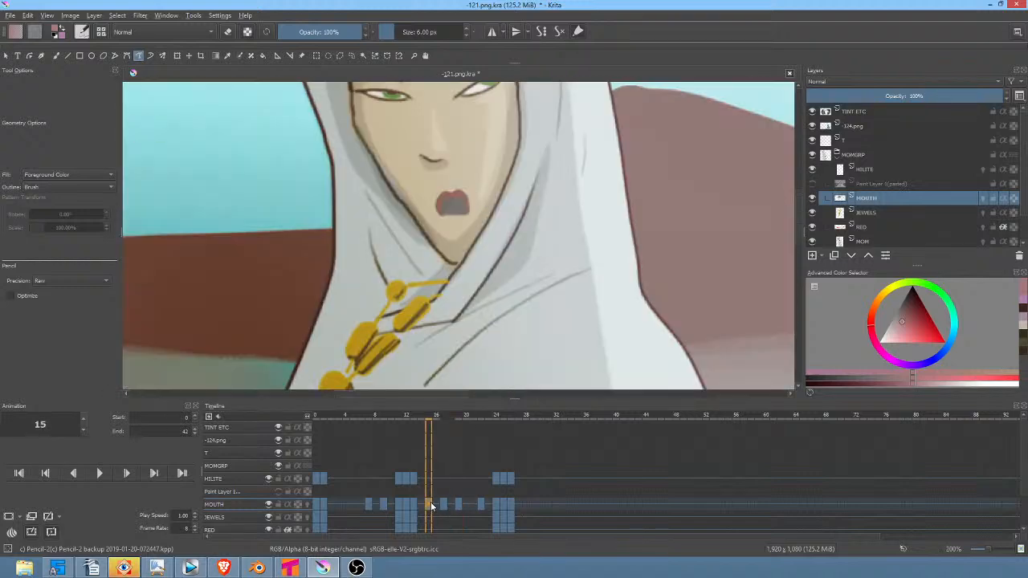
pyautogui.click(446, 506)
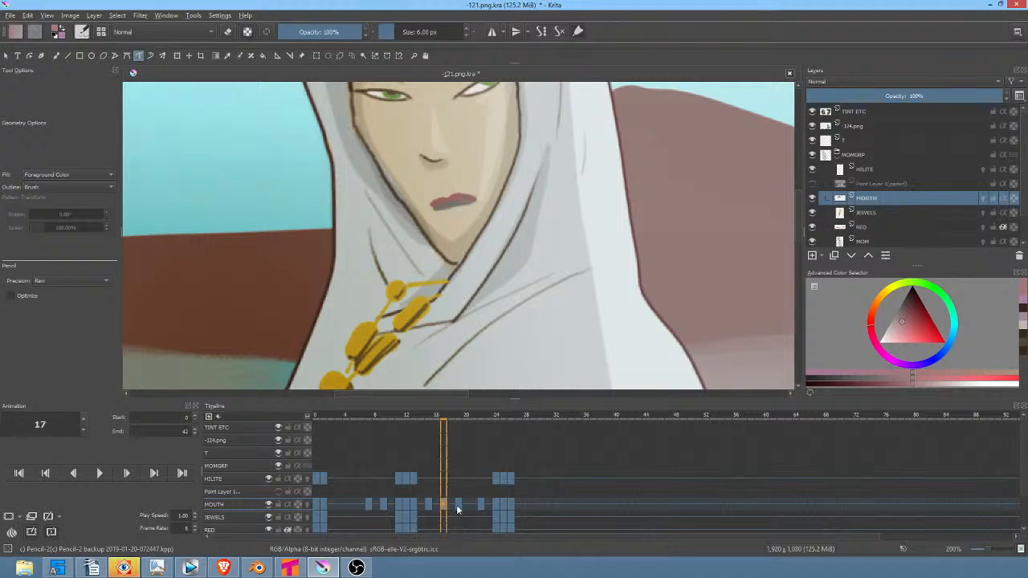
pyautogui.click(460, 504)
pyautogui.scroll(3, 452, 214)
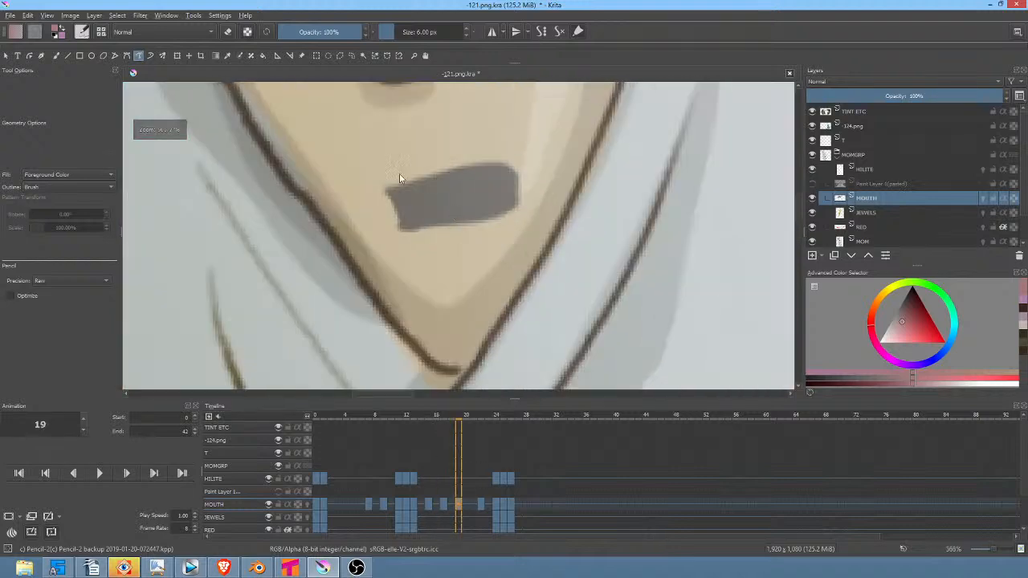
pyautogui.moveTo(435, 174)
pyautogui.mouseDown()
pyautogui.moveTo(456, 158)
pyautogui.moveTo(492, 159)
pyautogui.mouseUp()
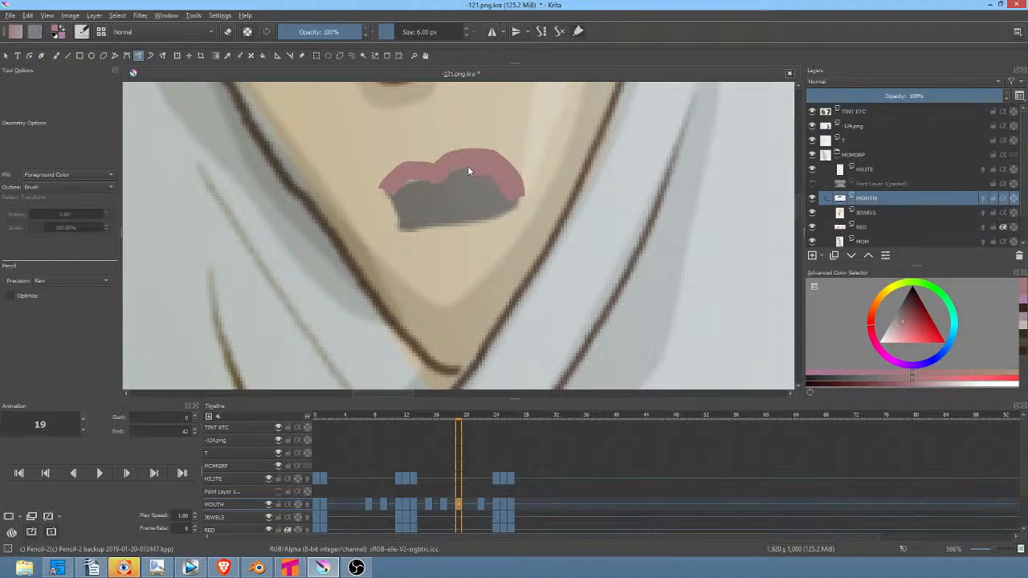
pyautogui.moveTo(401, 179); pyautogui.dragTo(413, 175)
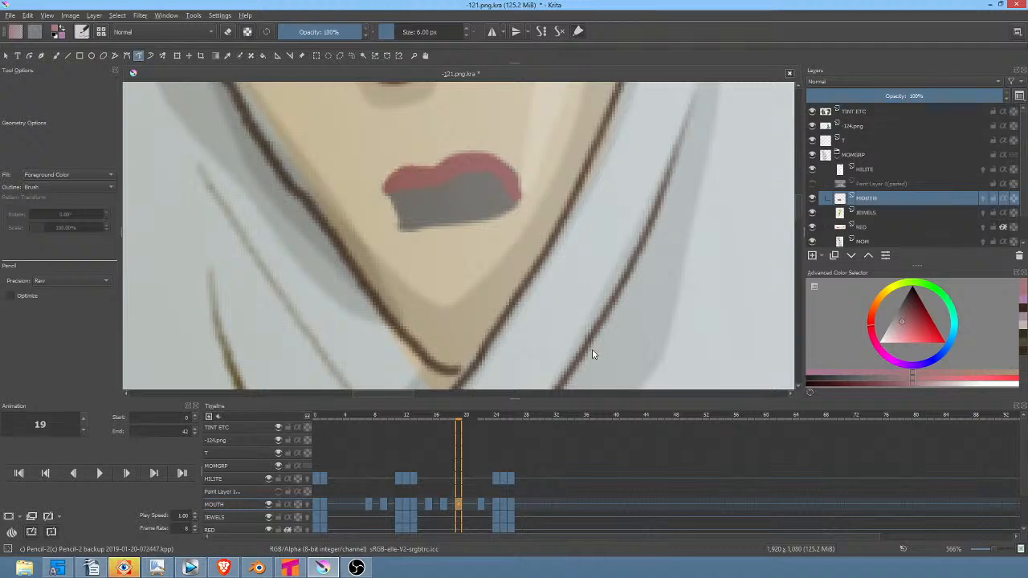
# Step: Compare the thin closed mouth at frame 22 with the lips on the earlier MOUTH keyframes at frames 13 and 15
pyautogui.click(482, 504)
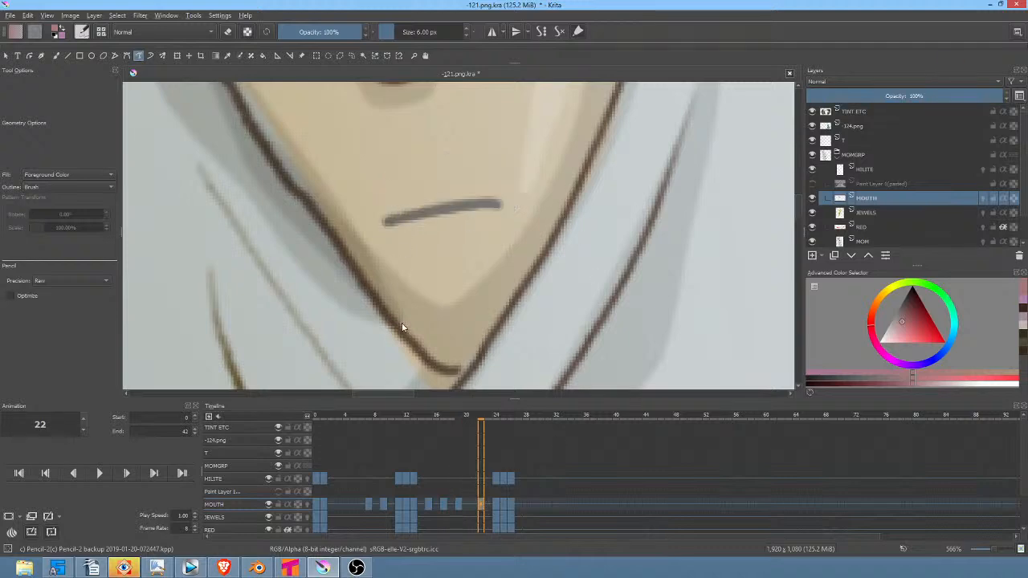
pyautogui.click(415, 506)
pyautogui.click(427, 504)
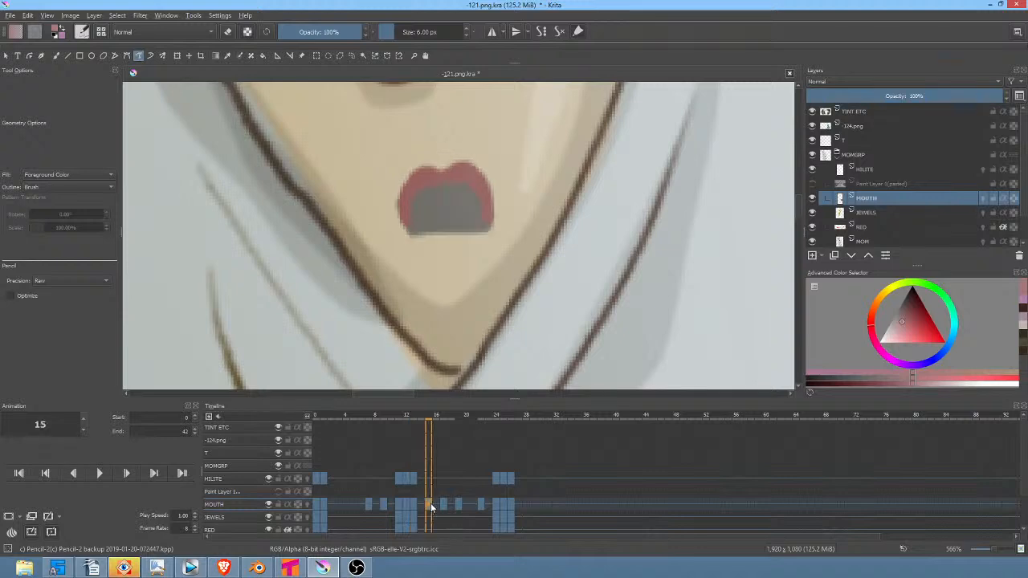
# Step: Paint a dark red upper lip over the grey mouth line at frame 22 of the MOUTH layer
pyautogui.click(497, 503)
pyautogui.click(482, 504)
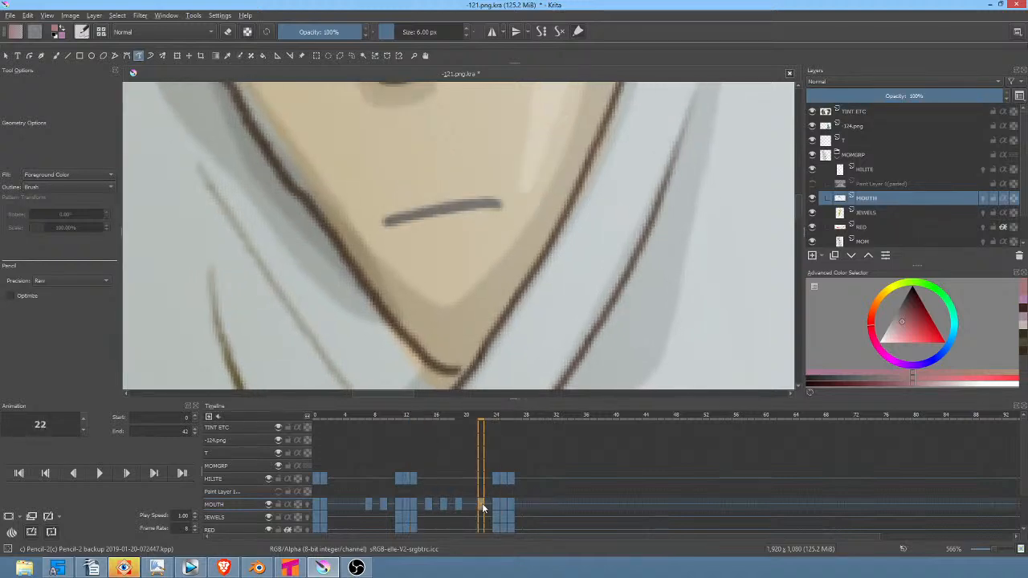
pyautogui.moveTo(386, 217)
pyautogui.mouseDown()
pyautogui.moveTo(425, 198)
pyautogui.moveTo(449, 203)
pyautogui.mouseUp()
pyautogui.hotkey('ctrl', 'z')
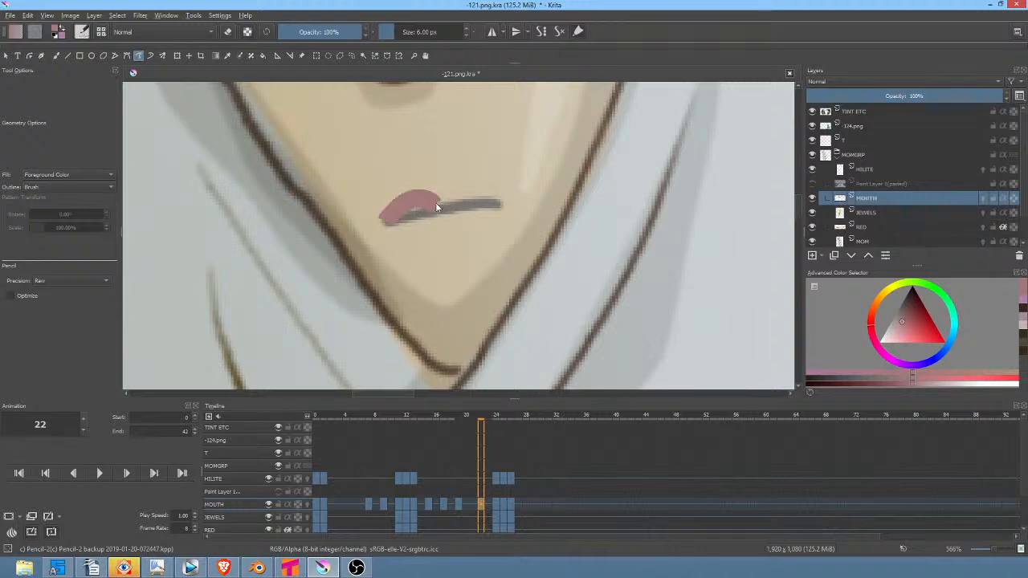
pyautogui.moveTo(436, 207)
pyautogui.mouseDown()
pyautogui.moveTo(498, 205)
pyautogui.moveTo(404, 209)
pyautogui.mouseUp()
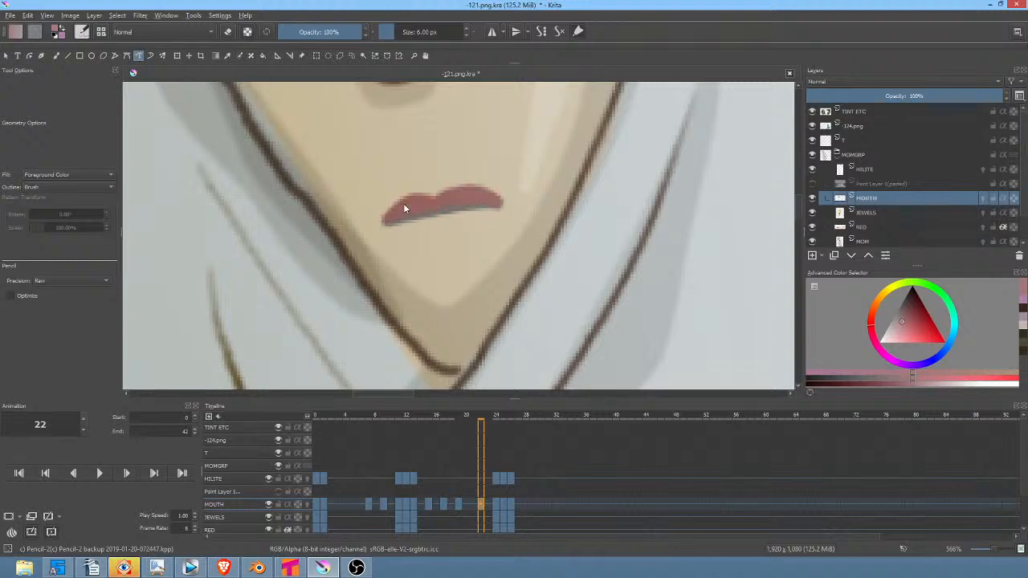
# Step: Paint the dark red upper lip over the mouth line at frame 24 and save the file
pyautogui.click(495, 503)
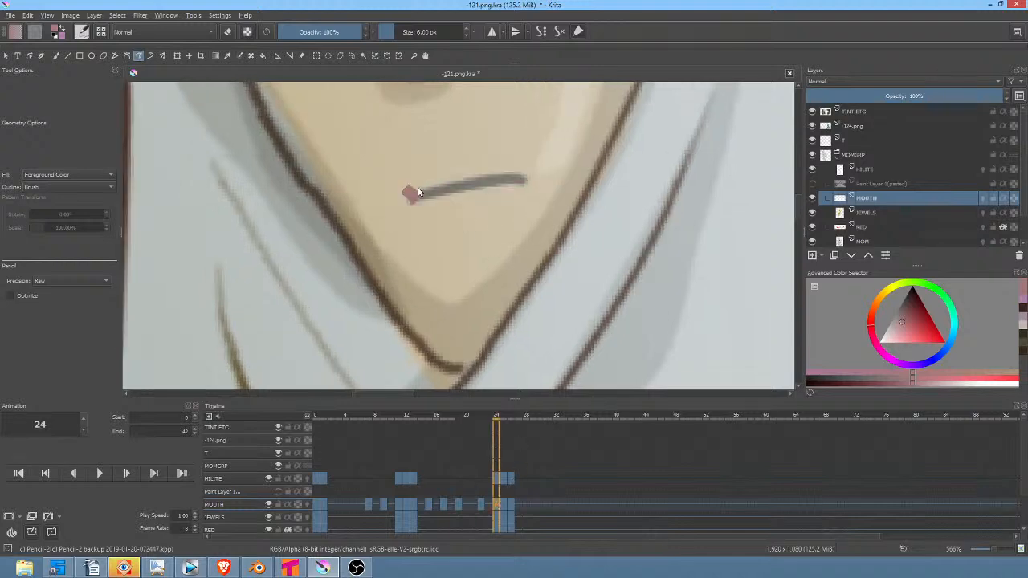
pyautogui.moveTo(492, 183)
pyautogui.mouseDown()
pyautogui.moveTo(424, 187)
pyautogui.moveTo(452, 188)
pyautogui.moveTo(475, 170)
pyautogui.moveTo(523, 177)
pyautogui.moveTo(417, 194)
pyautogui.mouseUp()
pyautogui.hotkey('ctrl', 'z')
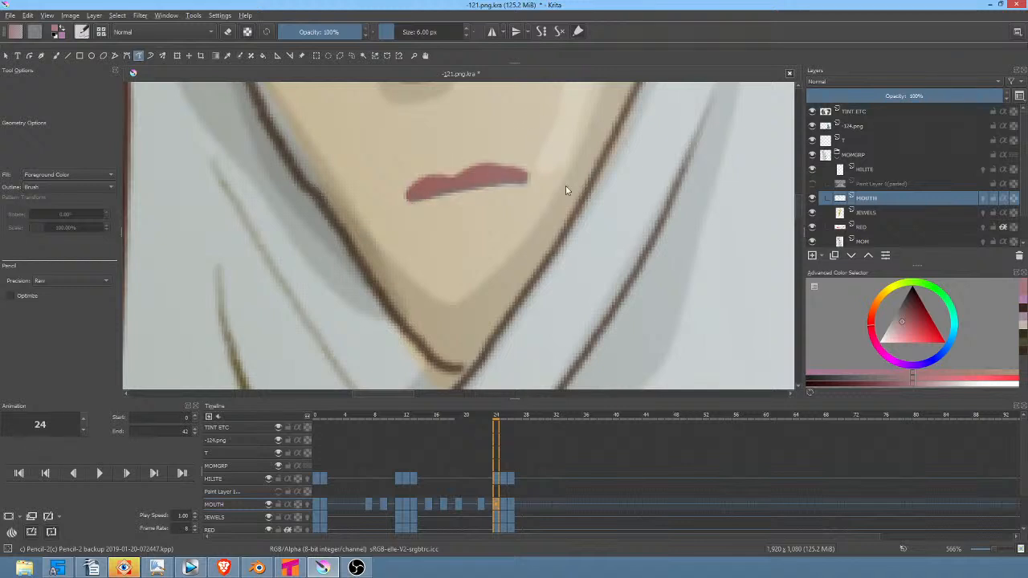
pyautogui.moveTo(535, 233); pyautogui.dragTo(540, 295)
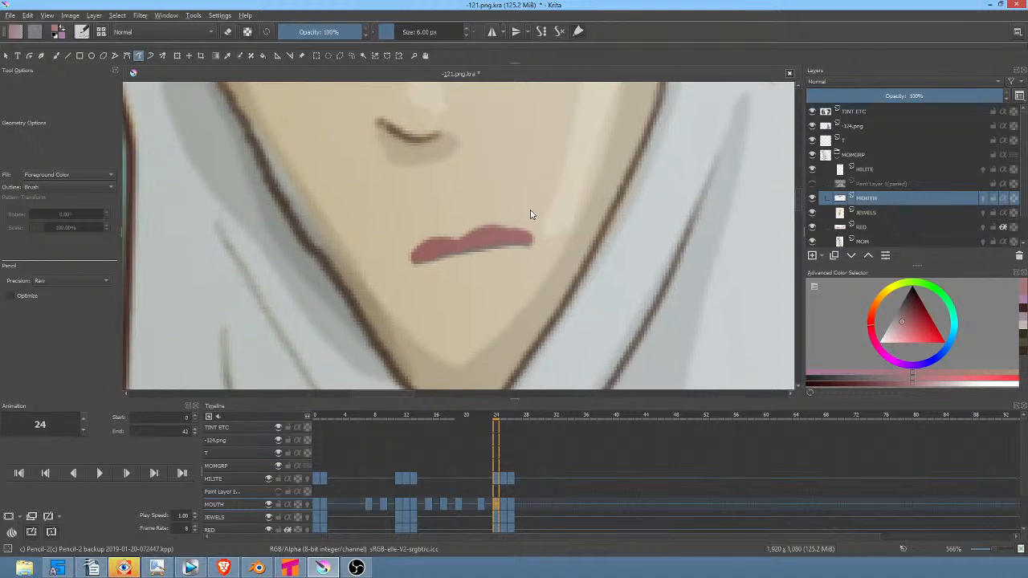
pyautogui.moveTo(524, 218); pyautogui.dragTo(456, 275)
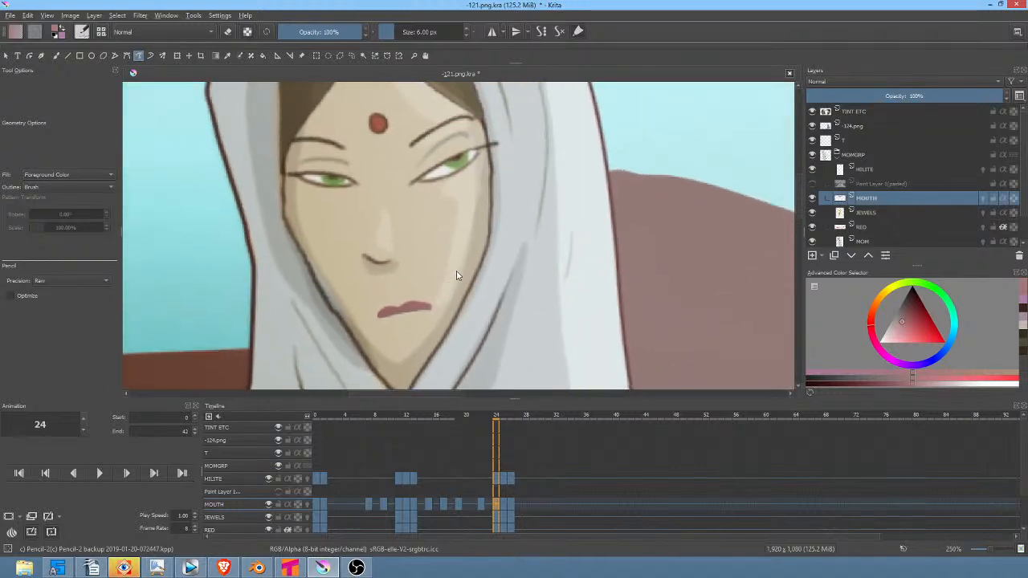
pyautogui.click(13, 16)
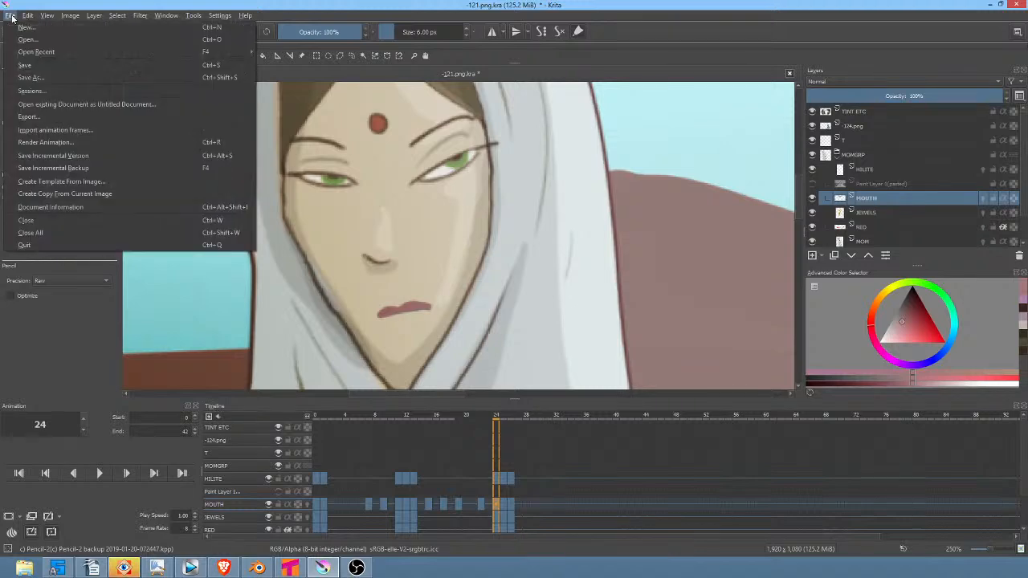
pyautogui.click(30, 68)
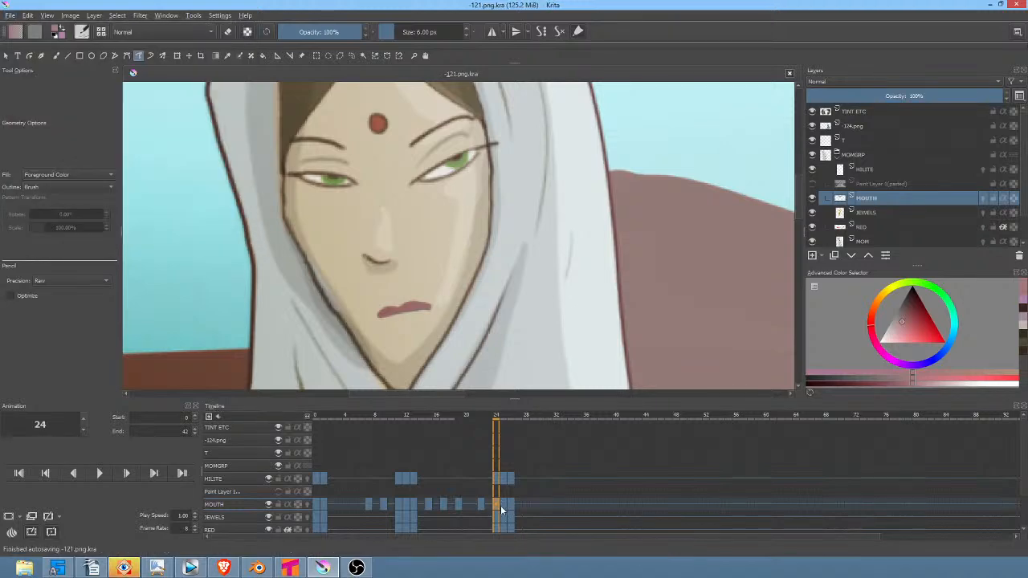
# Step: Compare the mouth drawings at frames 22, 24 and 25
pyautogui.press('Right')
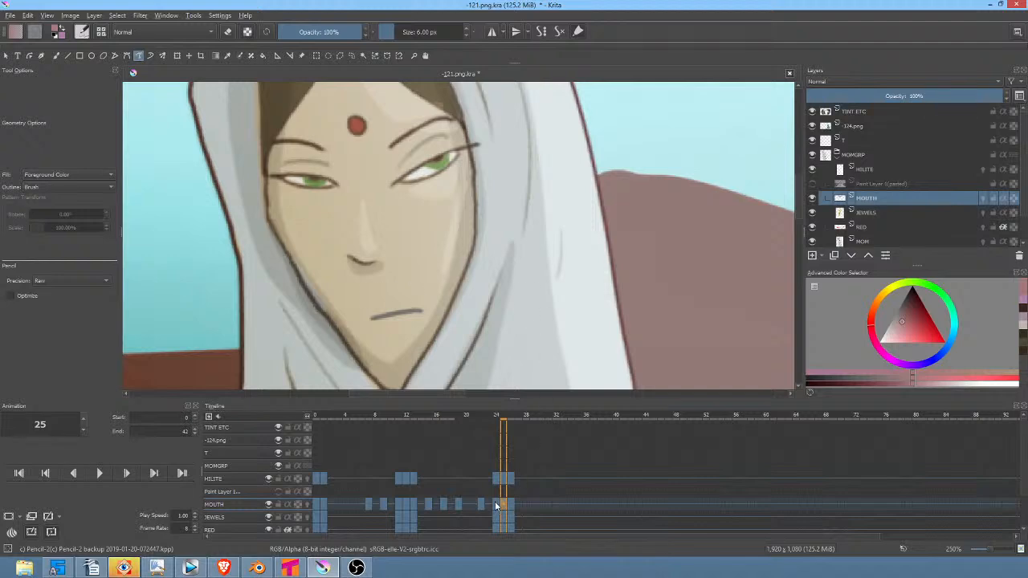
pyautogui.press('Left')
pyautogui.press('Left')
pyautogui.press('Left')
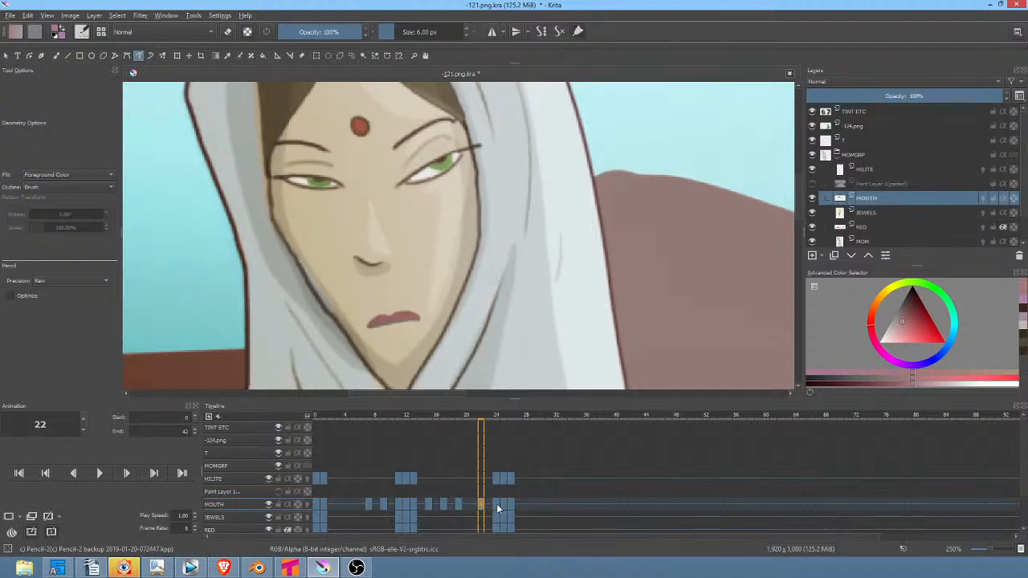
pyautogui.click(496, 506)
pyautogui.click(503, 504)
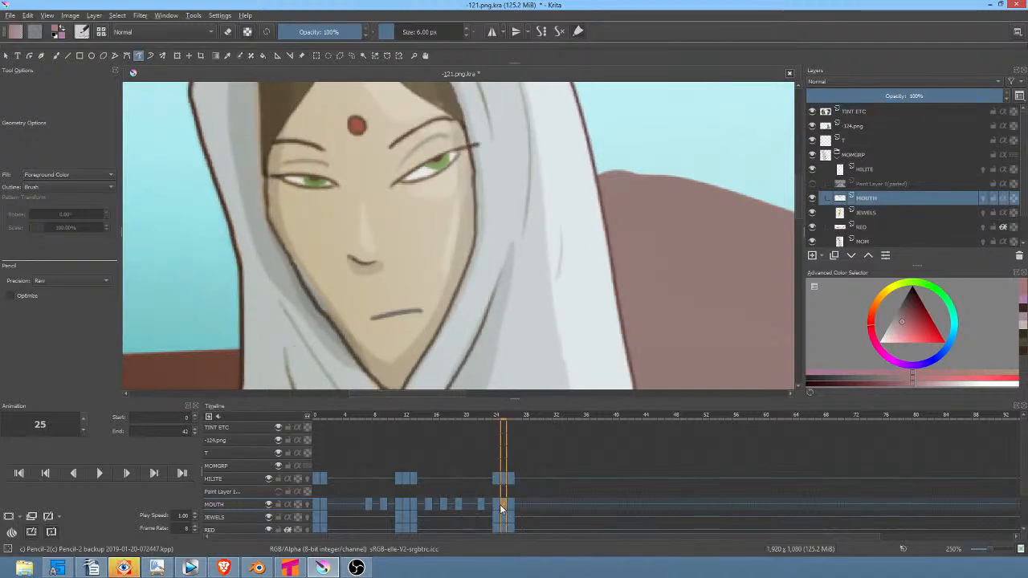
pyautogui.click(481, 504)
pyautogui.click(498, 505)
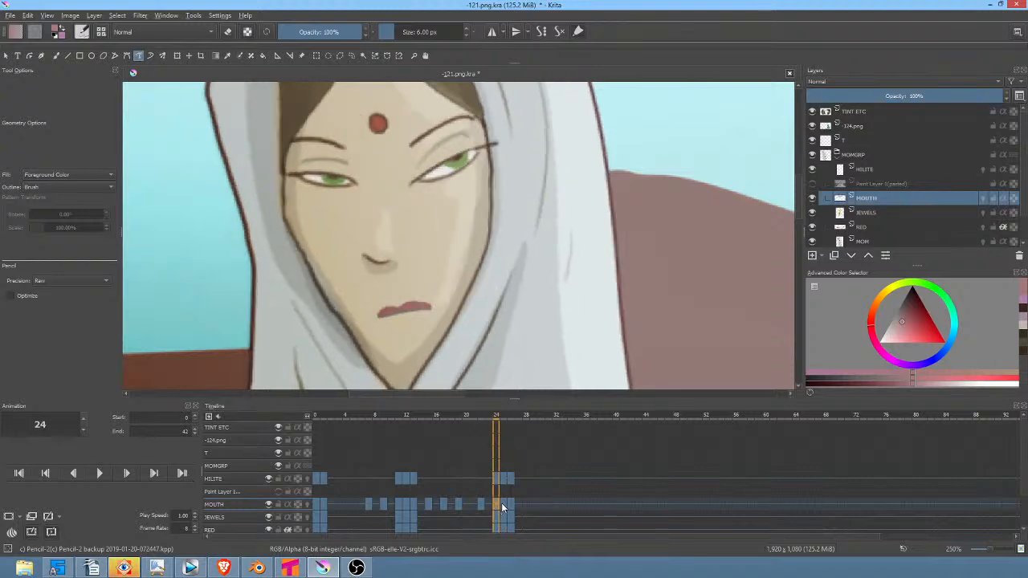
# Step: Paint dark red upper lips over the mouth lines at frames 25 and 26
pyautogui.click(503, 504)
pyautogui.moveTo(371, 323)
pyautogui.mouseDown()
pyautogui.moveTo(402, 306)
pyautogui.moveTo(424, 313)
pyautogui.moveTo(371, 320)
pyautogui.mouseUp()
pyautogui.click(513, 502)
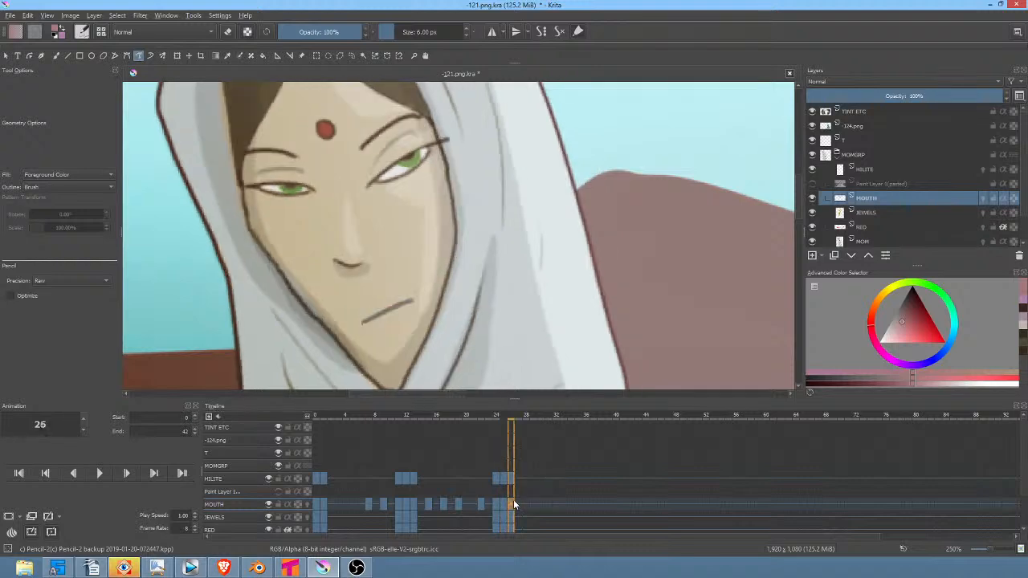
pyautogui.moveTo(364, 324)
pyautogui.mouseDown()
pyautogui.moveTo(409, 302)
pyautogui.moveTo(364, 322)
pyautogui.mouseUp()
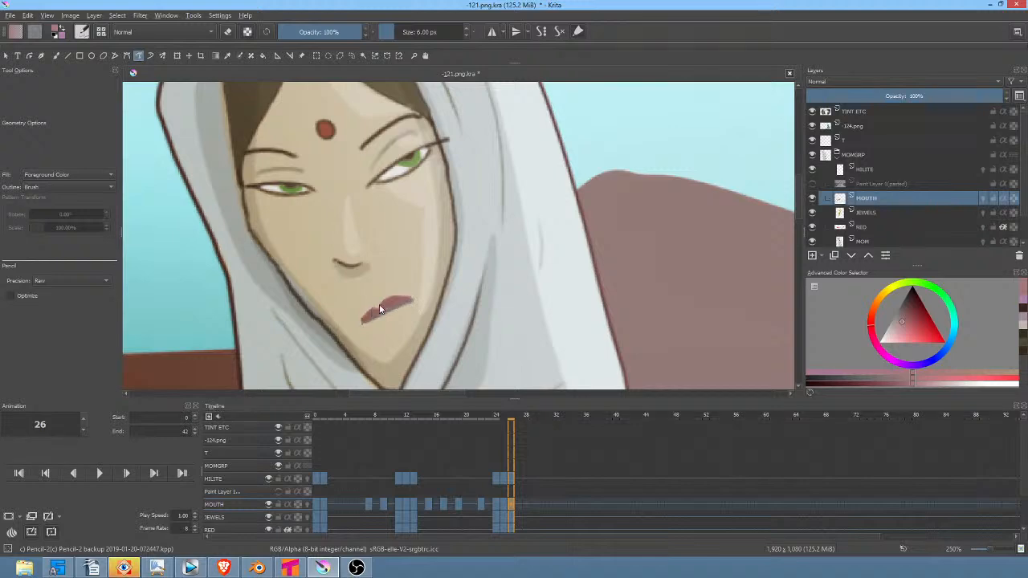
# Step: Save the file, and sample the pink lip colour at frame 0 from the pasted reference layer before hiding that layer
pyautogui.click(320, 506)
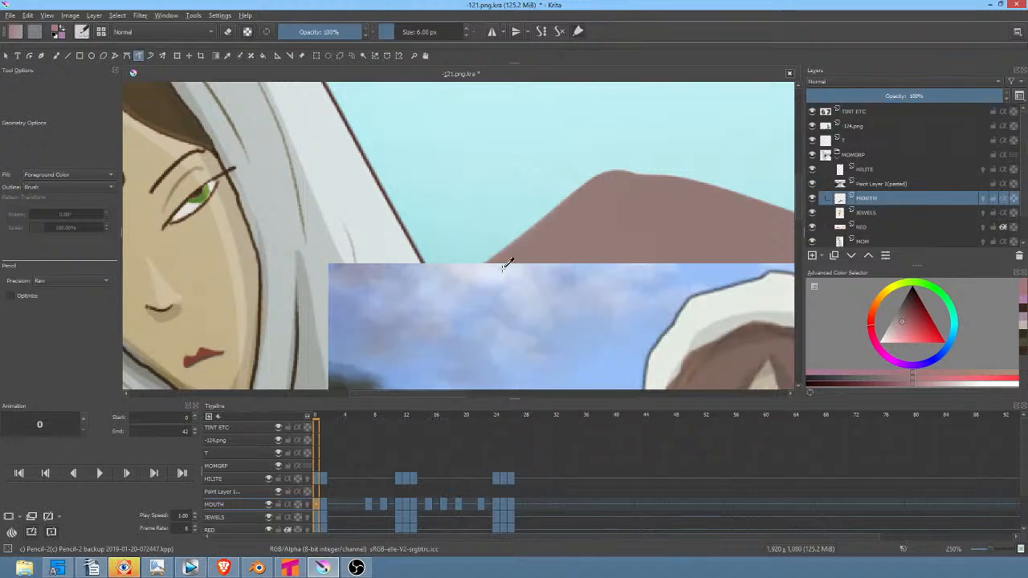
pyautogui.hotkey('ctrl', 's')
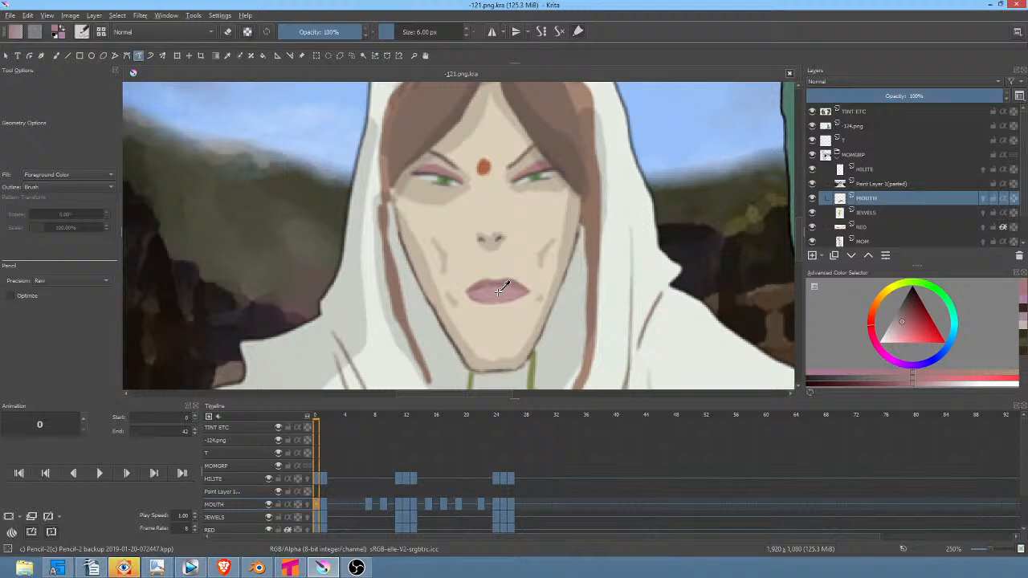
pyautogui.keyDown('ctrl'); pyautogui.click(499, 293); pyautogui.keyUp('ctrl')
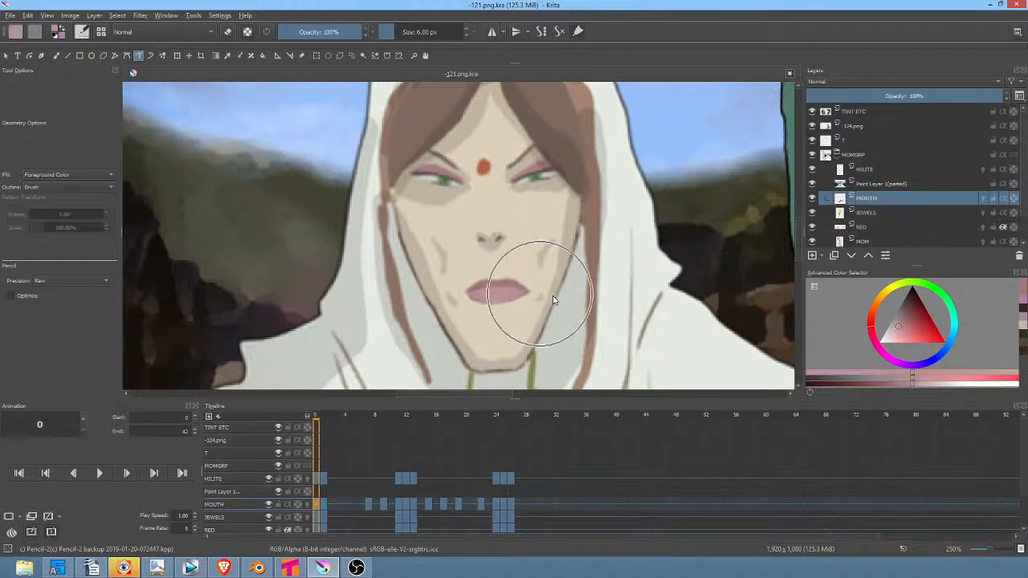
pyautogui.click(811, 184)
pyautogui.moveTo(368, 252); pyautogui.dragTo(610, 312)
pyautogui.moveTo(371, 247); pyautogui.dragTo(558, 277)
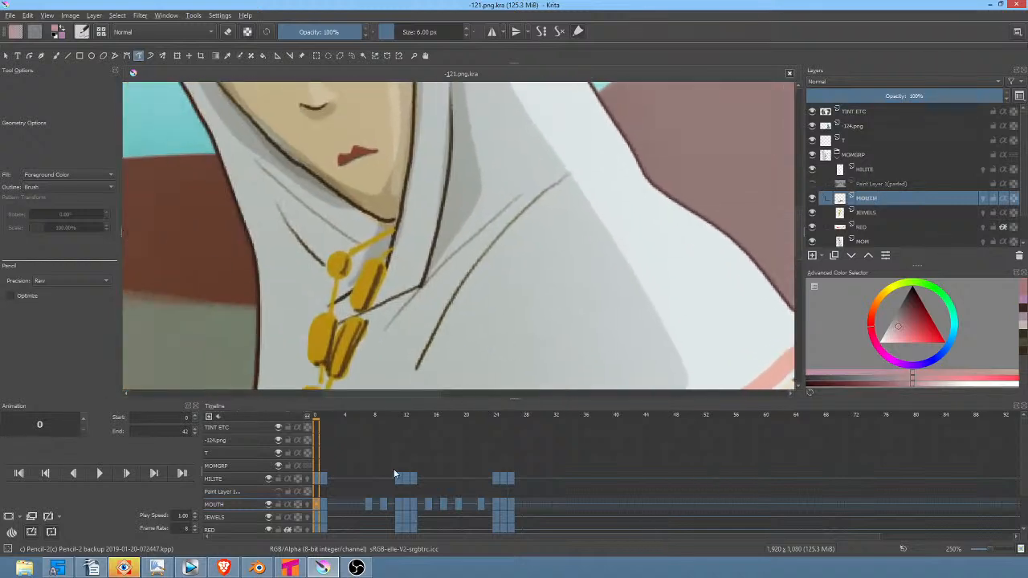
# Step: Paint a pink lower lip on the frame 0 mouth using the Behind blending mode
pyautogui.click(324, 505)
pyautogui.moveTo(446, 167); pyautogui.dragTo(461, 298)
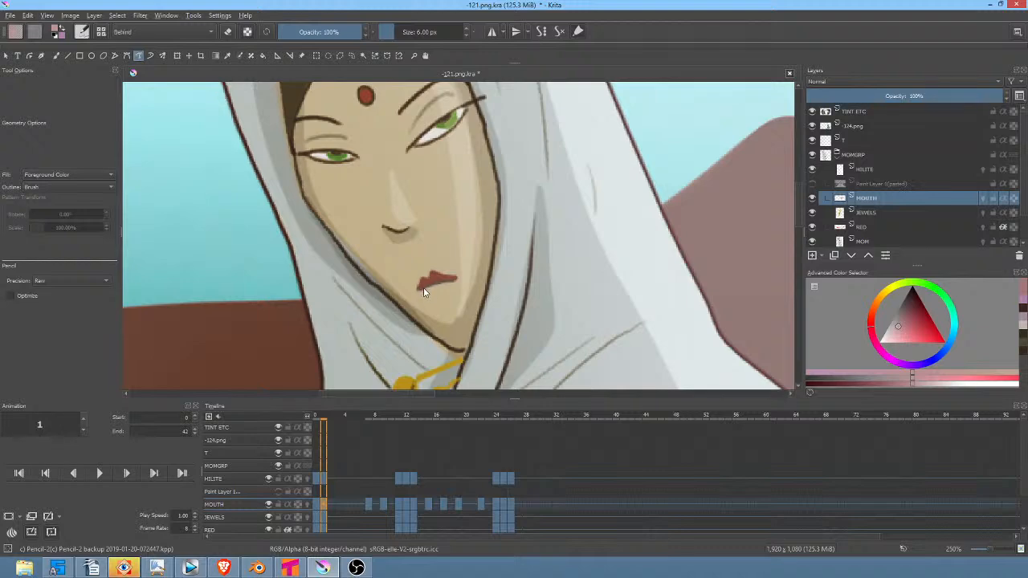
pyautogui.click(316, 504)
pyautogui.moveTo(360, 315); pyautogui.dragTo(360, 314)
pyautogui.hotkey('ctrl', 'z')
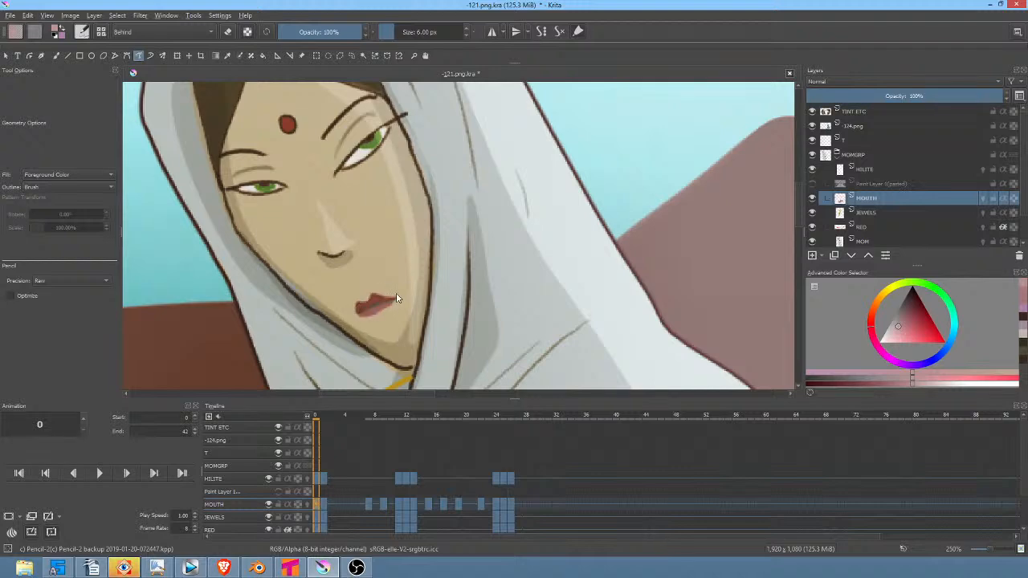
pyautogui.moveTo(382, 311)
pyautogui.mouseDown()
pyautogui.moveTo(360, 321)
pyautogui.moveTo(390, 305)
pyautogui.mouseUp()
pyautogui.moveTo(508, 313); pyautogui.dragTo(573, 273)
# Step: Paint pink lower lips behind the mouth shapes at frames 1 and 7
pyautogui.click(324, 482)
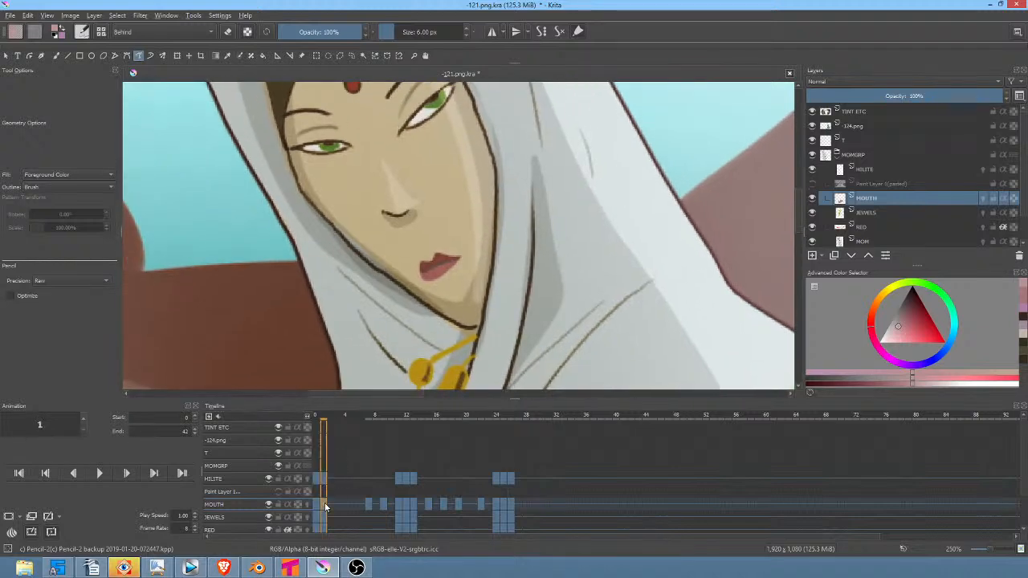
pyautogui.moveTo(493, 247)
pyautogui.mouseDown()
pyautogui.moveTo(491, 259)
pyautogui.moveTo(520, 242)
pyautogui.moveTo(489, 293)
pyautogui.moveTo(451, 317)
pyautogui.moveTo(455, 309)
pyautogui.mouseUp()
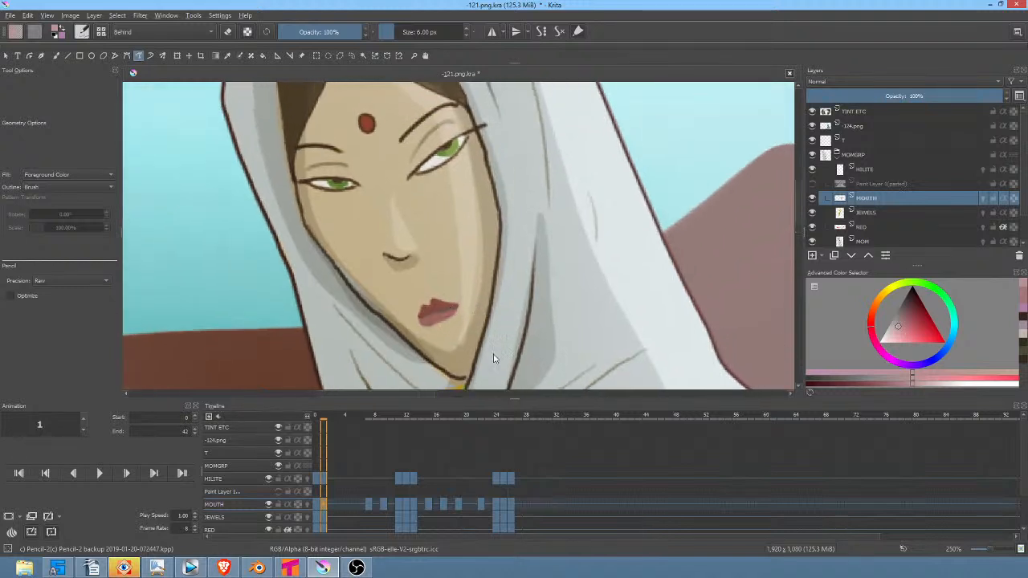
pyautogui.click(369, 506)
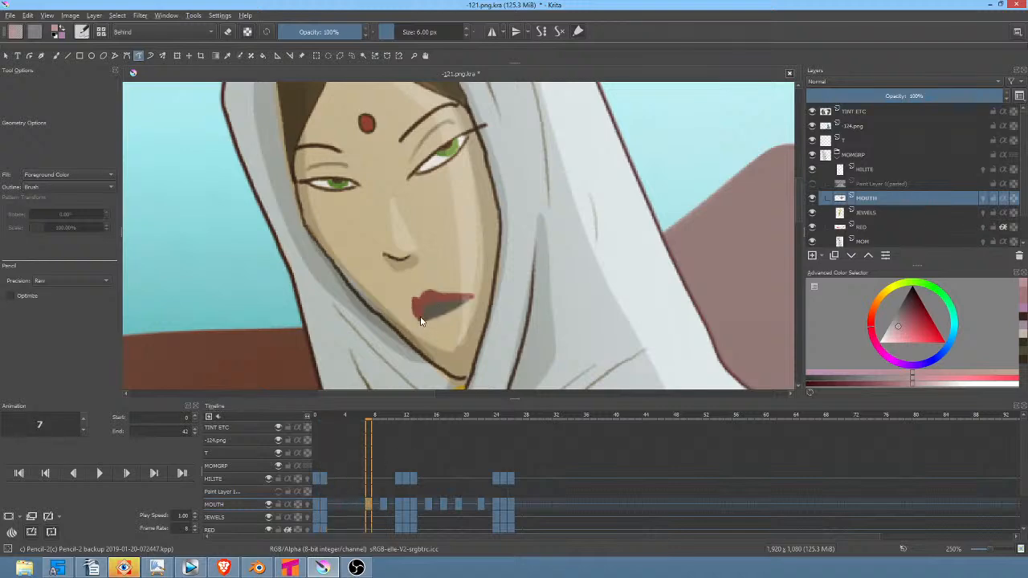
pyautogui.moveTo(447, 326)
pyautogui.mouseDown()
pyautogui.moveTo(463, 298)
pyautogui.moveTo(419, 323)
pyautogui.moveTo(423, 330)
pyautogui.moveTo(457, 314)
pyautogui.mouseUp()
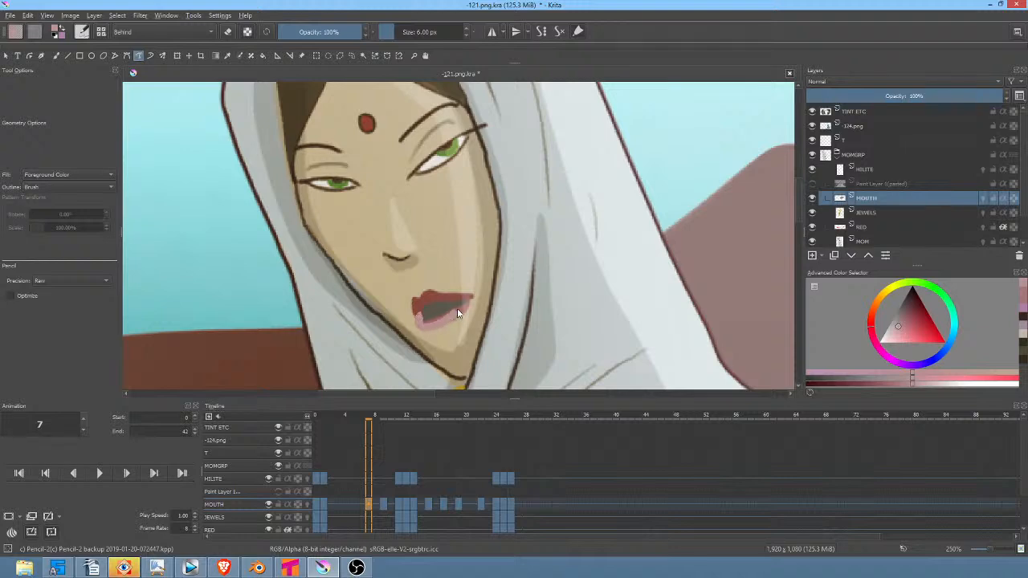
# Step: Paint a pink lower lip around the open mouth at frame 9
pyautogui.click(383, 504)
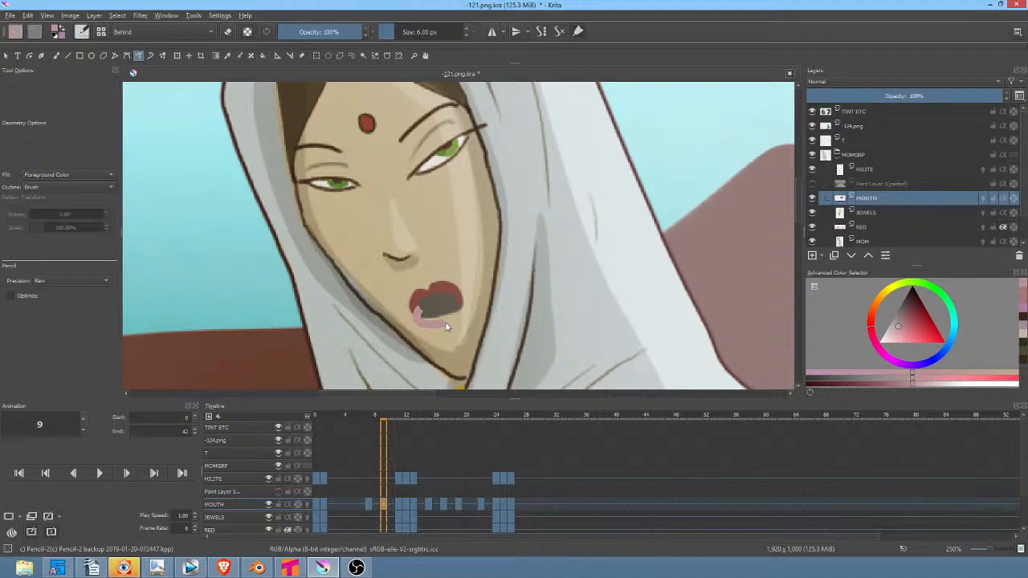
pyautogui.moveTo(460, 308); pyautogui.dragTo(463, 292)
pyautogui.moveTo(442, 324); pyautogui.dragTo(461, 302)
# Step: Paint a pink lower lip along the bottom of the frame 11 mouth
pyautogui.click(399, 504)
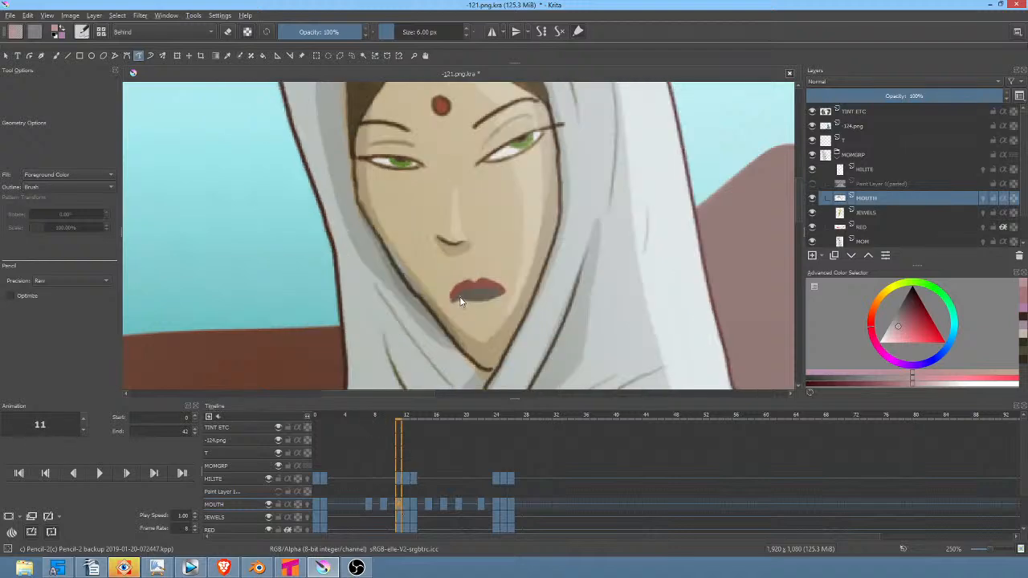
pyautogui.moveTo(453, 305)
pyautogui.mouseDown()
pyautogui.moveTo(479, 309)
pyautogui.moveTo(504, 292)
pyautogui.mouseUp()
pyautogui.scroll(5, 469, 310)
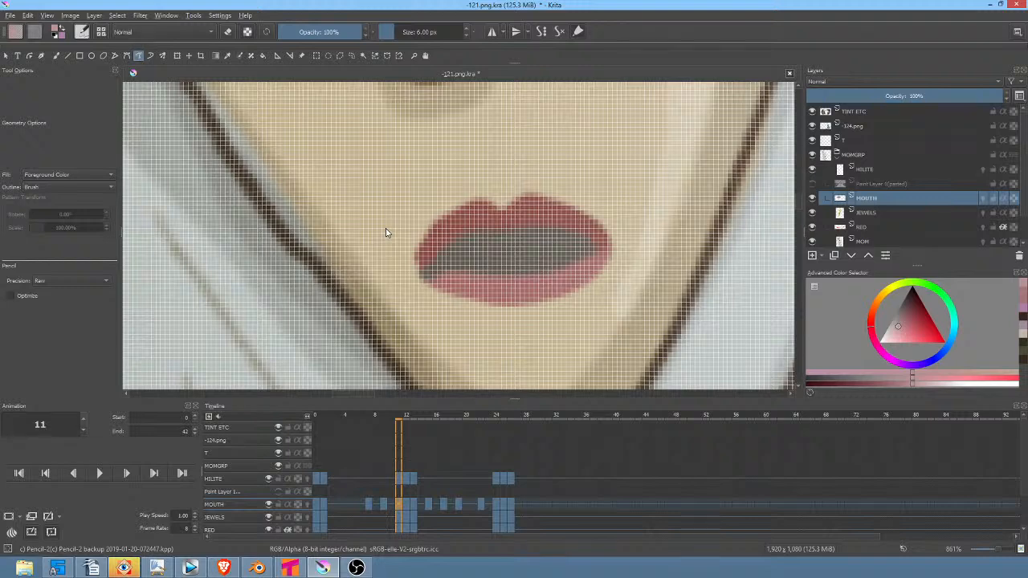
# Step: With the Freehand Brush in Normal mode, touch up the lip colour at the mouth's left corner across frames 11 to 15
pyautogui.press('b')
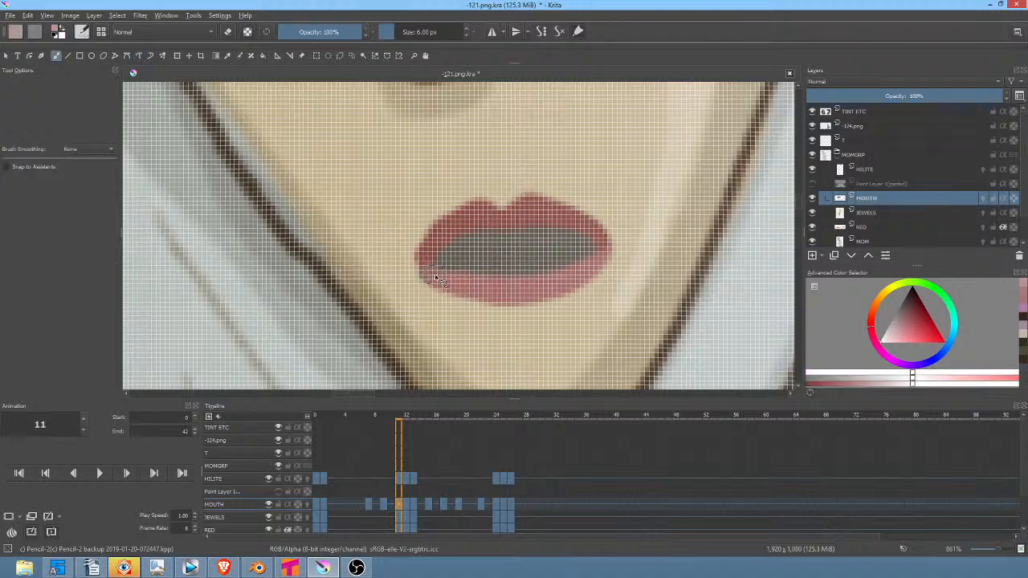
pyautogui.click(405, 504)
pyautogui.moveTo(662, 284)
pyautogui.mouseDown()
pyautogui.moveTo(554, 320)
pyautogui.moveTo(546, 293)
pyautogui.mouseUp()
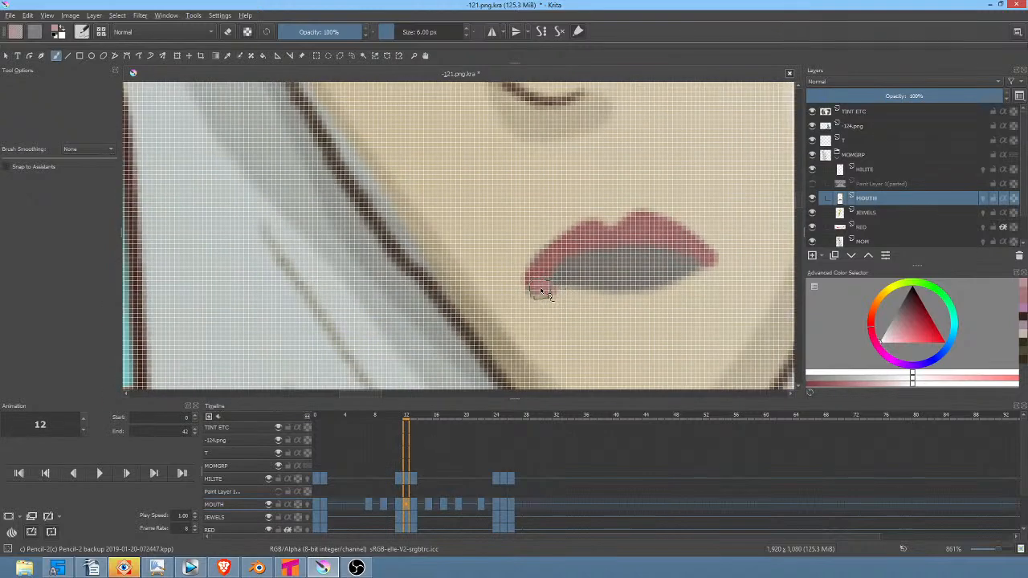
pyautogui.click(414, 504)
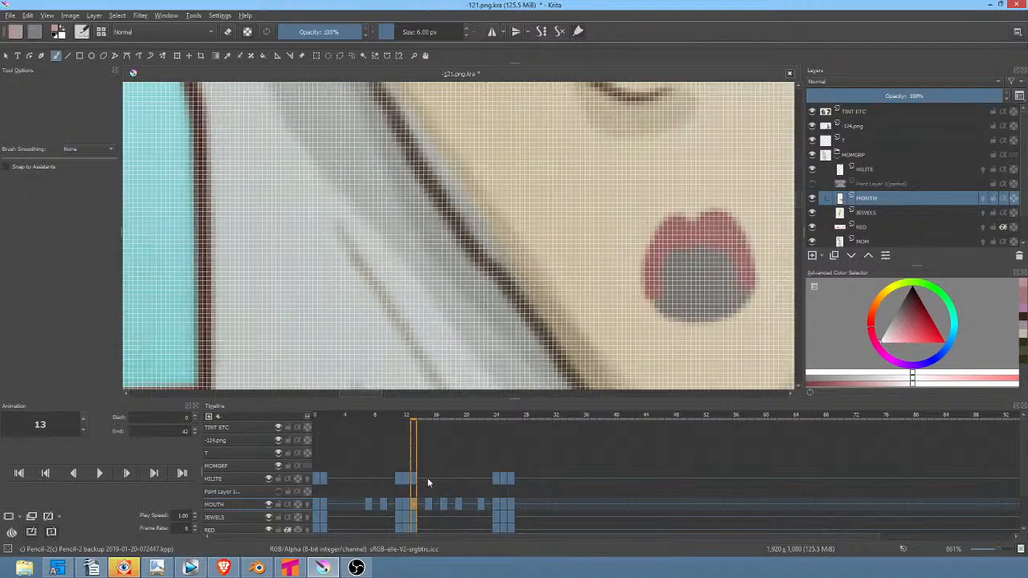
pyautogui.click(431, 504)
pyautogui.moveTo(700, 291); pyautogui.dragTo(591, 270)
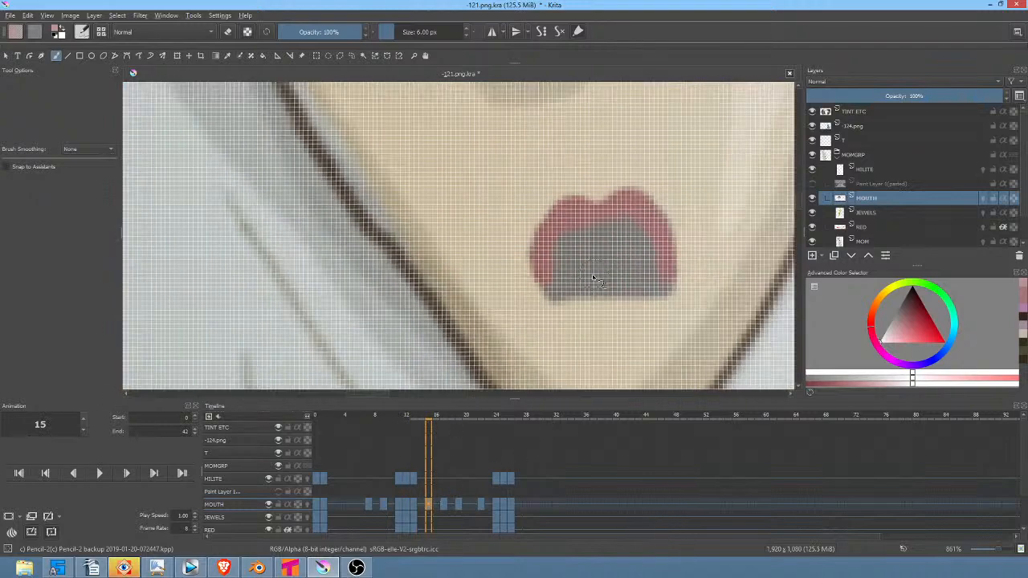
# Step: Touch up the lip colour at the mouth's lower-left corner at frames 17 and 19, and save the file
pyautogui.click(443, 505)
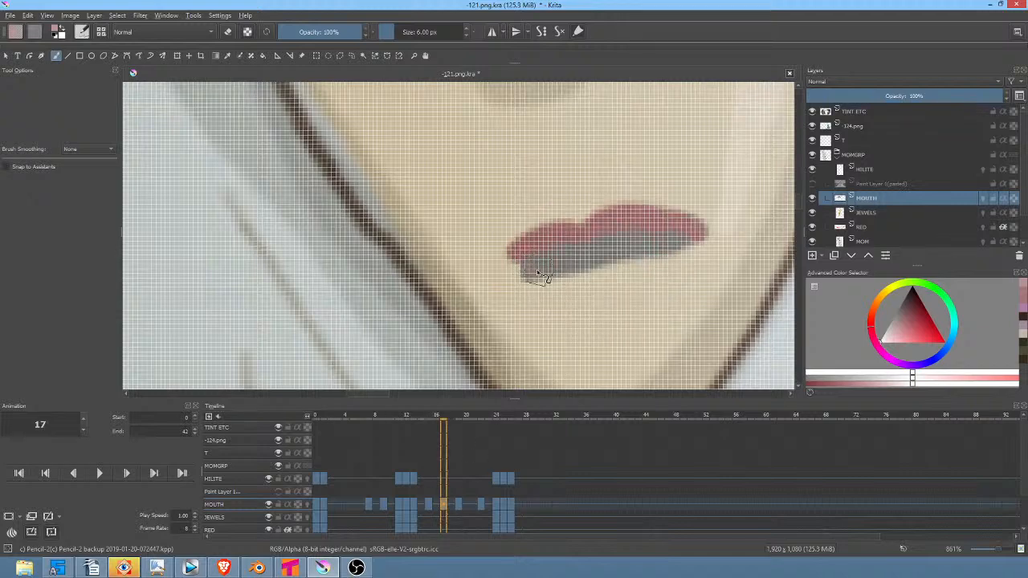
pyautogui.moveTo(514, 268); pyautogui.dragTo(544, 281)
pyautogui.click(463, 507)
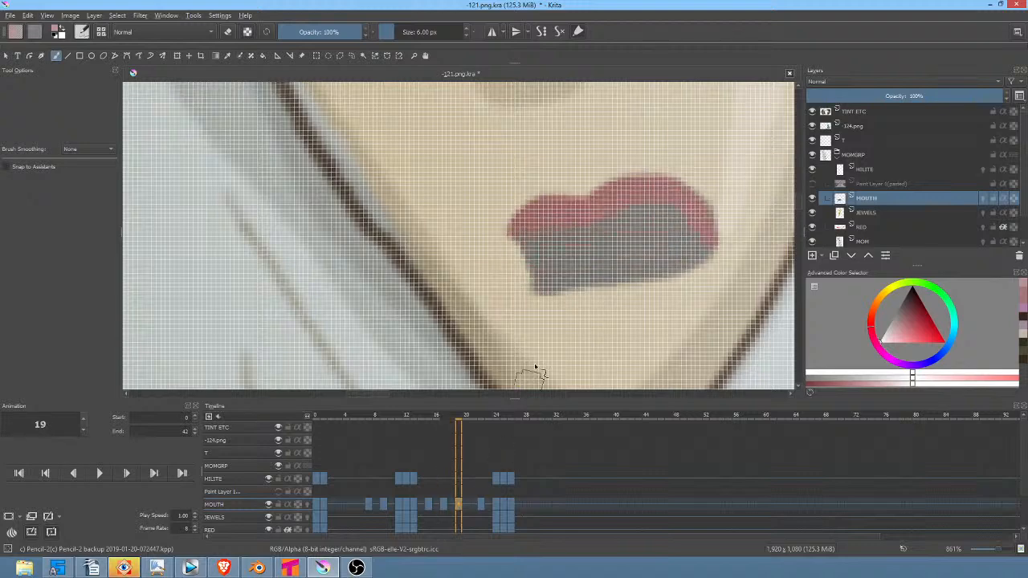
pyautogui.moveTo(543, 291); pyautogui.dragTo(581, 289)
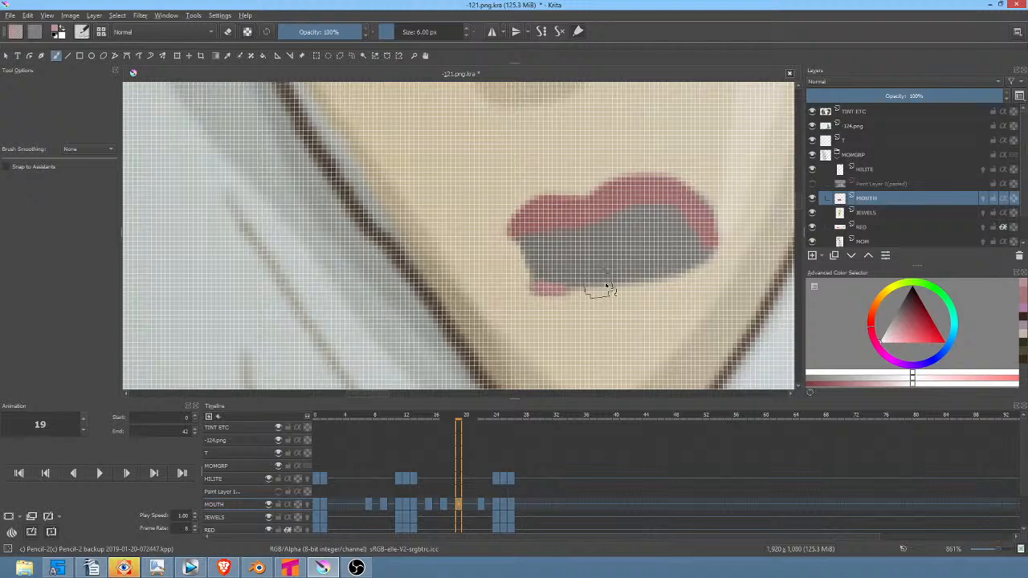
pyautogui.click(483, 502)
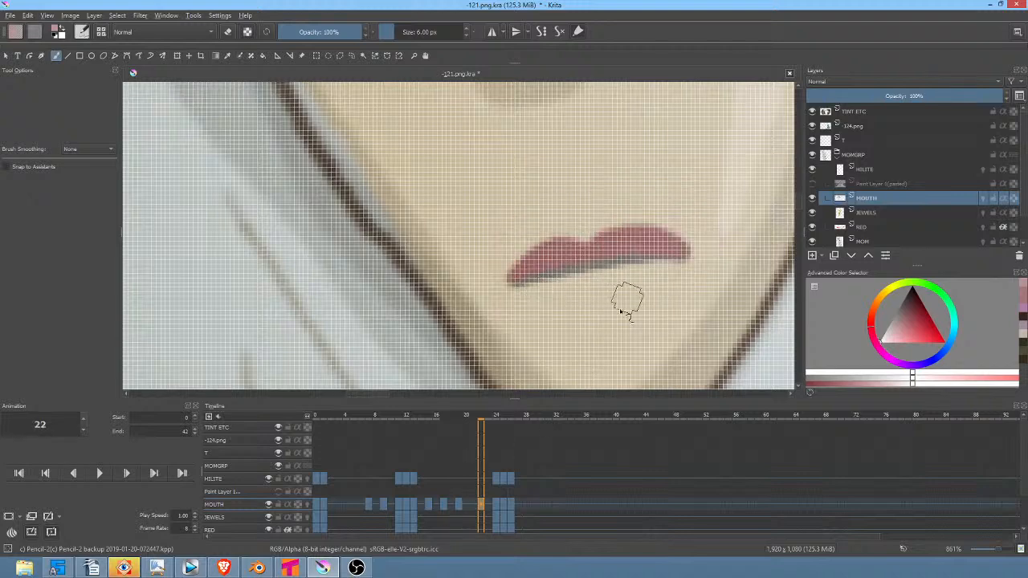
pyautogui.click(497, 503)
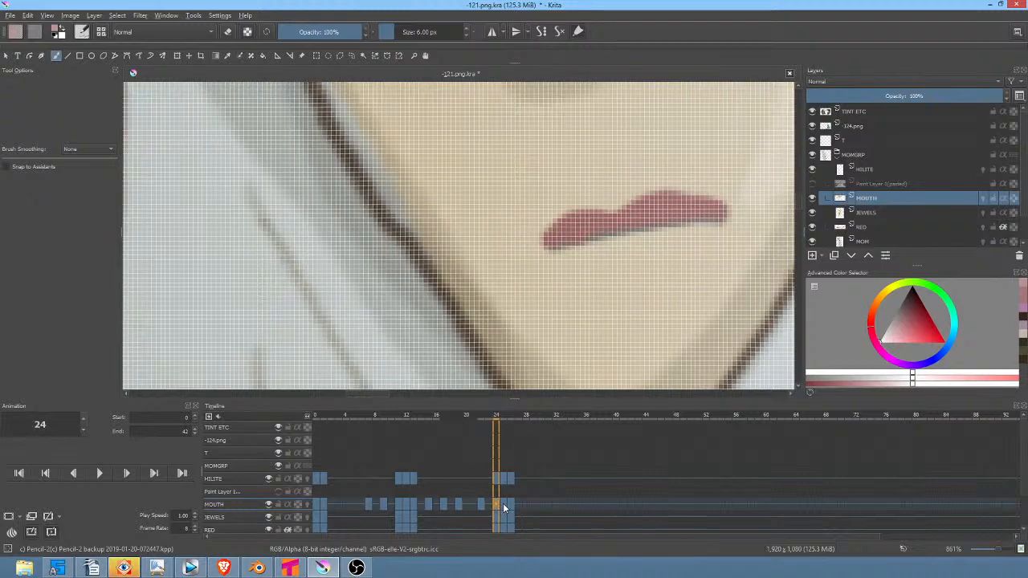
pyautogui.click(399, 504)
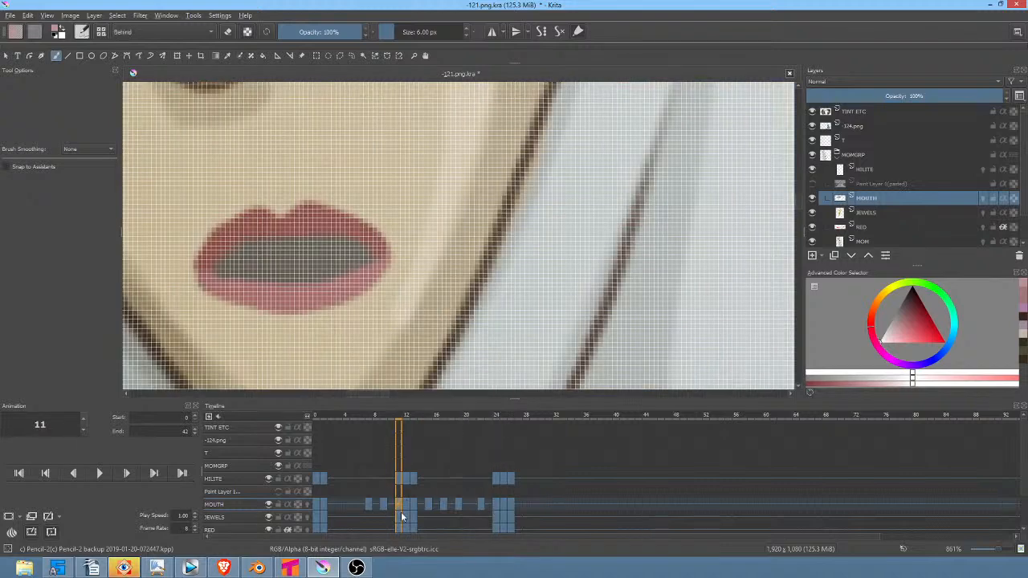
pyautogui.hotkey('ctrl', 's')
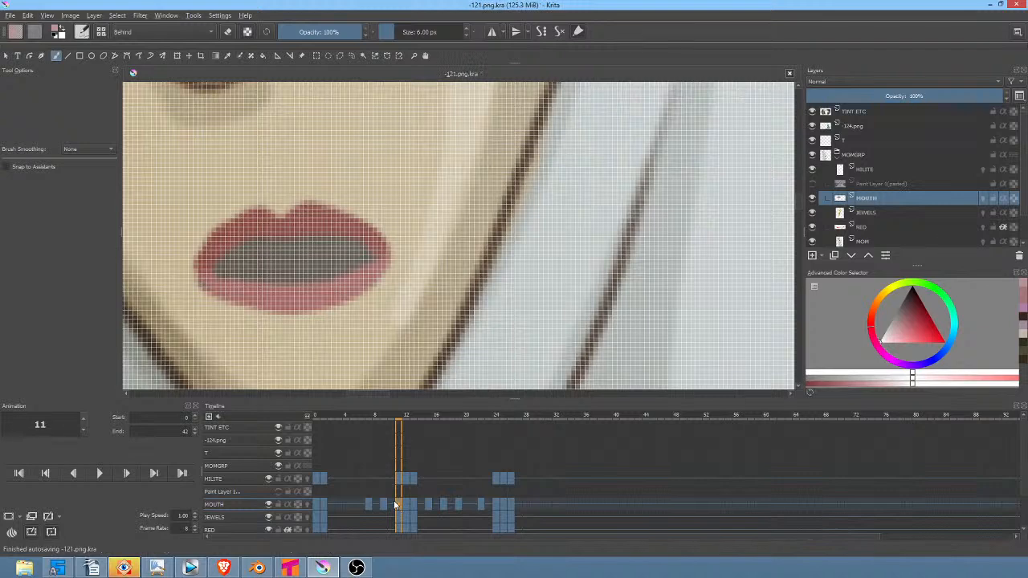
# Step: With the Freehand Path tool in Behind mode, paint filled pink lower lips at frames 12 and 13
pyautogui.press('p')
pyautogui.press('.')
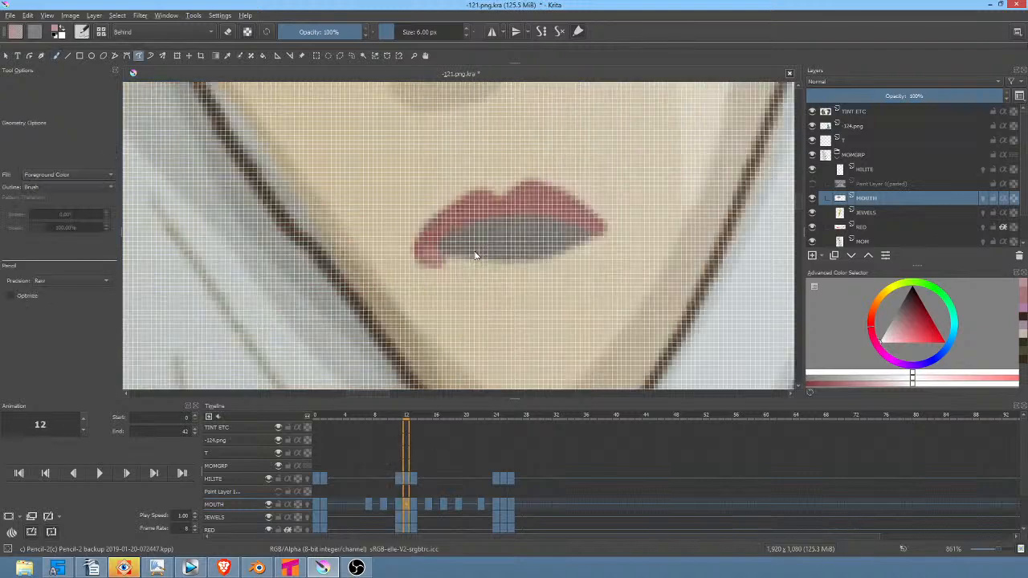
pyautogui.moveTo(427, 258)
pyautogui.mouseDown()
pyautogui.moveTo(445, 280)
pyautogui.moveTo(536, 282)
pyautogui.moveTo(584, 259)
pyautogui.moveTo(586, 233)
pyautogui.mouseUp()
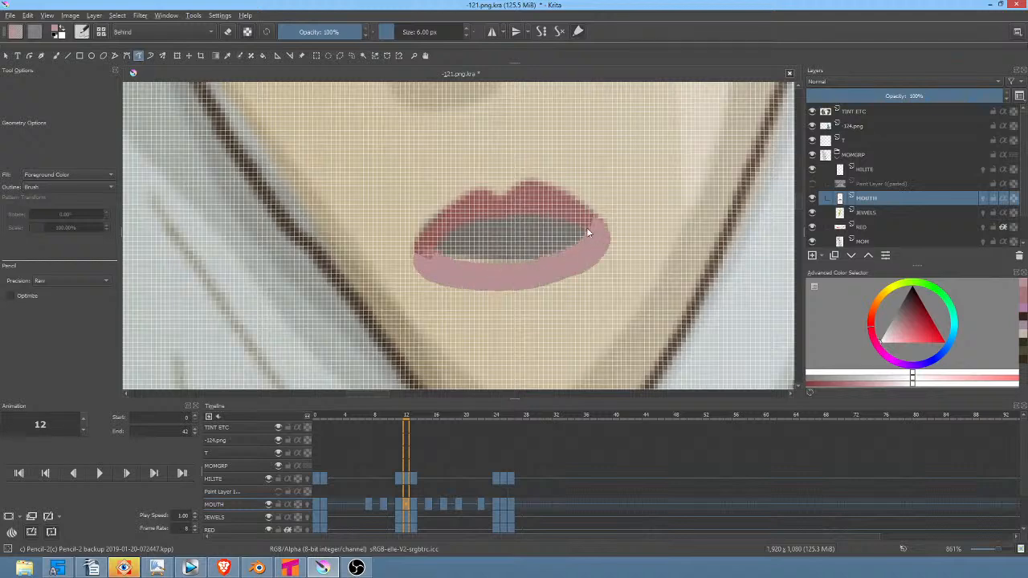
pyautogui.press('.')
pyautogui.moveTo(546, 263)
pyautogui.mouseDown()
pyautogui.moveTo(555, 301)
pyautogui.moveTo(603, 309)
pyautogui.moveTo(638, 292)
pyautogui.moveTo(649, 241)
pyautogui.mouseUp()
# Step: Paint a filled pink lower lip below the wide-open mouth at frame 15
pyautogui.press('.')
pyautogui.press('.')
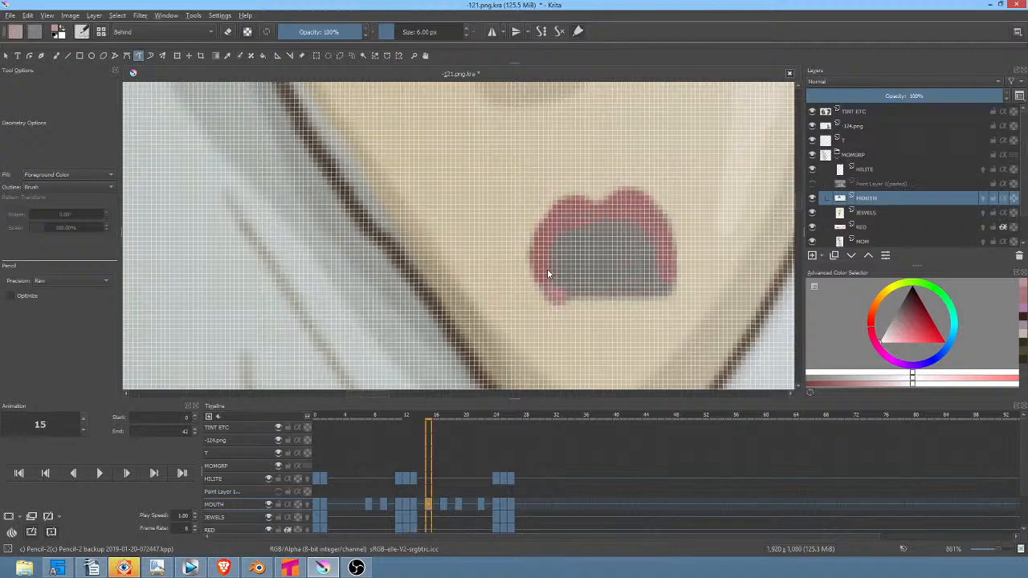
pyautogui.moveTo(545, 265)
pyautogui.mouseDown()
pyautogui.moveTo(545, 293)
pyautogui.moveTo(571, 320)
pyautogui.moveTo(619, 328)
pyautogui.moveTo(655, 315)
pyautogui.mouseUp()
pyautogui.moveTo(660, 269); pyautogui.dragTo(626, 255)
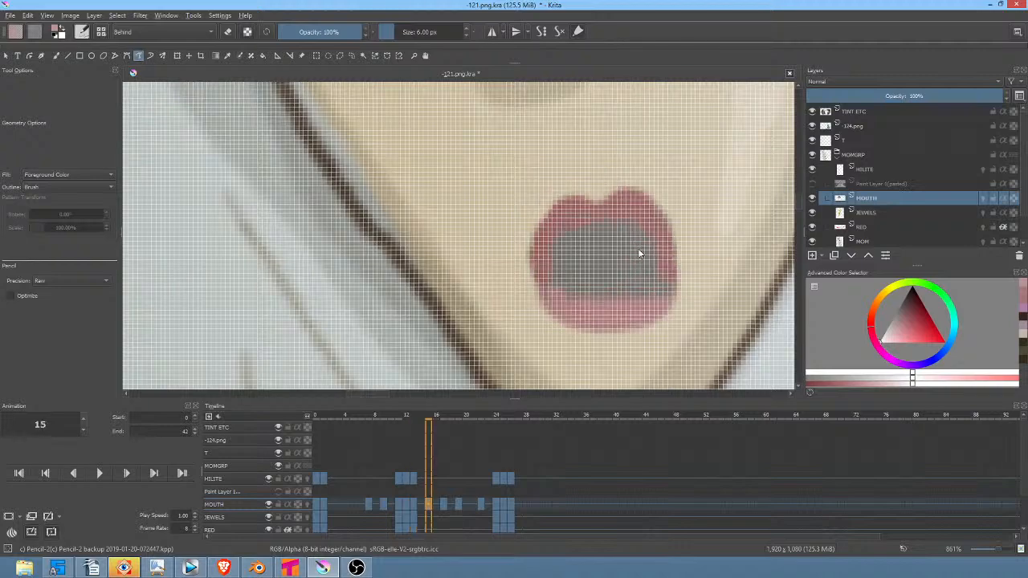
# Step: Paint filled pink lower lips behind the mouth shapes at frames 17 and 19
pyautogui.press('.')
pyautogui.press('.')
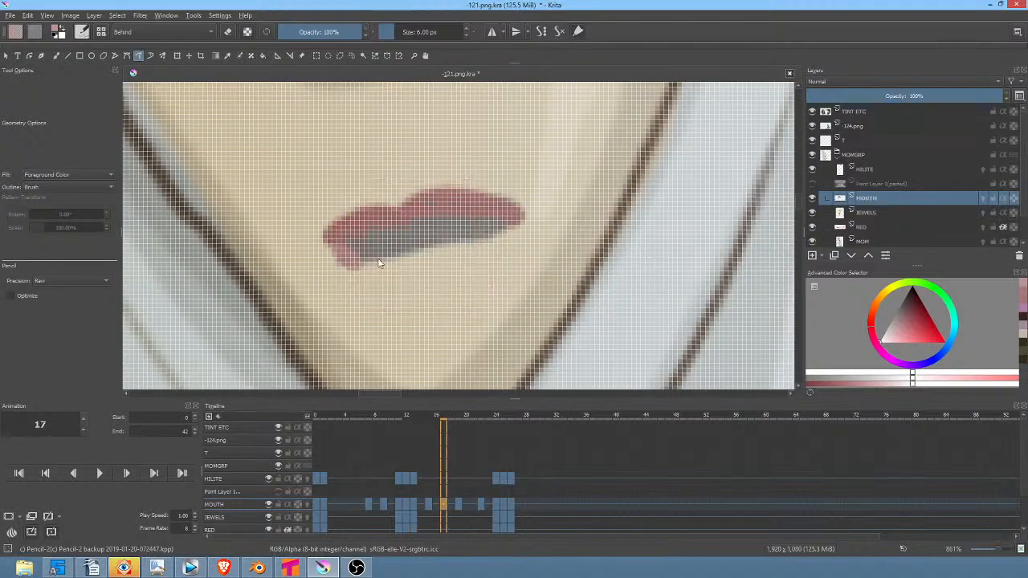
pyautogui.moveTo(339, 253)
pyautogui.mouseDown()
pyautogui.moveTo(434, 271)
pyautogui.moveTo(481, 260)
pyautogui.moveTo(508, 234)
pyautogui.mouseUp()
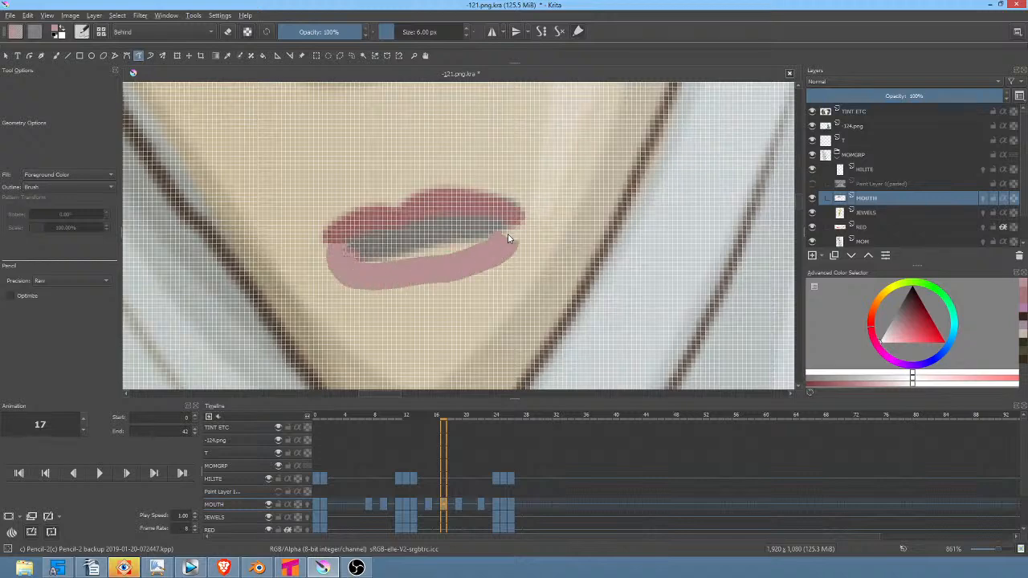
pyautogui.press('.')
pyautogui.press('.')
pyautogui.moveTo(352, 240)
pyautogui.mouseDown()
pyautogui.moveTo(348, 293)
pyautogui.moveTo(482, 277)
pyautogui.moveTo(523, 220)
pyautogui.mouseUp()
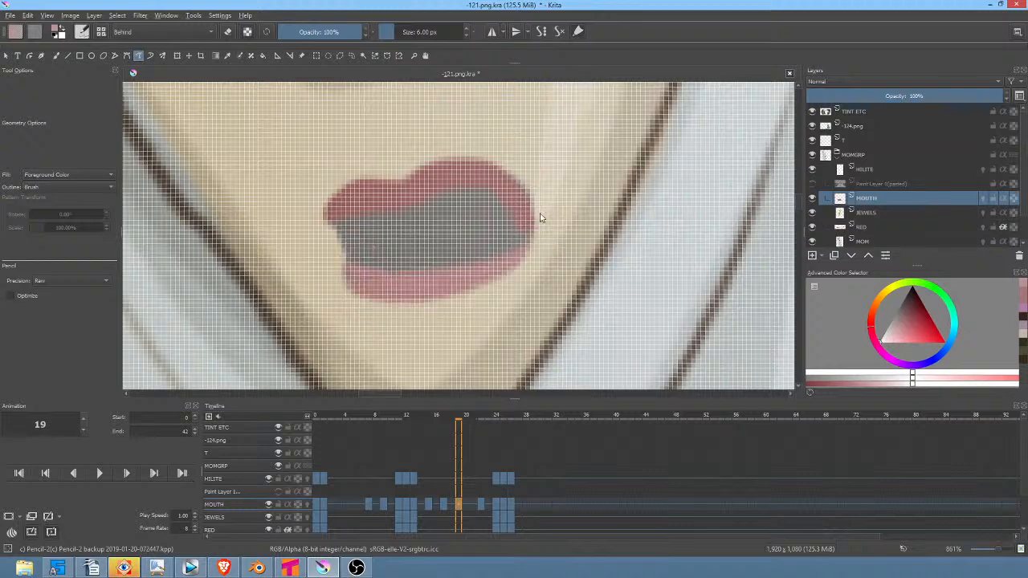
# Step: Paint filled pink lower lips under the nearly closed mouths at frames 22 and 24
pyautogui.press('.')
pyautogui.press('.')
pyautogui.press('.')
pyautogui.moveTo(343, 262)
pyautogui.mouseDown()
pyautogui.moveTo(368, 289)
pyautogui.moveTo(425, 283)
pyautogui.moveTo(492, 261)
pyautogui.moveTo(485, 222)
pyautogui.mouseUp()
pyautogui.press('.')
pyautogui.press('.')
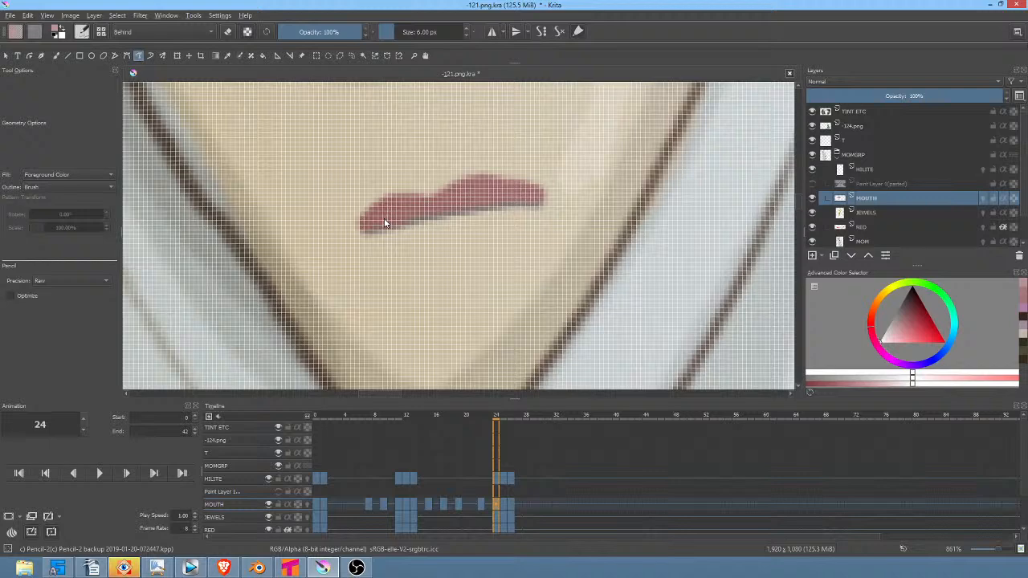
pyautogui.moveTo(385, 211)
pyautogui.mouseDown()
pyautogui.moveTo(398, 246)
pyautogui.moveTo(517, 226)
pyautogui.mouseUp()
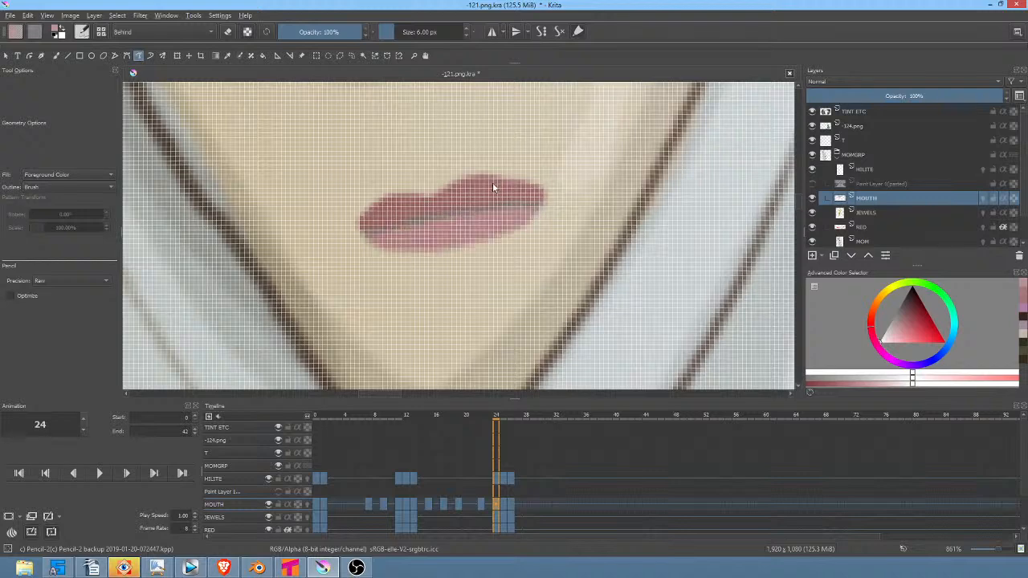
# Step: Paint filled pink lower lips behind the closed mouths at frames 25 and 26
pyautogui.press('.')
pyautogui.moveTo(363, 213)
pyautogui.mouseDown()
pyautogui.moveTo(335, 237)
pyautogui.moveTo(343, 253)
pyautogui.moveTo(434, 257)
pyautogui.moveTo(501, 209)
pyautogui.mouseUp()
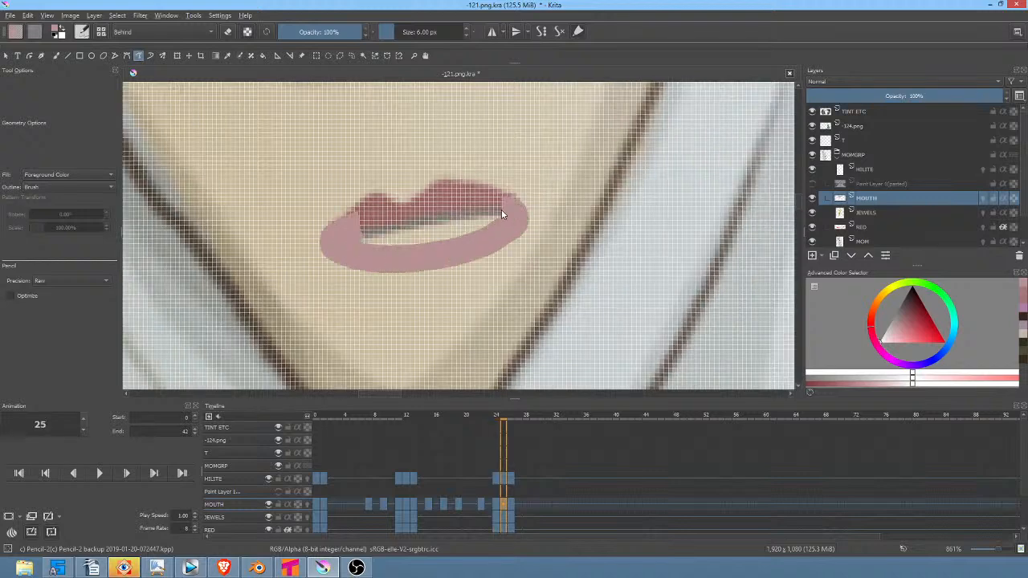
pyautogui.press('.')
pyautogui.moveTo(307, 251)
pyautogui.mouseDown()
pyautogui.moveTo(460, 215)
pyautogui.moveTo(472, 184)
pyautogui.moveTo(429, 188)
pyautogui.moveTo(437, 165)
pyautogui.mouseUp()
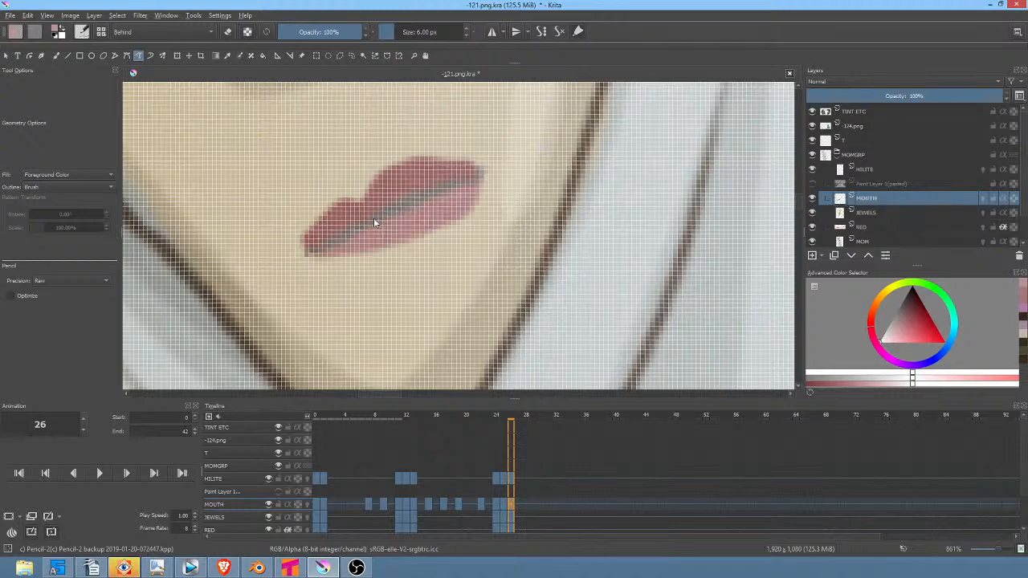
# Step: Check the coloured lips on the whole face at frame 26 and save the file
pyautogui.scroll(-6, 455, 270)
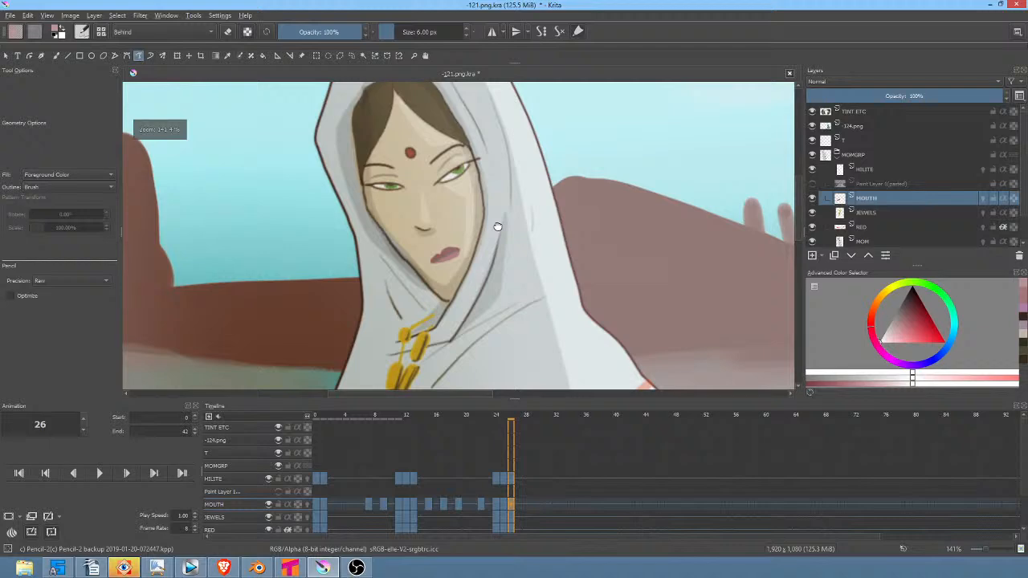
pyautogui.moveTo(497, 227); pyautogui.dragTo(492, 242)
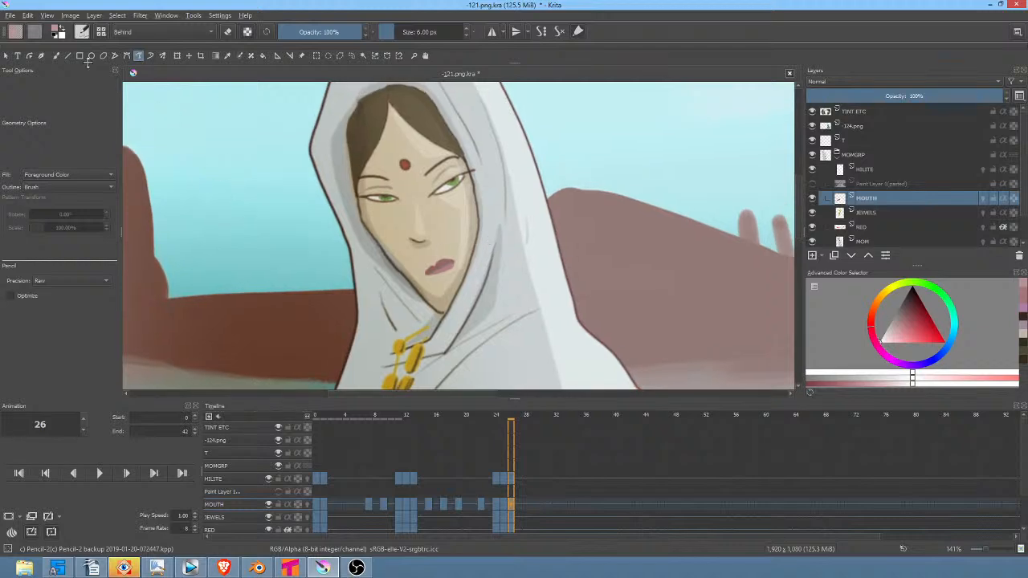
pyautogui.click(10, 16)
pyautogui.click(15, 66)
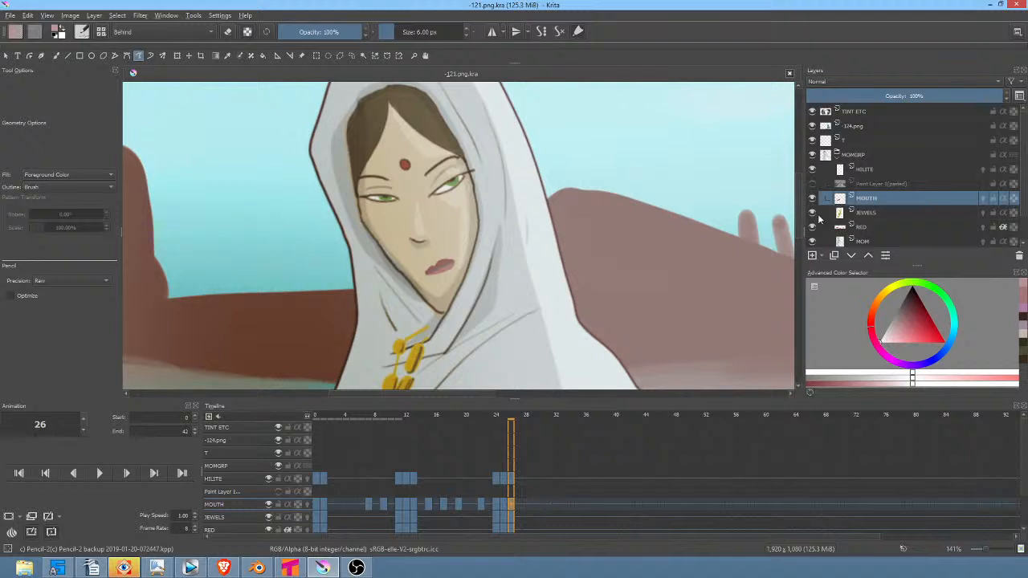
# Step: Toggle the MOM layer's visibility to check its content and make it the active layer
pyautogui.scroll(-1, 893, 215)
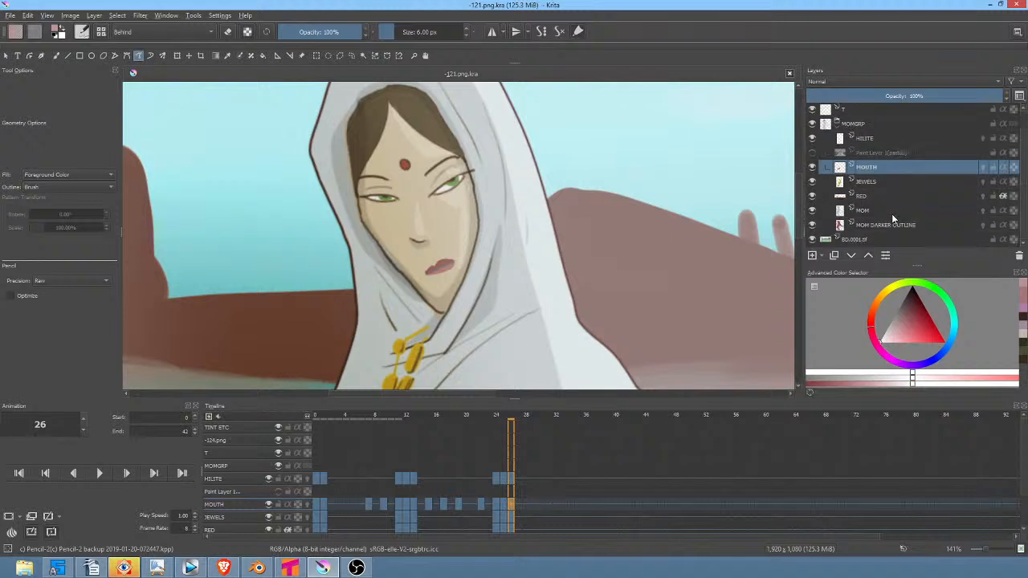
pyautogui.click(812, 211)
pyautogui.click(812, 211)
pyautogui.click(812, 211)
pyautogui.click(812, 211)
pyautogui.click(863, 211)
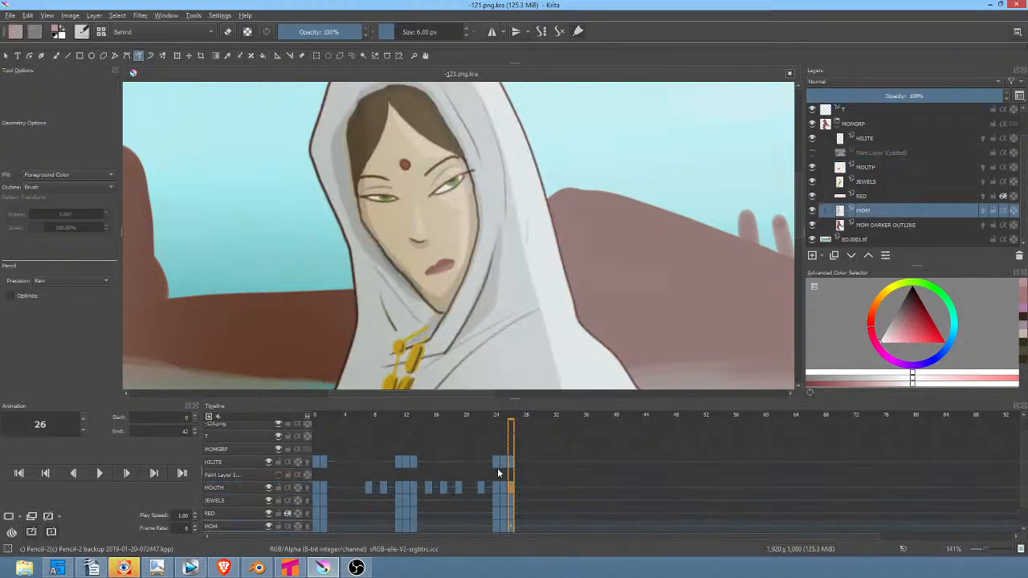
# Step: With the MOM layer isolated in Normal mode at frame 0, sample the veil's grey and paint over the eyelash tip that crosses onto the veil
pyautogui.click(315, 525)
pyautogui.scroll(4, 363, 190)
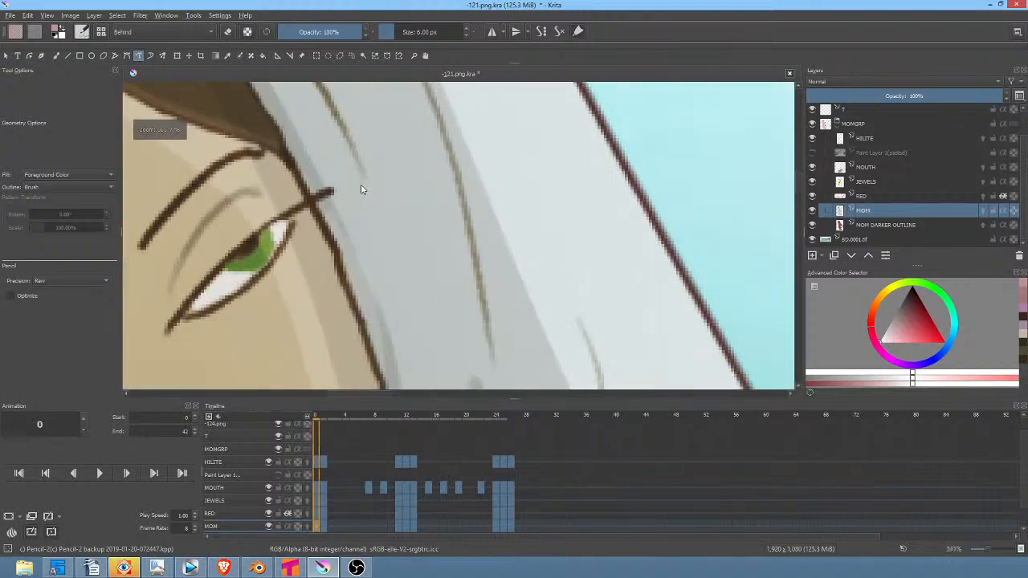
pyautogui.scroll(-2, 490, 178)
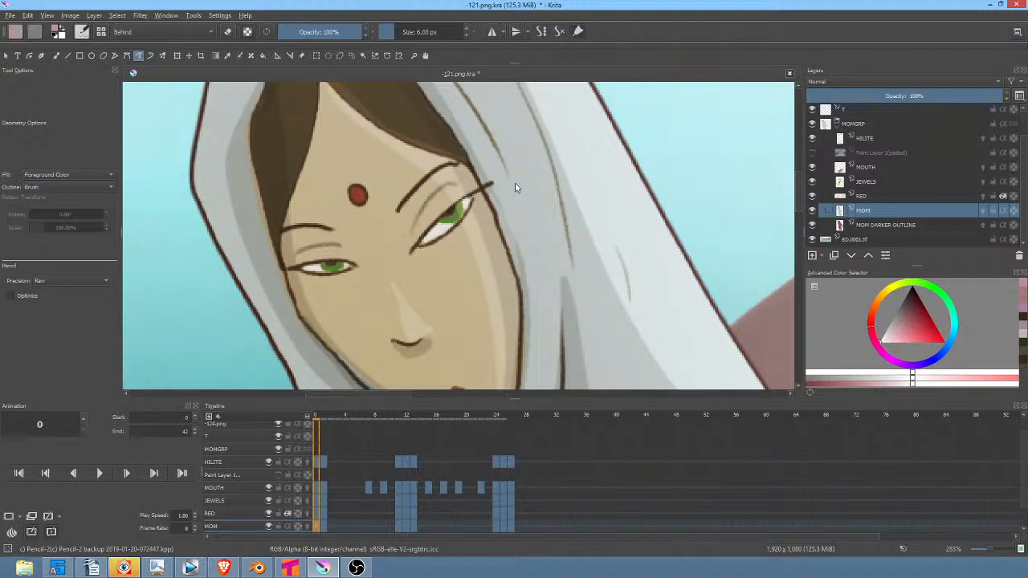
pyautogui.scroll(3, 530, 195)
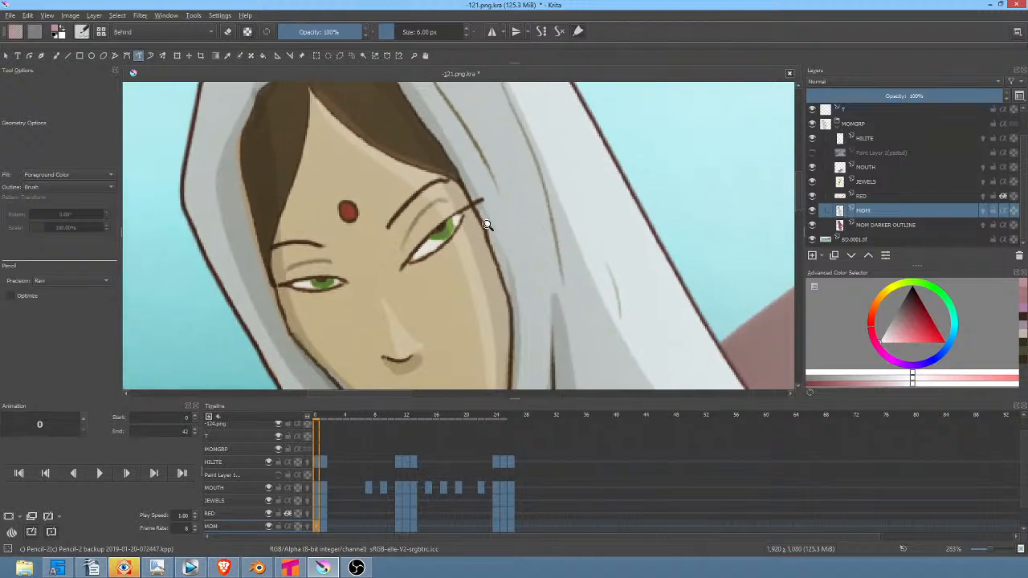
pyautogui.moveTo(556, 169); pyautogui.dragTo(552, 165)
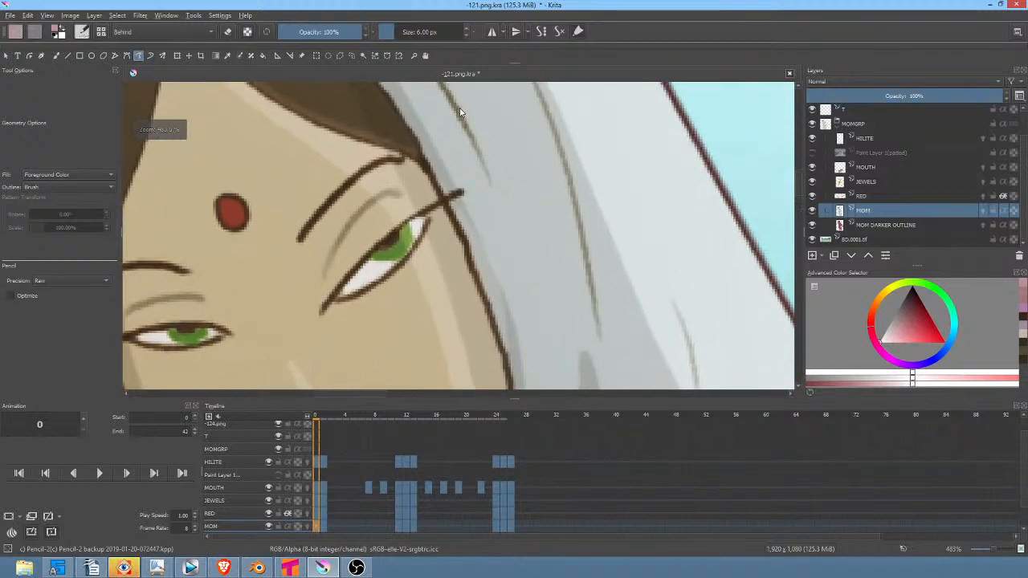
pyautogui.keyDown('ctrl'); pyautogui.click(474, 166); pyautogui.keyUp('ctrl')
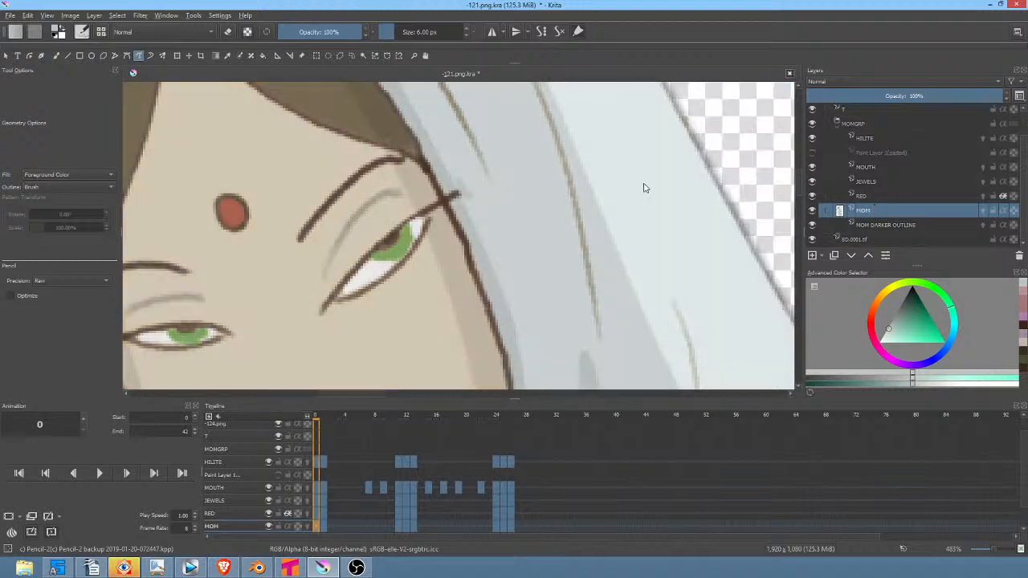
pyautogui.keyDown('ctrl'); pyautogui.click(480, 171); pyautogui.keyUp('ctrl')
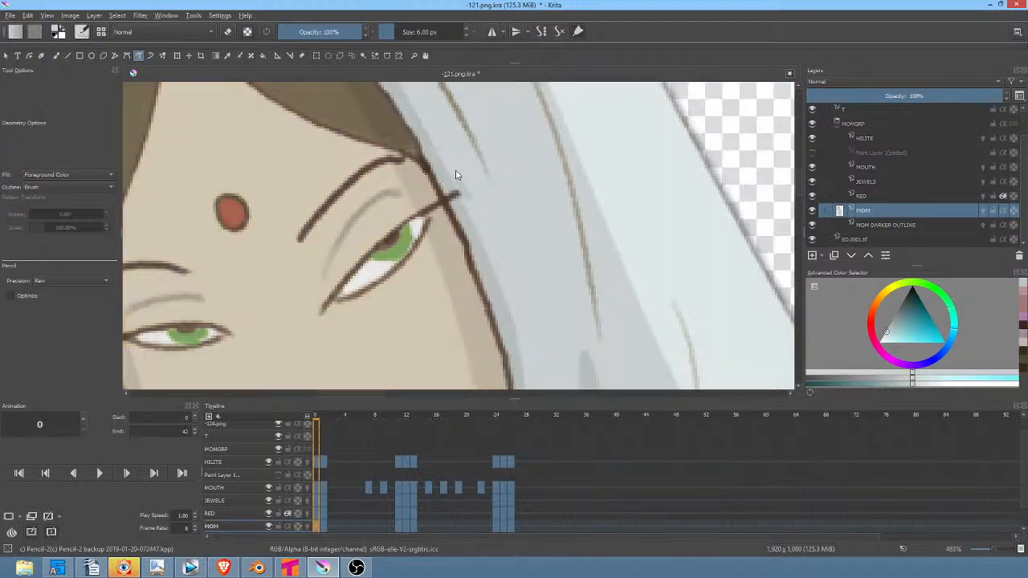
pyautogui.moveTo(459, 183); pyautogui.dragTo(465, 198)
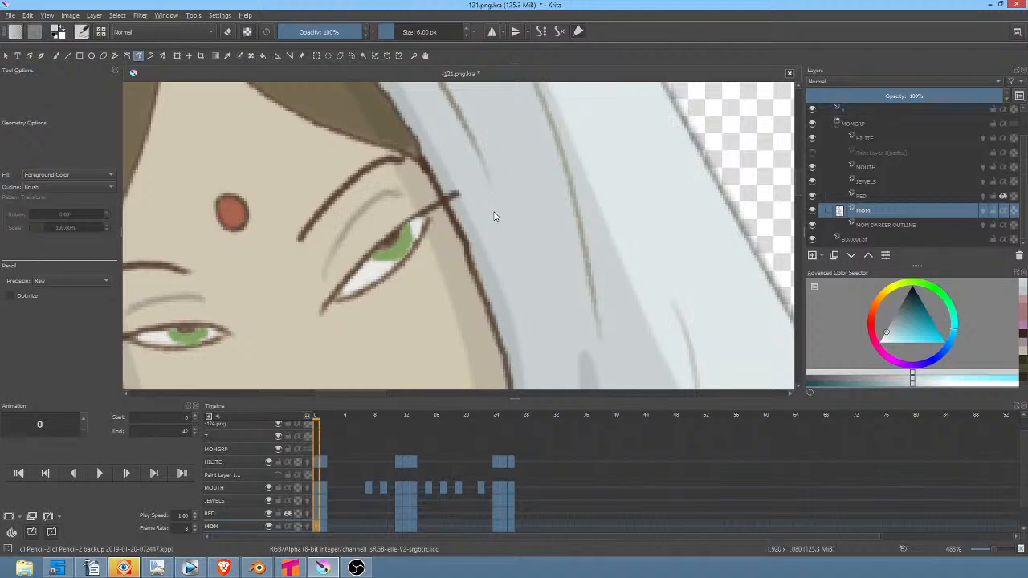
# Step: Try to paint over the eyelash tip crossing onto the veil at frame 1
pyautogui.press('.')
pyautogui.moveTo(611, 151); pyautogui.dragTo(615, 171)
pyautogui.hotkey('ctrl', 'z')
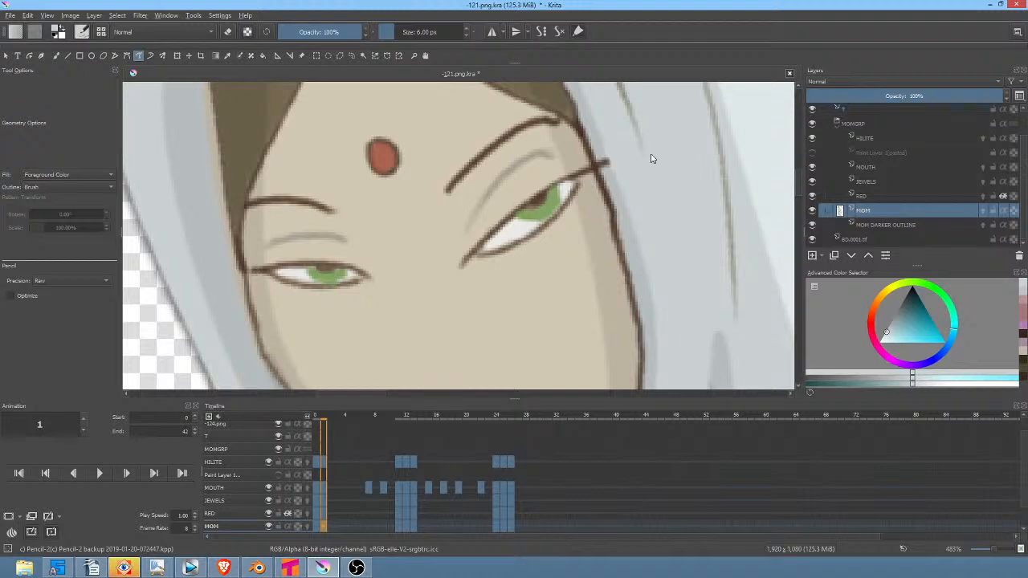
# Step: Step through the MOM keyframes at frames 11, 12, 13, 24, 25 and 26, examining where the eyelash tip crosses onto the veil
pyautogui.hotkey('alt', '.')
pyautogui.moveTo(767, 145); pyautogui.dragTo(641, 188)
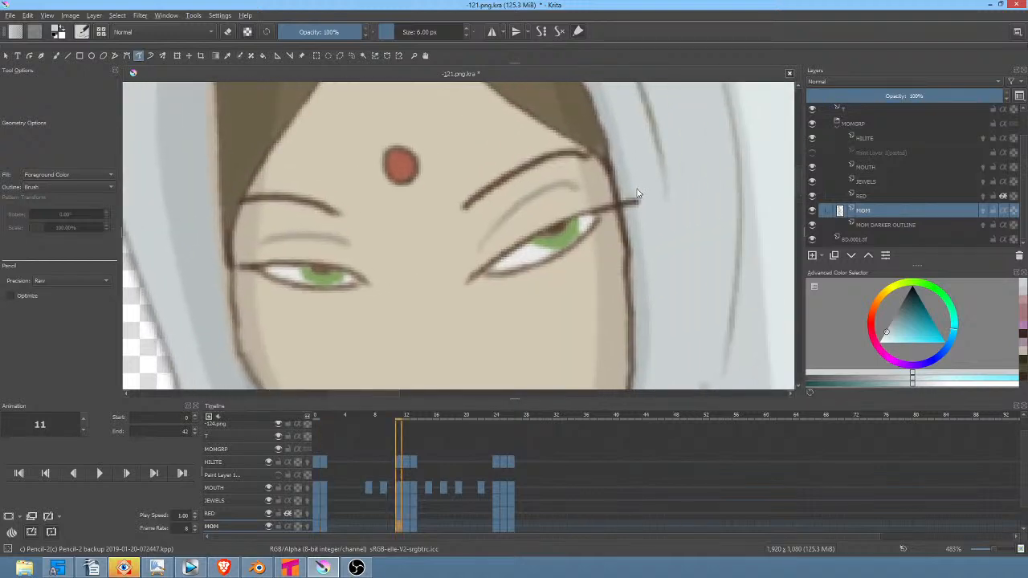
pyautogui.hotkey('alt', '.')
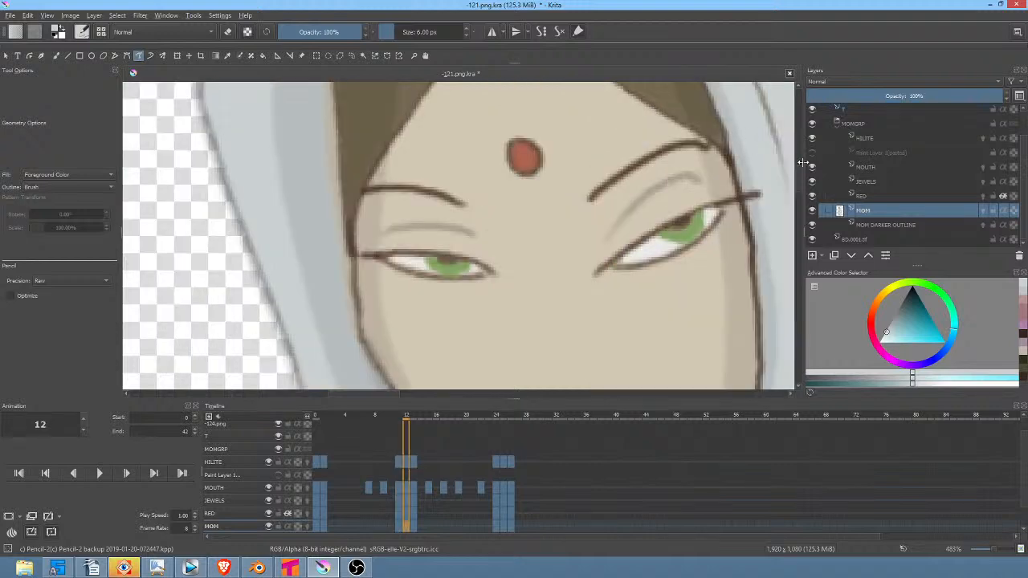
pyautogui.hotkey('alt', '.')
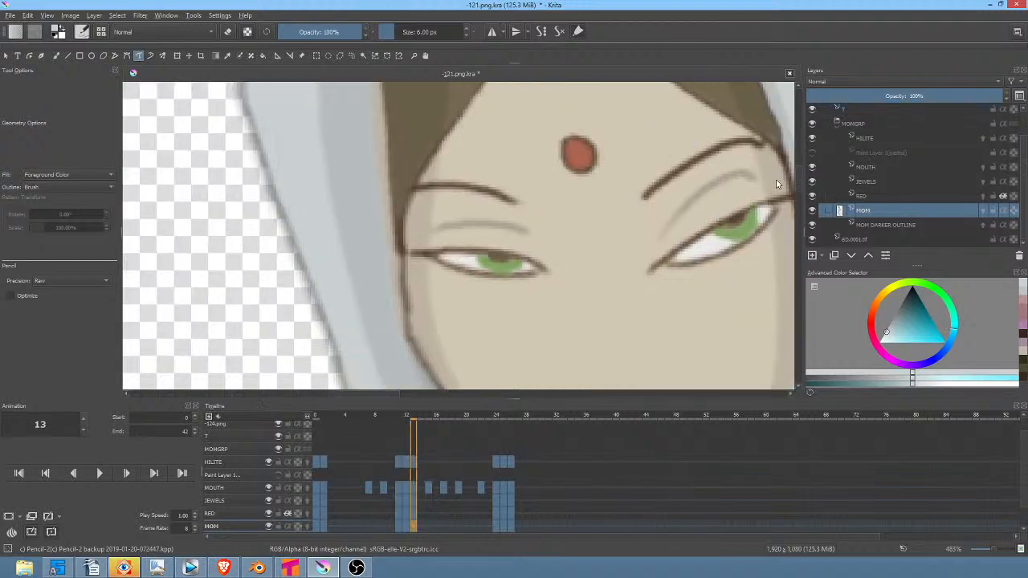
pyautogui.moveTo(757, 202); pyautogui.dragTo(519, 247)
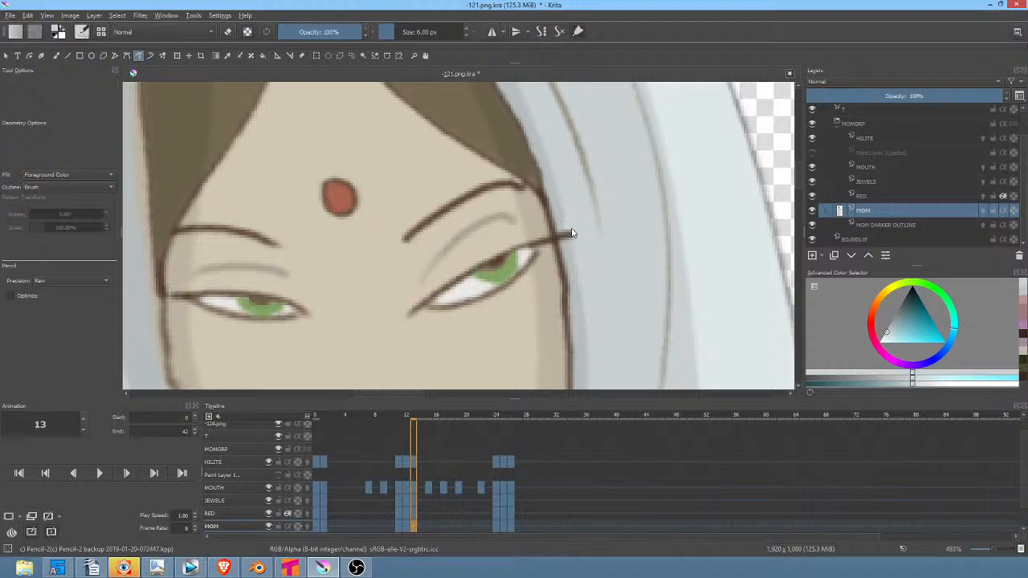
pyautogui.hotkey('alt', '.')
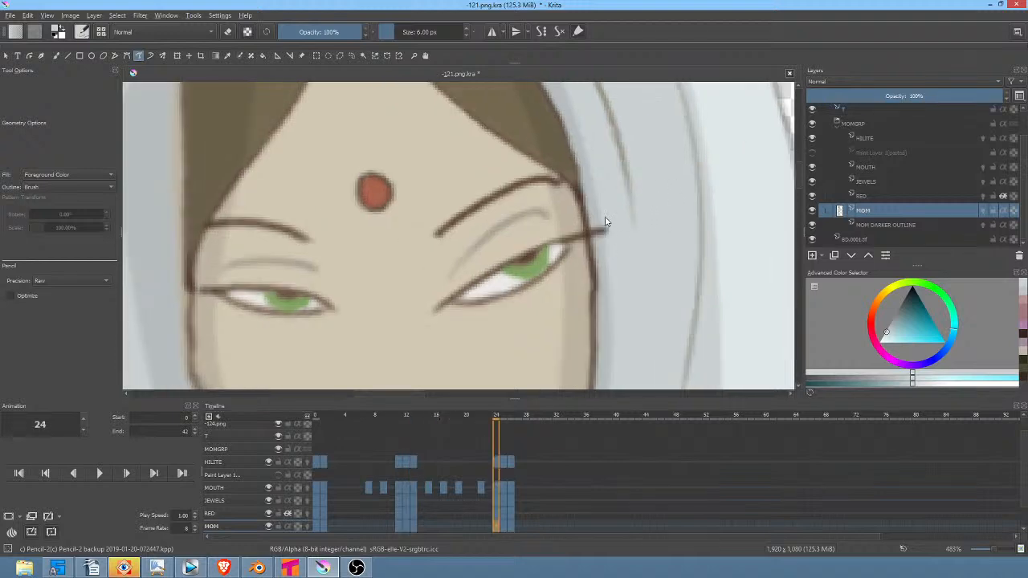
pyautogui.hotkey('alt', '.')
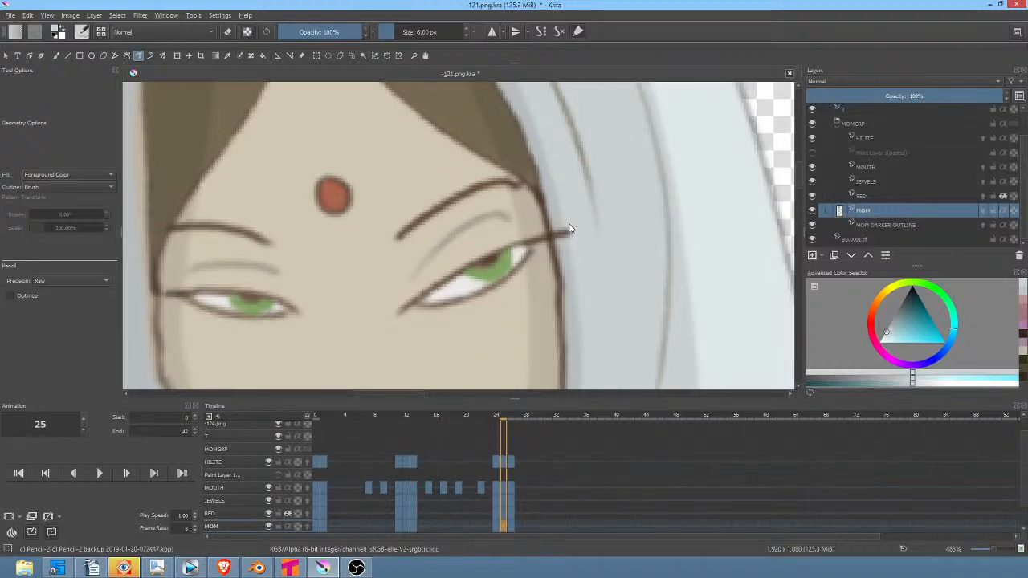
pyautogui.hotkey('alt', '.')
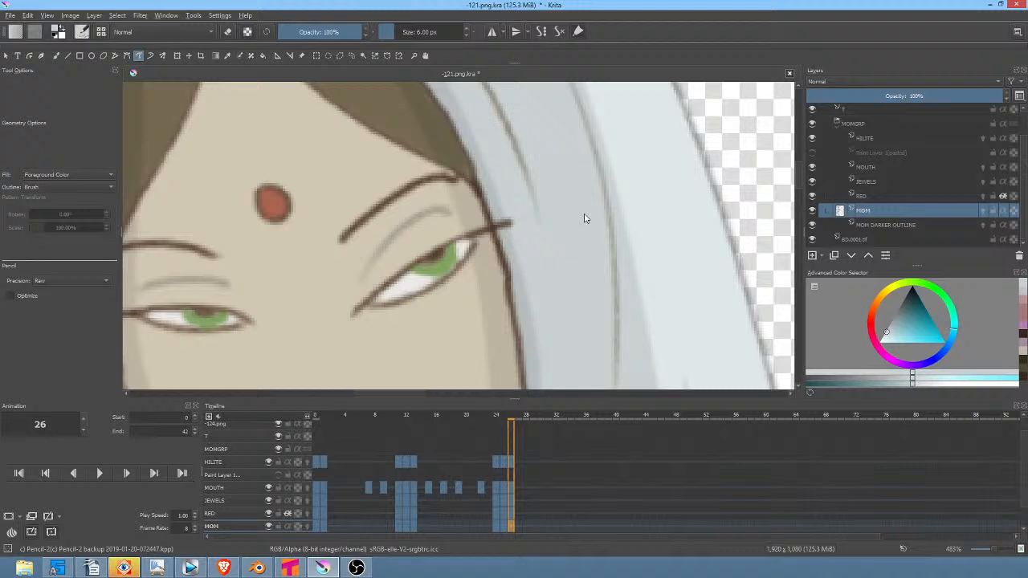
# Step: At frame 26, paint over the eyelash tip with sampled veil grey, switching to the Ink-2 Fineliner freehand brush at 4 px
pyautogui.keyDown('ctrl'); pyautogui.click(507, 234); pyautogui.keyUp('ctrl')
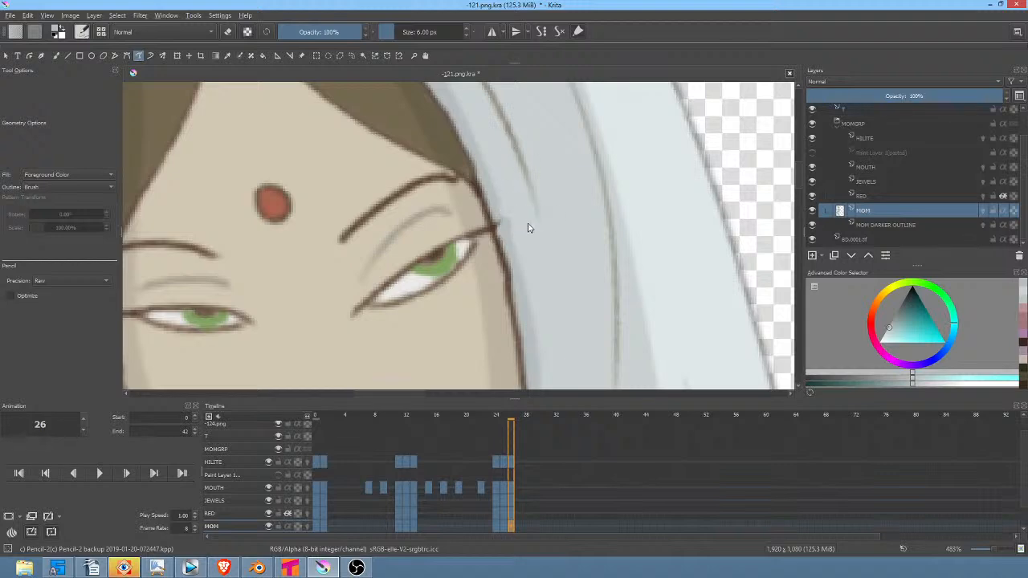
pyautogui.rightClick(527, 228)
pyautogui.click(604, 198)
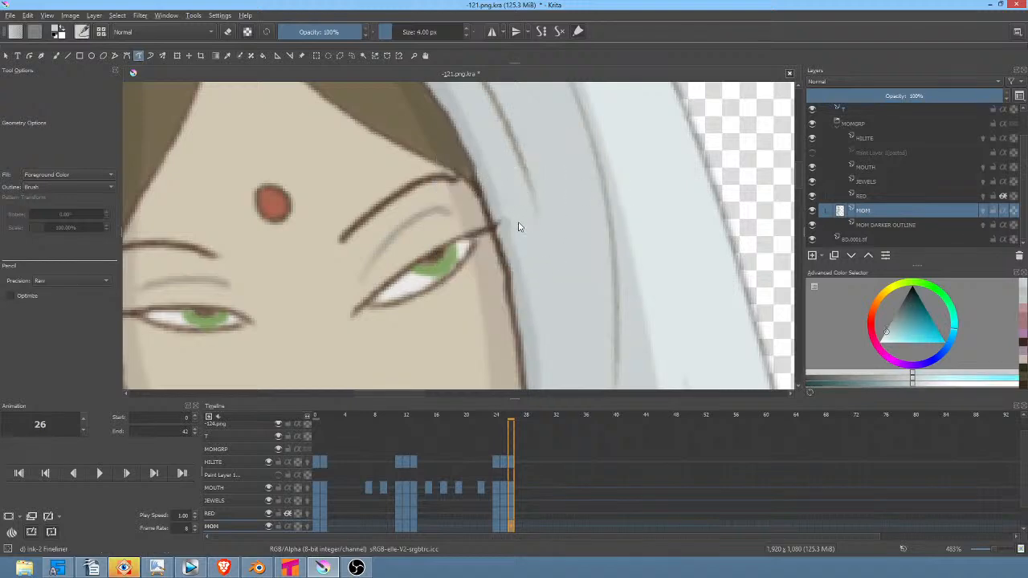
pyautogui.press('b')
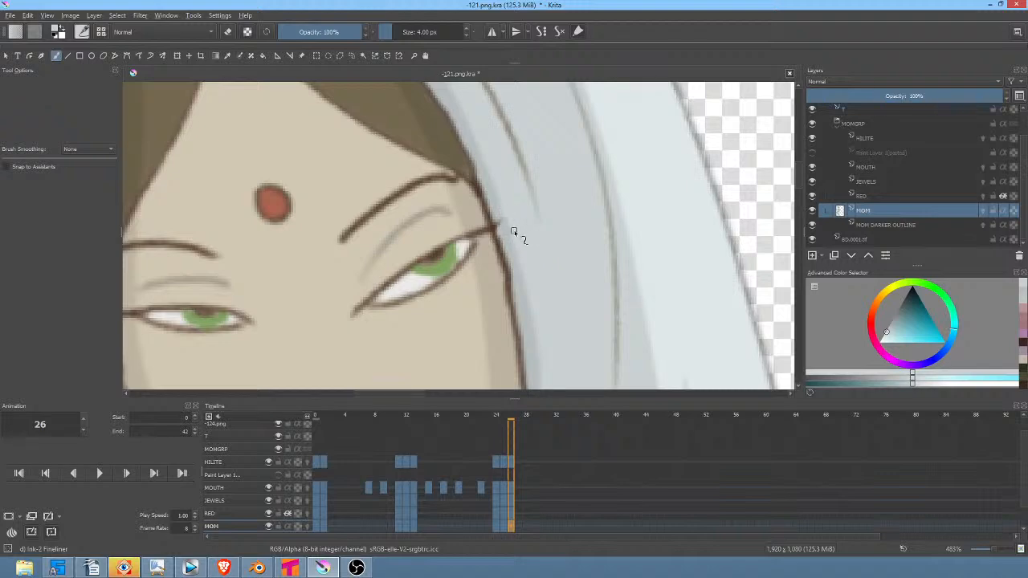
pyautogui.keyDown('ctrl'); pyautogui.click(519, 243); pyautogui.keyUp('ctrl')
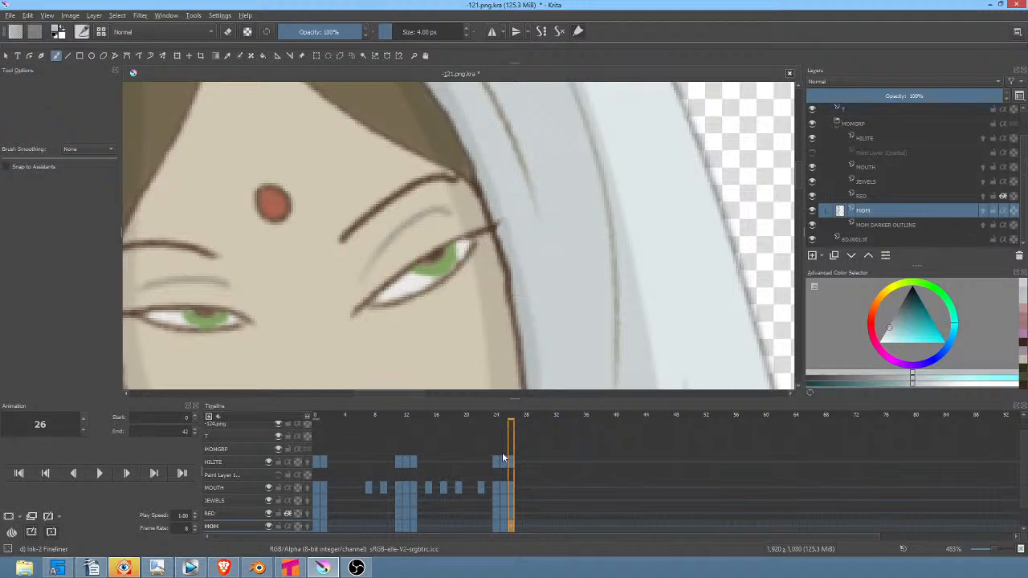
# Step: Shorten the eyelash tip overlapping the veil at frames 25 and 24 with the grey Fineliner brush
pyautogui.click(497, 424)
pyautogui.scroll(5, 505, 228)
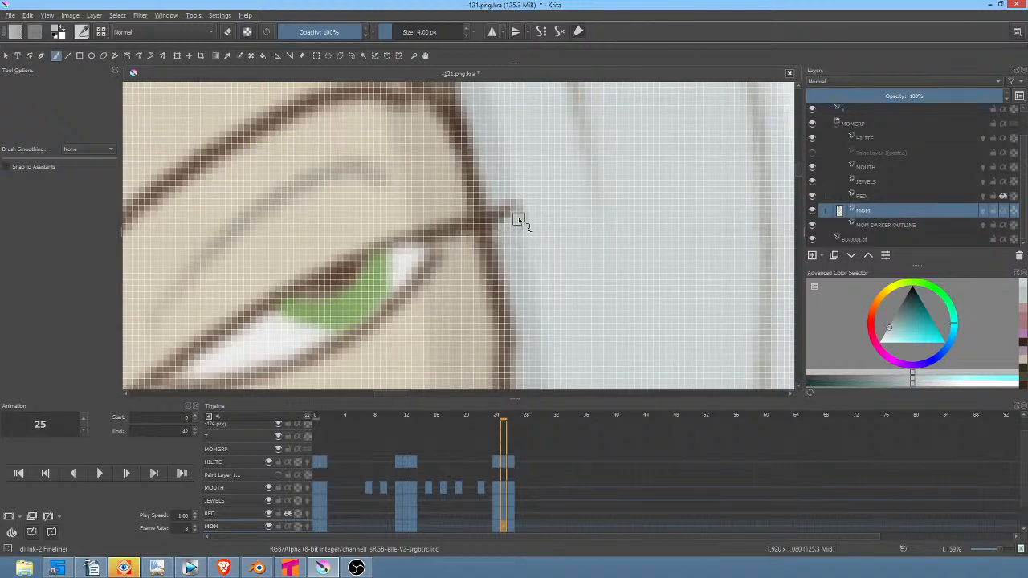
pyautogui.press('Left')
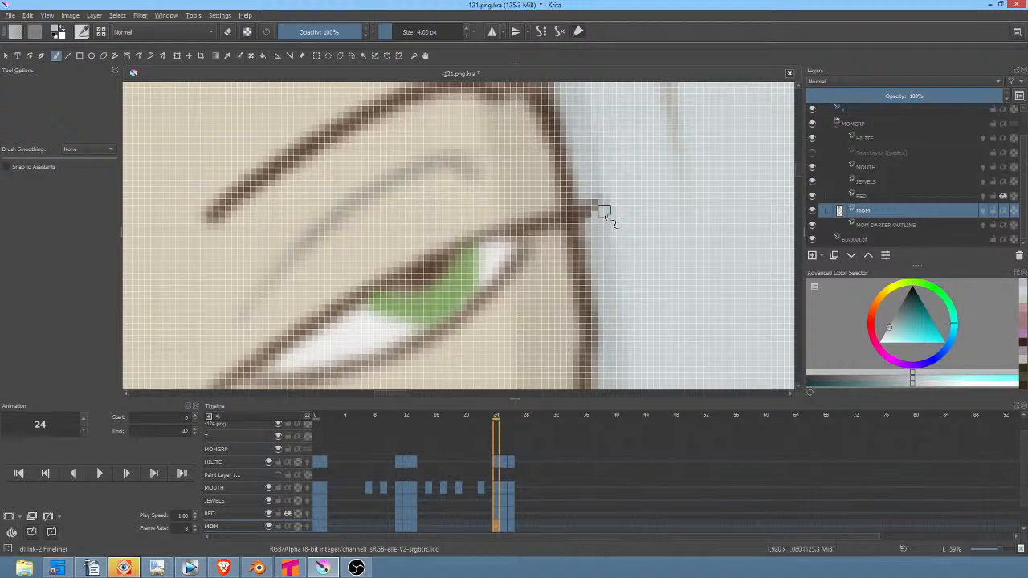
# Step: Cover the end of the eyelash tip on the veil with the same grey at frames 13, 12 and 11
pyautogui.press(',')
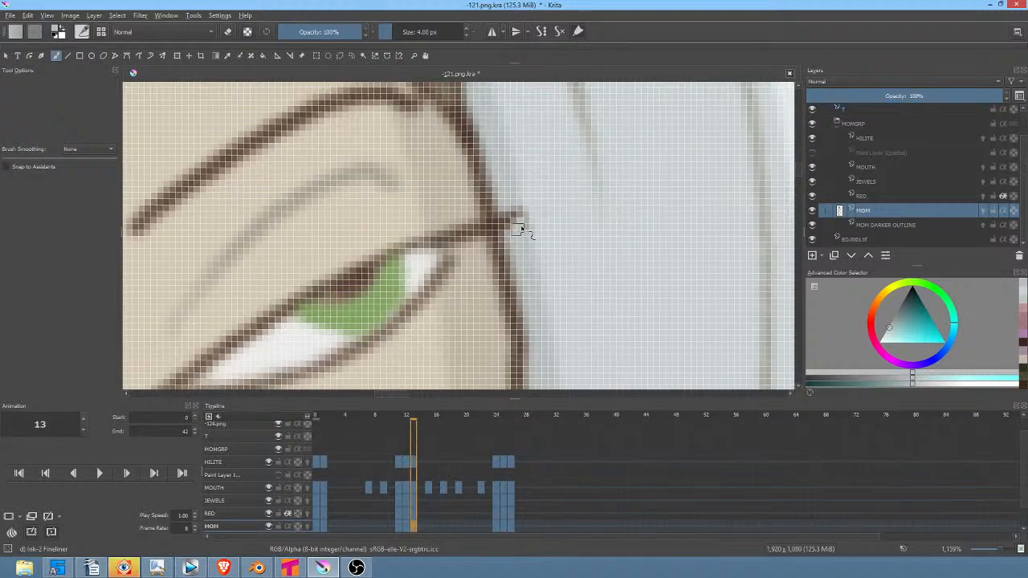
pyautogui.press('Left')
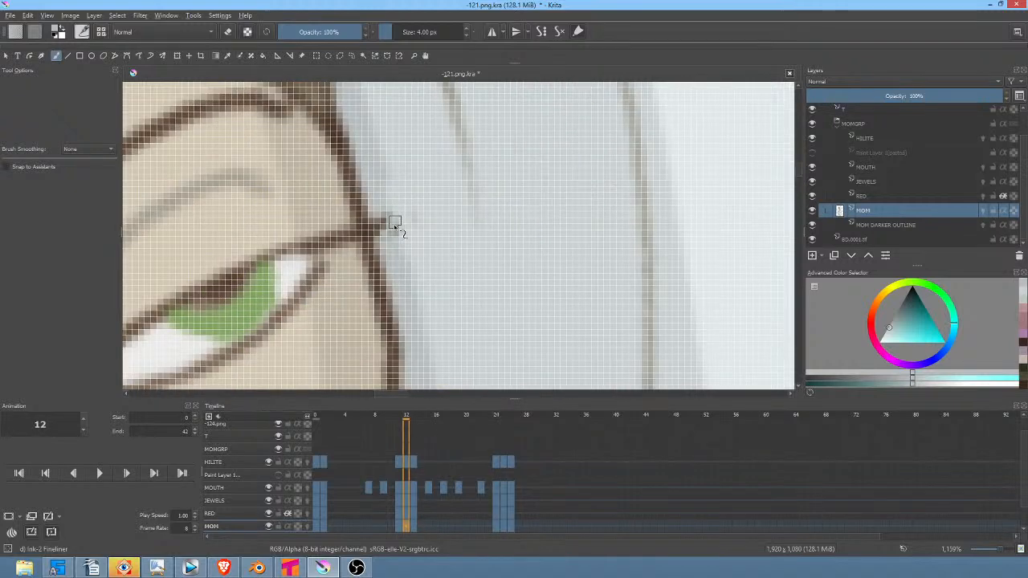
pyautogui.press('Left')
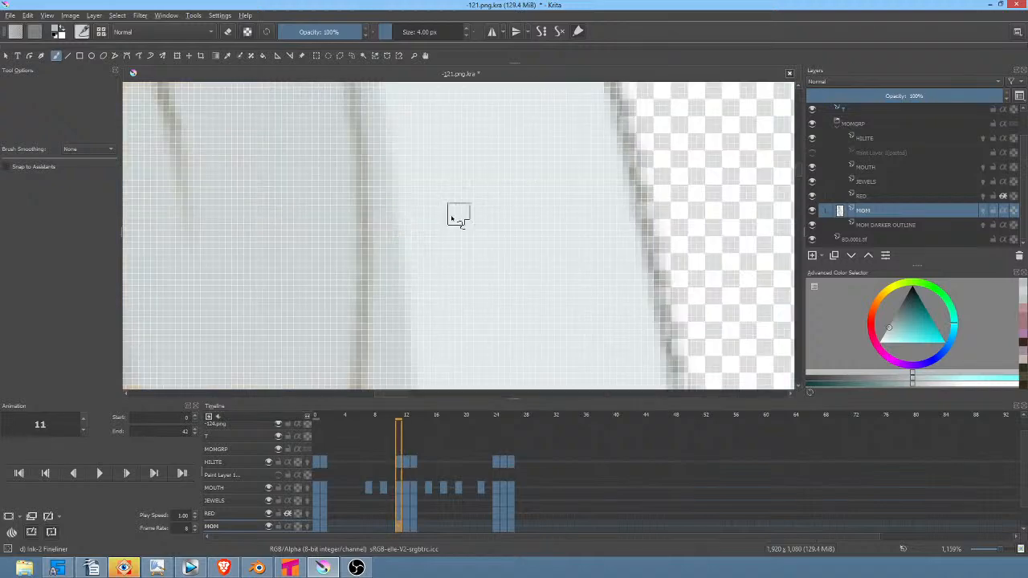
pyautogui.moveTo(462, 263)
pyautogui.mouseDown()
pyautogui.moveTo(559, 222)
pyautogui.moveTo(521, 193)
pyautogui.mouseUp()
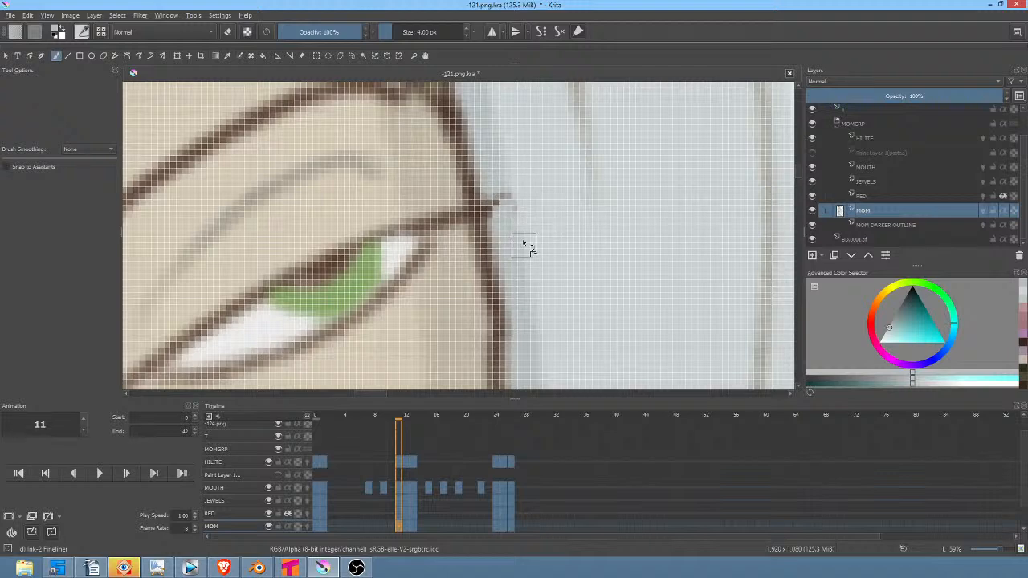
# Step: Paint veil grey over the end of the eyelash tip at frames 1 and 0
pyautogui.press('Left')
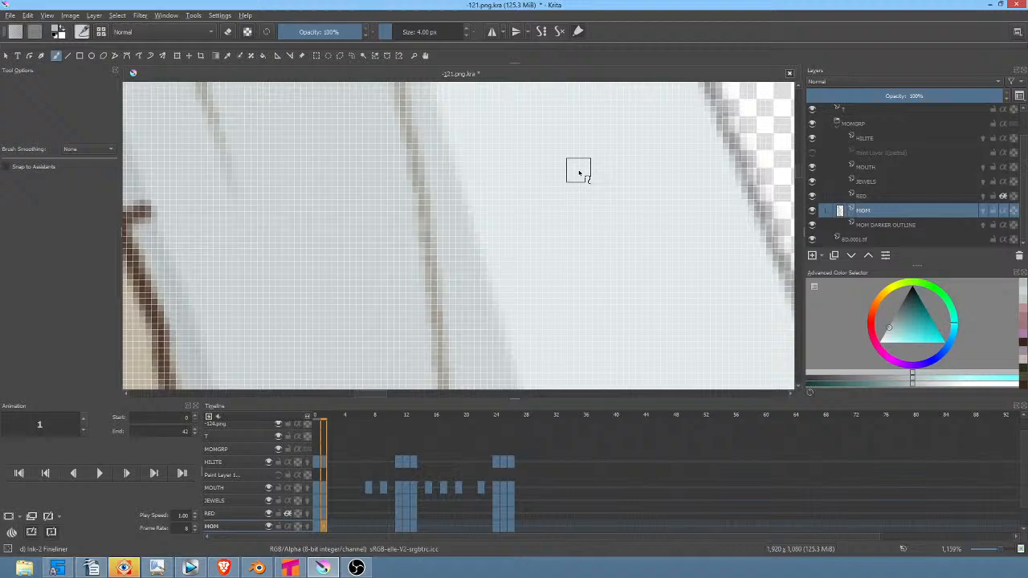
pyautogui.moveTo(339, 284)
pyautogui.mouseDown()
pyautogui.moveTo(666, 281)
pyautogui.moveTo(695, 299)
pyautogui.mouseUp()
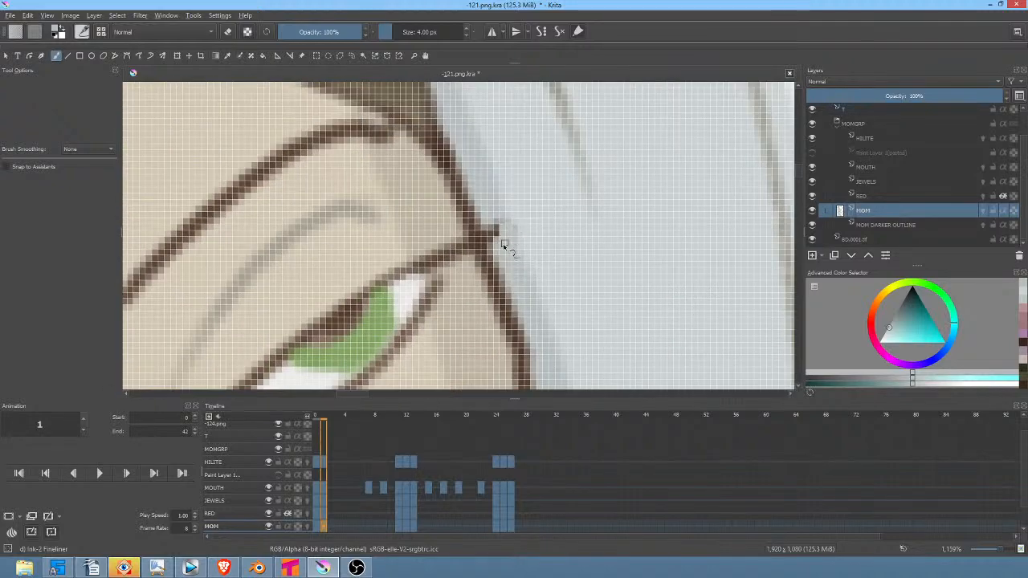
pyautogui.press('Left')
pyautogui.moveTo(326, 300); pyautogui.dragTo(684, 244)
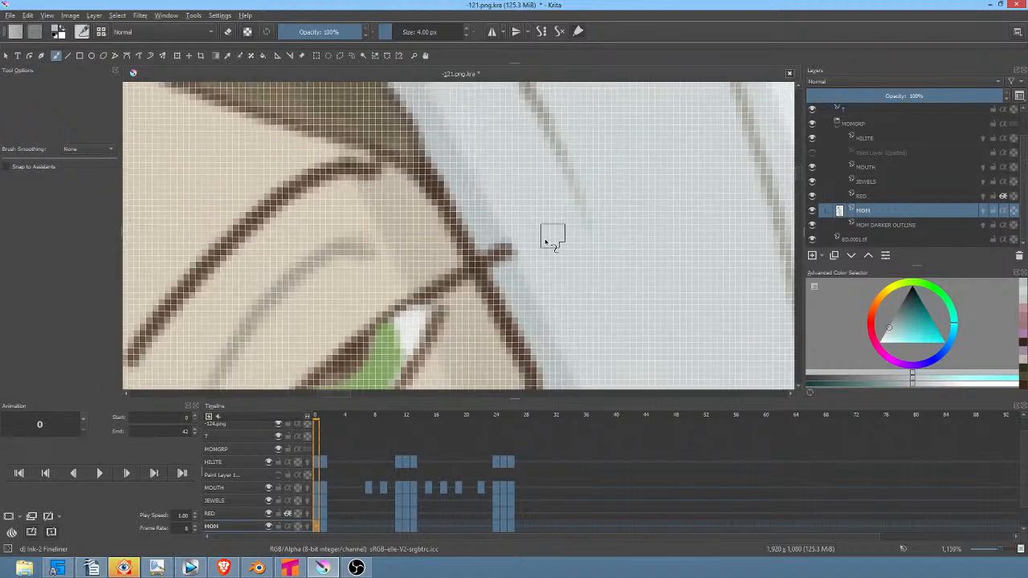
pyautogui.moveTo(509, 266); pyautogui.dragTo(514, 251)
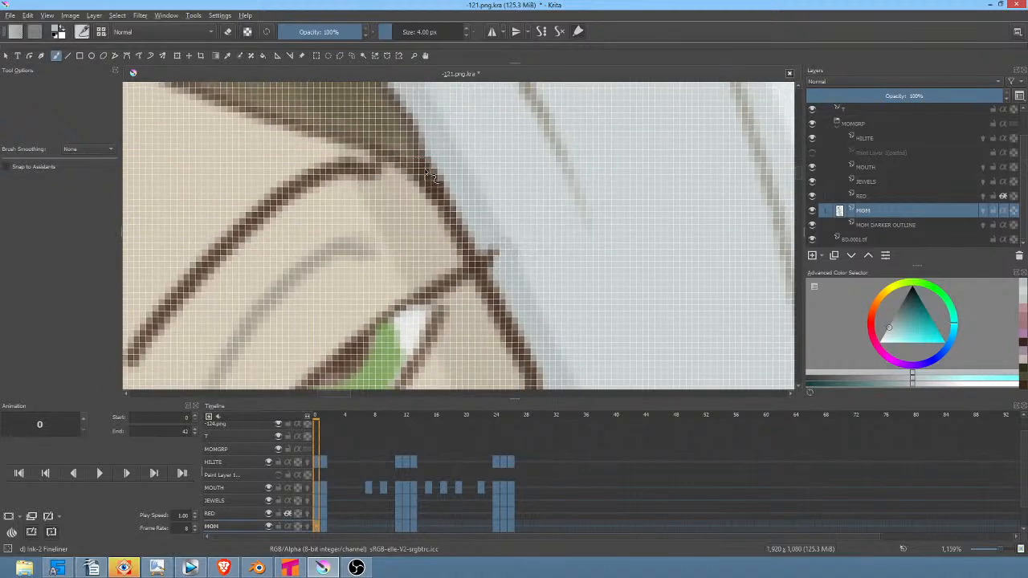
# Step: Play the animation to check the shortened eyelash tips on the whole figure, and save the file
pyautogui.scroll(-6, 455, 176)
pyautogui.moveTo(458, 177); pyautogui.dragTo(483, 162)
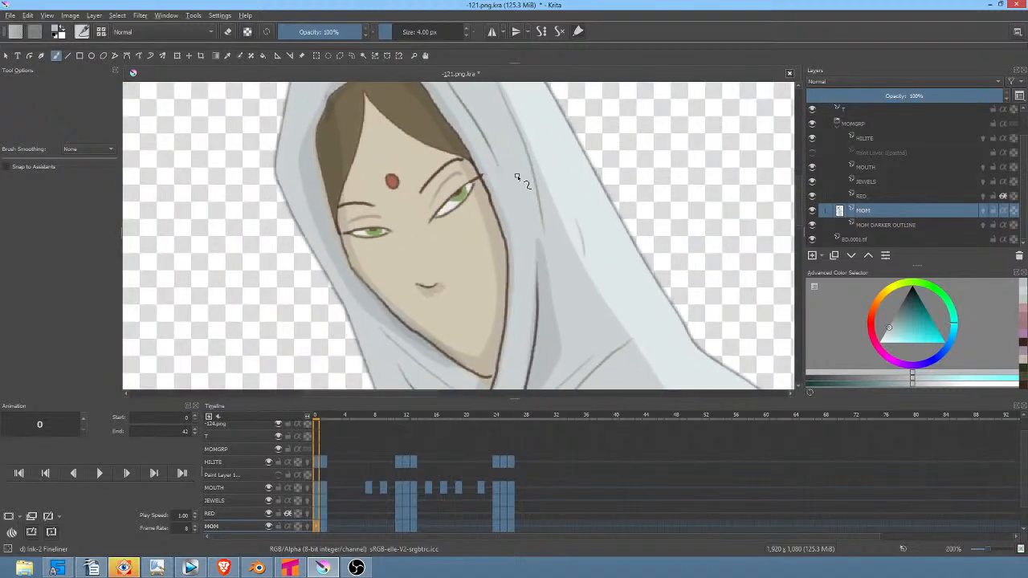
pyautogui.press('space')
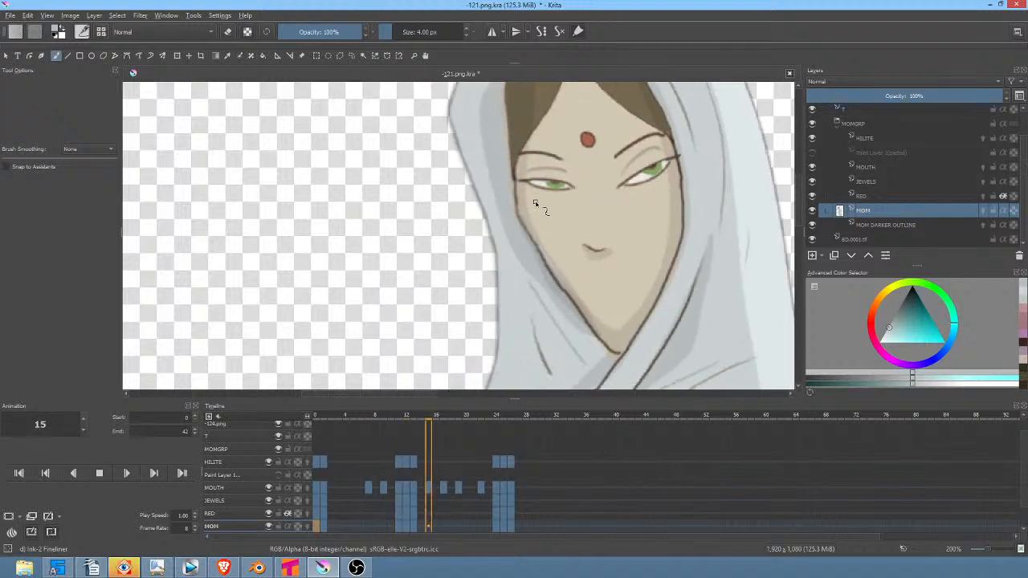
pyautogui.scroll(-2, 535, 204)
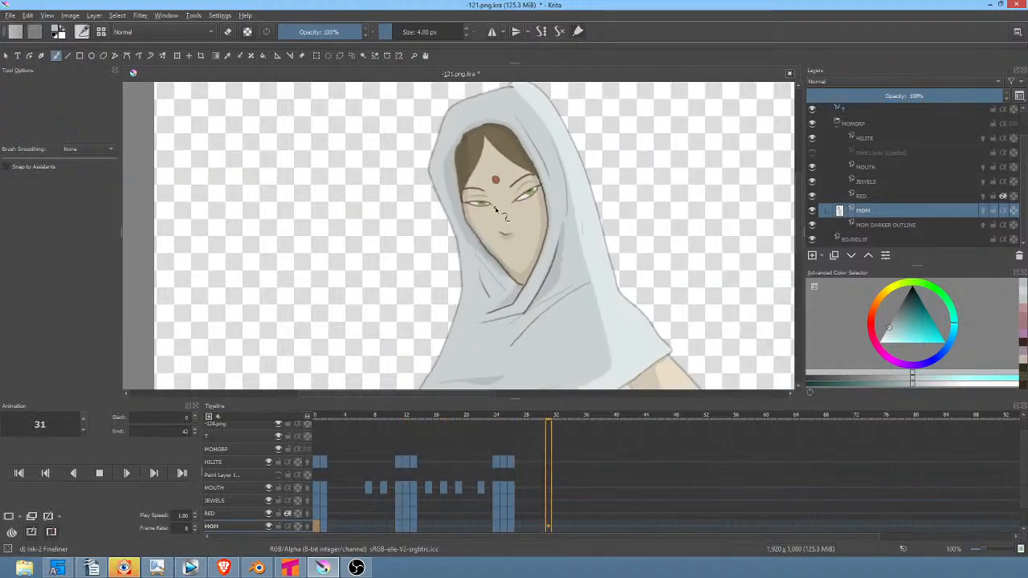
pyautogui.press('space')
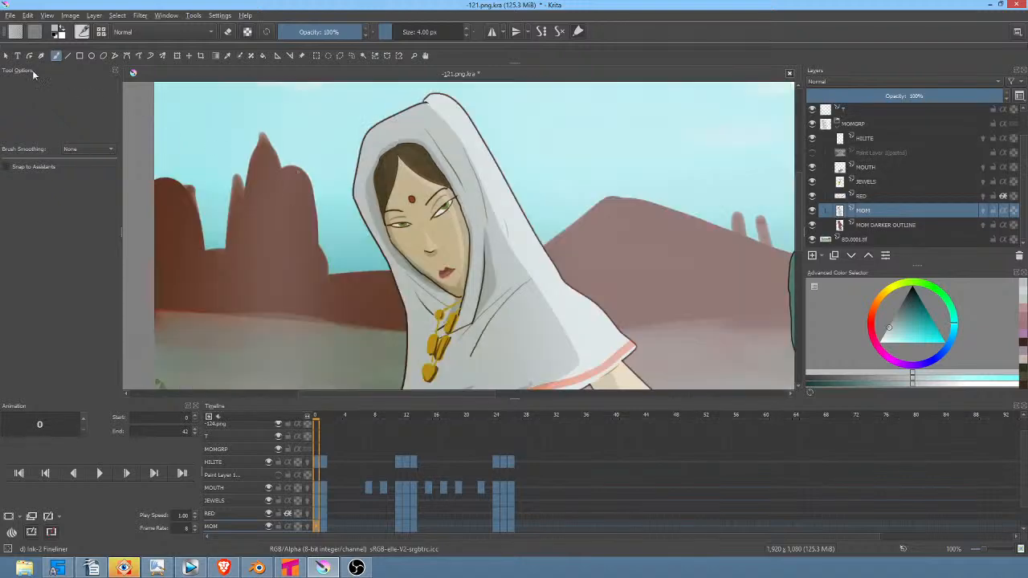
pyautogui.click(11, 15)
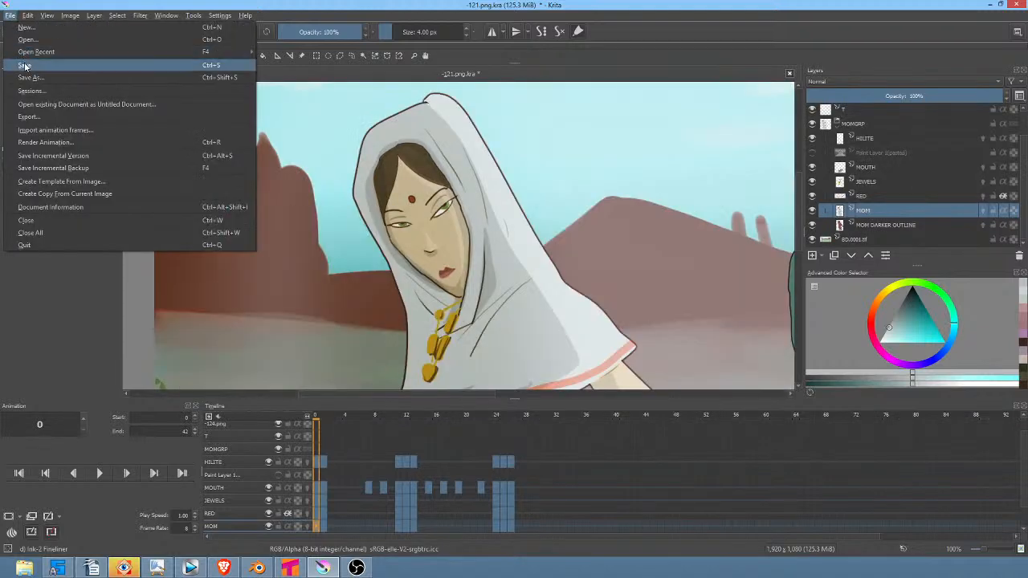
pyautogui.click(25, 66)
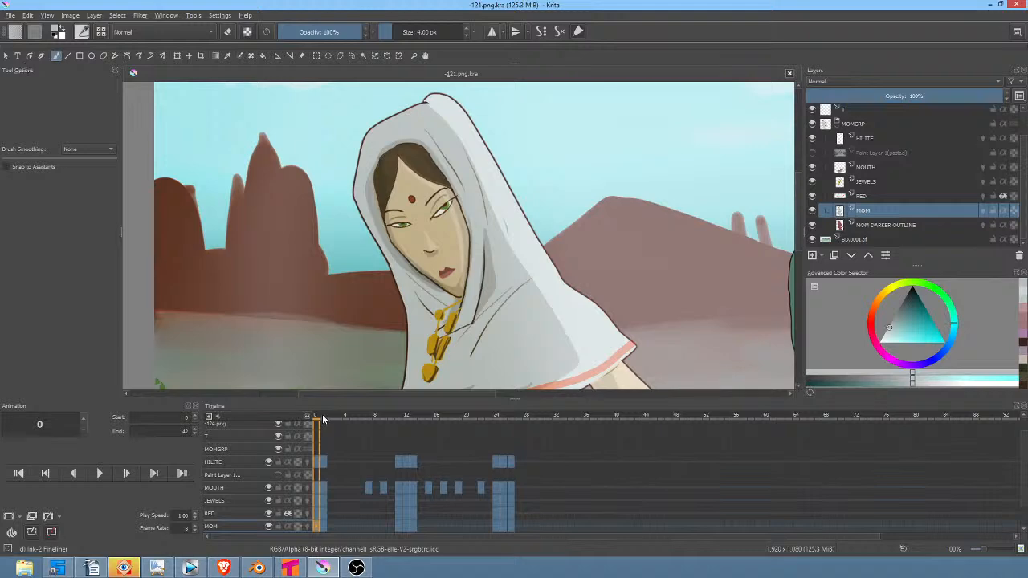
# Step: Review the opening frames' motion and copy the MOM layer's frame 1 keyframe to frame 5
pyautogui.moveTo(323, 416); pyautogui.dragTo(316, 444)
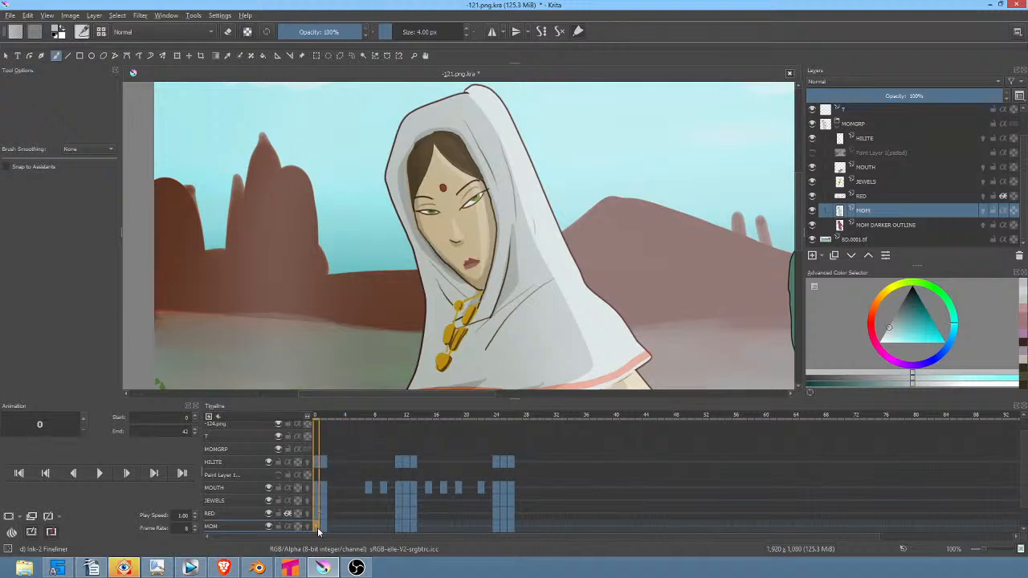
pyautogui.moveTo(326, 527)
pyautogui.press('space')
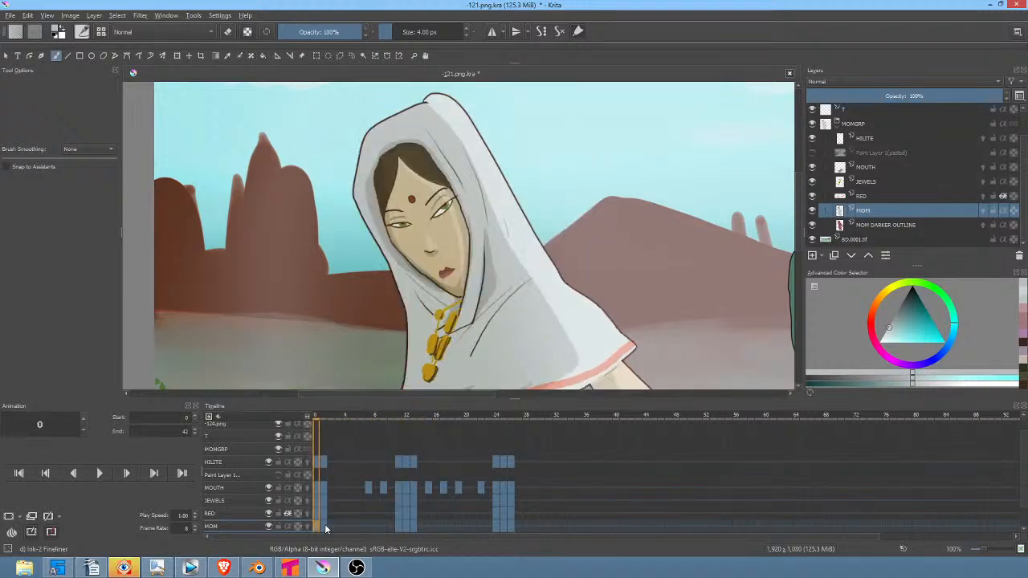
pyautogui.press('space')
pyautogui.press('space')
pyautogui.click(346, 528)
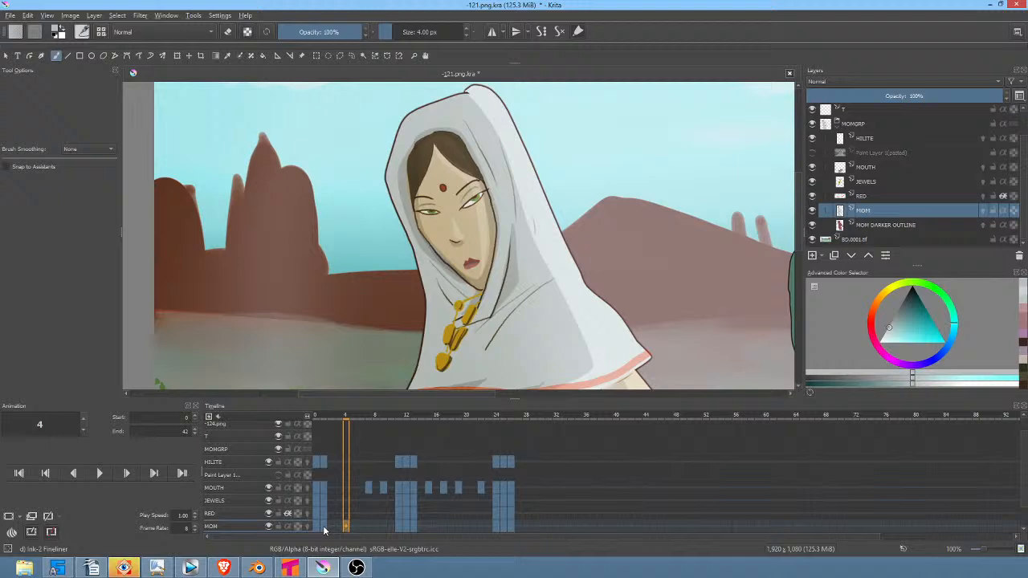
pyautogui.click(323, 526)
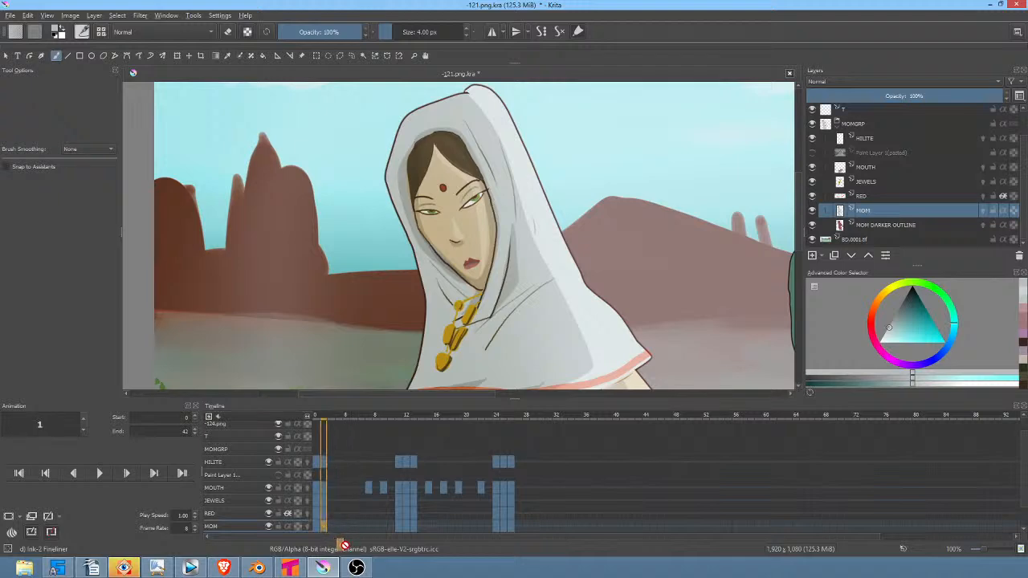
pyautogui.click(354, 527)
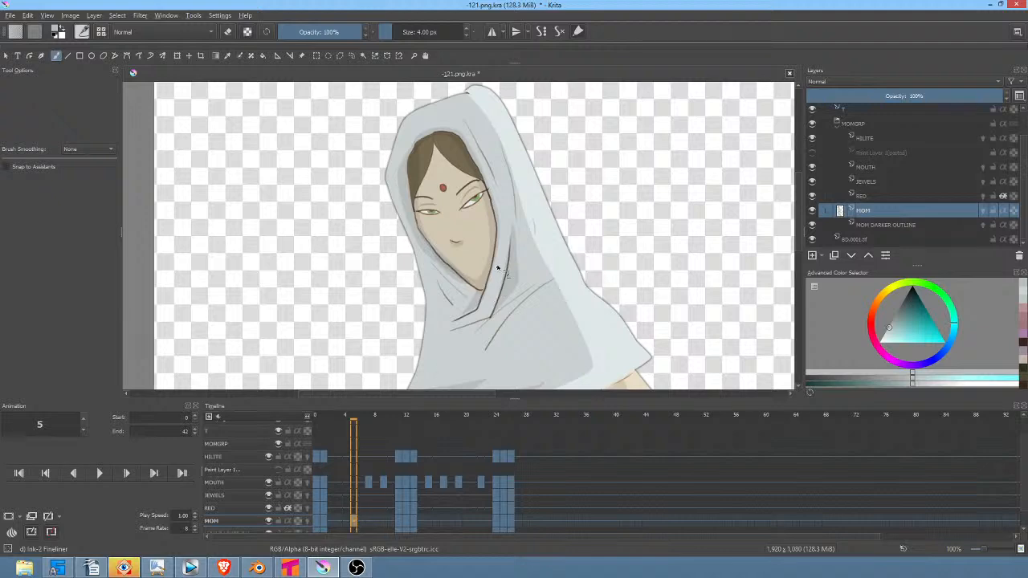
# Step: At frame 4 of the MOM layer, paint sampled skin colour over both open eyes so they look closed
pyautogui.scroll(4, 498, 269)
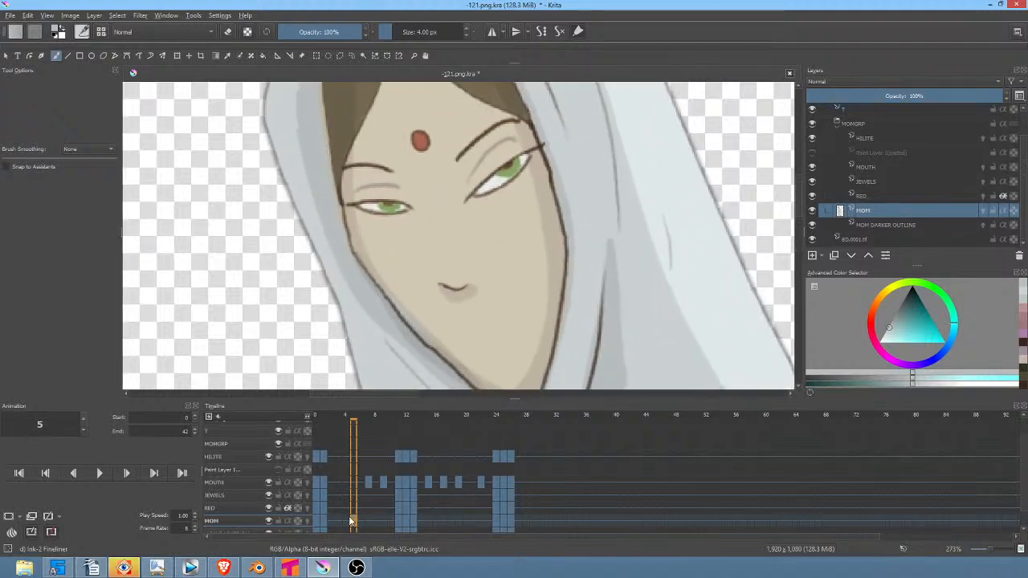
pyautogui.click(348, 523)
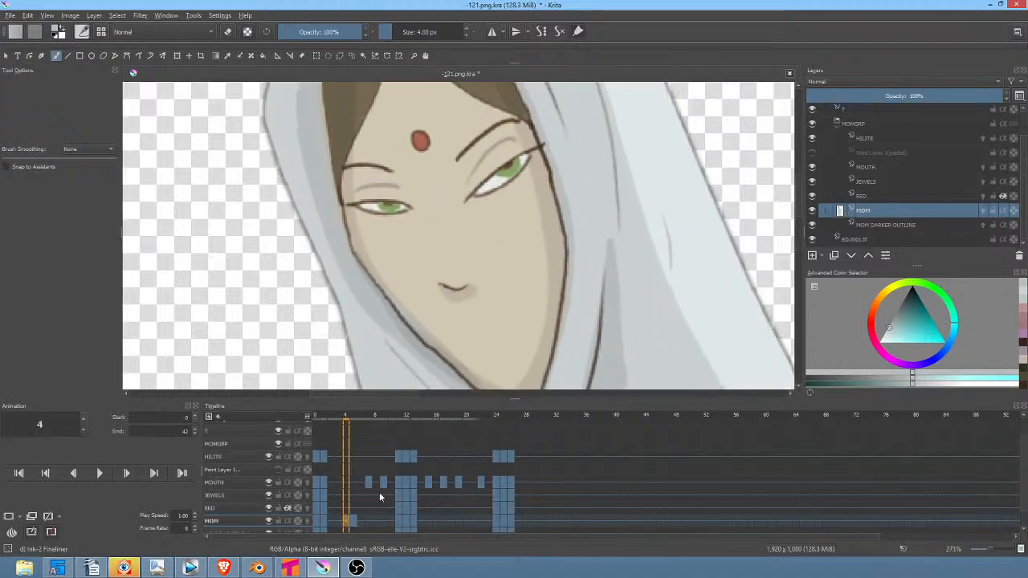
pyautogui.press('p')
pyautogui.keyDown('ctrl'); pyautogui.click(505, 191); pyautogui.keyUp('ctrl')
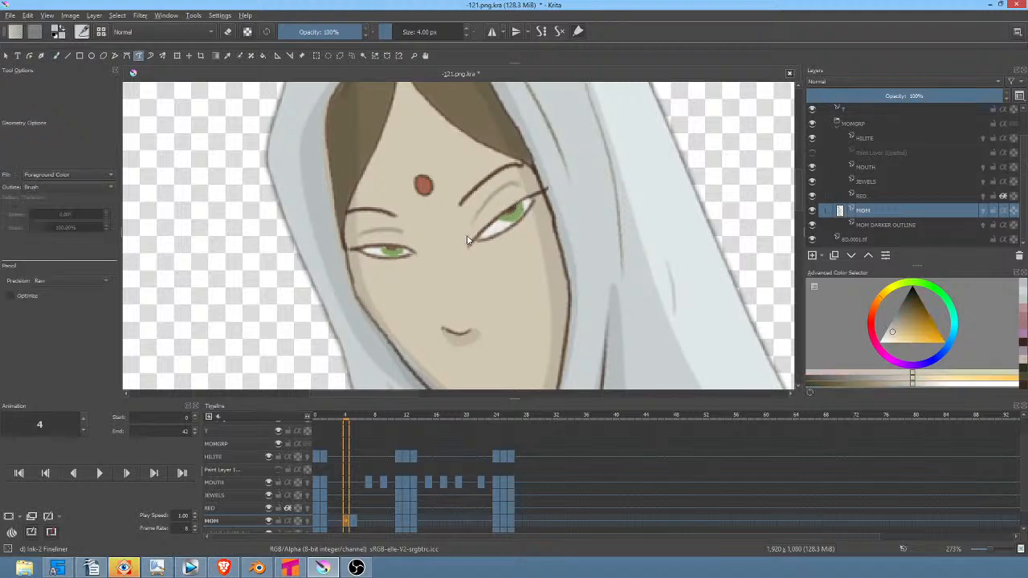
pyautogui.moveTo(468, 239)
pyautogui.mouseDown()
pyautogui.moveTo(516, 223)
pyautogui.moveTo(530, 196)
pyautogui.moveTo(487, 219)
pyautogui.mouseUp()
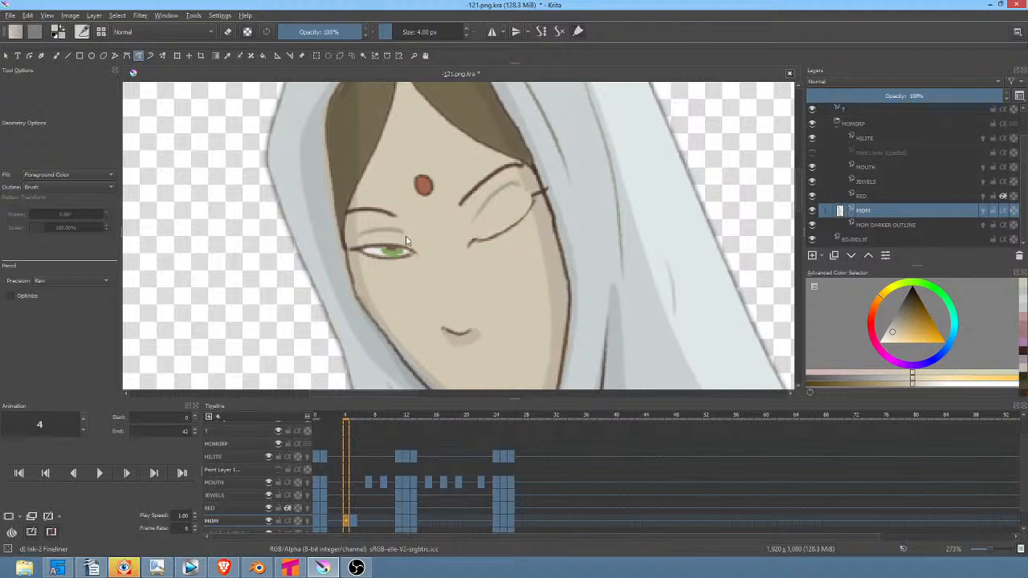
pyautogui.moveTo(358, 244)
pyautogui.mouseDown()
pyautogui.moveTo(389, 255)
pyautogui.moveTo(418, 249)
pyautogui.mouseUp()
# Step: Copy the MOM layer's frame 13 keyframe to frames 20 and 21
pyautogui.moveTo(359, 414); pyautogui.dragTo(466, 414)
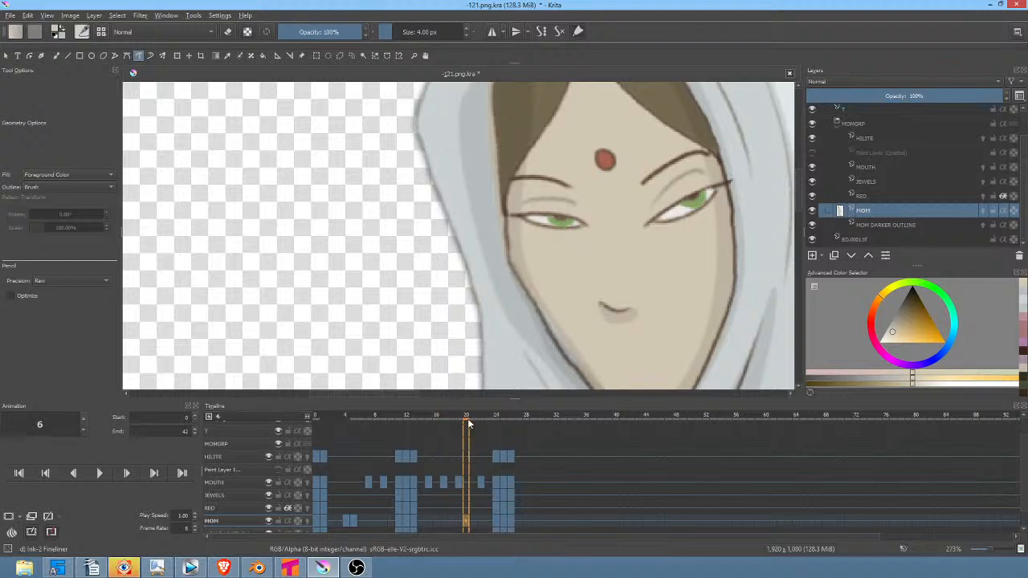
pyautogui.click(416, 523)
pyautogui.moveTo(420, 527); pyautogui.dragTo(471, 519)
# Step: Paint skin colour over both open eyes at frame 20, leaving only the lower lid lines
pyautogui.moveTo(696, 178)
pyautogui.mouseDown()
pyautogui.moveTo(651, 206)
pyautogui.moveTo(658, 215)
pyautogui.moveTo(691, 211)
pyautogui.moveTo(713, 172)
pyautogui.mouseUp()
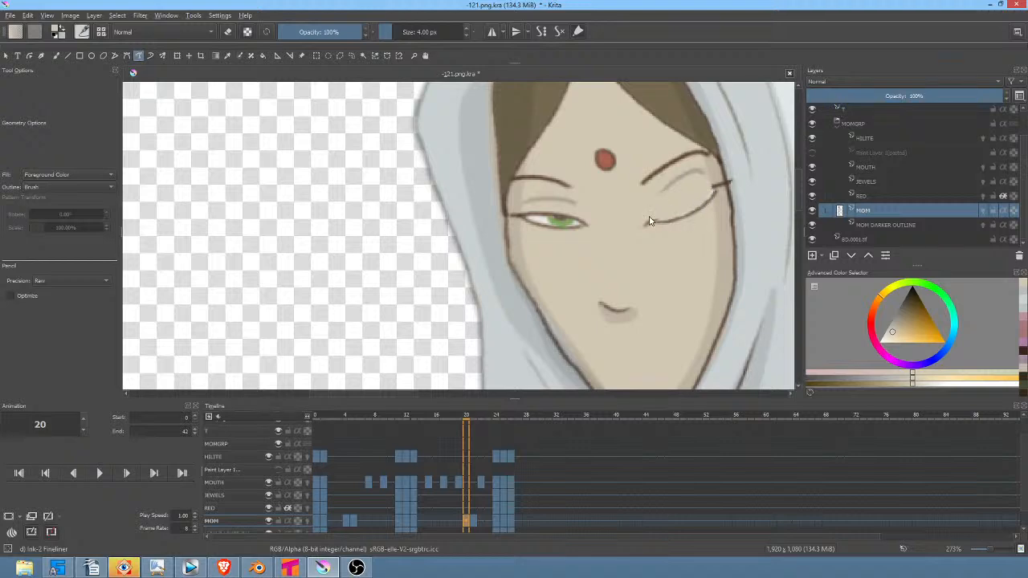
pyautogui.moveTo(525, 215); pyautogui.dragTo(575, 228)
pyautogui.moveTo(588, 210); pyautogui.dragTo(592, 204)
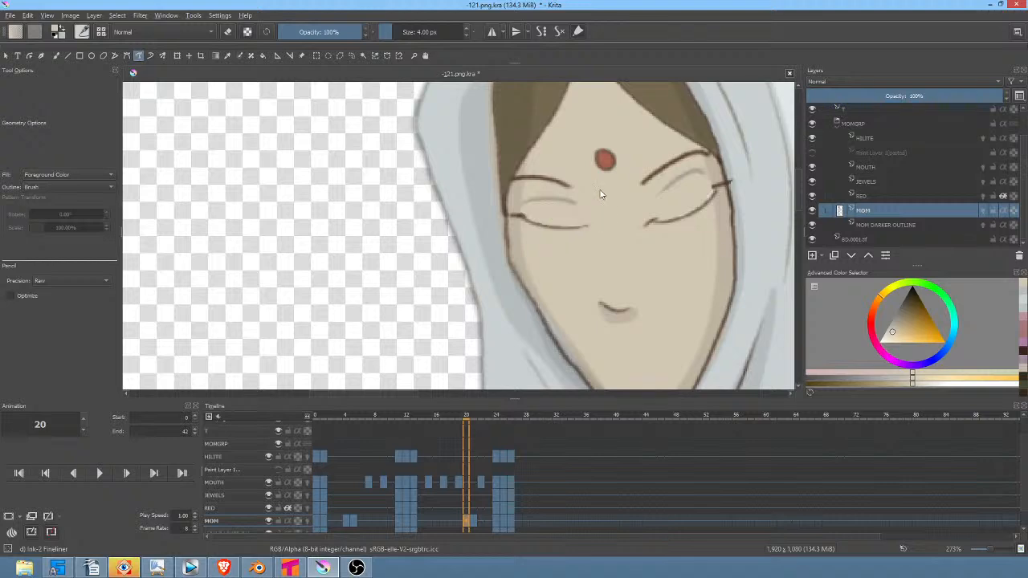
# Step: Remove the leftover outer eyelash ends at frame 20 using colours sampled from the adjoining skin and veil
pyautogui.moveTo(669, 245); pyautogui.dragTo(636, 259)
pyautogui.keyDown('ctrl'); pyautogui.click(688, 199); pyautogui.keyUp('ctrl')
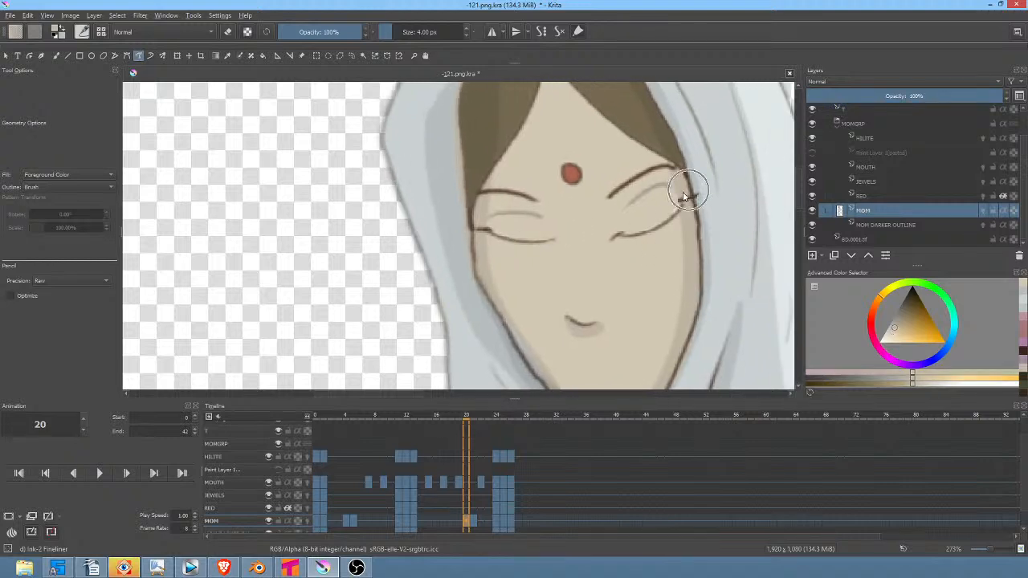
pyautogui.moveTo(688, 192)
pyautogui.mouseDown()
pyautogui.moveTo(684, 203)
pyautogui.moveTo(686, 188)
pyautogui.mouseUp()
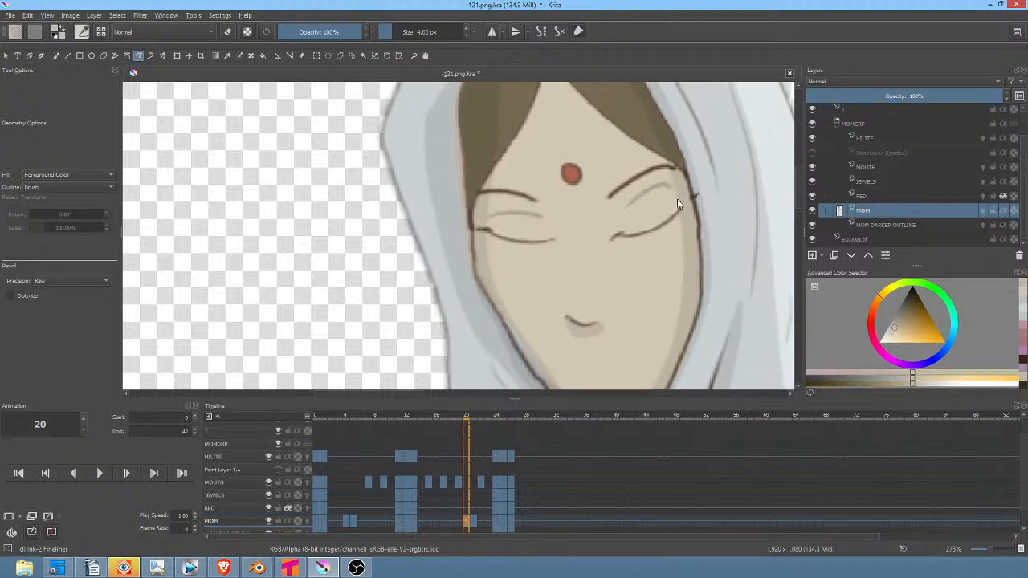
pyautogui.keyDown('ctrl'); pyautogui.click(681, 187); pyautogui.keyUp('ctrl')
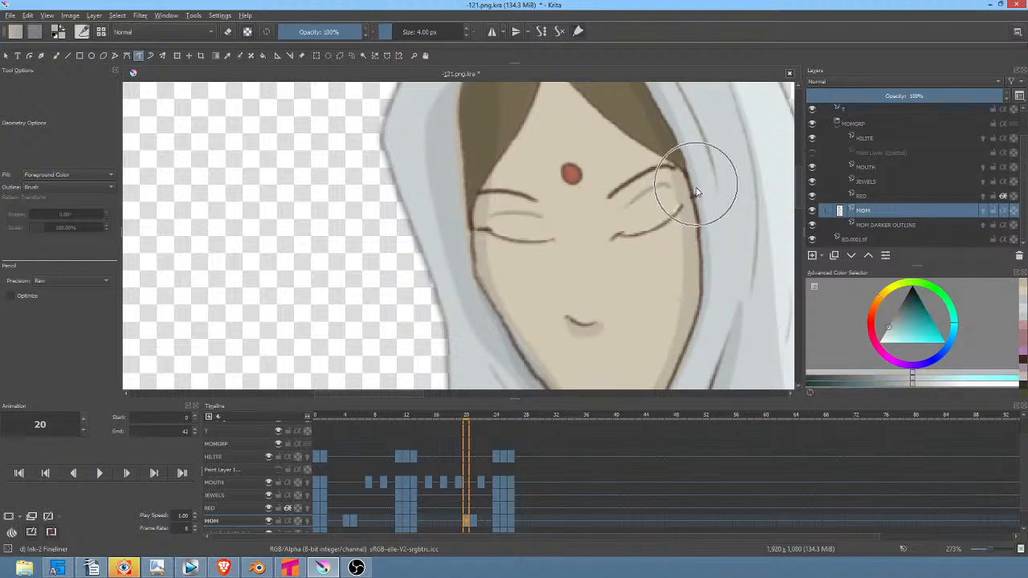
pyautogui.keyDown('ctrl'); pyautogui.click(484, 233); pyautogui.keyUp('ctrl')
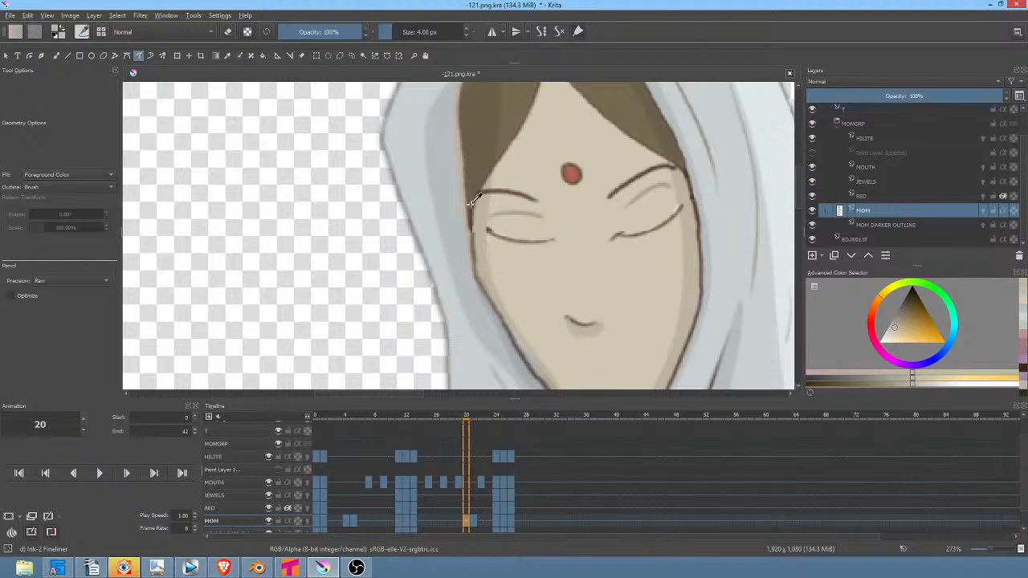
pyautogui.keyDown('ctrl'); pyautogui.click(475, 210); pyautogui.keyUp('ctrl')
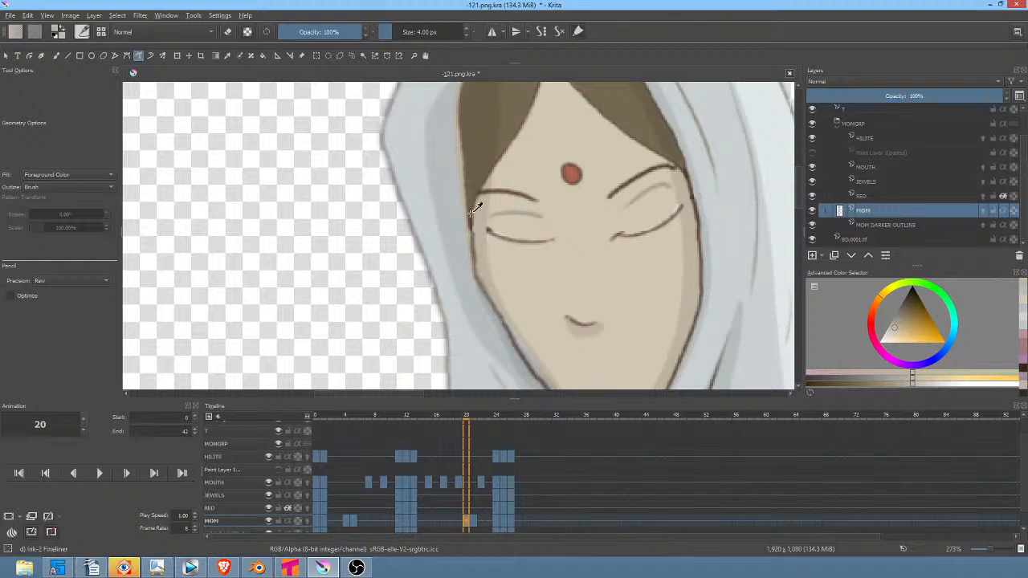
# Step: Check frame 24 and play the whole animation from frame 0 to review the eye blinks
pyautogui.click(477, 524)
pyautogui.click(497, 522)
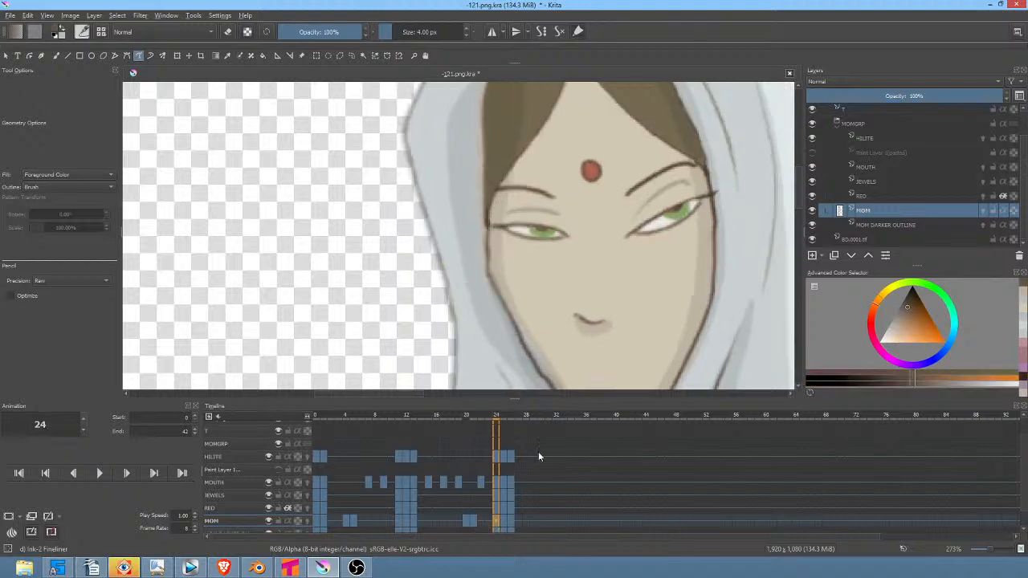
pyautogui.scroll(-5, 633, 224)
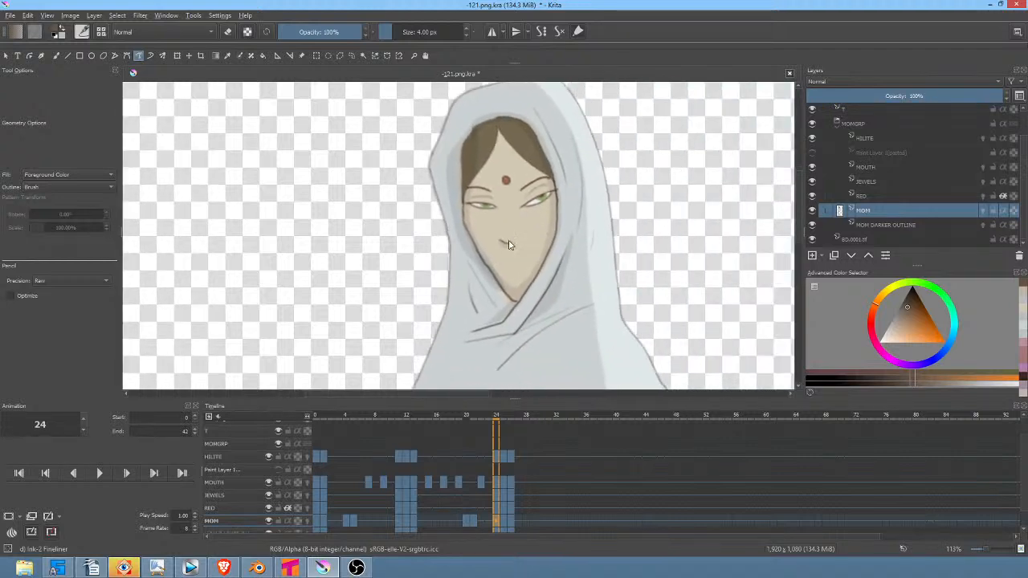
pyautogui.scroll(-3, 522, 245)
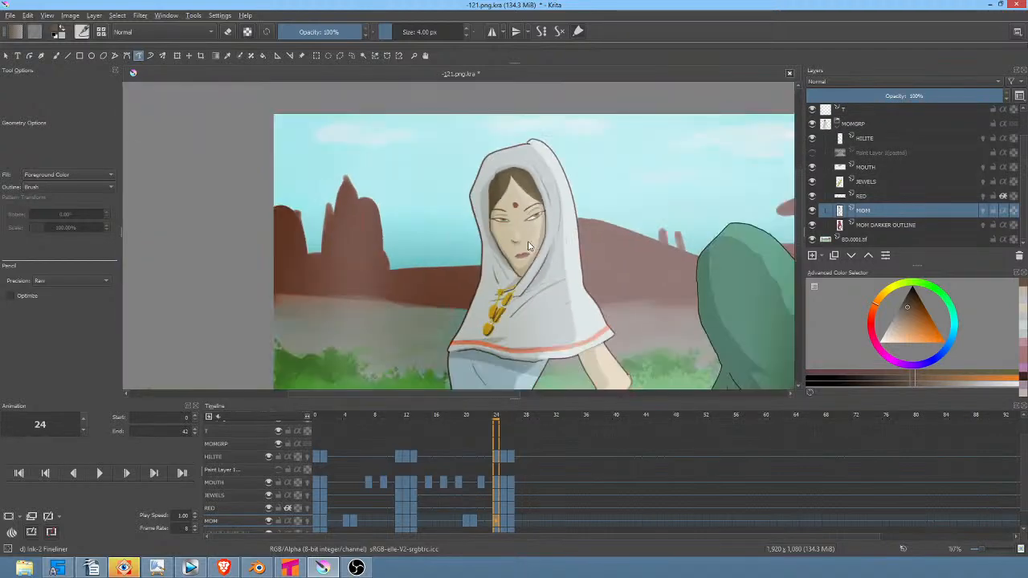
pyautogui.hotkey('ctrl', 's')
pyautogui.press('Home')
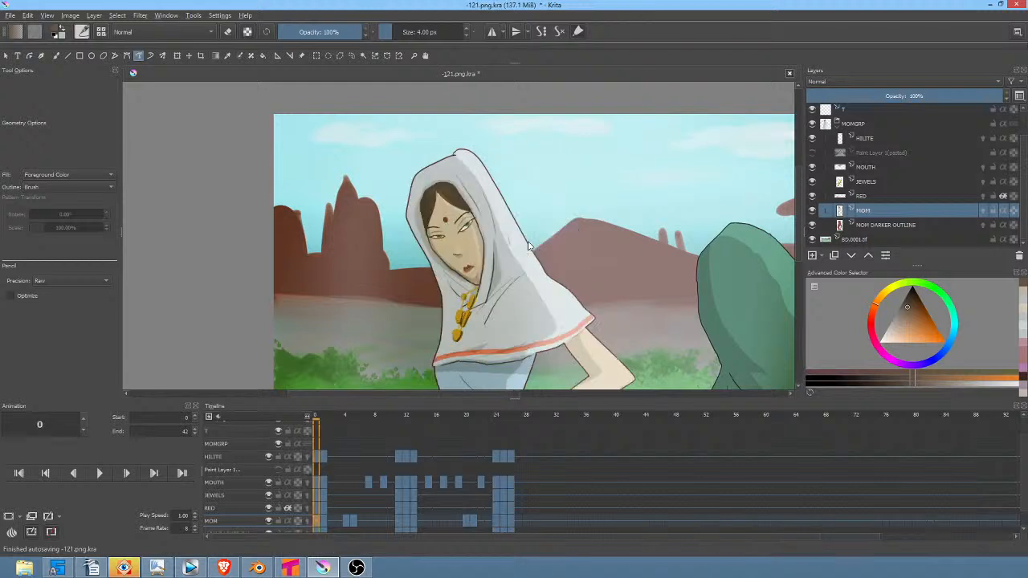
pyautogui.press('space')
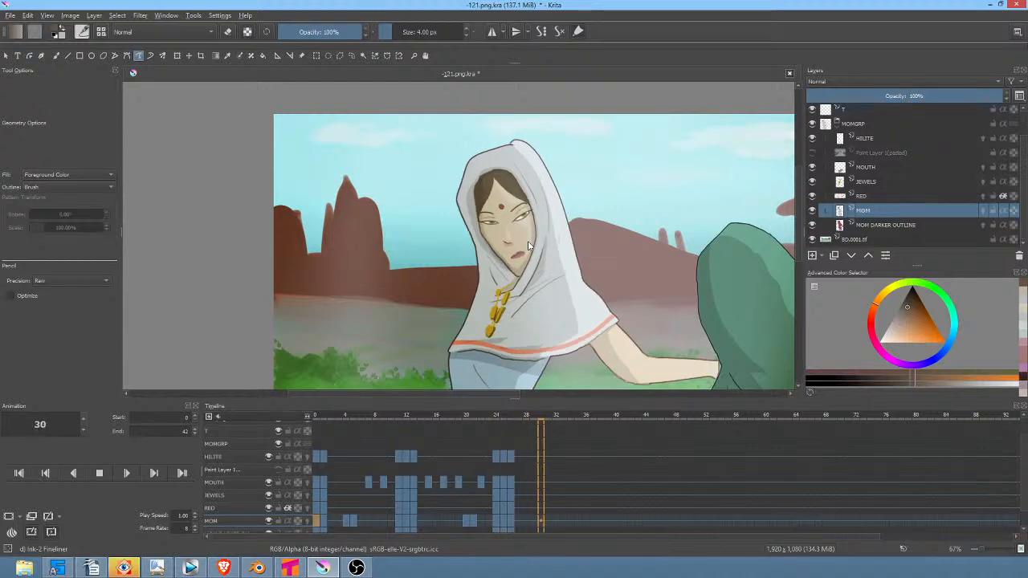
pyautogui.press('space')
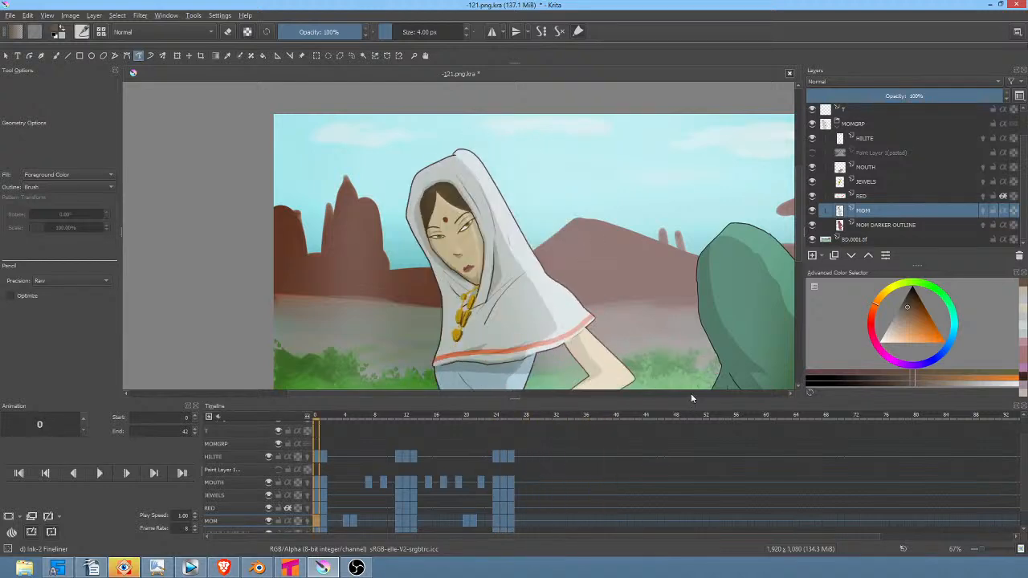
# Step: Move the MOM layer's keyframes from frames 20 and 21 to frames 22 and 23
pyautogui.click(467, 522)
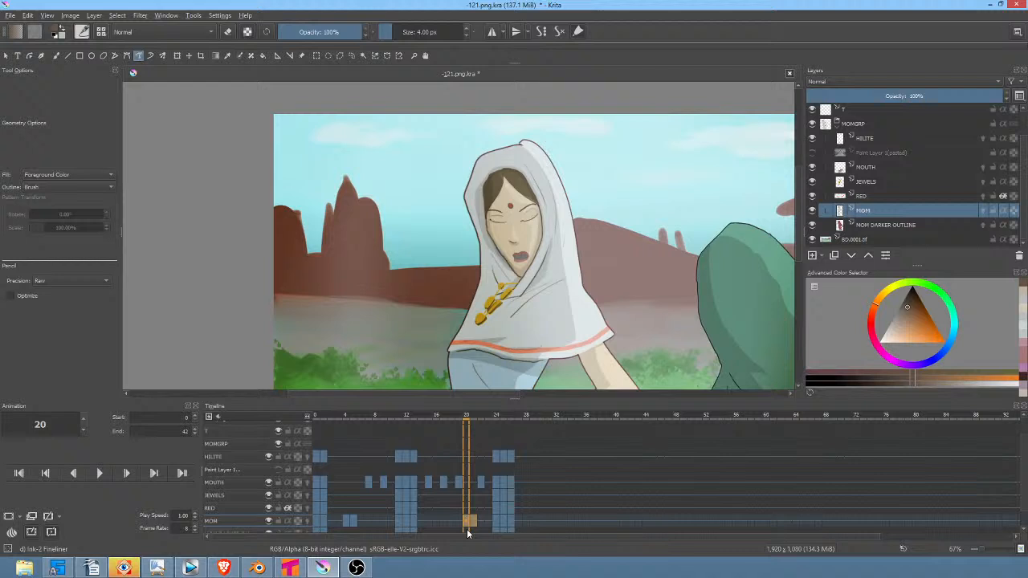
pyautogui.moveTo(466, 528); pyautogui.dragTo(479, 522)
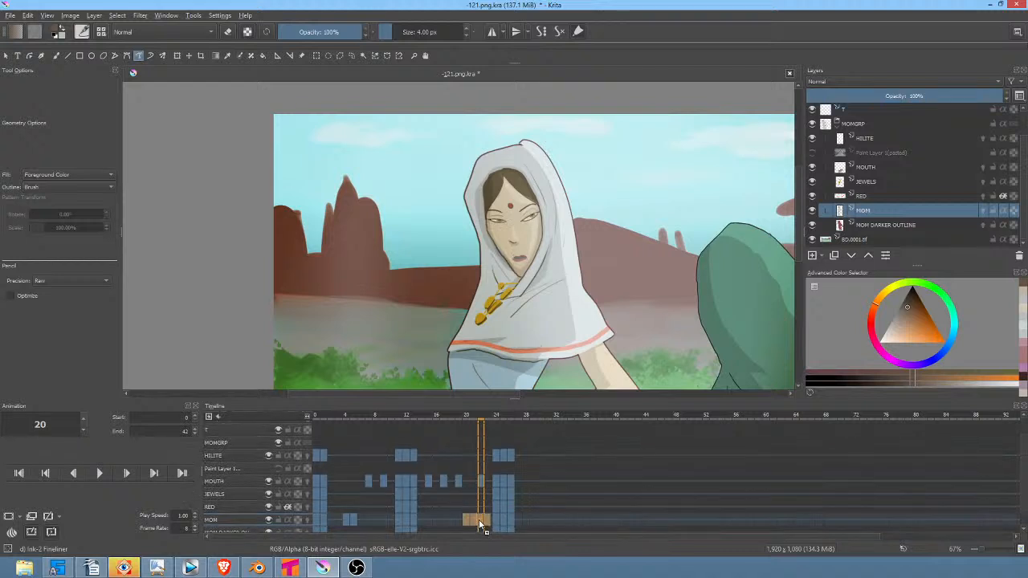
pyautogui.click(489, 521)
pyautogui.click(498, 521)
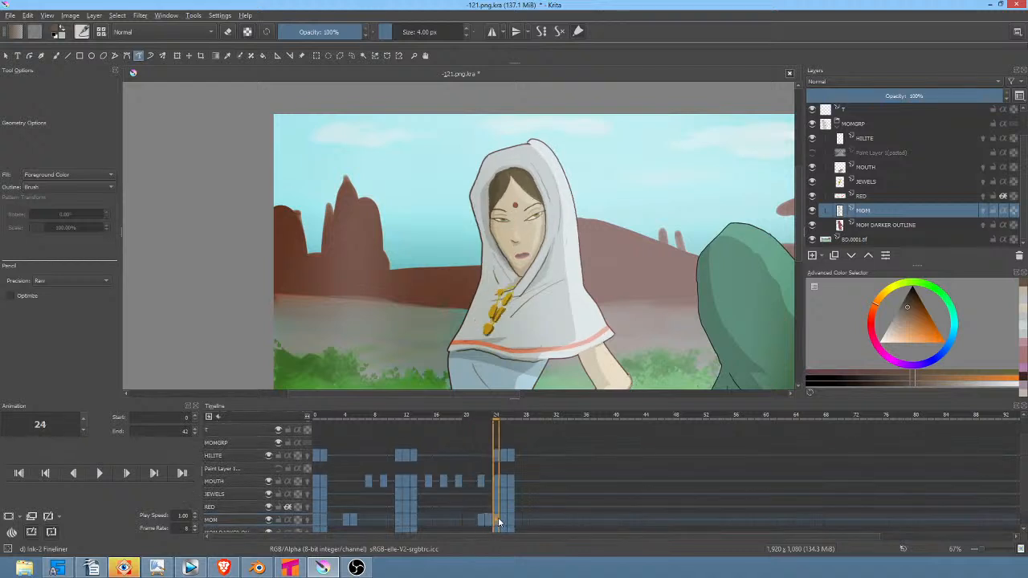
# Step: Play the animation from several points to review the timing of the second blink
pyautogui.click(457, 421)
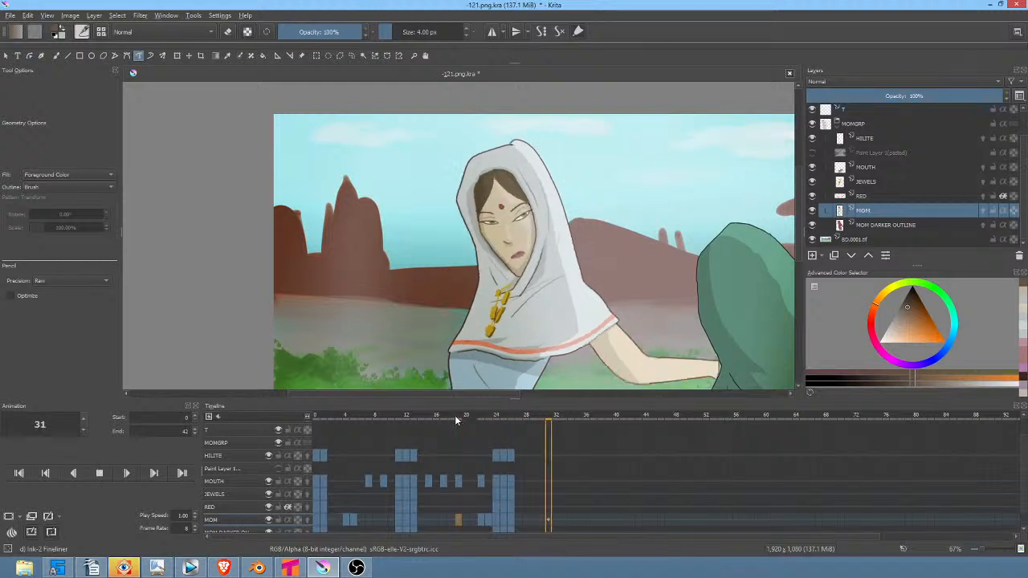
pyautogui.press('space')
pyautogui.press('space')
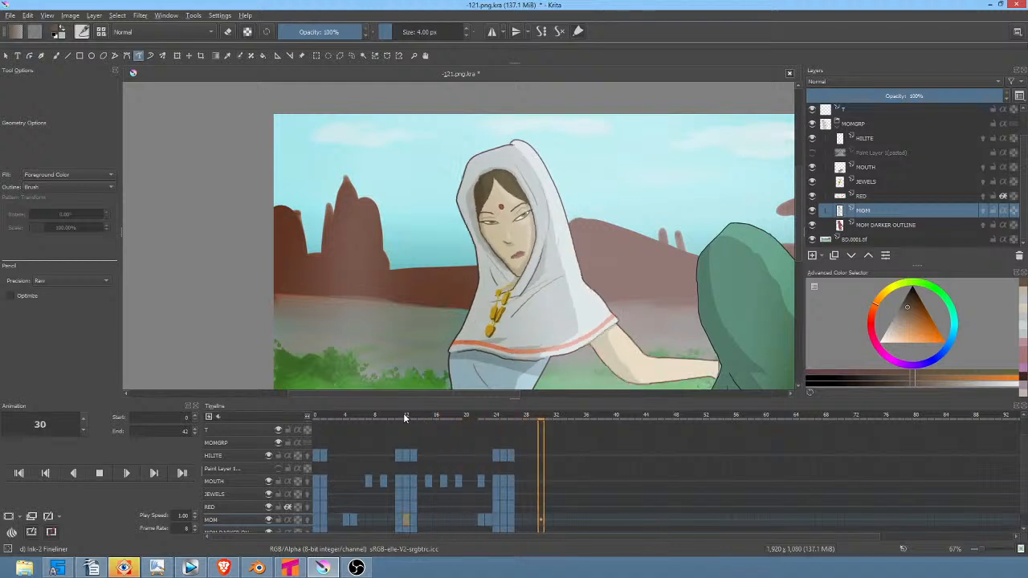
pyautogui.click(405, 417)
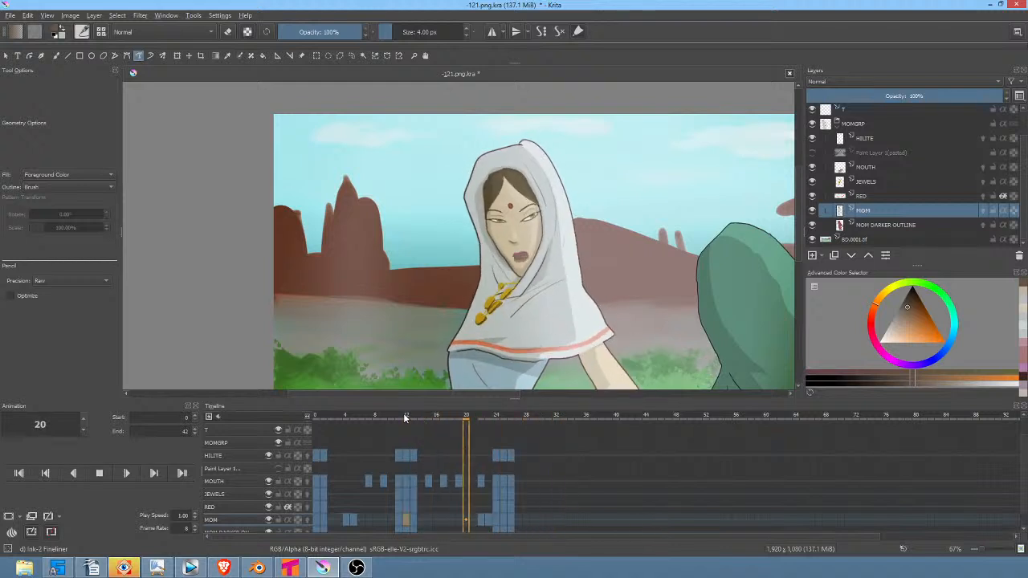
pyautogui.click(405, 418)
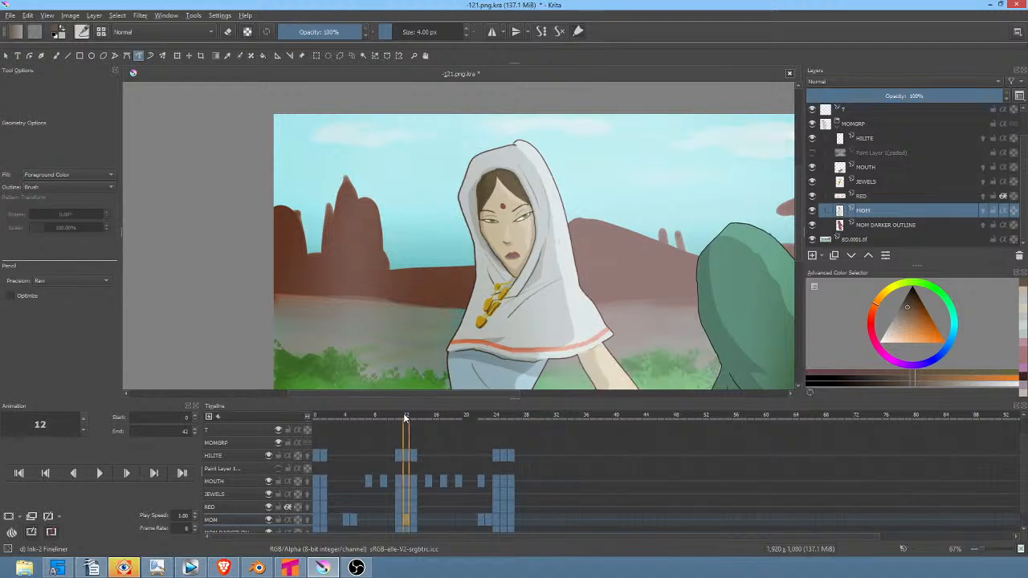
pyautogui.press('space')
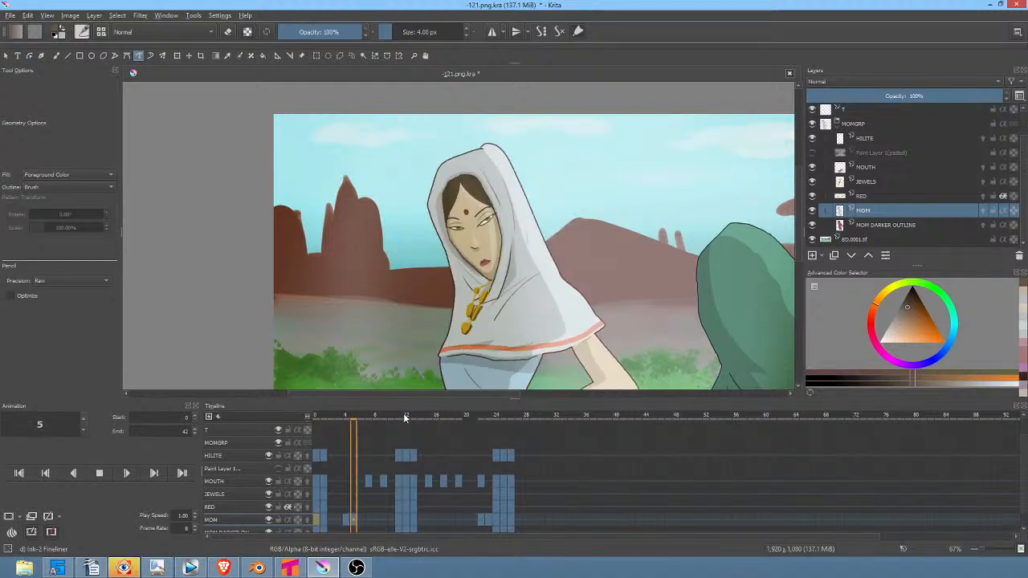
pyautogui.press('space')
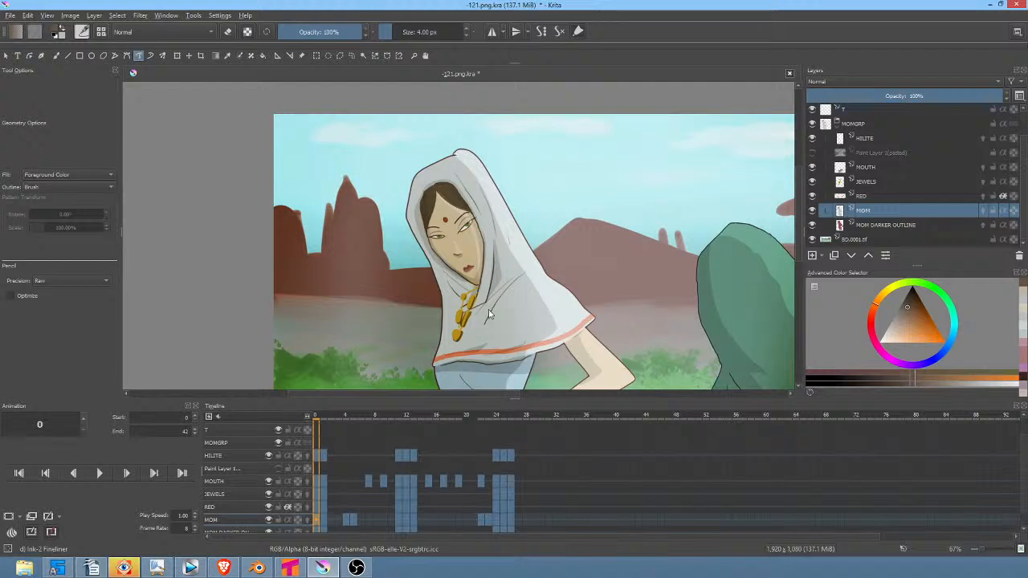
# Step: Inspect the woman's face up close at frame 0 and save the file
pyautogui.scroll(-1, 488, 311)
pyautogui.moveTo(590, 319); pyautogui.dragTo(542, 273)
pyautogui.scroll(2, 447, 242)
pyautogui.moveTo(452, 246); pyautogui.dragTo(478, 262)
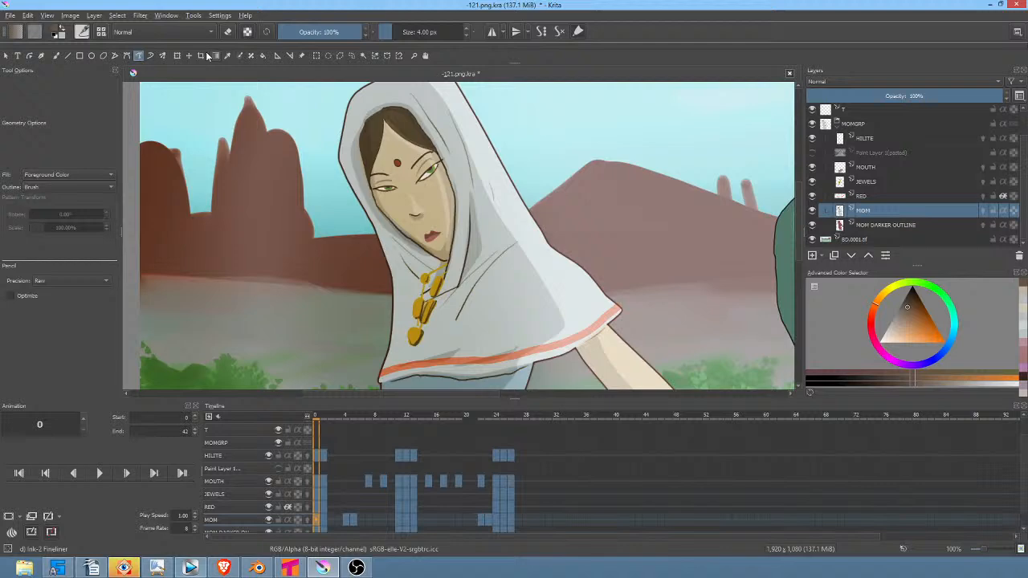
pyautogui.click(12, 16)
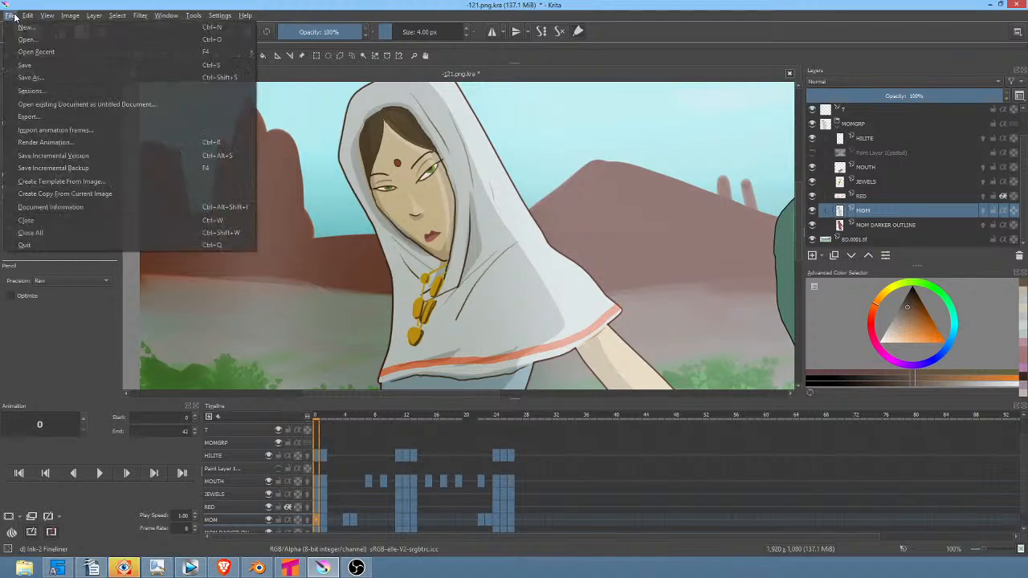
pyautogui.click(25, 64)
# Step: Glance at the close-up in Vegas Pro, return to Krita, and examine the eyes on the pasted reference layer before hiding it
pyautogui.click(191, 568)
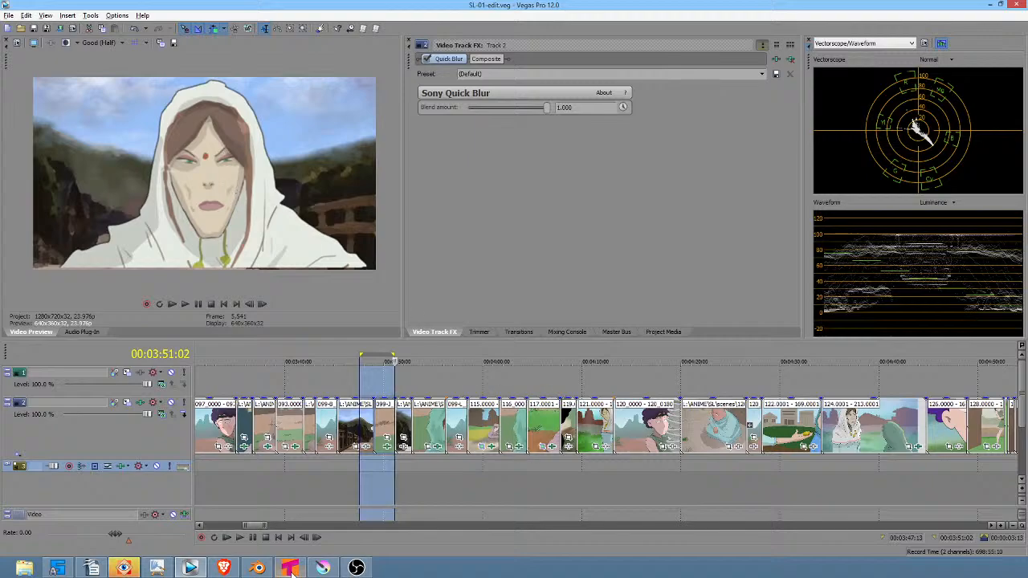
pyautogui.click(323, 568)
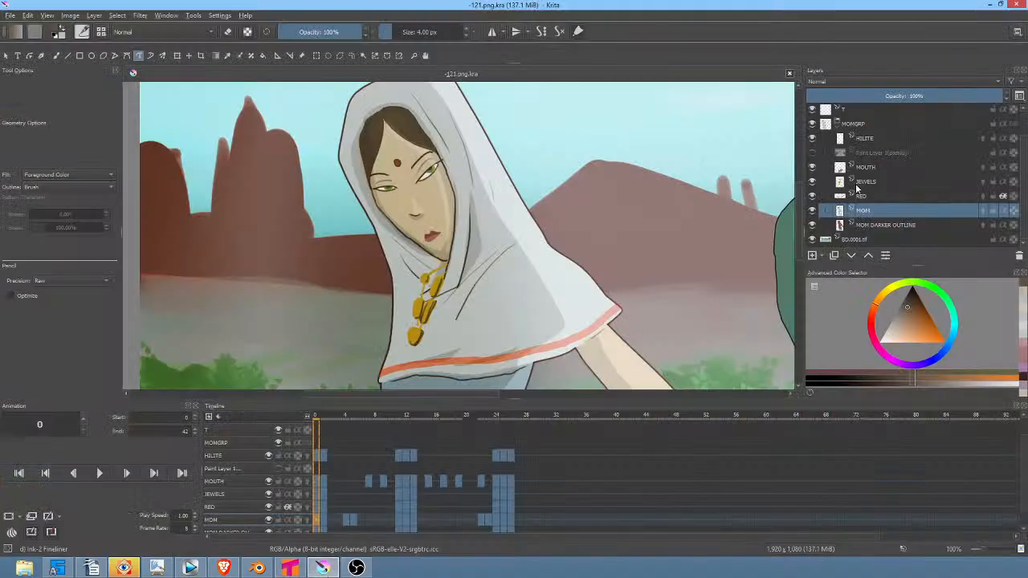
pyautogui.click(874, 151)
pyautogui.click(812, 152)
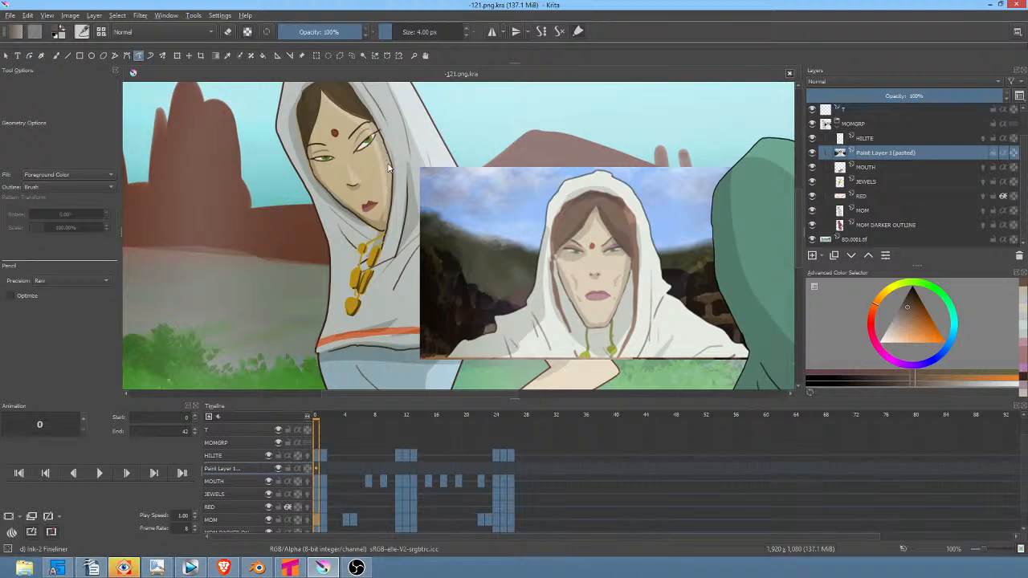
pyautogui.scroll(4, 617, 278)
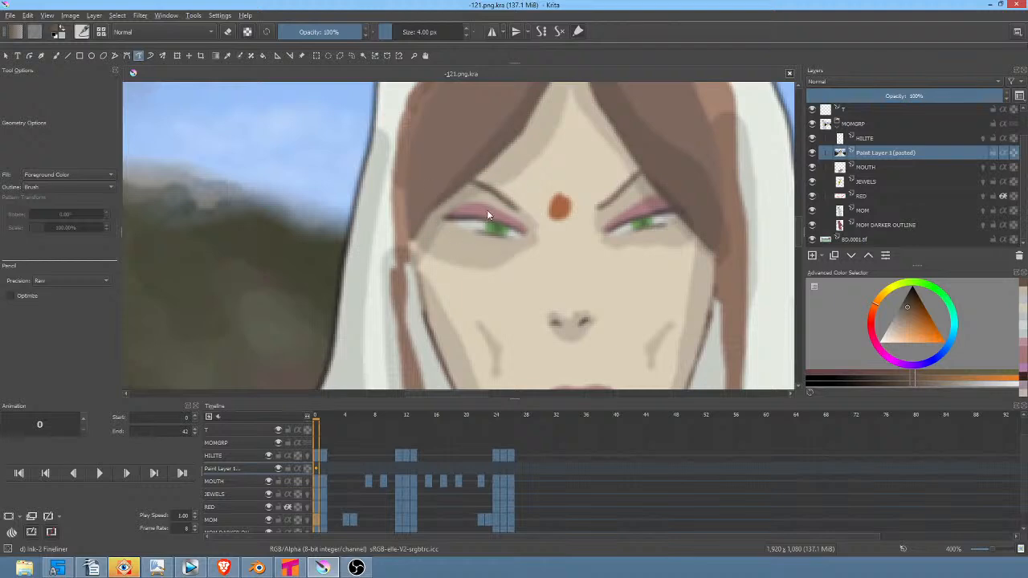
pyautogui.click(811, 153)
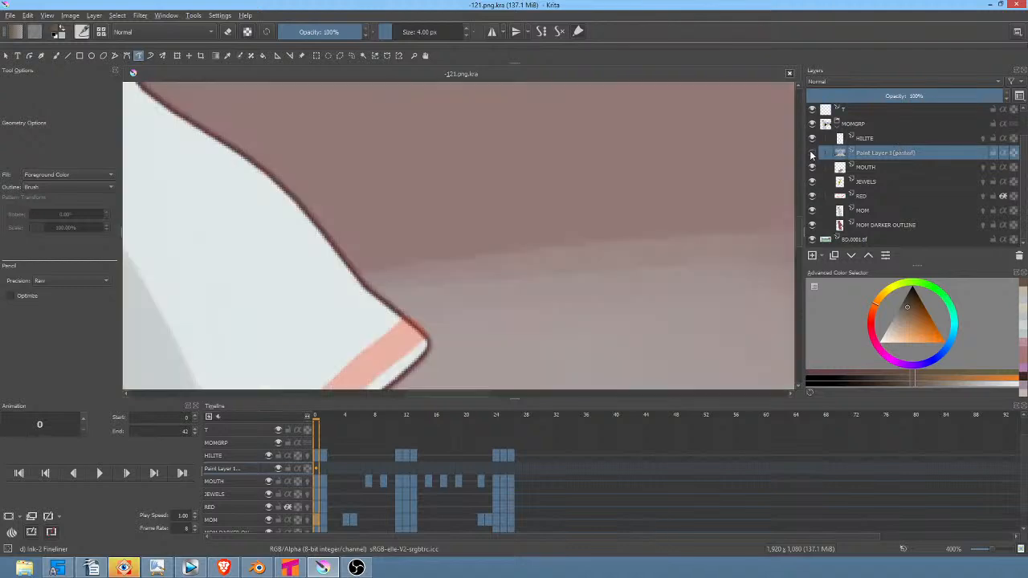
pyautogui.scroll(-4, 524, 252)
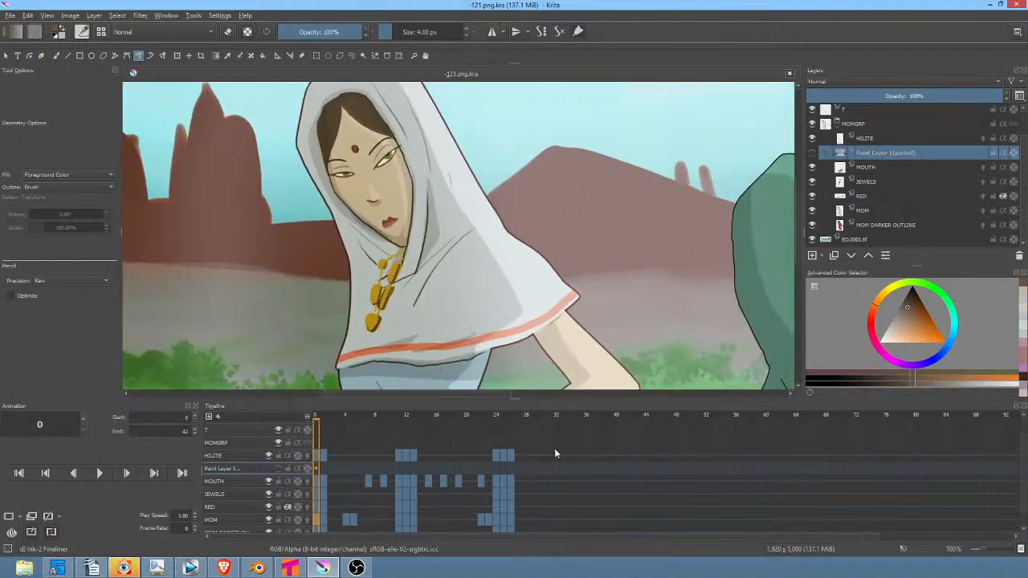
# Step: Isolate the MOM layer at frame 0 and try a dark eyelid fill on her larger eye at 84% brush opacity
pyautogui.click(881, 212)
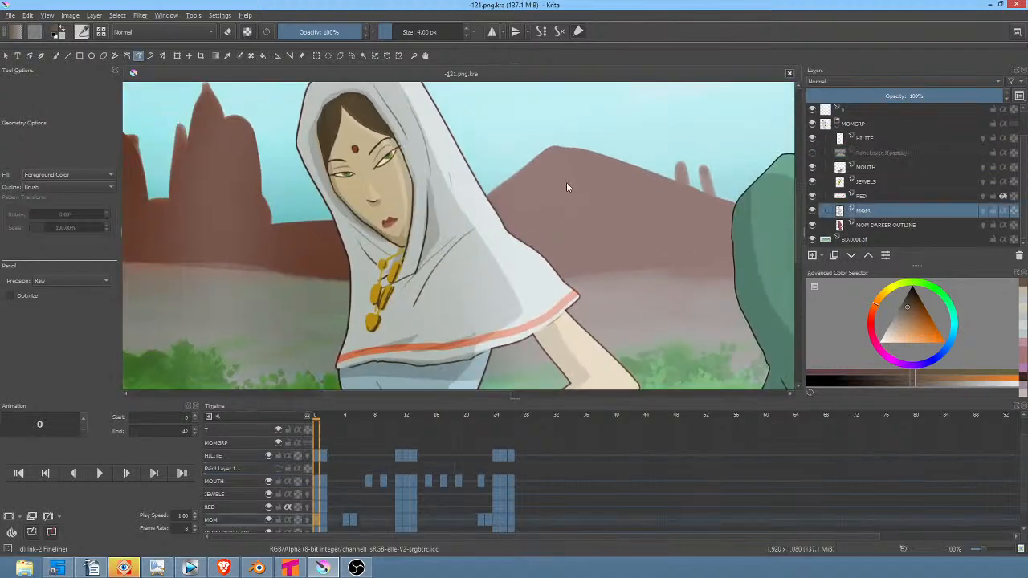
pyautogui.hotkey('alt', 'i')
pyautogui.scroll(4, 405, 156)
pyautogui.moveTo(404, 156); pyautogui.dragTo(529, 188)
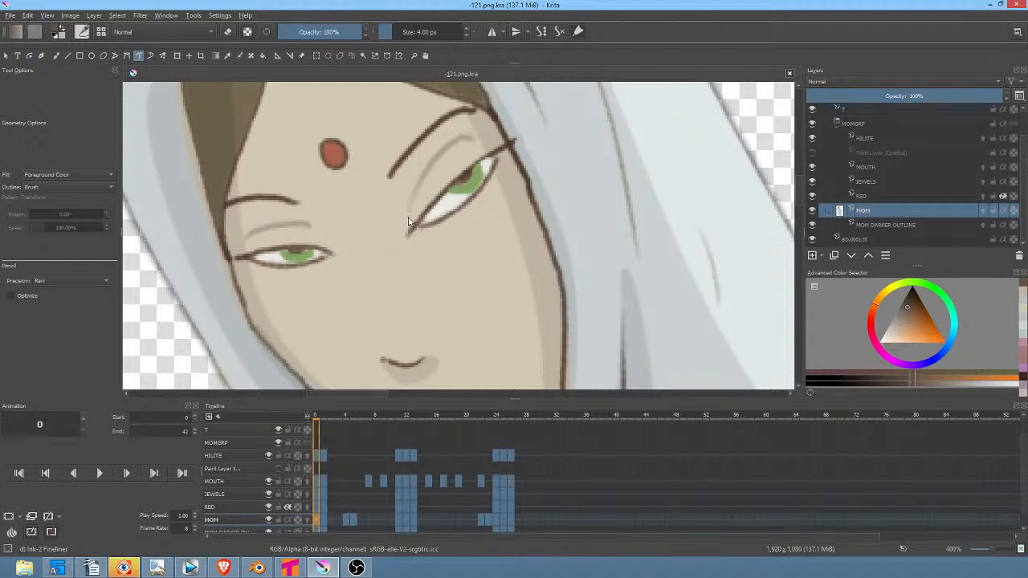
pyautogui.click(352, 32)
pyautogui.moveTo(407, 227)
pyautogui.mouseDown()
pyautogui.moveTo(430, 171)
pyautogui.moveTo(459, 145)
pyautogui.moveTo(465, 177)
pyautogui.moveTo(414, 227)
pyautogui.moveTo(424, 211)
pyautogui.mouseUp()
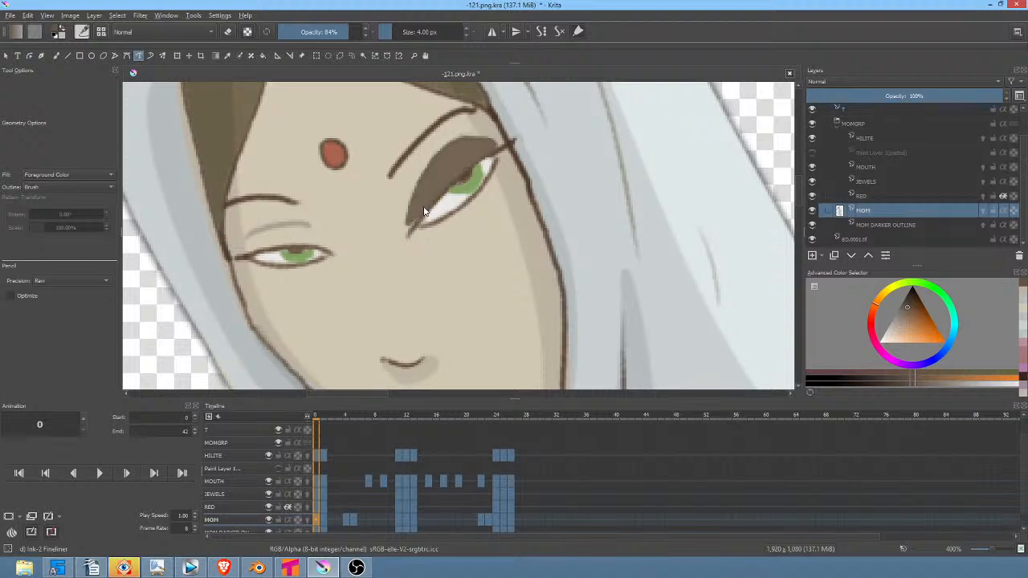
pyautogui.hotkey('ctrl', 'z')
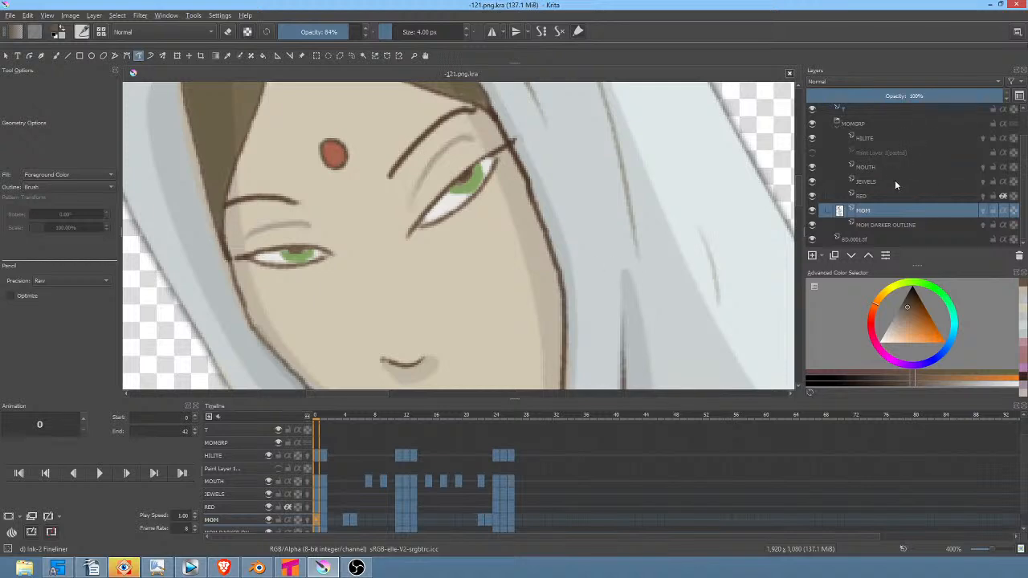
# Step: Move the pasted reference layer out of MOMGRP to the very top of the layer stack
pyautogui.click(890, 153)
pyautogui.moveTo(707, 291); pyautogui.dragTo(504, 273)
pyautogui.moveTo(686, 341); pyautogui.dragTo(546, 85)
pyautogui.moveTo(610, 270); pyautogui.dragTo(509, 241)
pyautogui.moveTo(727, 287); pyautogui.dragTo(447, 262)
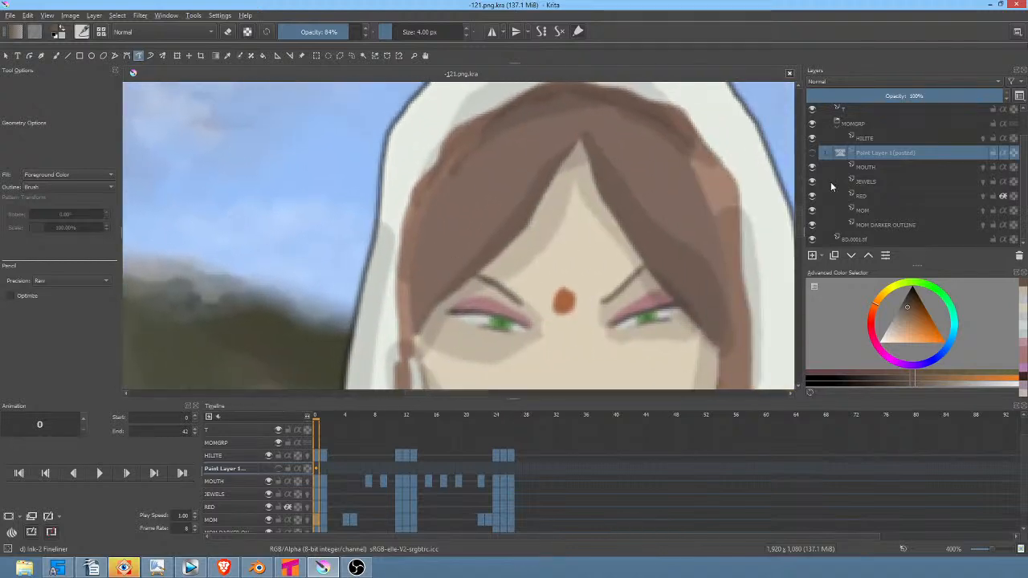
pyautogui.click(867, 257)
pyautogui.click(868, 257)
pyautogui.click(868, 257)
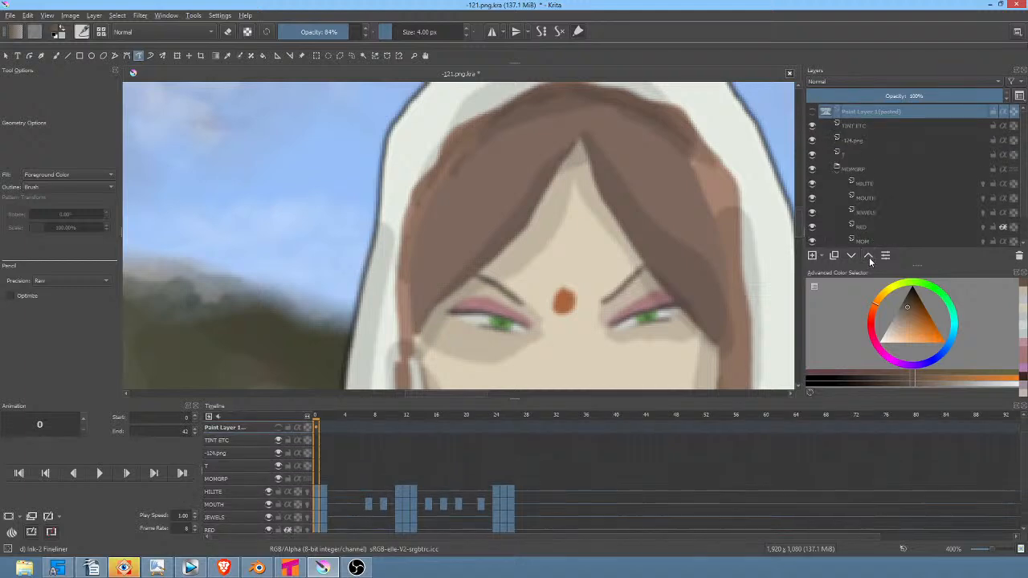
# Step: Sample the pink eyeshadow colour from the eyelid of the woman on the pasted reference layer
pyautogui.moveTo(672, 257); pyautogui.dragTo(688, 138)
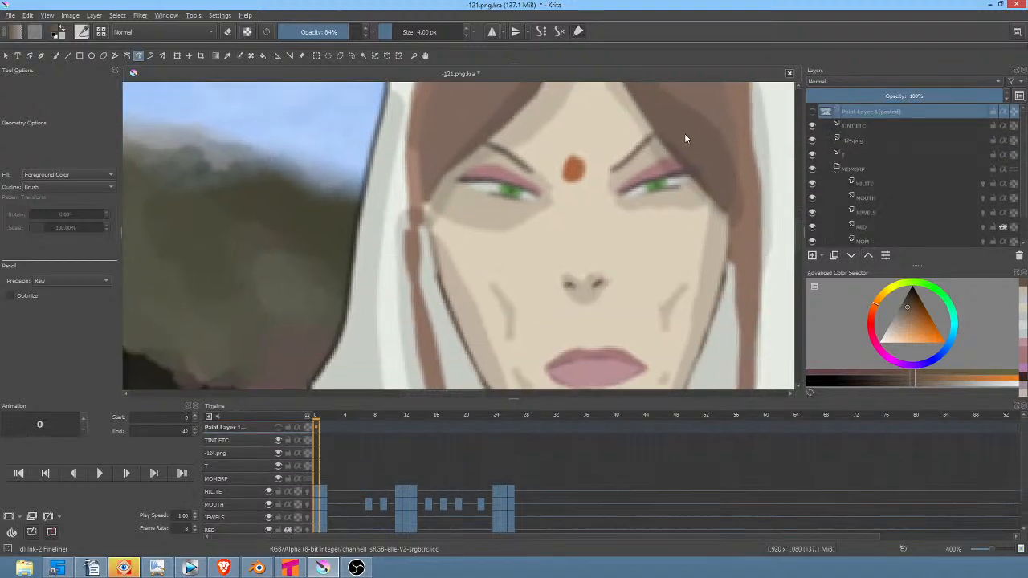
pyautogui.moveTo(656, 229); pyautogui.dragTo(651, 273)
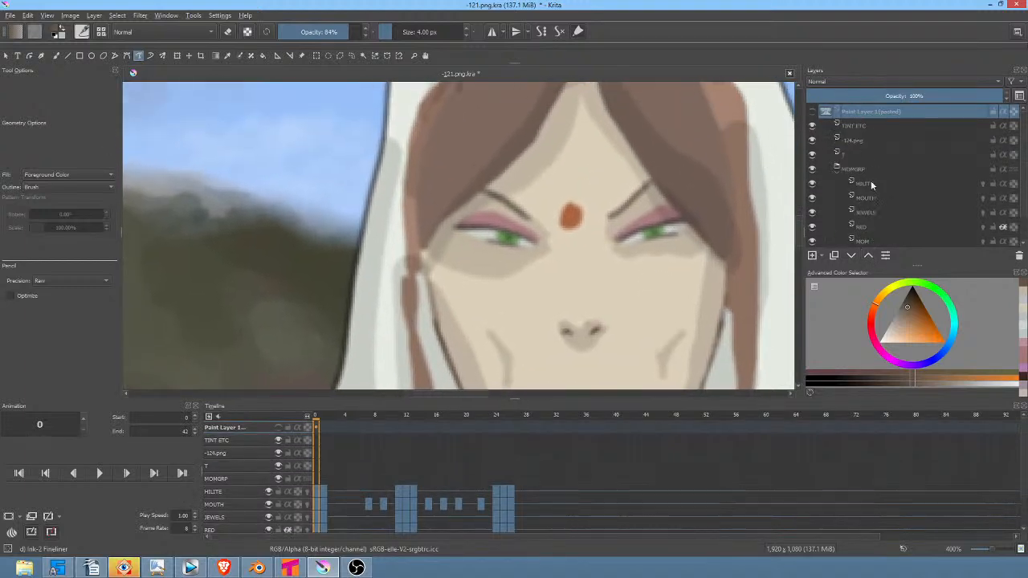
pyautogui.moveTo(536, 244); pyautogui.dragTo(647, 156)
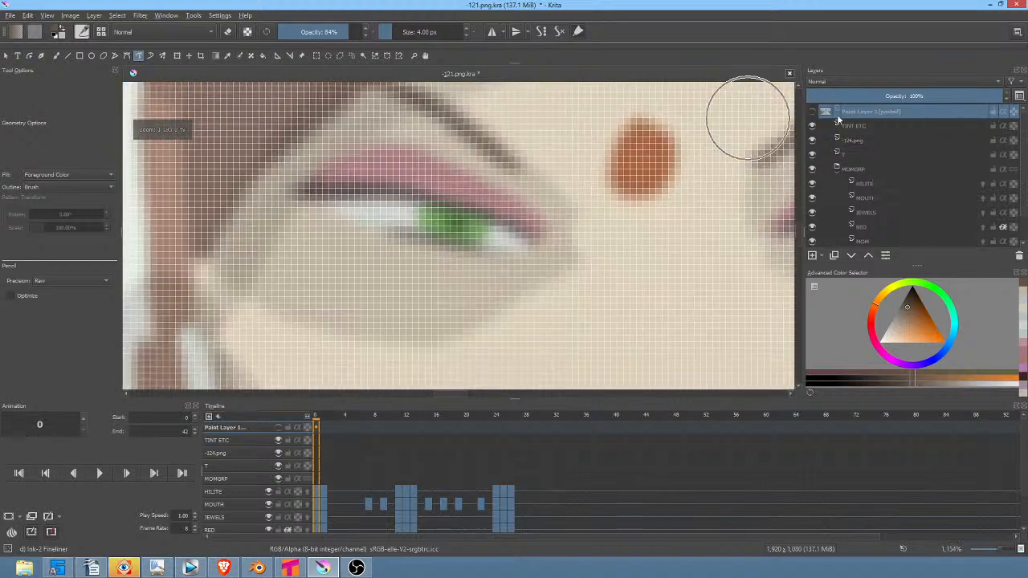
pyautogui.keyDown('ctrl'); pyautogui.click(447, 178); pyautogui.keyUp('ctrl')
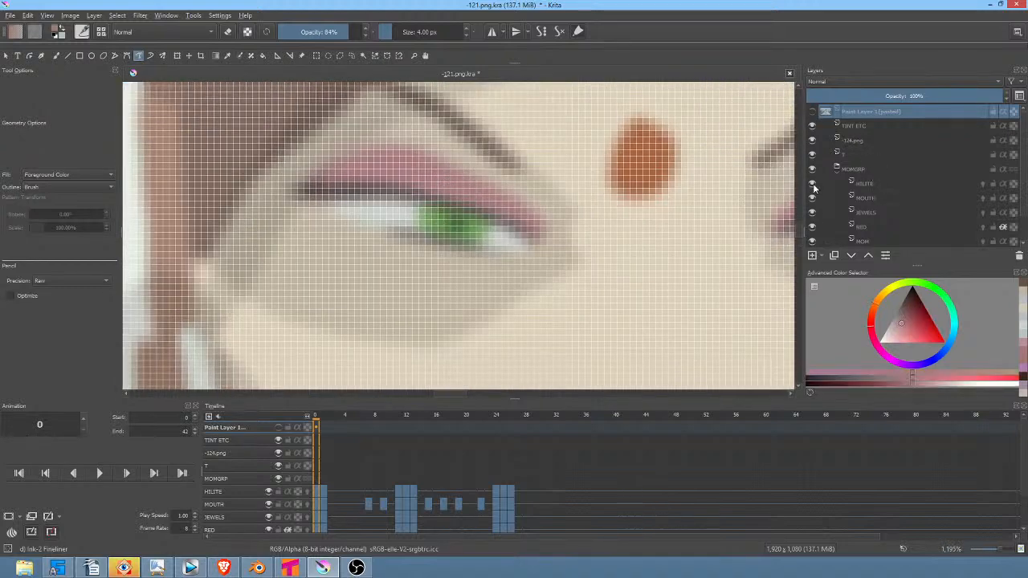
pyautogui.moveTo(463, 172); pyautogui.dragTo(567, 324)
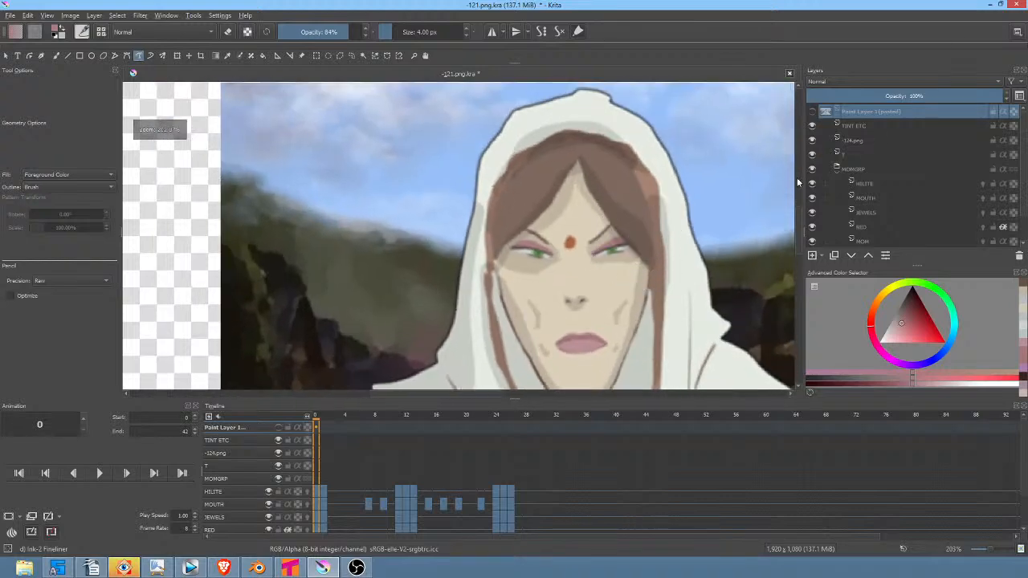
# Step: Paint pink eyeshadow over both upper eyelids on the MOM layer at frame 0
pyautogui.click(876, 240)
pyautogui.moveTo(270, 222); pyautogui.dragTo(406, 300)
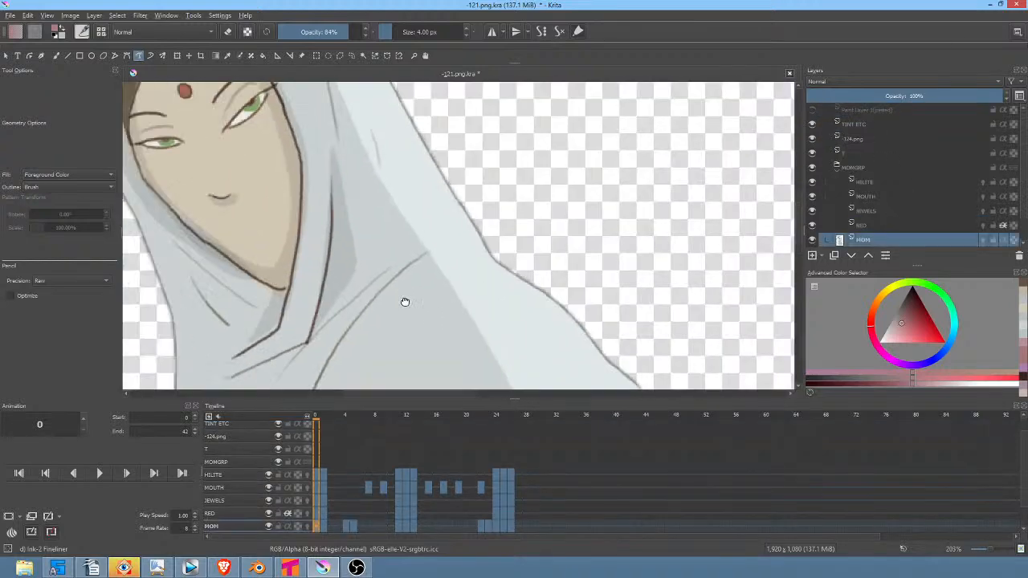
pyautogui.moveTo(273, 167)
pyautogui.mouseDown()
pyautogui.moveTo(433, 234)
pyautogui.moveTo(412, 302)
pyautogui.moveTo(436, 201)
pyautogui.moveTo(482, 180)
pyautogui.moveTo(459, 182)
pyautogui.moveTo(421, 213)
pyautogui.moveTo(374, 308)
pyautogui.moveTo(423, 247)
pyautogui.moveTo(501, 186)
pyautogui.mouseUp()
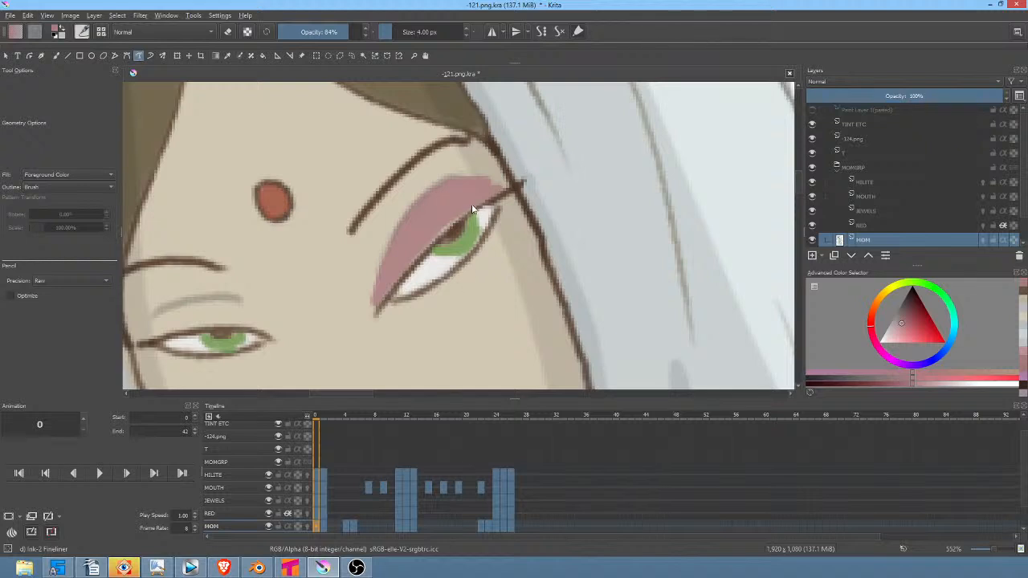
pyautogui.moveTo(415, 317); pyautogui.dragTo(569, 269)
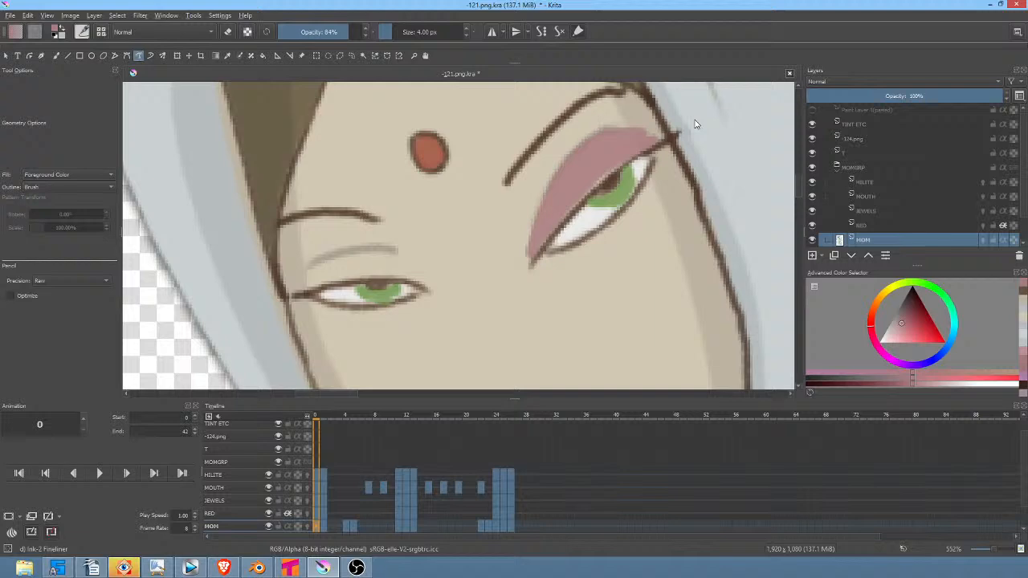
pyautogui.hotkey('ctrl', 'z')
pyautogui.moveTo(658, 138)
pyautogui.mouseDown()
pyautogui.moveTo(617, 133)
pyautogui.moveTo(582, 153)
pyautogui.moveTo(550, 198)
pyautogui.moveTo(529, 258)
pyautogui.moveTo(665, 122)
pyautogui.mouseUp()
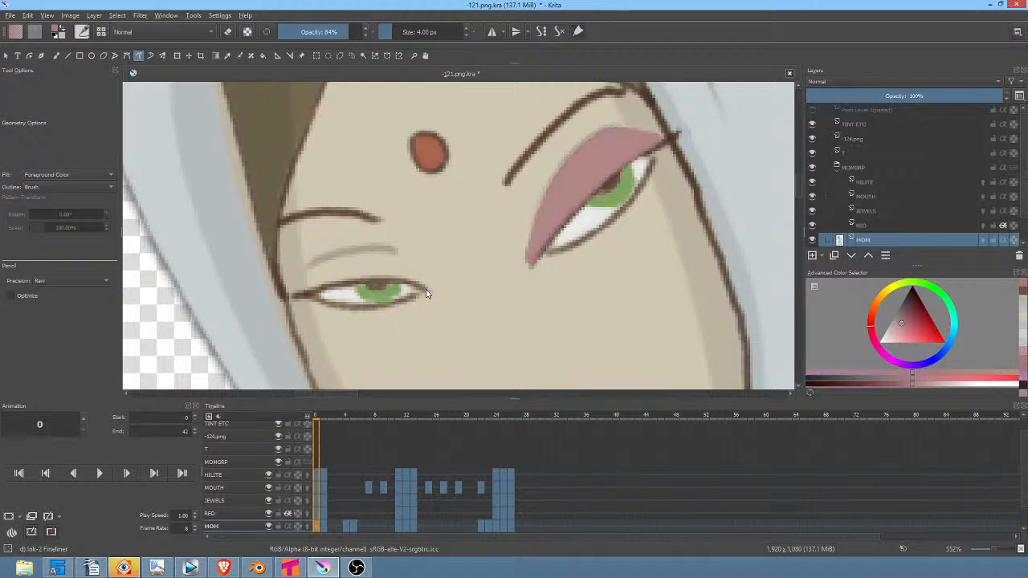
pyautogui.moveTo(402, 265)
pyautogui.mouseDown()
pyautogui.moveTo(354, 256)
pyautogui.moveTo(294, 293)
pyautogui.moveTo(353, 281)
pyautogui.moveTo(428, 283)
pyautogui.mouseUp()
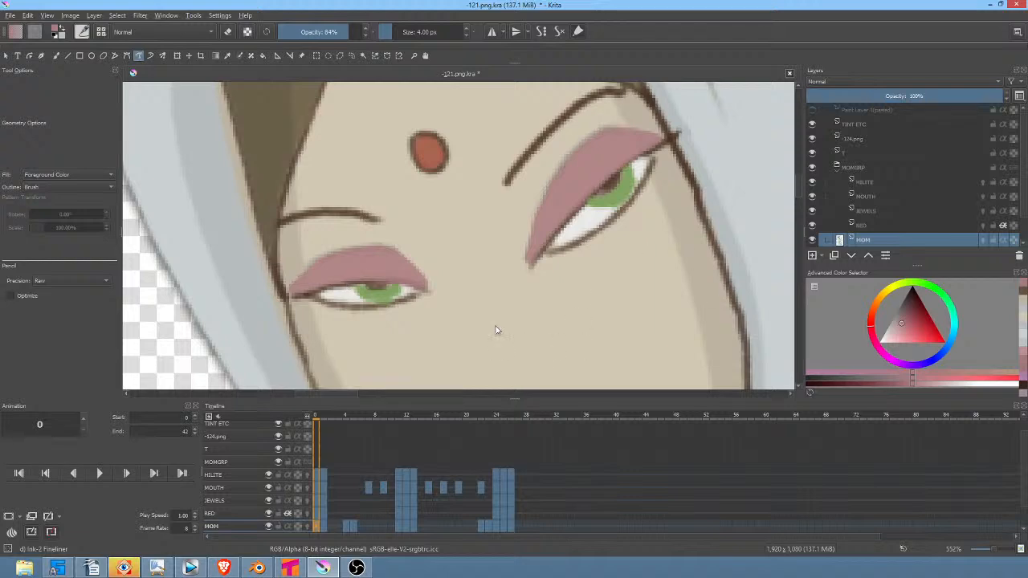
# Step: Paint pink eyeshadow over both upper eyelids on the MOM layer at frame 1
pyautogui.press('Right')
pyautogui.moveTo(640, 239); pyautogui.dragTo(403, 342)
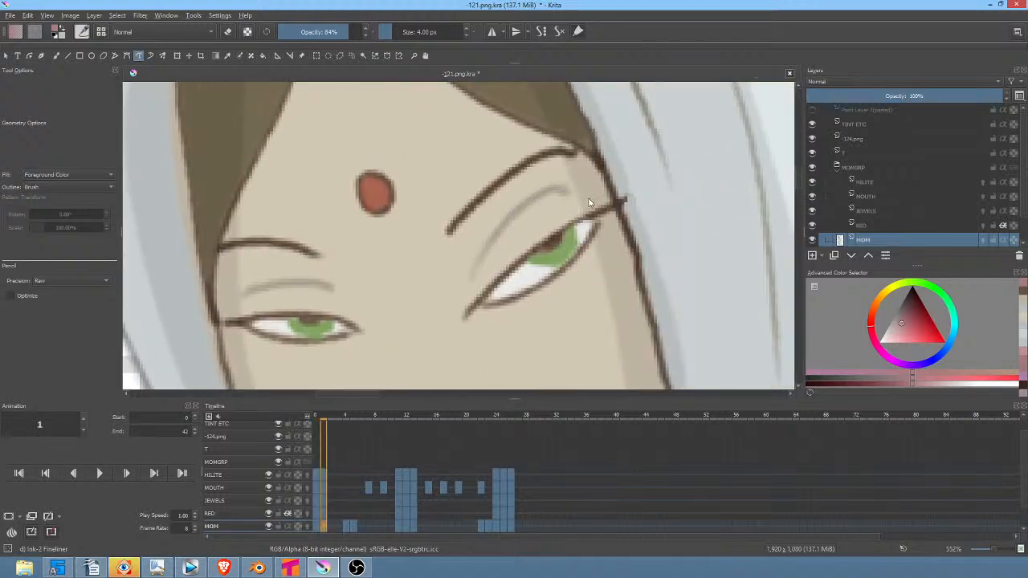
pyautogui.moveTo(587, 199)
pyautogui.mouseDown()
pyautogui.moveTo(558, 198)
pyautogui.moveTo(510, 228)
pyautogui.moveTo(474, 279)
pyautogui.moveTo(516, 262)
pyautogui.mouseUp()
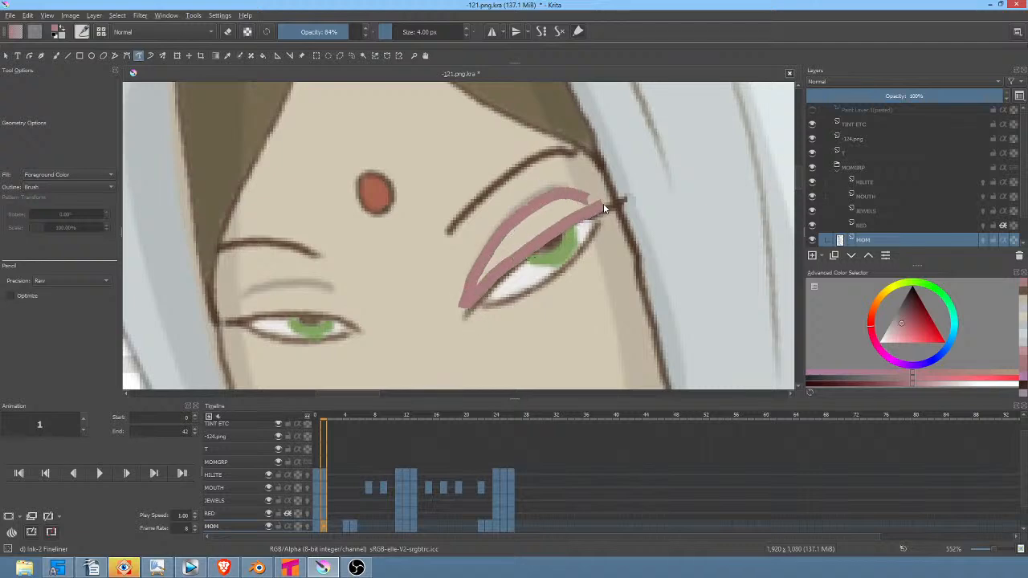
pyautogui.moveTo(603, 203); pyautogui.dragTo(581, 194)
pyautogui.moveTo(404, 325); pyautogui.dragTo(522, 313)
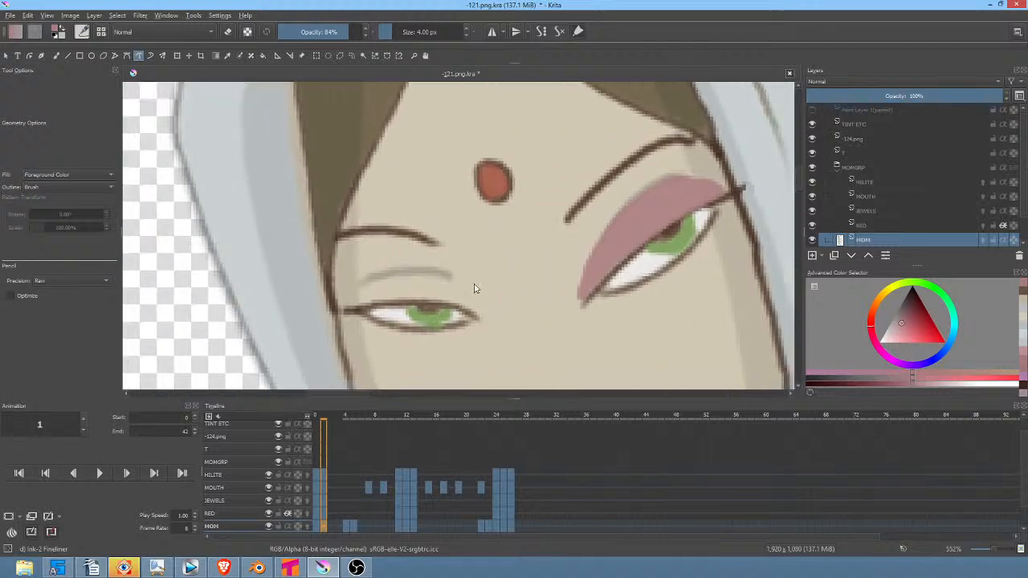
pyautogui.moveTo(459, 288)
pyautogui.mouseDown()
pyautogui.moveTo(424, 278)
pyautogui.moveTo(348, 306)
pyautogui.mouseUp()
pyautogui.moveTo(433, 301); pyautogui.dragTo(485, 298)
# Step: Fill both closed eyelids with the pink eyeshadow on the MOM layer's blink keyframe at frame 4
pyautogui.press('.')
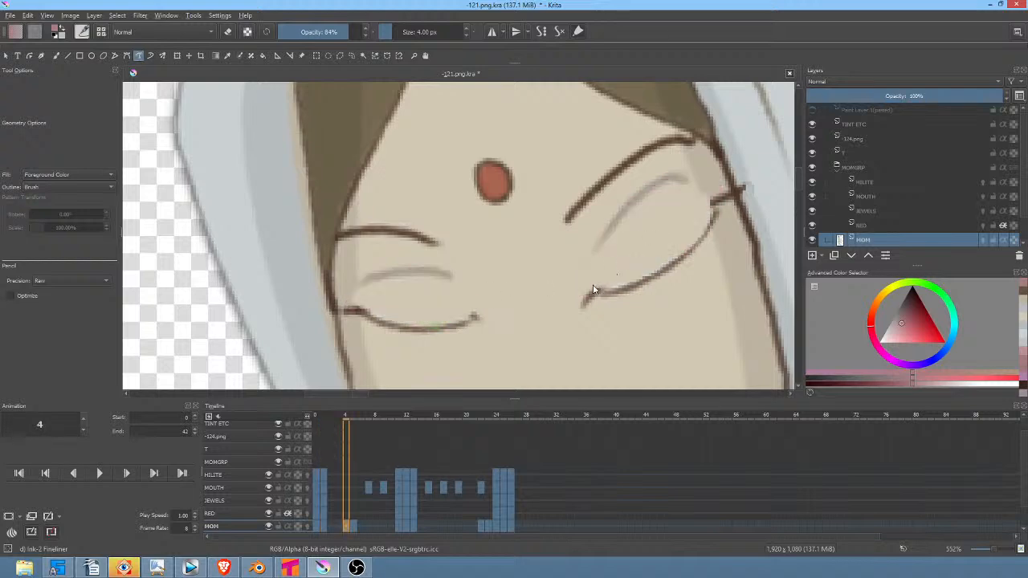
pyautogui.moveTo(592, 286)
pyautogui.mouseDown()
pyautogui.moveTo(652, 203)
pyautogui.moveTo(710, 212)
pyautogui.moveTo(692, 243)
pyautogui.moveTo(647, 277)
pyautogui.moveTo(599, 283)
pyautogui.mouseUp()
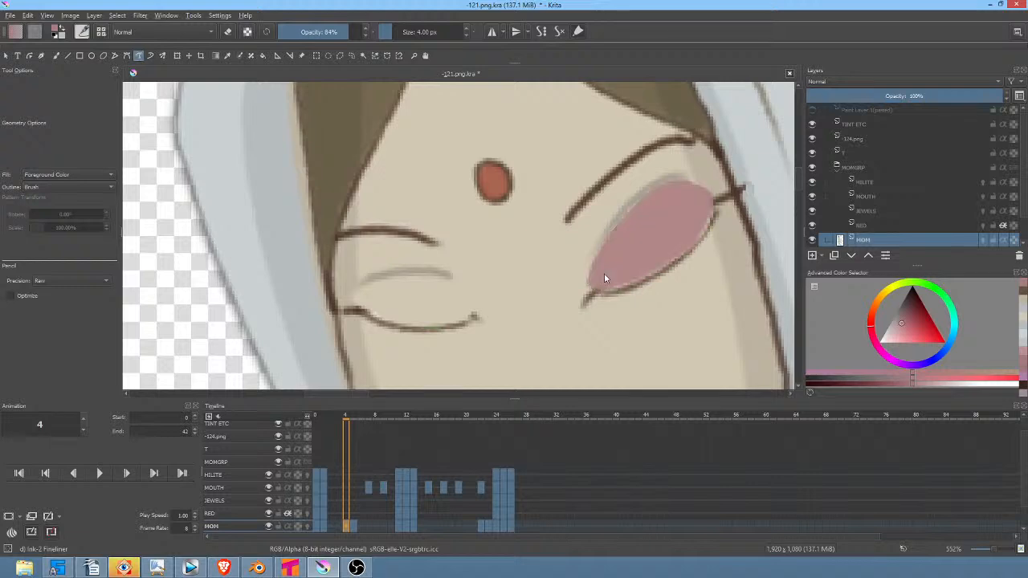
pyautogui.moveTo(472, 301)
pyautogui.mouseDown()
pyautogui.moveTo(448, 279)
pyautogui.moveTo(399, 273)
pyautogui.moveTo(355, 292)
pyautogui.moveTo(378, 318)
pyautogui.moveTo(454, 324)
pyautogui.moveTo(478, 313)
pyautogui.mouseUp()
# Step: Paint pink eyeshadow above both reopened eyes on the MOM layer at frame 5
pyautogui.press('Right')
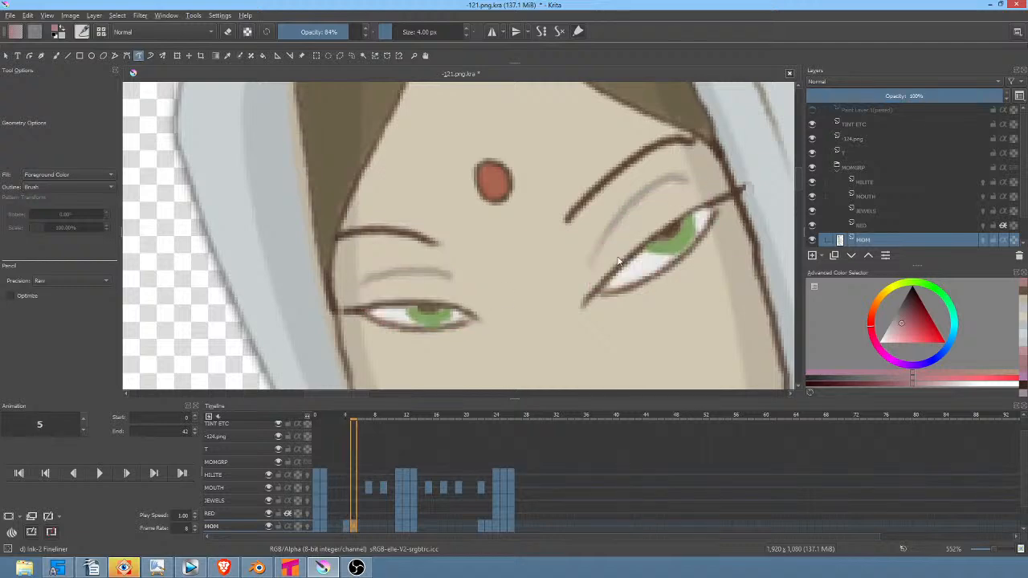
pyautogui.moveTo(587, 292)
pyautogui.mouseDown()
pyautogui.moveTo(616, 230)
pyautogui.moveTo(664, 188)
pyautogui.moveTo(715, 198)
pyautogui.moveTo(679, 214)
pyautogui.mouseUp()
pyautogui.moveTo(613, 267); pyautogui.dragTo(589, 287)
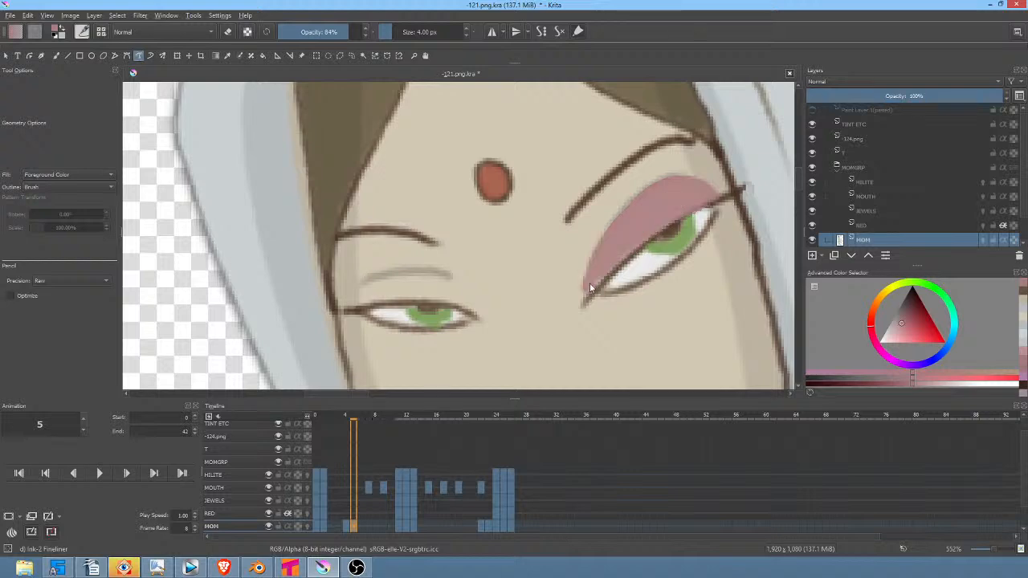
pyautogui.moveTo(480, 314)
pyautogui.mouseDown()
pyautogui.moveTo(435, 274)
pyautogui.moveTo(376, 286)
pyautogui.moveTo(354, 306)
pyautogui.moveTo(479, 310)
pyautogui.mouseUp()
# Step: Paint pink eyeshadow over both upper eyelids on the MOM layer's keyframe at frame 11
pyautogui.press('Right')
pyautogui.moveTo(649, 262); pyautogui.dragTo(433, 277)
pyautogui.moveTo(647, 208)
pyautogui.mouseDown()
pyautogui.moveTo(591, 204)
pyautogui.moveTo(534, 251)
pyautogui.mouseUp()
pyautogui.moveTo(505, 297); pyautogui.dragTo(649, 212)
pyautogui.moveTo(384, 296)
pyautogui.mouseDown()
pyautogui.moveTo(364, 262)
pyautogui.moveTo(319, 256)
pyautogui.moveTo(246, 281)
pyautogui.moveTo(378, 292)
pyautogui.mouseUp()
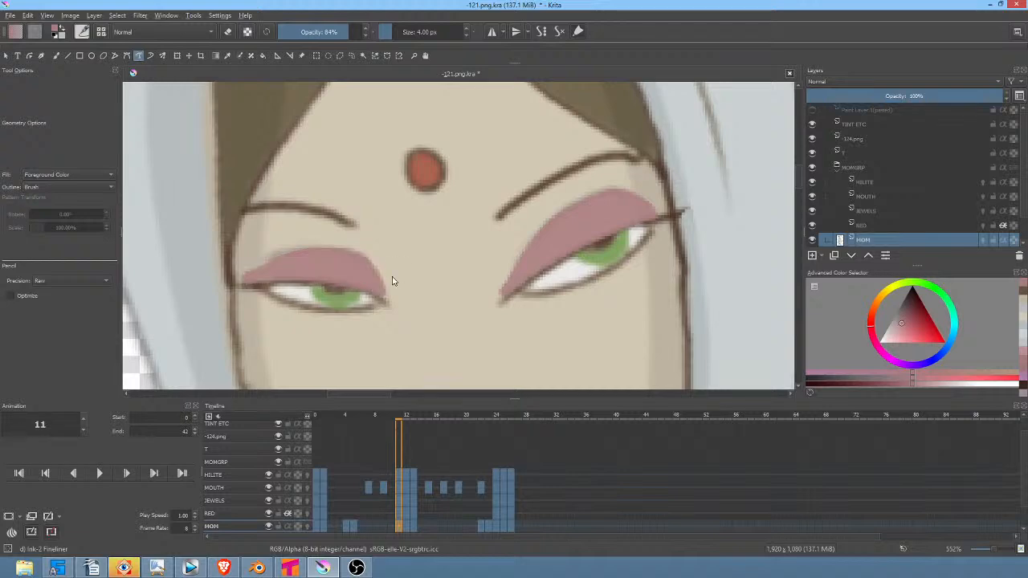
# Step: Paint pink eyeshadow over both upper eyelids on the MOM layer's keyframe at frame 12
pyautogui.press('.')
pyautogui.moveTo(719, 249)
pyautogui.mouseDown()
pyautogui.moveTo(642, 281)
pyautogui.moveTo(539, 271)
pyautogui.mouseUp()
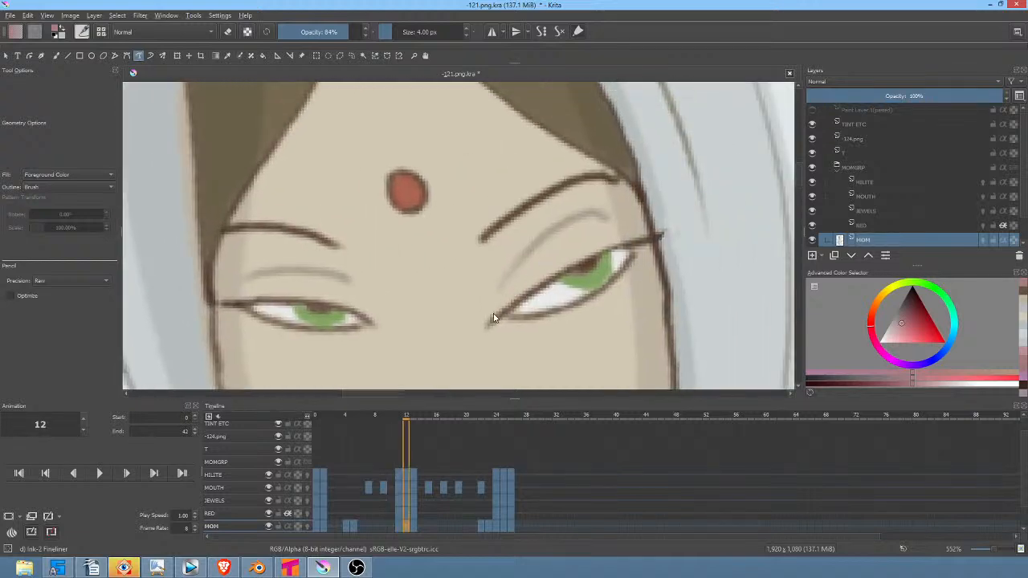
pyautogui.moveTo(492, 321)
pyautogui.mouseDown()
pyautogui.moveTo(523, 268)
pyautogui.moveTo(570, 229)
pyautogui.moveTo(590, 223)
pyautogui.moveTo(632, 241)
pyautogui.moveTo(500, 308)
pyautogui.mouseUp()
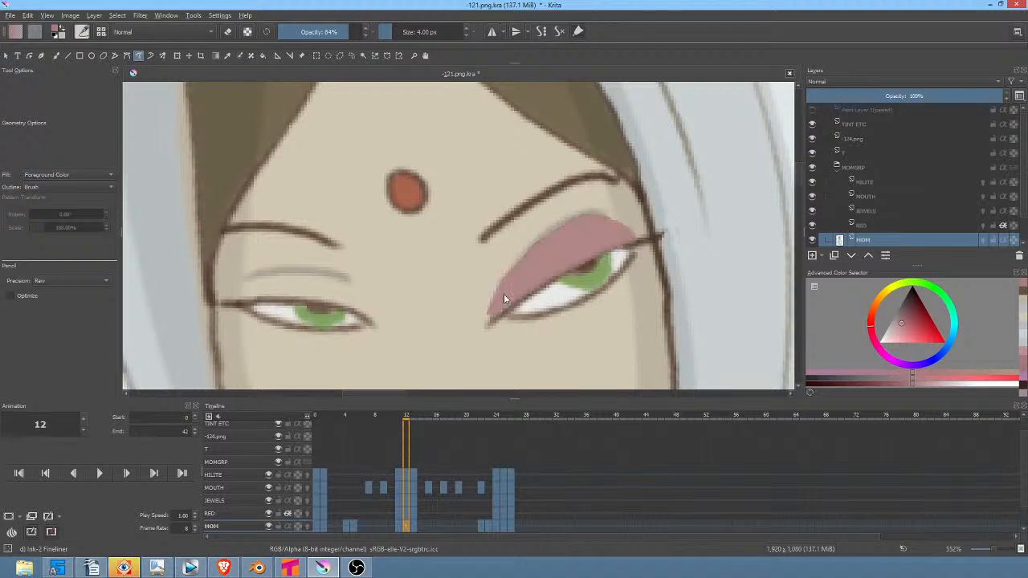
pyautogui.moveTo(572, 314); pyautogui.dragTo(696, 289)
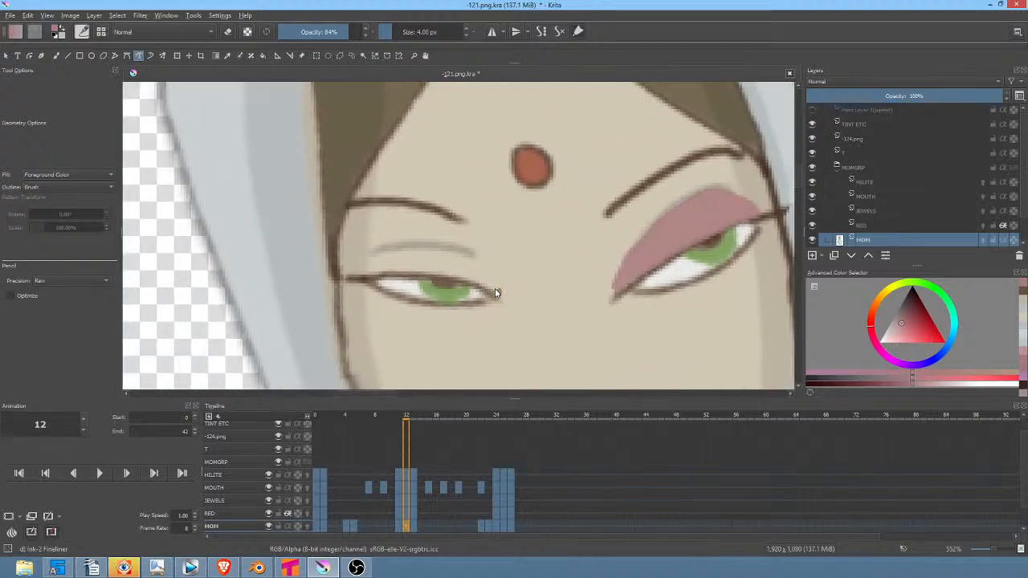
pyautogui.moveTo(498, 295)
pyautogui.mouseDown()
pyautogui.moveTo(475, 257)
pyautogui.moveTo(454, 253)
pyautogui.moveTo(400, 254)
pyautogui.moveTo(352, 275)
pyautogui.moveTo(498, 295)
pyautogui.mouseUp()
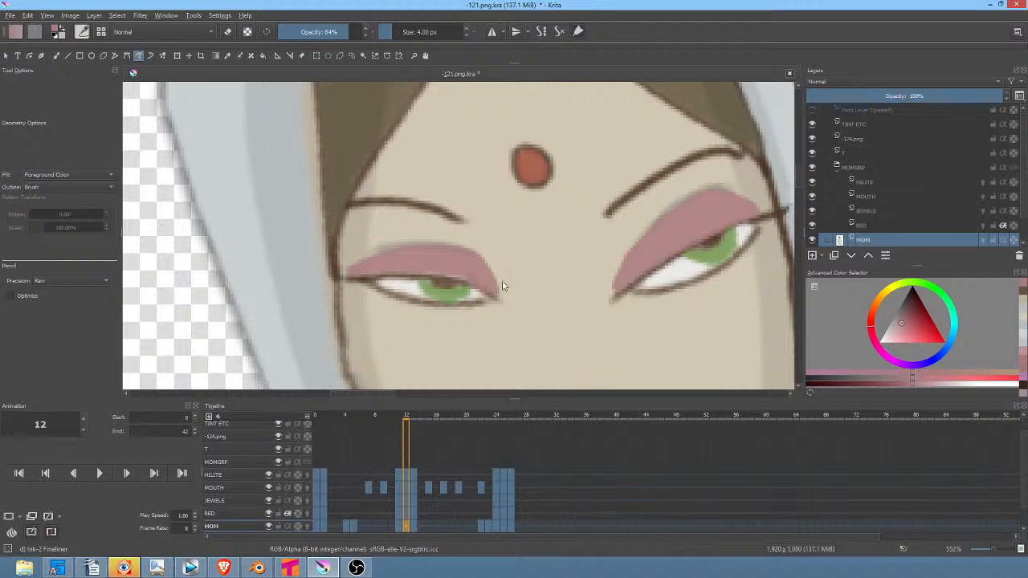
# Step: Paint pink eyeshadow over both upper eyelids on the MOM layer's keyframe at frame 13
pyautogui.press('.')
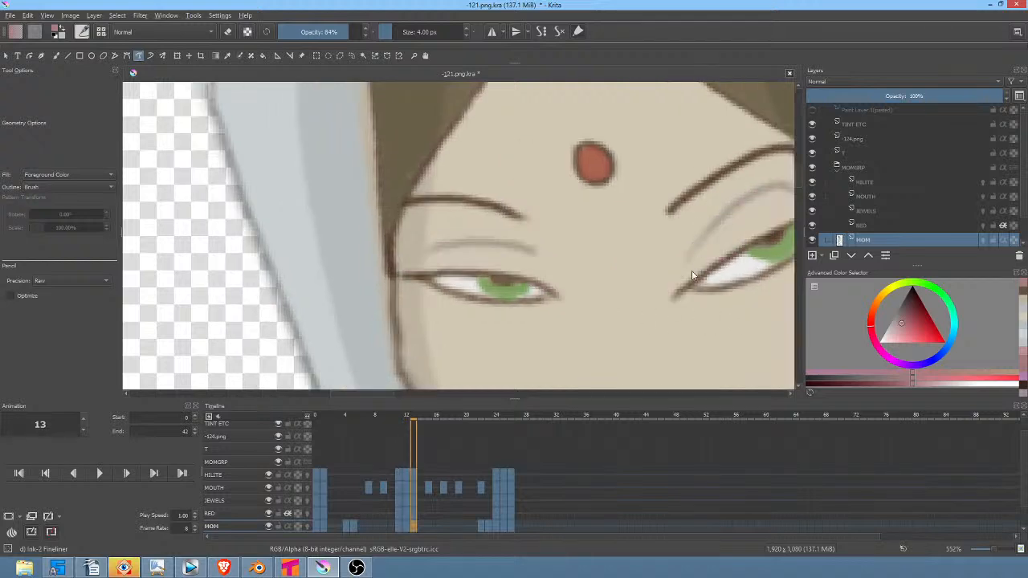
pyautogui.moveTo(692, 272); pyautogui.dragTo(517, 295)
pyautogui.moveTo(651, 227)
pyautogui.mouseDown()
pyautogui.moveTo(611, 211)
pyautogui.moveTo(585, 217)
pyautogui.moveTo(551, 240)
pyautogui.moveTo(502, 309)
pyautogui.moveTo(601, 250)
pyautogui.moveTo(665, 223)
pyautogui.mouseUp()
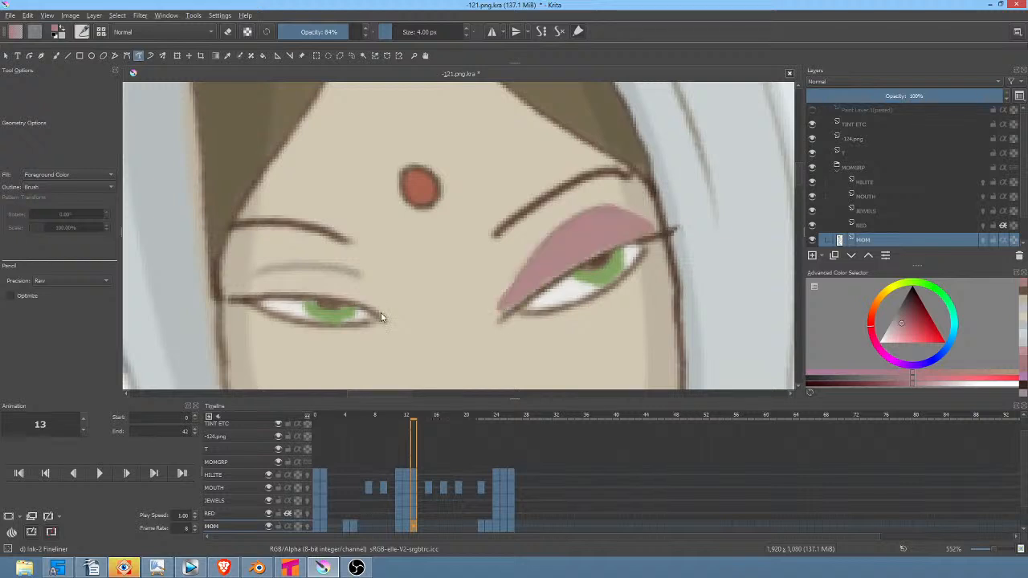
pyautogui.moveTo(372, 295)
pyautogui.mouseDown()
pyautogui.moveTo(275, 277)
pyautogui.moveTo(239, 294)
pyautogui.moveTo(345, 291)
pyautogui.moveTo(367, 303)
pyautogui.moveTo(371, 291)
pyautogui.moveTo(343, 274)
pyautogui.moveTo(255, 281)
pyautogui.mouseUp()
pyautogui.hotkey('ctrl', 'z')
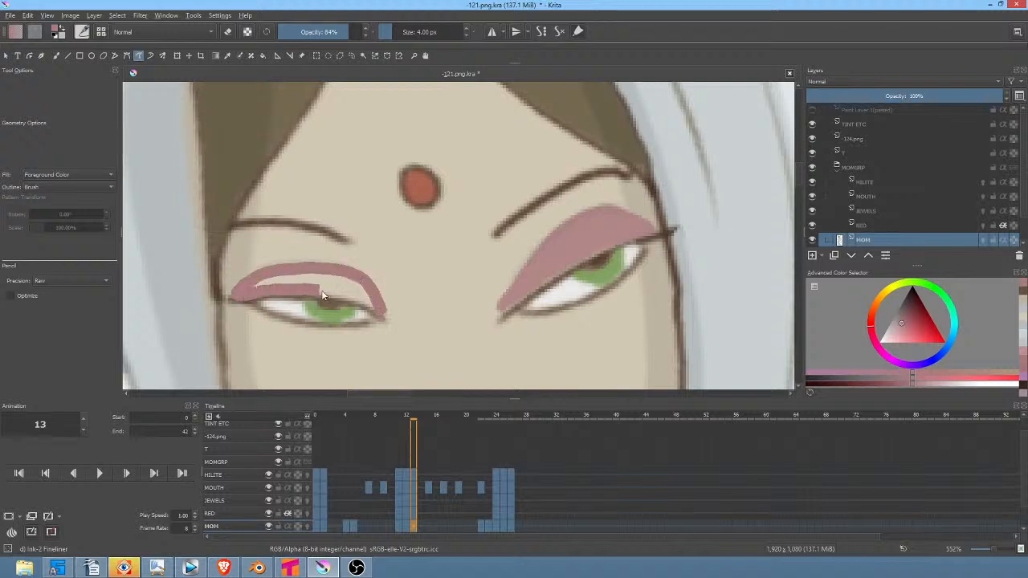
pyautogui.moveTo(323, 296); pyautogui.dragTo(371, 310)
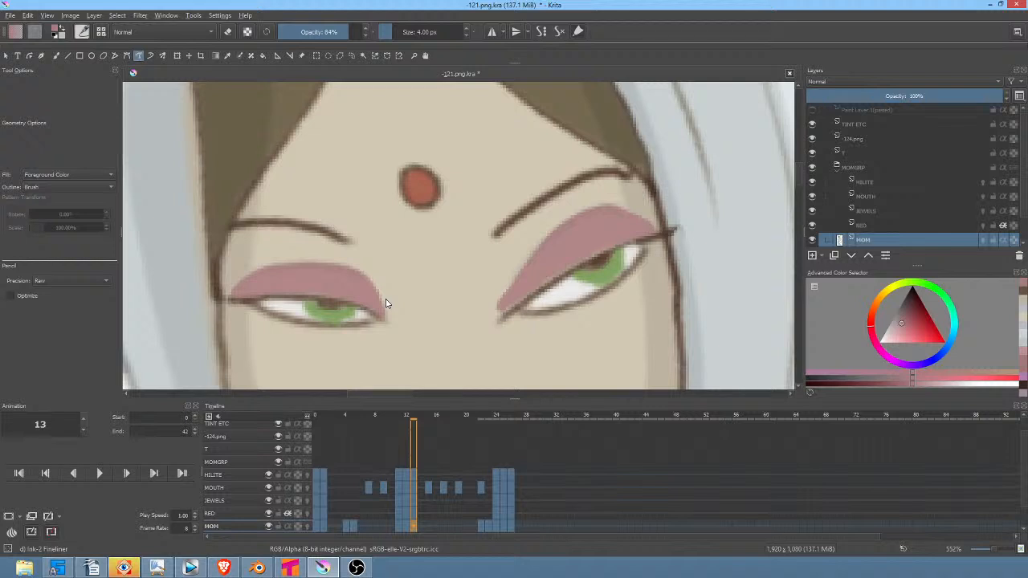
# Step: Fill both closed eyelids with the pink eyeshadow on the MOM layer's second blink keyframe at frame 22
pyautogui.hotkey('alt', 'Right')
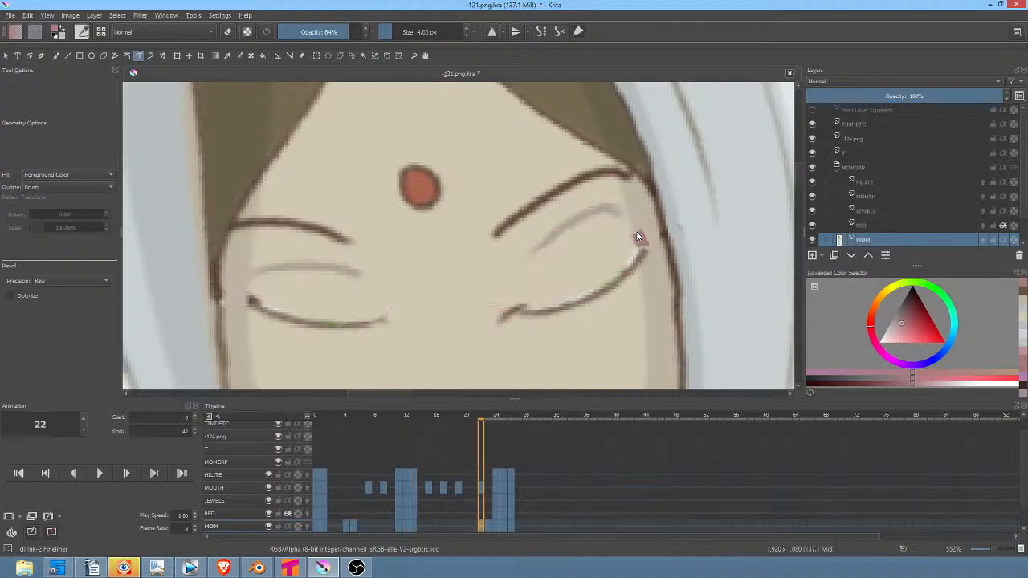
pyautogui.moveTo(600, 218)
pyautogui.mouseDown()
pyautogui.moveTo(552, 245)
pyautogui.moveTo(517, 306)
pyautogui.moveTo(589, 289)
pyautogui.moveTo(639, 246)
pyautogui.moveTo(634, 259)
pyautogui.moveTo(578, 297)
pyautogui.moveTo(517, 307)
pyautogui.moveTo(539, 267)
pyautogui.moveTo(595, 219)
pyautogui.moveTo(622, 219)
pyautogui.moveTo(649, 241)
pyautogui.mouseUp()
pyautogui.hotkey('ctrl', 'z')
pyautogui.moveTo(385, 321)
pyautogui.mouseDown()
pyautogui.moveTo(353, 274)
pyautogui.moveTo(322, 269)
pyautogui.moveTo(266, 273)
pyautogui.moveTo(258, 288)
pyautogui.moveTo(264, 304)
pyautogui.moveTo(297, 315)
pyautogui.moveTo(389, 314)
pyautogui.mouseUp()
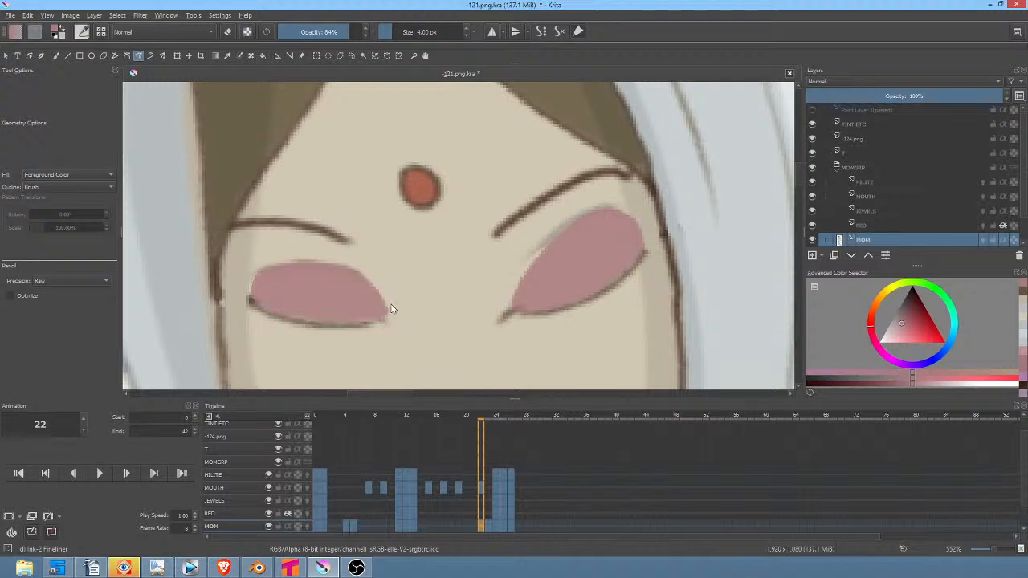
# Step: Paint pink eyeshadow over both upper eyelids on the MOM layer's keyframe at frame 23
pyautogui.press('Right')
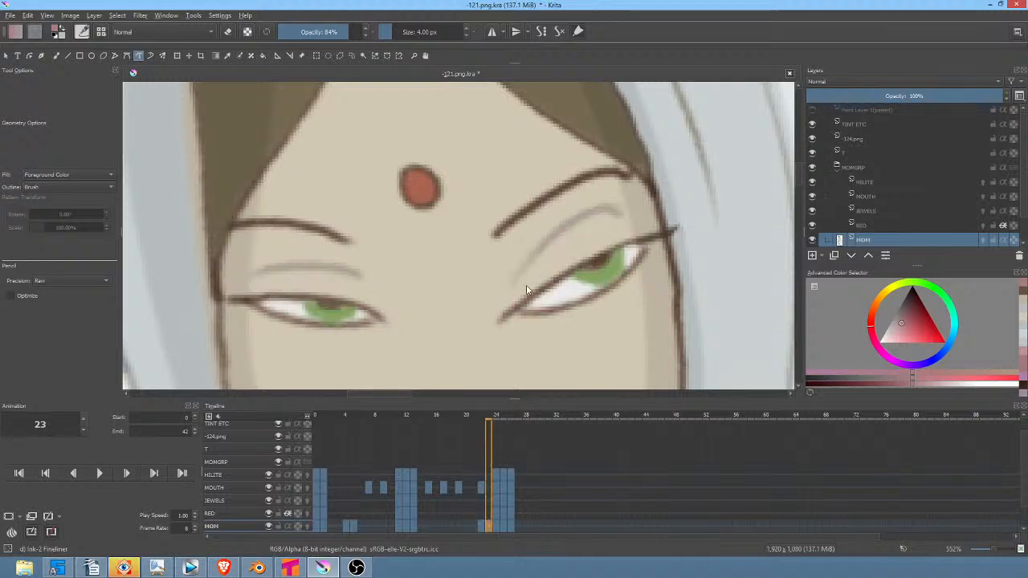
pyautogui.moveTo(522, 277)
pyautogui.mouseDown()
pyautogui.moveTo(572, 226)
pyautogui.moveTo(598, 215)
pyautogui.moveTo(623, 219)
pyautogui.moveTo(643, 238)
pyautogui.moveTo(499, 315)
pyautogui.mouseUp()
pyautogui.moveTo(386, 319)
pyautogui.mouseDown()
pyautogui.moveTo(375, 296)
pyautogui.moveTo(335, 267)
pyautogui.moveTo(266, 274)
pyautogui.moveTo(238, 297)
pyautogui.moveTo(411, 302)
pyautogui.moveTo(392, 271)
pyautogui.moveTo(350, 265)
pyautogui.moveTo(297, 272)
pyautogui.moveTo(274, 290)
pyautogui.moveTo(406, 303)
pyautogui.mouseUp()
# Step: Paint pink eyeshadow over both upper eyelids on the MOM layer's keyframe at frame 24
pyautogui.press('.')
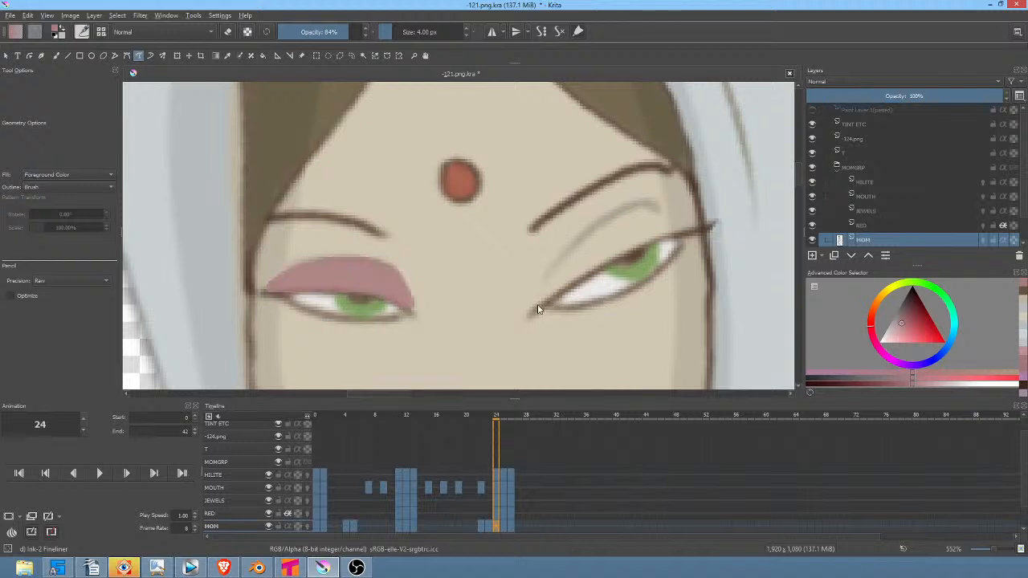
pyautogui.moveTo(537, 307)
pyautogui.mouseDown()
pyautogui.moveTo(571, 254)
pyautogui.moveTo(638, 209)
pyautogui.moveTo(677, 229)
pyautogui.mouseUp()
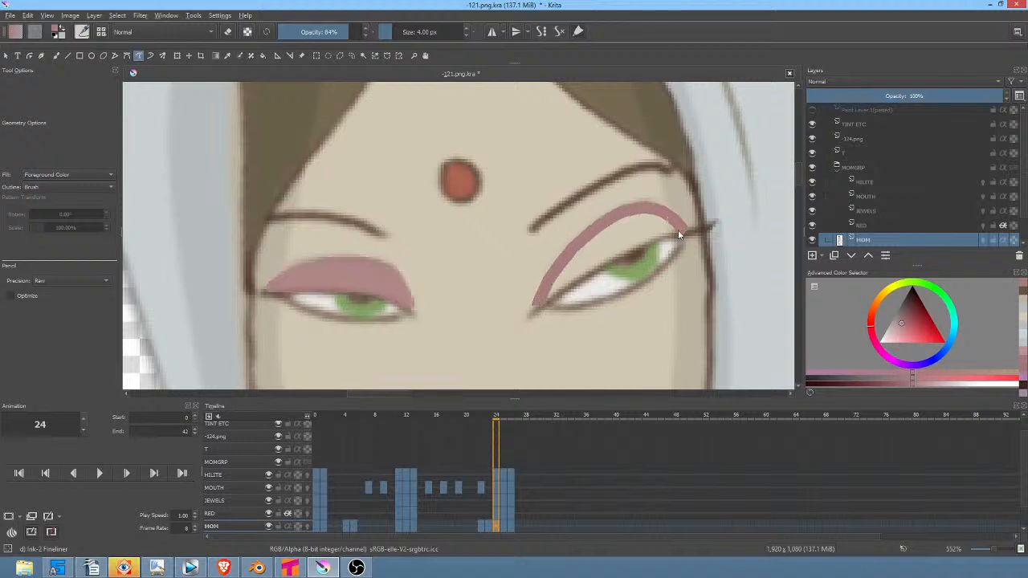
pyautogui.moveTo(622, 251); pyautogui.dragTo(547, 296)
# Step: Paint pink eyeshadow over both upper eyelids on the MOM layer's keyframe at frame 25
pyautogui.press('.')
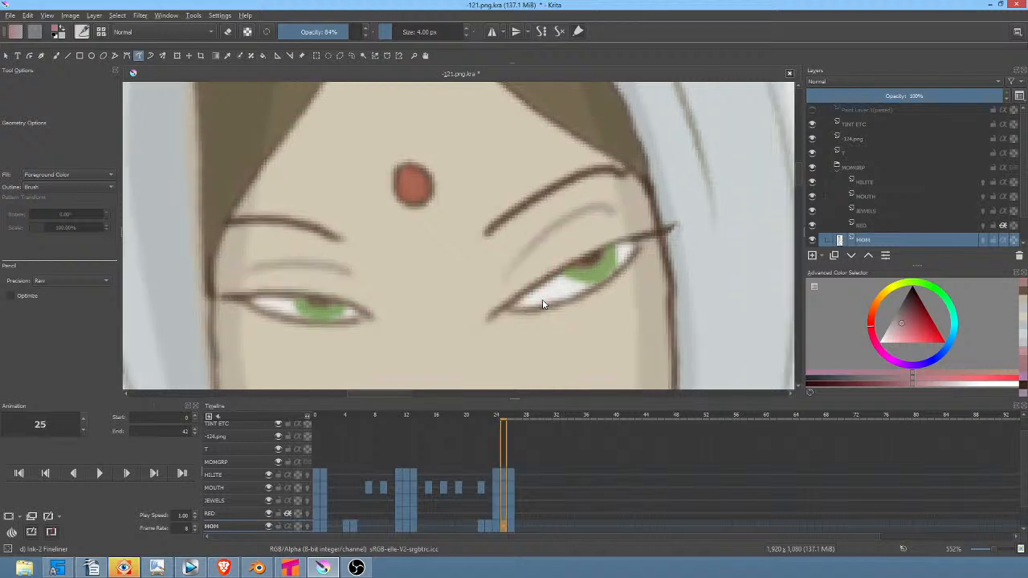
pyautogui.moveTo(493, 315)
pyautogui.mouseDown()
pyautogui.moveTo(539, 241)
pyautogui.moveTo(589, 216)
pyautogui.moveTo(631, 236)
pyautogui.moveTo(561, 265)
pyautogui.moveTo(497, 311)
pyautogui.moveTo(494, 303)
pyautogui.mouseUp()
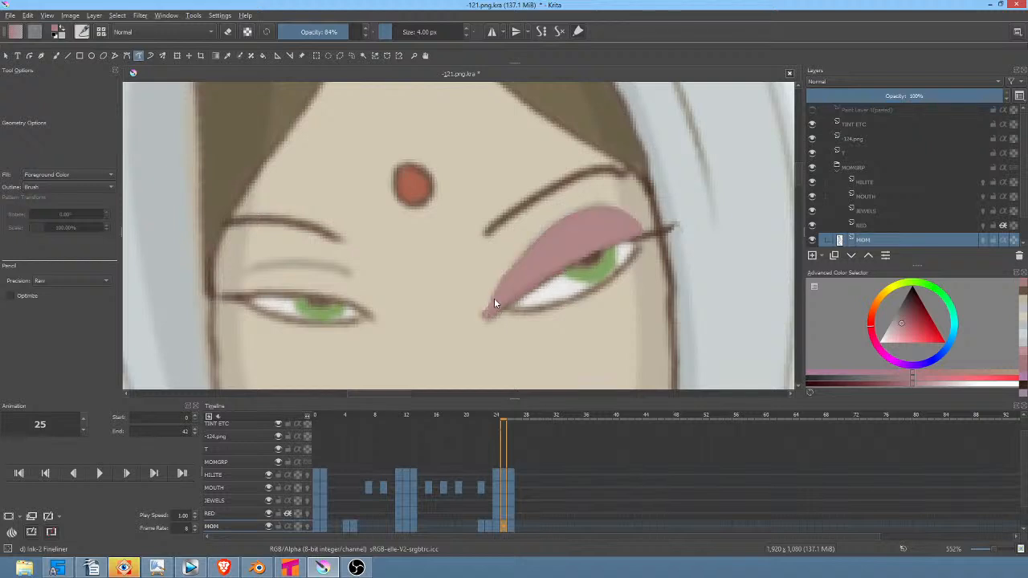
pyautogui.moveTo(569, 324); pyautogui.dragTo(654, 289)
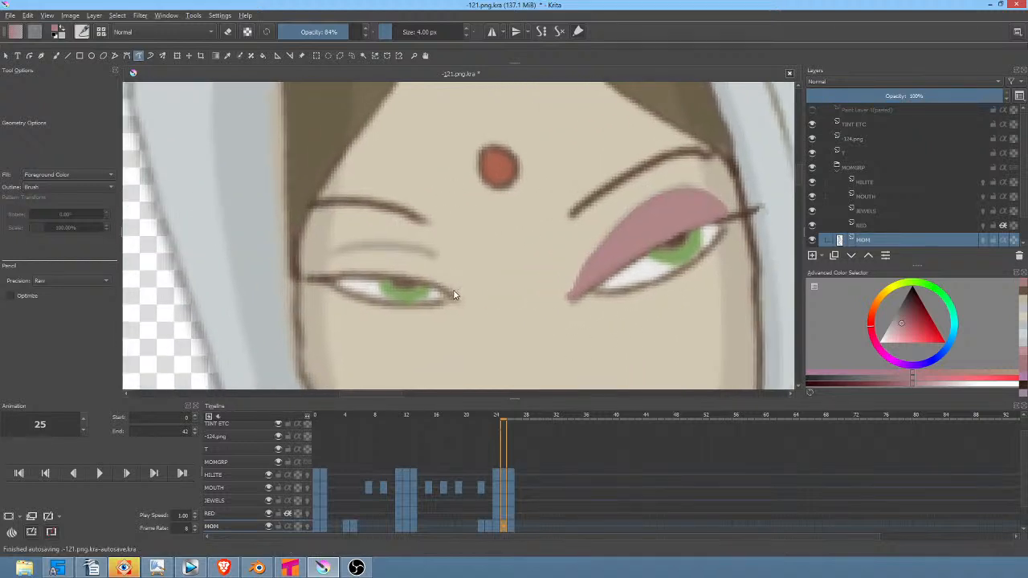
pyautogui.moveTo(439, 264)
pyautogui.mouseDown()
pyautogui.moveTo(425, 250)
pyautogui.moveTo(379, 244)
pyautogui.moveTo(336, 265)
pyautogui.mouseUp()
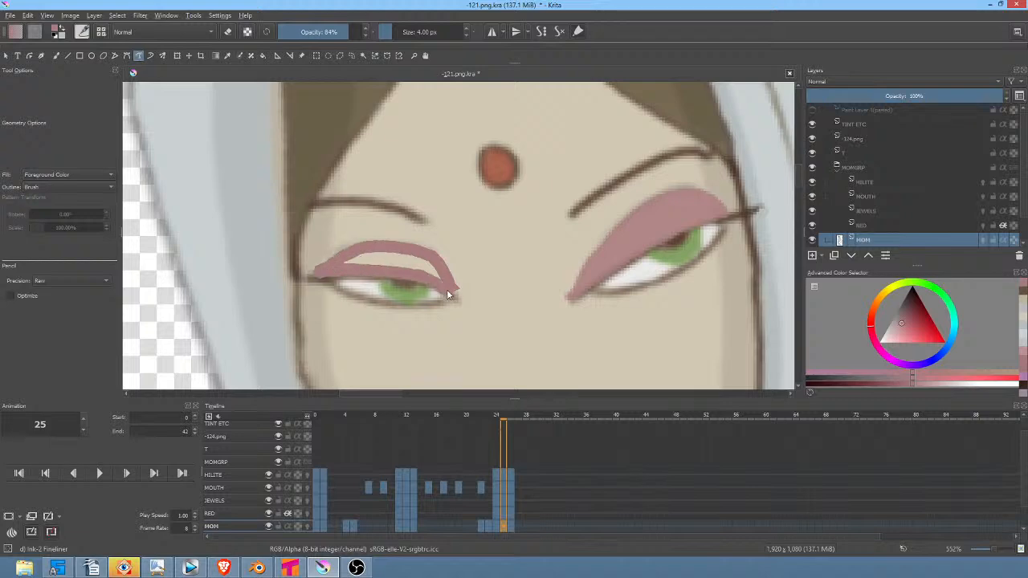
pyautogui.moveTo(447, 294); pyautogui.dragTo(451, 289)
# Step: Paint pink eyeshadow over both upper eyelids on the MOM layer's keyframe at frame 26
pyautogui.press('.')
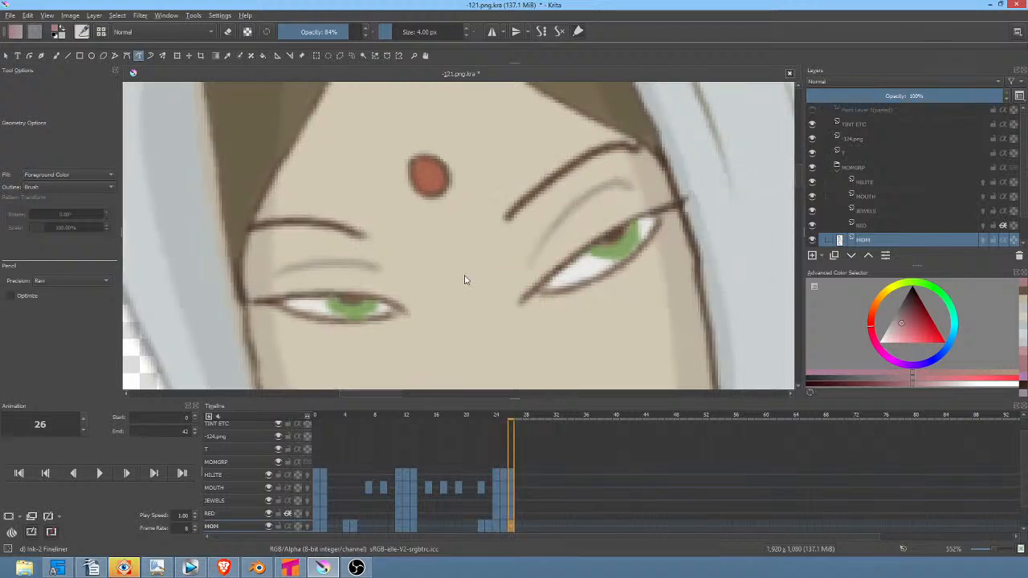
pyautogui.moveTo(523, 297)
pyautogui.mouseDown()
pyautogui.moveTo(566, 227)
pyautogui.moveTo(610, 191)
pyautogui.moveTo(638, 197)
pyautogui.mouseUp()
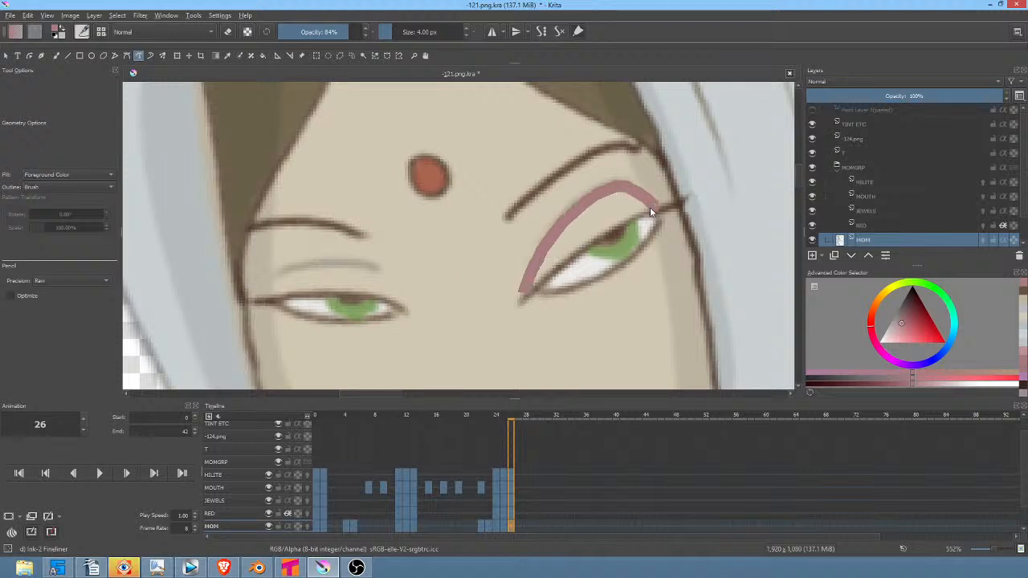
pyautogui.moveTo(567, 261); pyautogui.dragTo(523, 294)
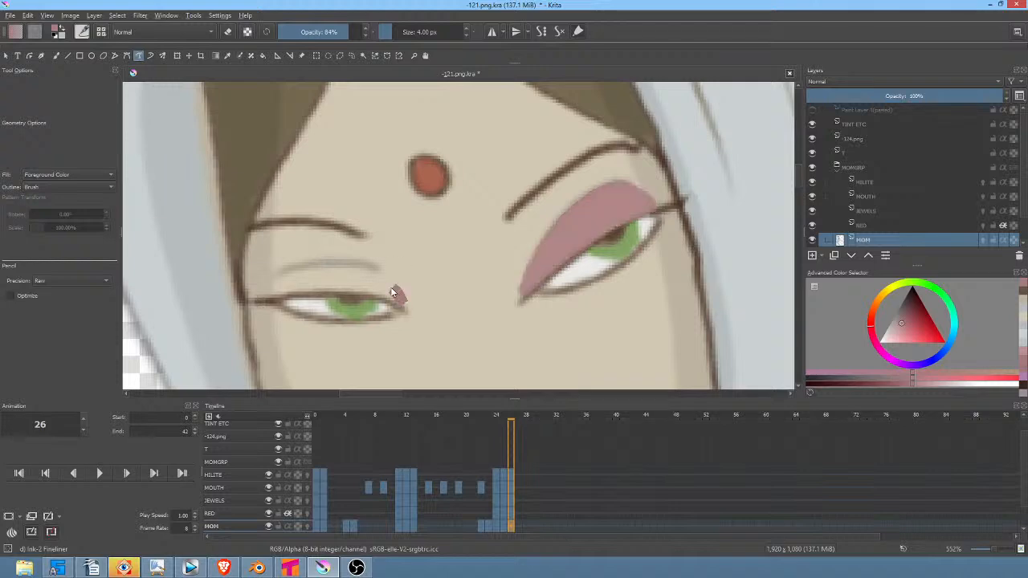
pyautogui.moveTo(371, 274)
pyautogui.mouseDown()
pyautogui.moveTo(306, 267)
pyautogui.moveTo(266, 297)
pyautogui.moveTo(399, 300)
pyautogui.mouseUp()
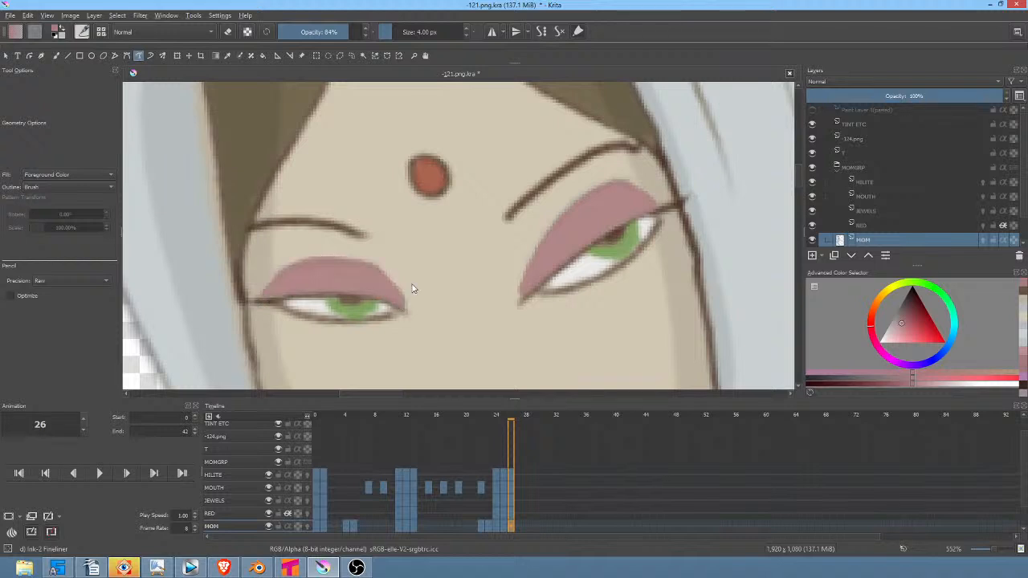
# Step: Step back through the animation from frame 26 to frame 0 to review the eyeshadow on every keyframe
pyautogui.press('Left')
pyautogui.press('Left')
pyautogui.press('Left')
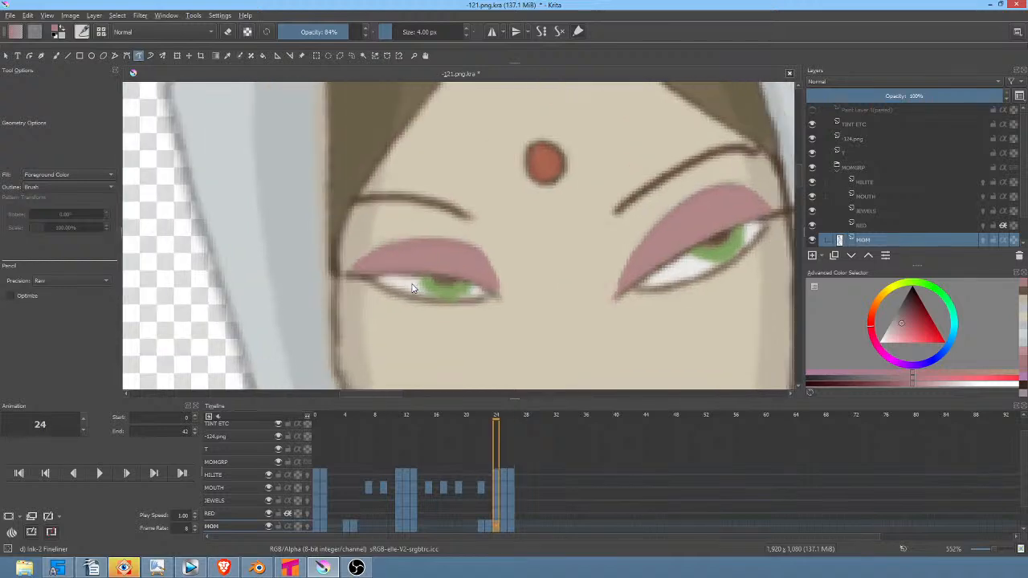
pyautogui.press('Left')
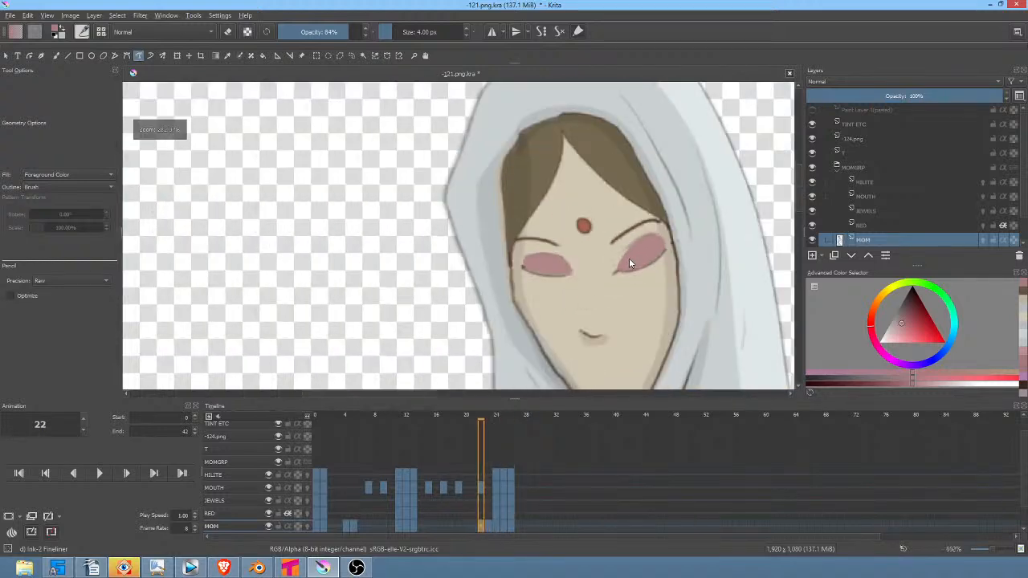
pyautogui.scroll(-2, 628, 258)
pyautogui.press('Left')
pyautogui.press('Left')
pyautogui.press('Left')
pyautogui.press('Left')
pyautogui.press('Left')
pyautogui.press('Left')
pyautogui.press('Left')
pyautogui.press('Left')
pyautogui.press('Left')
pyautogui.press('Left')
pyautogui.press('Left')
pyautogui.press('Left')
pyautogui.press('Left')
pyautogui.press('Left')
pyautogui.press('Left')
pyautogui.press('Left')
pyautogui.press('Left')
pyautogui.press('Left')
pyautogui.press('Left')
pyautogui.press('Left')
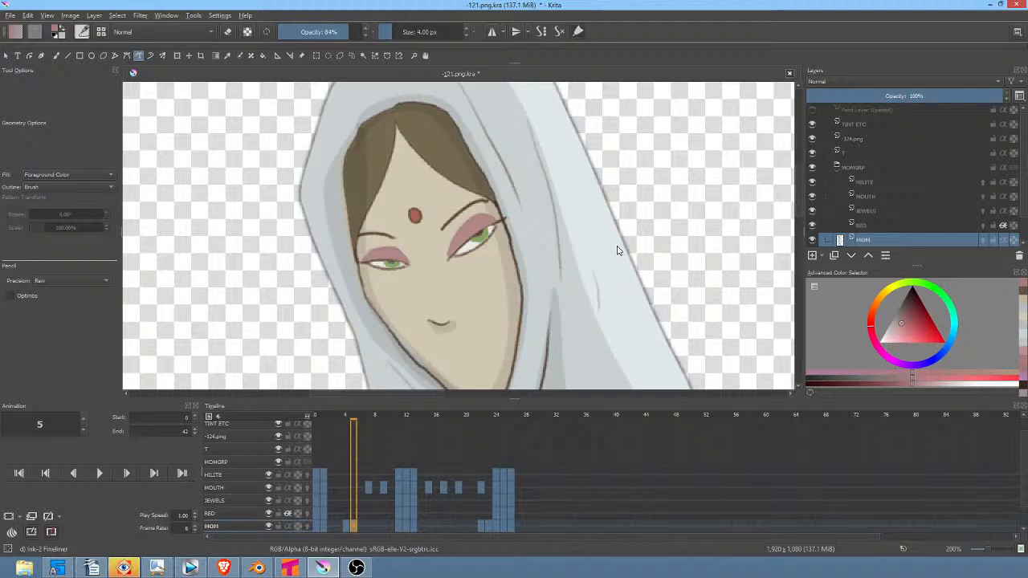
pyautogui.press('Left')
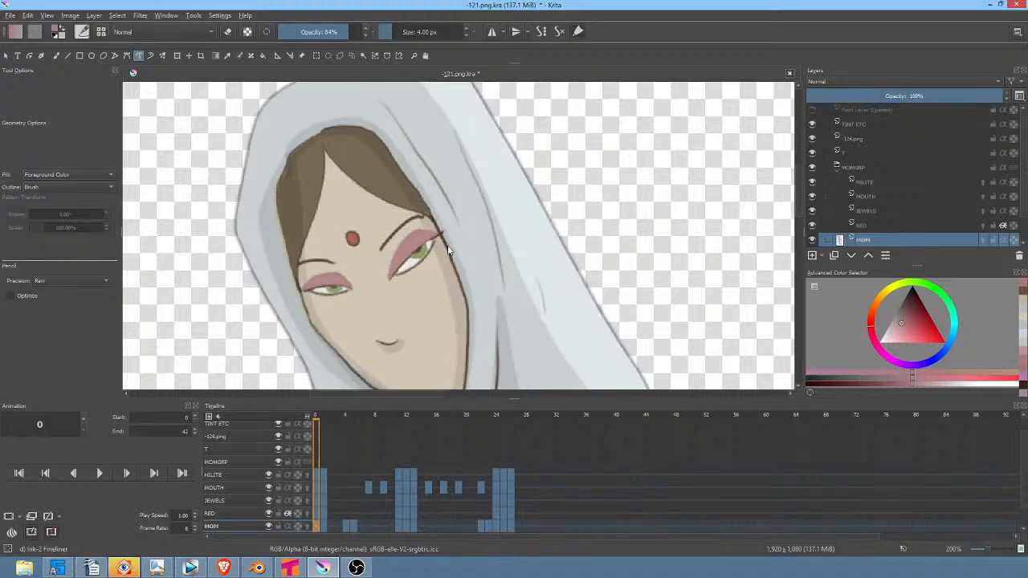
# Step: Bring back all layers and compare the face with the pasted reference picture, hiding the reference again
pyautogui.press('Tab')
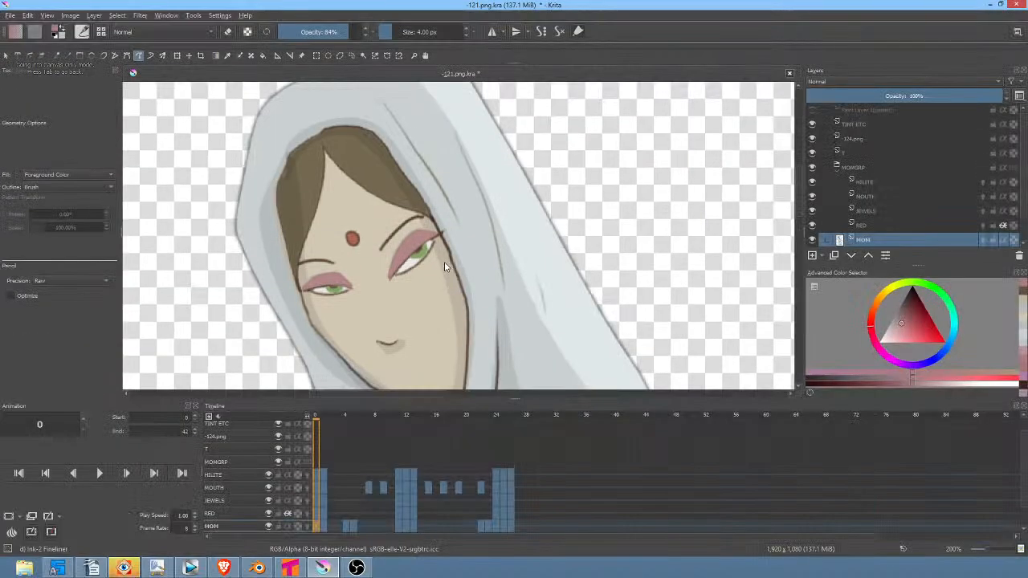
pyautogui.press('i')
pyautogui.scroll(-2, 462, 263)
pyautogui.moveTo(503, 259); pyautogui.dragTo(502, 224)
pyautogui.scroll(2, 491, 234)
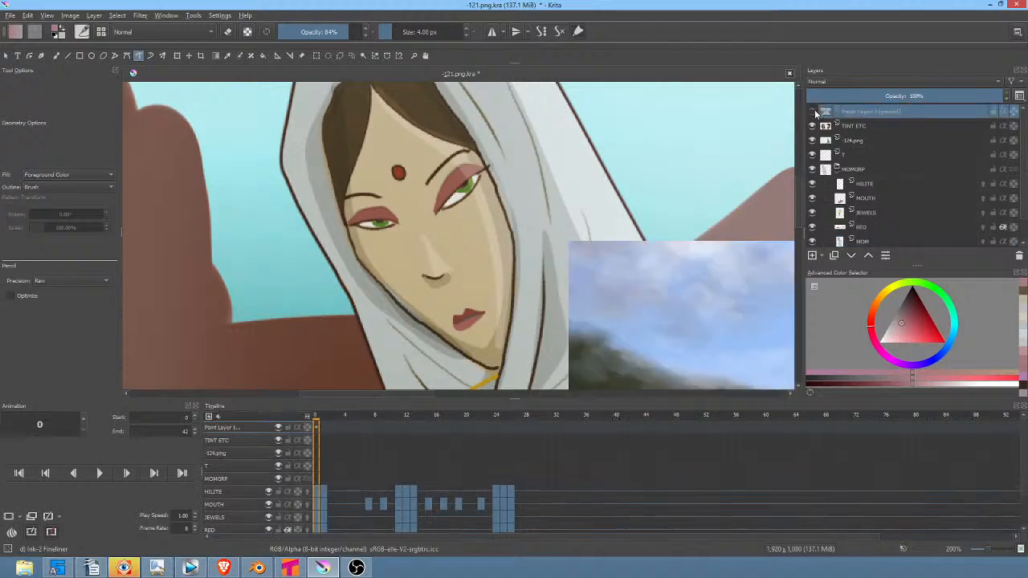
pyautogui.moveTo(684, 313); pyautogui.dragTo(592, 207)
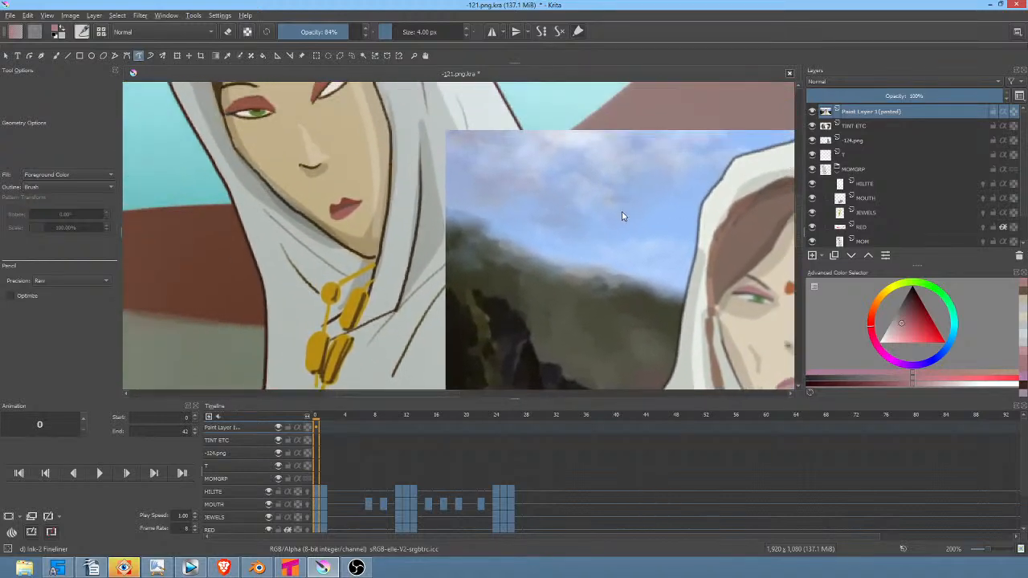
pyautogui.click(812, 111)
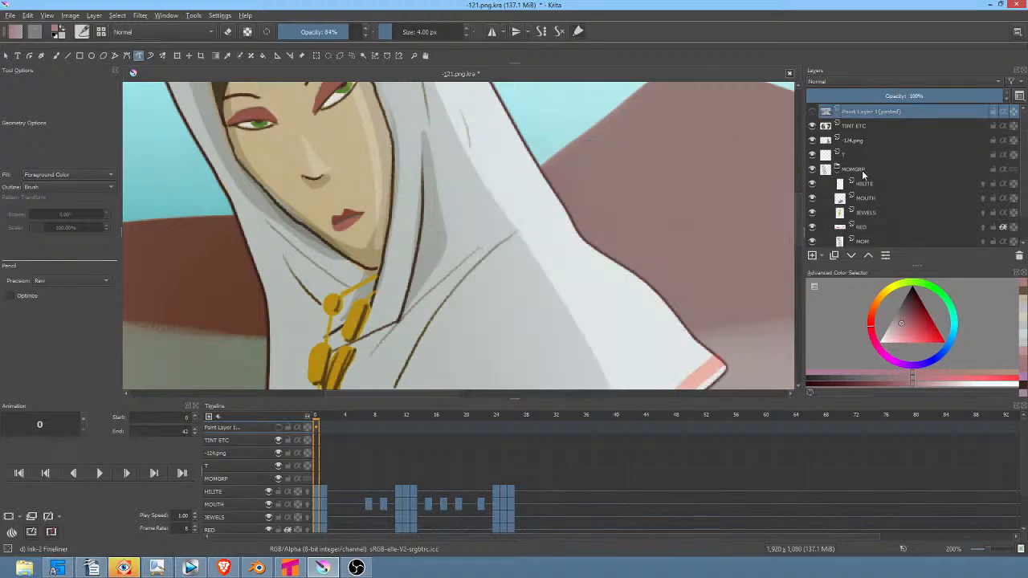
# Step: Make the MOM layer active at frame 0 and switch to the freehand brush
pyautogui.click(863, 173)
pyautogui.moveTo(444, 201); pyautogui.dragTo(543, 243)
pyautogui.scroll(1, 484, 226)
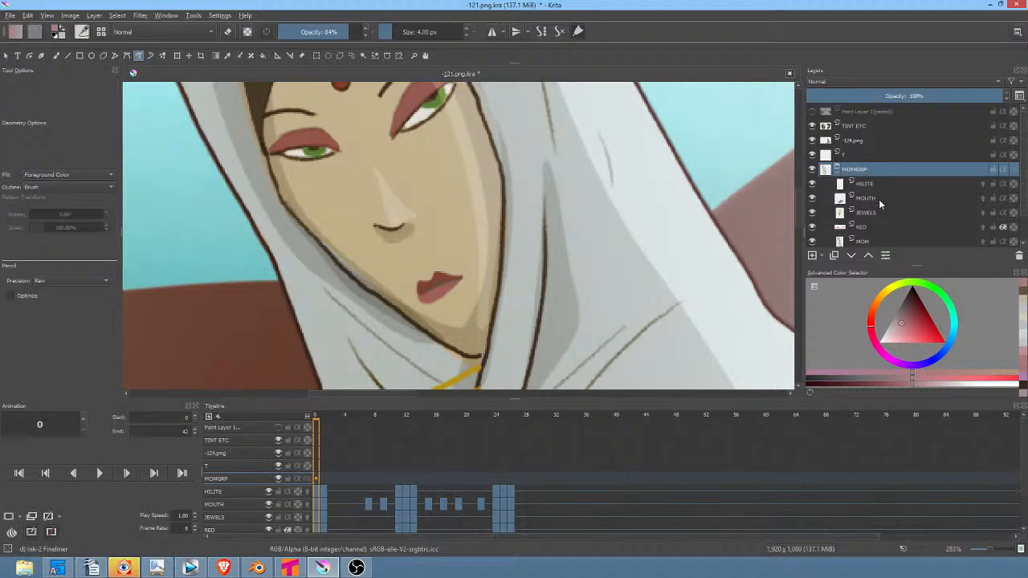
pyautogui.click(868, 239)
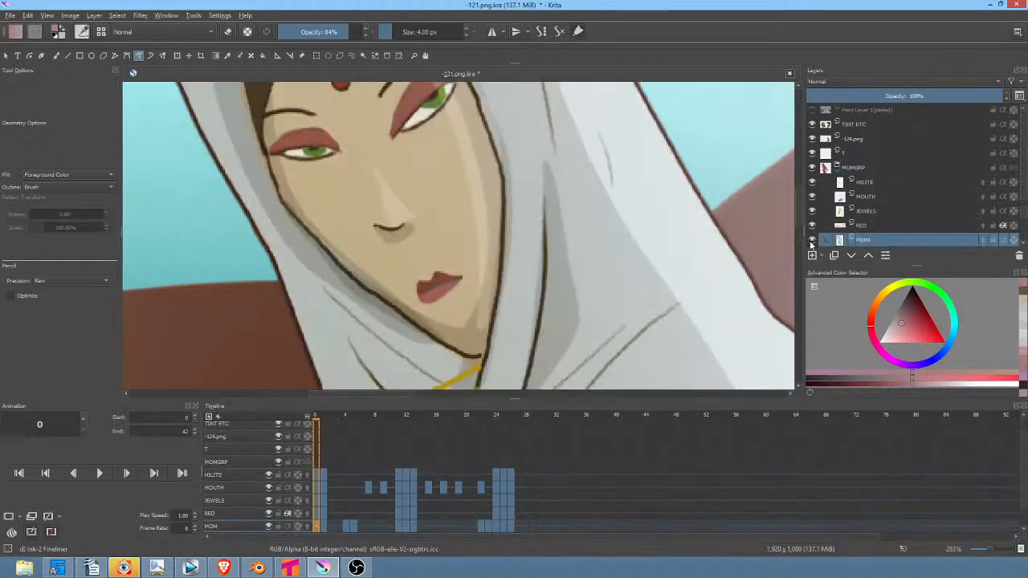
pyautogui.moveTo(886, 247)
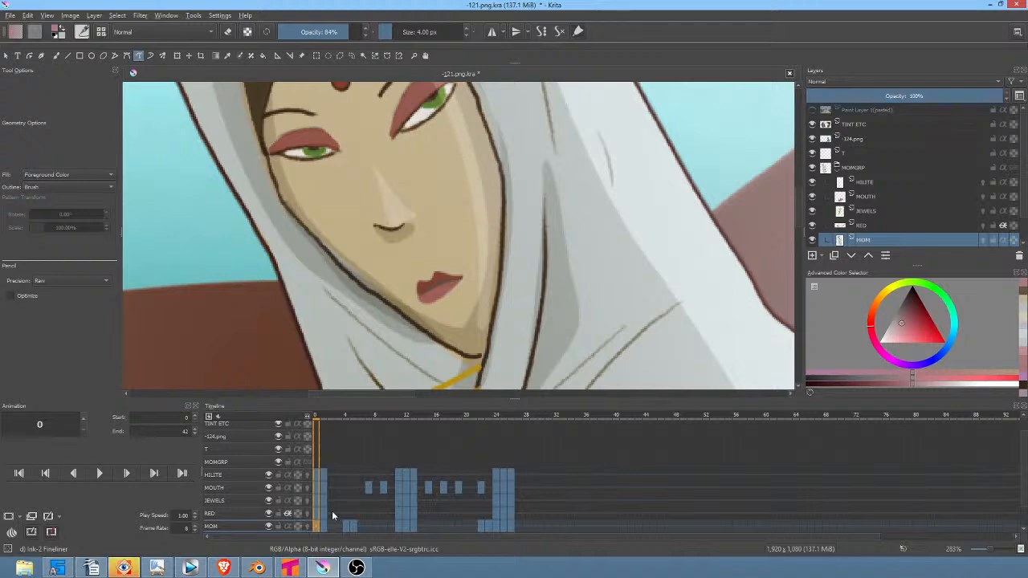
pyautogui.moveTo(319, 526)
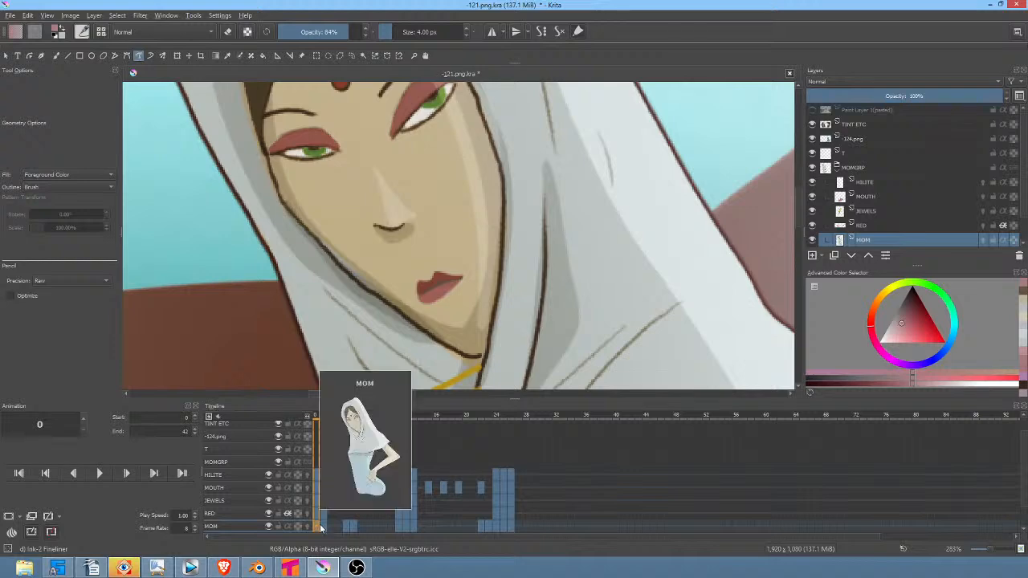
pyautogui.press('b')
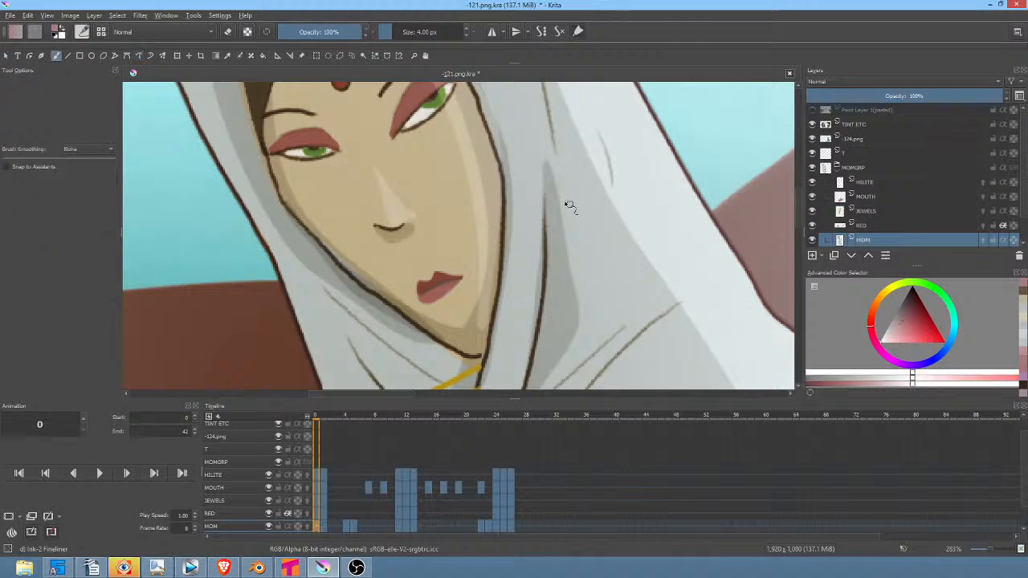
pyautogui.moveTo(548, 186)
pyautogui.mouseDown()
pyautogui.moveTo(583, 230)
pyautogui.moveTo(622, 227)
pyautogui.mouseUp()
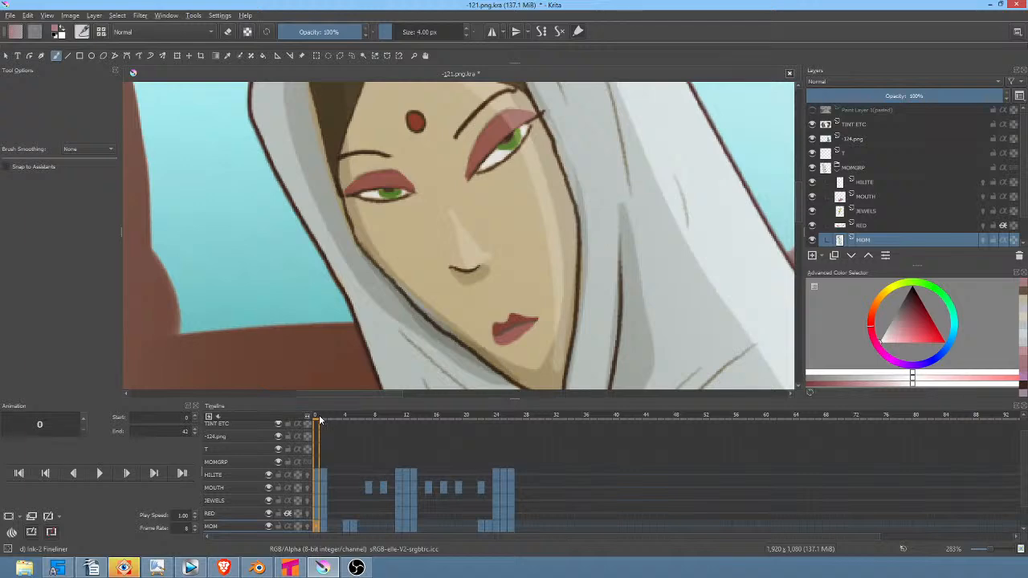
# Step: Sample a dark brown from the artwork and choose the Pencil-2 brush preset at 6 px
pyautogui.moveTo(319, 414); pyautogui.dragTo(312, 450)
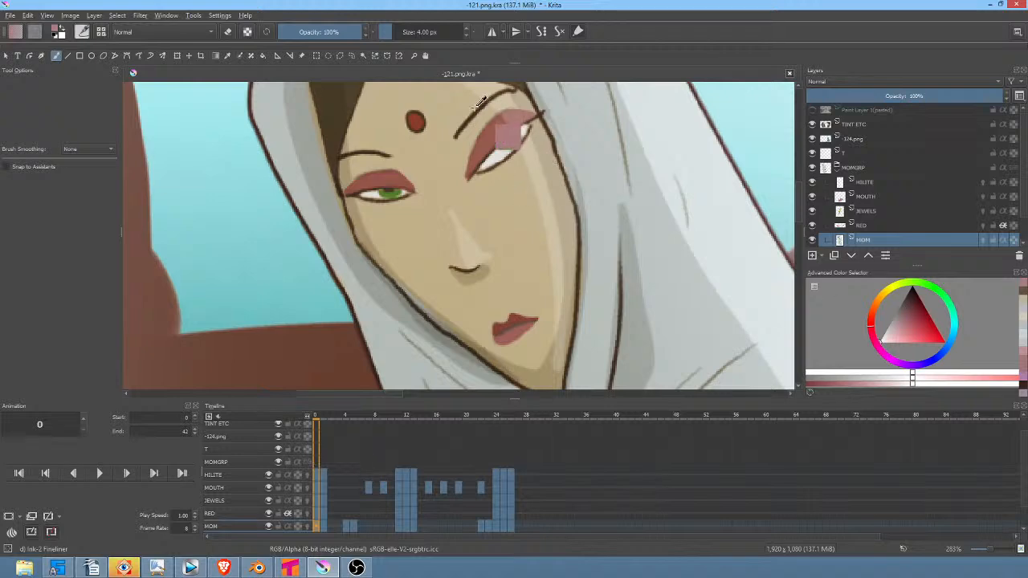
pyautogui.keyDown('ctrl'); pyautogui.click(392, 108); pyautogui.keyUp('ctrl')
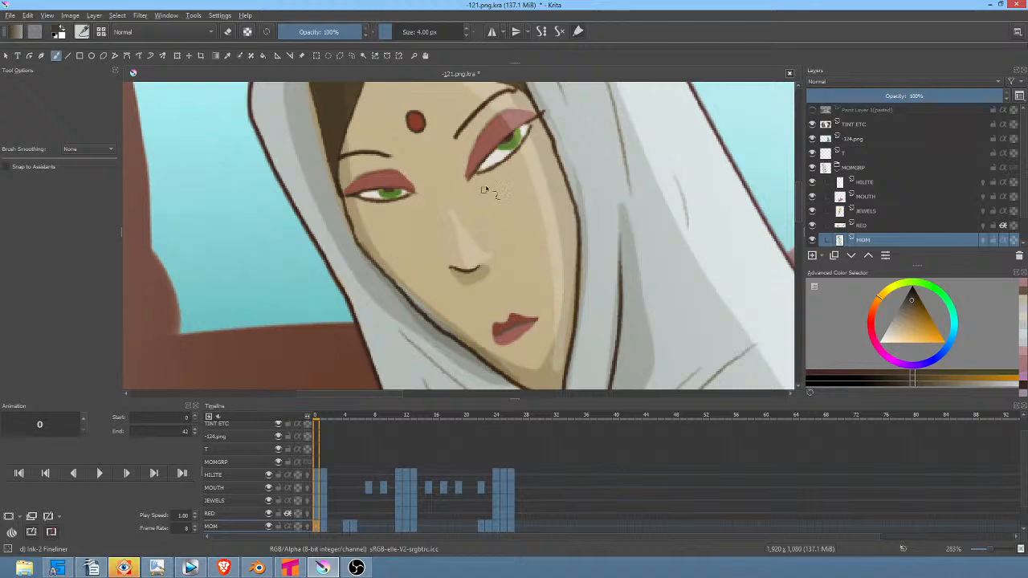
pyautogui.rightClick(550, 205)
pyautogui.click(590, 126)
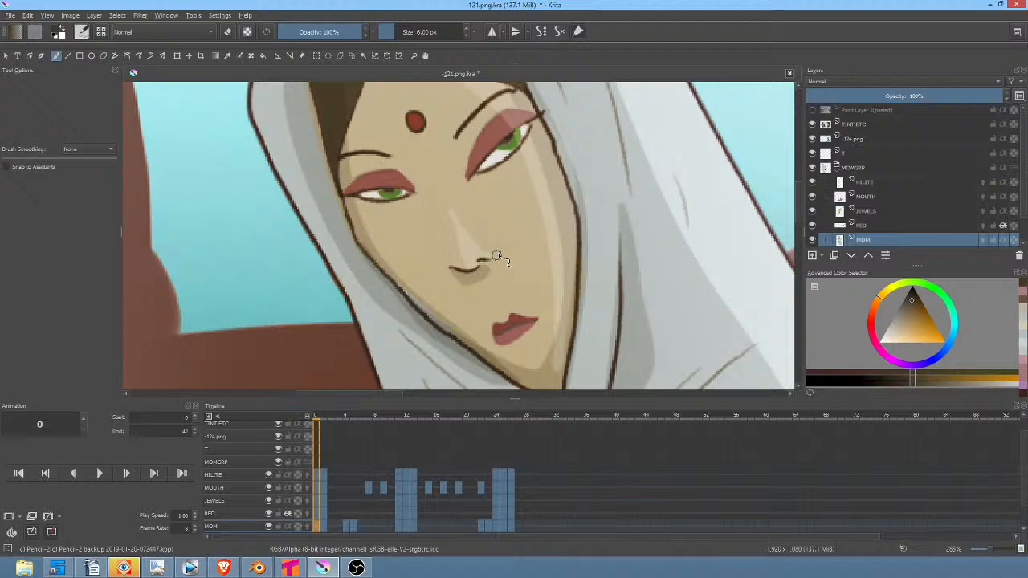
# Step: Try a dark nostril stroke on the MOM layer's first keyframes and compare the nose across frames 1, 4 and 5
pyautogui.press('Right')
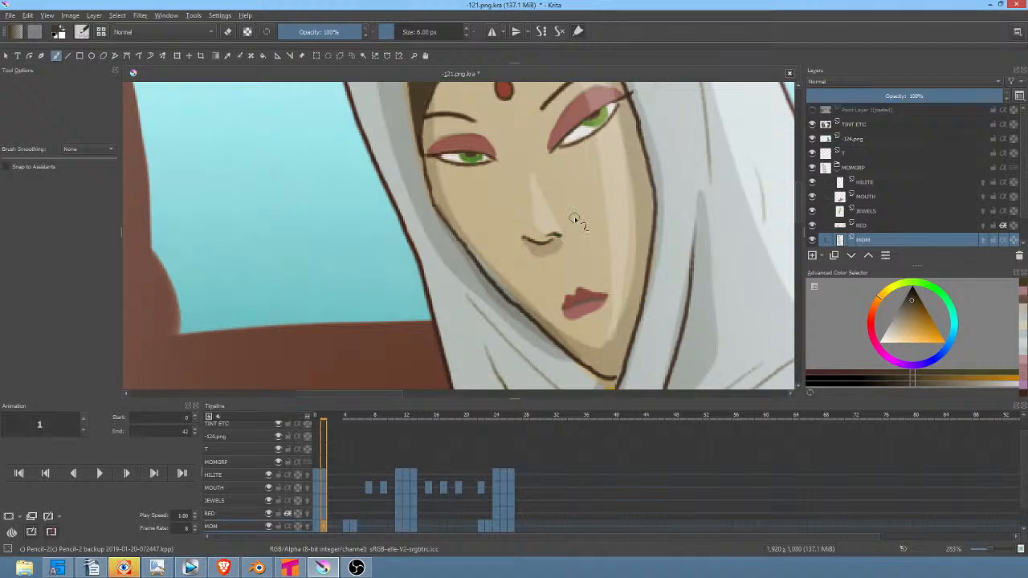
pyautogui.press('.')
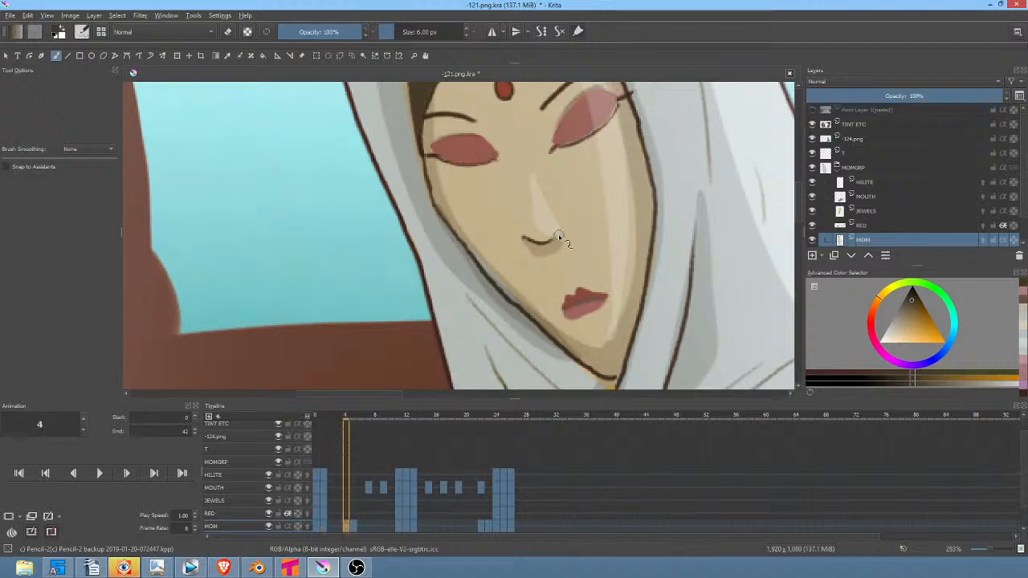
pyautogui.press(',')
pyautogui.press('.')
pyautogui.press(',')
pyautogui.press('.')
pyautogui.press(',')
pyautogui.press('.')
pyautogui.press('.')
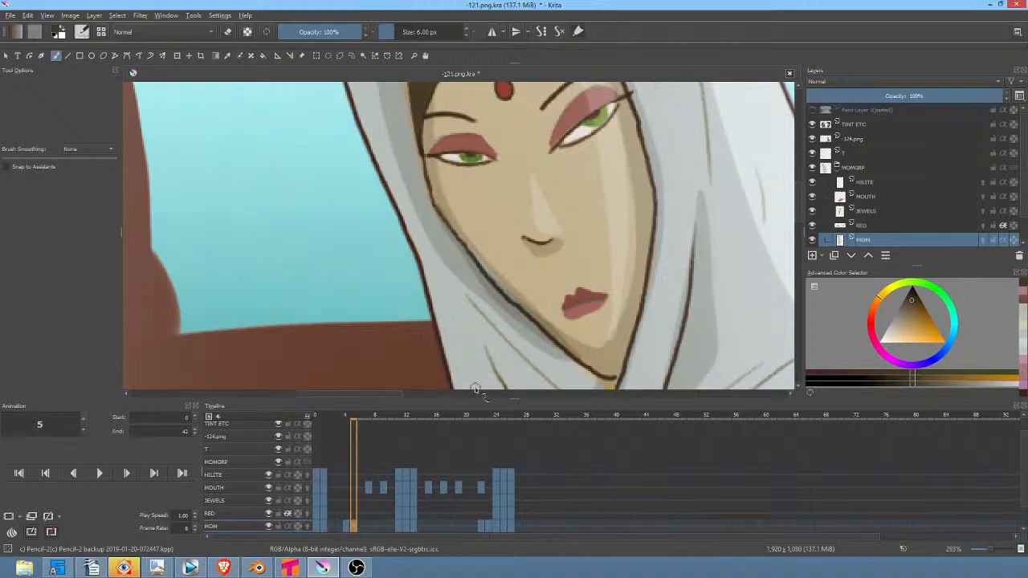
# Step: Return to frame 0 and add a new paint layer directly above the MOM layer
pyautogui.press(',')
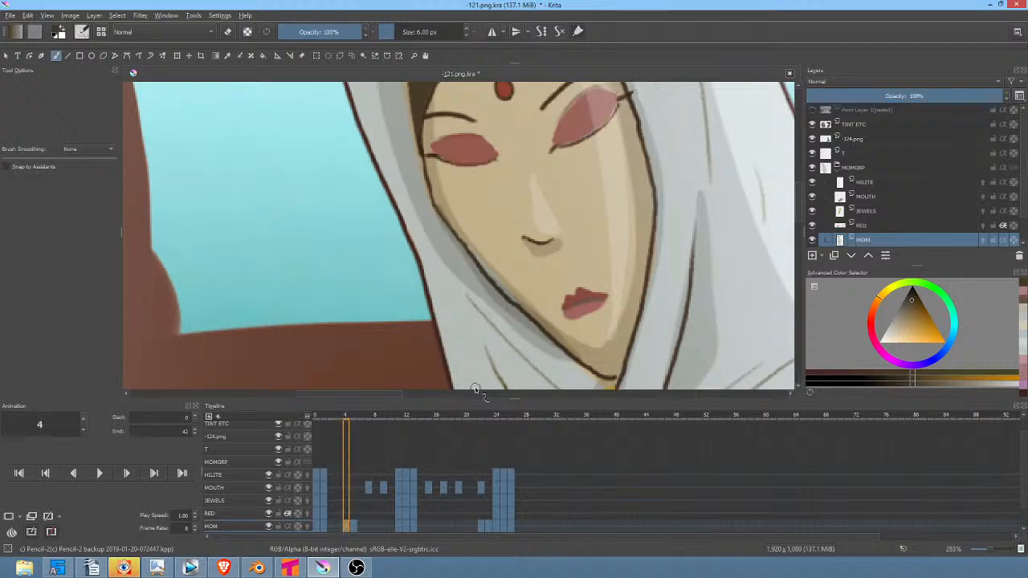
pyautogui.press(',')
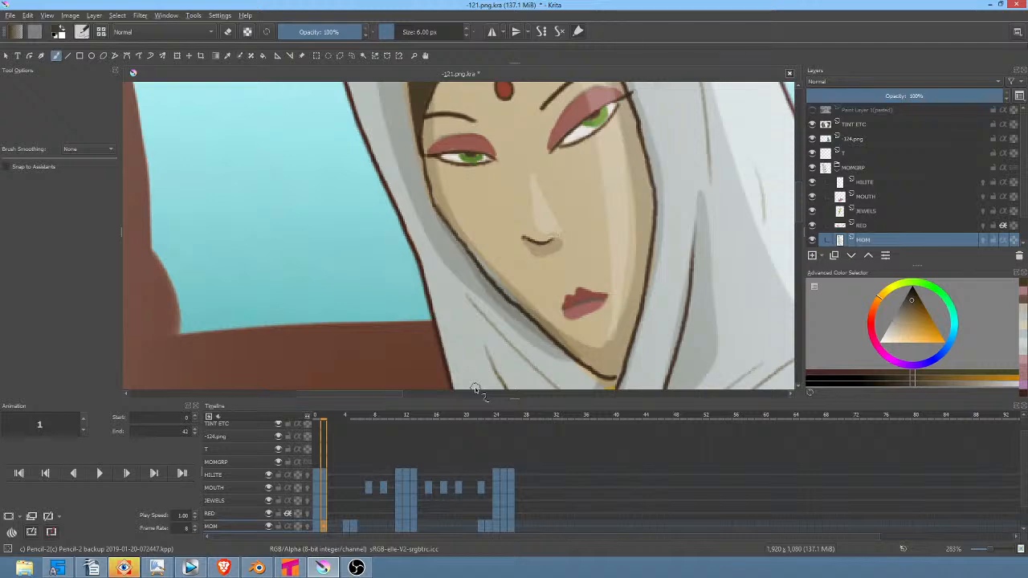
pyautogui.press(',')
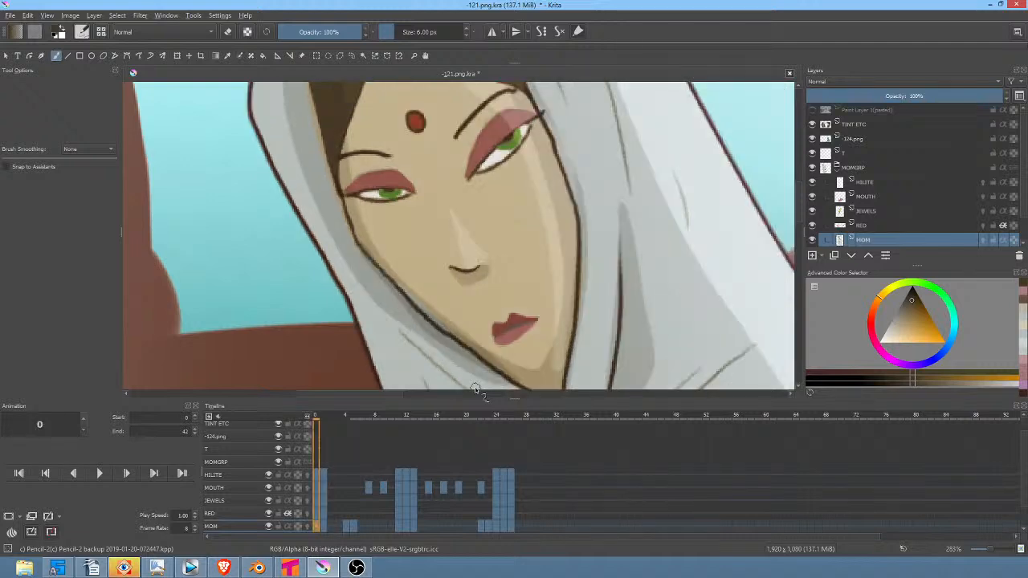
pyautogui.click(812, 256)
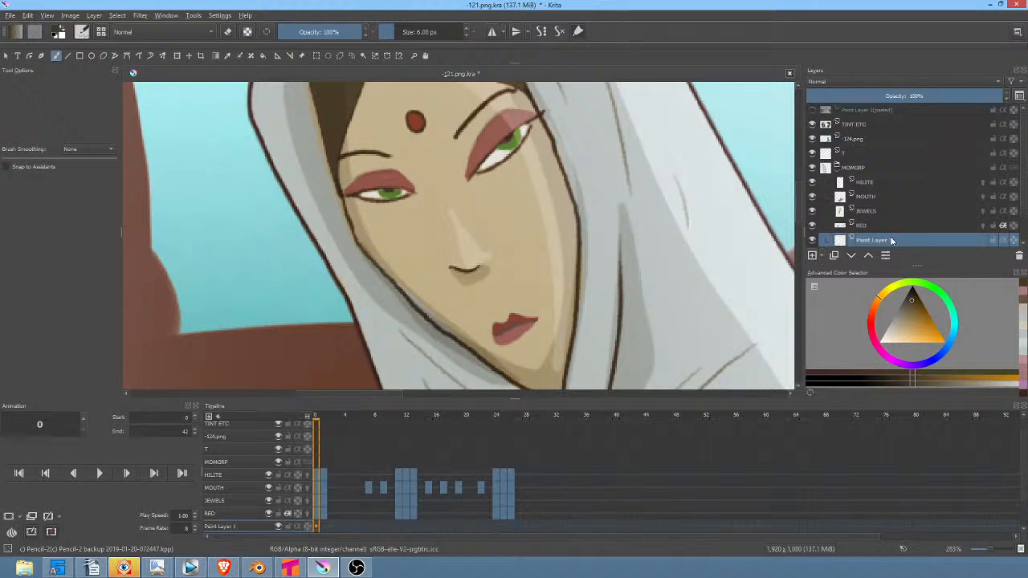
# Step: Rename the new paint layer as nosefix
pyautogui.doubleClick(887, 242)
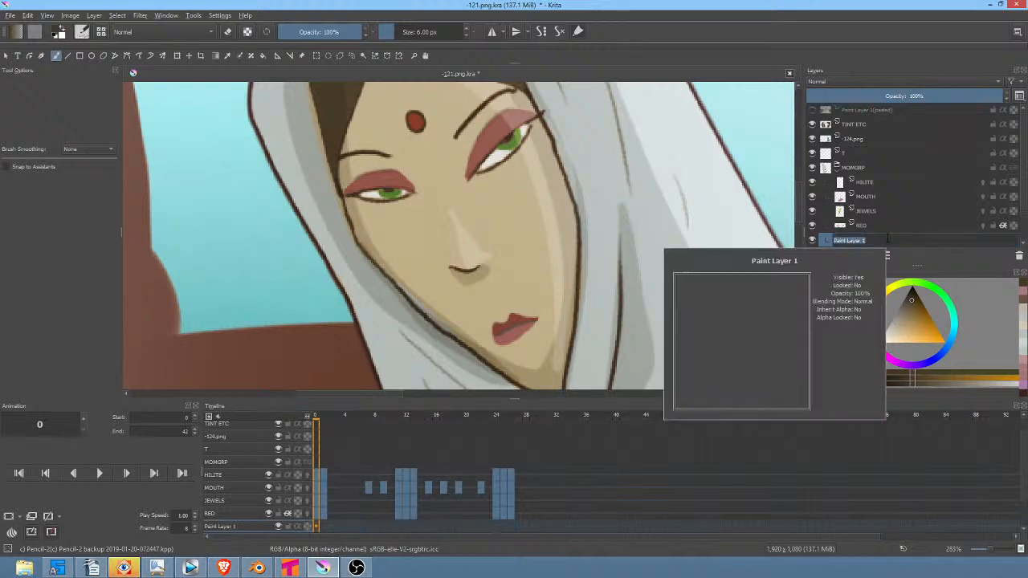
pyautogui.write('re')
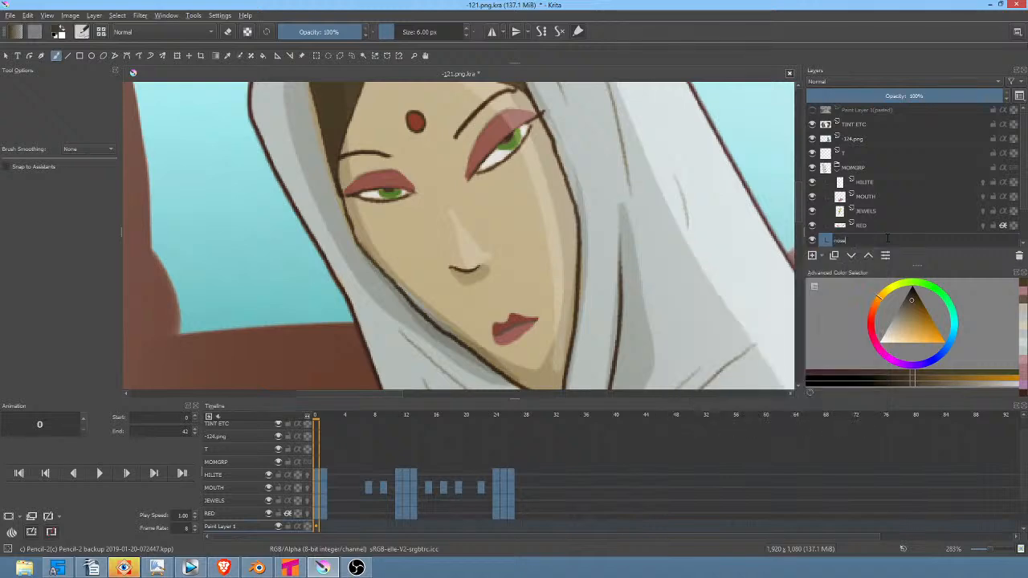
pyautogui.press('Return')
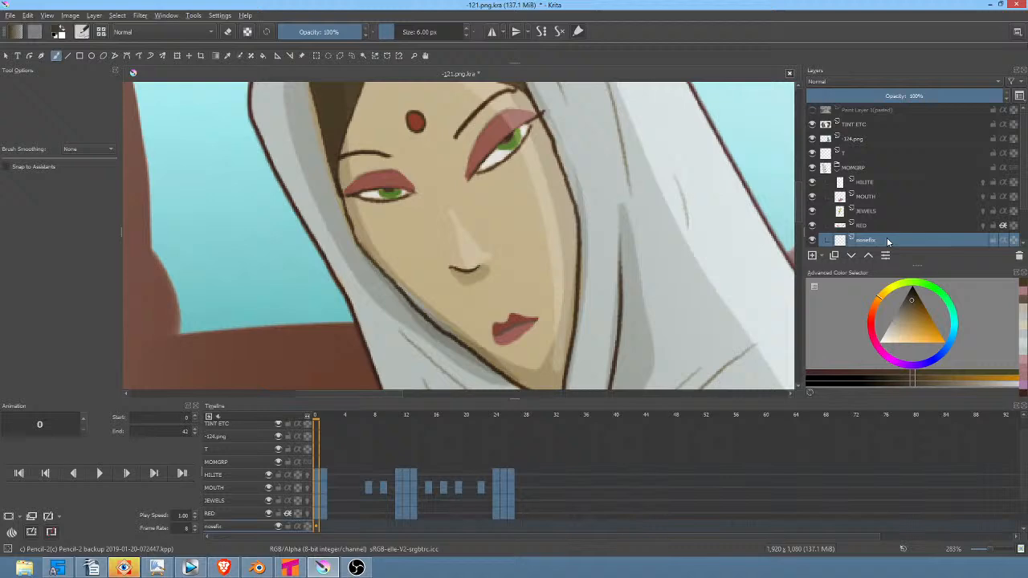
# Step: Sample the skin tone from the isolated MOM layer and cover the old nose line on the nosefix layer with a filled freehand shape at 100% opacity
pyautogui.scroll(-2, 977, 215)
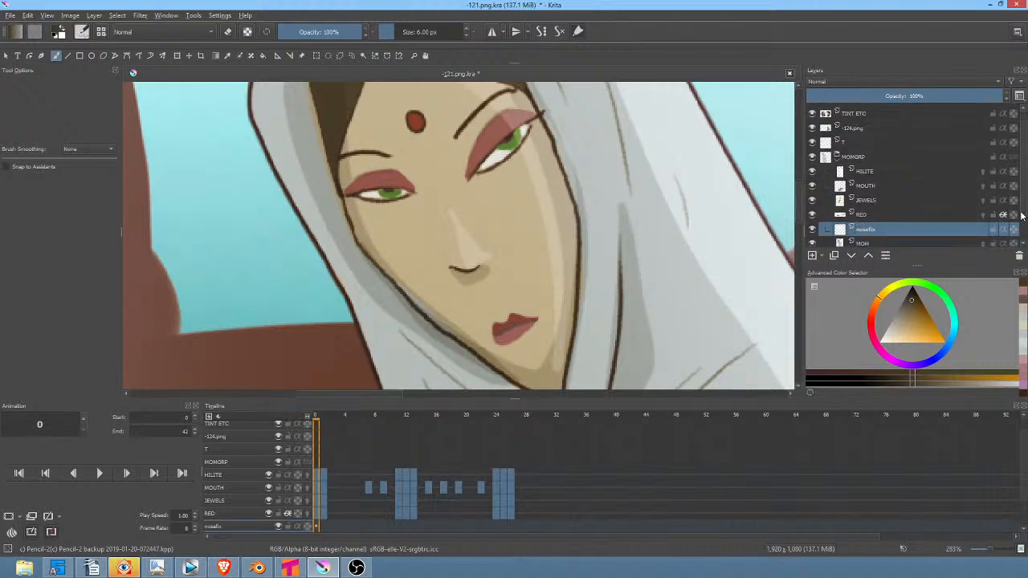
pyautogui.click(879, 220)
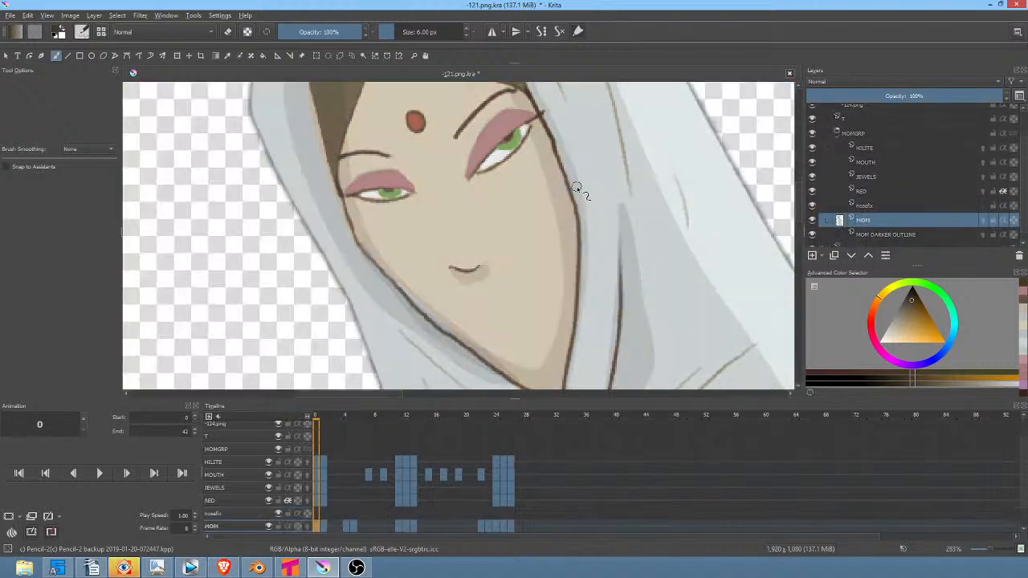
pyautogui.keyDown('ctrl'); pyautogui.click(494, 242); pyautogui.keyUp('ctrl')
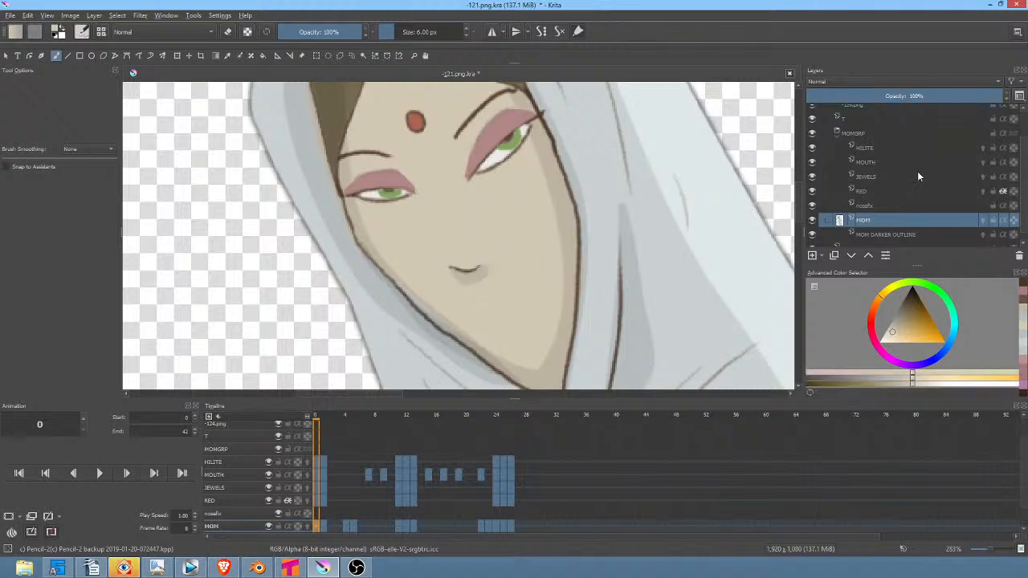
pyautogui.keyDown('alt'); pyautogui.click(899, 219); pyautogui.keyUp('alt')
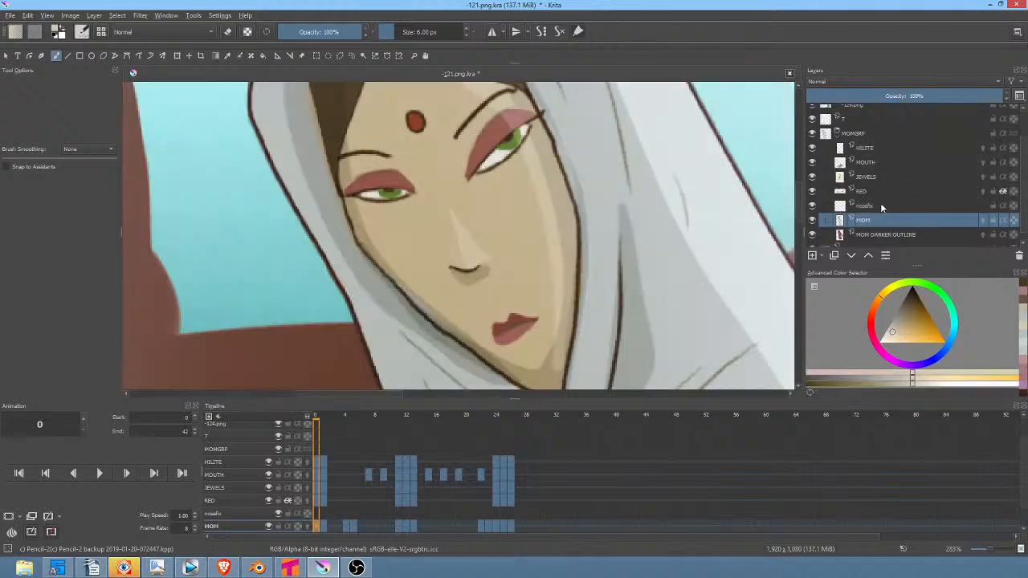
pyautogui.click(881, 206)
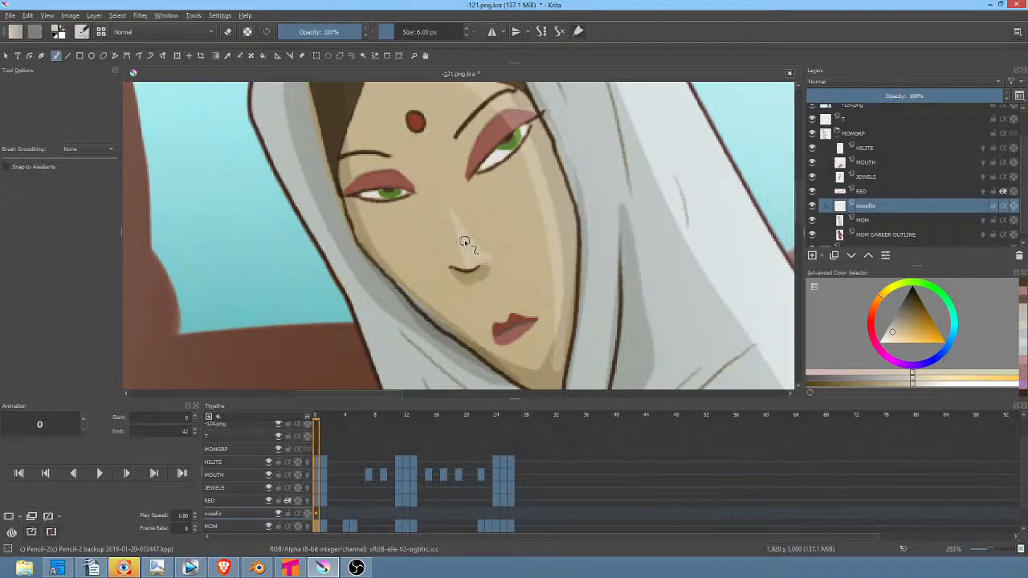
pyautogui.press('p')
pyautogui.moveTo(473, 245)
pyautogui.mouseDown()
pyautogui.moveTo(489, 282)
pyautogui.moveTo(481, 233)
pyautogui.mouseUp()
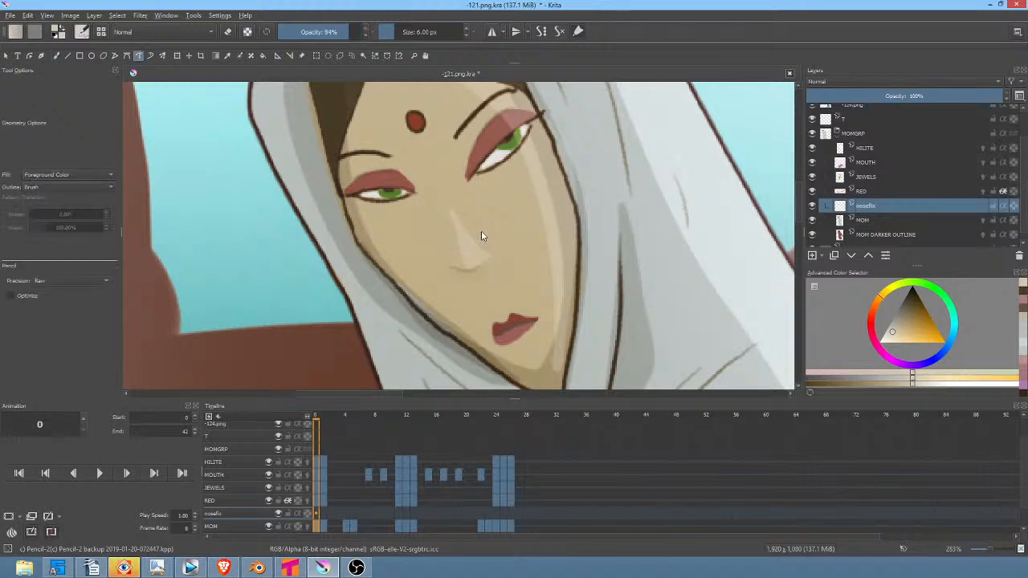
pyautogui.moveTo(342, 26); pyautogui.dragTo(363, 31)
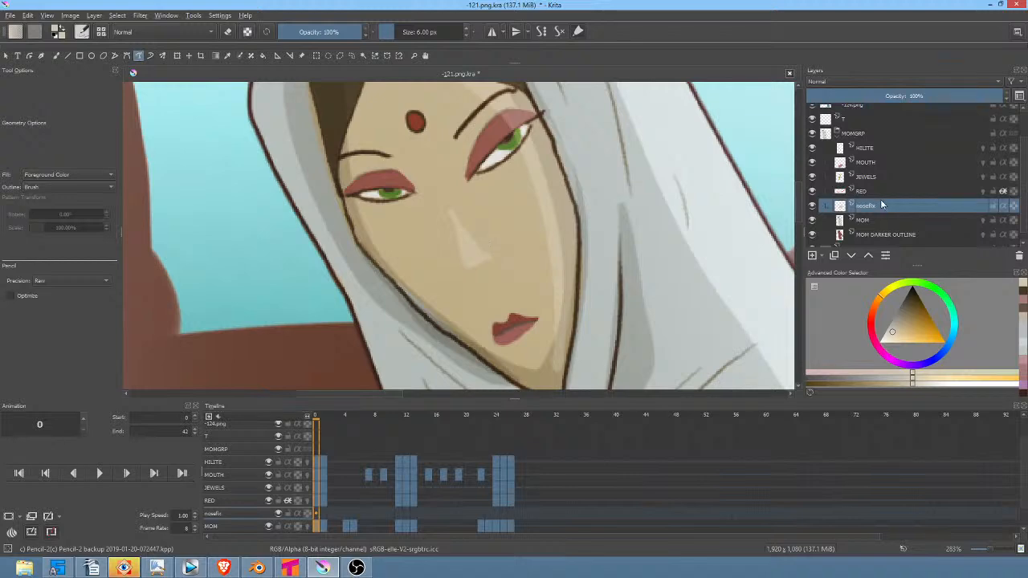
# Step: Draw a new nose outline, creases under both eyes and a cheekbone line on the nosefix layer with a dark brown freehand brush
pyautogui.moveTo(918, 312); pyautogui.dragTo(911, 298)
pyautogui.press('b')
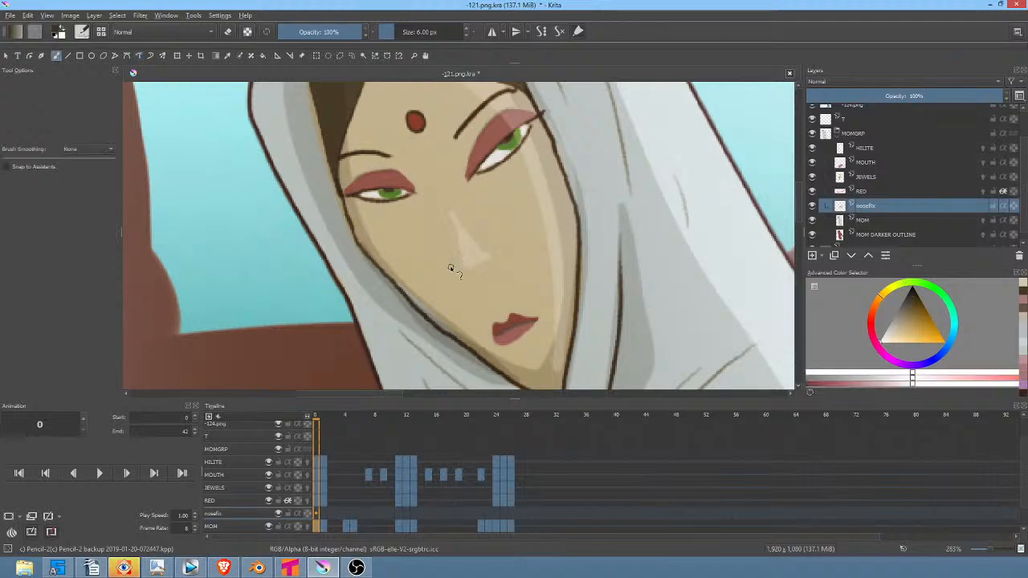
pyautogui.moveTo(451, 248)
pyautogui.mouseDown()
pyautogui.moveTo(454, 269)
pyautogui.moveTo(476, 273)
pyautogui.moveTo(501, 258)
pyautogui.moveTo(503, 239)
pyautogui.mouseUp()
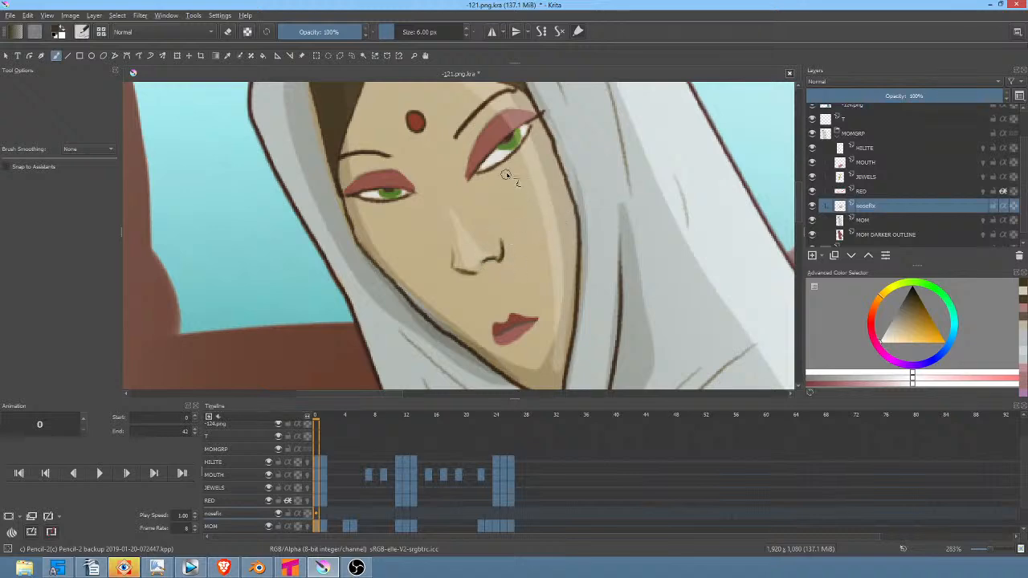
pyautogui.hotkey('ctrl', 'z')
pyautogui.hotkey('ctrl', 'z')
pyautogui.moveTo(556, 203); pyautogui.dragTo(554, 255)
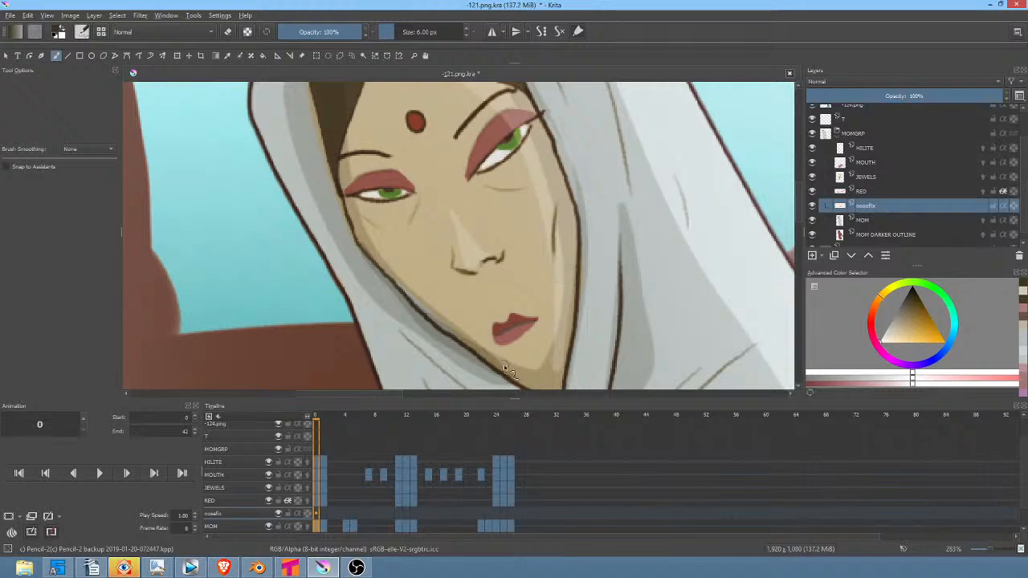
pyautogui.scroll(-4, 512, 354)
pyautogui.scroll(3, 568, 316)
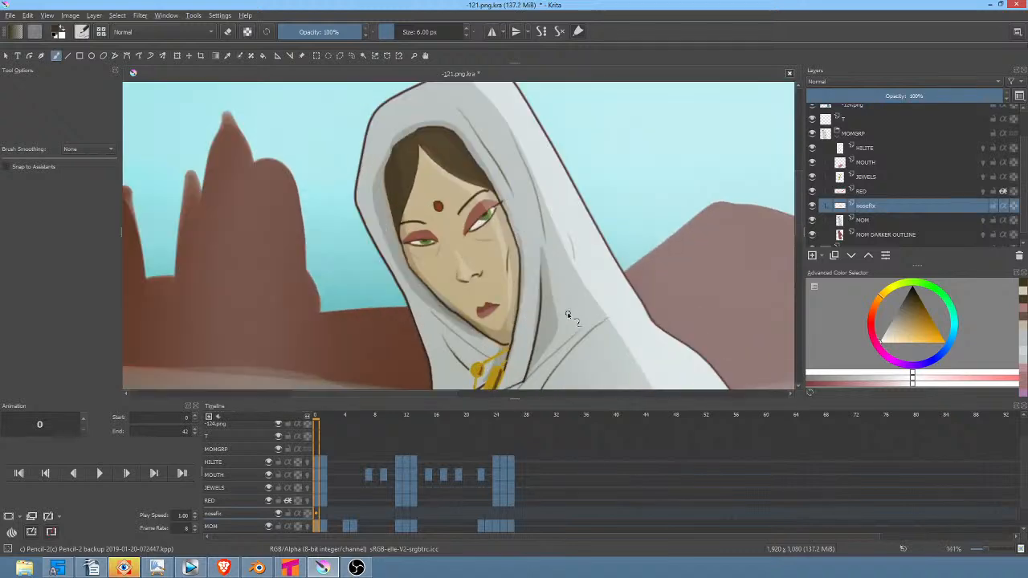
pyautogui.scroll(-2, 567, 316)
pyautogui.scroll(1, 557, 287)
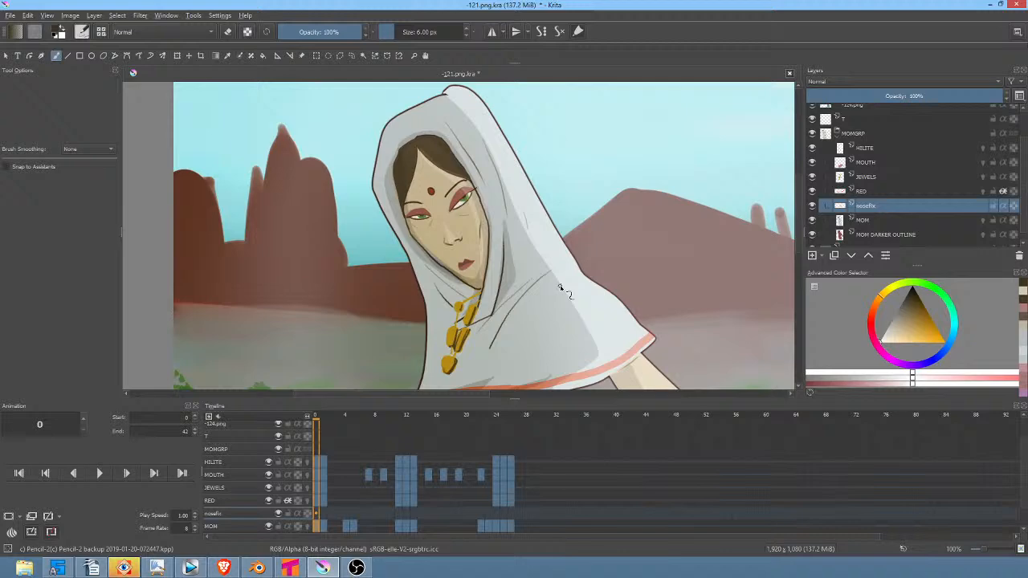
# Step: Switch to Vegas Pro, compare the woman's face across the neighbouring shots and shot 121 on the timeline, and return to Krita
pyautogui.click(191, 568)
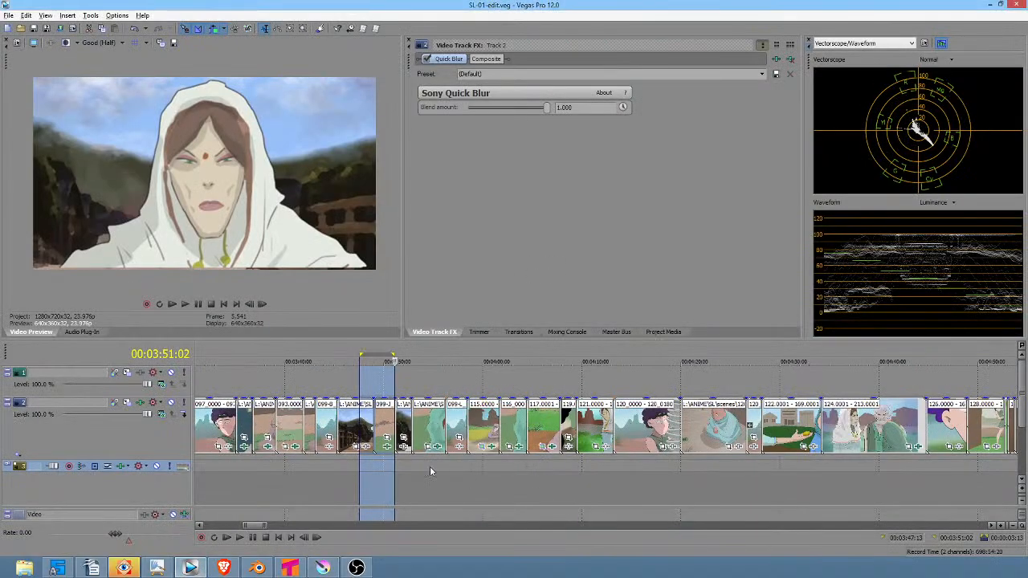
pyautogui.moveTo(348, 475); pyautogui.dragTo(423, 476)
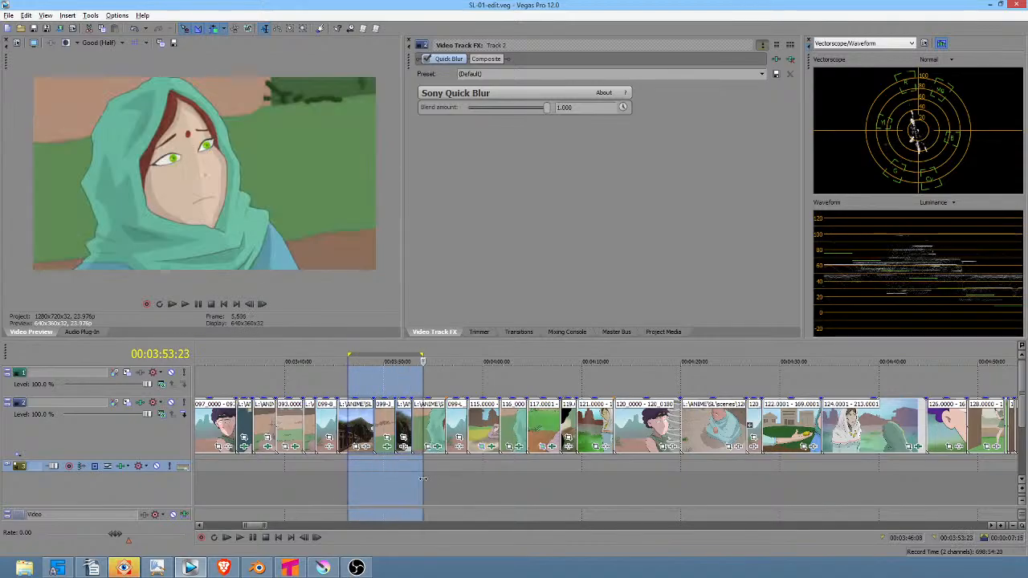
pyautogui.hotkey('alt', 'Tab')
pyautogui.hotkey('alt', 'Tab')
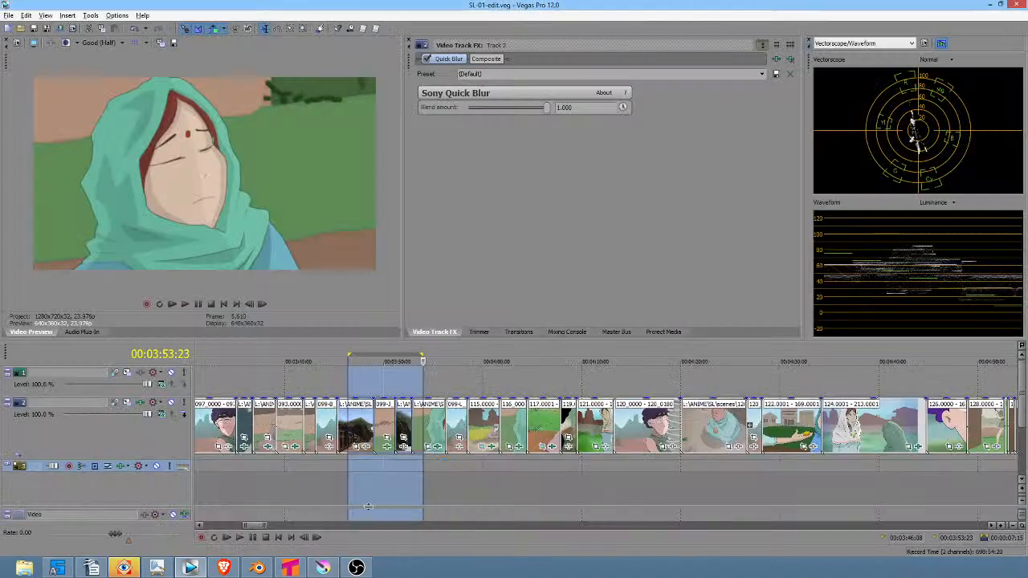
pyautogui.moveTo(351, 499); pyautogui.dragTo(837, 480)
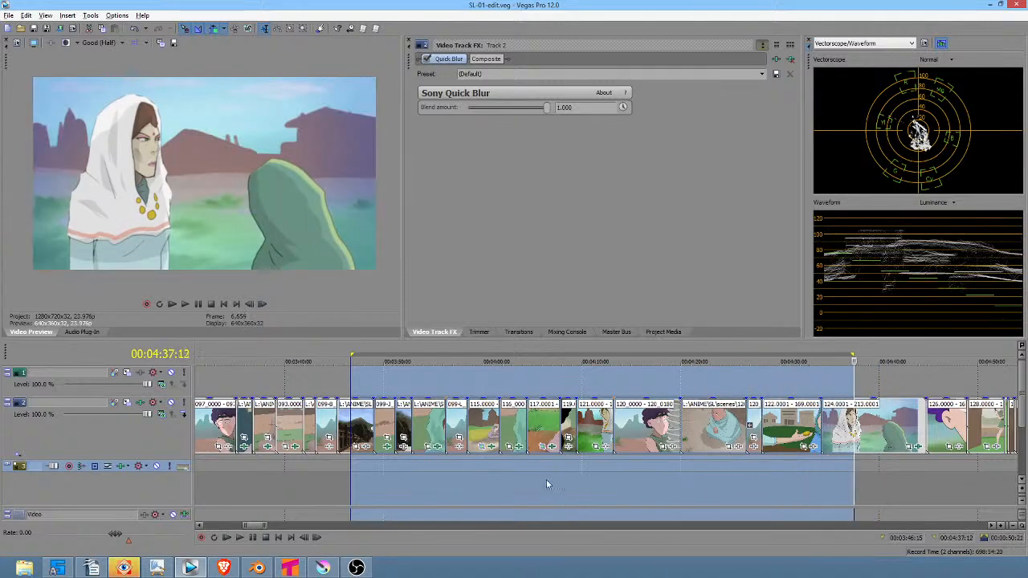
pyautogui.moveTo(546, 479); pyautogui.dragTo(589, 473)
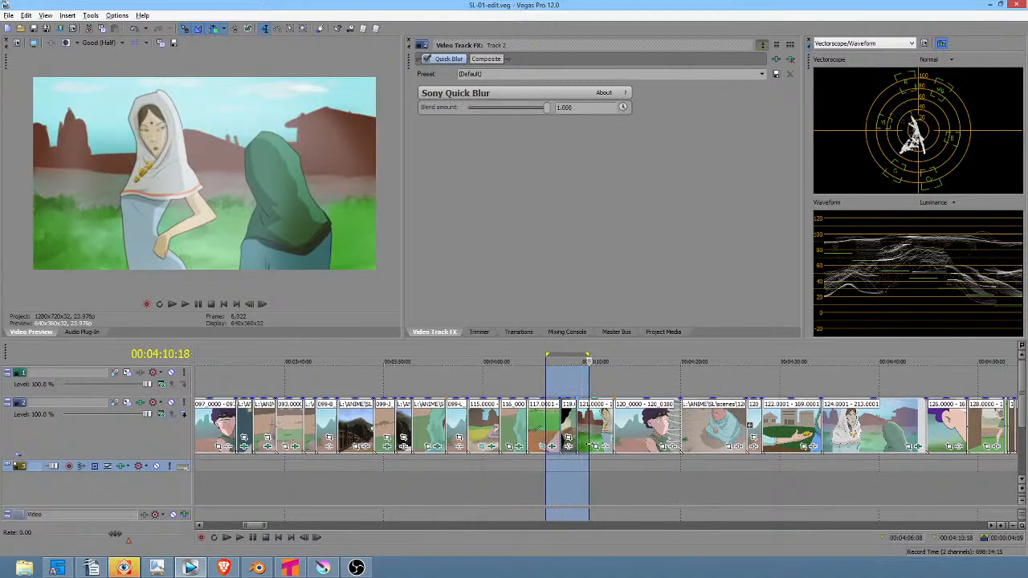
pyautogui.hotkey('alt', 'Tab')
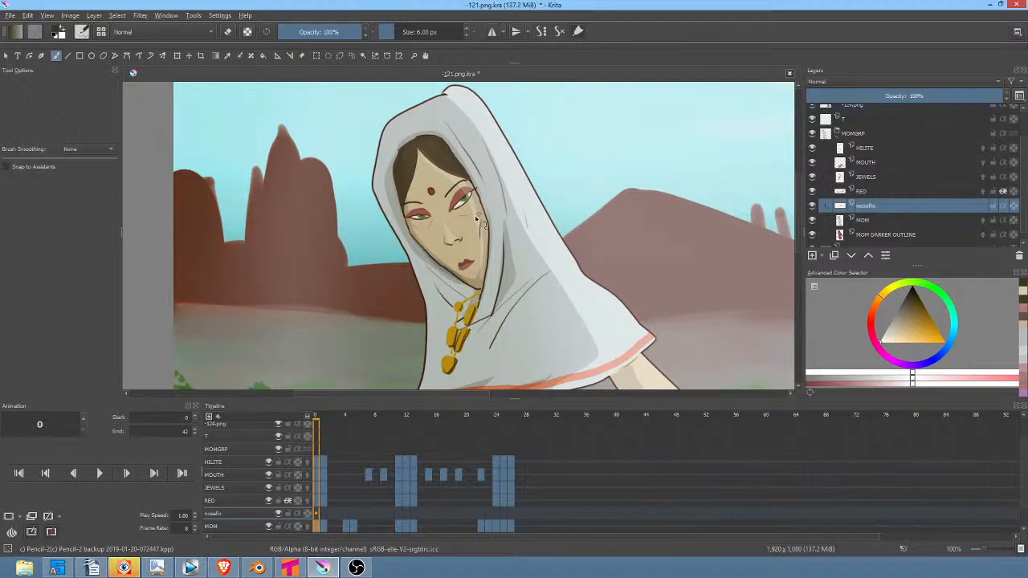
# Step: Shade the underside of the nose and the cheek on the nosefix layer with black filled freehand shapes at 12% opacity
pyautogui.scroll(4, 474, 218)
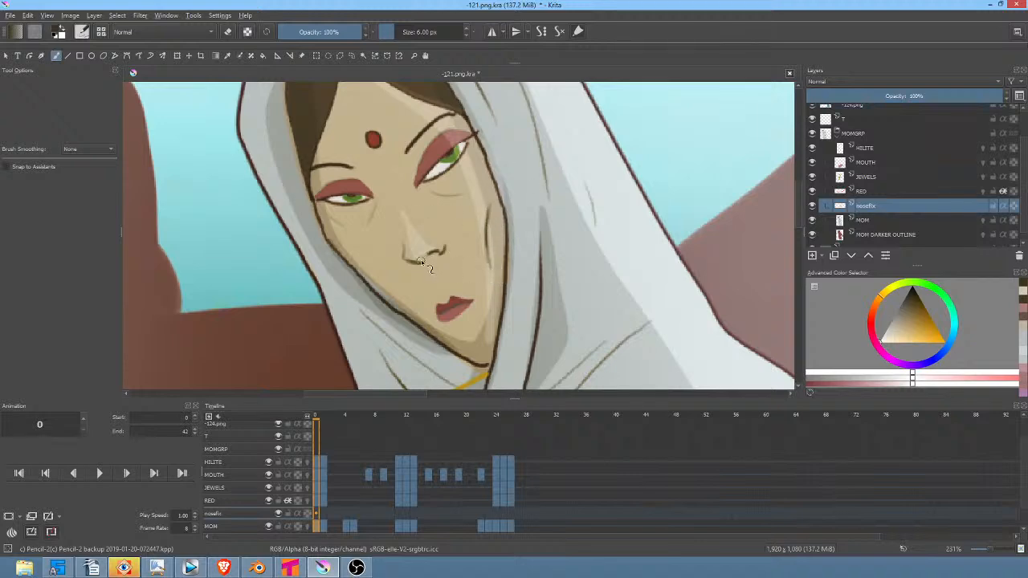
pyautogui.moveTo(914, 293); pyautogui.dragTo(909, 277)
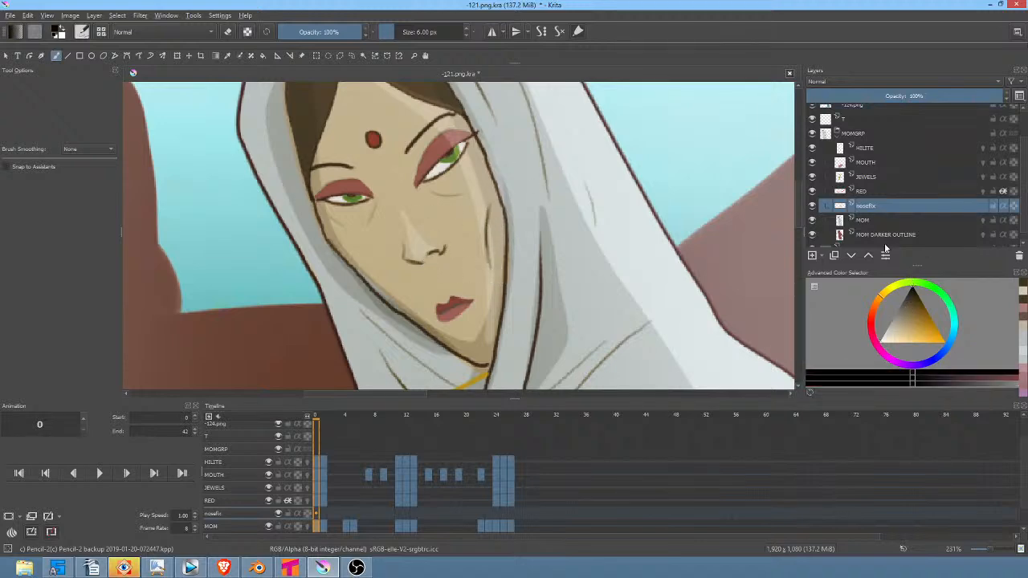
pyautogui.click(139, 57)
pyautogui.moveTo(346, 32); pyautogui.dragTo(290, 31)
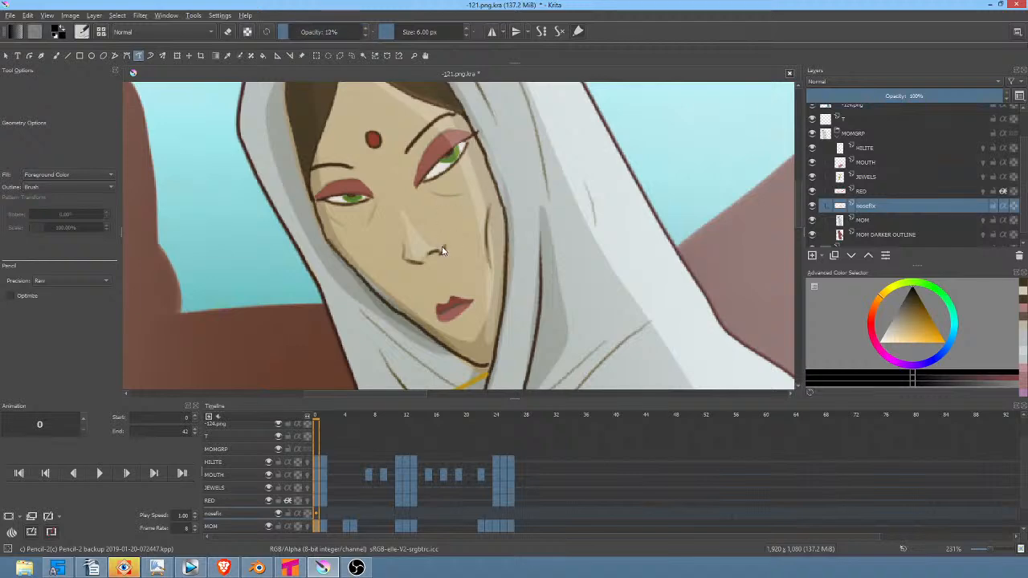
pyautogui.moveTo(440, 246)
pyautogui.mouseDown()
pyautogui.moveTo(407, 259)
pyautogui.moveTo(438, 273)
pyautogui.moveTo(442, 248)
pyautogui.mouseUp()
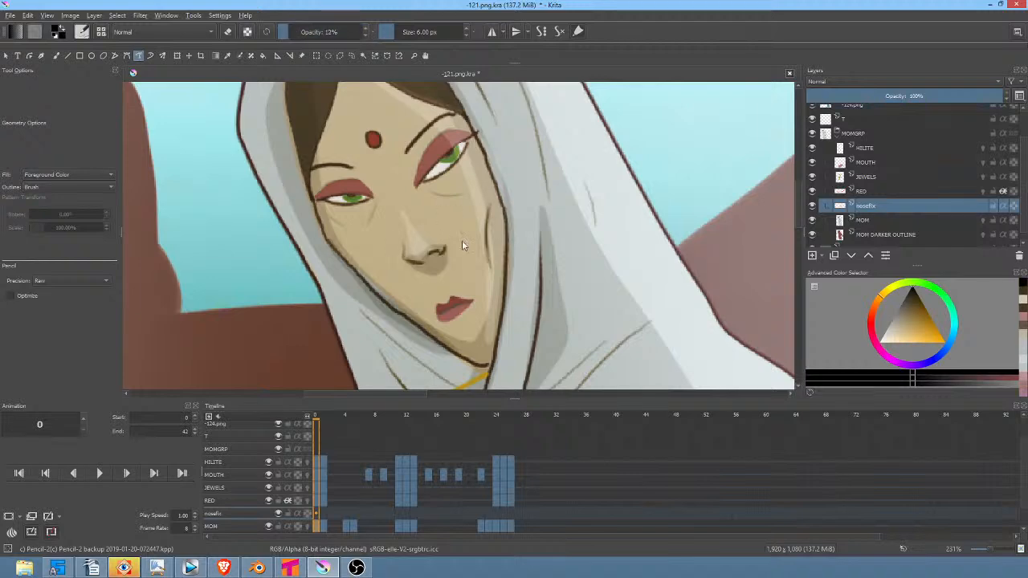
pyautogui.moveTo(486, 216)
pyautogui.mouseDown()
pyautogui.moveTo(493, 262)
pyautogui.moveTo(491, 246)
pyautogui.mouseUp()
pyautogui.scroll(-4, 542, 213)
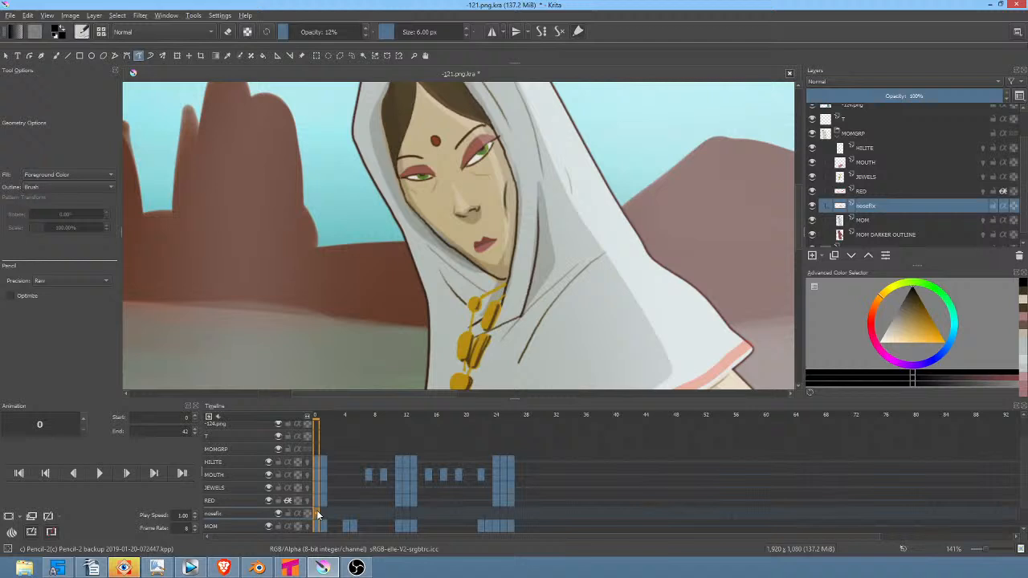
# Step: Turn the nosefix layer's drawing into a keyframe at frame 0
pyautogui.moveTo(317, 511)
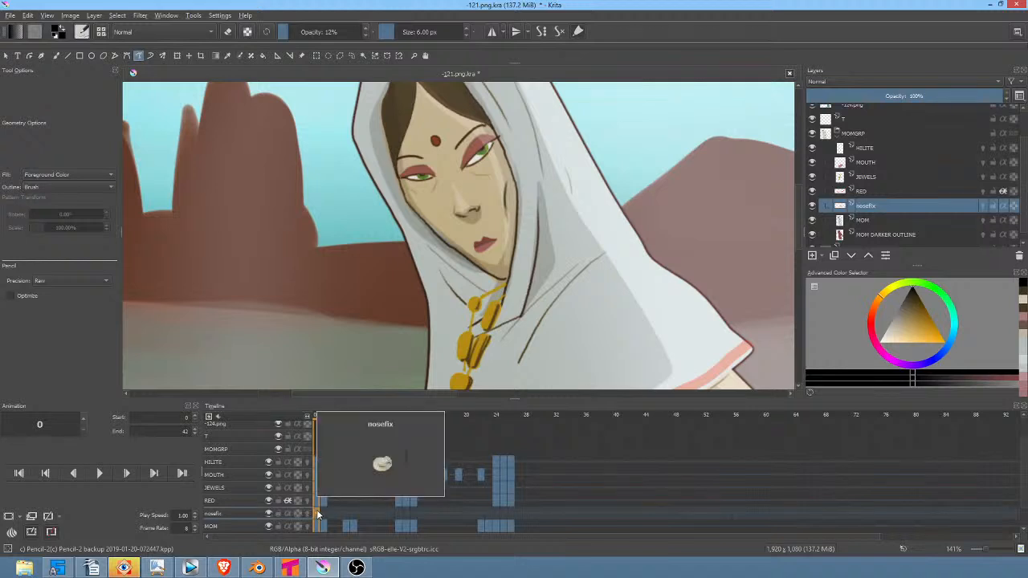
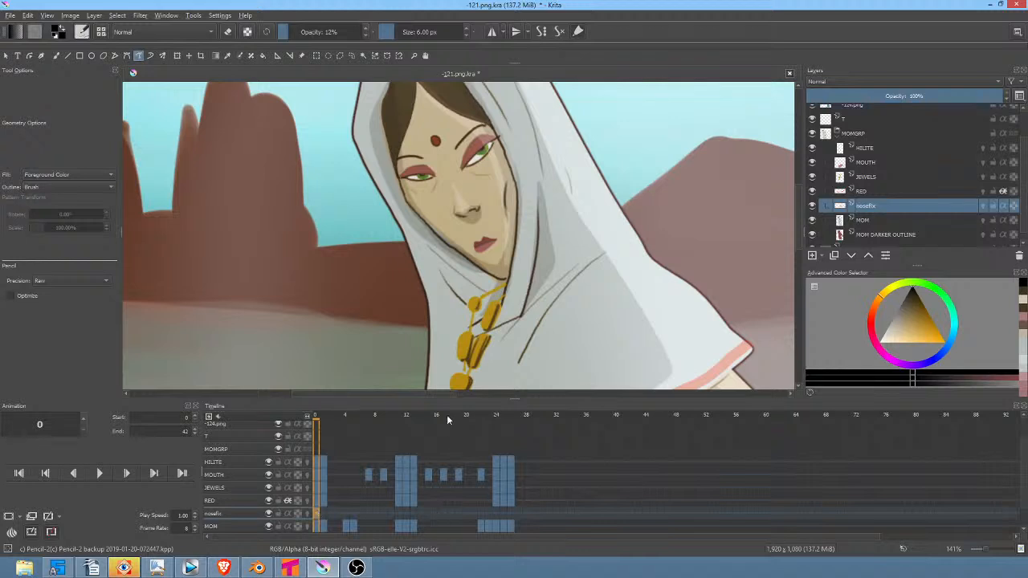
pyautogui.scroll(-1, 514, 346)
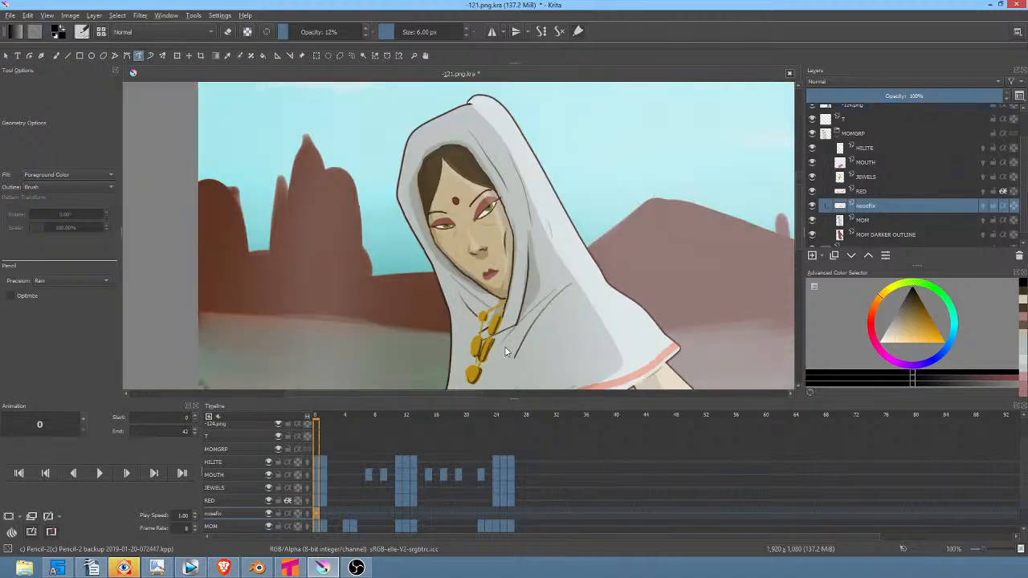
pyautogui.scroll(3, 513, 346)
pyautogui.moveTo(523, 256); pyautogui.dragTo(522, 361)
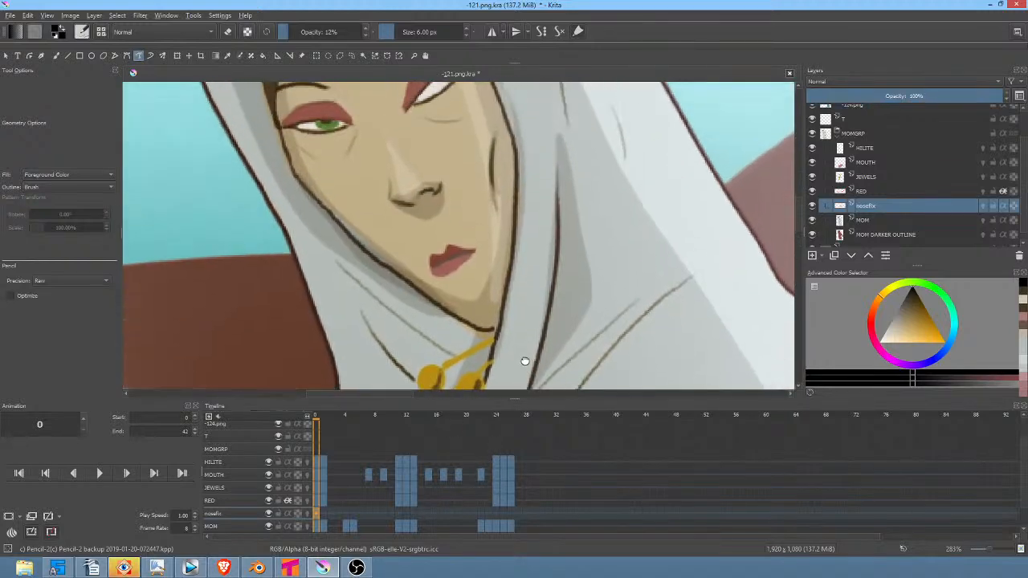
pyautogui.moveTo(544, 281); pyautogui.dragTo(544, 316)
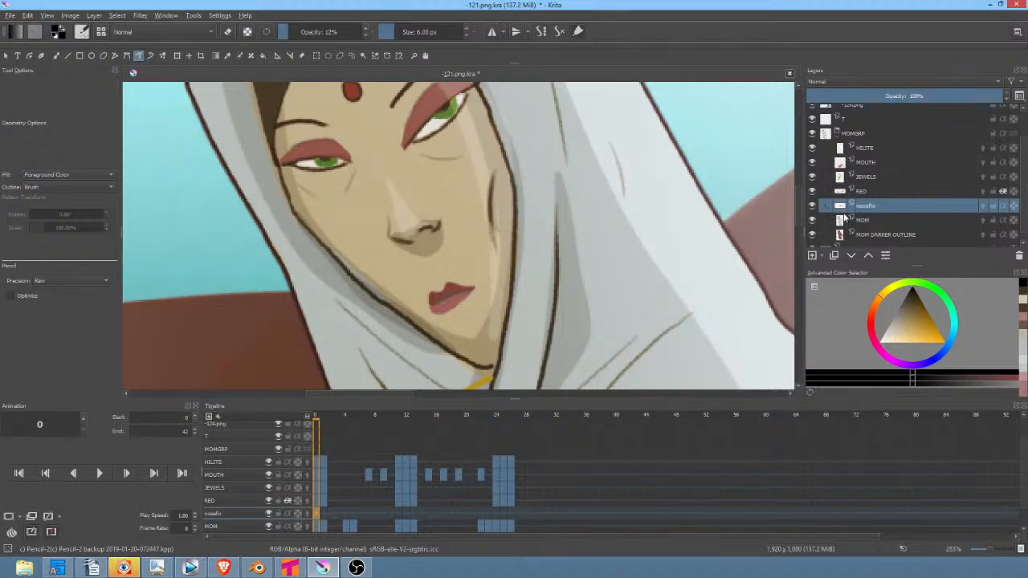
# Step: Sample the veil's pale colour from the isolated MOM layer and return to the nosefix layer
pyautogui.moveTo(854, 219)
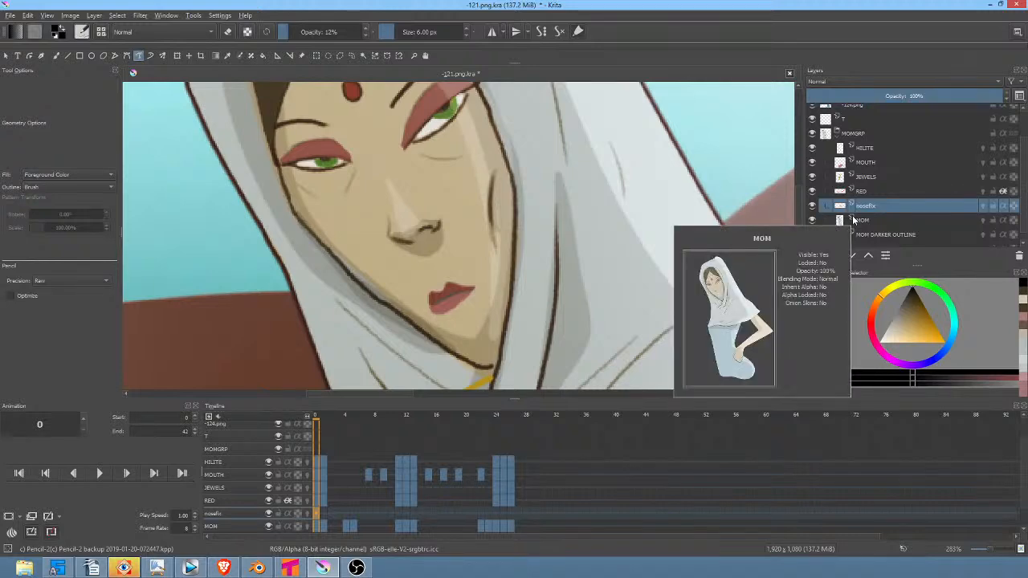
pyautogui.click(865, 223)
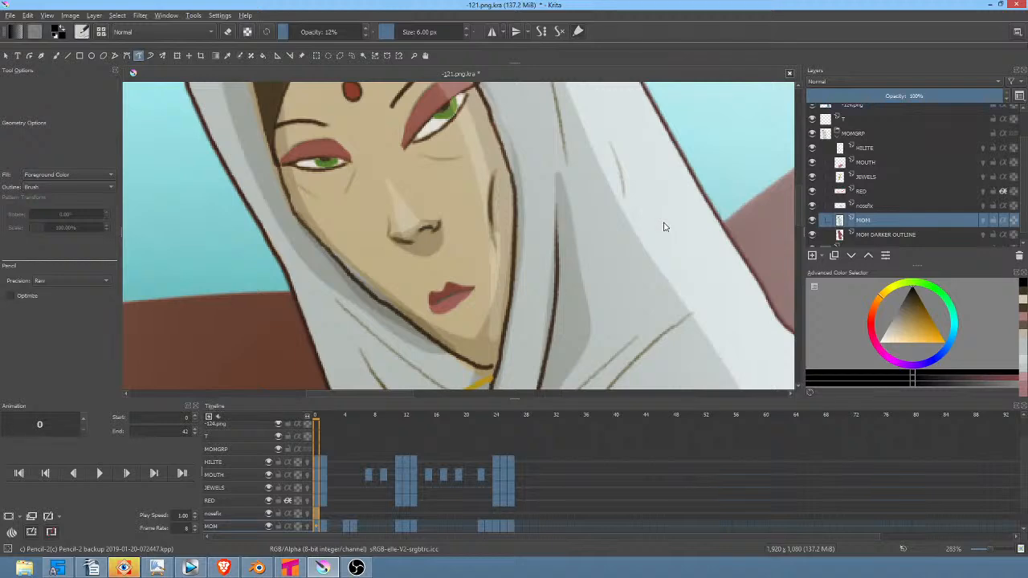
pyautogui.hotkey('alt', 'i')
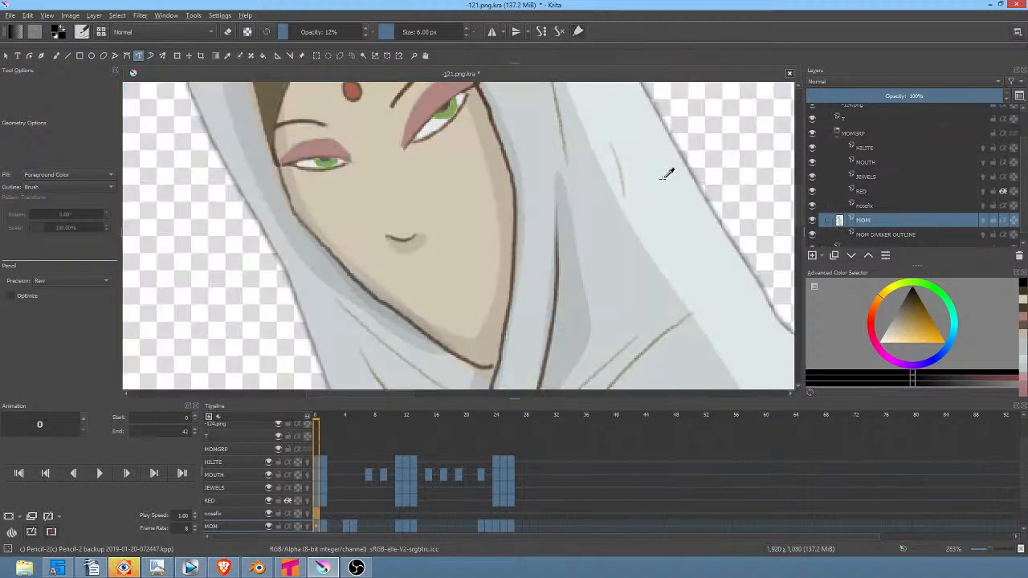
pyautogui.keyDown('ctrl'); pyautogui.click(663, 177); pyautogui.keyUp('ctrl')
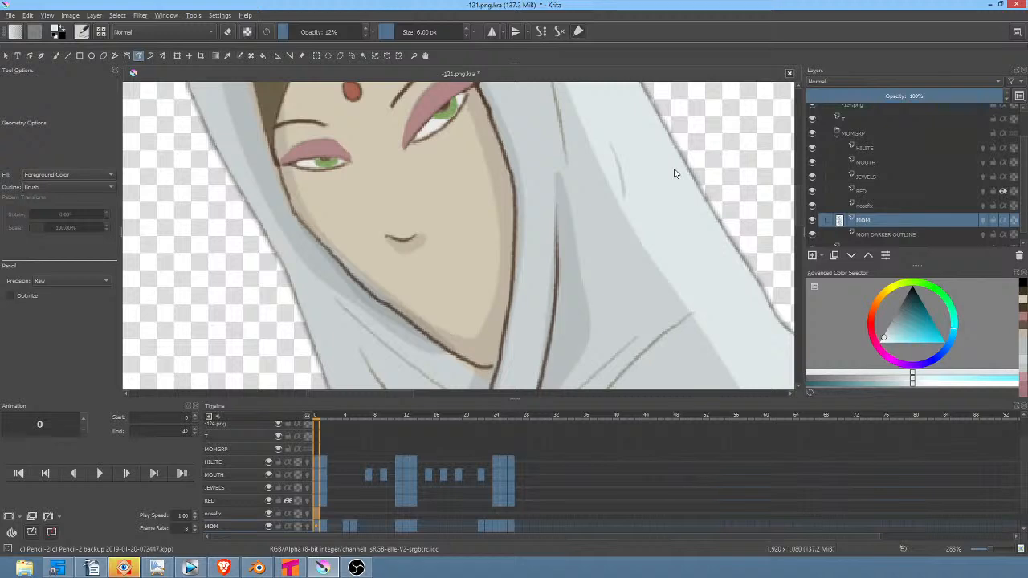
pyautogui.click(884, 205)
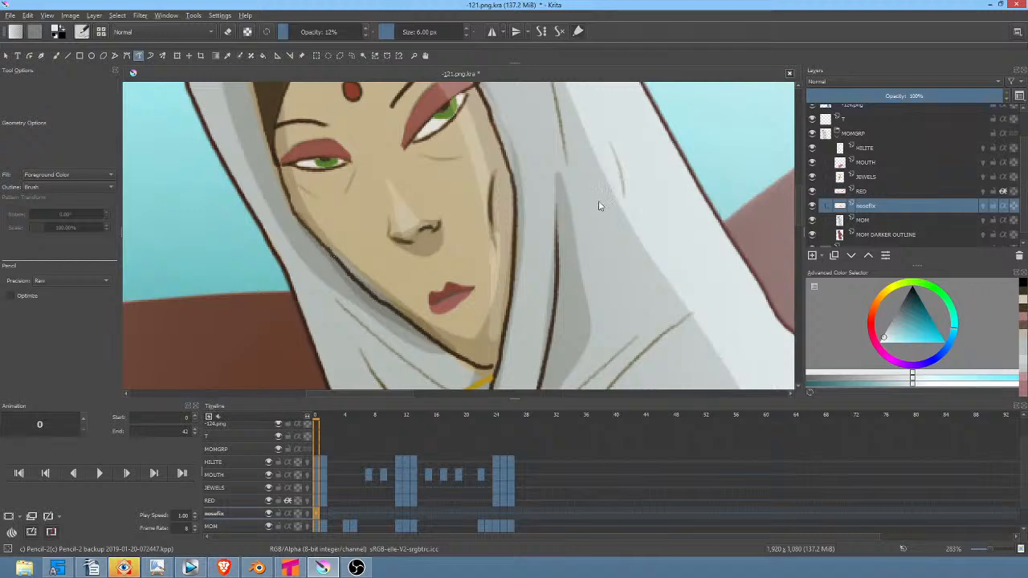
# Step: Mirror the canvas view and raise the brush opacity to 100%
pyautogui.press('m')
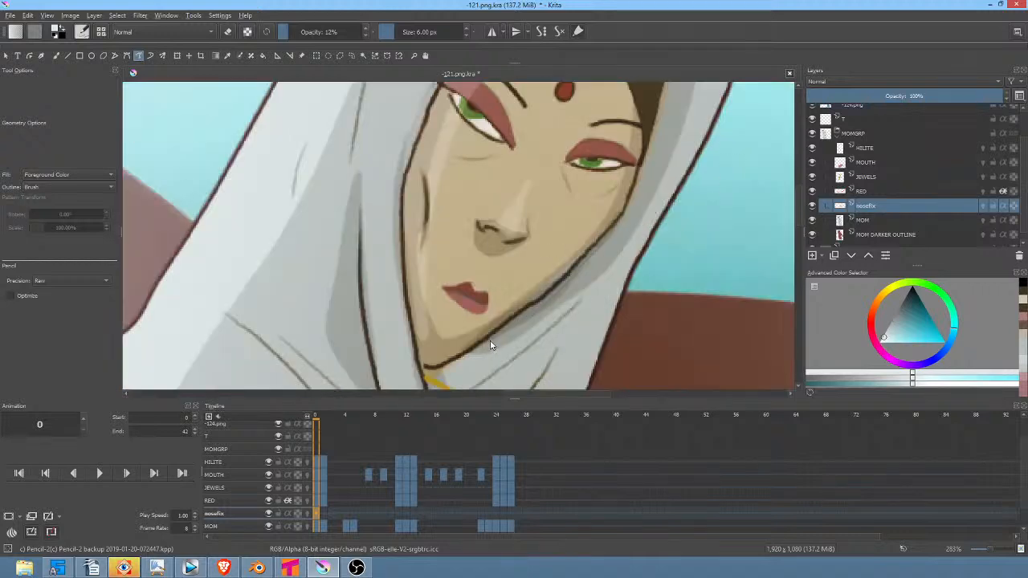
pyautogui.moveTo(484, 348); pyautogui.dragTo(543, 292)
pyautogui.hotkey('ctrl', 'z')
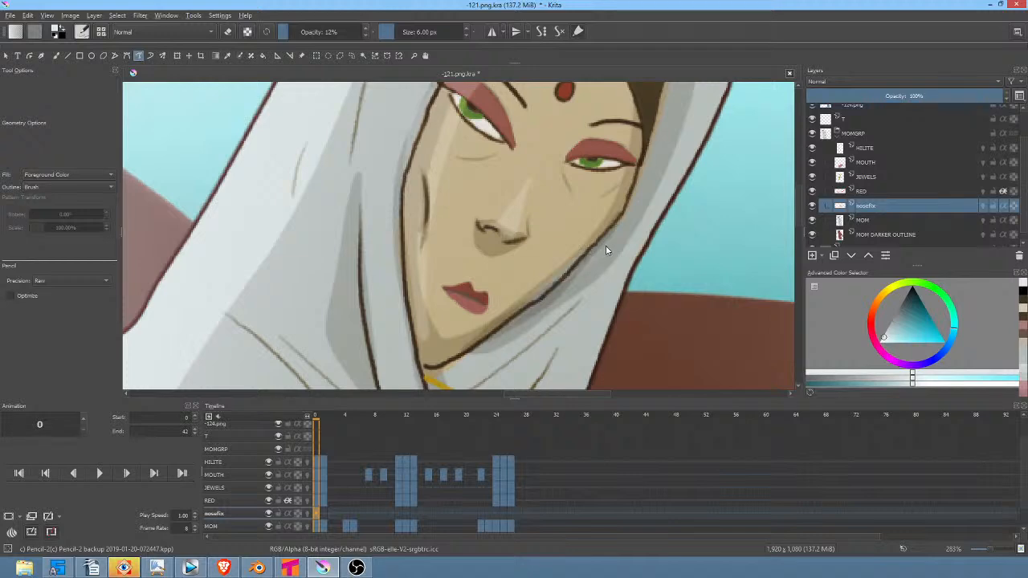
pyautogui.moveTo(296, 33); pyautogui.dragTo(455, 44)
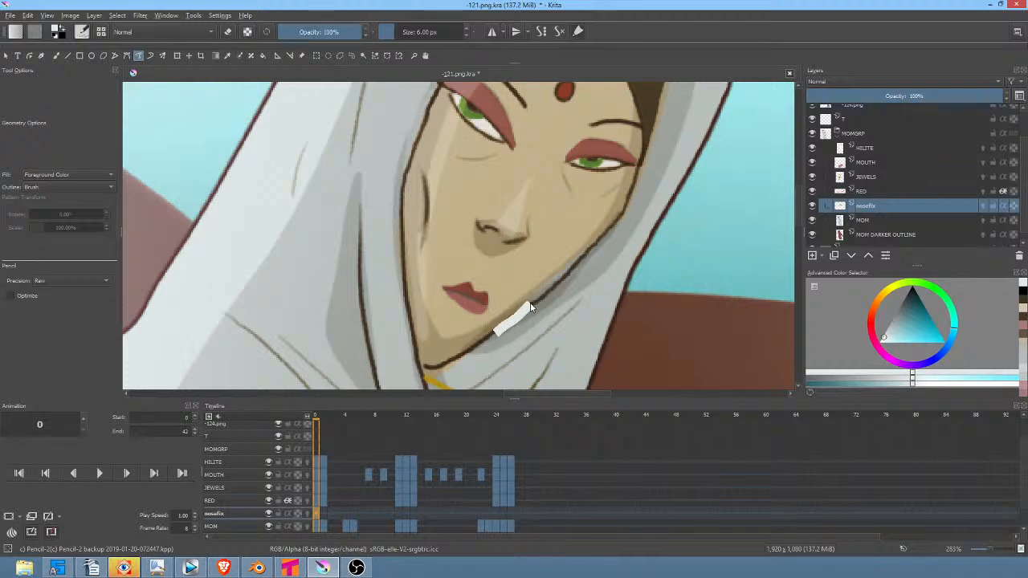
# Step: Try to cover the jaw outline on the nosefix layer with pale filled freehand shapes, comparing with the HILITE and nosefix layers hidden
pyautogui.moveTo(530, 306); pyautogui.dragTo(604, 252)
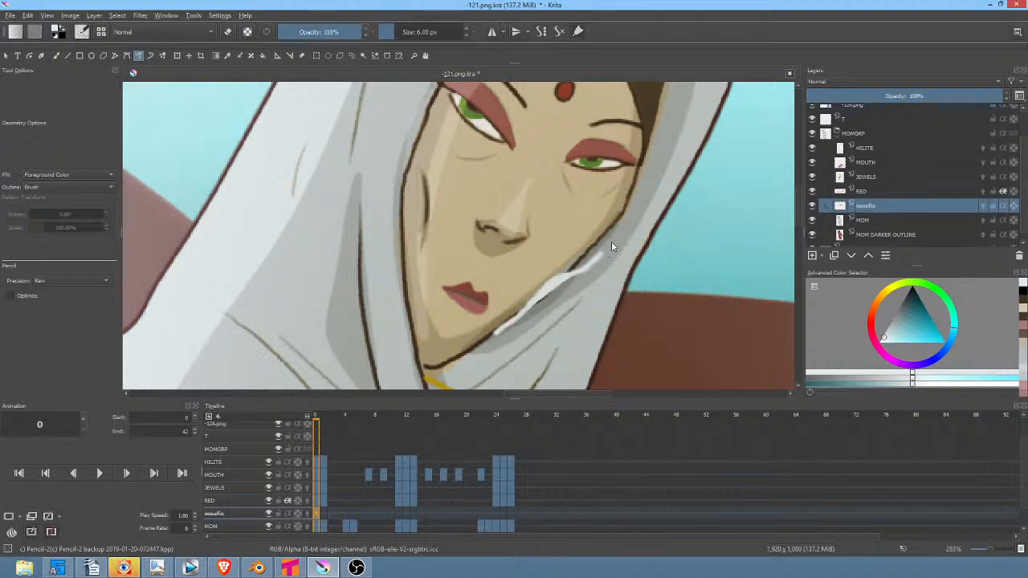
pyautogui.hotkey('ctrl', 't')
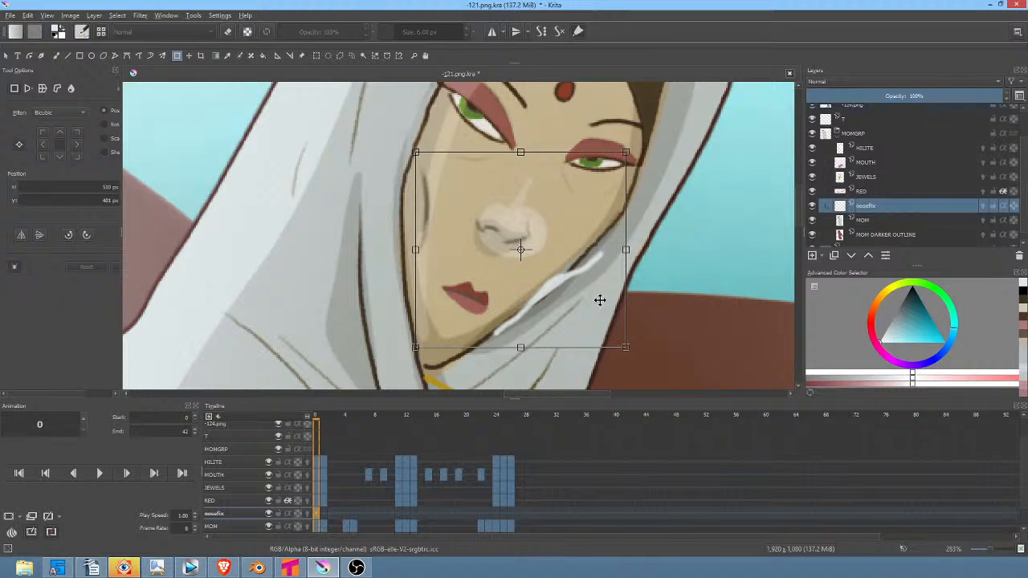
pyautogui.press('Return')
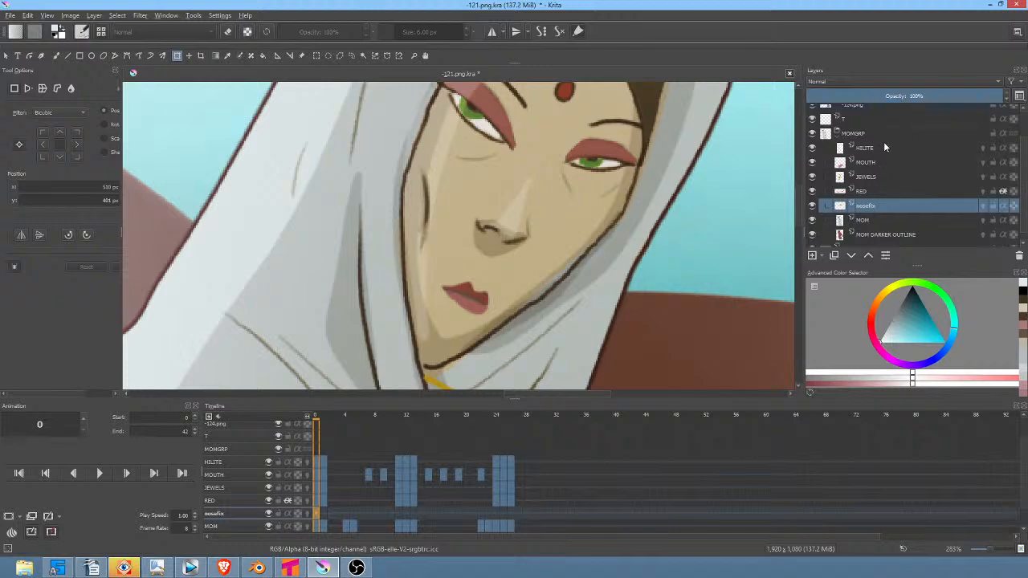
pyautogui.click(812, 147)
pyautogui.click(812, 147)
pyautogui.click(812, 206)
pyautogui.click(811, 207)
# Step: Cover the old lower-cheek outline on the nosefix layer with filled freehand shapes in the veil's sampled shadow grey
pyautogui.press('p')
pyautogui.keyDown('ctrl'); pyautogui.click(558, 291); pyautogui.keyUp('ctrl')
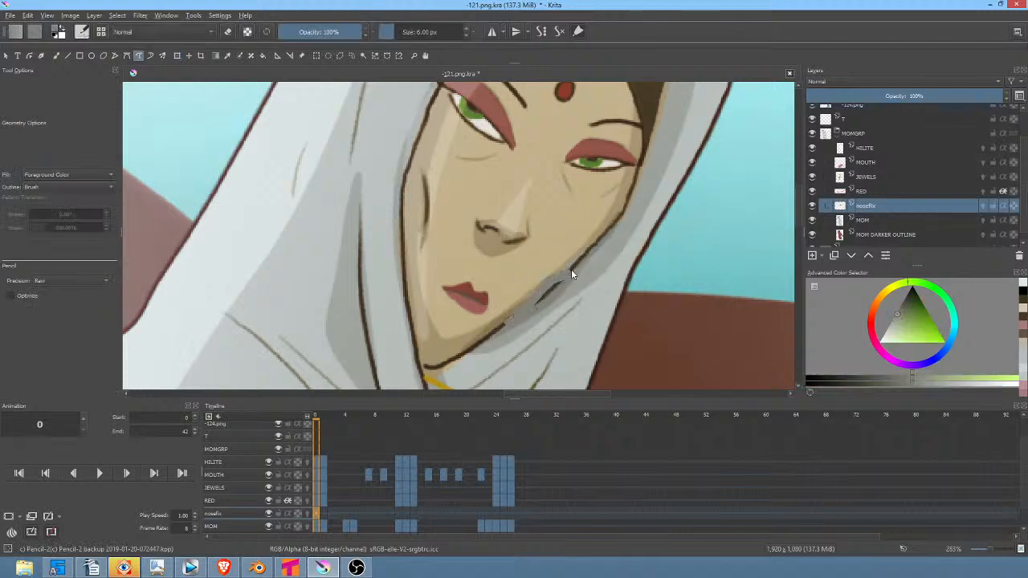
pyautogui.moveTo(602, 249); pyautogui.dragTo(609, 243)
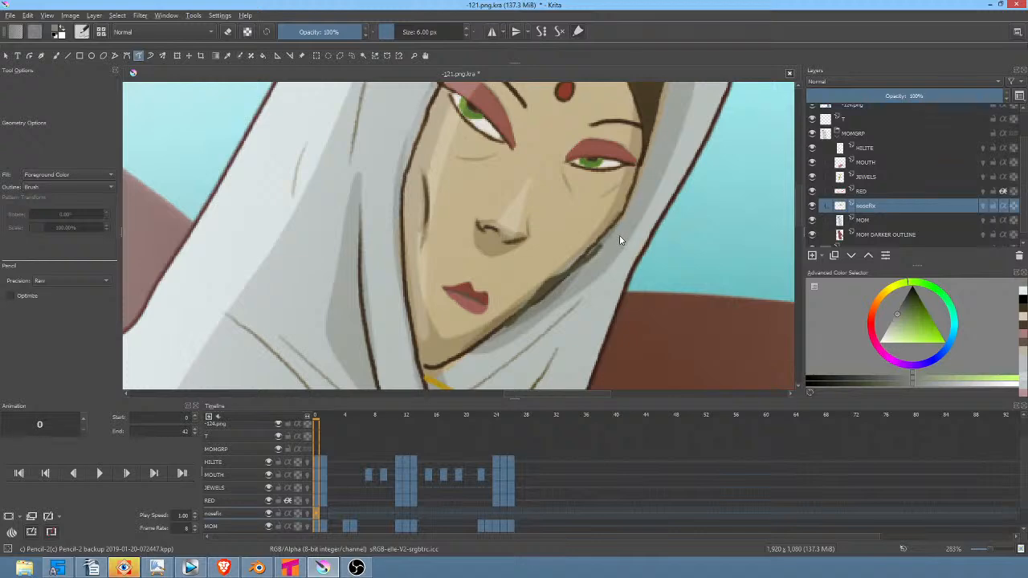
pyautogui.keyDown('ctrl'); pyautogui.click(594, 277); pyautogui.keyUp('ctrl')
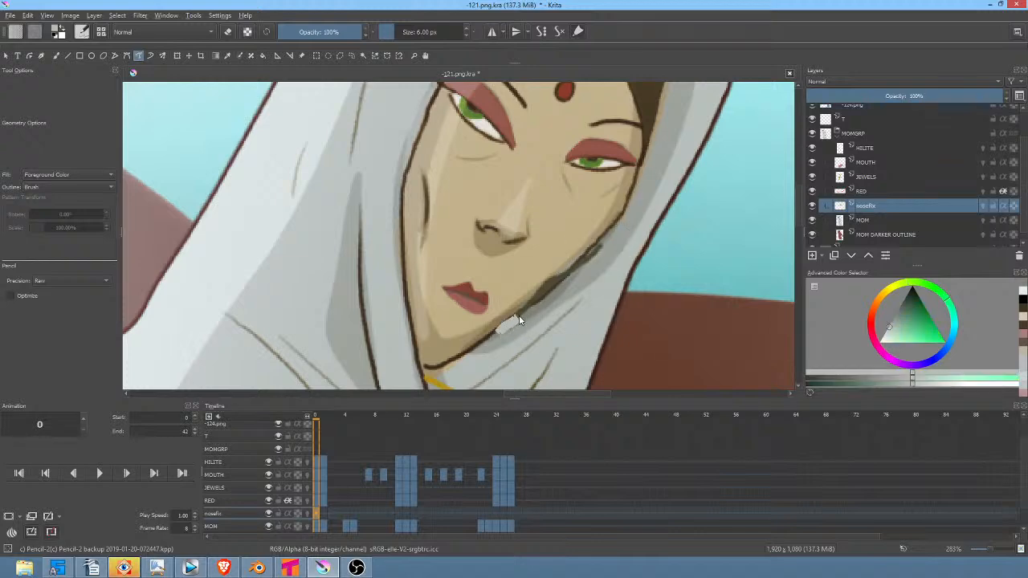
pyautogui.moveTo(607, 244); pyautogui.dragTo(608, 243)
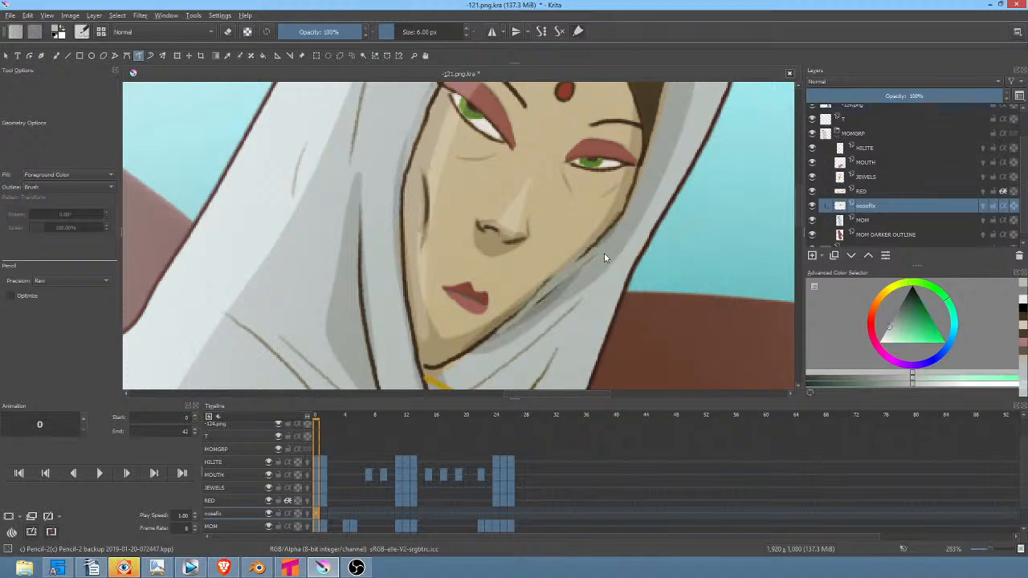
pyautogui.hotkey('ctrl', 'z')
pyautogui.moveTo(565, 268); pyautogui.dragTo(572, 265)
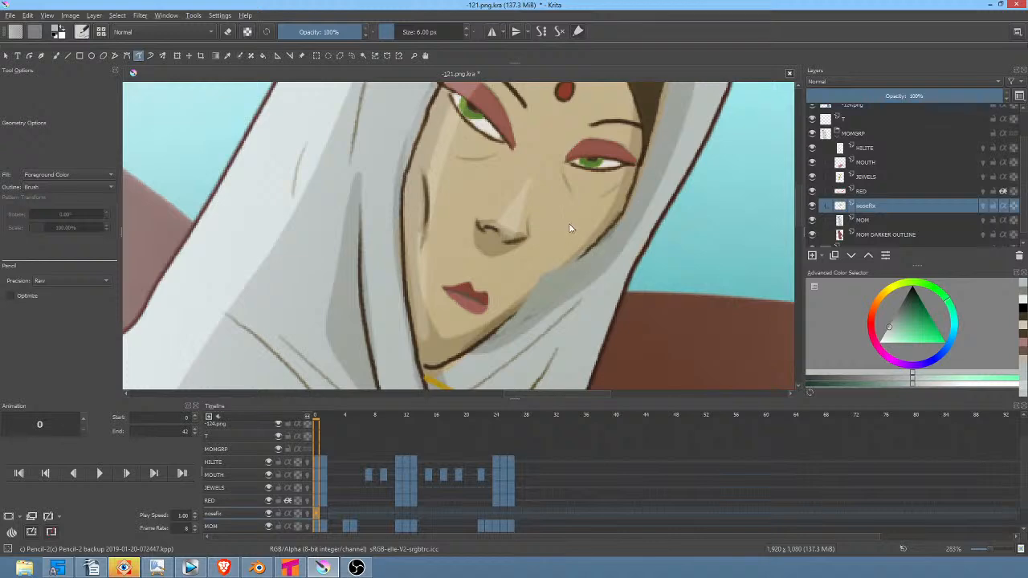
pyautogui.press('e')
pyautogui.hotkey('ctrl', 'z')
# Step: Redraw the lower cheek and jaw outline on the nosefix layer with the freehand brush in dark brown sampled from the hair
pyautogui.press('b')
pyautogui.press('e')
pyautogui.keyDown('ctrl'); pyautogui.click(645, 104); pyautogui.keyUp('ctrl')
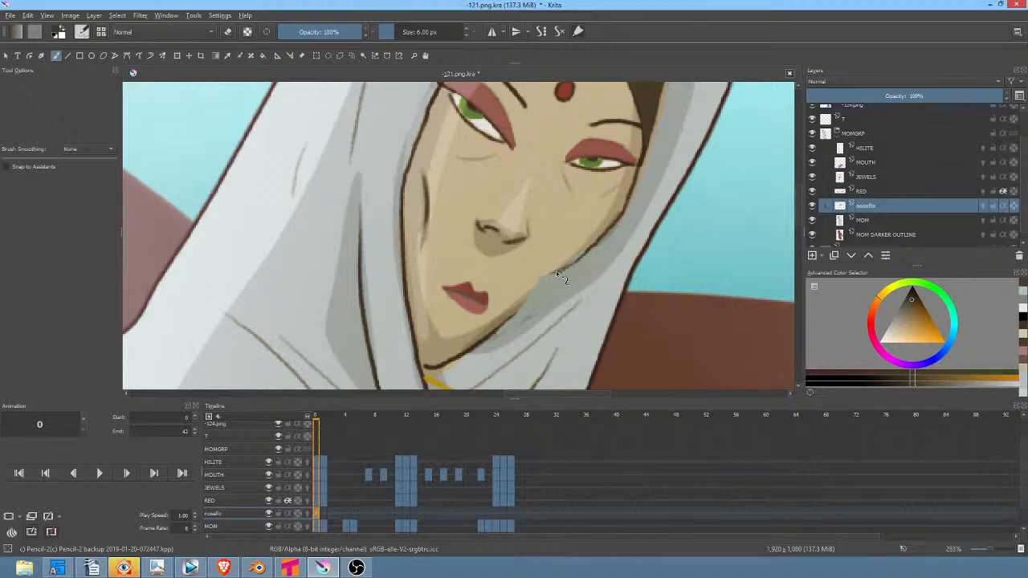
pyautogui.moveTo(547, 275); pyautogui.dragTo(517, 308)
pyautogui.moveTo(545, 276); pyautogui.dragTo(574, 262)
# Step: Clean up the outer edge of the new cheek outline with sampled veil greys and restore the unmirrored view
pyautogui.keyDown('ctrl'); pyautogui.click(593, 257); pyautogui.keyUp('ctrl')
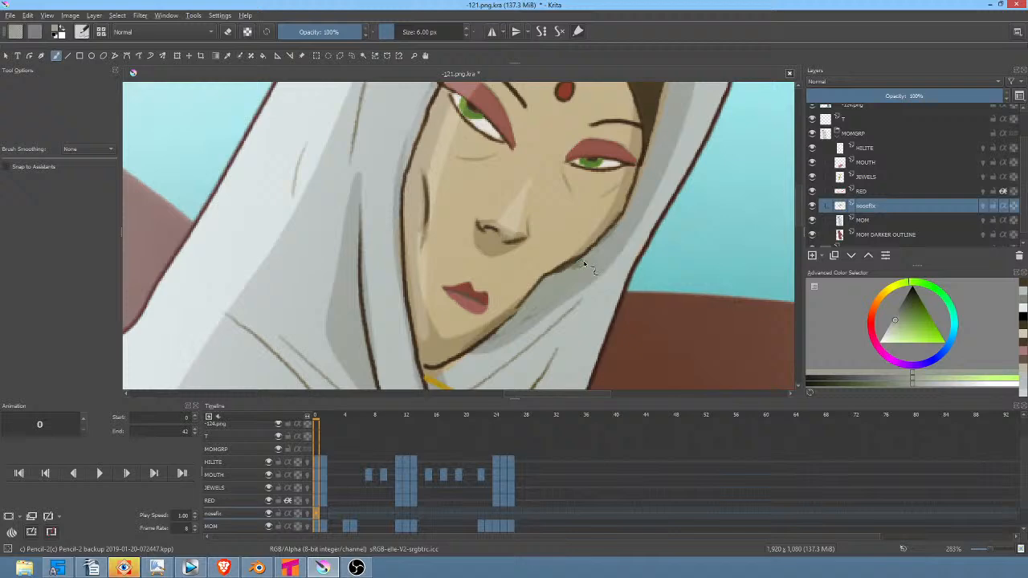
pyautogui.moveTo(574, 264); pyautogui.dragTo(582, 261)
pyautogui.keyDown('ctrl'); pyautogui.click(597, 293); pyautogui.keyUp('ctrl')
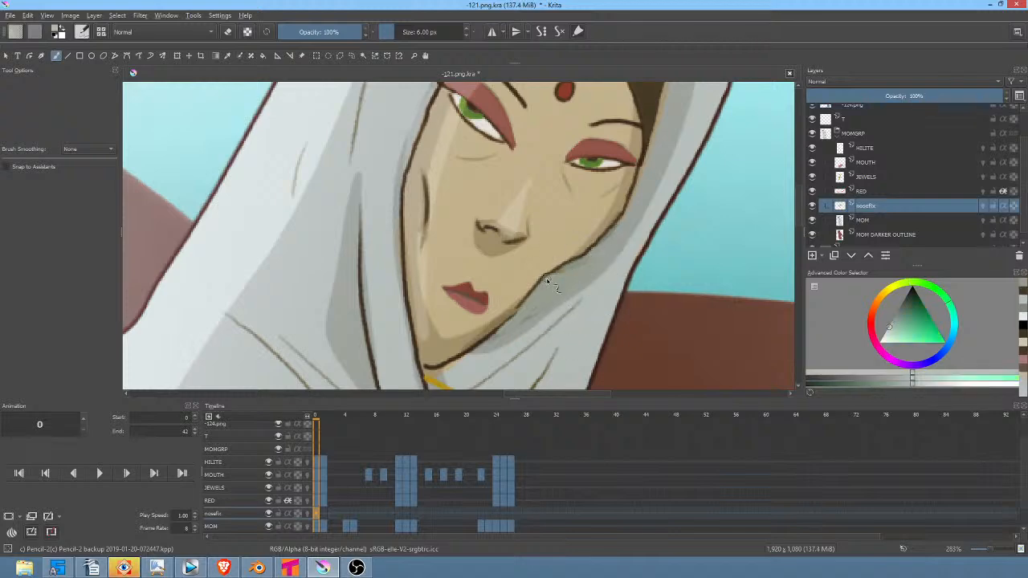
pyautogui.moveTo(544, 277); pyautogui.dragTo(588, 258)
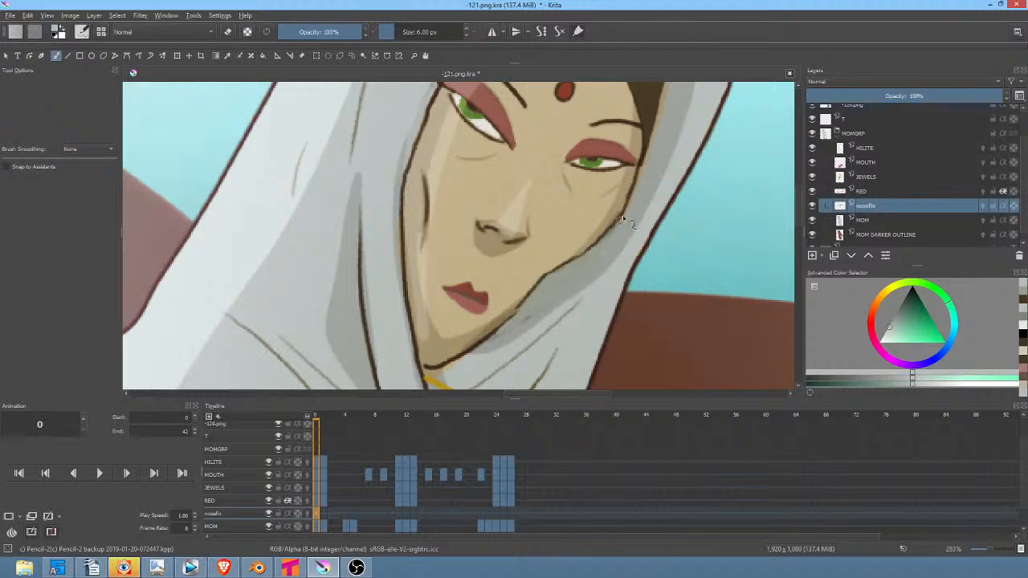
pyautogui.moveTo(603, 248); pyautogui.dragTo(608, 277)
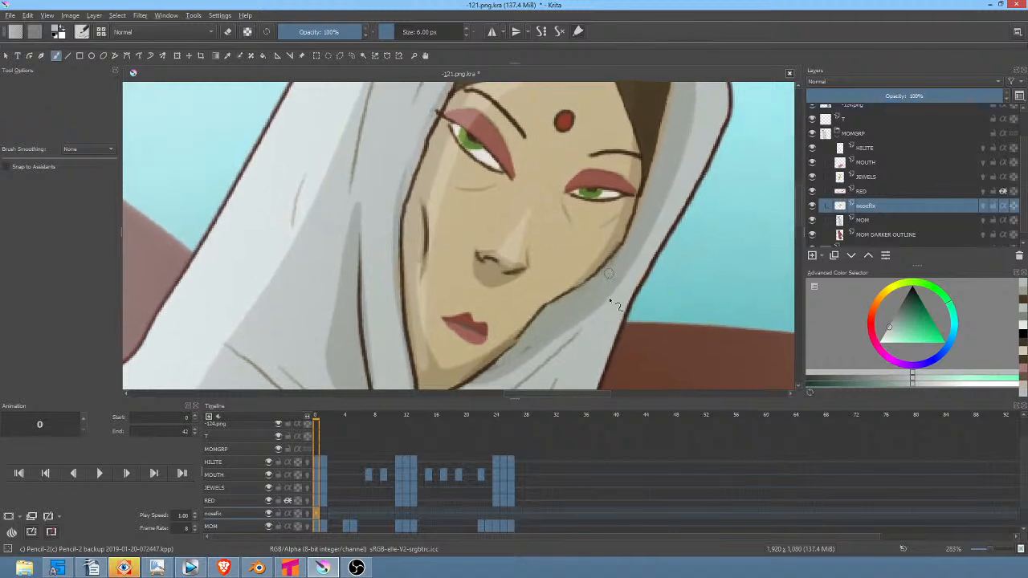
pyautogui.press('m')
pyautogui.moveTo(542, 243); pyautogui.dragTo(588, 302)
pyautogui.moveTo(639, 272); pyautogui.dragTo(595, 277)
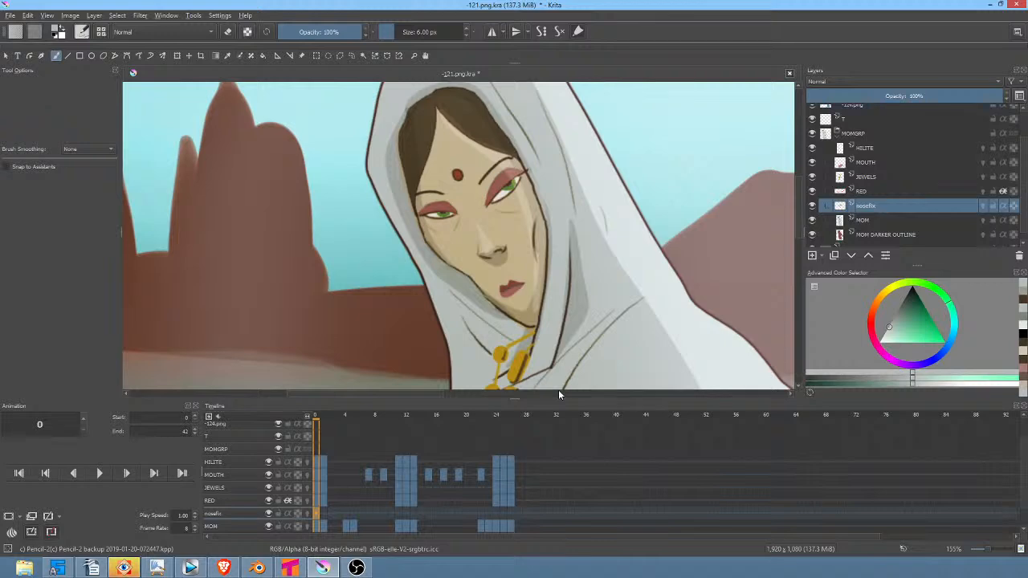
# Step: Strengthen the creases under both eyes on the nosefix layer with dark brown sampled from the hair
pyautogui.keyDown('ctrl'); pyautogui.click(468, 115); pyautogui.keyUp('ctrl')
pyautogui.moveTo(598, 206); pyautogui.dragTo(546, 233)
pyautogui.scroll(4, 546, 233)
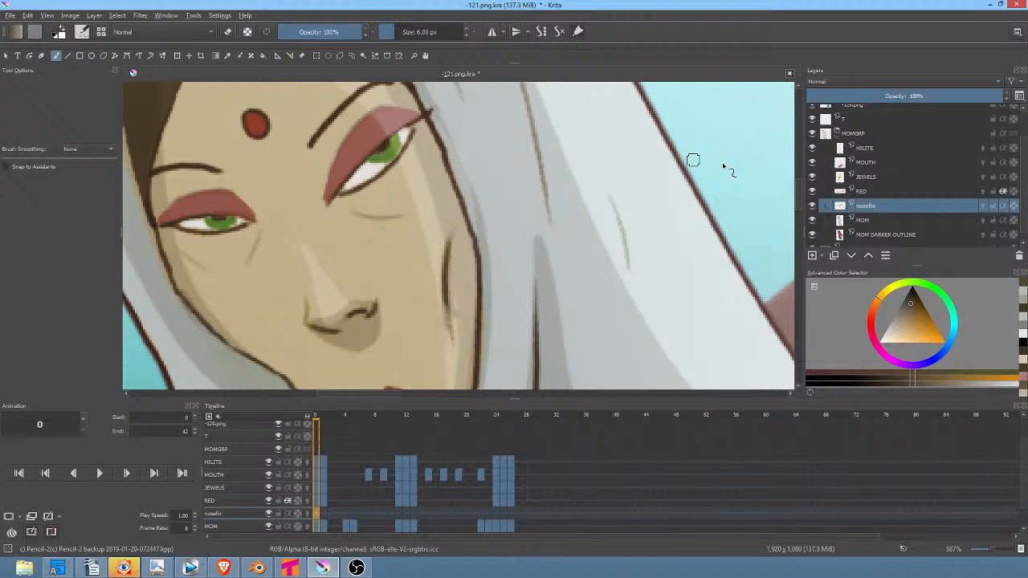
pyautogui.keyDown('ctrl'); pyautogui.click(408, 102); pyautogui.keyUp('ctrl')
pyautogui.keyDown('ctrl'); pyautogui.click(143, 113); pyautogui.keyUp('ctrl')
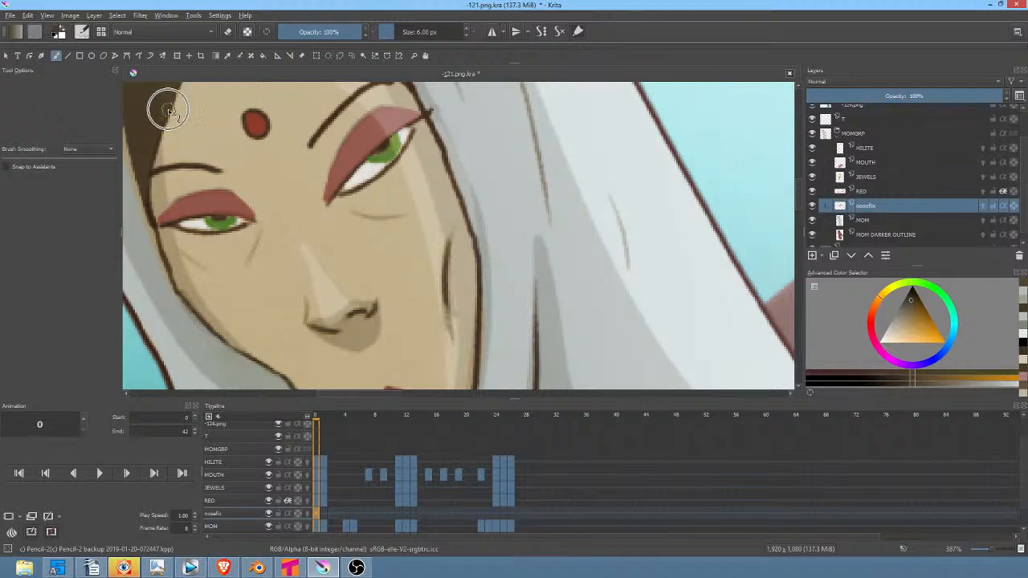
pyautogui.moveTo(356, 209); pyautogui.dragTo(378, 215)
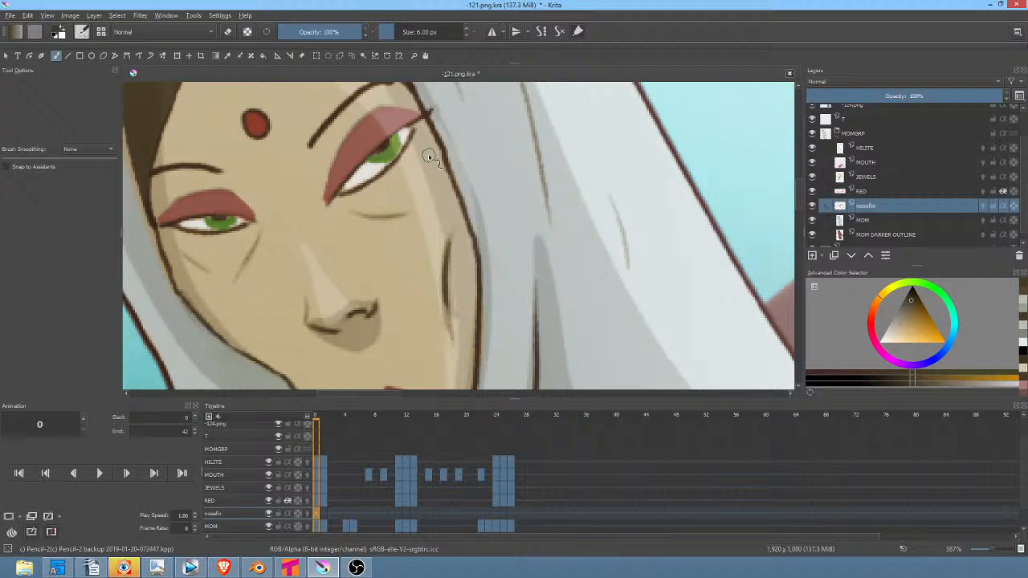
pyautogui.moveTo(595, 264); pyautogui.dragTo(541, 314)
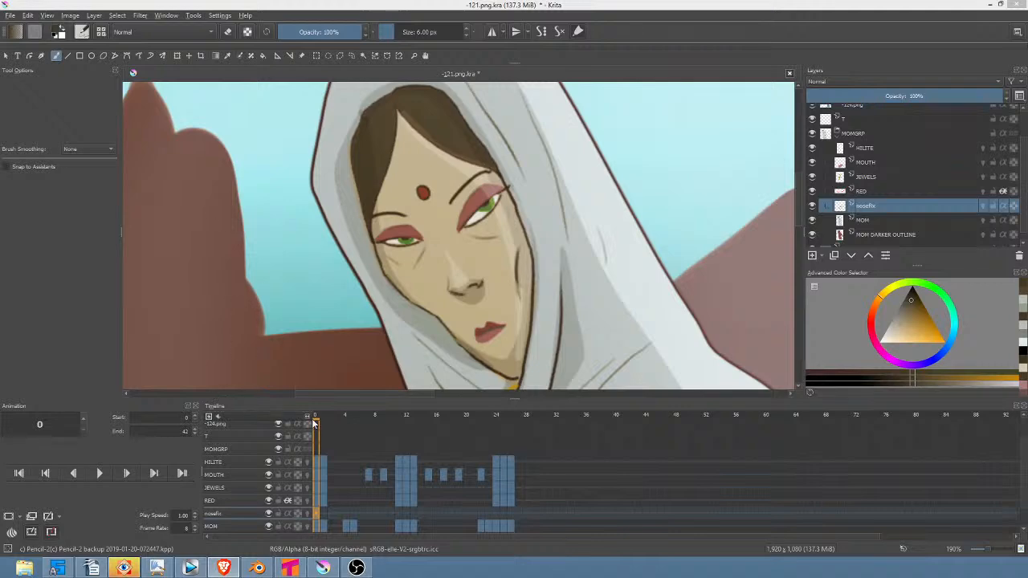
# Step: Compare frames 0 and 1, and move frame 1's nosefix drawing onto the woman's face, at about X 554 px, Y 368 px
pyautogui.moveTo(325, 418)
pyautogui.mouseDown()
pyautogui.moveTo(339, 418)
pyautogui.moveTo(311, 418)
pyautogui.mouseUp()
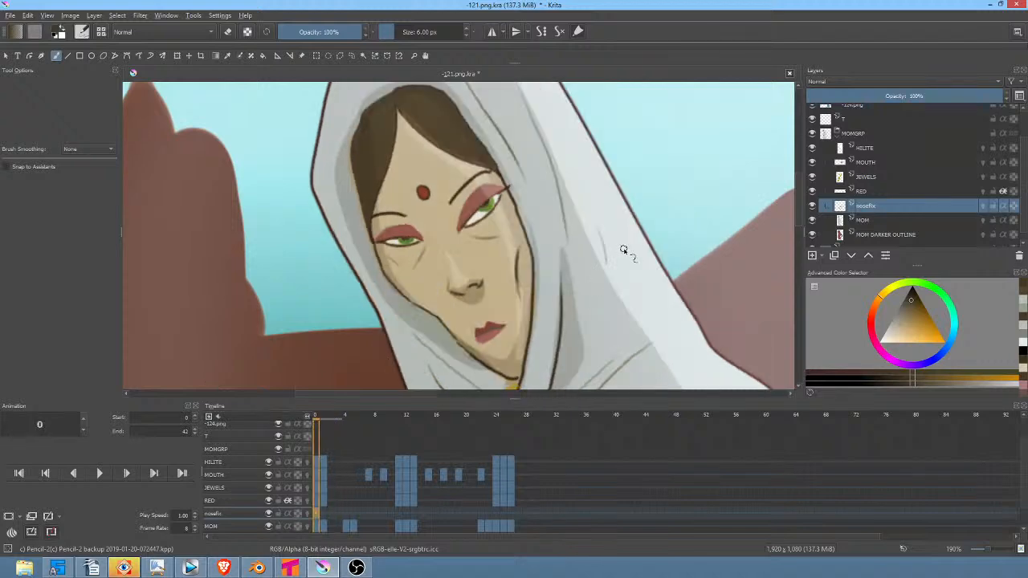
pyautogui.scroll(-3, 623, 250)
pyautogui.moveTo(625, 250); pyautogui.dragTo(593, 231)
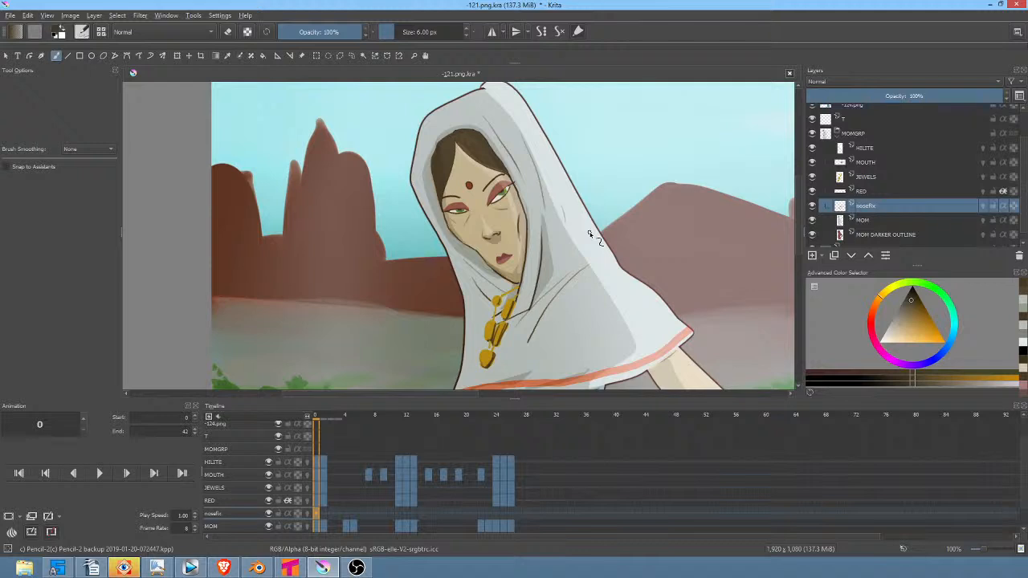
pyautogui.press('.')
pyautogui.press(',')
pyautogui.press('.')
pyautogui.hotkey('ctrl', 't')
pyautogui.scroll(2, 493, 248)
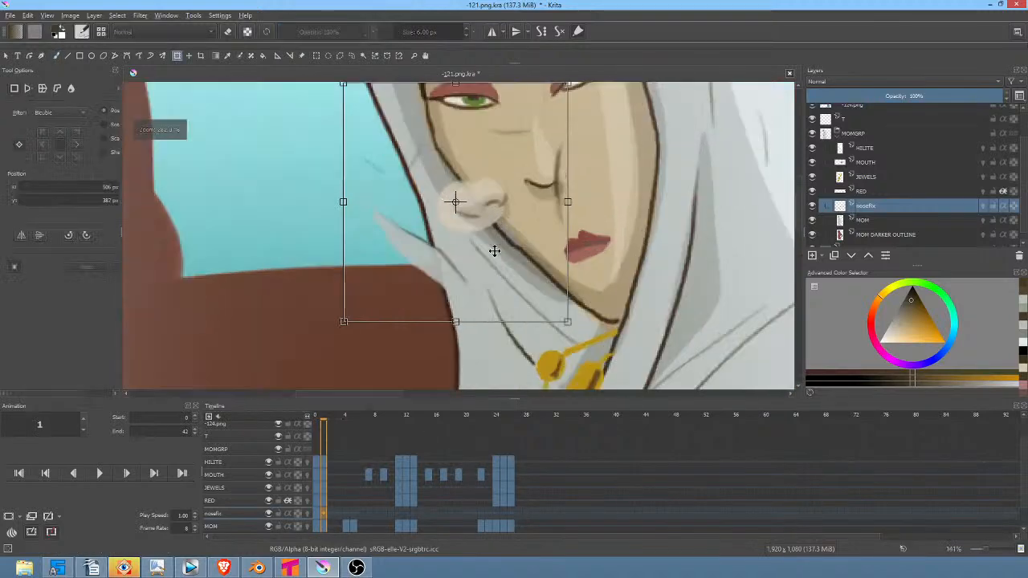
pyautogui.moveTo(523, 230); pyautogui.dragTo(588, 217)
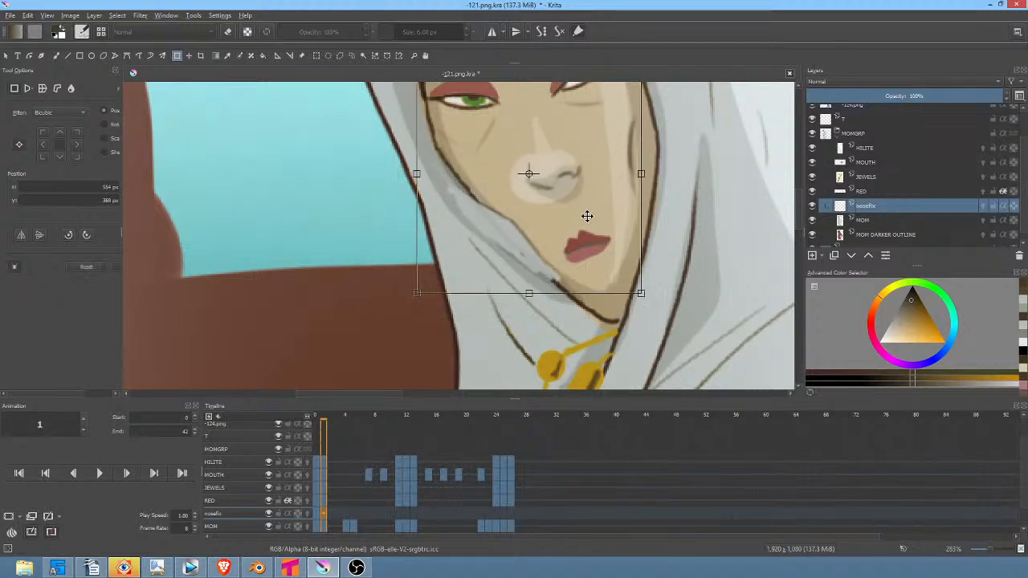
pyautogui.press('Return')
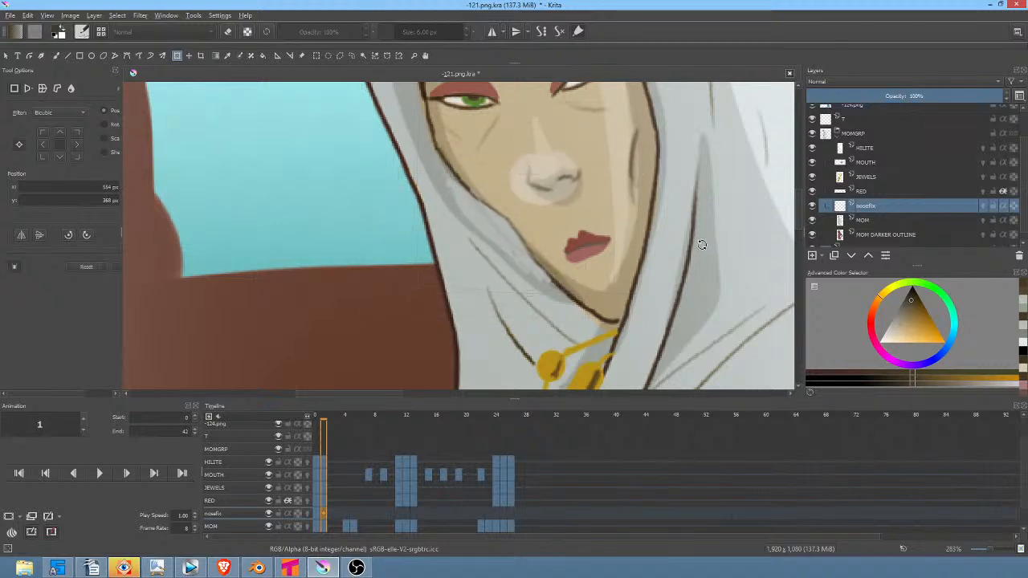
# Step: Rotate and move the nosefix drawing at frame 11 to fit the tilt and position of the woman's face
pyautogui.moveTo(702, 243); pyautogui.dragTo(701, 243)
pyautogui.moveTo(559, 206)
pyautogui.mouseDown()
pyautogui.moveTo(556, 219)
pyautogui.moveTo(563, 205)
pyautogui.mouseUp()
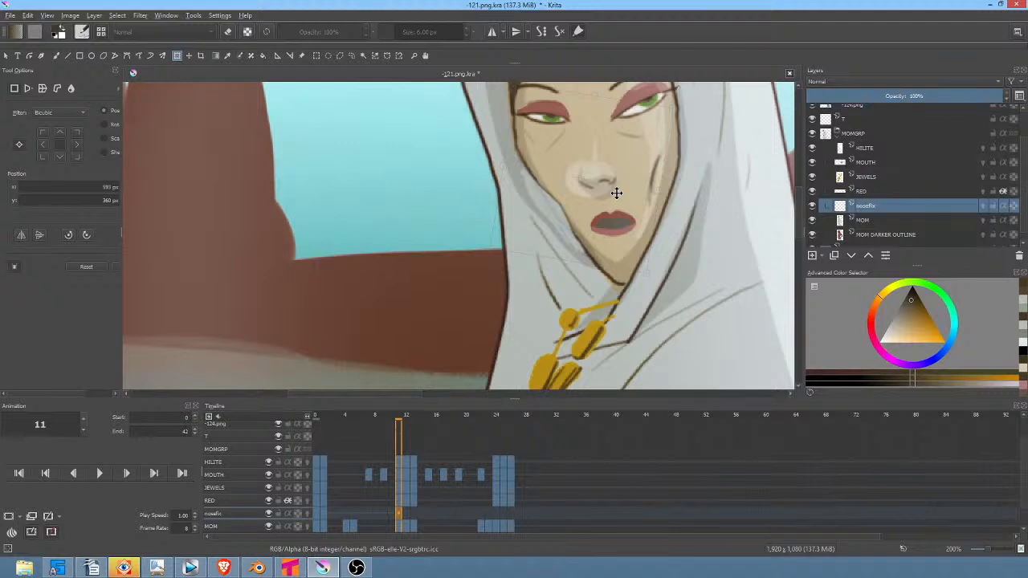
pyautogui.moveTo(616, 192); pyautogui.dragTo(616, 193)
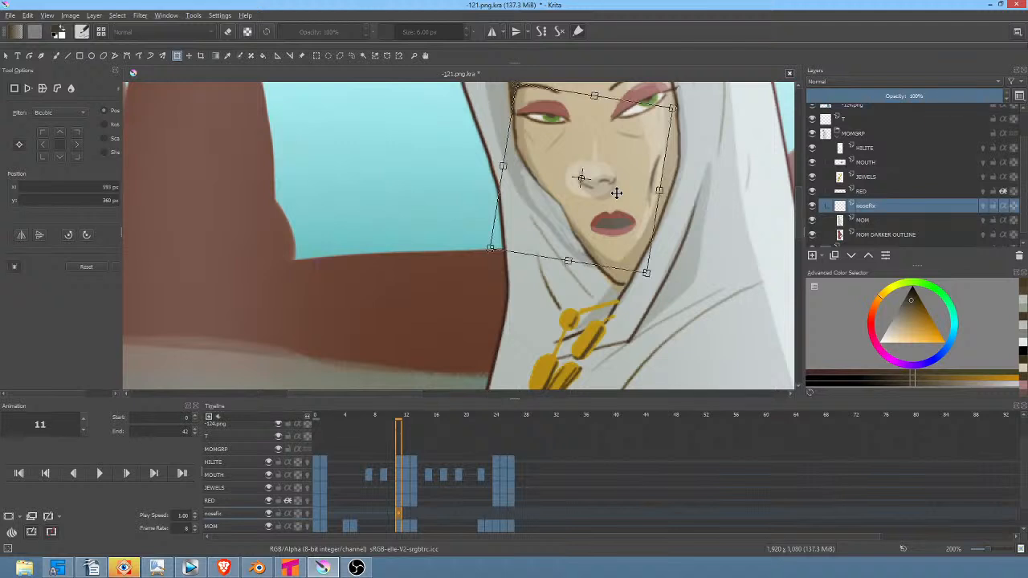
pyautogui.moveTo(688, 198); pyautogui.dragTo(631, 233)
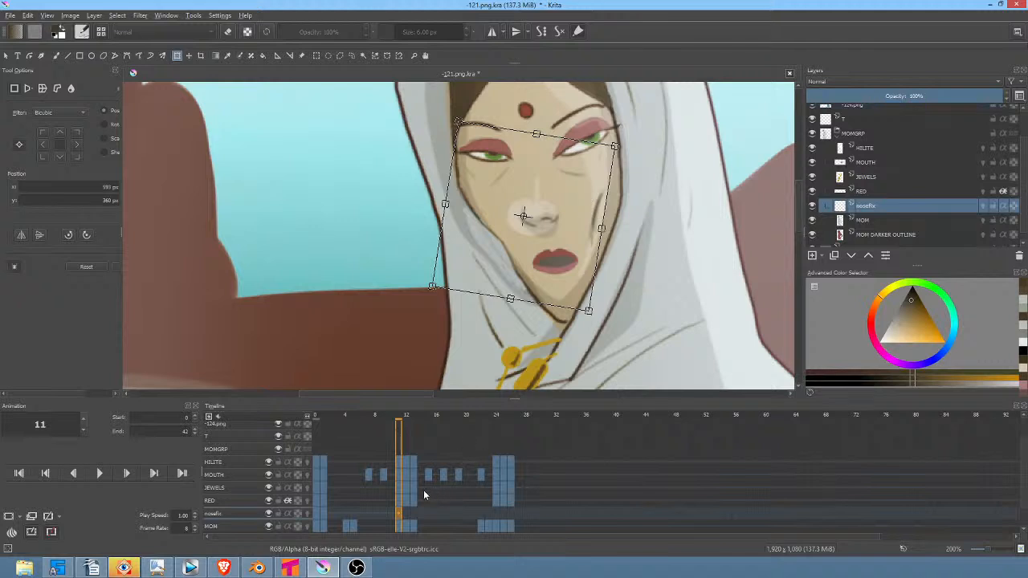
# Step: Move the nosefix drawing at frame 12 onto the woman's face, at about X 648 px, Y 366 px
pyautogui.click(407, 513)
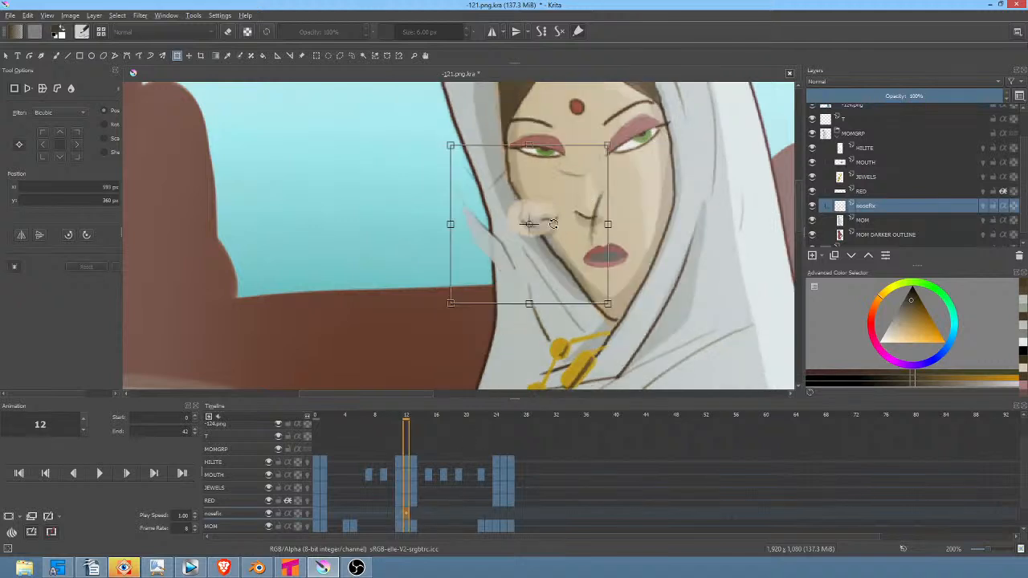
pyautogui.moveTo(558, 230); pyautogui.dragTo(612, 224)
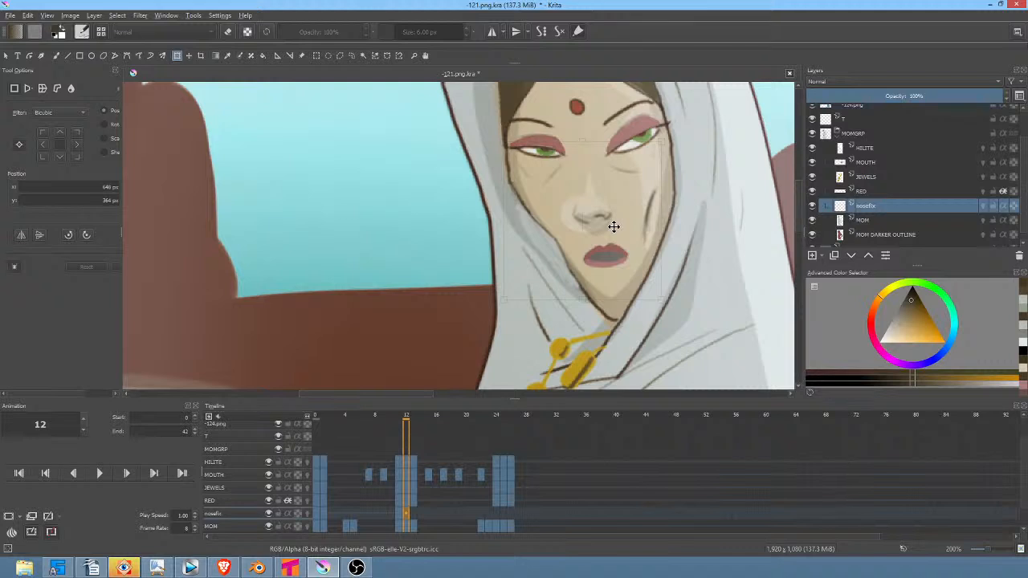
pyautogui.moveTo(612, 226); pyautogui.dragTo(613, 228)
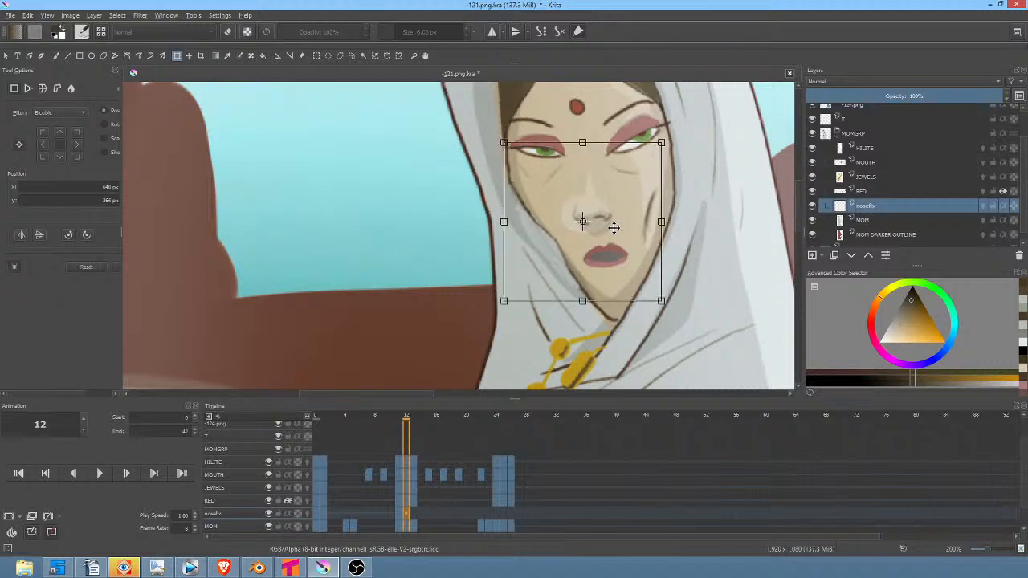
# Step: Rotate and move the nosefix drawing at frame 13 to fit her head's tilt, at about X 666 px, Y 364 px
pyautogui.click(413, 513)
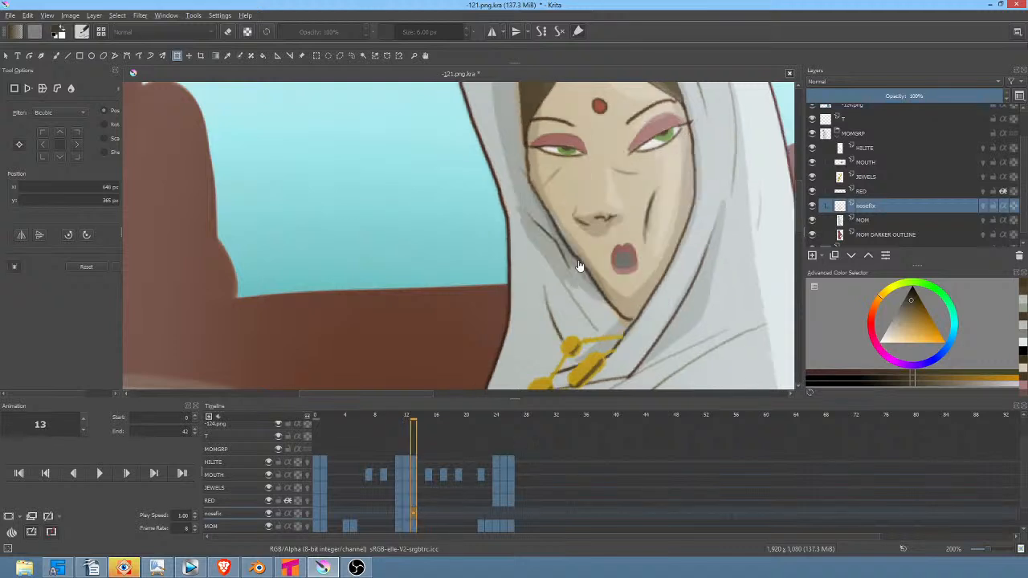
pyautogui.moveTo(583, 217); pyautogui.dragTo(623, 215)
pyautogui.moveTo(709, 228); pyautogui.dragTo(712, 239)
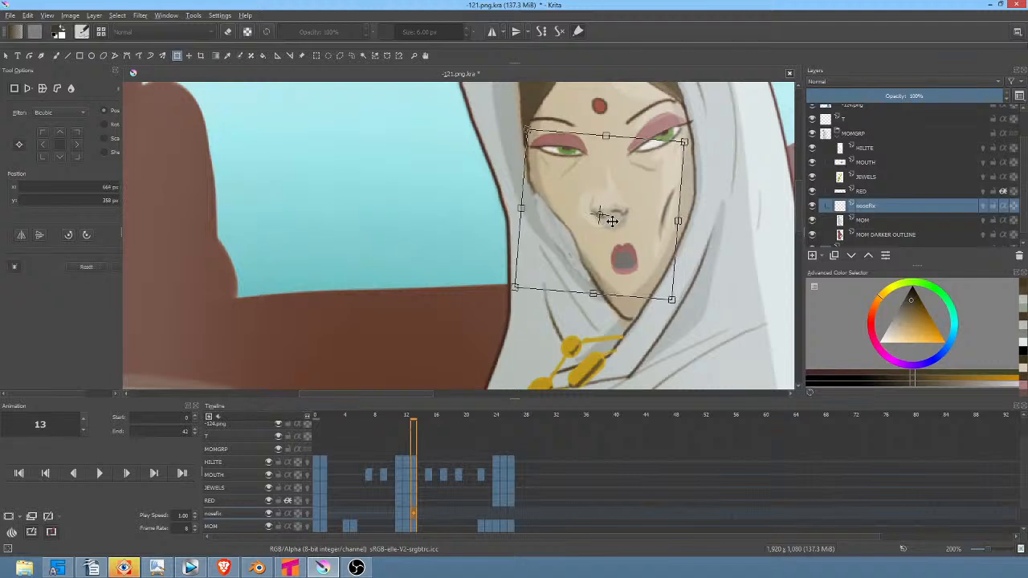
pyautogui.press('Return')
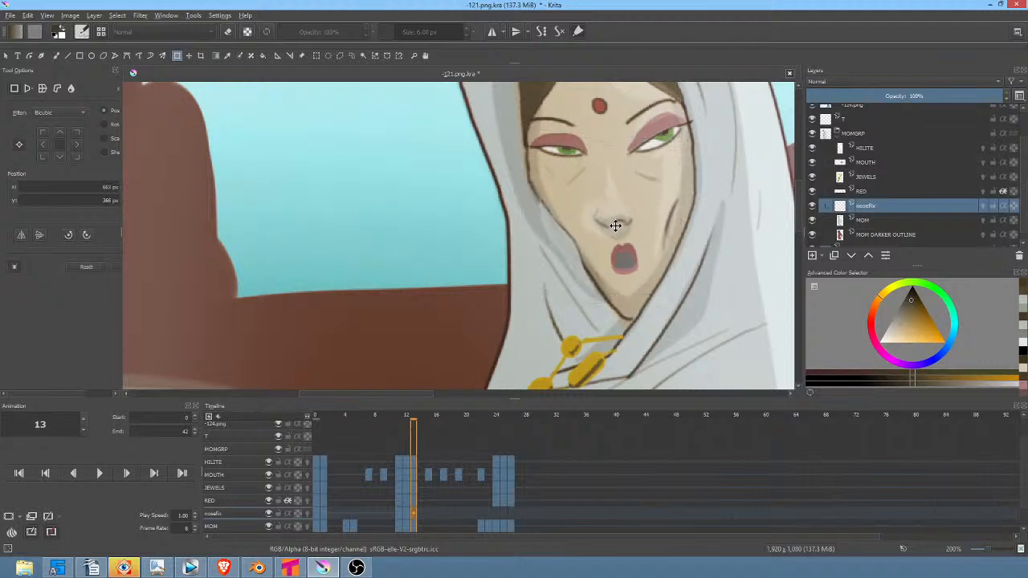
pyautogui.moveTo(615, 225); pyautogui.dragTo(609, 228)
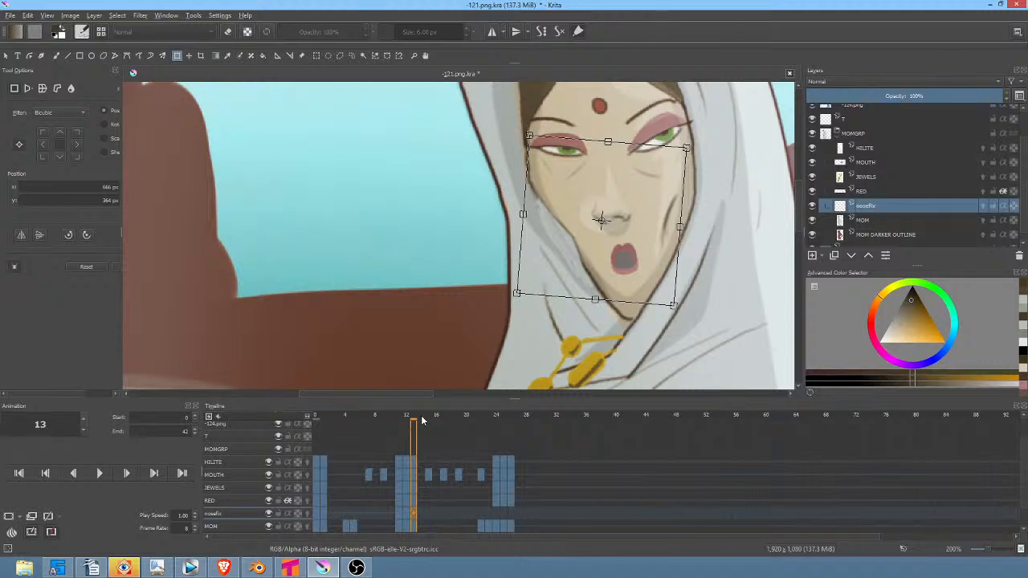
# Step: Check frame 13 against nearby frames and fine-tune its nosefix drawing's position to about X 667 px, Y 364 px
pyautogui.moveTo(422, 420)
pyautogui.mouseDown()
pyautogui.moveTo(502, 416)
pyautogui.moveTo(412, 416)
pyautogui.mouseUp()
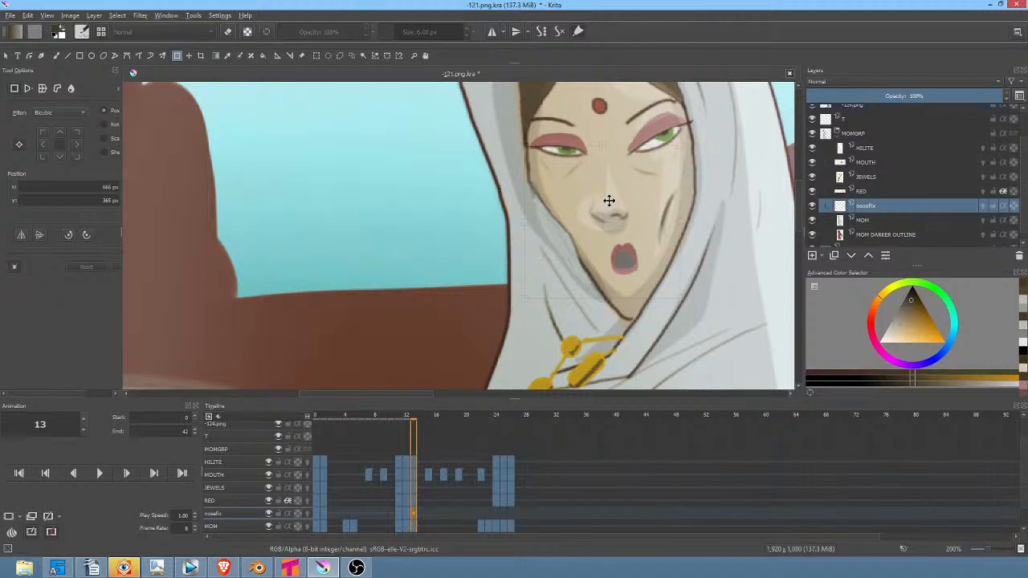
pyautogui.moveTo(608, 201); pyautogui.dragTo(605, 200)
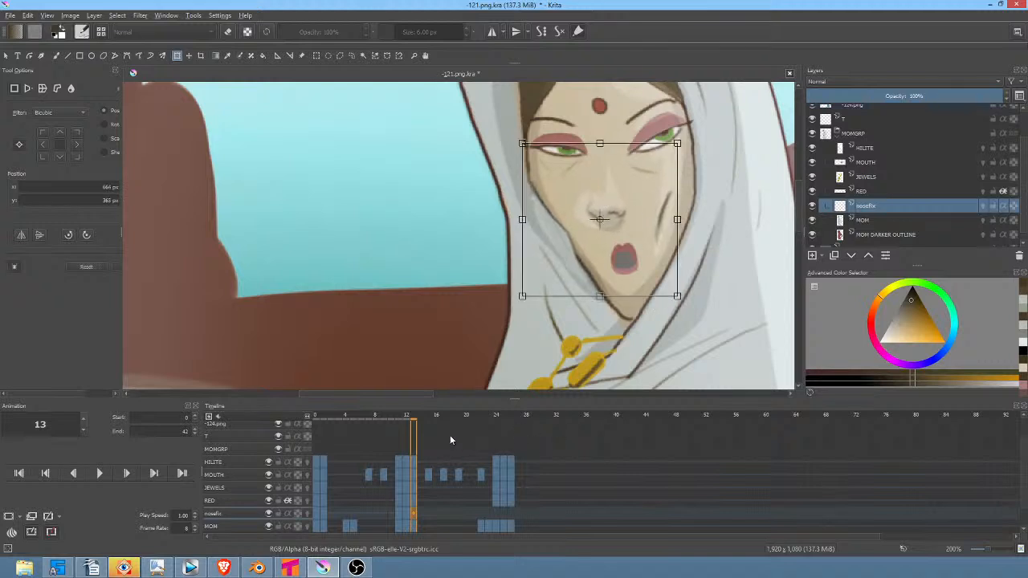
pyautogui.moveTo(417, 416)
pyautogui.mouseDown()
pyautogui.moveTo(456, 419)
pyautogui.moveTo(414, 414)
pyautogui.mouseUp()
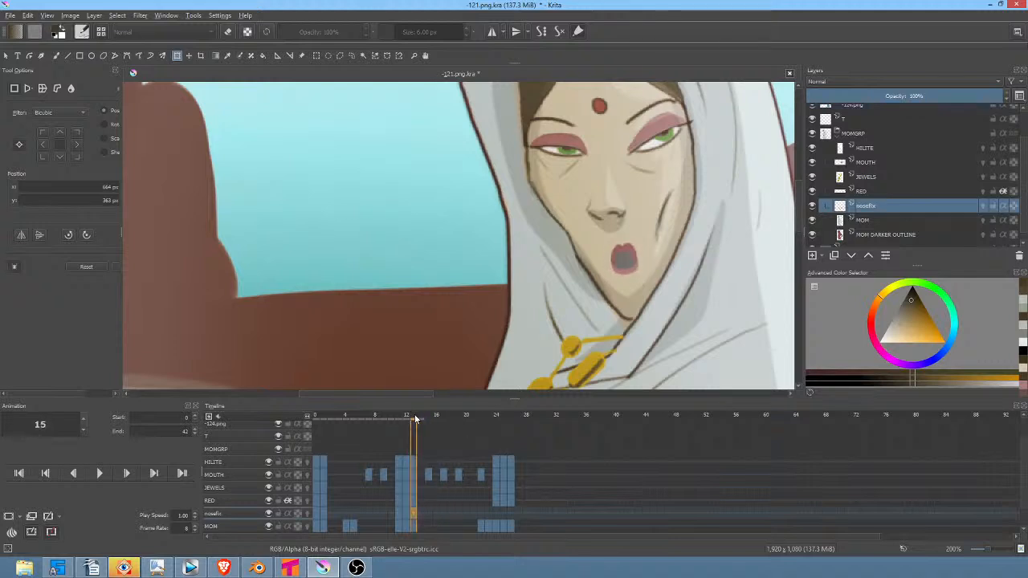
pyautogui.click(413, 513)
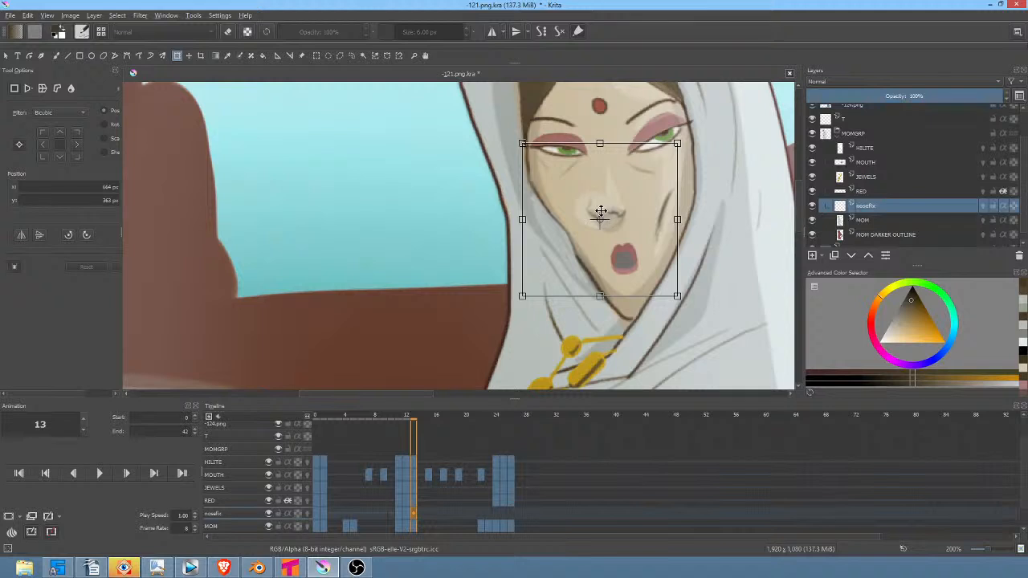
pyautogui.press('Return')
pyautogui.moveTo(601, 210); pyautogui.dragTo(603, 211)
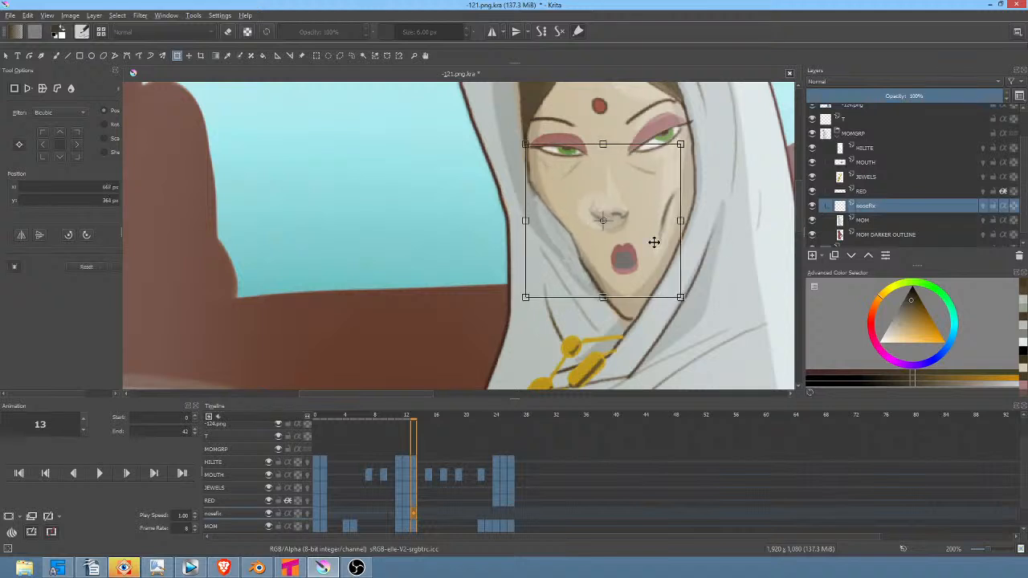
# Step: Compare the woman's face at frames 0, 11, 12 and 13, and nudge frame 13's nosefix drawing to about X 668 px, Y 368 px
pyautogui.click(318, 512)
pyautogui.click(416, 512)
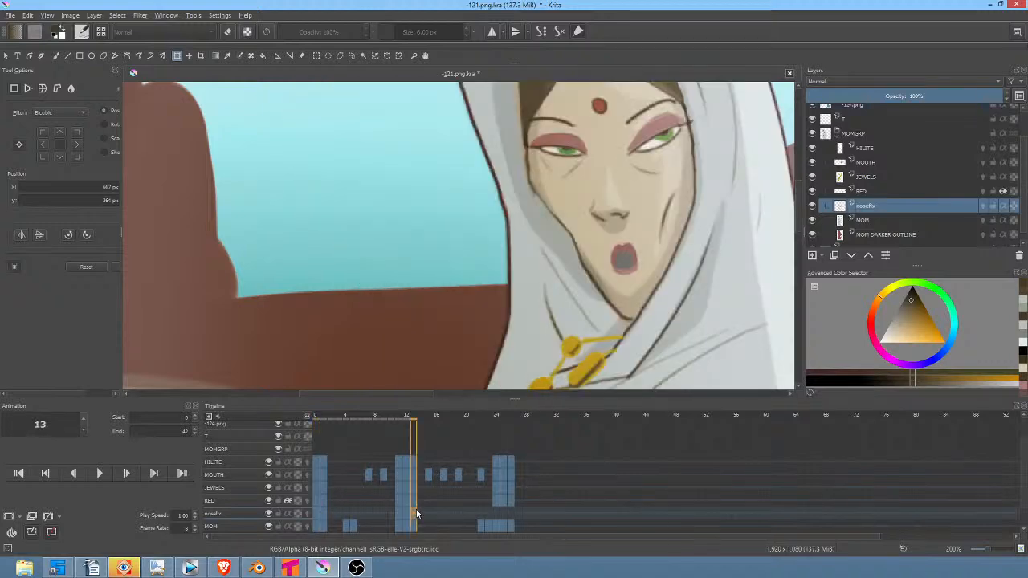
pyautogui.scroll(-1, 684, 216)
pyautogui.moveTo(685, 216); pyautogui.dragTo(612, 246)
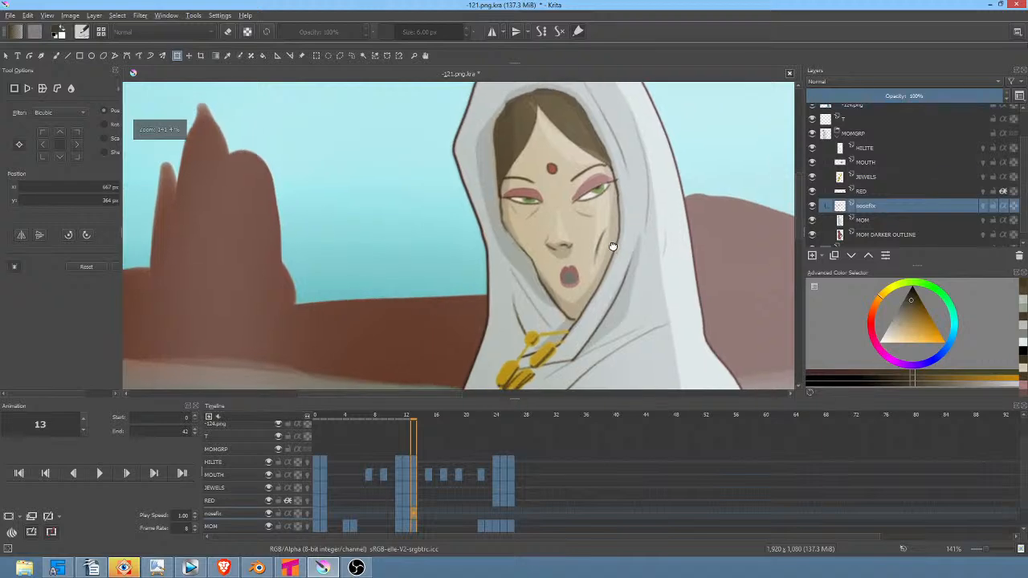
pyautogui.scroll(-1, 624, 247)
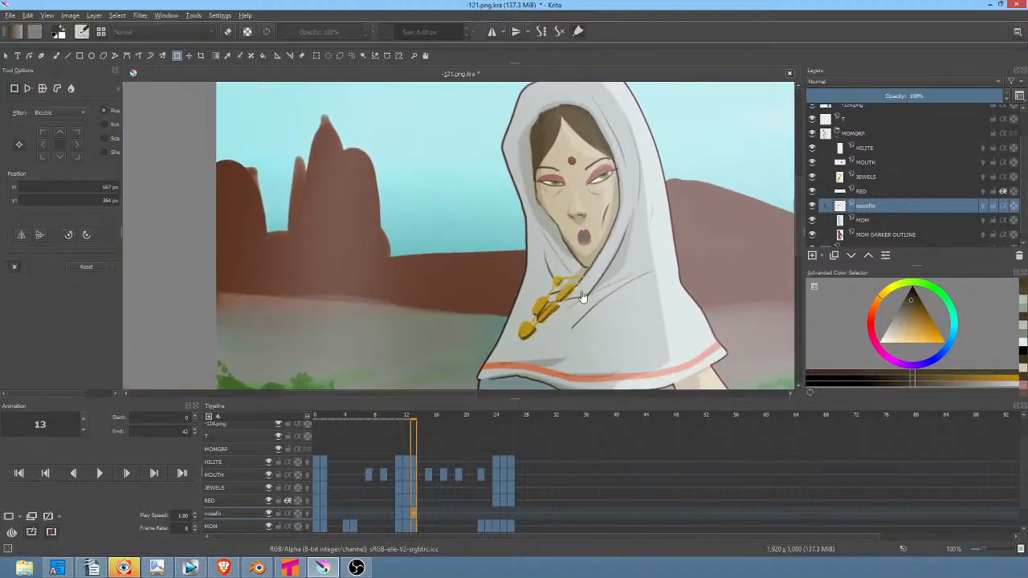
pyautogui.click(408, 510)
pyautogui.click(397, 515)
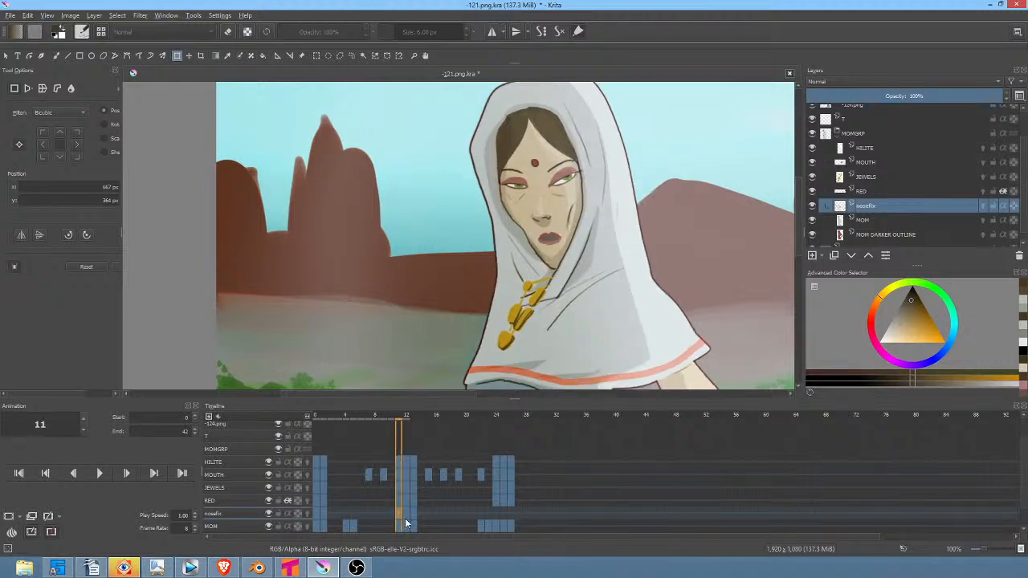
pyautogui.click(408, 523)
pyautogui.click(415, 522)
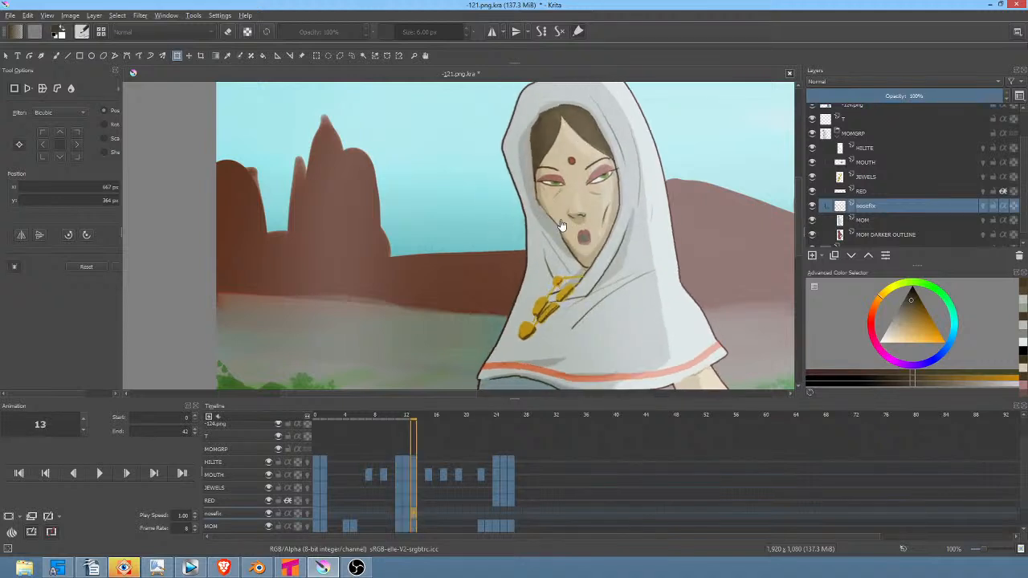
pyautogui.moveTo(563, 215)
pyautogui.mouseDown()
pyautogui.moveTo(551, 213)
pyautogui.moveTo(567, 216)
pyautogui.mouseUp()
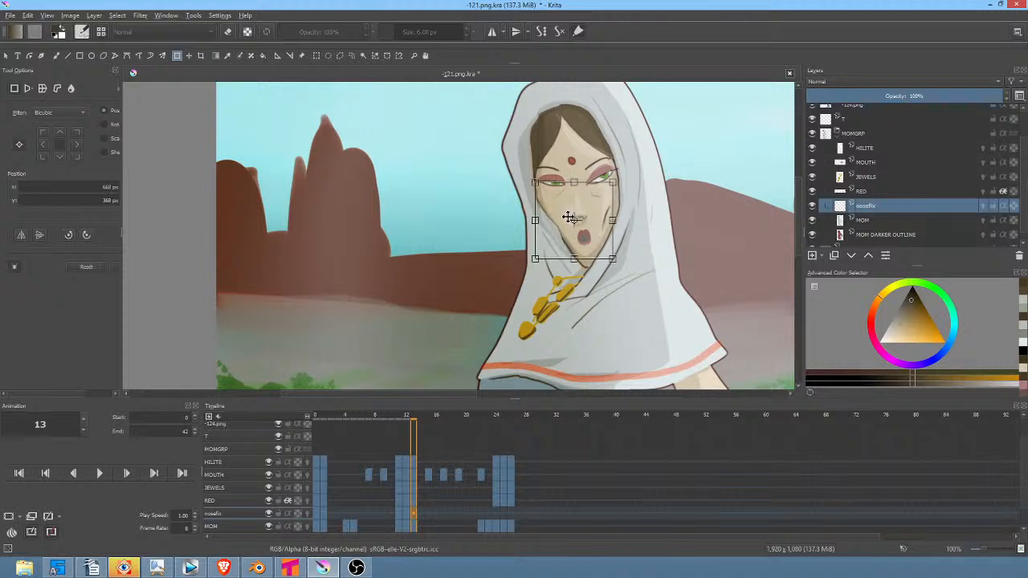
# Step: Slightly enlarge the nosefix drawing at frame 24 and move it onto the woman's face, at about X 675 px, Y 360 px
pyautogui.moveTo(431, 415); pyautogui.dragTo(494, 426)
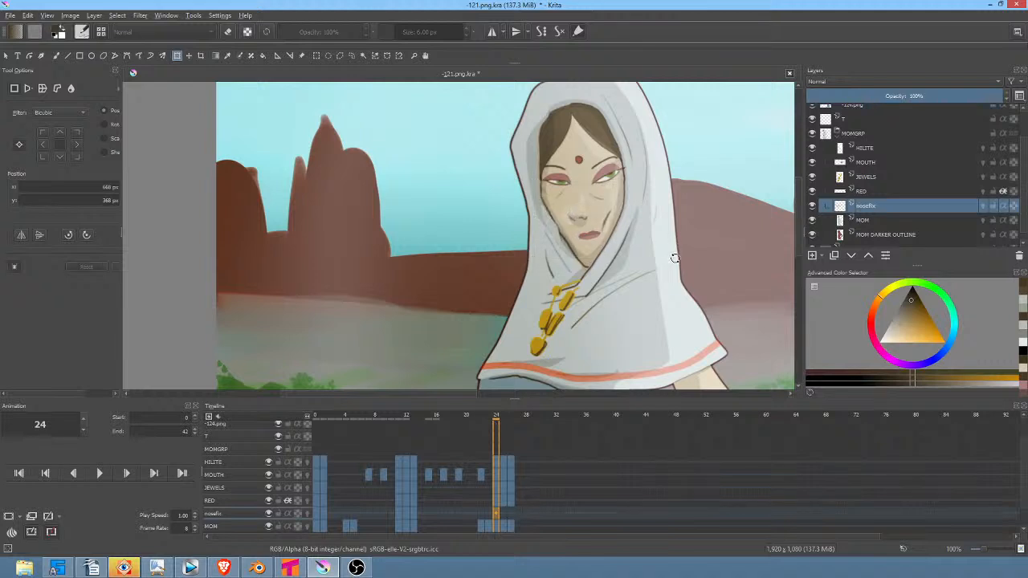
pyautogui.press('Return')
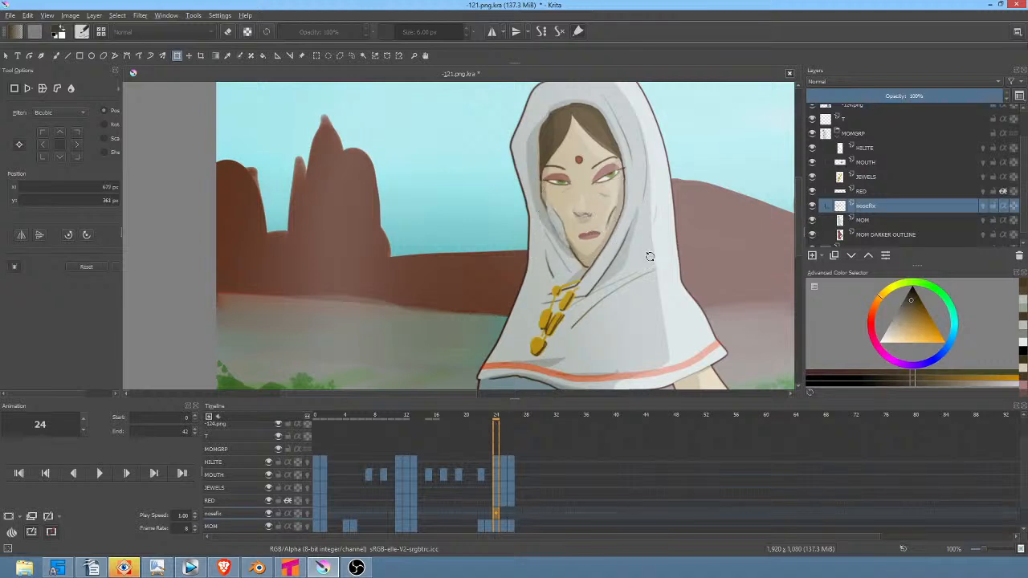
pyautogui.moveTo(600, 227); pyautogui.dragTo(600, 229)
pyautogui.press('Return')
pyautogui.moveTo(601, 230); pyautogui.dragTo(605, 229)
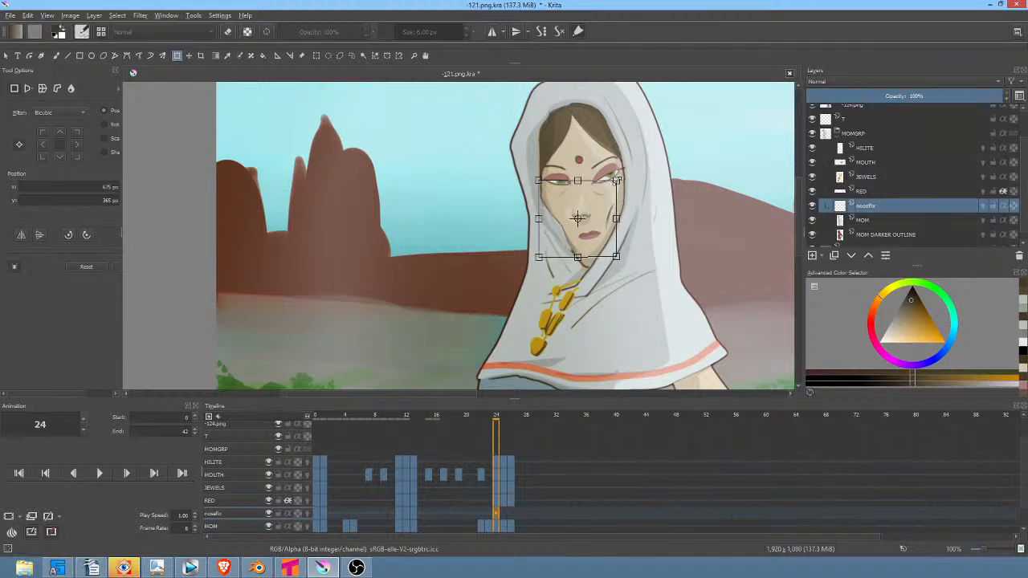
pyautogui.moveTo(616, 180); pyautogui.dragTo(618, 177)
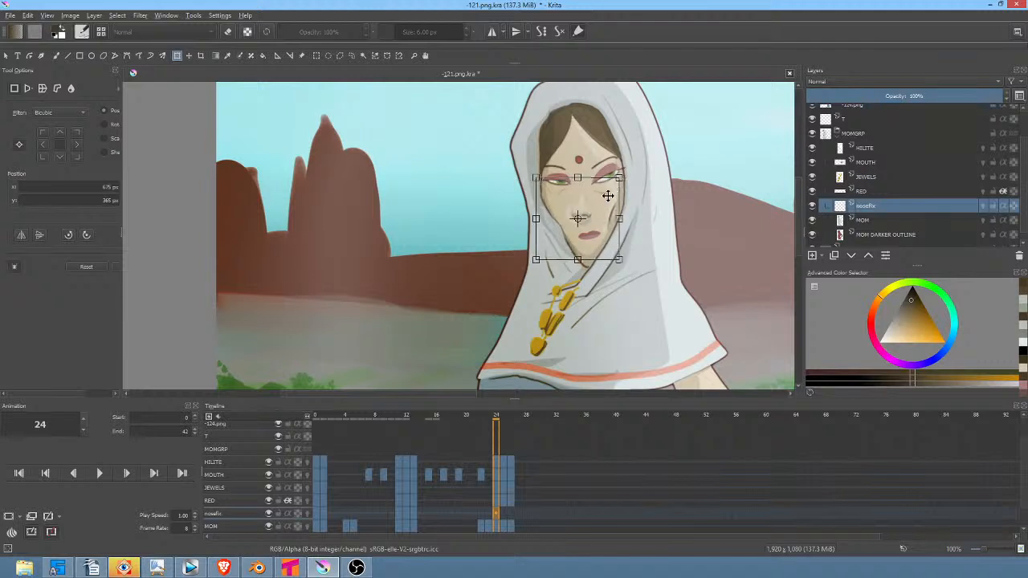
pyautogui.press('Return')
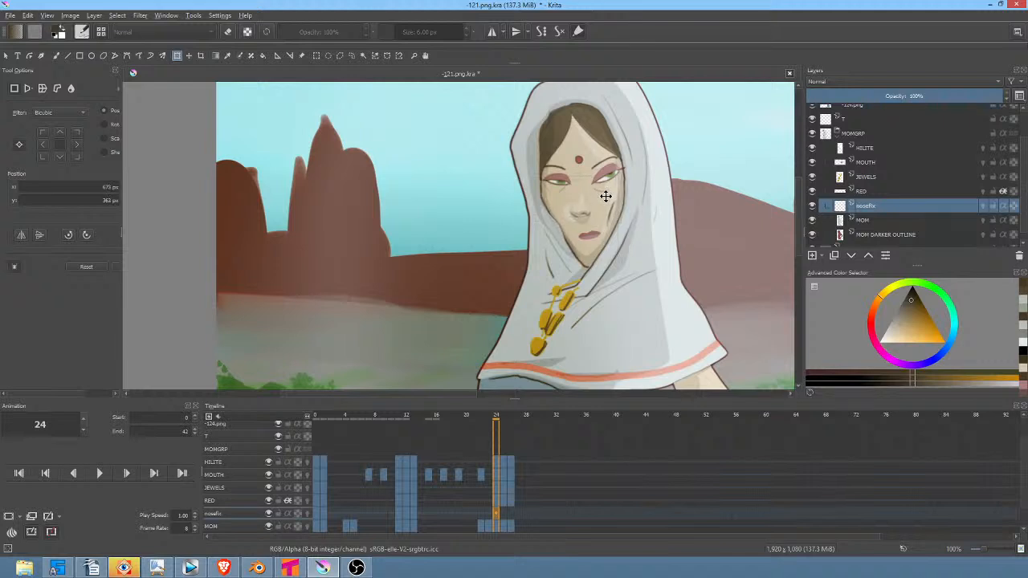
pyautogui.moveTo(606, 197); pyautogui.dragTo(606, 195)
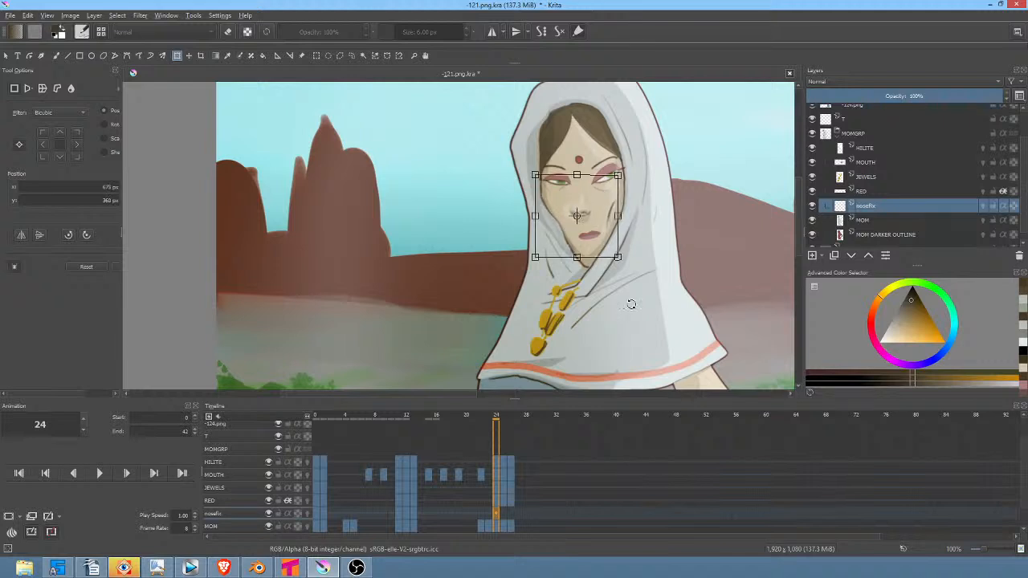
# Step: Rotate and move the nosefix drawing at frame 25 to fit the woman's face, at about X 664 px, Y 365 px
pyautogui.click(503, 515)
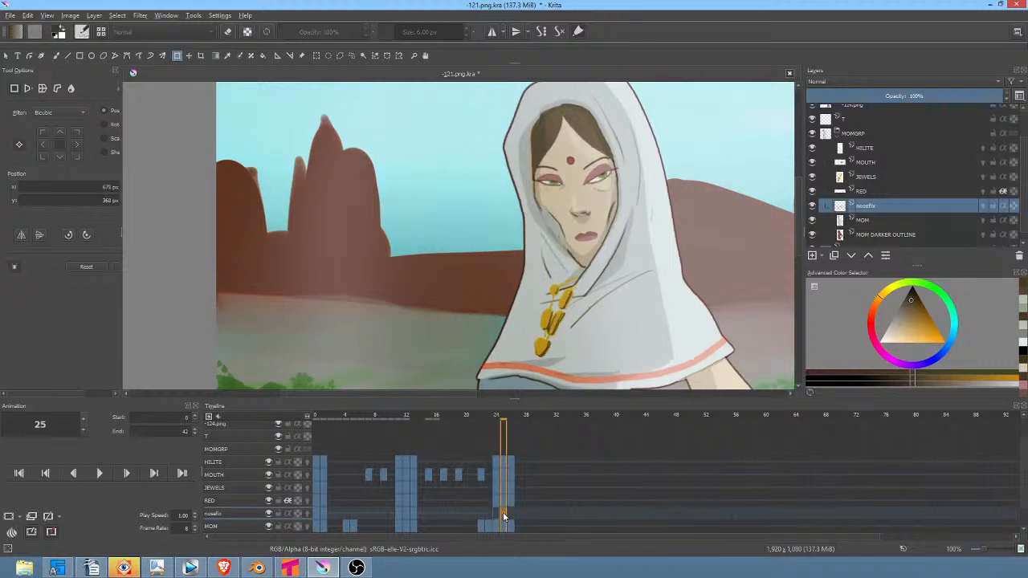
pyautogui.click(582, 222)
pyautogui.press('Return')
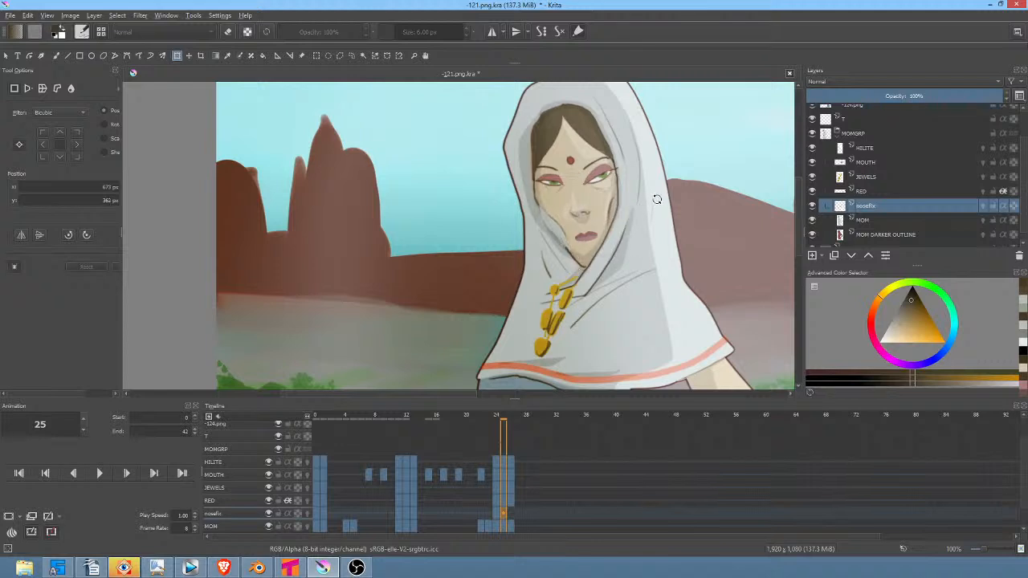
pyautogui.click(606, 213)
pyautogui.moveTo(606, 213); pyautogui.dragTo(581, 220)
pyautogui.press('Return')
pyautogui.click(583, 223)
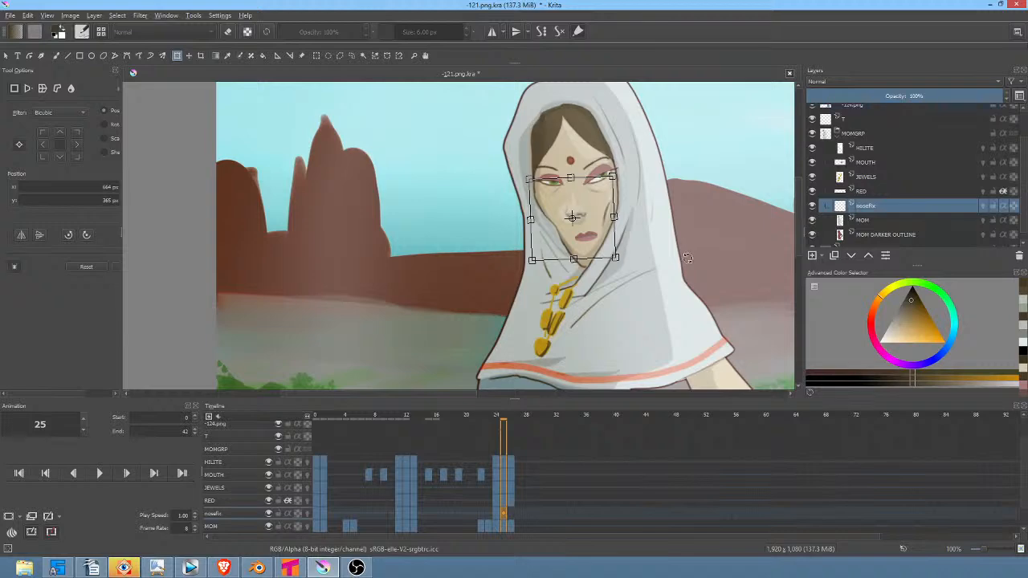
# Step: Rotate and move the nosefix drawing at frame 26 to fit the woman's face, at about X 652 px, Y 362 px
pyautogui.scroll(2, 670, 270)
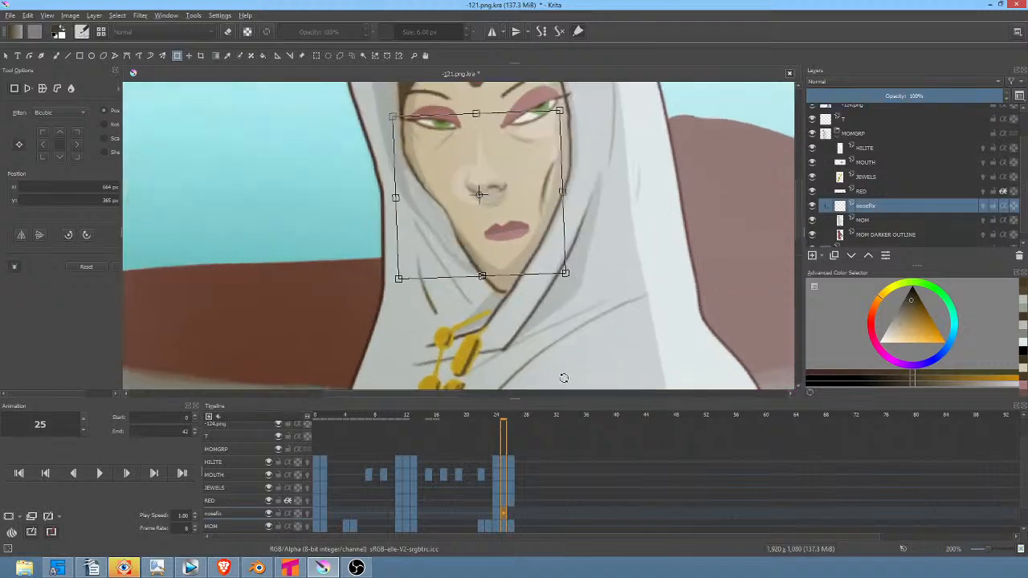
pyautogui.click(509, 514)
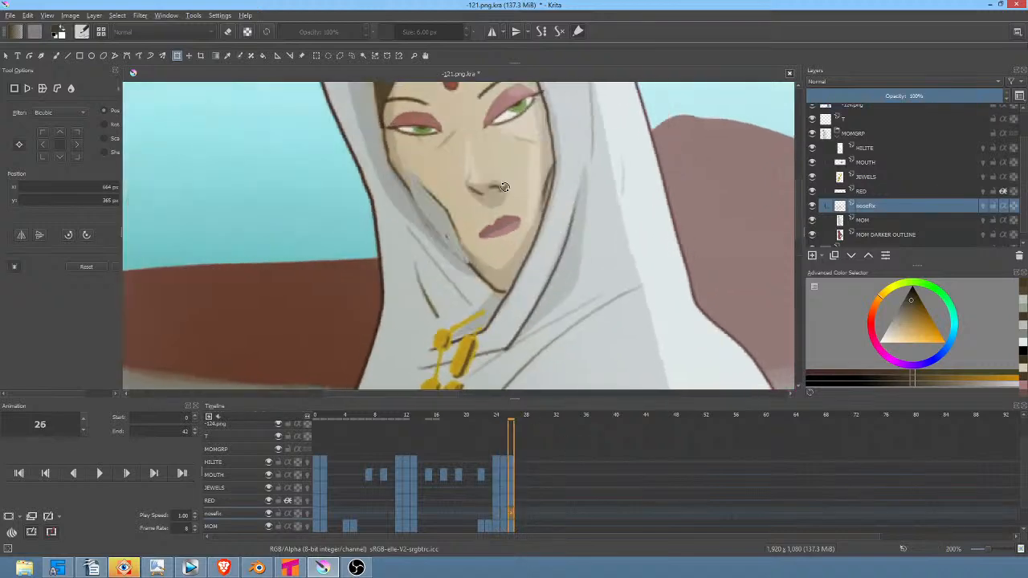
pyautogui.moveTo(504, 179); pyautogui.dragTo(483, 184)
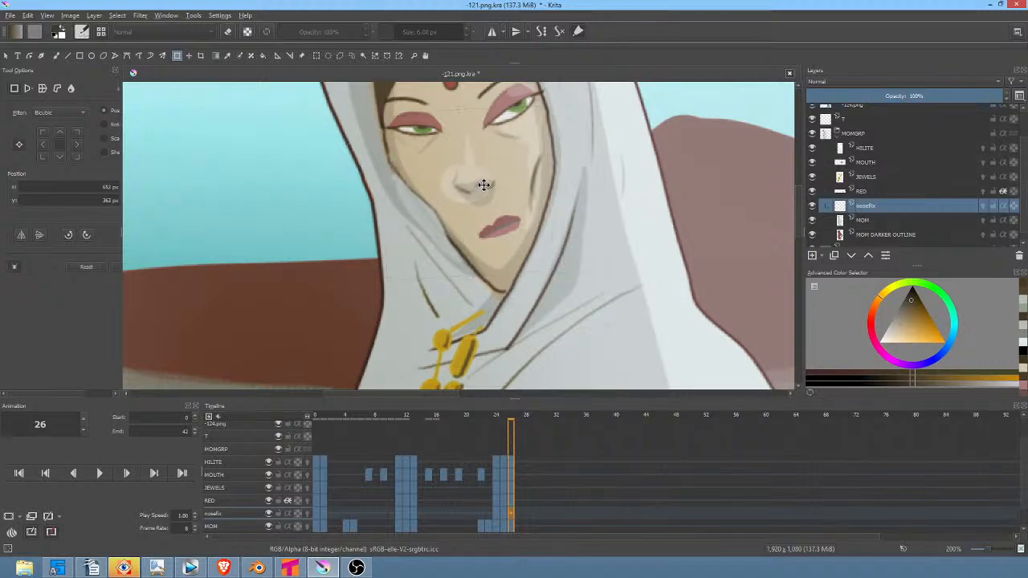
# Step: Return to frame 0 of the animation and save the document
pyautogui.scroll(-1, 691, 253)
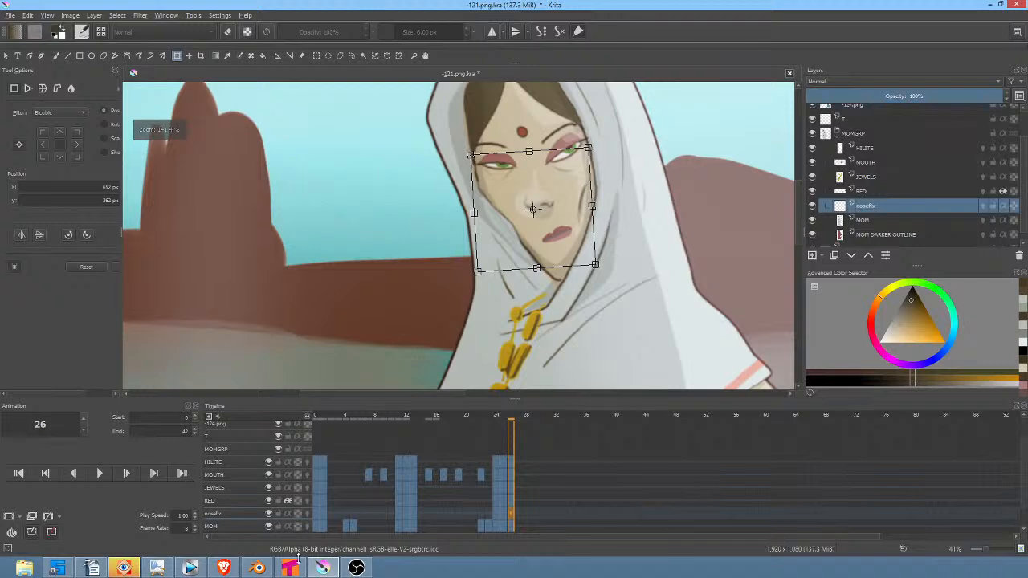
pyautogui.click(316, 513)
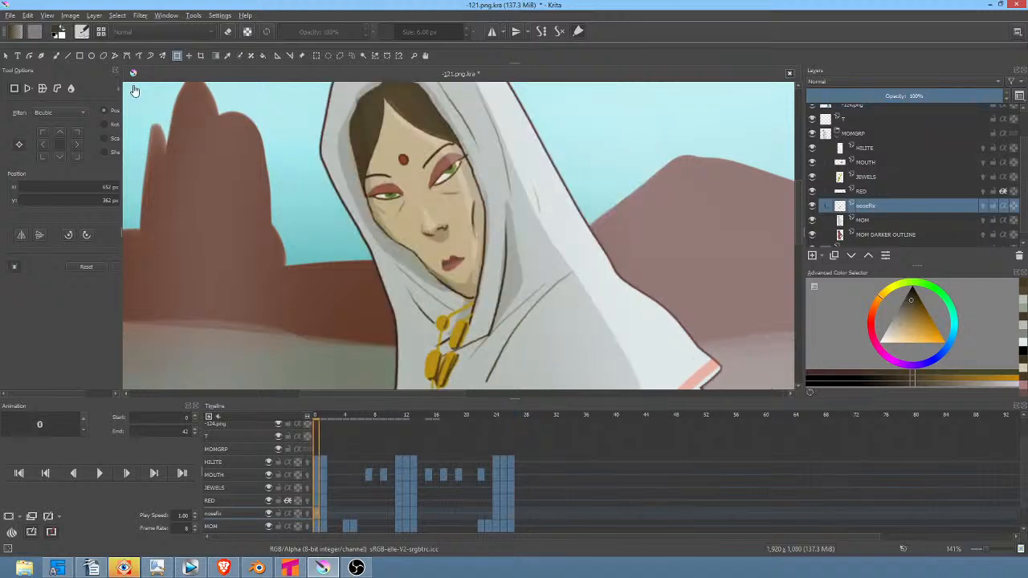
pyautogui.click(10, 15)
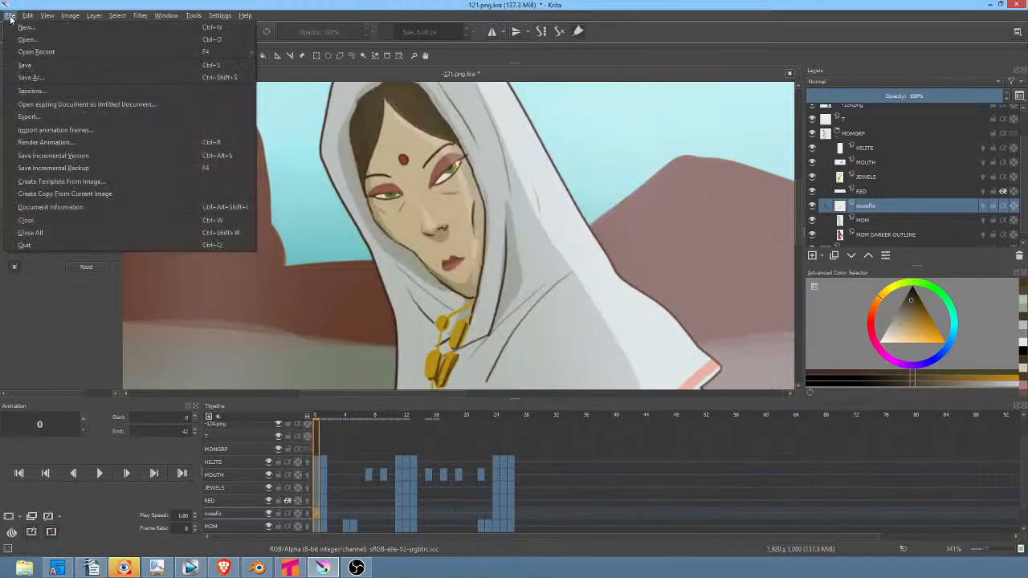
pyautogui.click(17, 64)
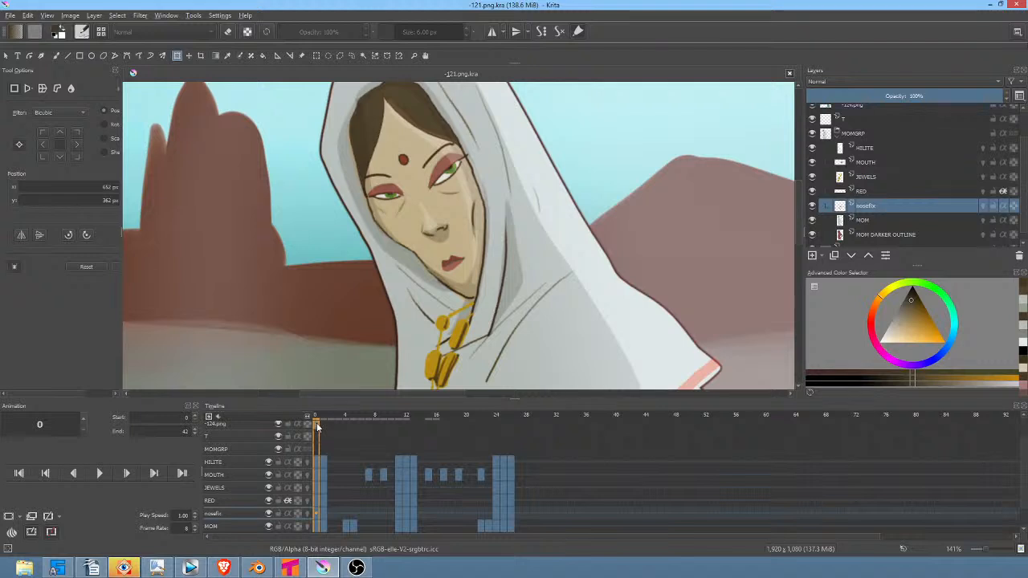
pyautogui.scroll(1, 317, 425)
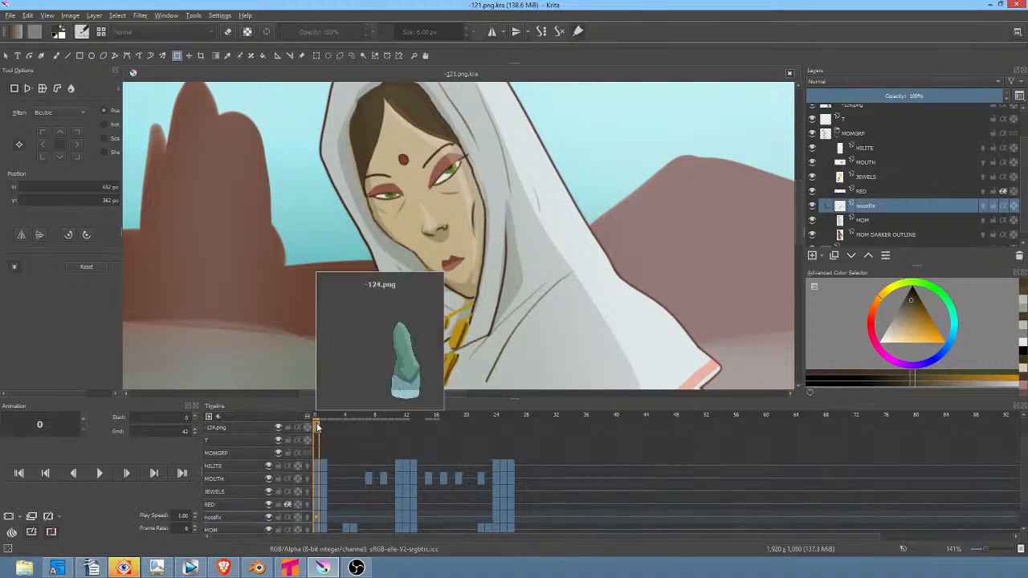
# Step: Play back the animation to check how the nosefix drawing follows the woman's face, and stop the playback
pyautogui.press('space')
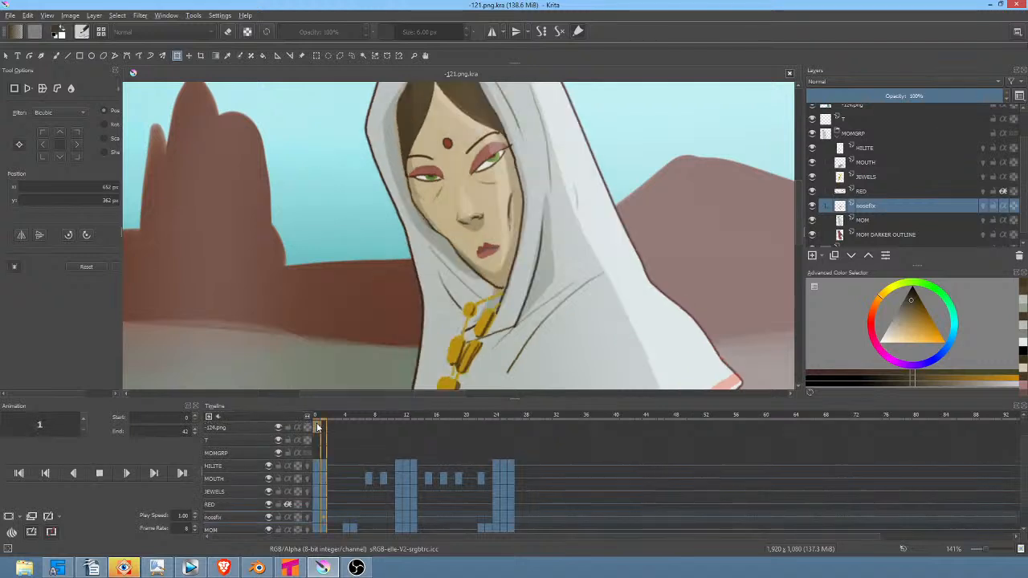
pyautogui.scroll(-2, 439, 331)
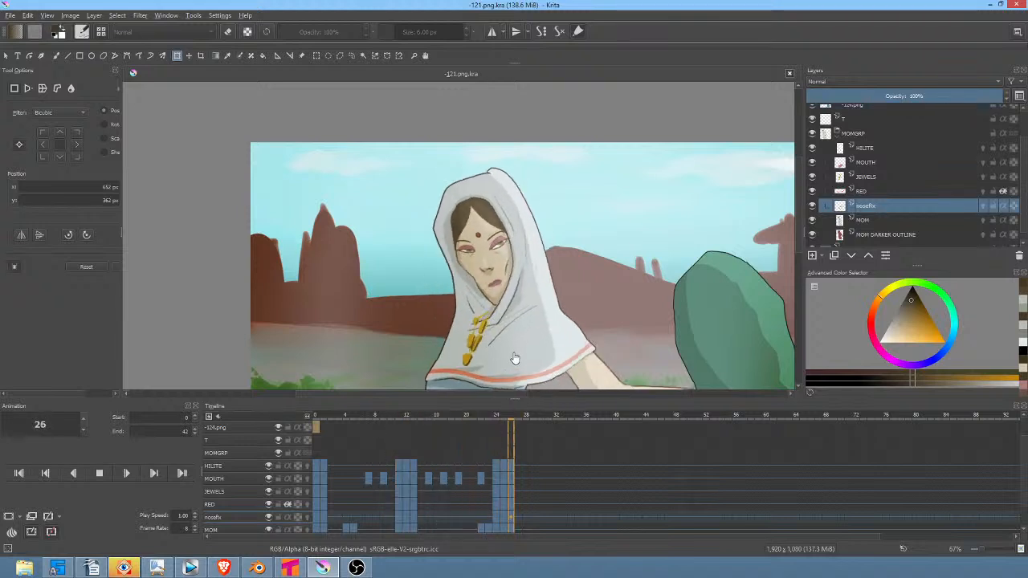
pyautogui.press('space')
# Step: Nudge the nosefix drawing at frame 25 slightly up and to the left on the woman's face
pyautogui.moveTo(495, 517)
pyautogui.mouseDown()
pyautogui.moveTo(514, 517)
pyautogui.moveTo(505, 520)
pyautogui.mouseUp()
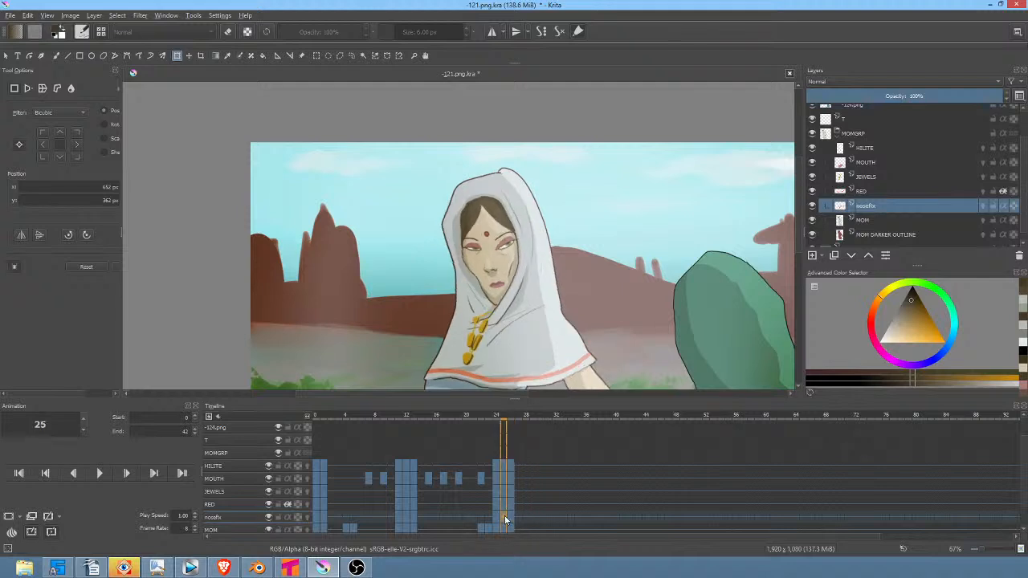
pyautogui.click(492, 275)
pyautogui.scroll(2, 491, 275)
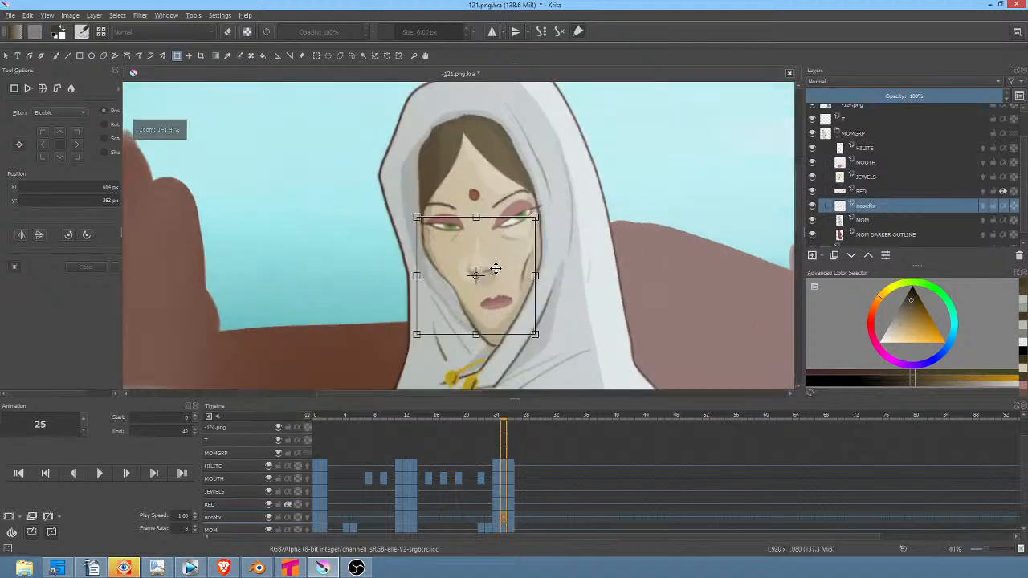
pyautogui.moveTo(492, 275); pyautogui.dragTo(490, 272)
# Step: Shift the nosefix drawing at frame 24 slightly up and left on the woman's face, to about X 671 px, Y 355 px
pyautogui.click(497, 518)
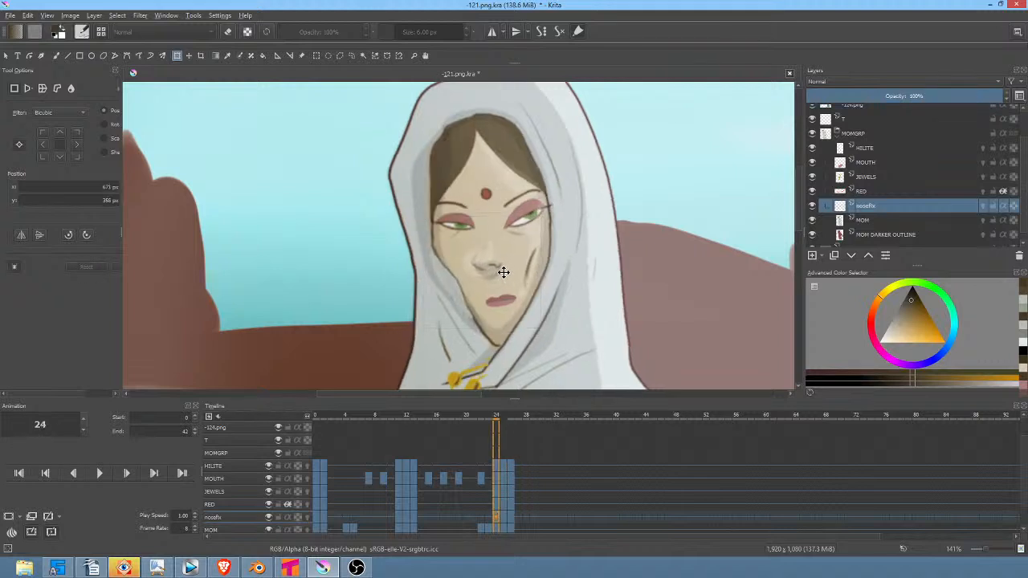
pyautogui.click(503, 271)
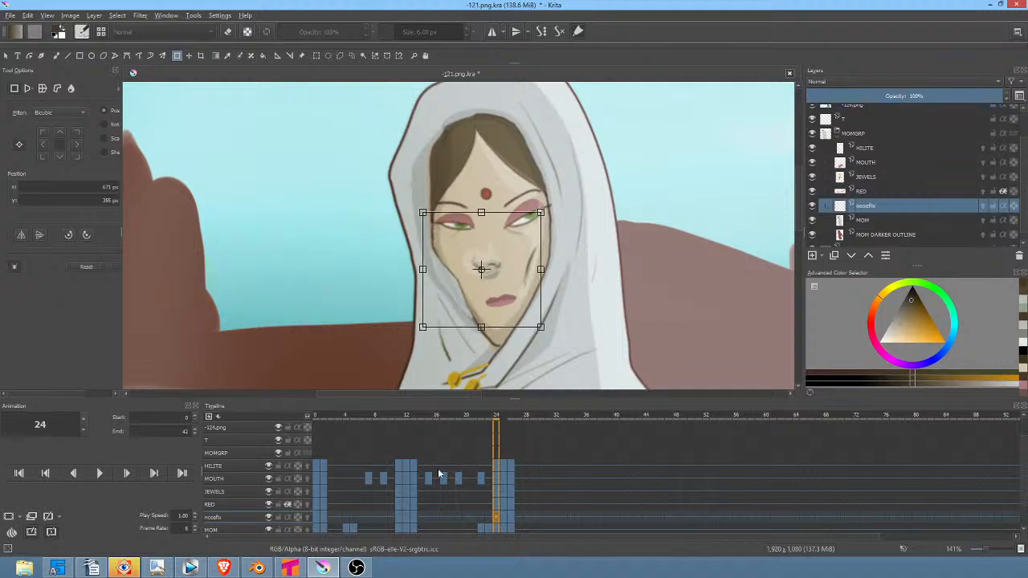
# Step: Go to the nosefix keyframe at frame 13
pyautogui.click(415, 517)
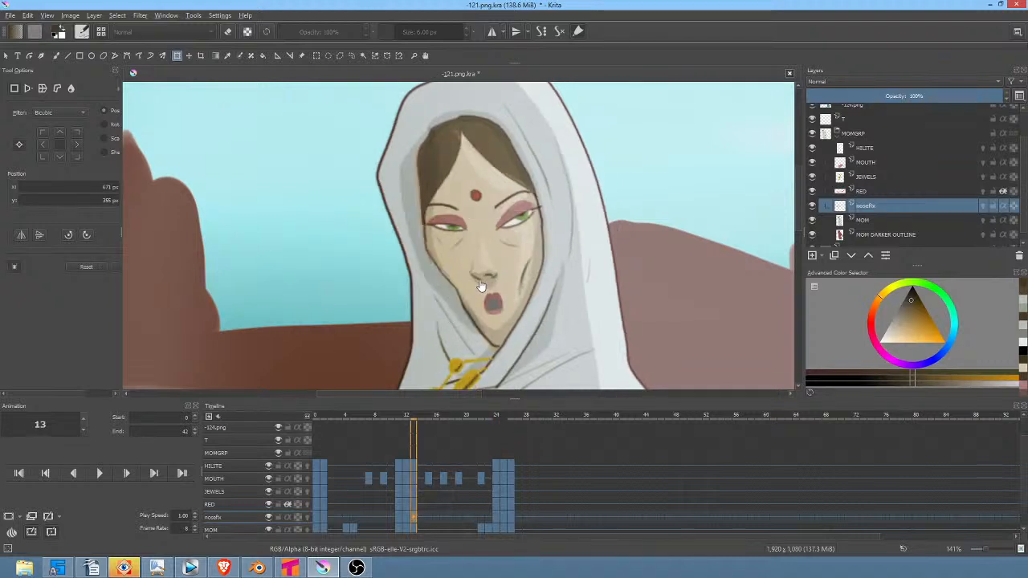
# Step: Nudge the nosefix drawing on frame 12 slightly up and to the left on the woman's face
pyautogui.click(401, 517)
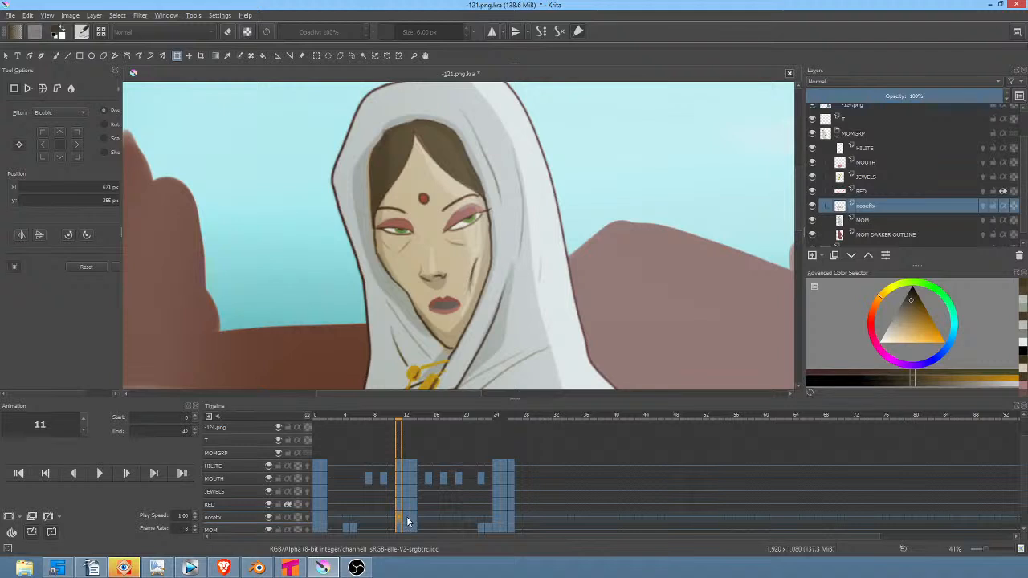
pyautogui.click(406, 518)
pyautogui.click(468, 277)
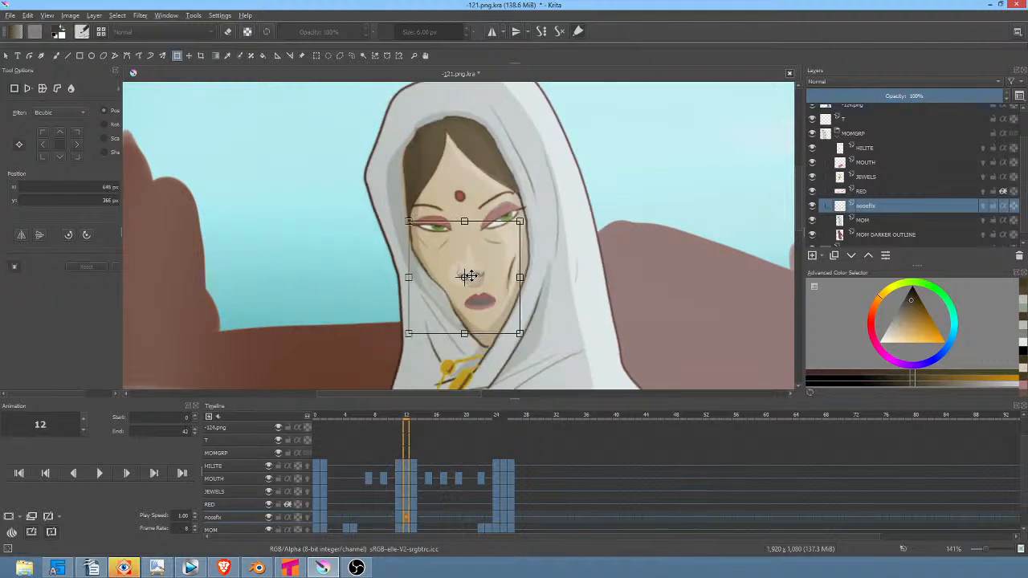
pyautogui.moveTo(468, 277); pyautogui.dragTo(466, 273)
# Step: Move the nosefix drawing on frame 13 slightly up and rotate it a little to fit the woman's face
pyautogui.click(416, 516)
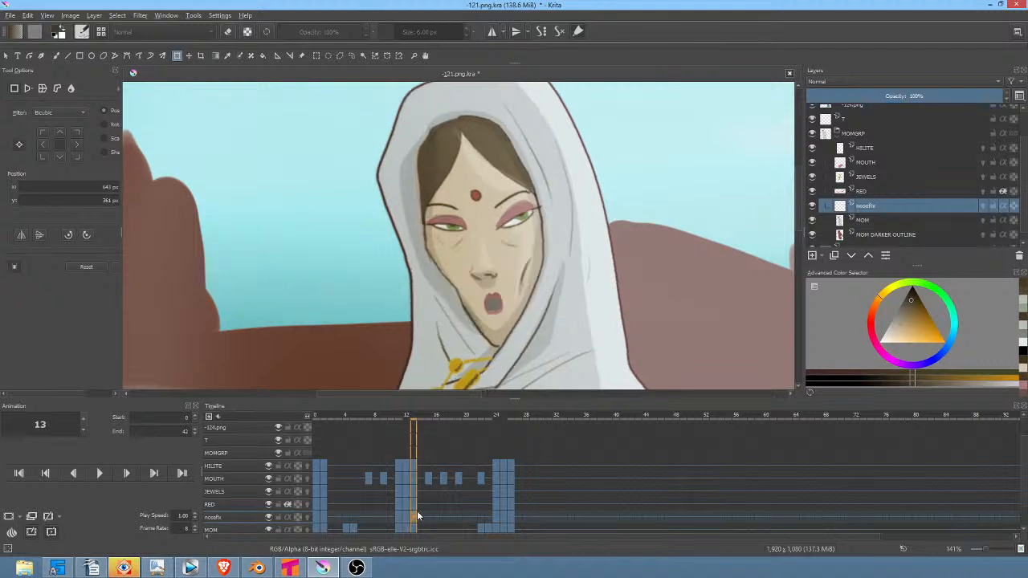
pyautogui.moveTo(492, 256); pyautogui.dragTo(493, 256)
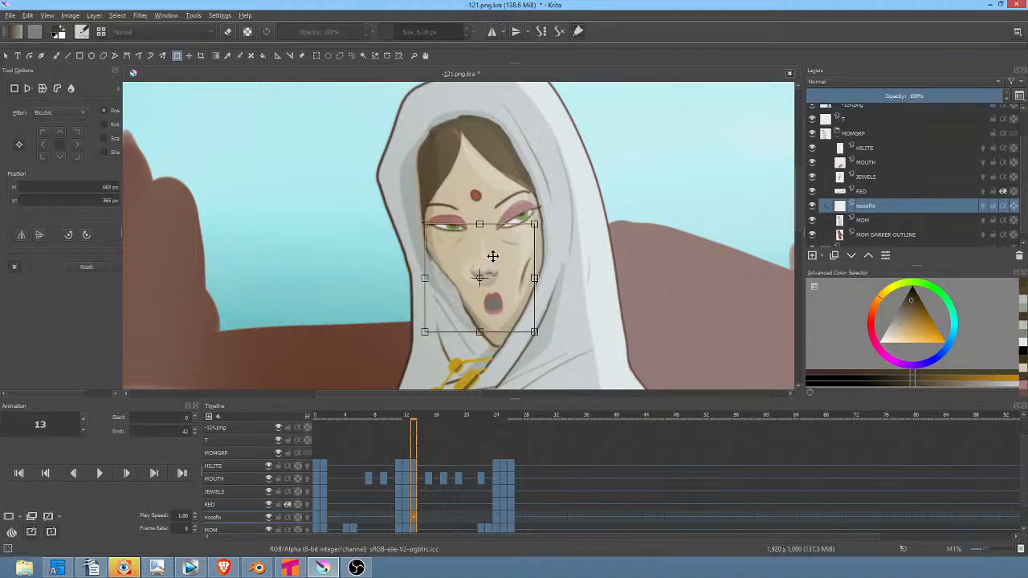
pyautogui.press('Return')
pyautogui.moveTo(549, 272); pyautogui.dragTo(492, 278)
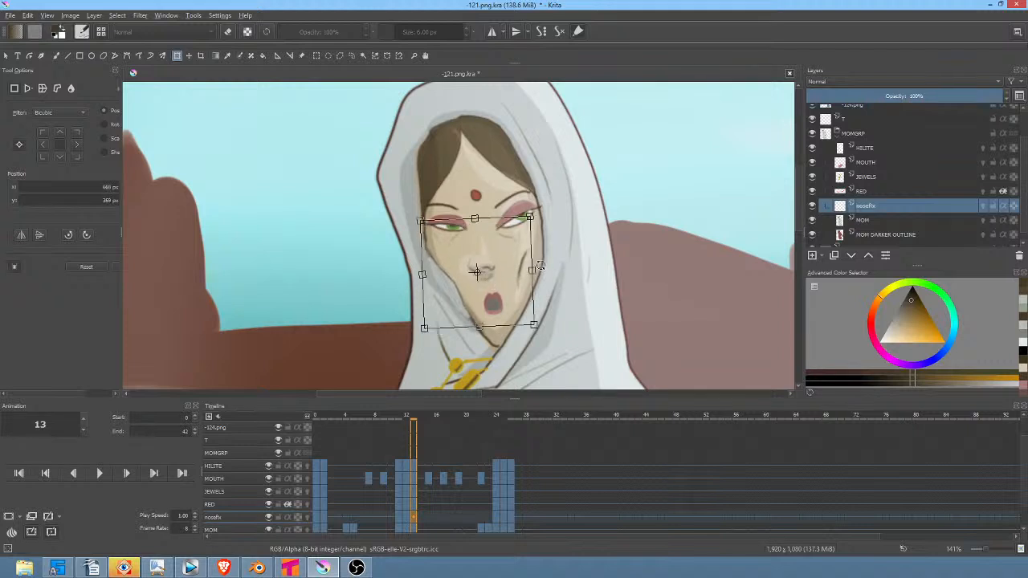
# Step: Step back and forth through the nosefix keyframes from frame 11 to frame 24 to compare the nose position
pyautogui.click(406, 519)
pyautogui.click(399, 519)
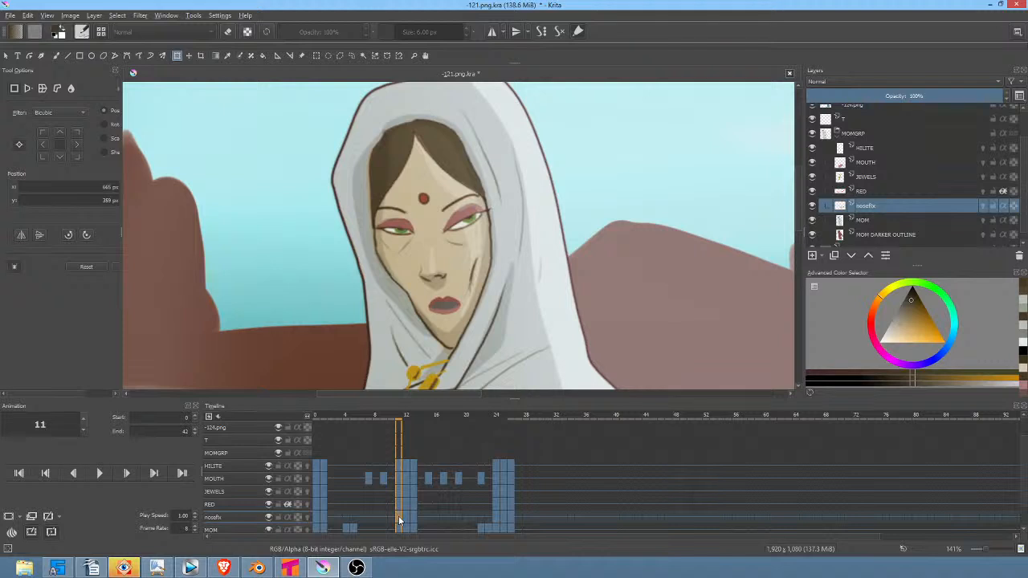
pyautogui.press('Right')
pyautogui.press('Right')
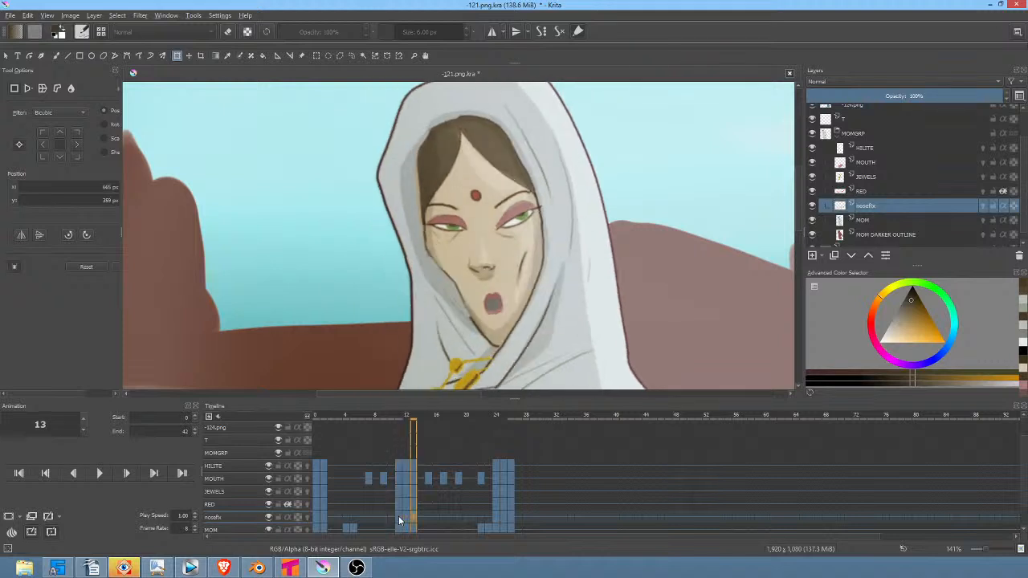
pyautogui.press('Left')
pyautogui.press('Left')
pyautogui.press('Right')
pyautogui.press('Right')
pyautogui.press('Right')
pyautogui.press('Right')
pyautogui.press('Right')
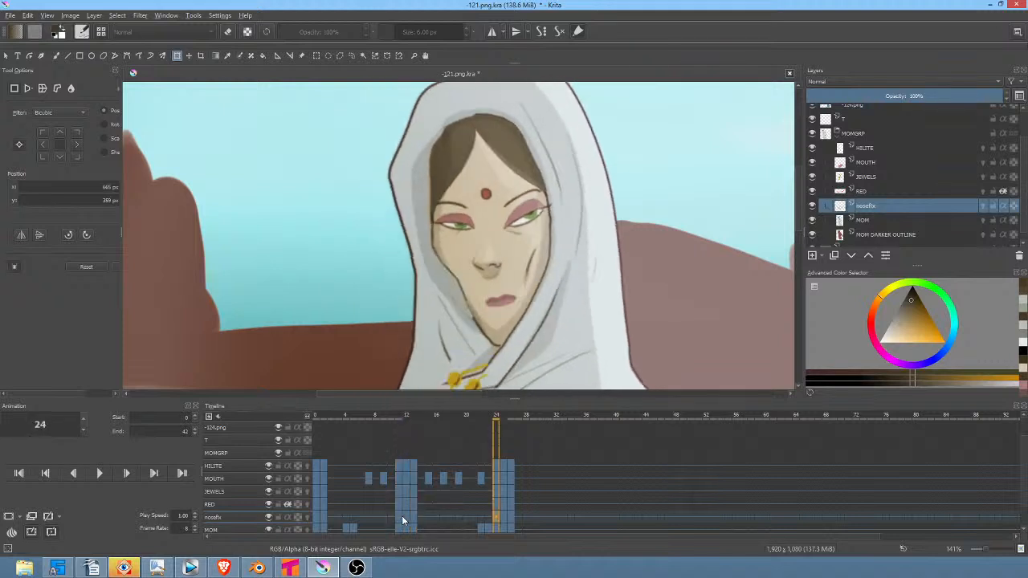
# Step: Nudge the nosefix drawing on frame 24 slightly and compare it with the preceding keyframe
pyautogui.press('Left')
pyautogui.press('Left')
pyautogui.press('Right')
pyautogui.press('Left')
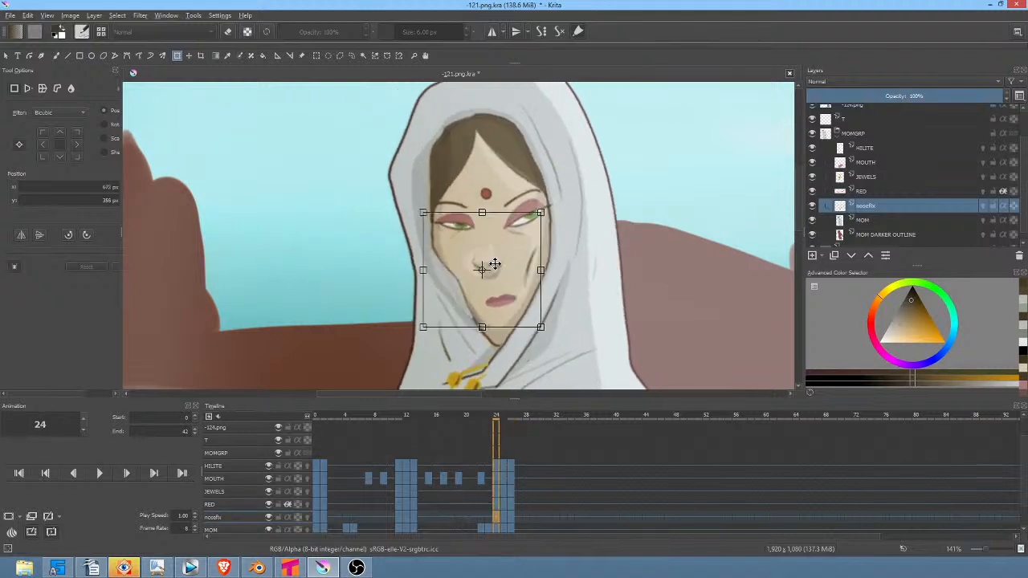
pyautogui.moveTo(492, 263); pyautogui.dragTo(494, 264)
pyautogui.press('Left')
pyautogui.press('Right')
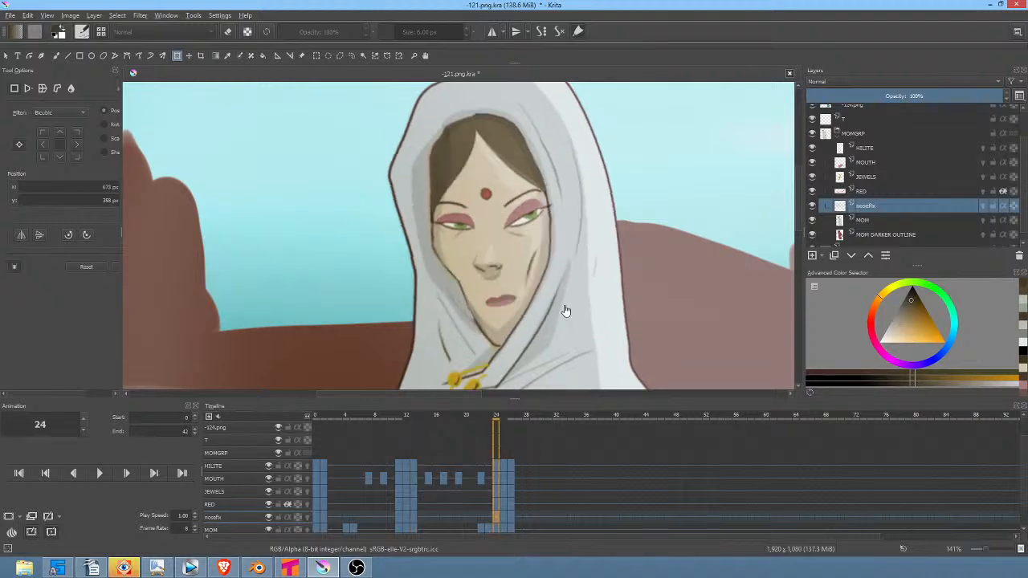
# Step: Examine the nose on the last keyframe, frame 26, and play the animation to check the nose movement in the whole scene
pyautogui.press('Right')
pyautogui.press('Right')
pyautogui.scroll(-2, 480, 295)
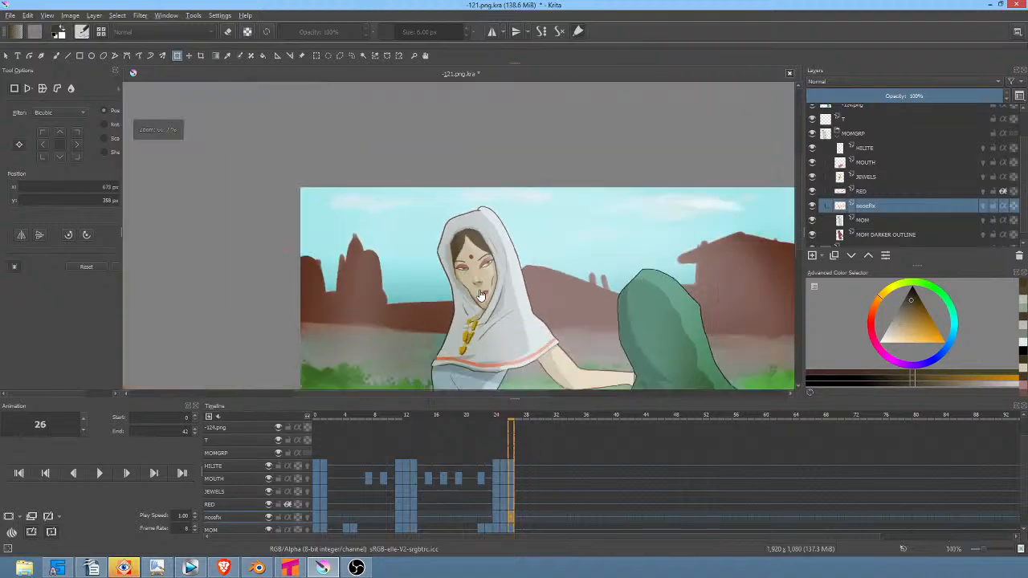
pyautogui.scroll(2, 533, 294)
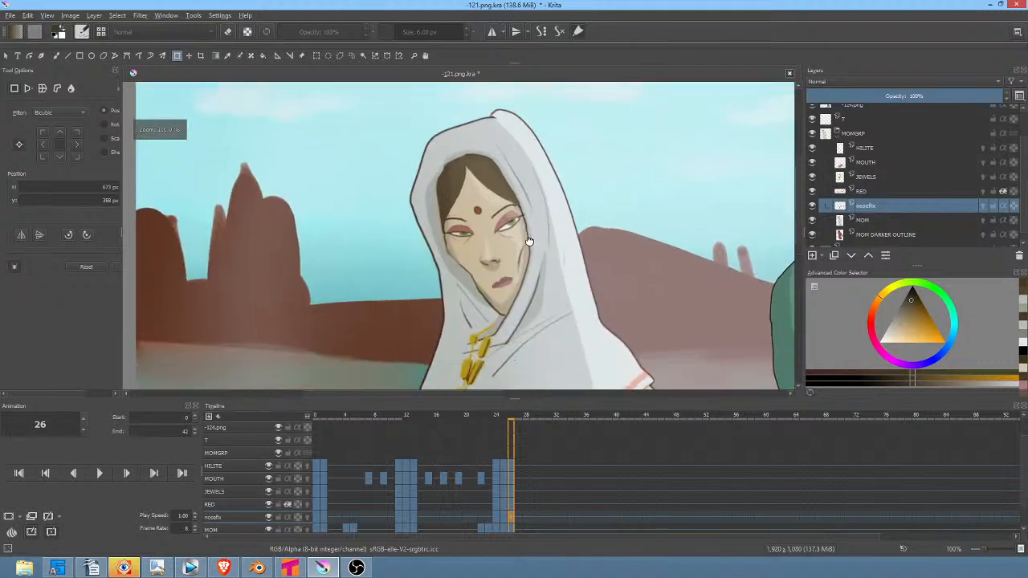
pyautogui.scroll(-1, 529, 241)
pyautogui.press('space')
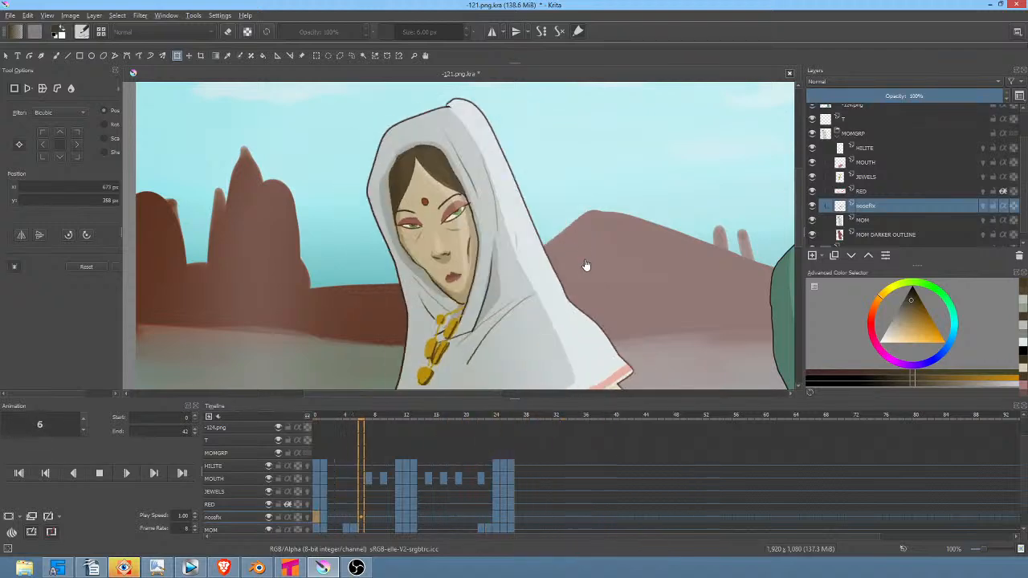
pyautogui.scroll(-1, 579, 265)
pyautogui.moveTo(576, 258); pyautogui.dragTo(548, 235)
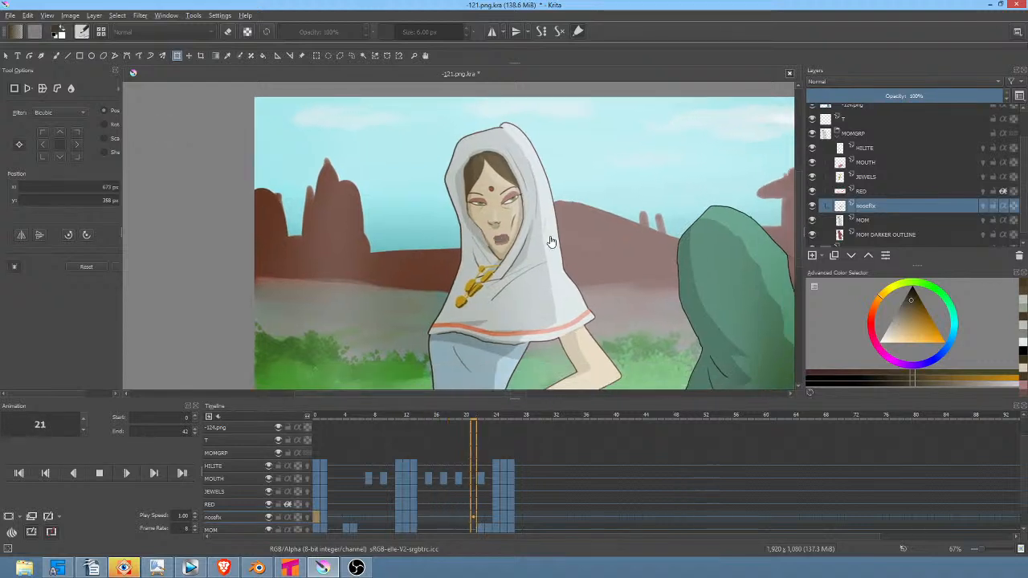
pyautogui.press('space')
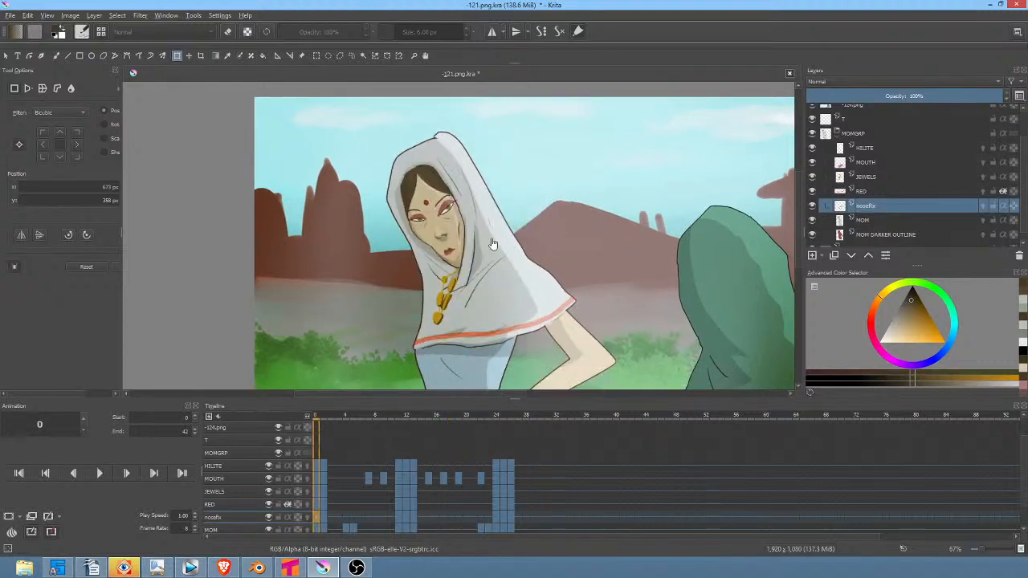
pyautogui.scroll(-1, 489, 263)
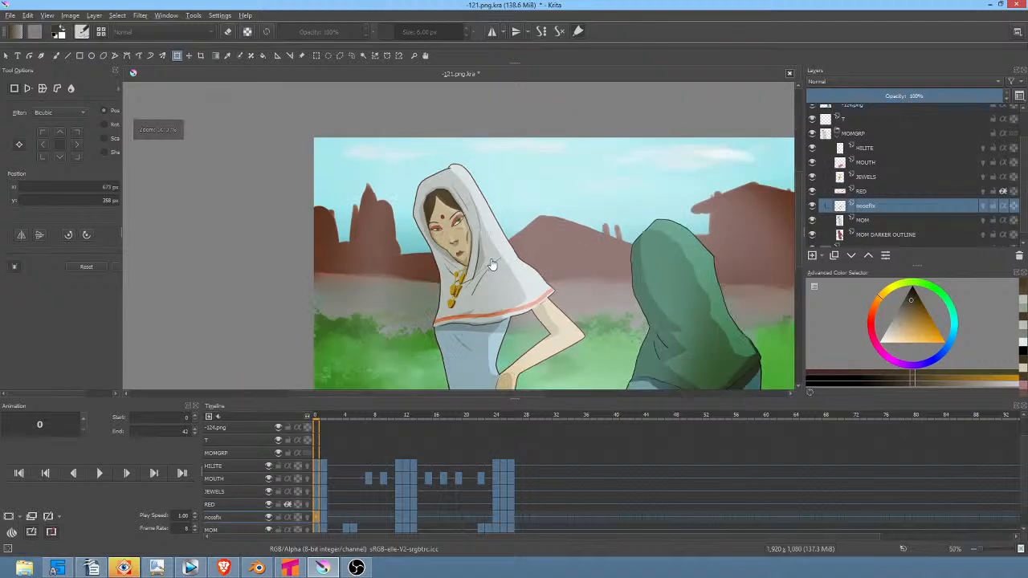
pyautogui.scroll(1, 863, 180)
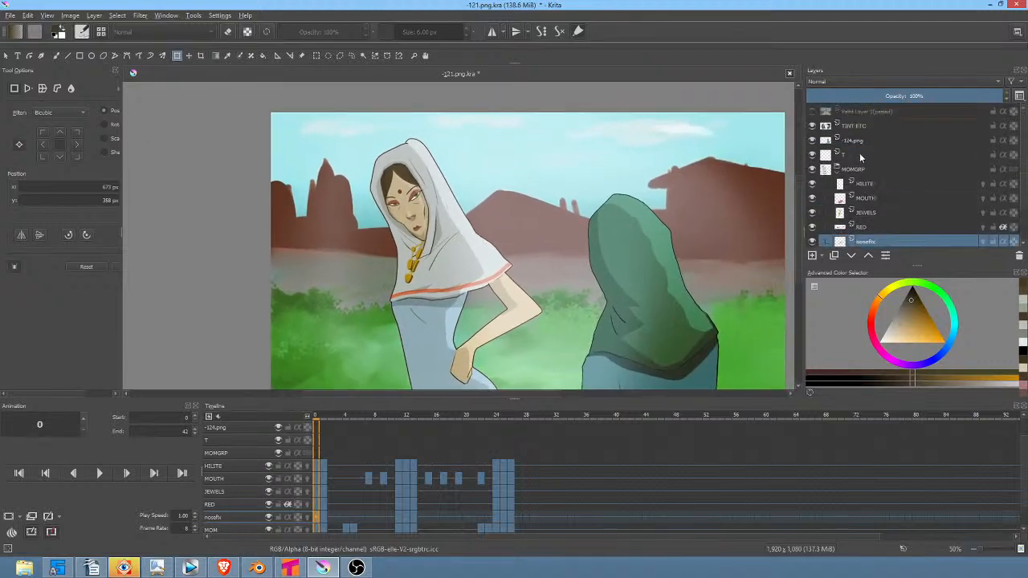
# Step: Toggle the visibility of the pasted paint layer and the TINT ETC layer to check their effect, and save the document
pyautogui.click(811, 113)
pyautogui.click(812, 113)
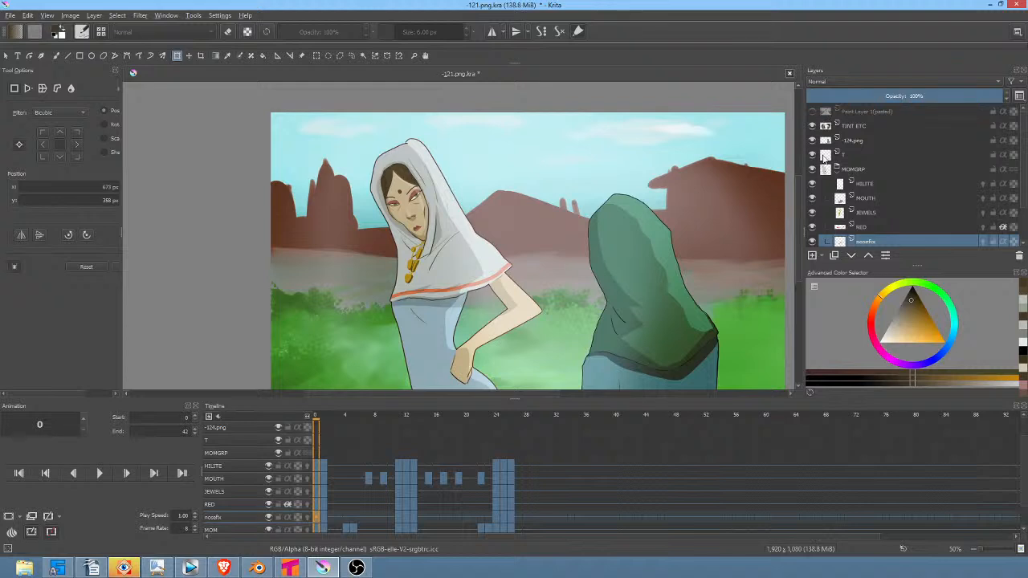
pyautogui.click(863, 126)
pyautogui.click(811, 126)
pyautogui.click(812, 126)
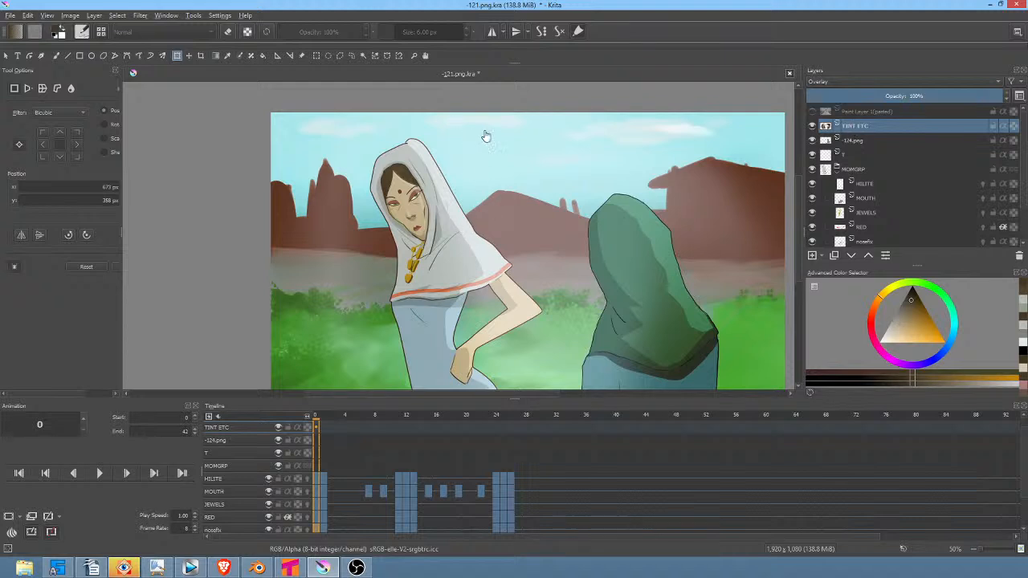
pyautogui.hotkey('ctrl', 's')
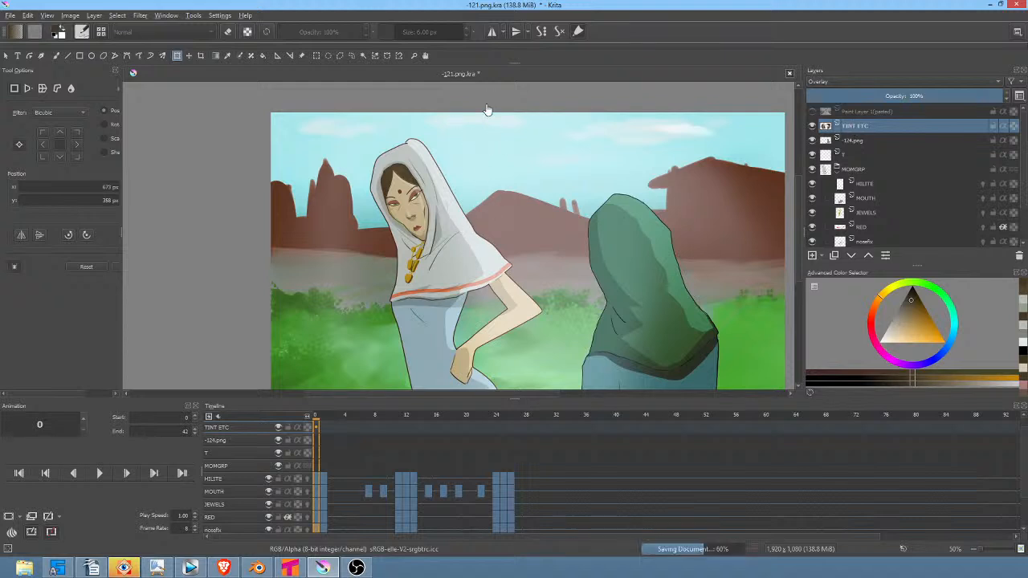
# Step: Render frames 0 to 42 as a PNG sequence into L:/ANIME/SL/scenes/171/RENDER with base name 171., and cancel the frame saving
pyautogui.hotkey('ctrl', 'shift', 'r')
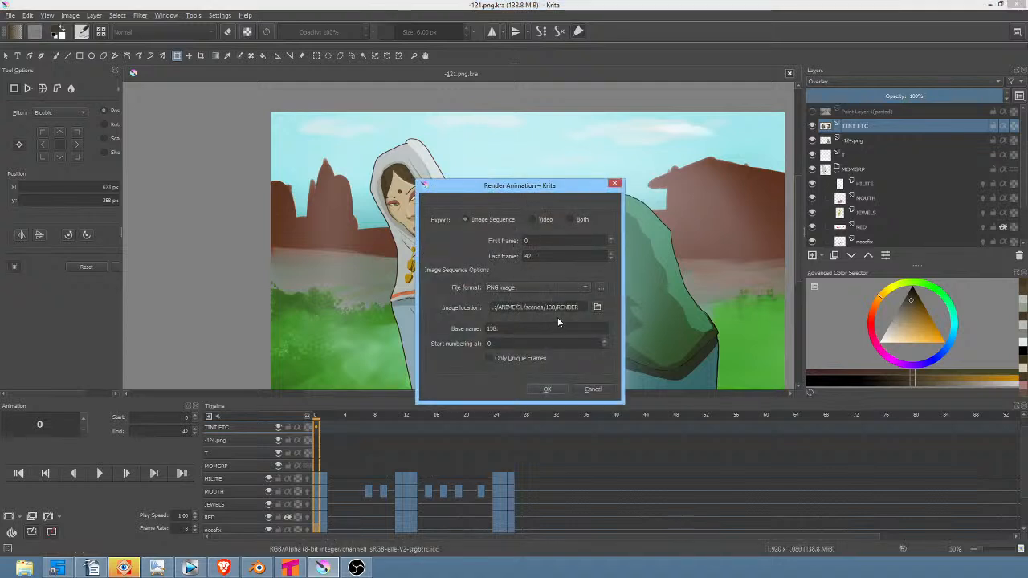
pyautogui.press('BackSpace')
pyautogui.press('BackSpace')
pyautogui.write('2')
pyautogui.click(495, 329)
pyautogui.write('.')
pyautogui.click(551, 391)
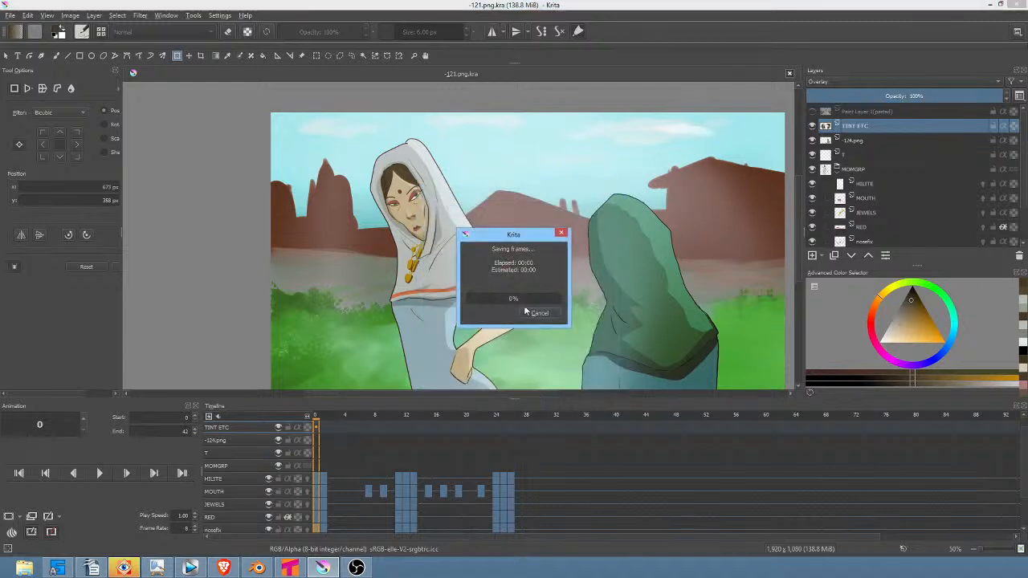
pyautogui.click(537, 314)
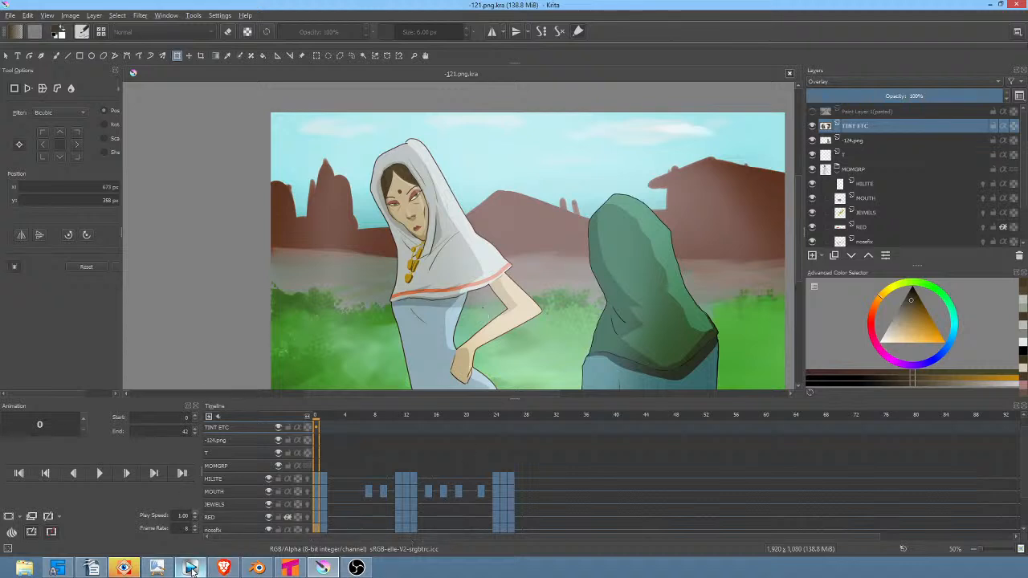
# Step: Switch to FastStone Image Viewer and examine the rendered frames in the RENDER folder of scene 171
pyautogui.moveTo(125, 569)
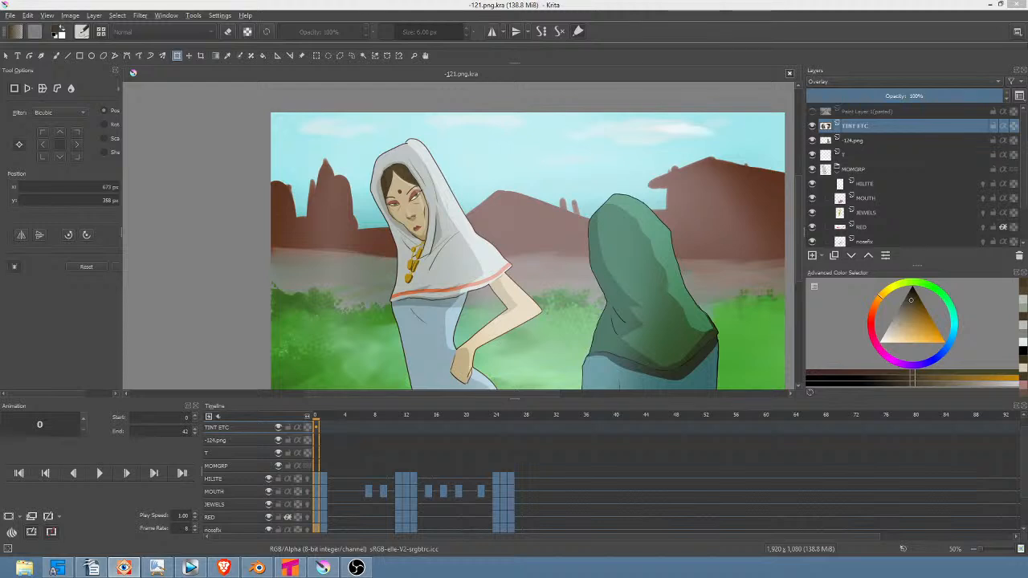
pyautogui.moveTo(424, 0); pyautogui.dragTo(448, 98)
pyautogui.doubleClick(449, 97)
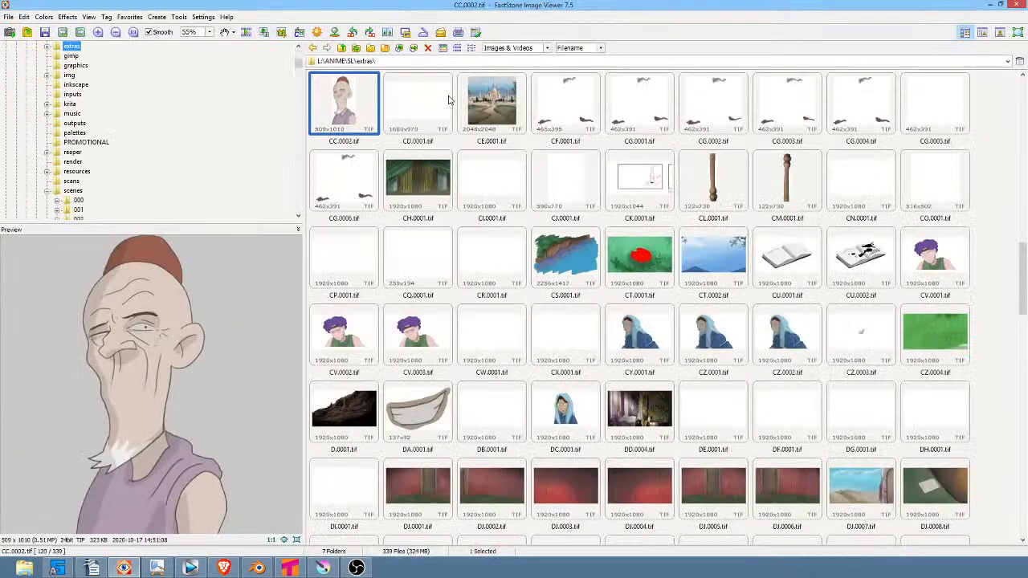
pyautogui.moveTo(301, 68); pyautogui.dragTo(298, 104)
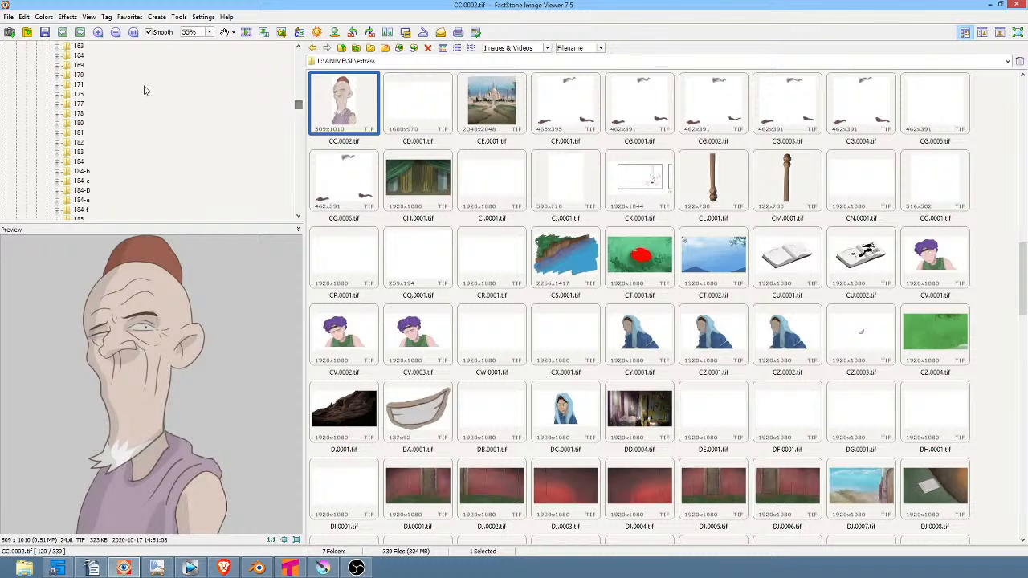
pyautogui.click(78, 86)
pyautogui.click(93, 94)
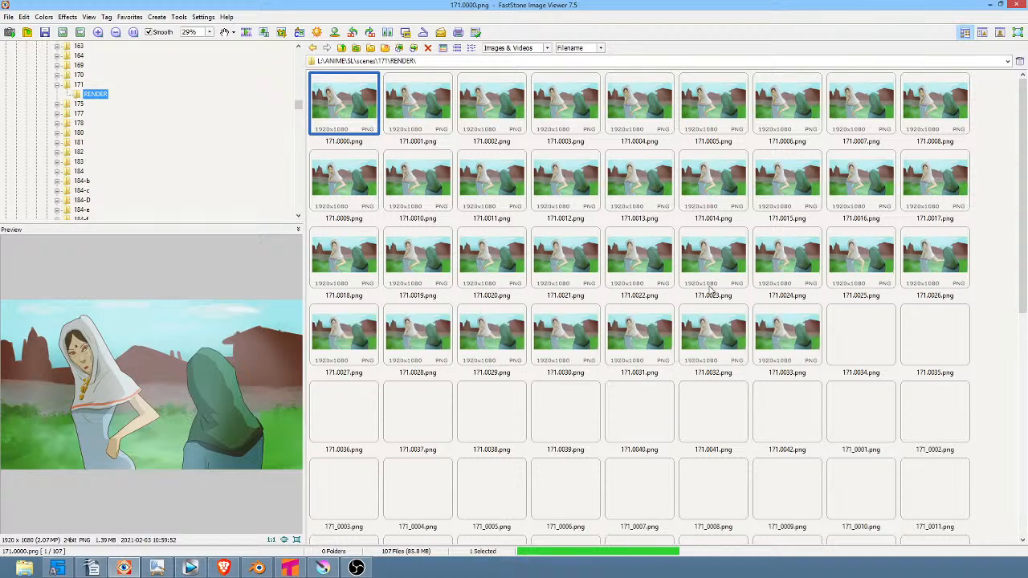
pyautogui.scroll(-3, 709, 293)
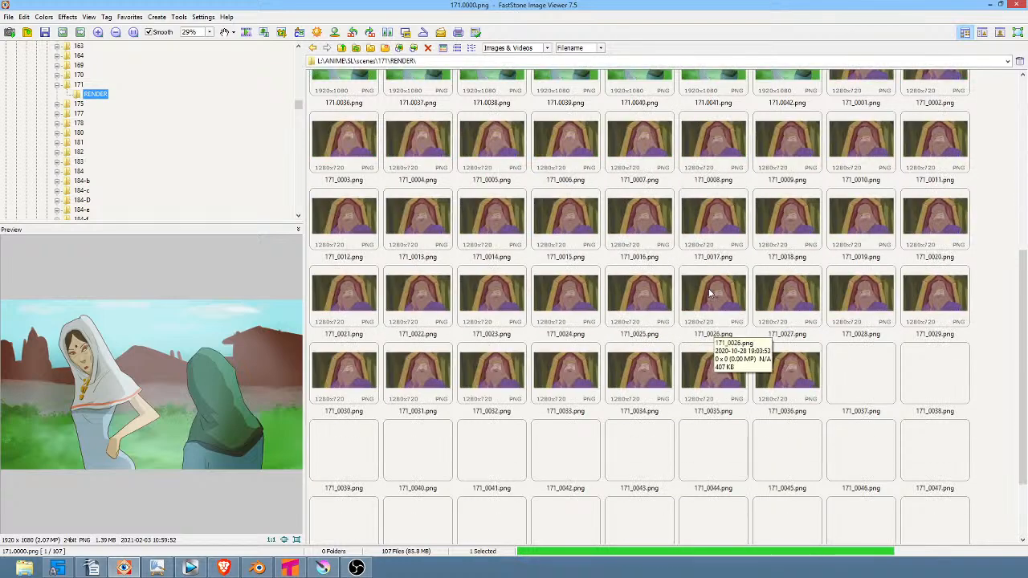
pyautogui.scroll(1, 746, 260)
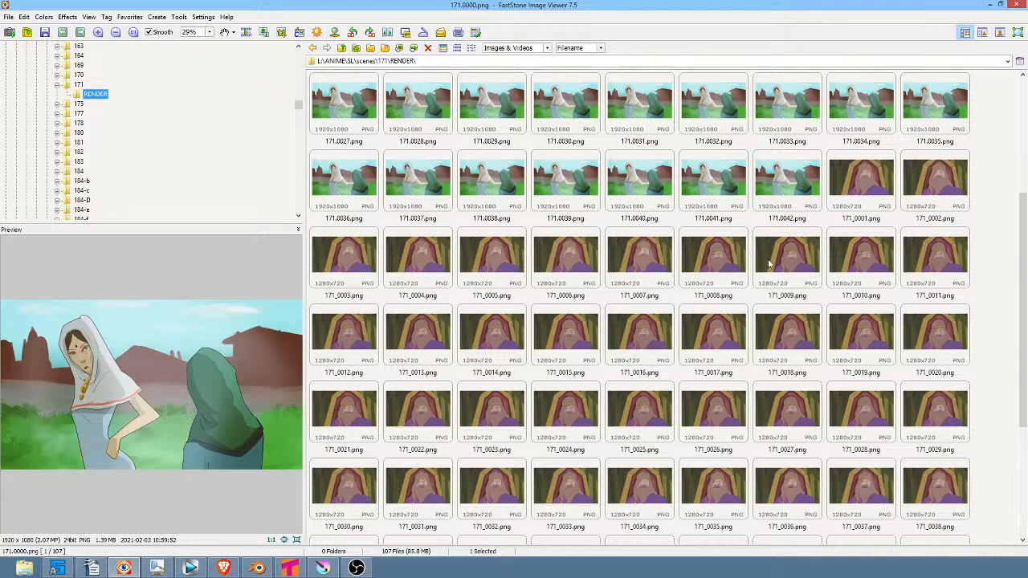
# Step: Delete the mistakenly rendered images 171.0000.png to 171.0042.png, keeping the older 171_ sequence
pyautogui.click(791, 181)
pyautogui.scroll(2, 790, 181)
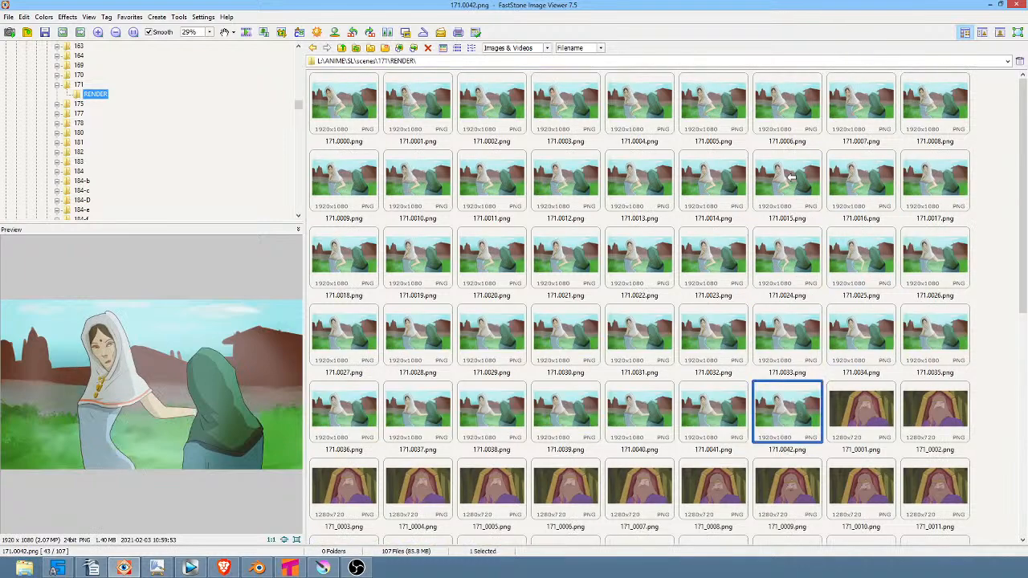
pyautogui.keyDown('shift'); pyautogui.click(337, 103); pyautogui.keyUp('shift')
pyautogui.press('Delete')
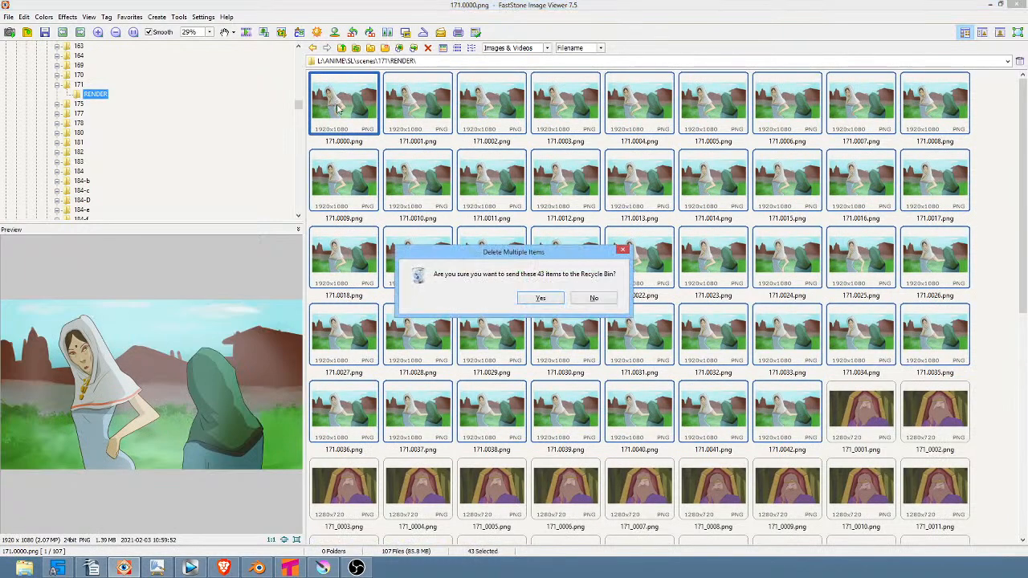
pyautogui.click(541, 298)
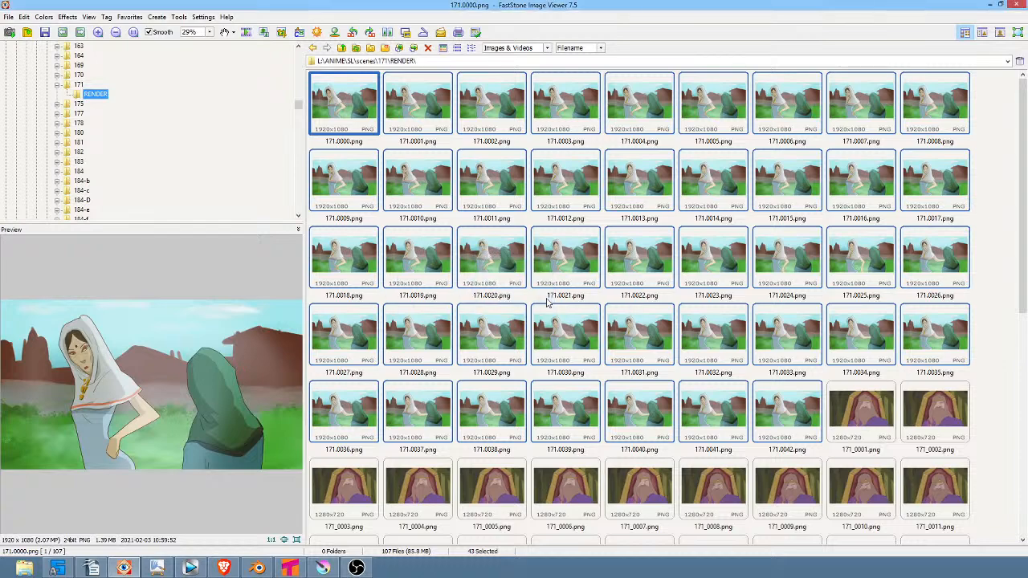
# Step: Switch to Krita and bring up the animation render settings for a PNG image sequence of frames 0 to 42
pyautogui.click(322, 568)
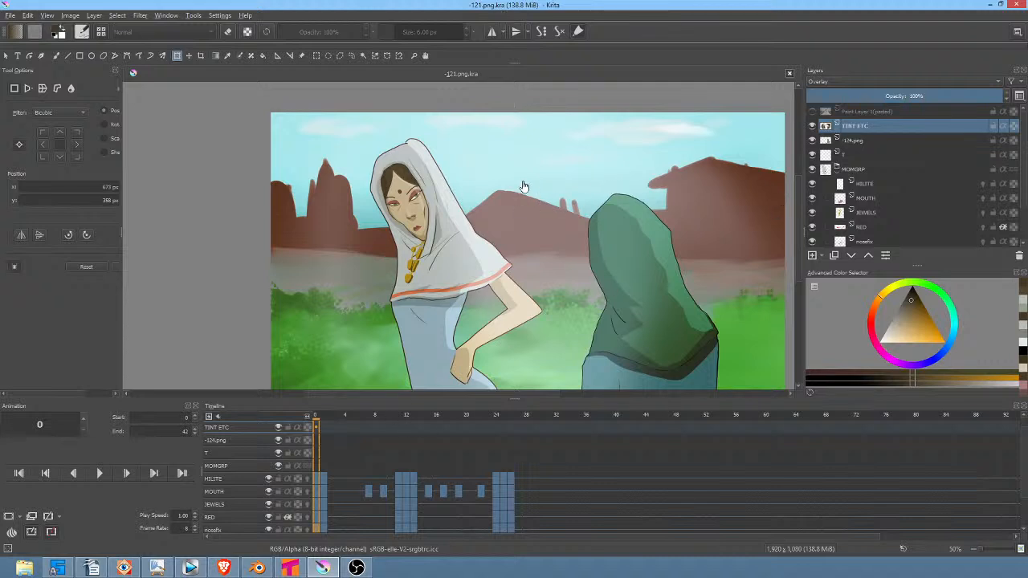
pyautogui.hotkey('ctrl', 'shift', 'r')
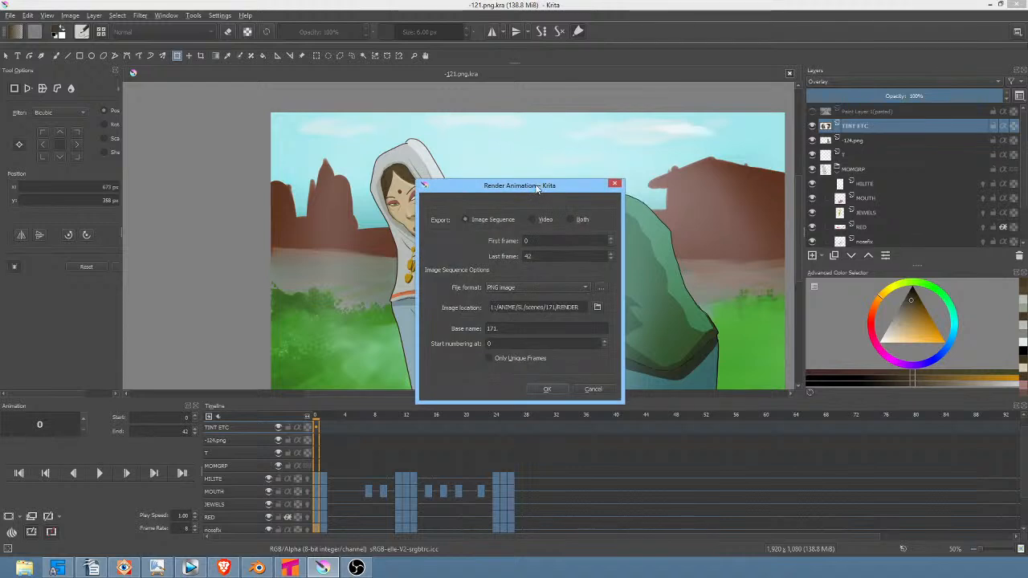
pyautogui.moveTo(537, 187); pyautogui.dragTo(562, 0)
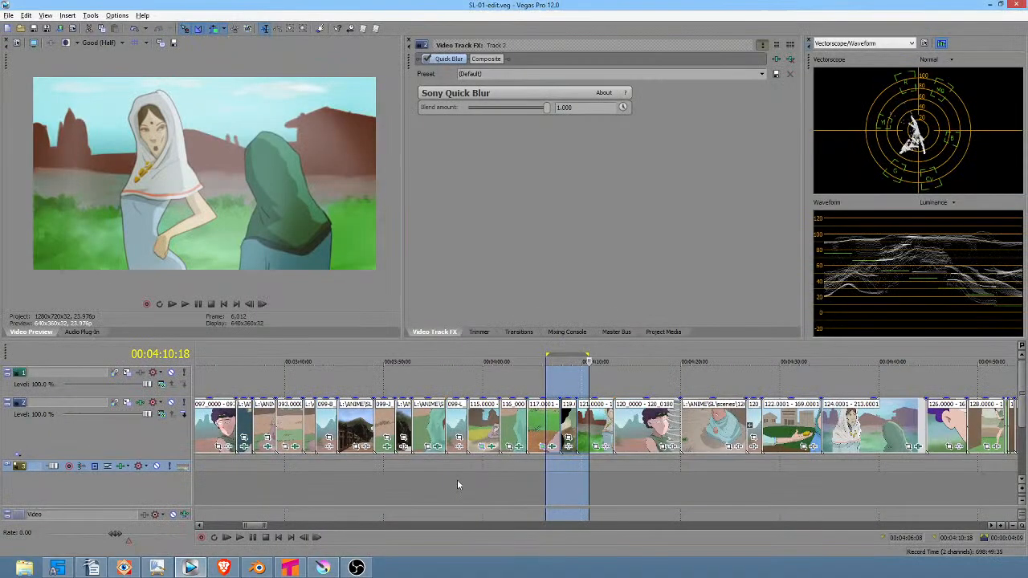
# Step: In Vegas Pro, play the woman's 121.0000 shot and scrub through the following clips up to 130.0000 - 160.0000 to examine their colors
pyautogui.click(568, 476)
pyautogui.press('space')
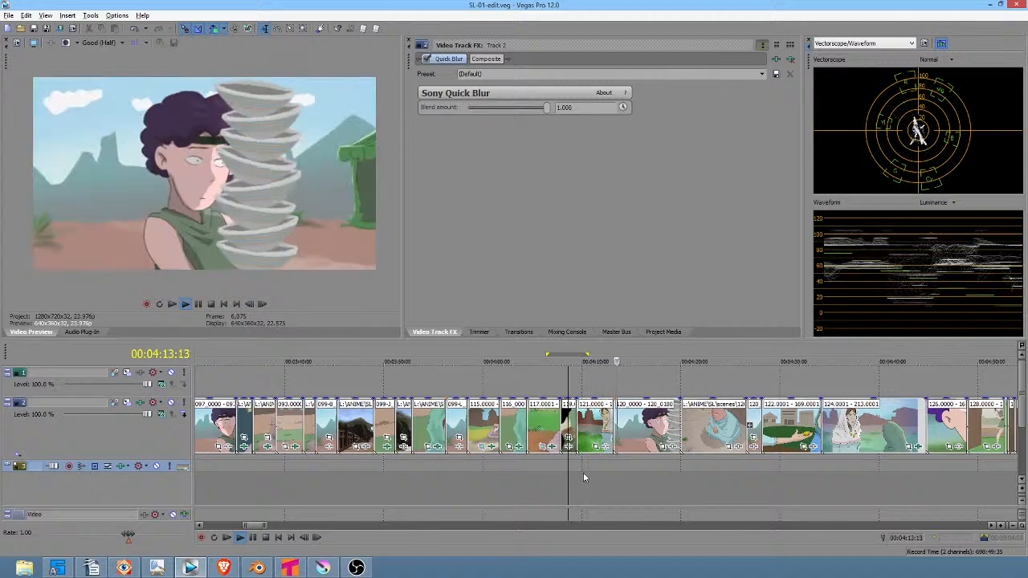
pyautogui.click(585, 476)
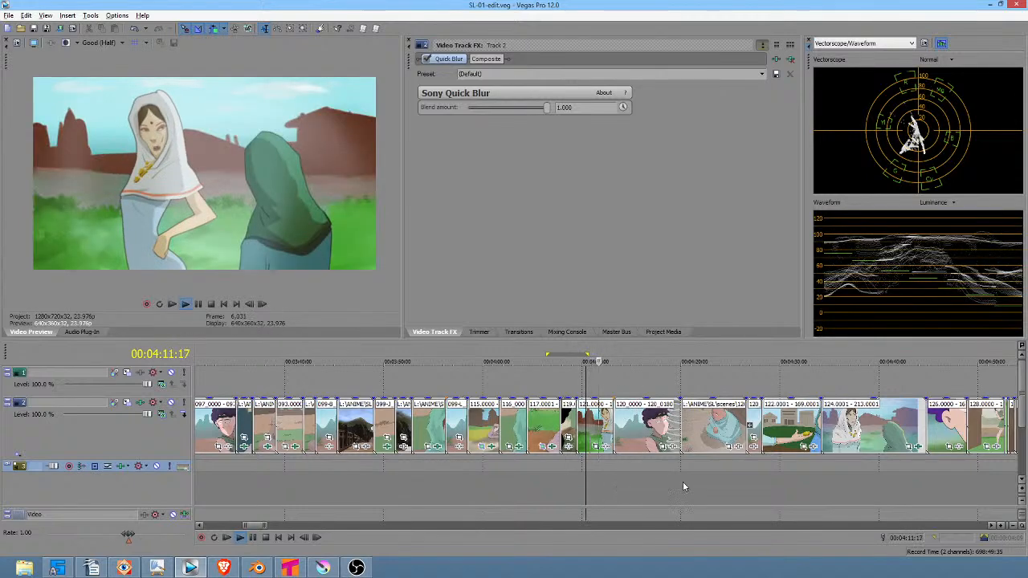
pyautogui.press('space')
pyautogui.moveTo(813, 472); pyautogui.dragTo(840, 475)
pyautogui.moveTo(589, 486); pyautogui.dragTo(889, 481)
pyautogui.hscroll(5, 786, 492)
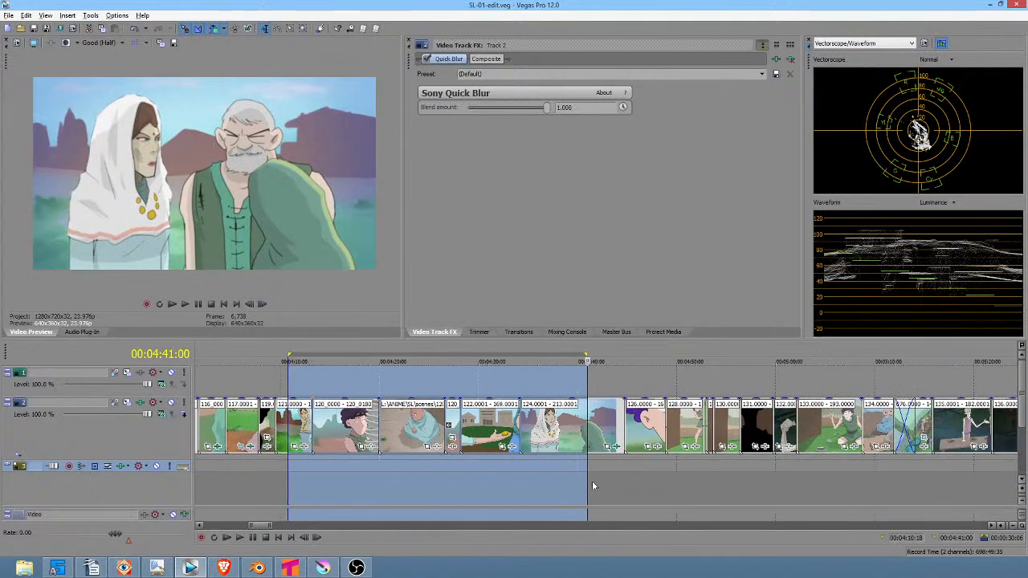
pyautogui.moveTo(572, 480); pyautogui.dragTo(730, 475)
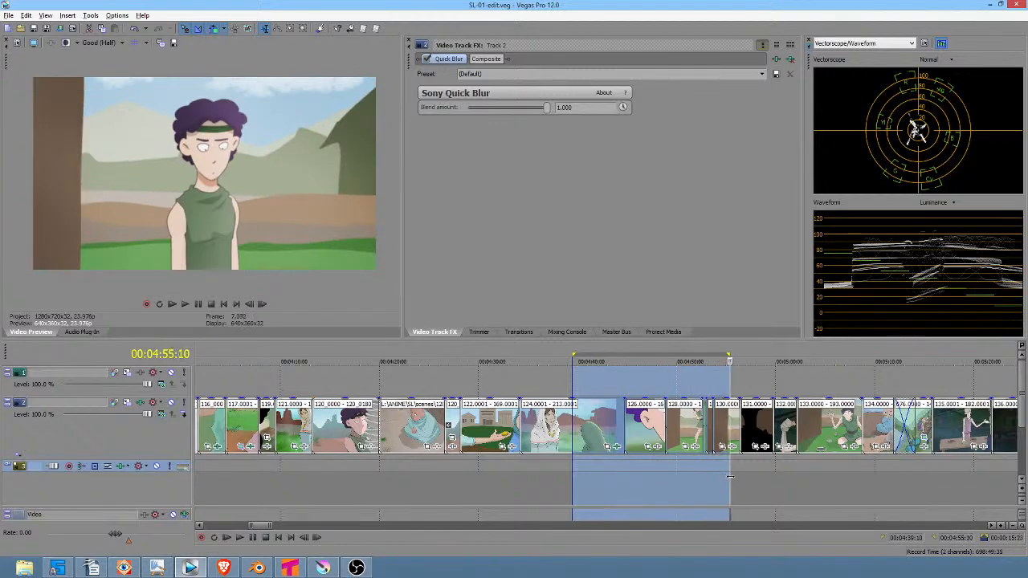
pyautogui.click(730, 475)
pyautogui.scroll(5, 729, 475)
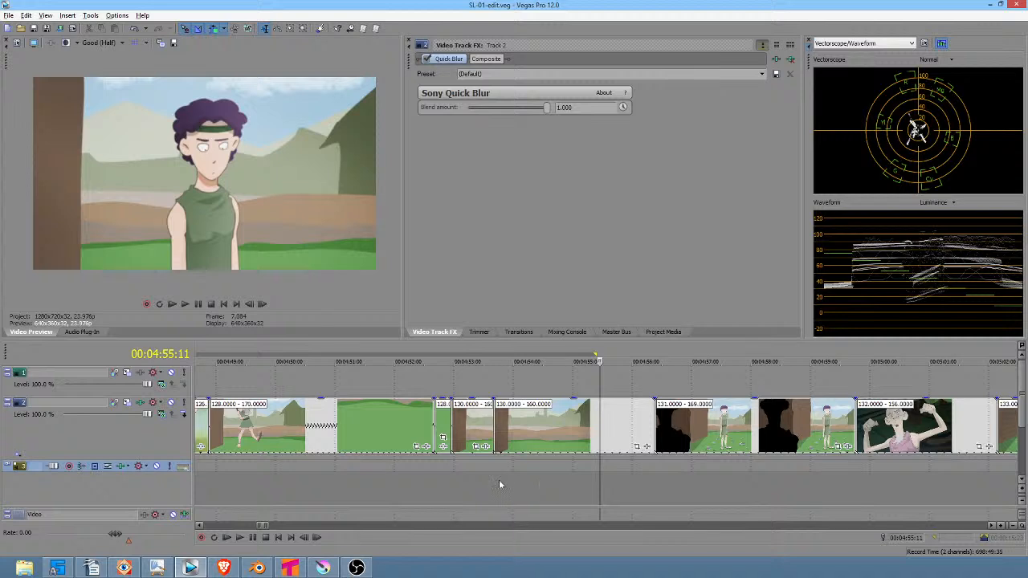
# Step: Add the Sony Color Corrector (Secondary) effect to the longer 130.0000 - 160.0000 clip and show its custom controls
pyautogui.click(422, 487)
pyautogui.moveTo(425, 487); pyautogui.dragTo(629, 473)
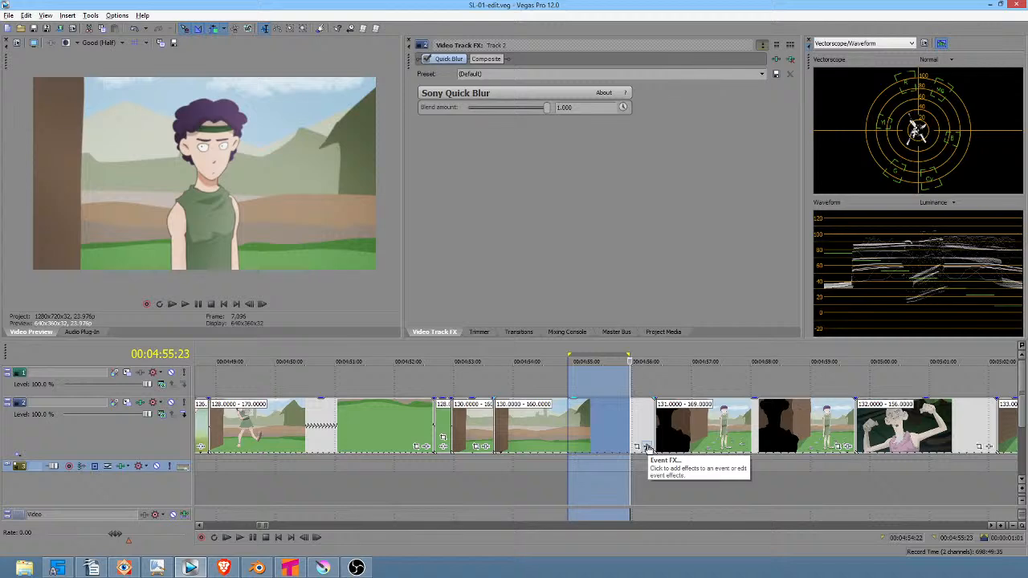
pyautogui.click(647, 447)
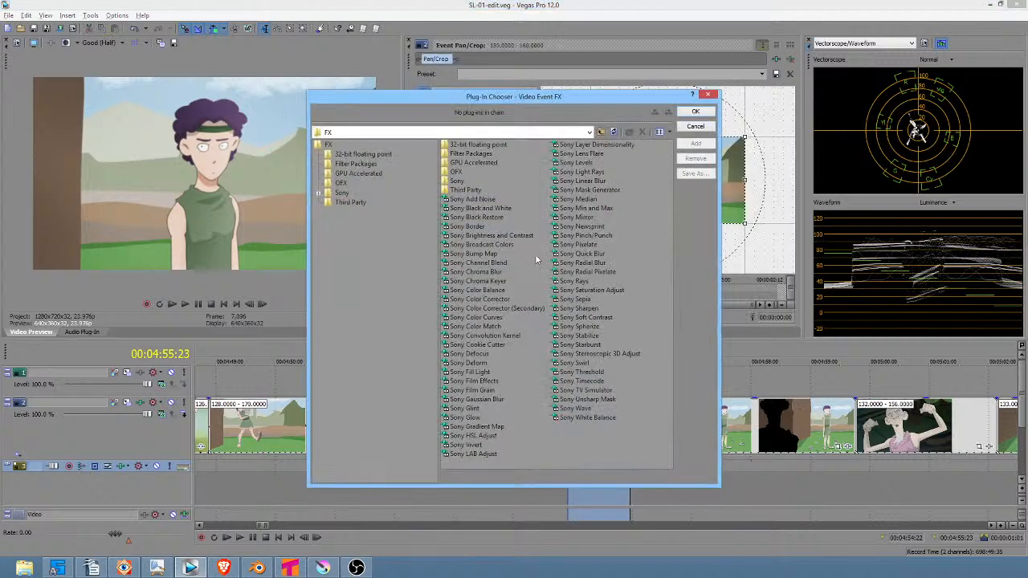
pyautogui.doubleClick(527, 312)
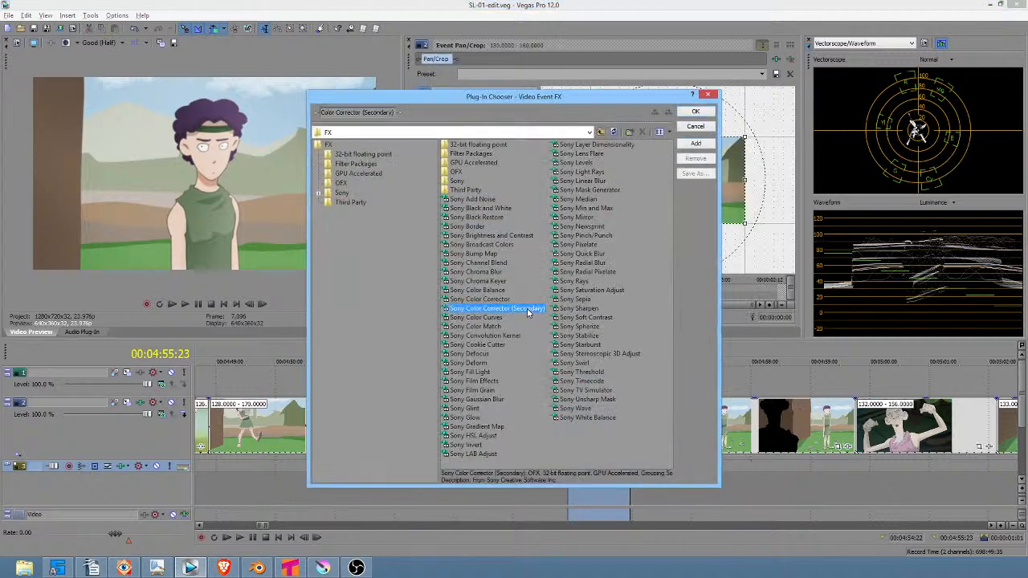
pyautogui.click(696, 112)
pyautogui.click(486, 91)
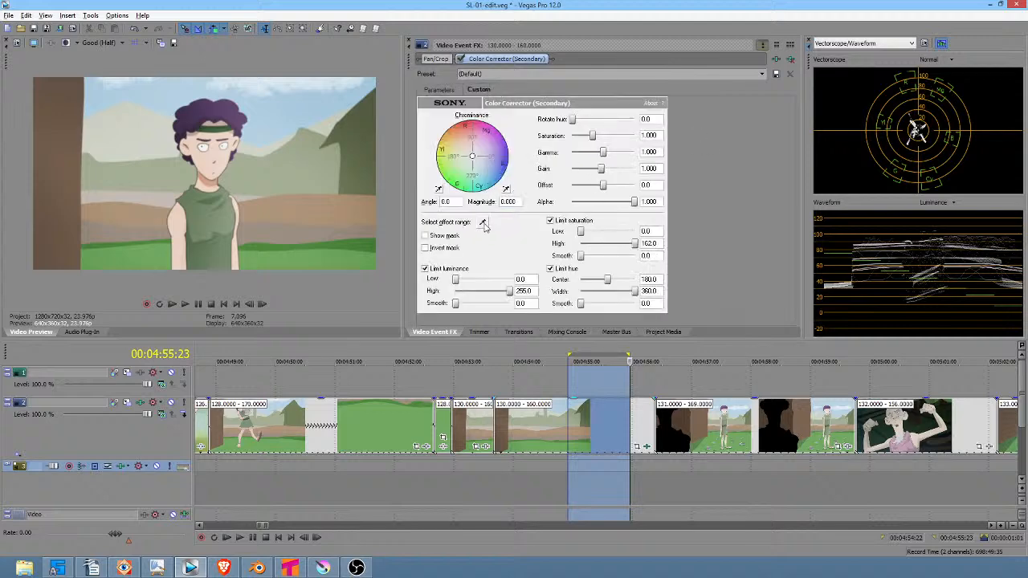
# Step: Limit the effect range to the boy's face color, checking the mask, with saturation smoothing 147.5 and luminance smoothing 53.0
pyautogui.click(482, 223)
pyautogui.click(206, 154)
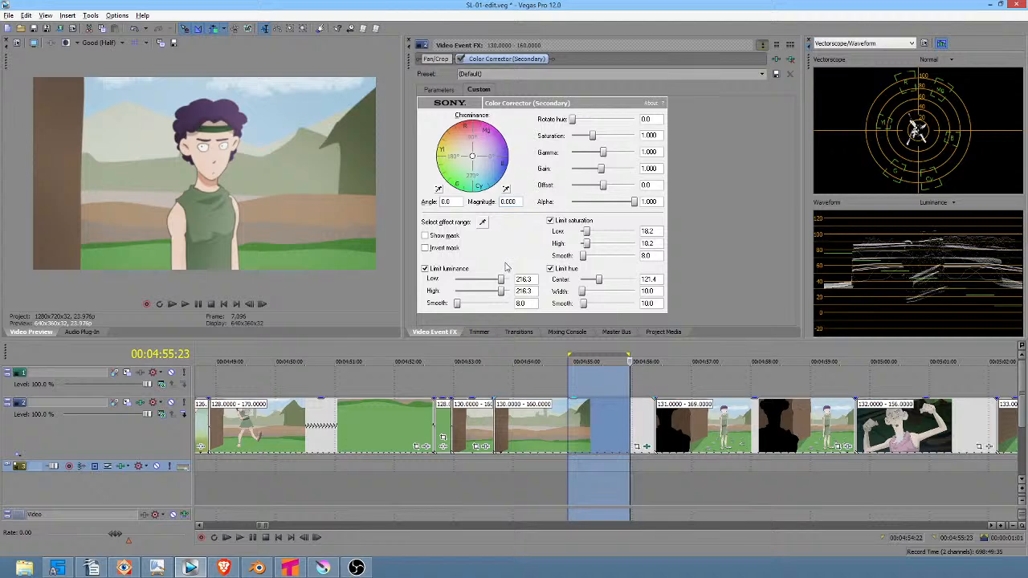
pyautogui.click(444, 248)
pyautogui.click(438, 248)
pyautogui.click(445, 235)
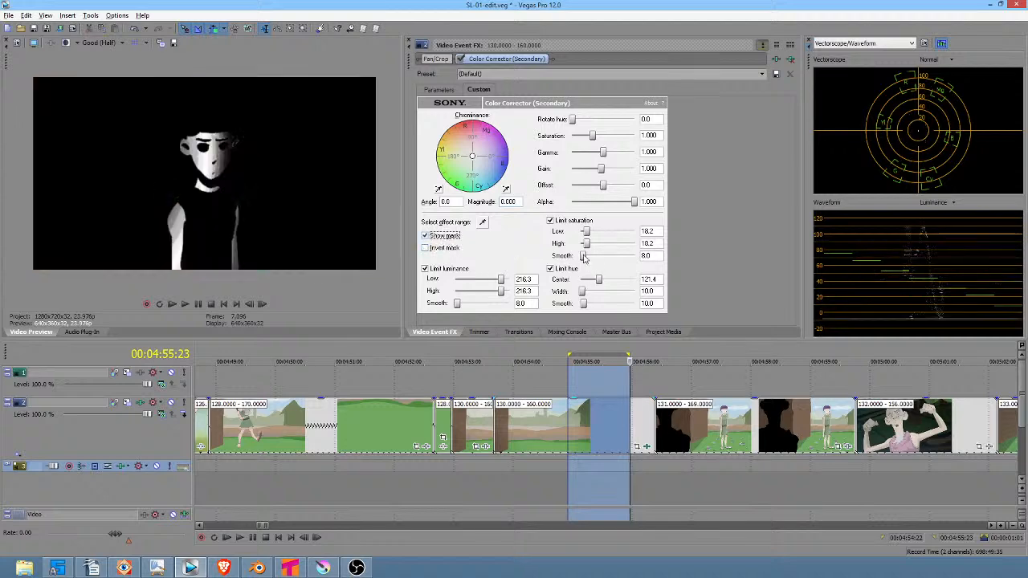
pyautogui.moveTo(584, 257); pyautogui.dragTo(630, 257)
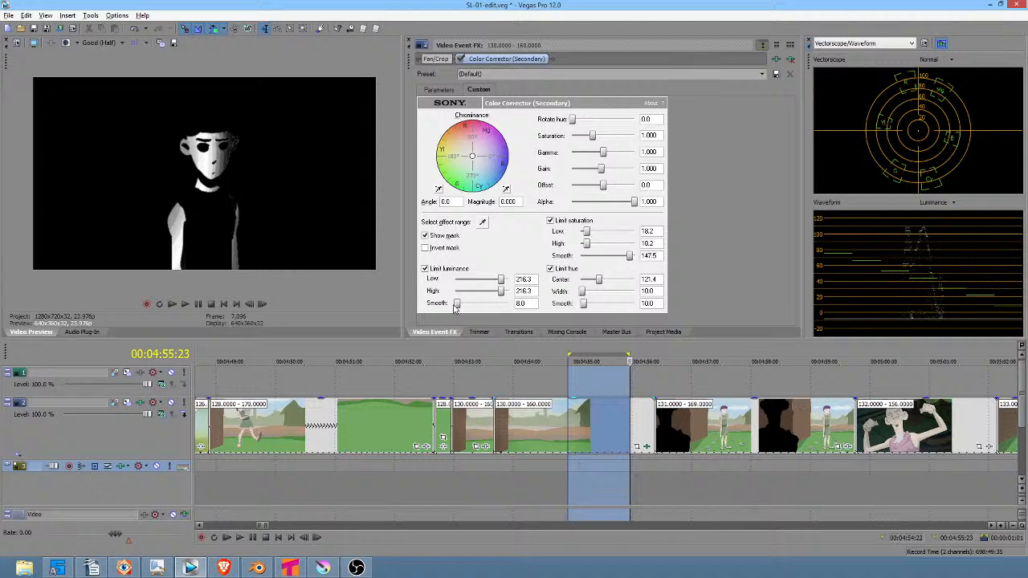
pyautogui.moveTo(457, 306); pyautogui.dragTo(466, 308)
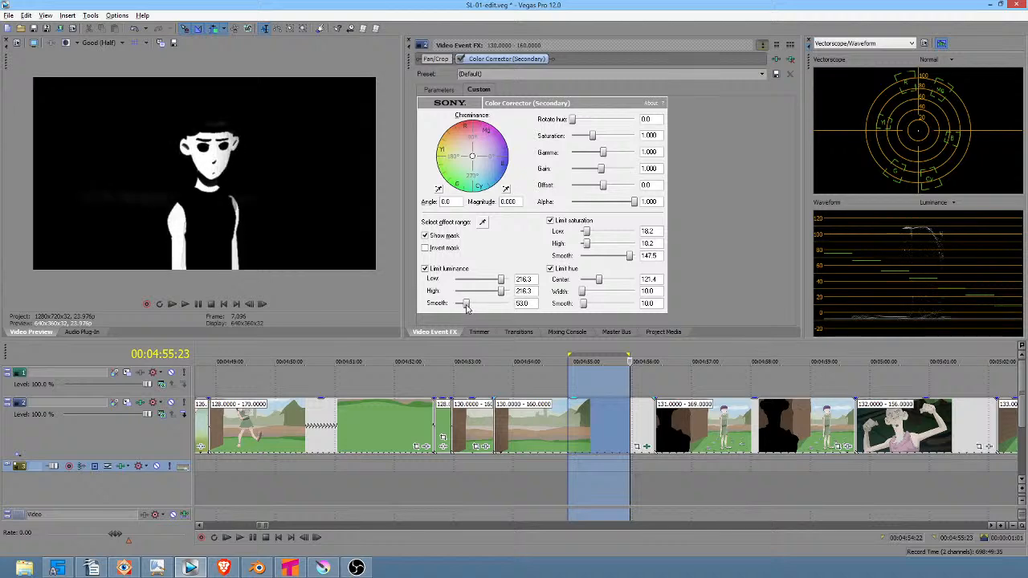
pyautogui.click(446, 238)
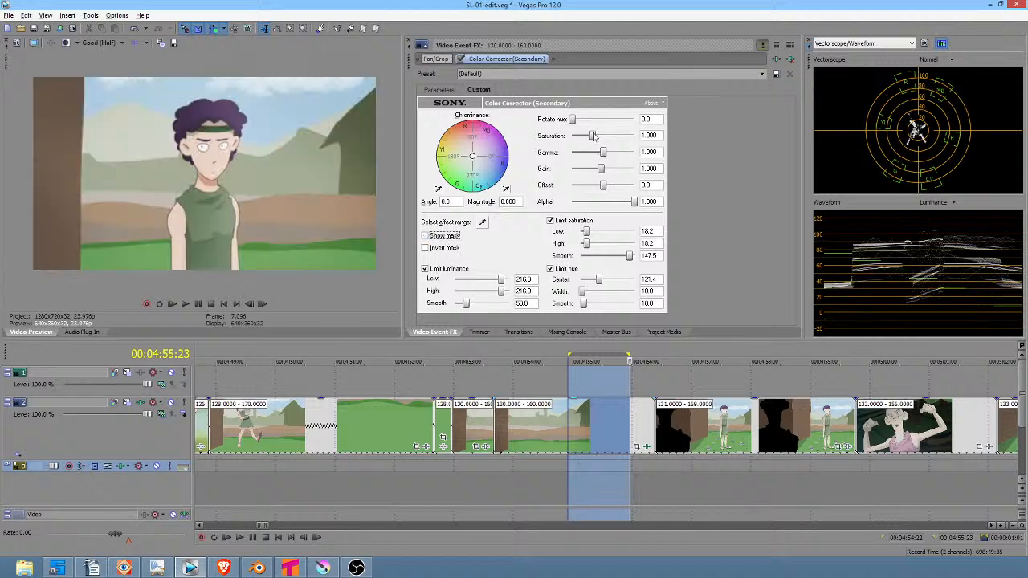
# Step: Set the skin correction's saturation to 2.091 and its hue rotation to 356.6
pyautogui.moveTo(593, 136); pyautogui.dragTo(615, 137)
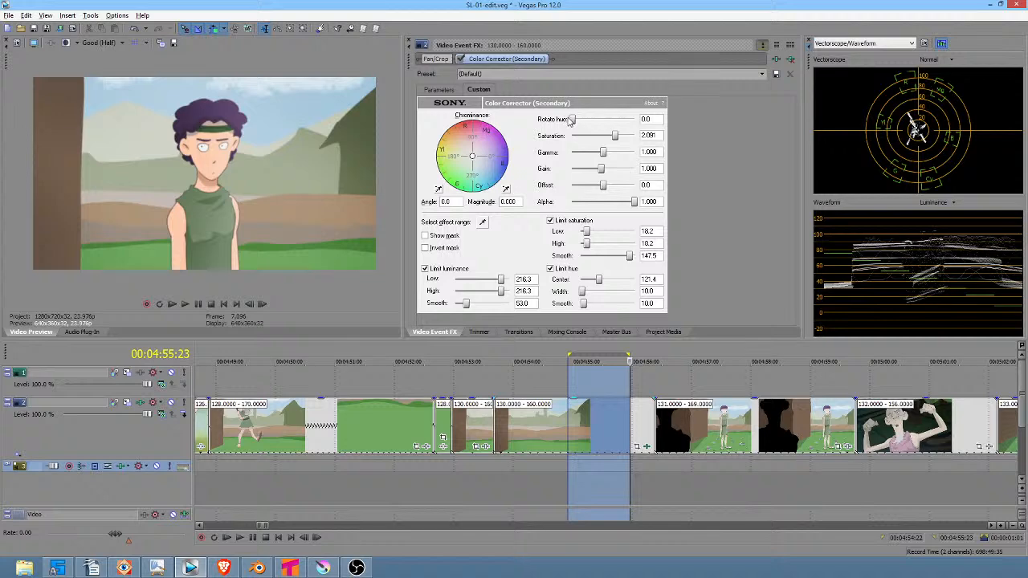
pyautogui.moveTo(572, 125); pyautogui.dragTo(740, 128)
pyautogui.moveTo(633, 118); pyautogui.dragTo(635, 120)
# Step: Copy the color-corrected 130.0000 - 160.0000 clip and paste its event attributes onto the 131.0000 - 169.0000 clip
pyautogui.click(578, 427)
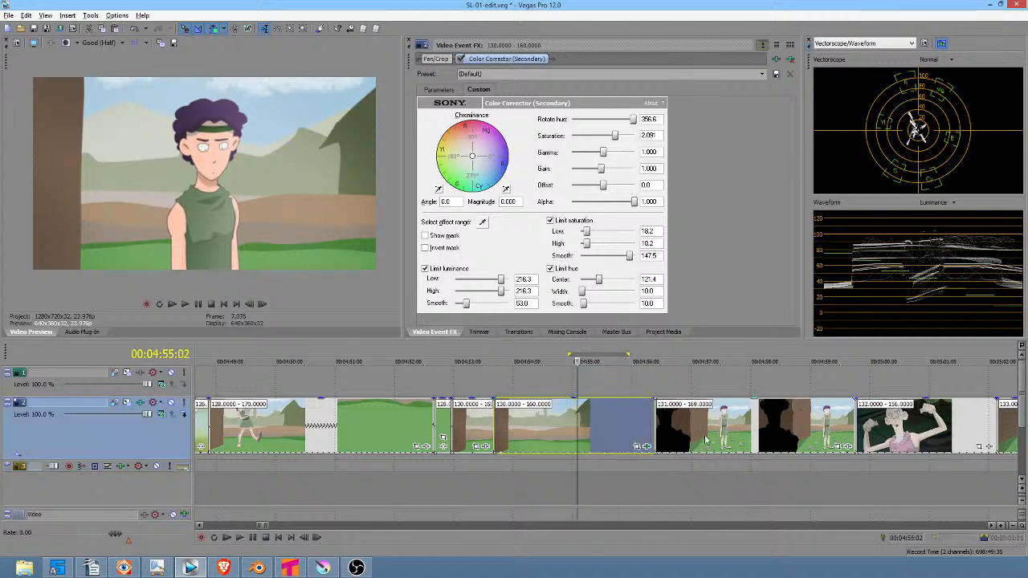
pyautogui.click(738, 426)
pyautogui.rightClick(740, 426)
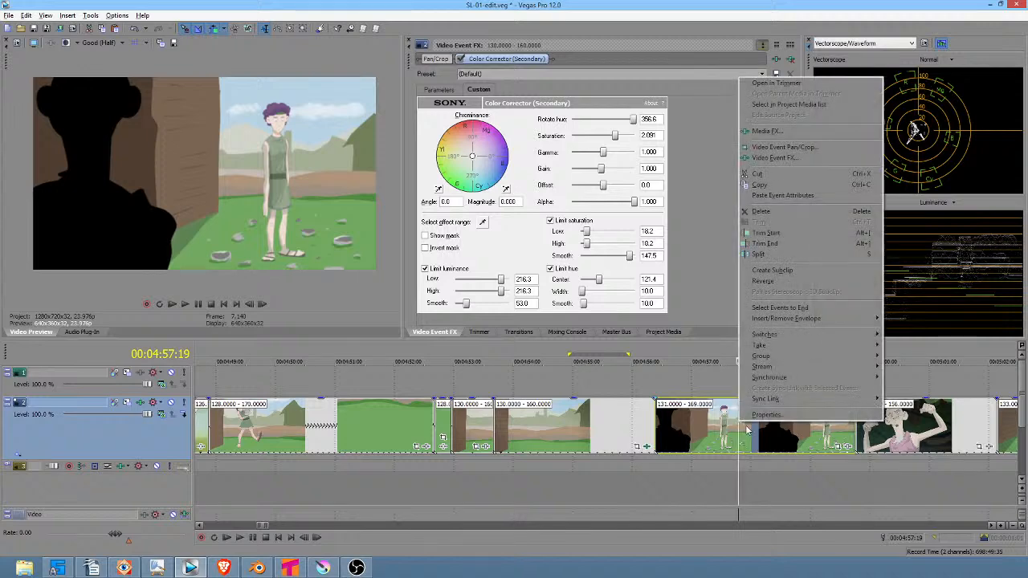
pyautogui.click(780, 196)
# Step: Retune the 131.0000 clip's correction to luminance 216.6 to 229.2 with smoothing 67.5, no saturation limit, hue smoothing 80.1, saturation 2.508 and lower gamma
pyautogui.moveTo(608, 474); pyautogui.dragTo(756, 478)
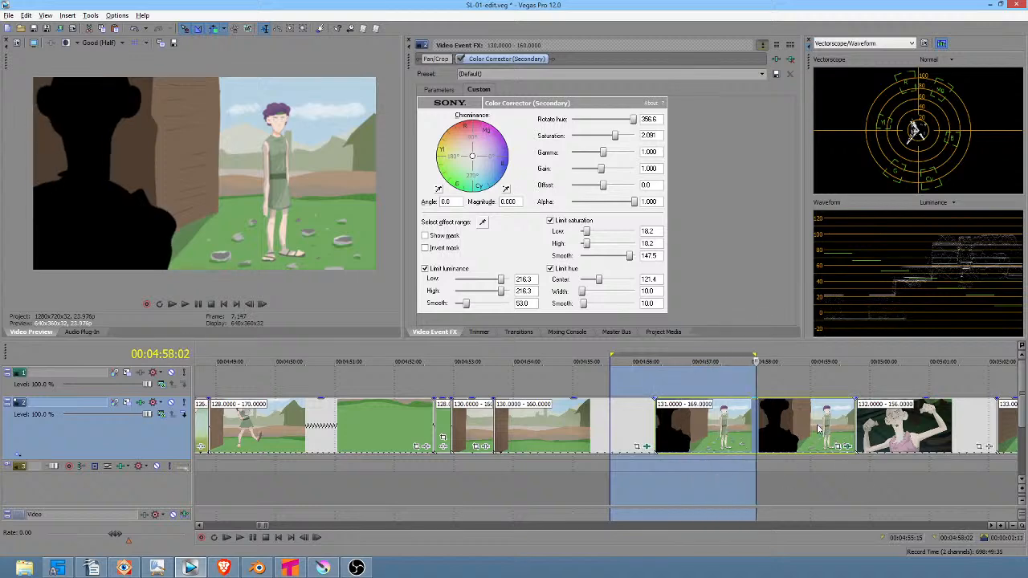
pyautogui.click(847, 447)
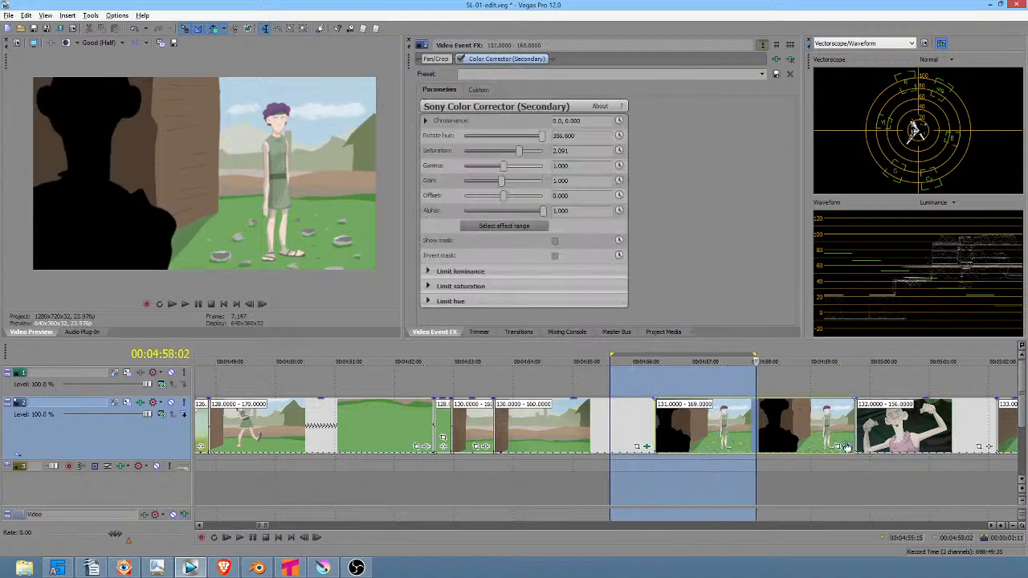
pyautogui.click(484, 91)
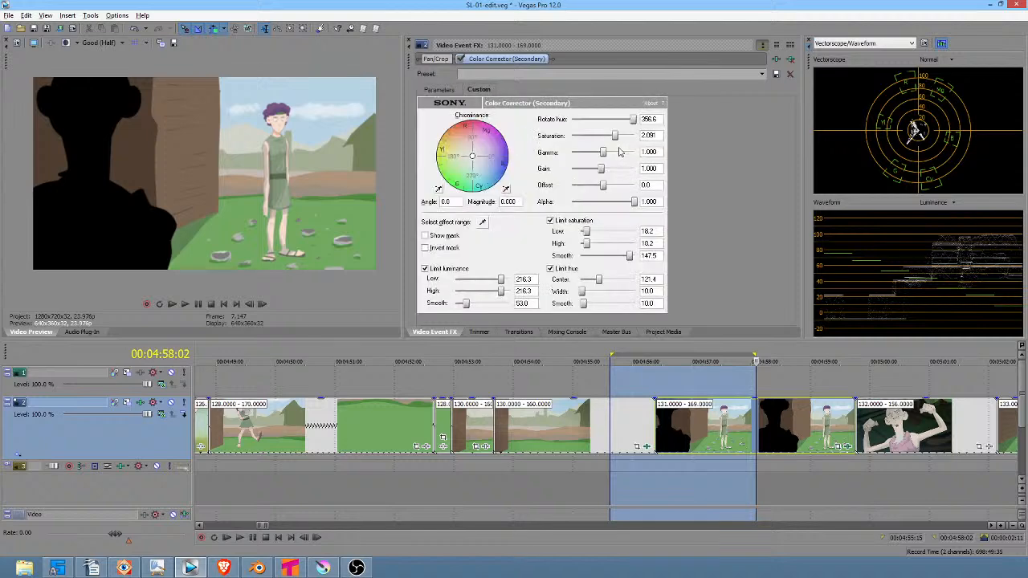
pyautogui.click(434, 238)
pyautogui.click(434, 239)
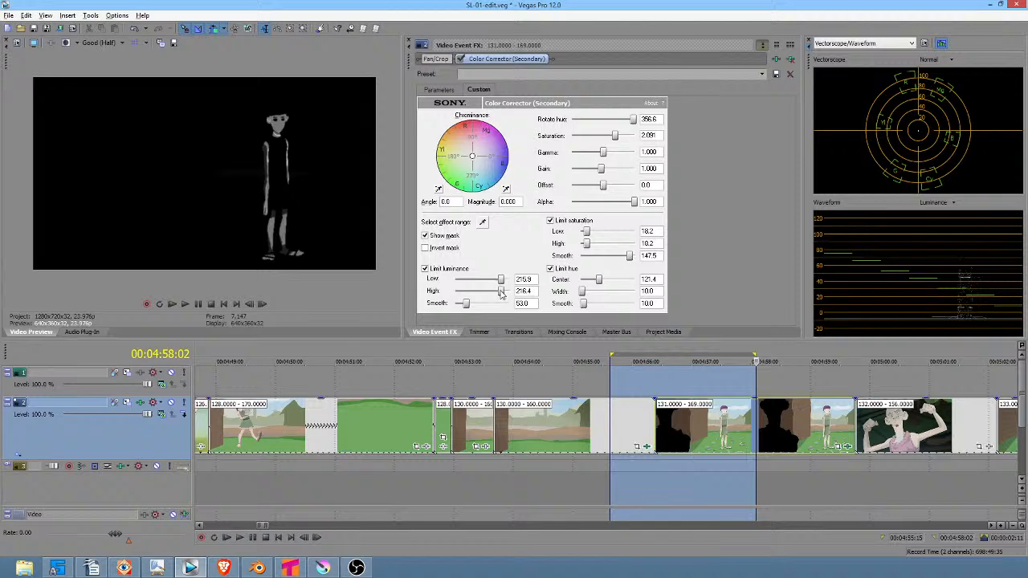
pyautogui.moveTo(500, 294); pyautogui.dragTo(501, 280)
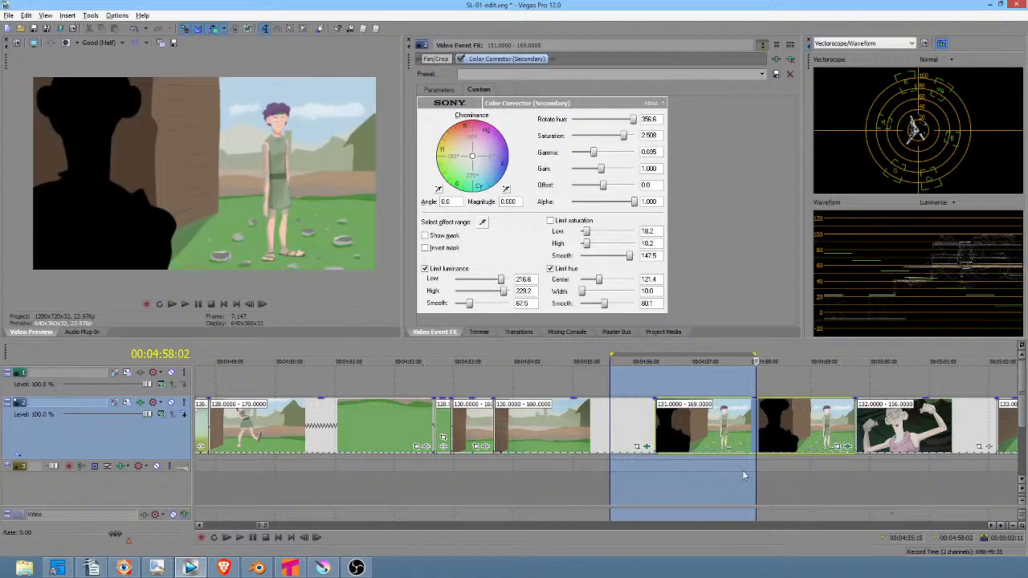
# Step: Copy the 130.0000 - 160.0000 clip and paste its event attributes onto the kneeling boy's 133.0000 - 193.0000 clip
pyautogui.click(737, 475)
pyautogui.hscroll(5, 766, 473)
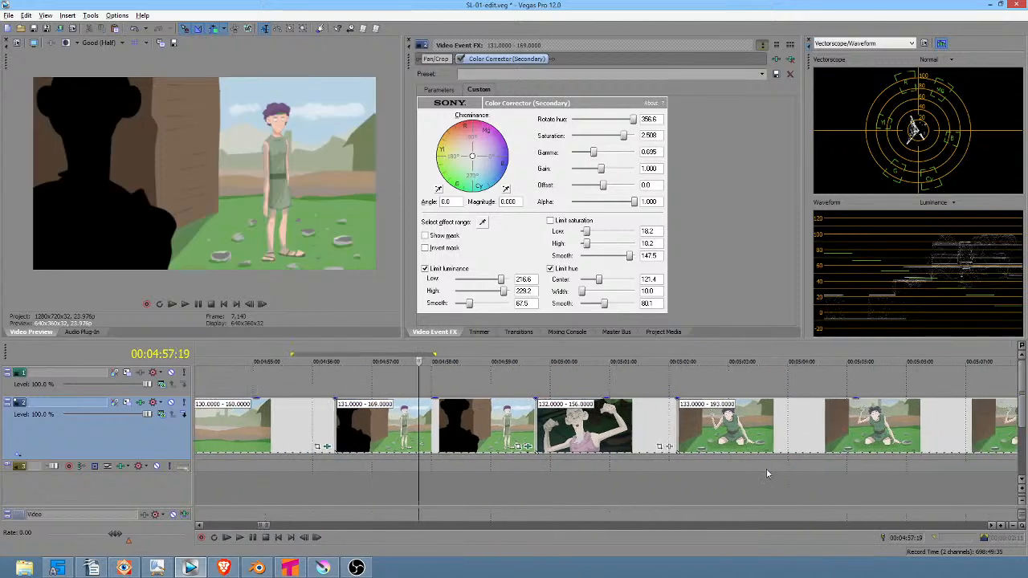
pyautogui.moveTo(678, 476); pyautogui.dragTo(758, 475)
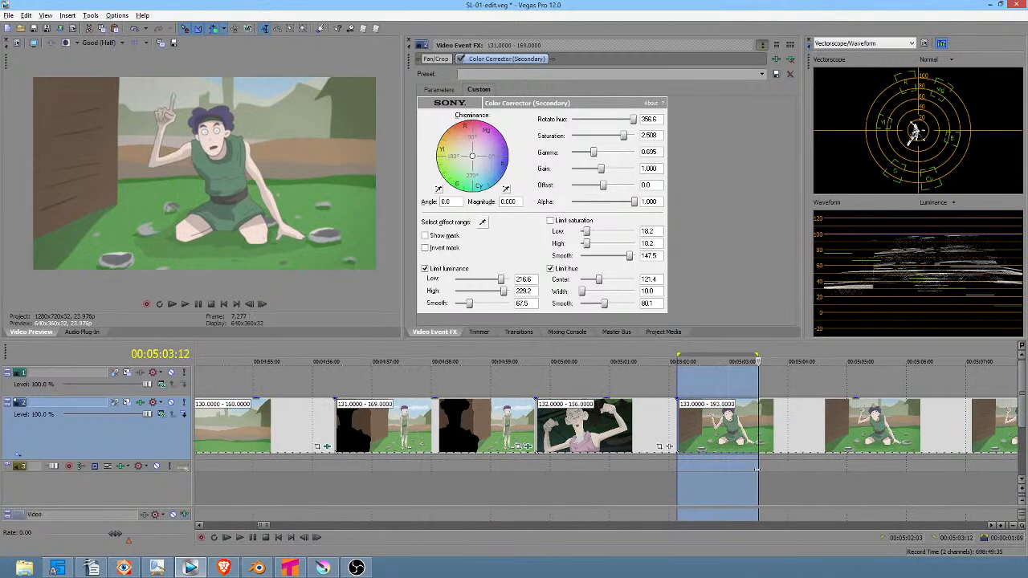
pyautogui.click(474, 428)
pyautogui.click(267, 423)
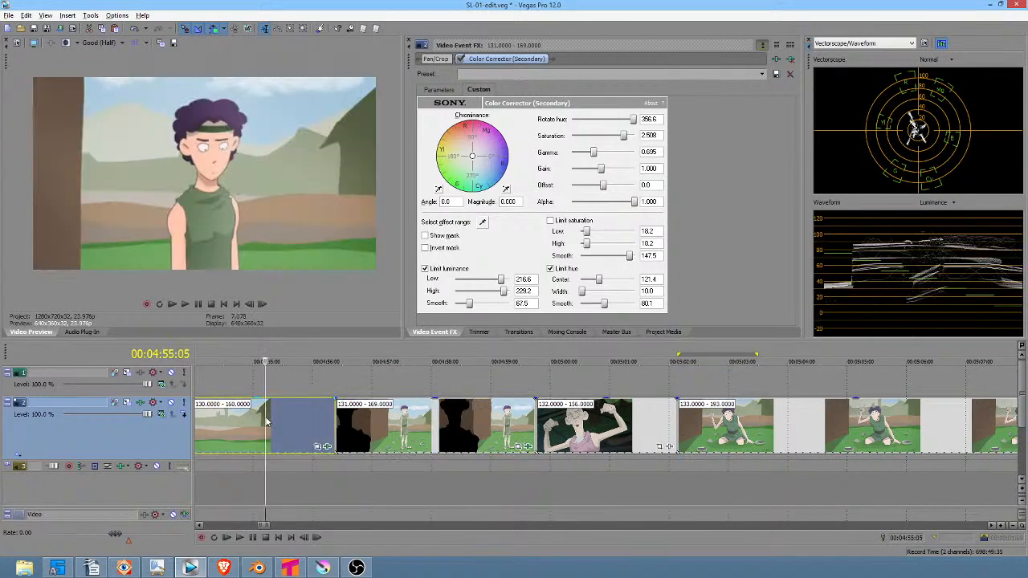
pyautogui.click(777, 421)
pyautogui.rightClick(777, 421)
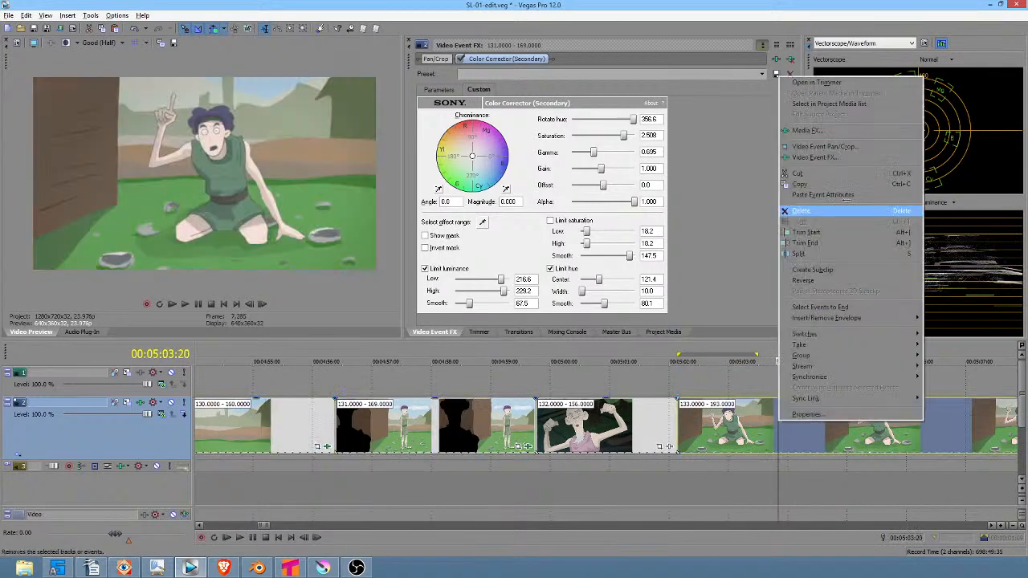
pyautogui.click(827, 195)
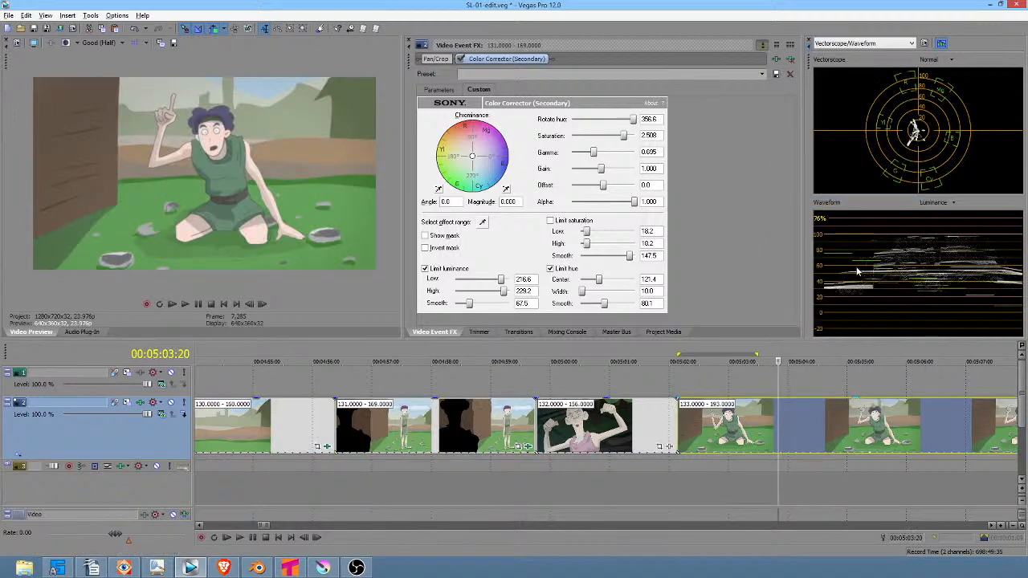
# Step: Open the secondary color corrector's custom controls for the 133.0000 - 193.0000 clip of the kneeling boy
pyautogui.hscroll(3, 797, 462)
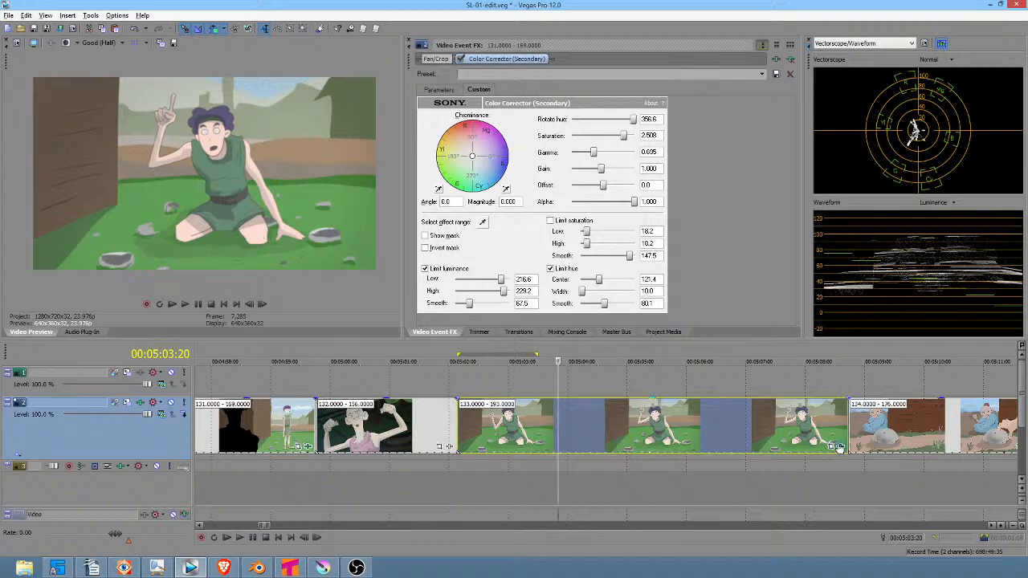
pyautogui.click(840, 448)
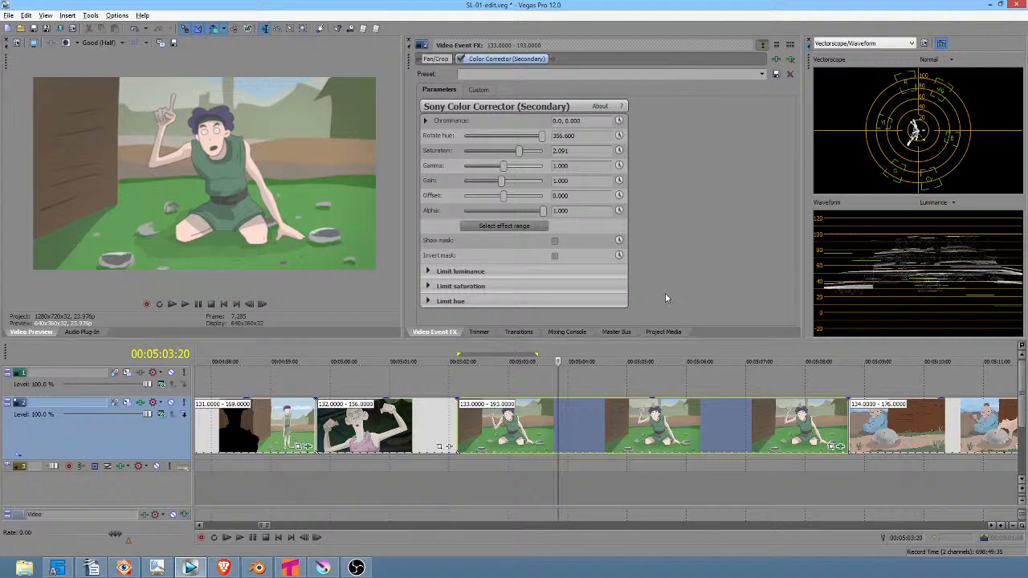
pyautogui.click(479, 89)
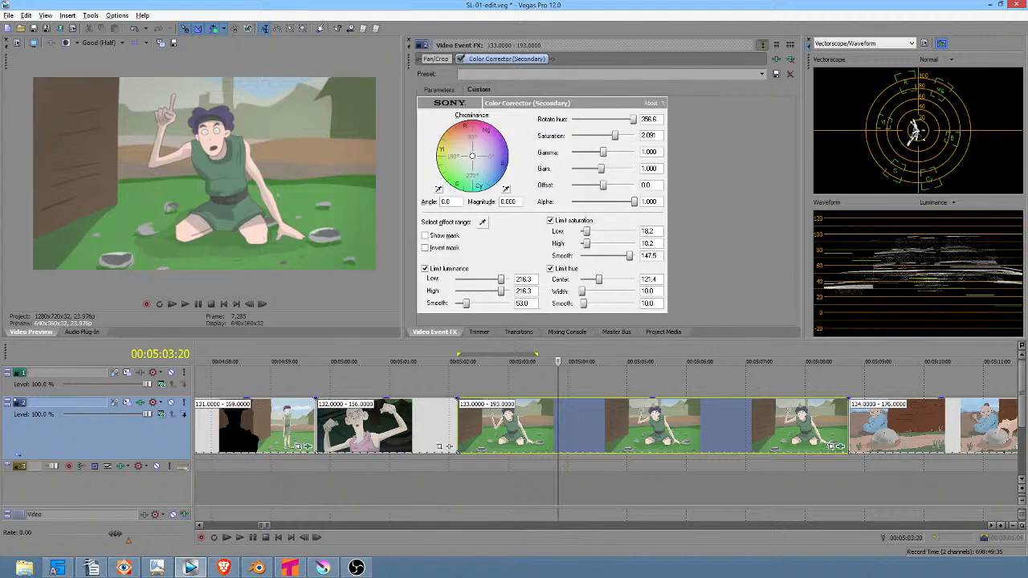
pyautogui.click(193, 568)
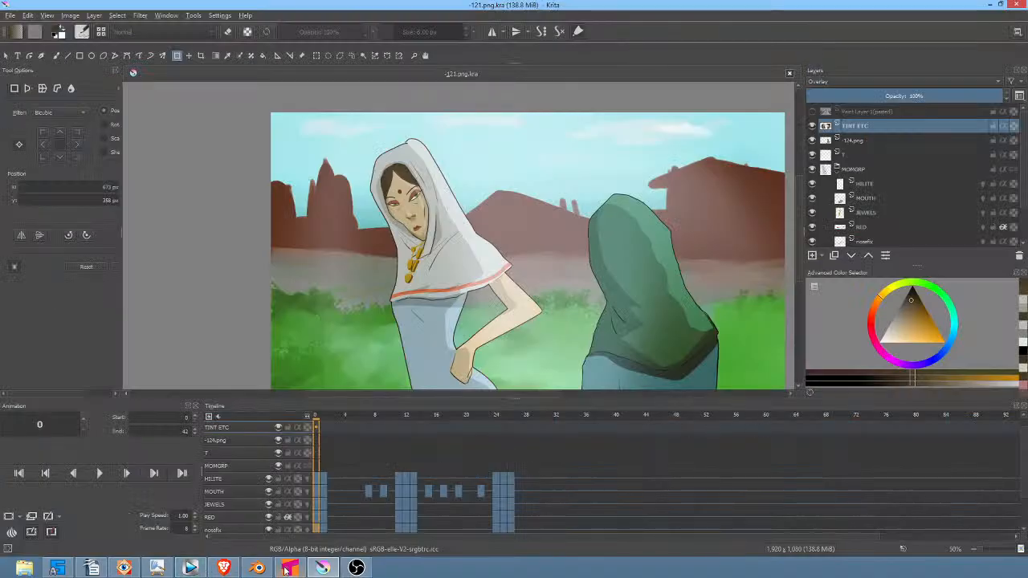
pyautogui.click(190, 569)
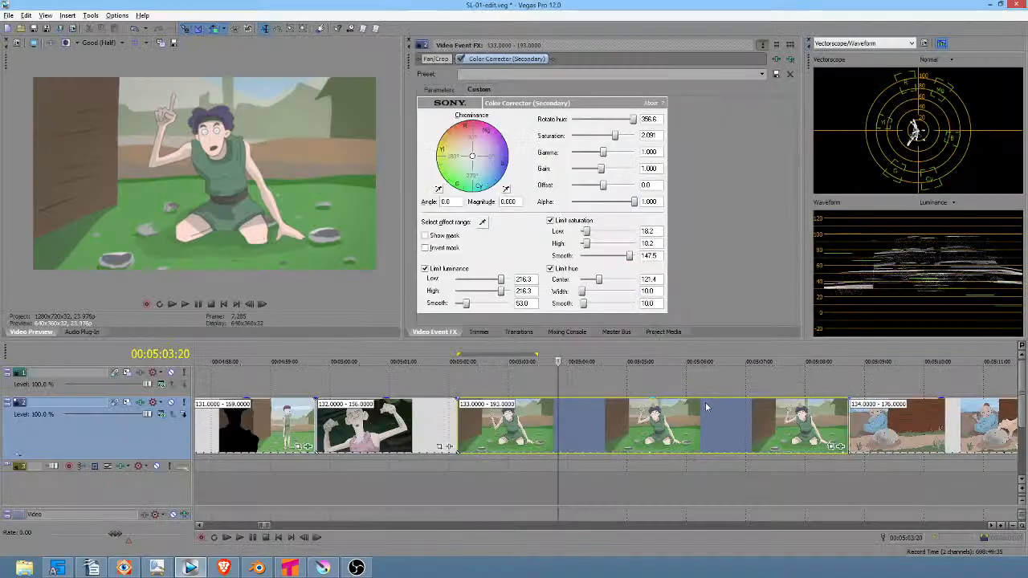
pyautogui.click(651, 383)
pyautogui.scroll(-8, 660, 388)
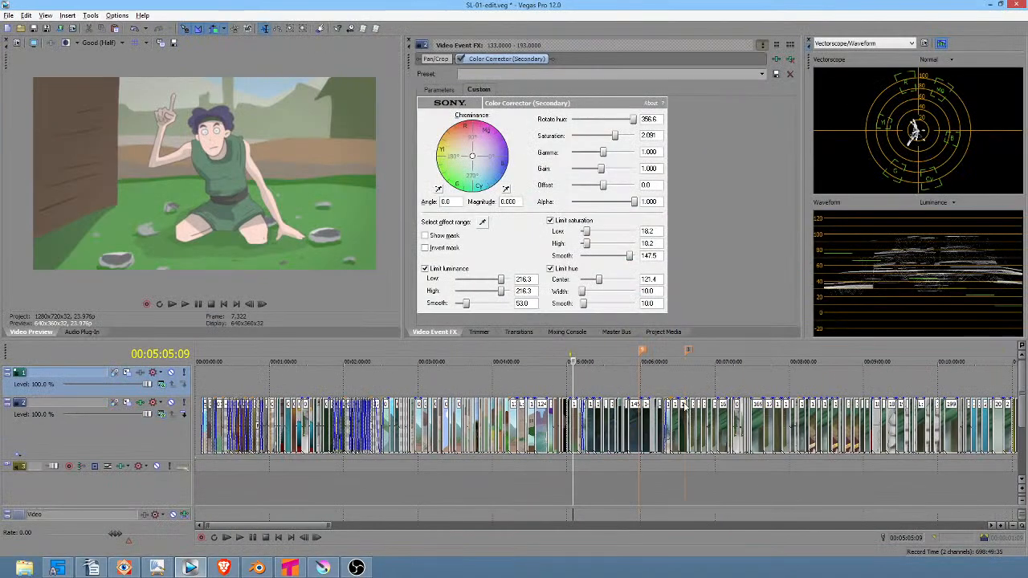
pyautogui.scroll(-6, 863, 421)
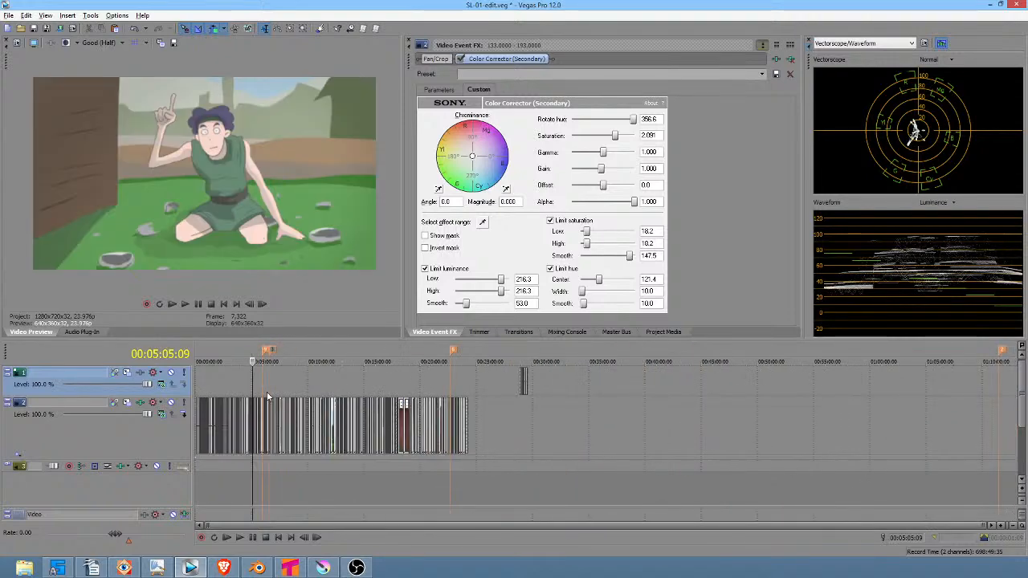
pyautogui.scroll(8, 257, 369)
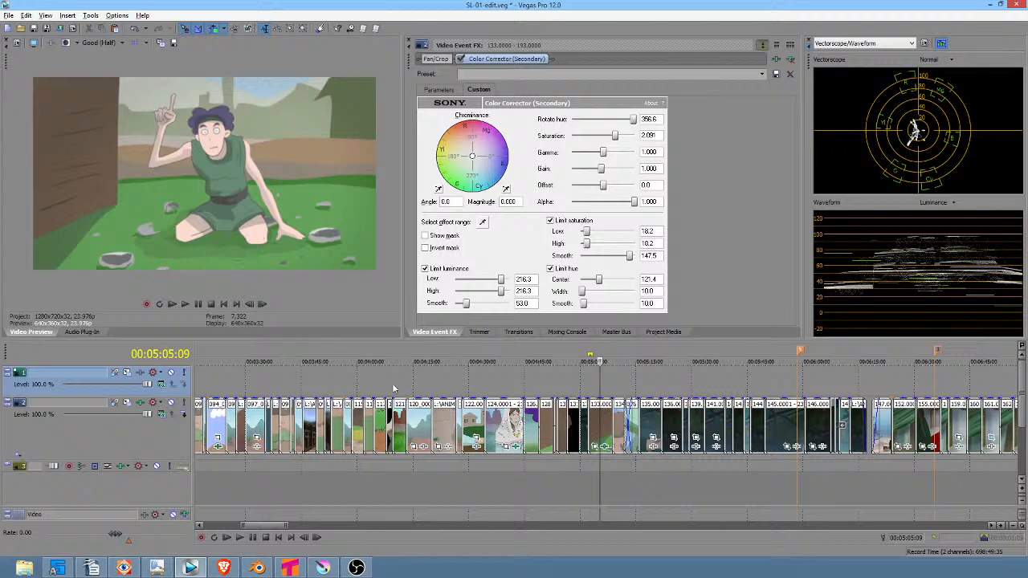
pyautogui.scroll(3, 615, 450)
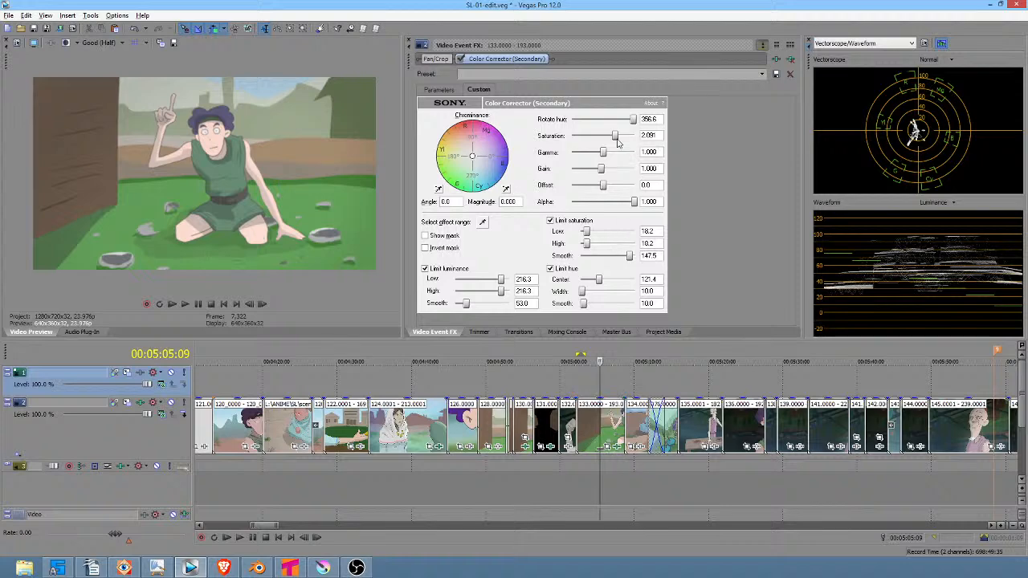
# Step: Set the kneeling boy's skin correction to saturation 2.741 and gamma 0.734, comparing the picture with the effect off and on
pyautogui.click(460, 60)
pyautogui.click(461, 62)
pyautogui.moveTo(615, 139); pyautogui.dragTo(598, 163)
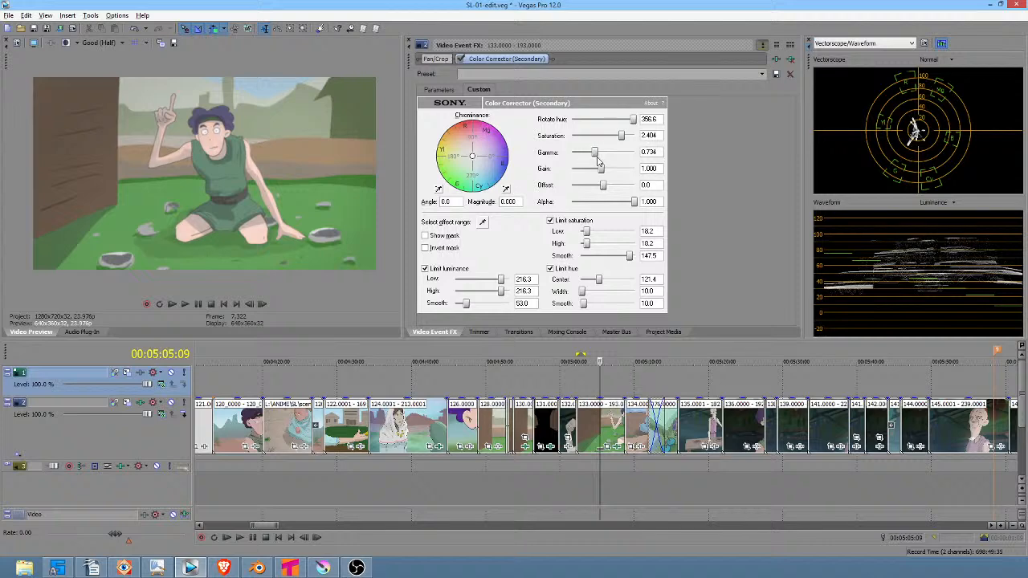
pyautogui.moveTo(623, 136); pyautogui.dragTo(644, 138)
pyautogui.moveTo(621, 140); pyautogui.dragTo(637, 138)
pyautogui.click(461, 60)
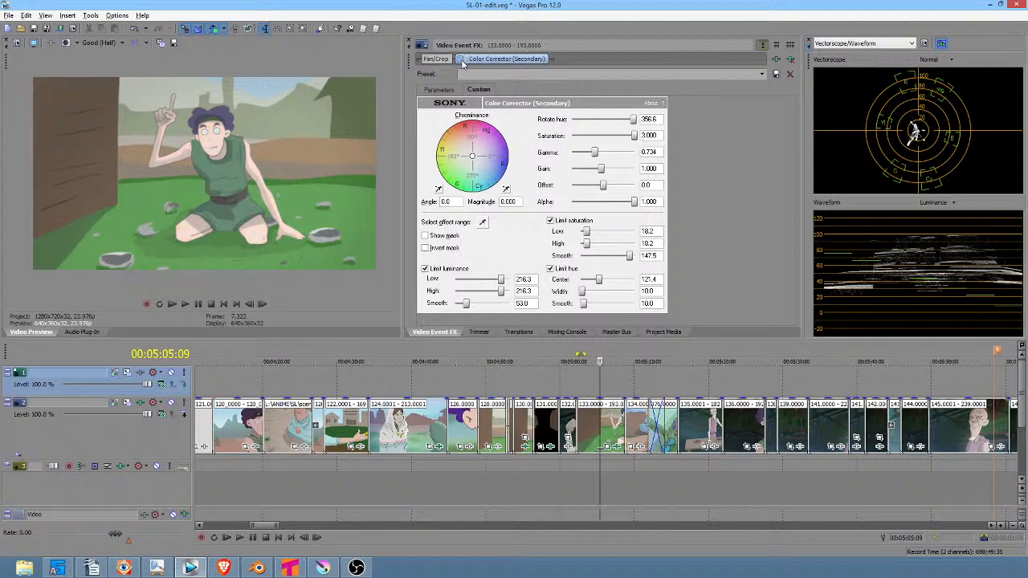
pyautogui.click(461, 61)
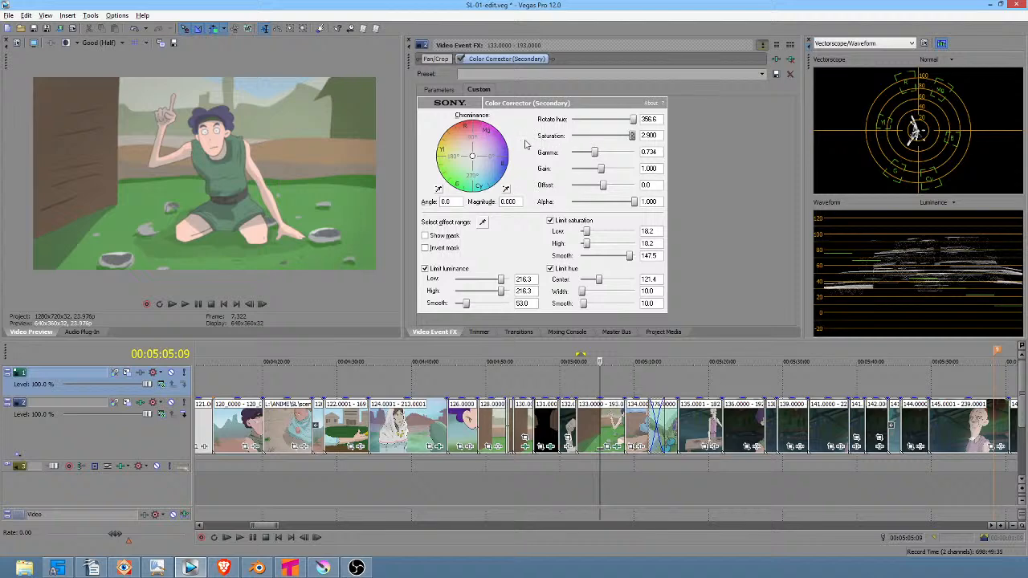
pyautogui.moveTo(635, 138)
pyautogui.mouseDown()
pyautogui.moveTo(578, 139)
pyautogui.moveTo(638, 142)
pyautogui.moveTo(604, 138)
pyautogui.moveTo(630, 137)
pyautogui.mouseUp()
# Step: Using the mask view, limit the correction to luminance 202.1 to 232.6 with smoothing 108.5 and raise the high saturation limit to 29.4
pyautogui.click(426, 235)
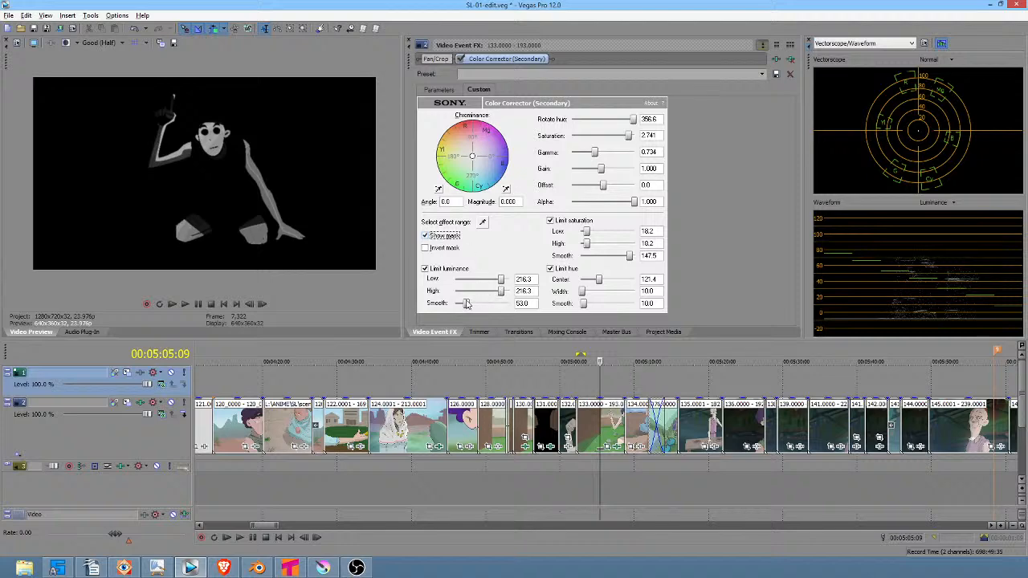
pyautogui.moveTo(465, 305); pyautogui.dragTo(504, 294)
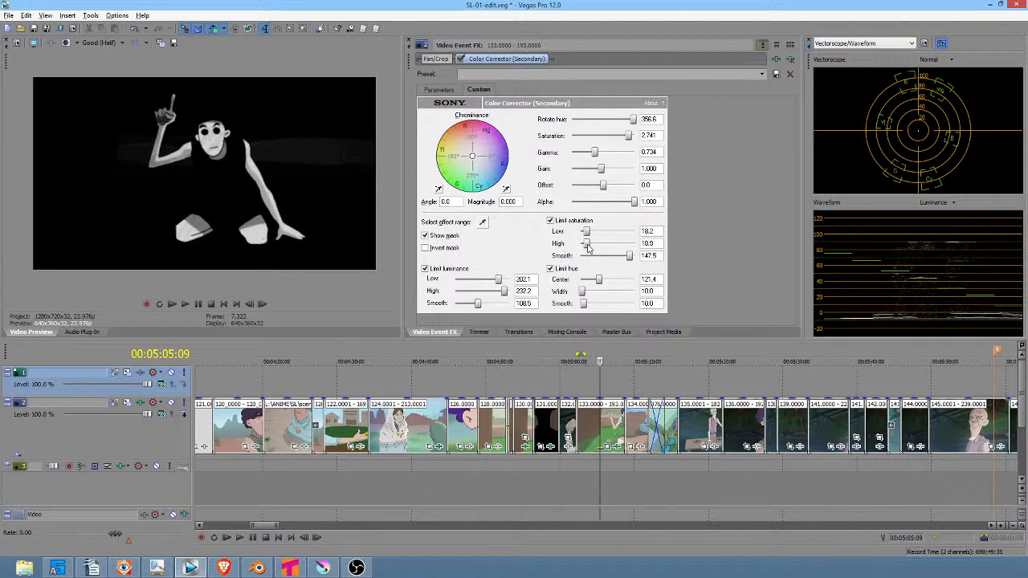
pyautogui.moveTo(587, 247); pyautogui.dragTo(590, 249)
pyautogui.moveTo(505, 297); pyautogui.dragTo(507, 298)
pyautogui.click(434, 237)
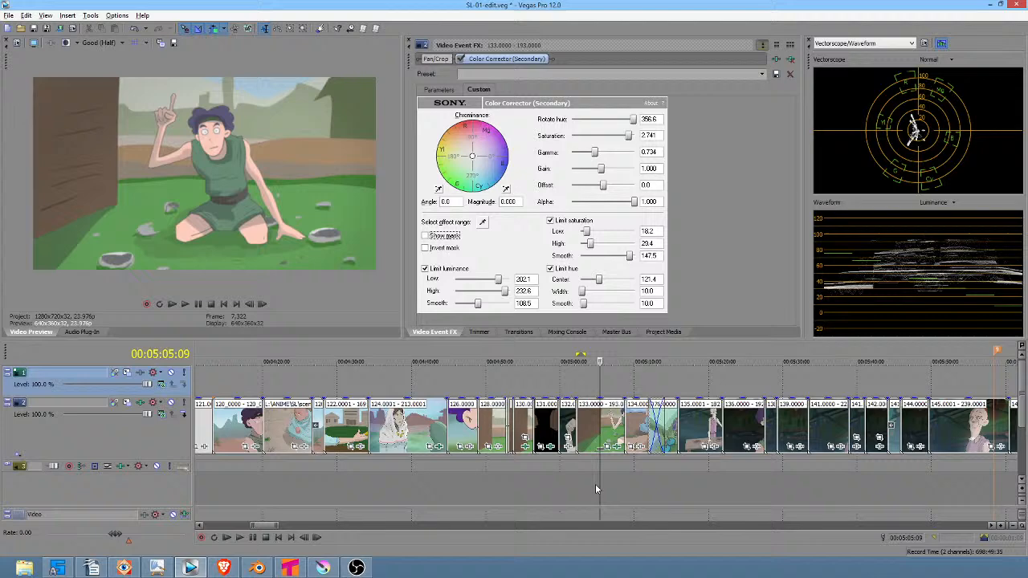
# Step: Scrub from the corrected 133.0000 - 193.0000 clip through the following night scenes to compare the skin colors
pyautogui.moveTo(594, 488)
pyautogui.mouseDown()
pyautogui.moveTo(764, 480)
pyautogui.moveTo(590, 482)
pyautogui.moveTo(605, 482)
pyautogui.mouseUp()
pyautogui.middleClick(616, 460)
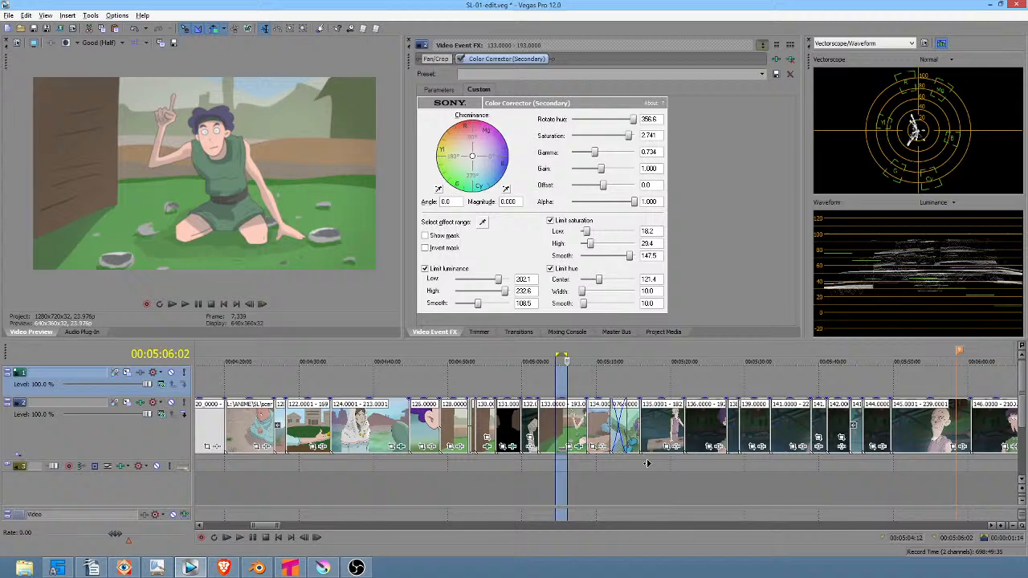
pyautogui.moveTo(476, 479); pyautogui.dragTo(605, 481)
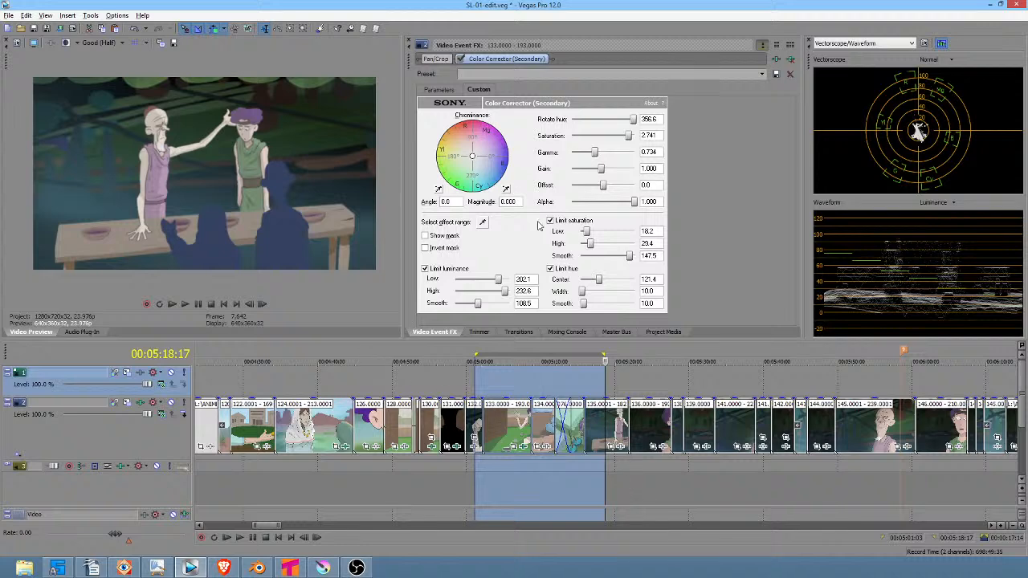
pyautogui.moveTo(325, 567)
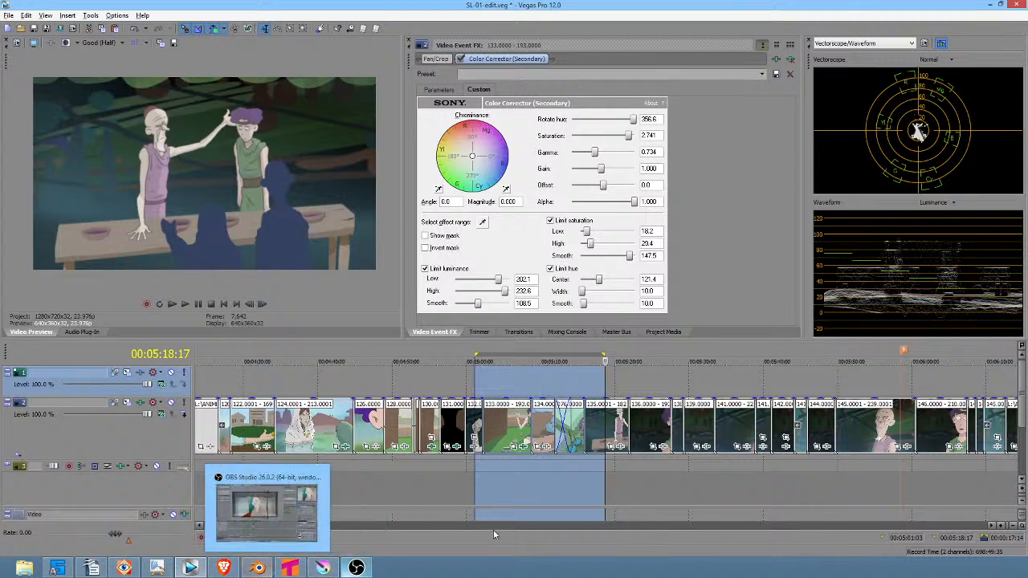
pyautogui.moveTo(257, 567)
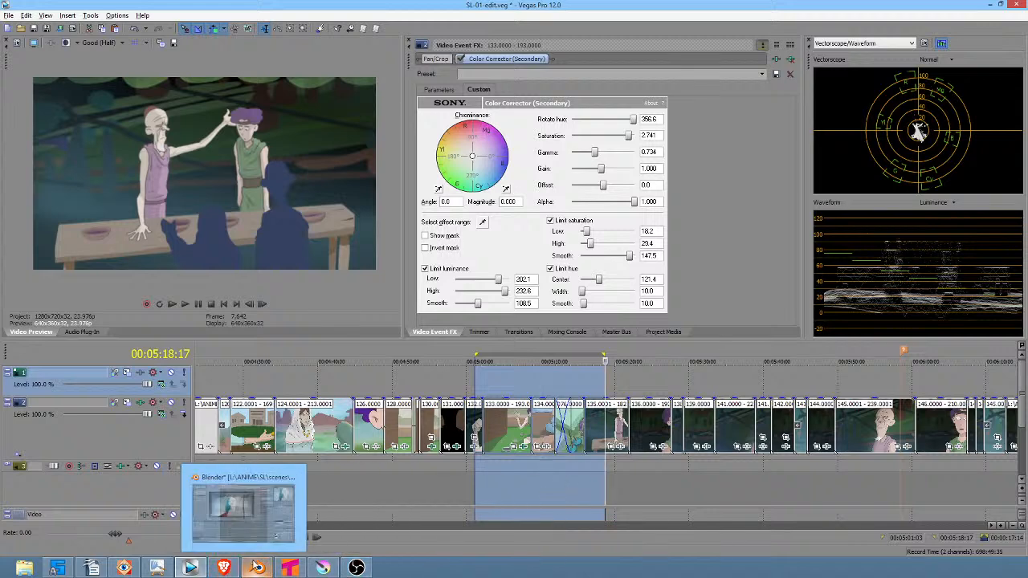
pyautogui.click(491, 481)
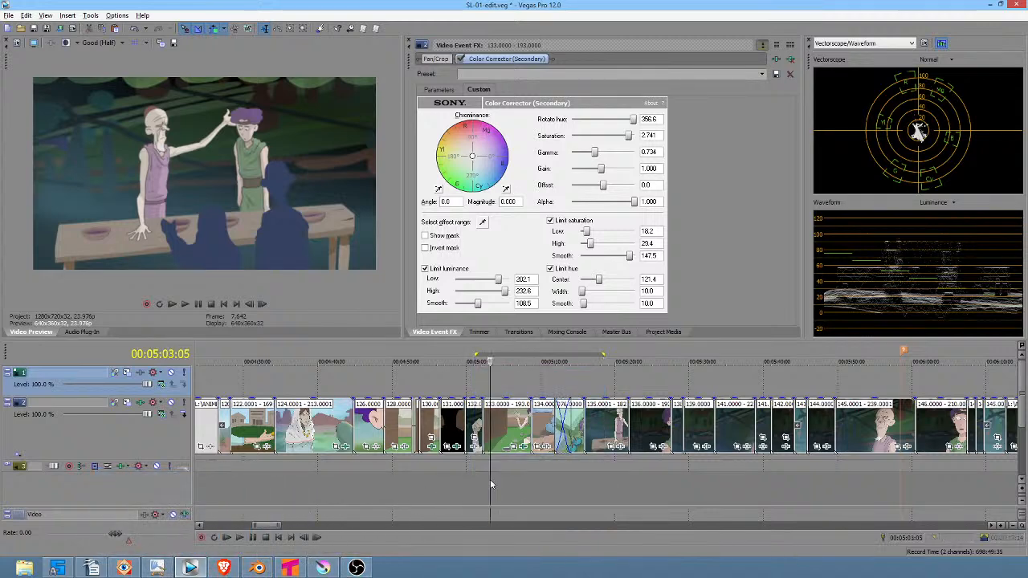
pyautogui.moveTo(331, 490); pyautogui.dragTo(720, 485)
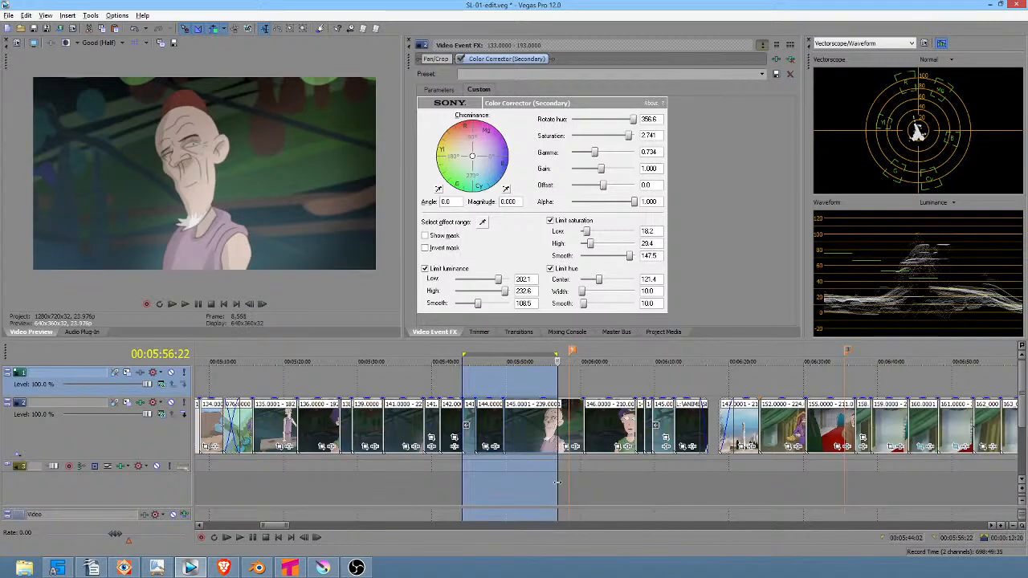
# Step: Examine the characters' skin colors in the far later scenes, from the 339.0001 clip toward the end of the edit
pyautogui.moveTo(557, 482); pyautogui.dragTo(602, 479)
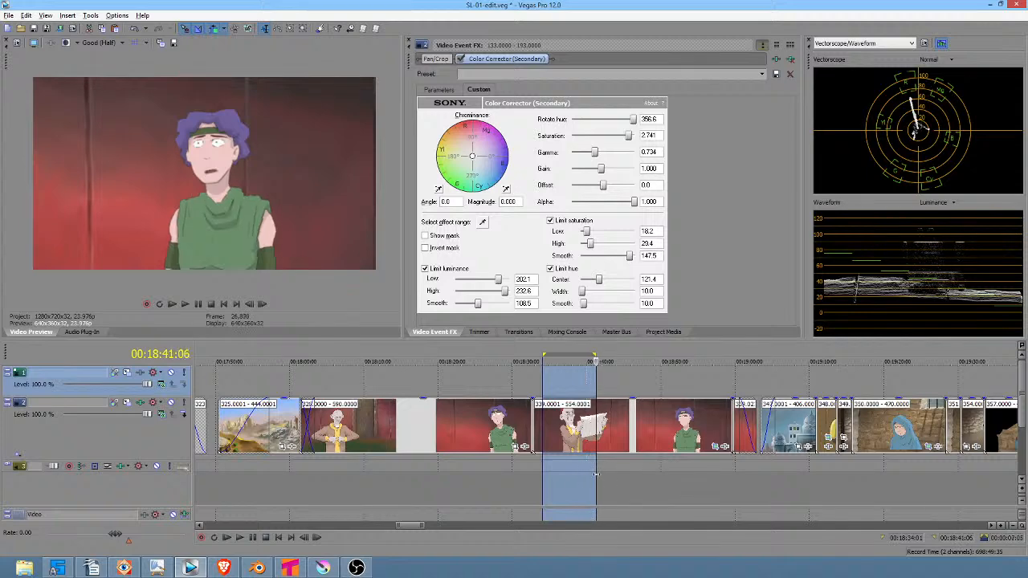
pyautogui.moveTo(605, 474); pyautogui.dragTo(800, 463)
pyautogui.hscroll(3, 790, 465)
pyautogui.moveTo(573, 485); pyautogui.dragTo(705, 479)
pyautogui.scroll(-5, 705, 479)
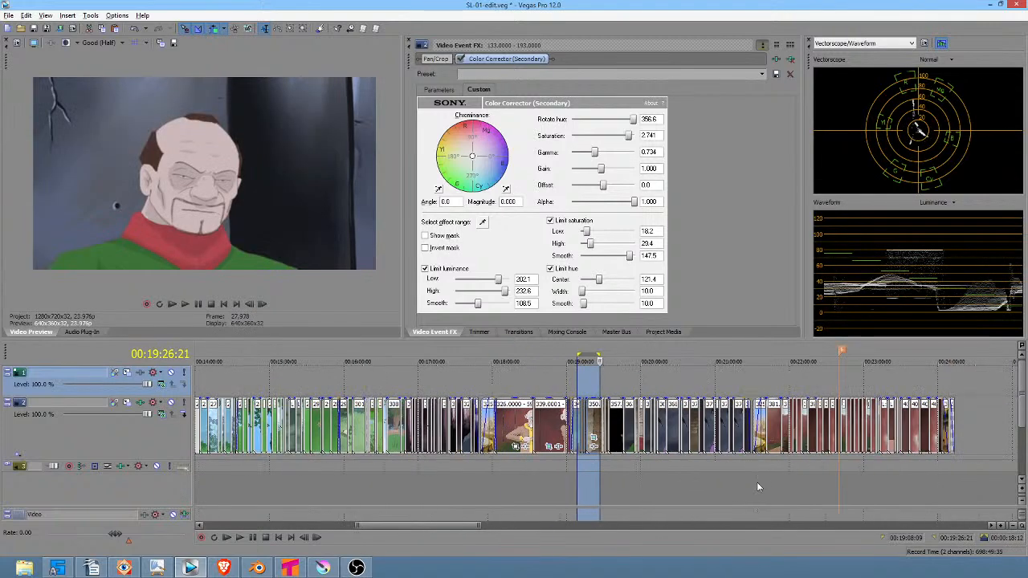
pyautogui.hscroll(2, 748, 480)
pyautogui.moveTo(815, 464); pyautogui.dragTo(860, 467)
pyautogui.scroll(4, 861, 467)
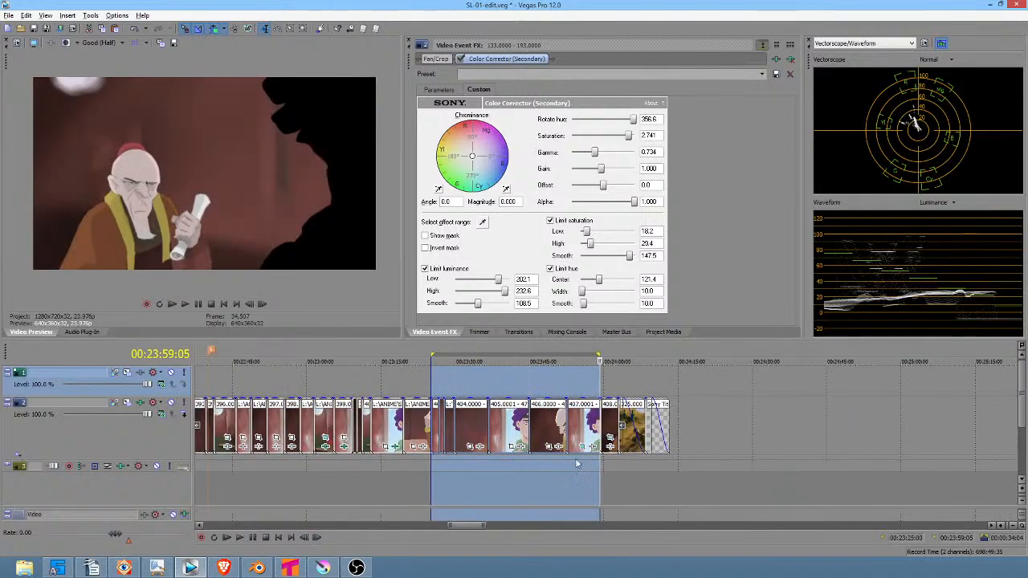
# Step: Play the closing section of the edit from the start of the 405.0001 clip
pyautogui.moveTo(509, 489); pyautogui.dragTo(578, 484)
pyautogui.click(488, 490)
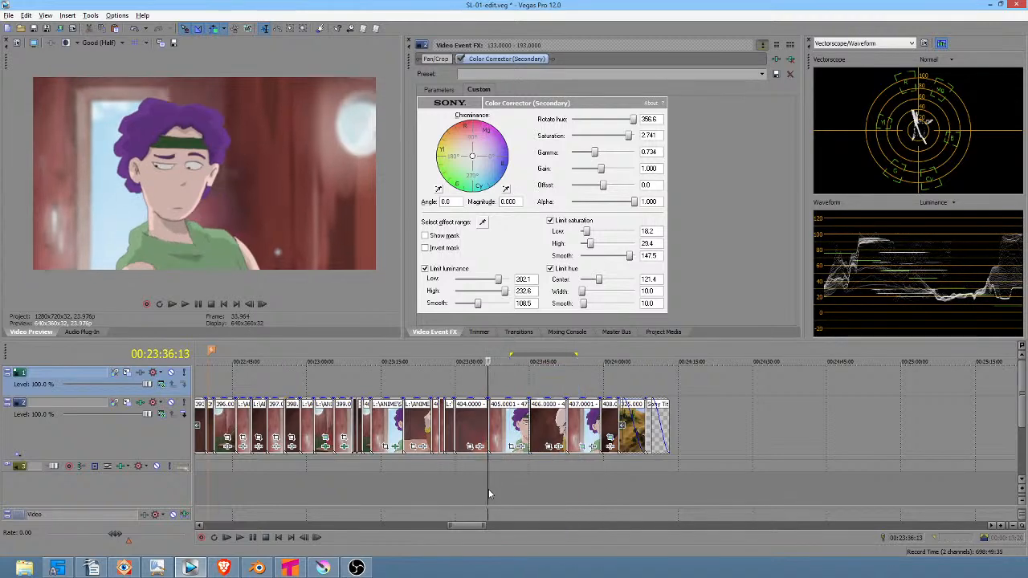
pyautogui.moveTo(671, 484); pyautogui.dragTo(493, 471)
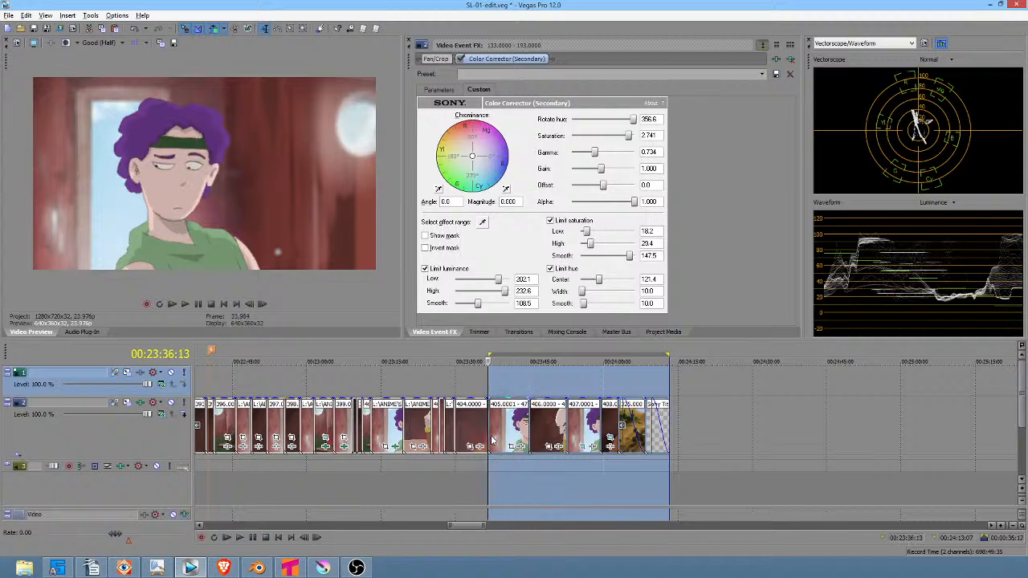
pyautogui.click(496, 440)
pyautogui.press('space')
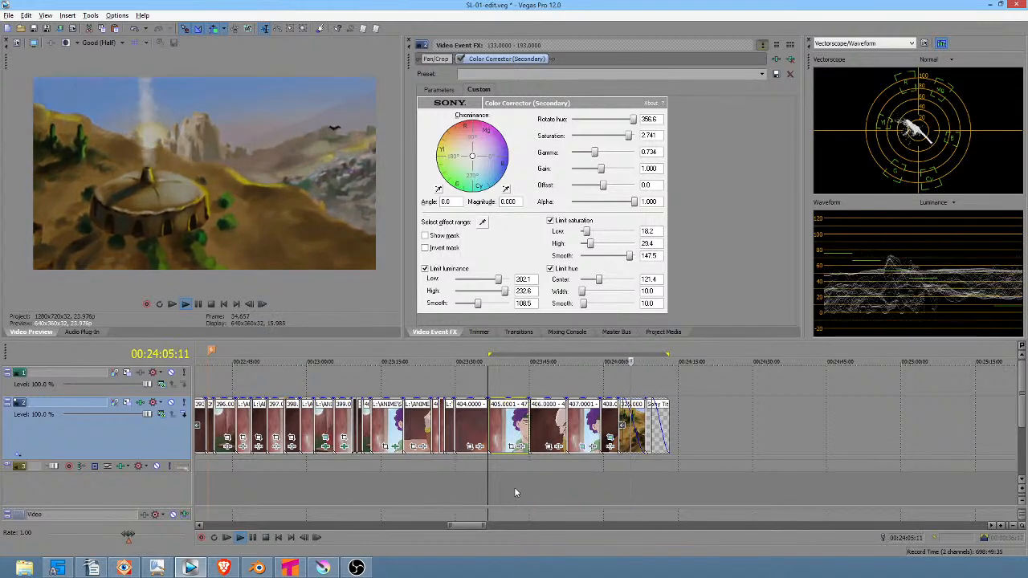
pyautogui.click(513, 486)
pyautogui.press('space')
# Step: Return to the early part of the edit and review the boy's color across the 124.0001 to 131.0000 clips
pyautogui.scroll(-5, 522, 484)
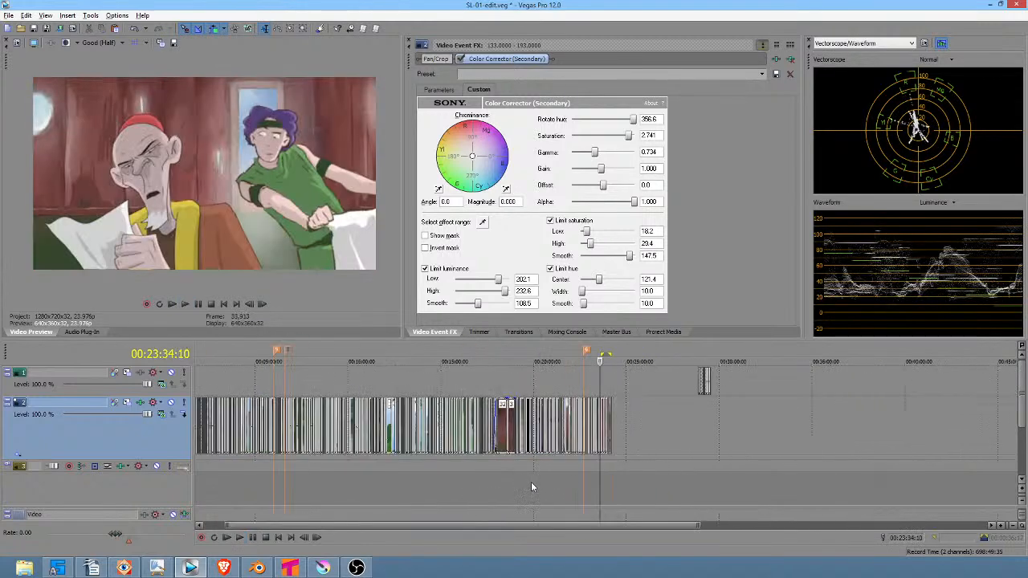
pyautogui.click(328, 472)
pyautogui.scroll(5, 328, 472)
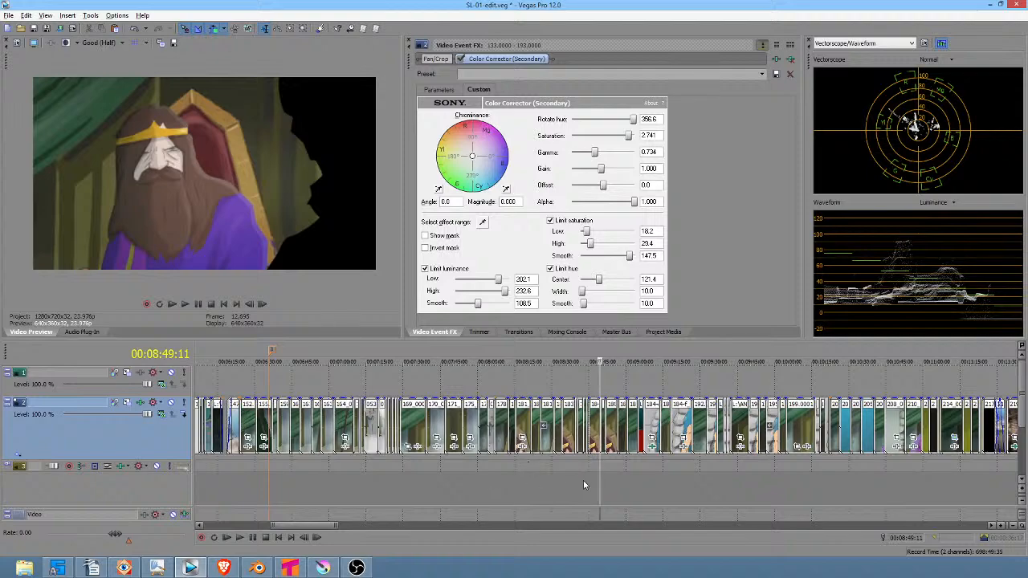
pyautogui.scroll(-5, 583, 485)
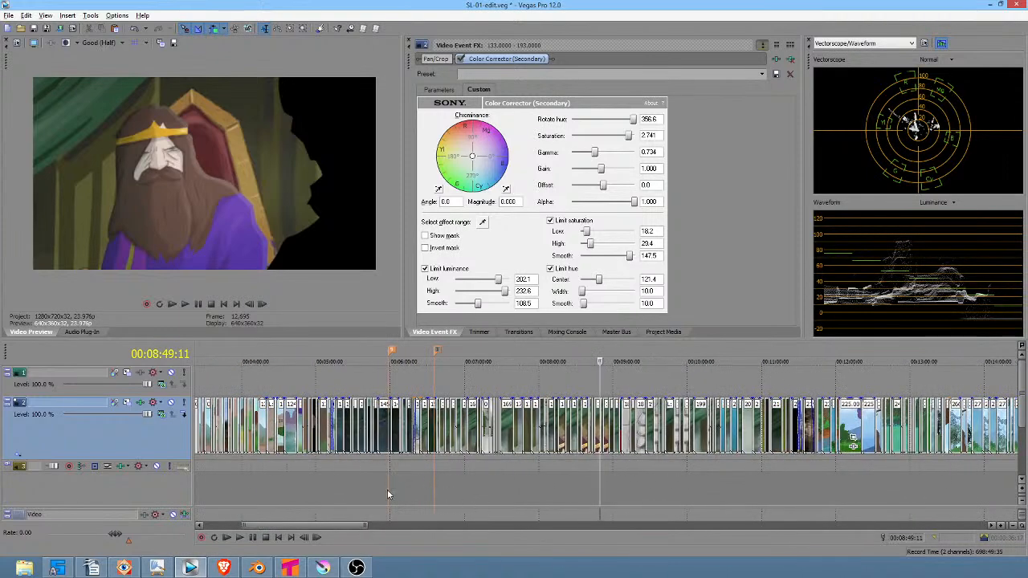
pyautogui.click(294, 475)
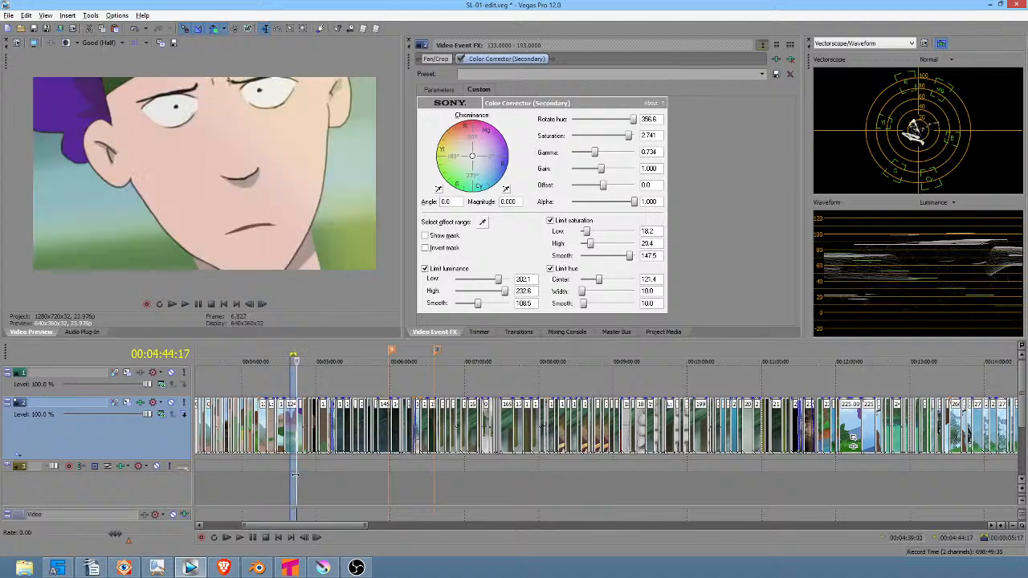
pyautogui.scroll(5, 294, 476)
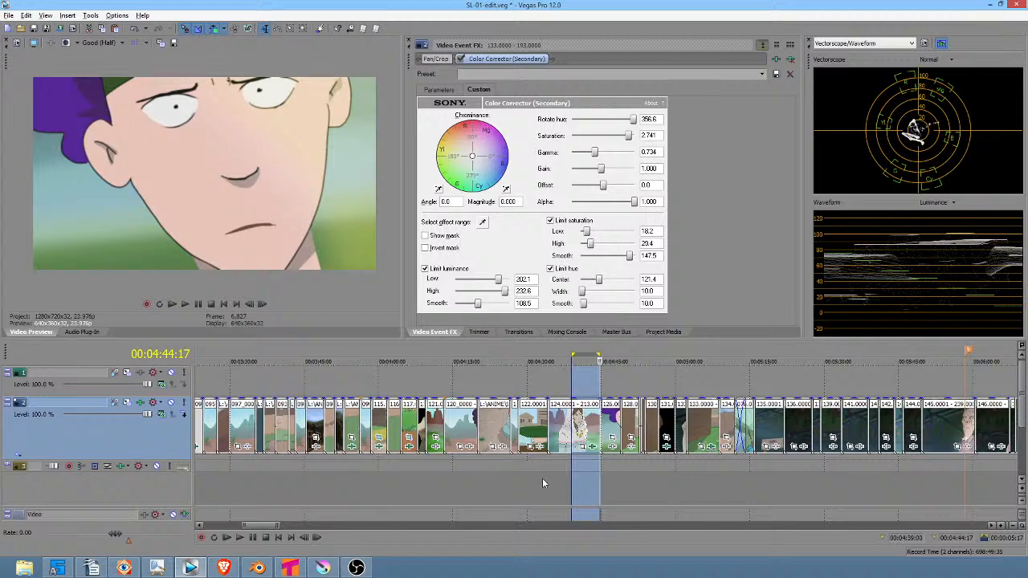
pyautogui.moveTo(543, 483); pyautogui.dragTo(616, 490)
pyautogui.scroll(3, 616, 492)
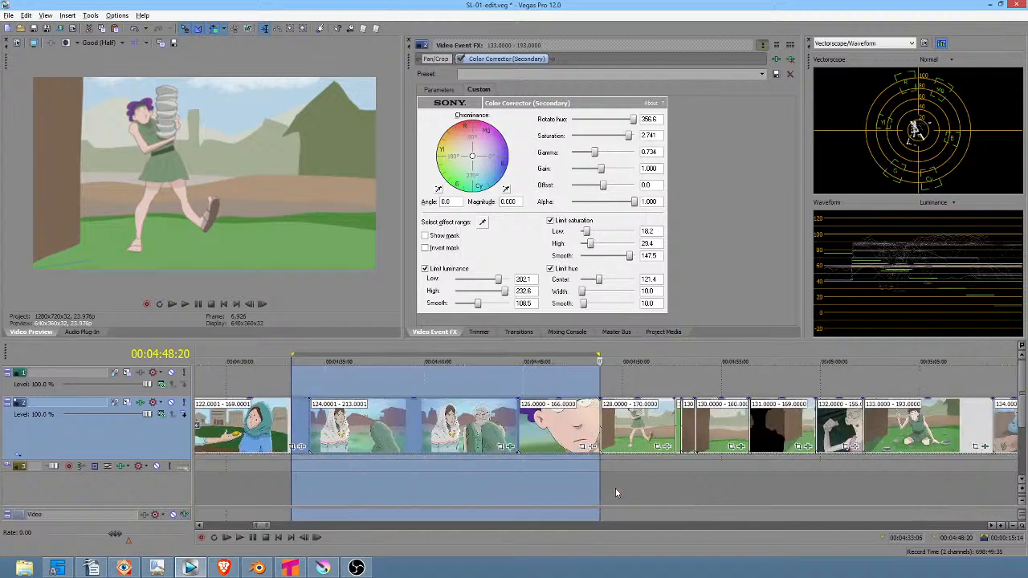
pyautogui.moveTo(532, 477); pyautogui.dragTo(758, 490)
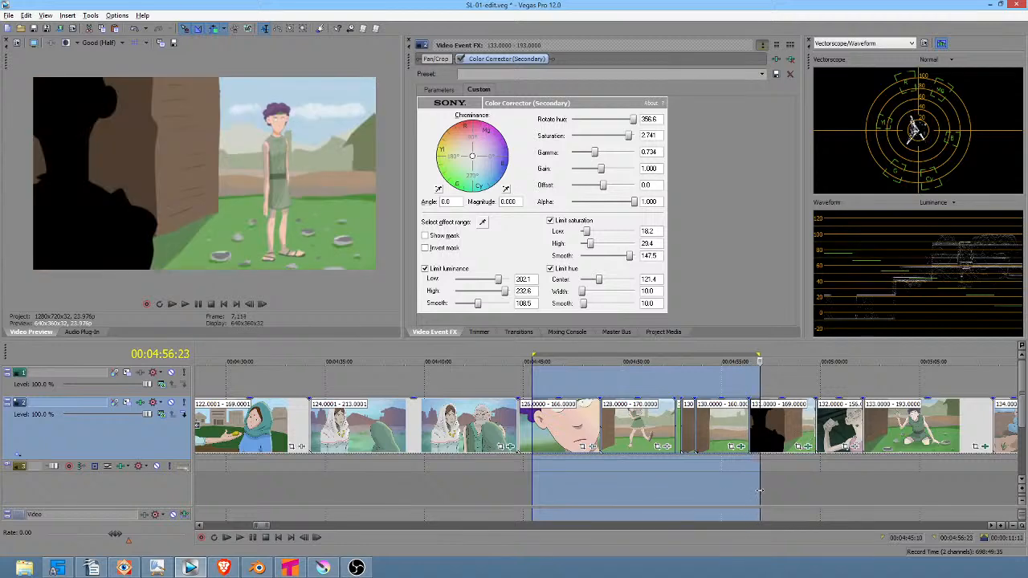
pyautogui.scroll(-2, 746, 489)
pyautogui.hscroll(4, 606, 481)
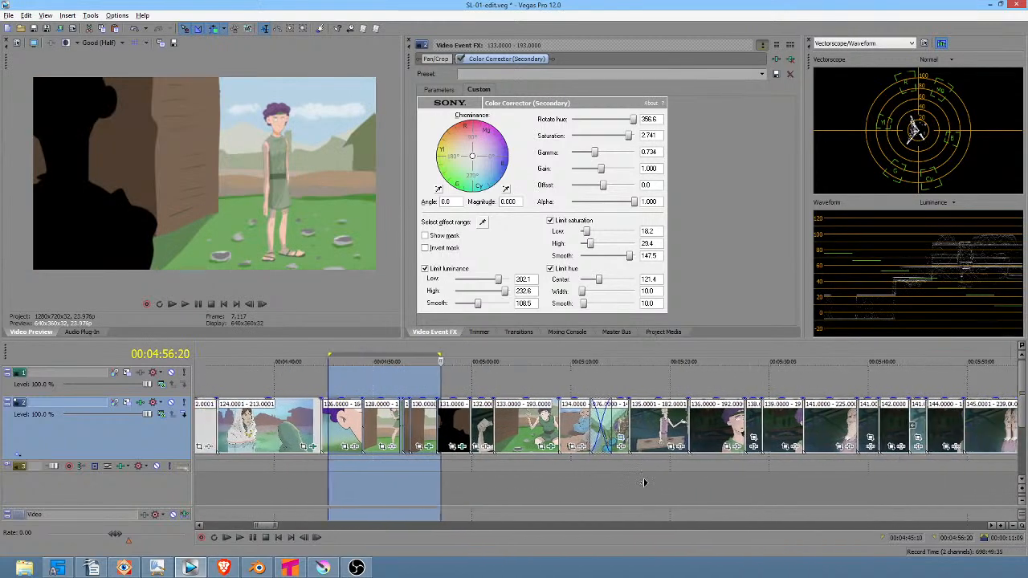
# Step: Scrub through the night scenes from the 131.0000 clip to the 146.0000 clips to review the boy's skin color
pyautogui.moveTo(442, 482); pyautogui.dragTo(711, 504)
pyautogui.middleClick(694, 499)
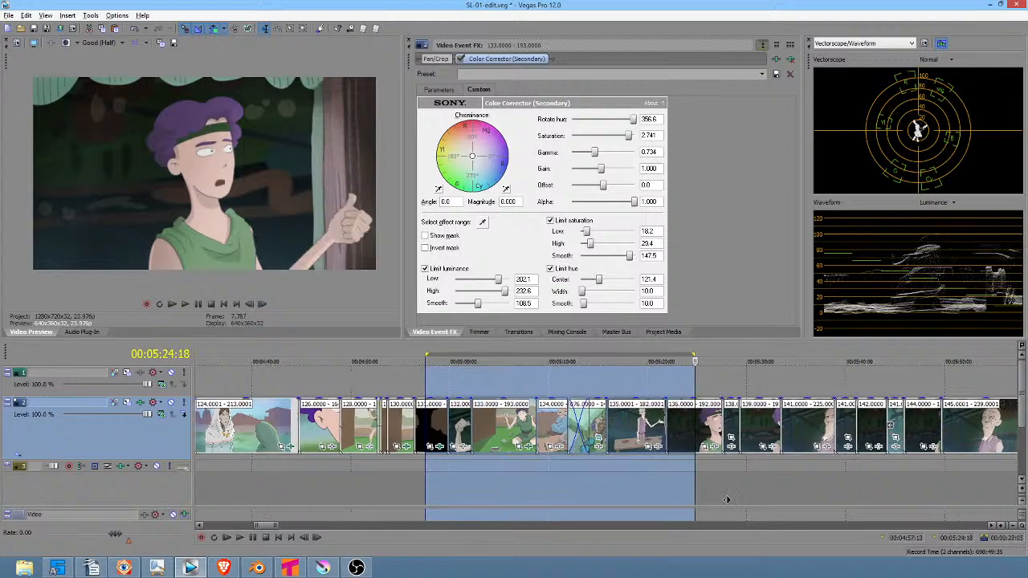
pyautogui.scroll(-2, 567, 480)
pyautogui.middleClick(565, 480)
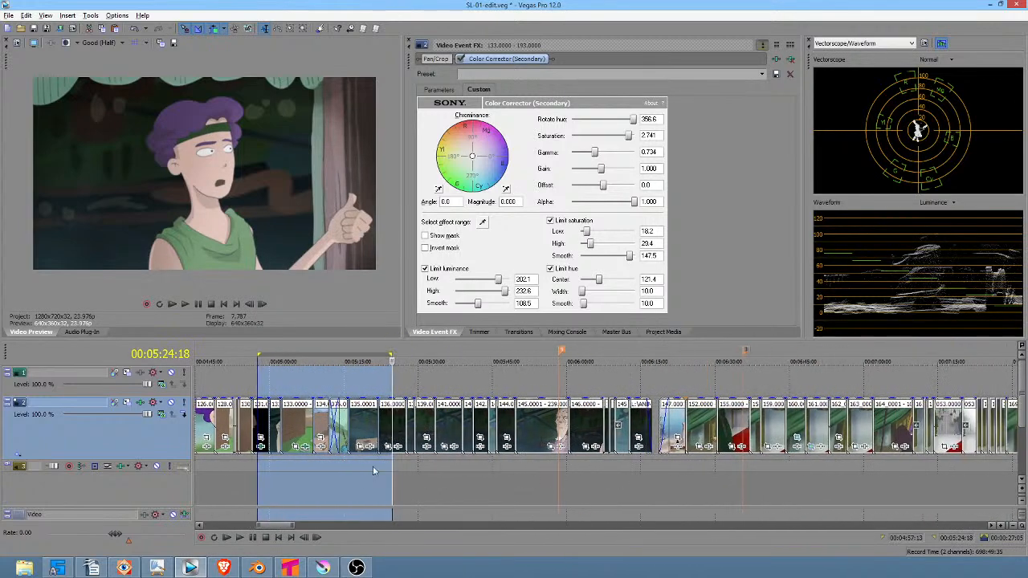
pyautogui.moveTo(391, 476); pyautogui.dragTo(470, 486)
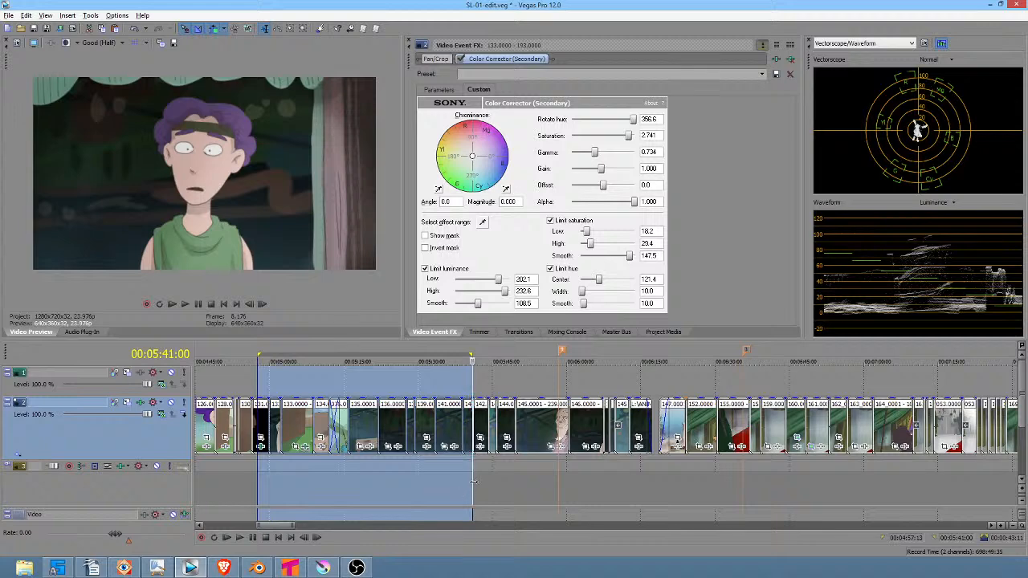
pyautogui.moveTo(479, 482); pyautogui.dragTo(743, 483)
pyautogui.click(534, 480)
pyautogui.scroll(3, 534, 480)
pyautogui.middleClick(745, 482)
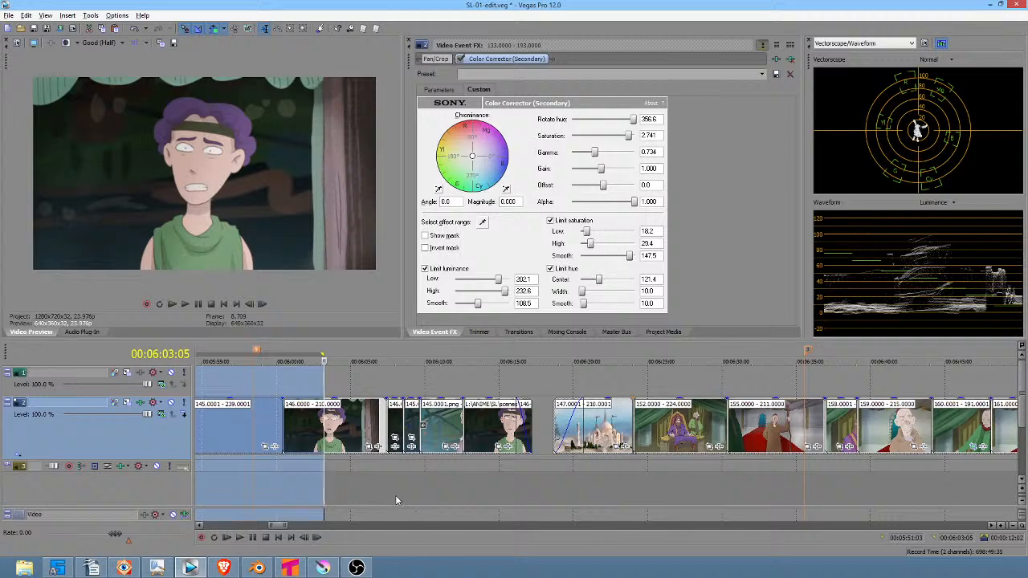
pyautogui.moveTo(395, 496); pyautogui.dragTo(512, 494)
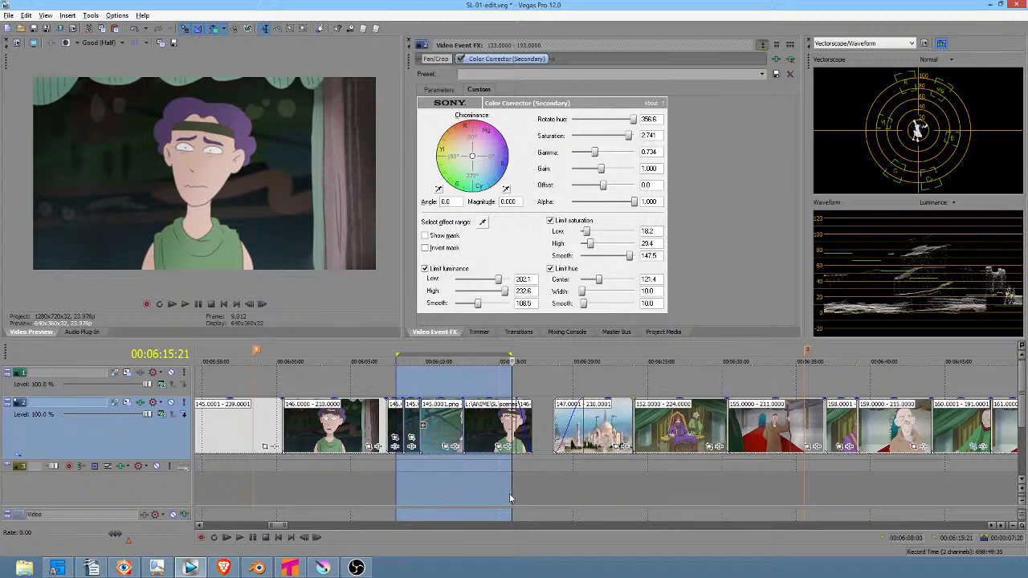
# Step: Scrub past the 147.0001 palace shot and examine the old man's color in the 155.0000 - 211.0000 throne room clip
pyautogui.moveTo(432, 476); pyautogui.dragTo(688, 476)
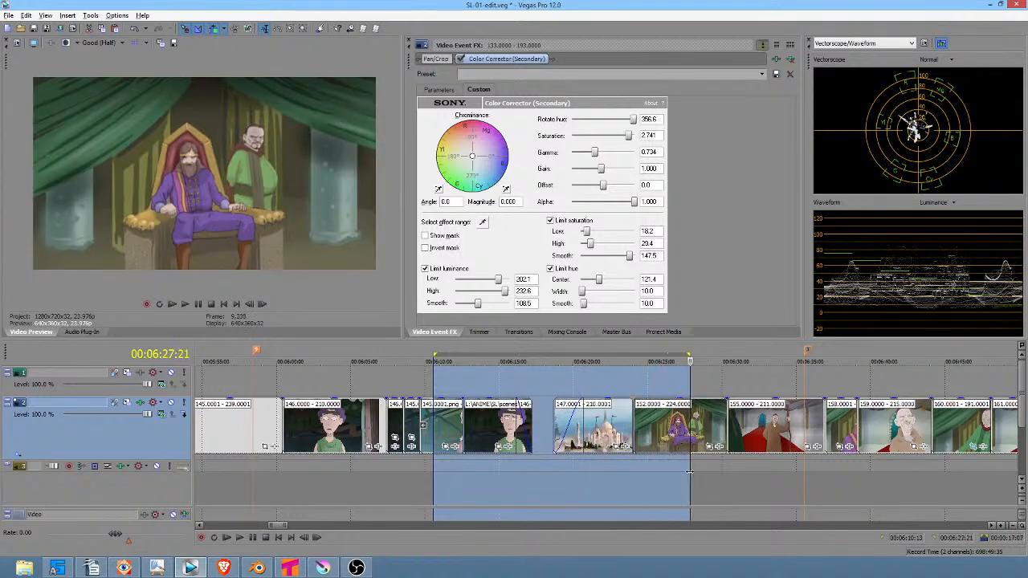
pyautogui.moveTo(614, 478); pyautogui.dragTo(784, 470)
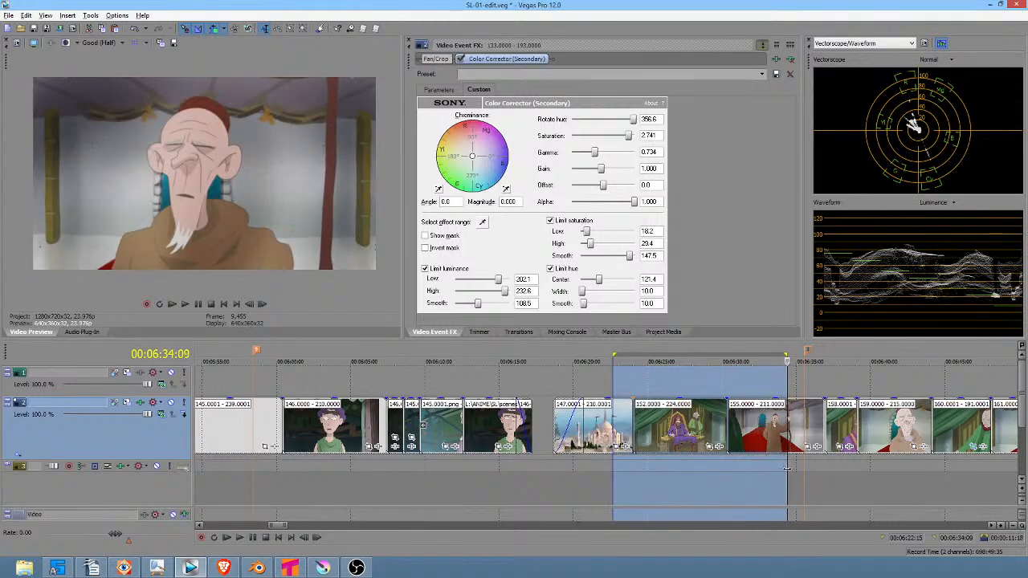
pyautogui.hscroll(5, 670, 482)
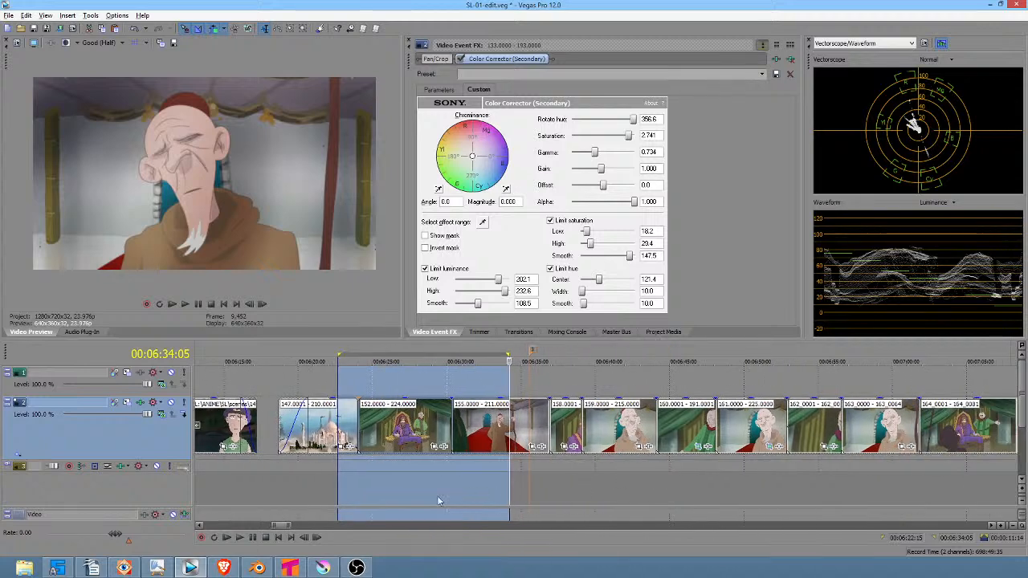
pyautogui.moveTo(398, 486); pyautogui.dragTo(516, 495)
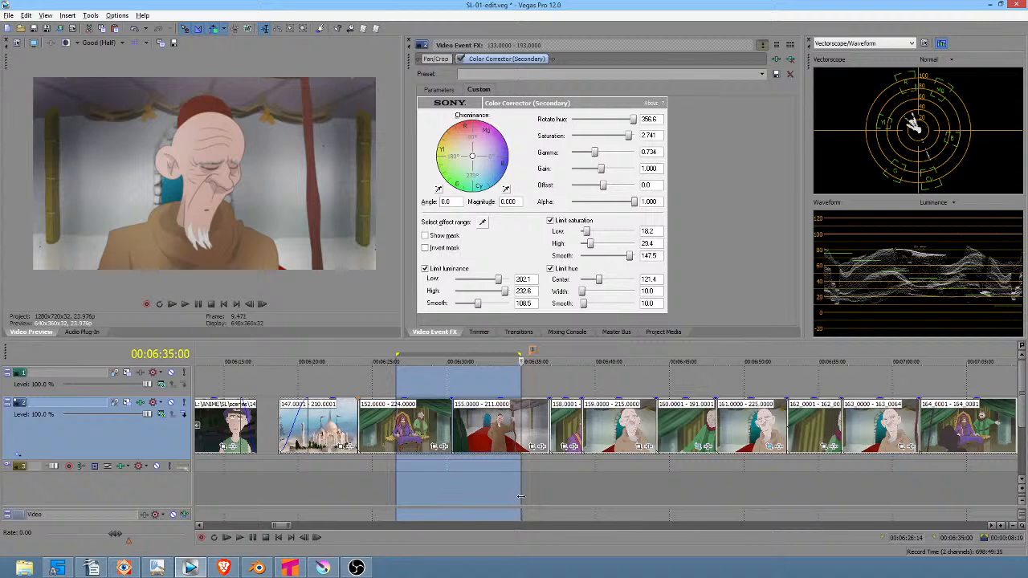
pyautogui.click(504, 489)
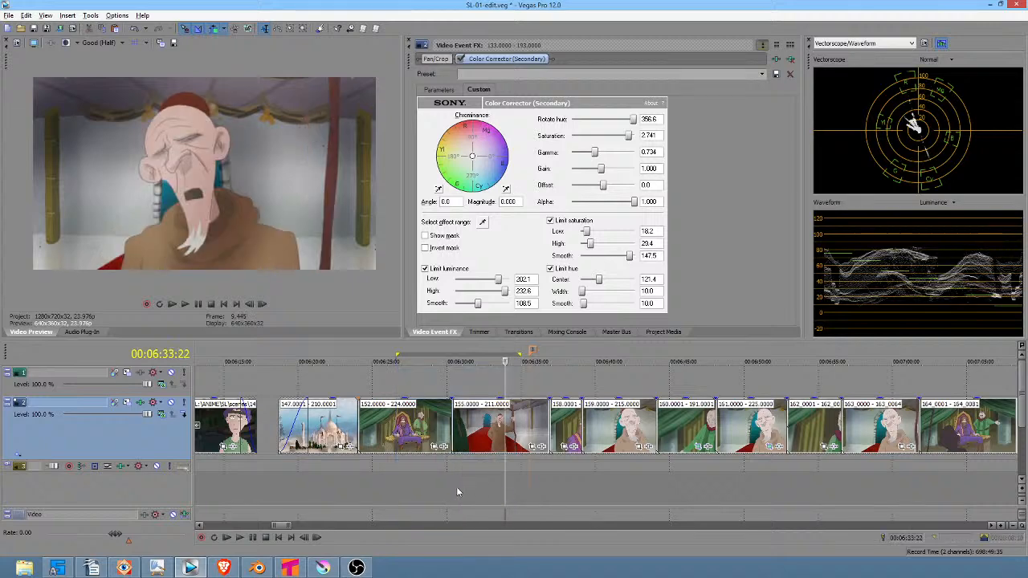
pyautogui.moveTo(438, 486); pyautogui.dragTo(511, 488)
pyautogui.scroll(3, 512, 490)
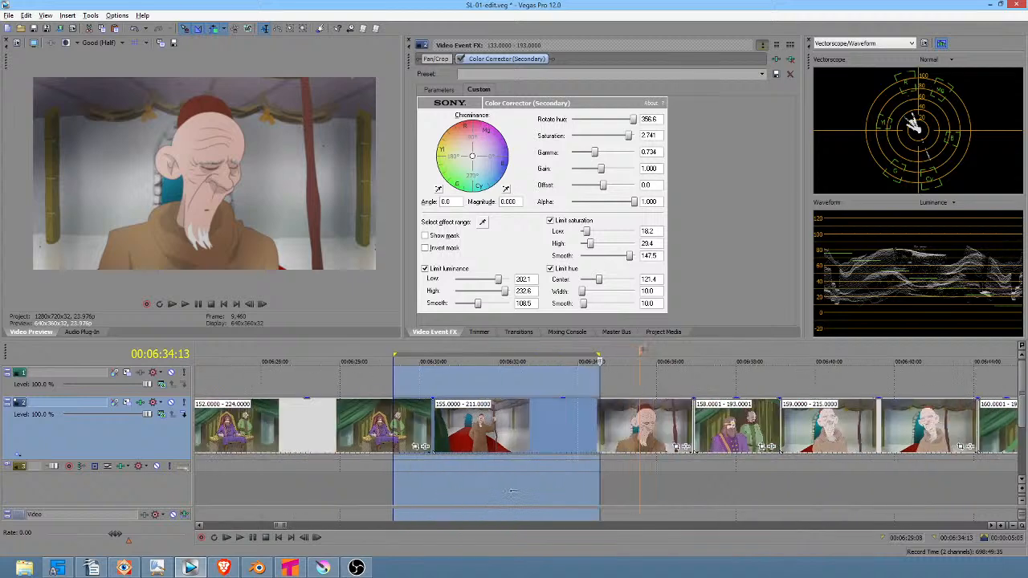
pyautogui.scroll(-3, 490, 498)
pyautogui.moveTo(513, 492); pyautogui.dragTo(416, 474)
pyautogui.click(589, 493)
pyautogui.moveTo(343, 467); pyautogui.dragTo(582, 450)
# Step: Review the throne room scenes from the 159.0000 - 215.0000 clip to the silhouette shot in the 053.0000 - 213.0000 clip
pyautogui.scroll(-3, 607, 469)
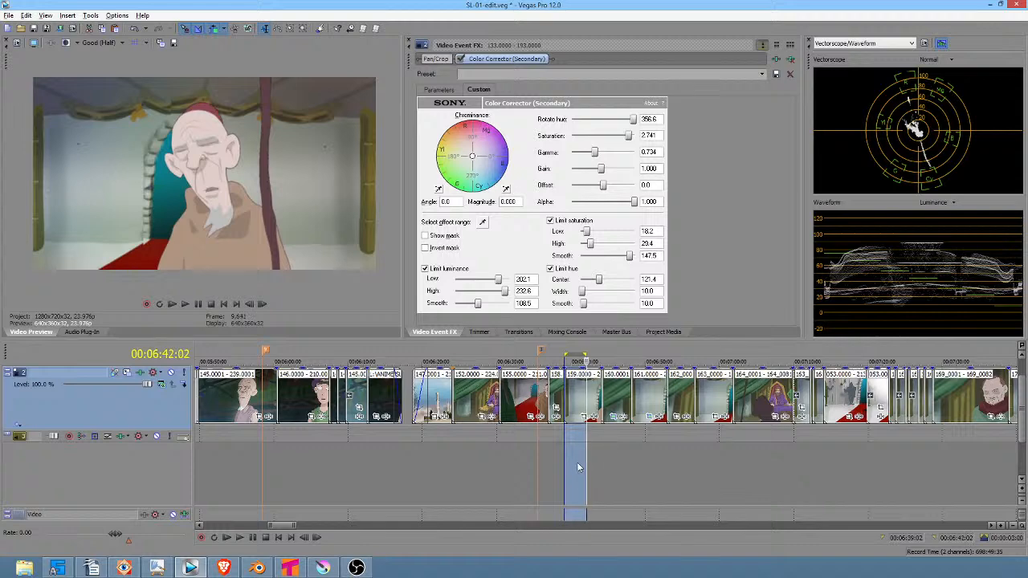
pyautogui.scroll(1, 597, 462)
pyautogui.scroll(1, 599, 464)
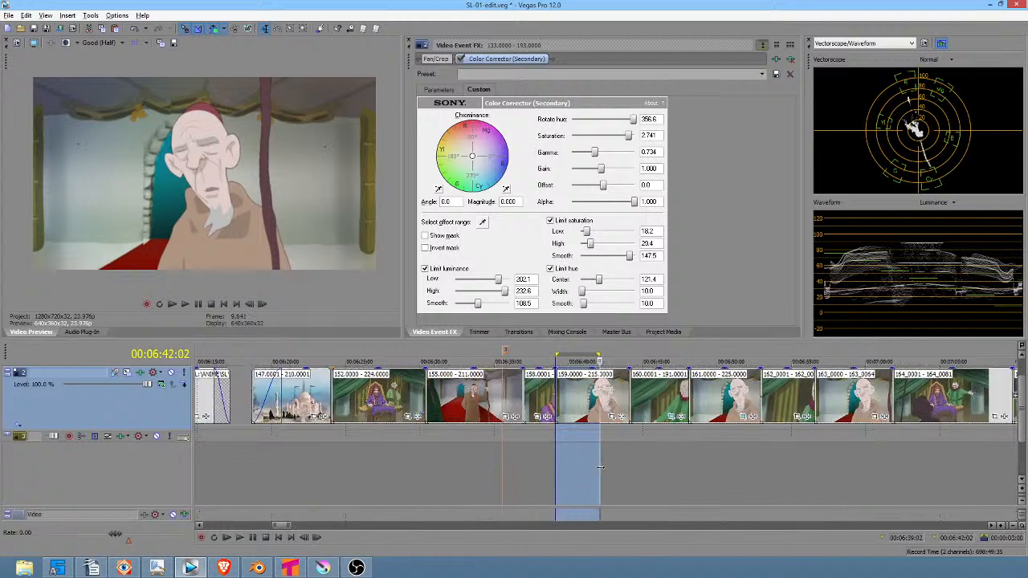
pyautogui.hscroll(5, 626, 474)
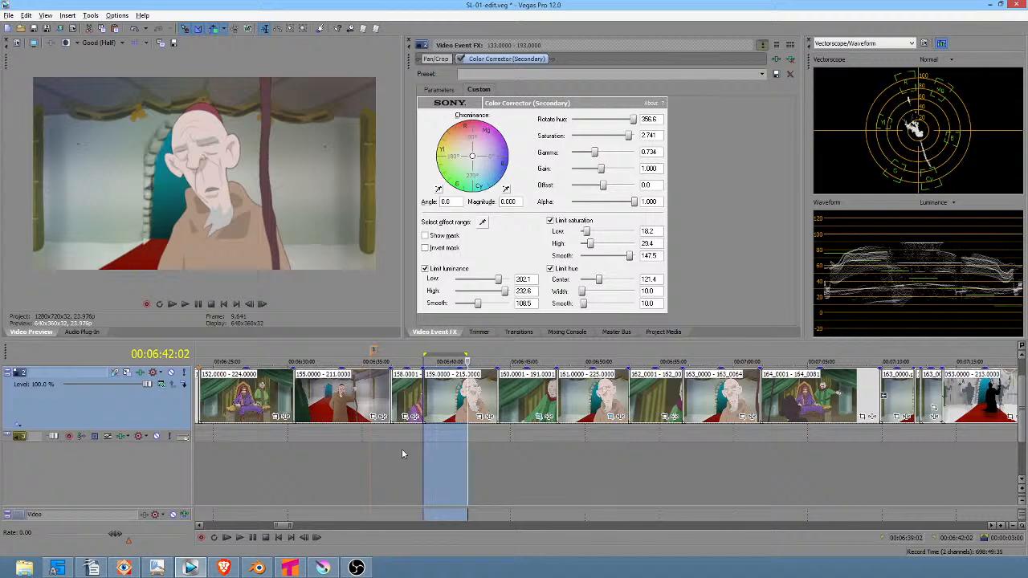
pyautogui.click(460, 451)
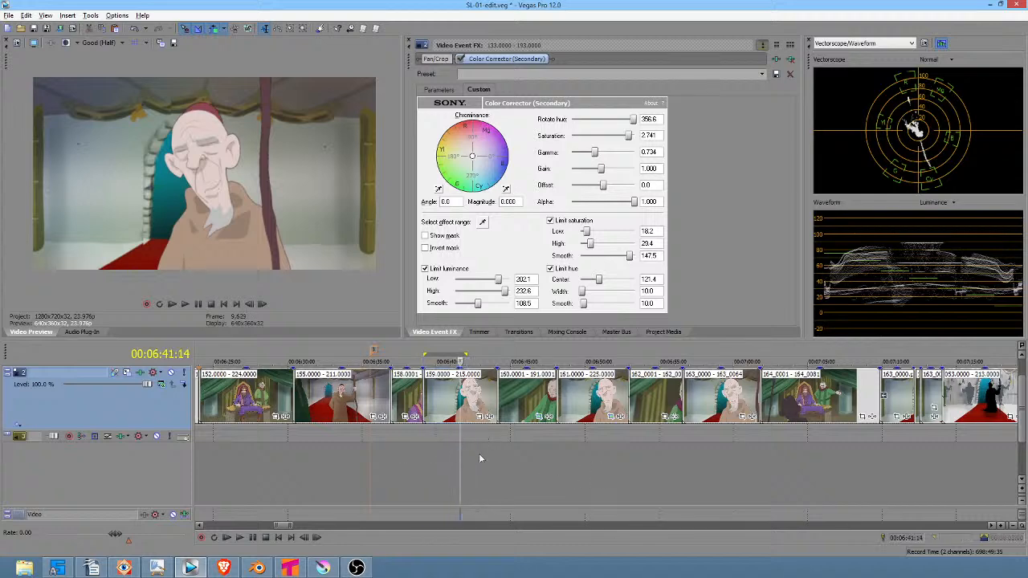
pyautogui.moveTo(447, 474); pyautogui.dragTo(979, 468)
pyautogui.moveTo(710, 451); pyautogui.dragTo(739, 450)
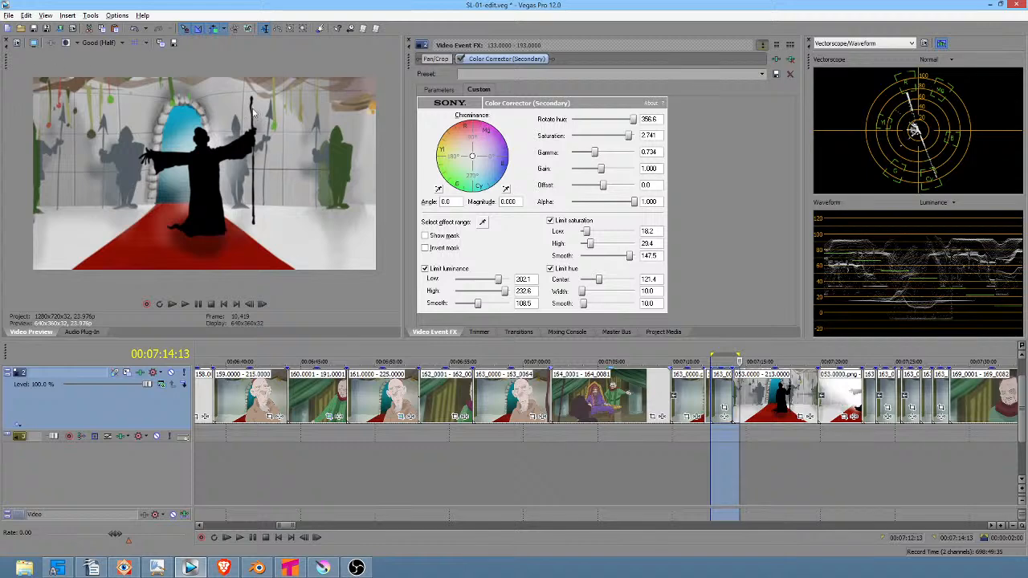
pyautogui.click(760, 463)
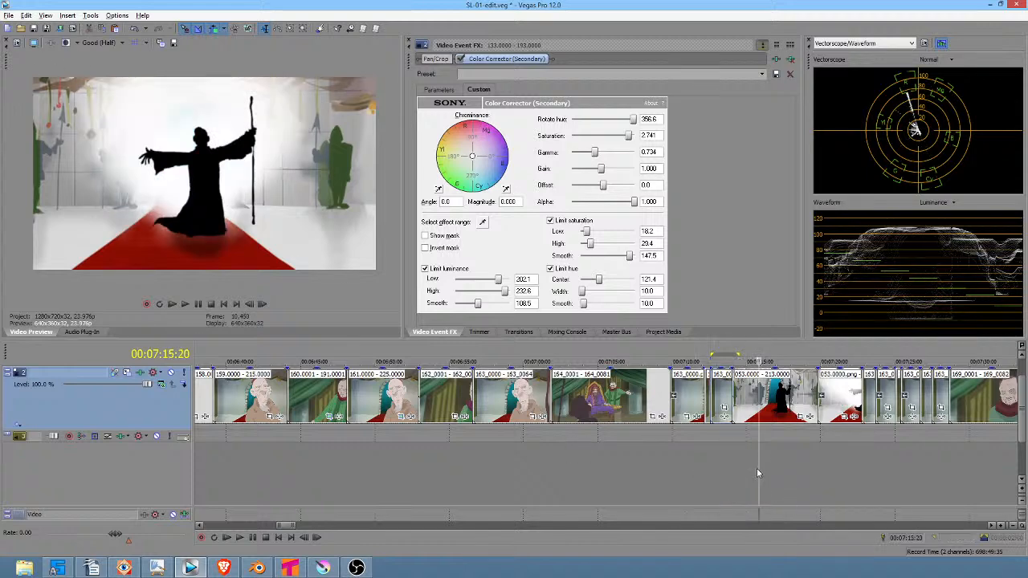
pyautogui.hscroll(2, 659, 485)
pyautogui.hscroll(-3, 659, 484)
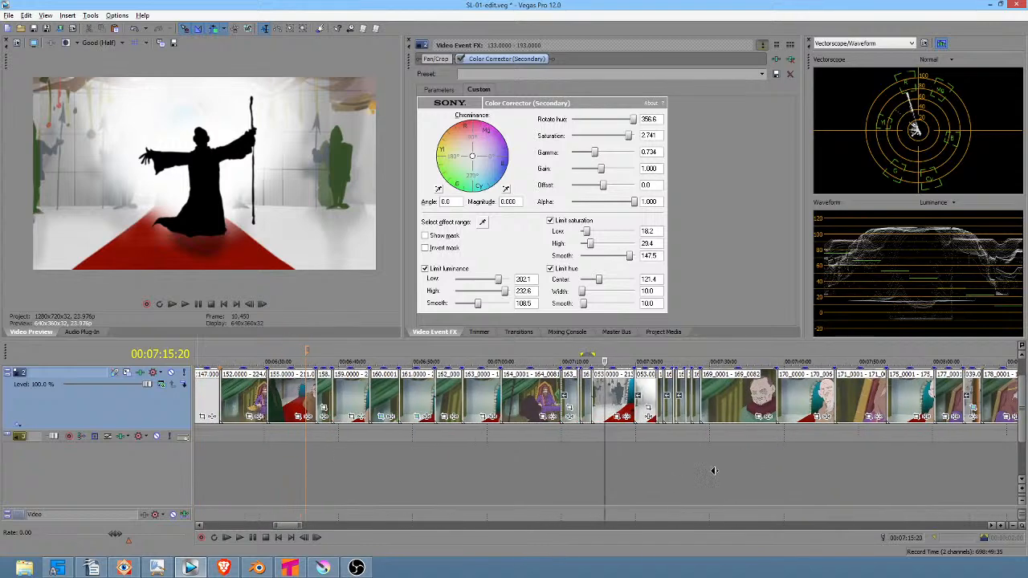
# Step: Compare the old man's skin color from the 159.0000 - 215.0000 clip through to the 170_0000 - 170_0064 clip
pyautogui.moveTo(501, 479); pyautogui.dragTo(575, 468)
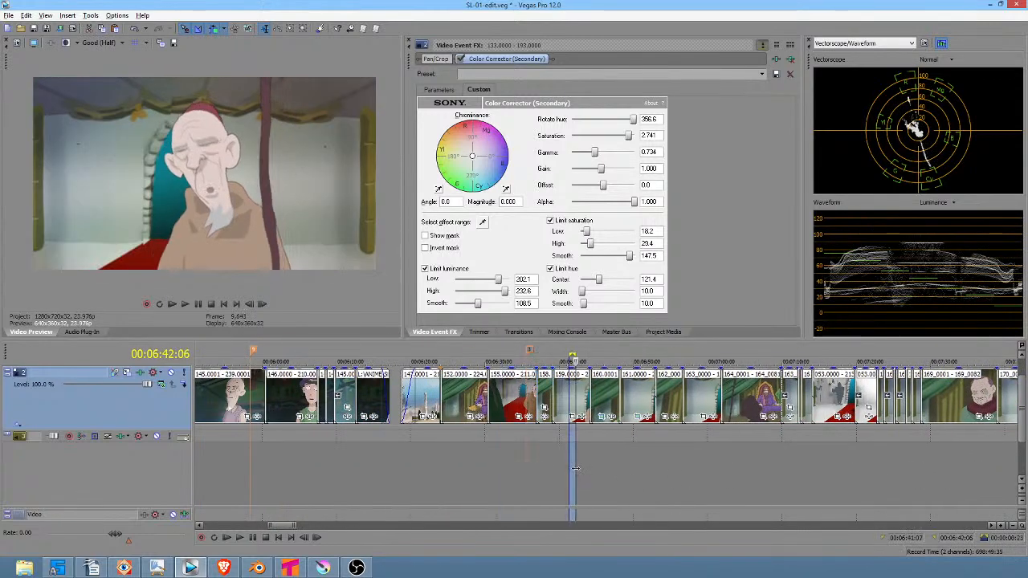
pyautogui.click(632, 466)
pyautogui.click(699, 456)
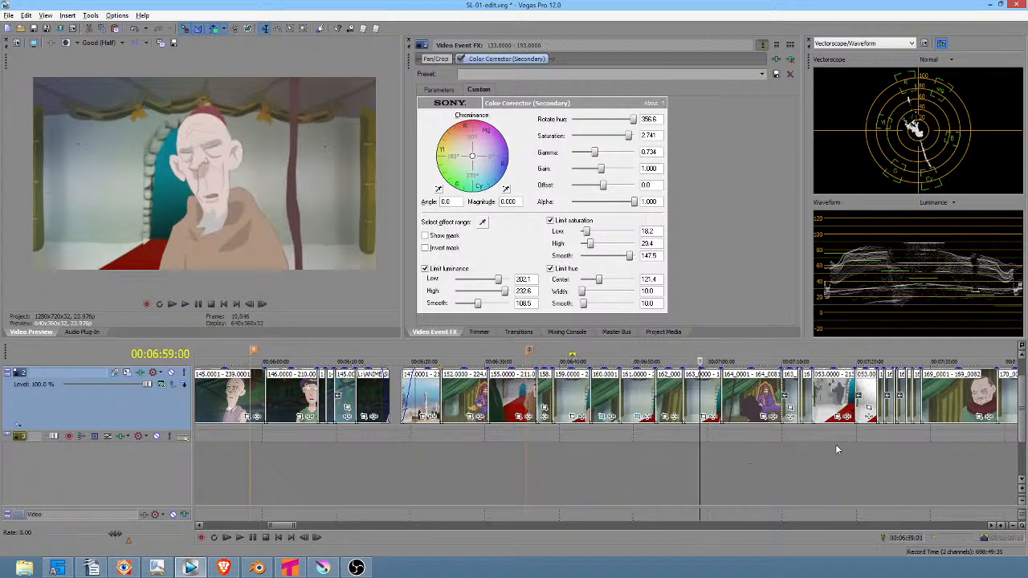
pyautogui.click(835, 450)
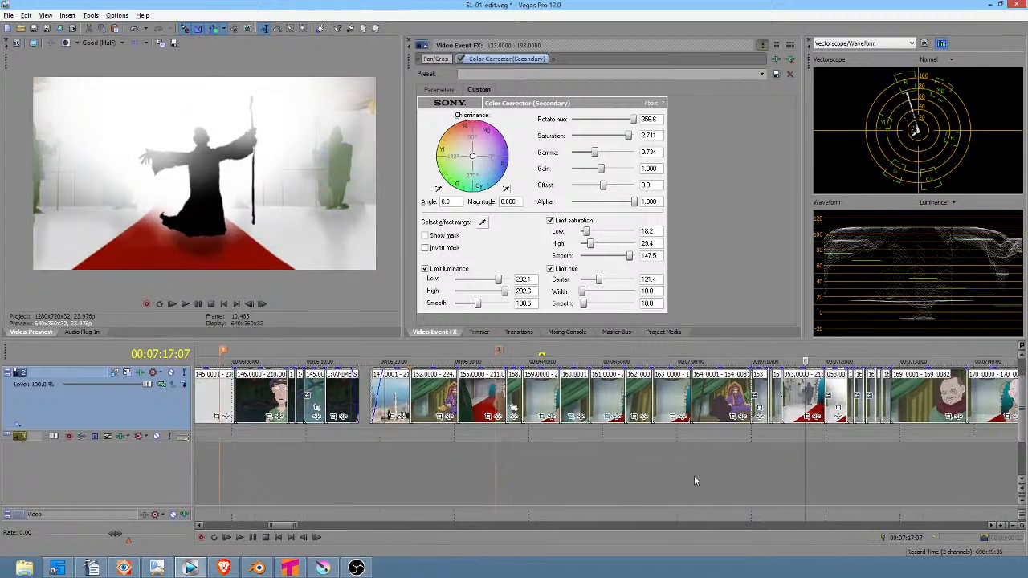
pyautogui.middleClick(700, 473)
pyautogui.moveTo(514, 492); pyautogui.dragTo(675, 502)
pyautogui.moveTo(688, 502); pyautogui.dragTo(887, 492)
pyautogui.scroll(3, 854, 487)
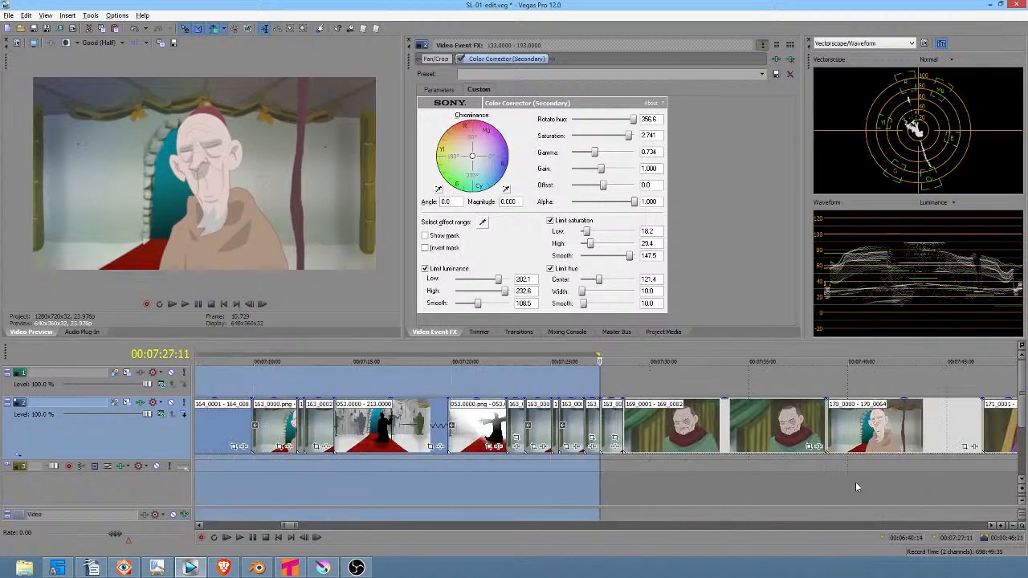
pyautogui.moveTo(564, 486); pyautogui.dragTo(887, 512)
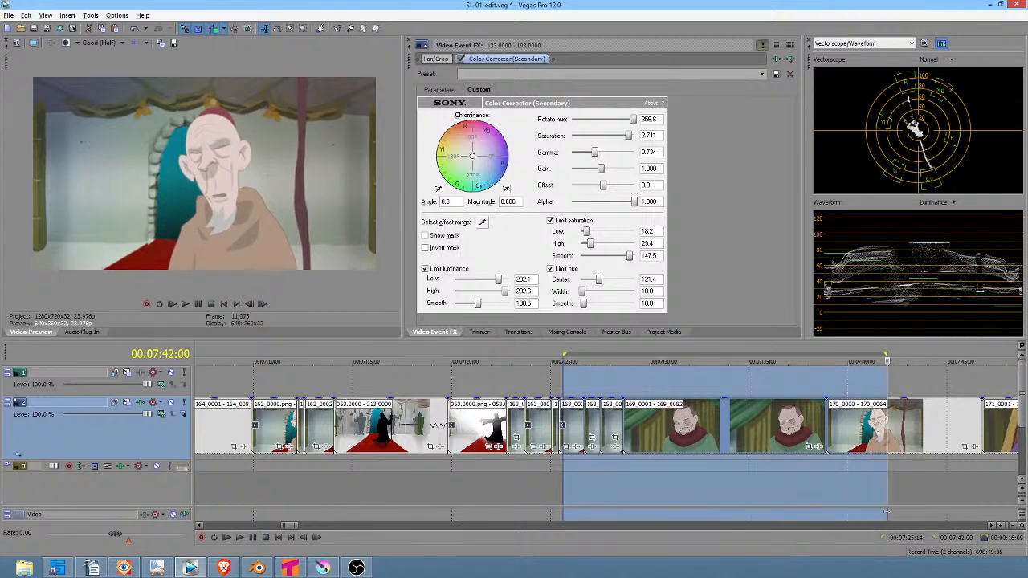
pyautogui.moveTo(885, 512); pyautogui.dragTo(886, 512)
# Step: Recheck the silhouette shot in the 053.0000 clips and the old man's close-ups from 159.0000 to 163_0000
pyautogui.scroll(-3, 515, 493)
pyautogui.click(320, 478)
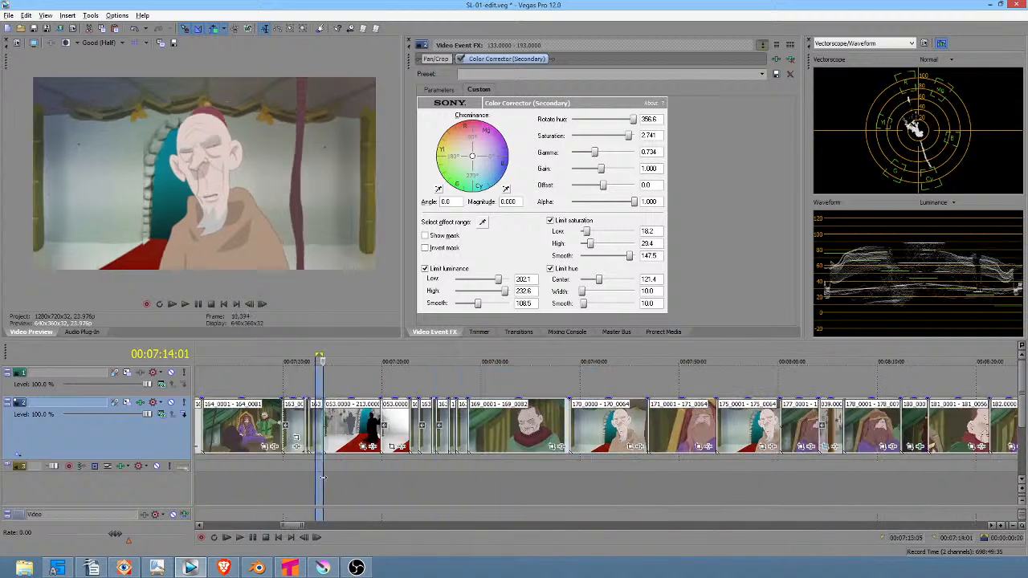
pyautogui.moveTo(321, 477); pyautogui.dragTo(393, 482)
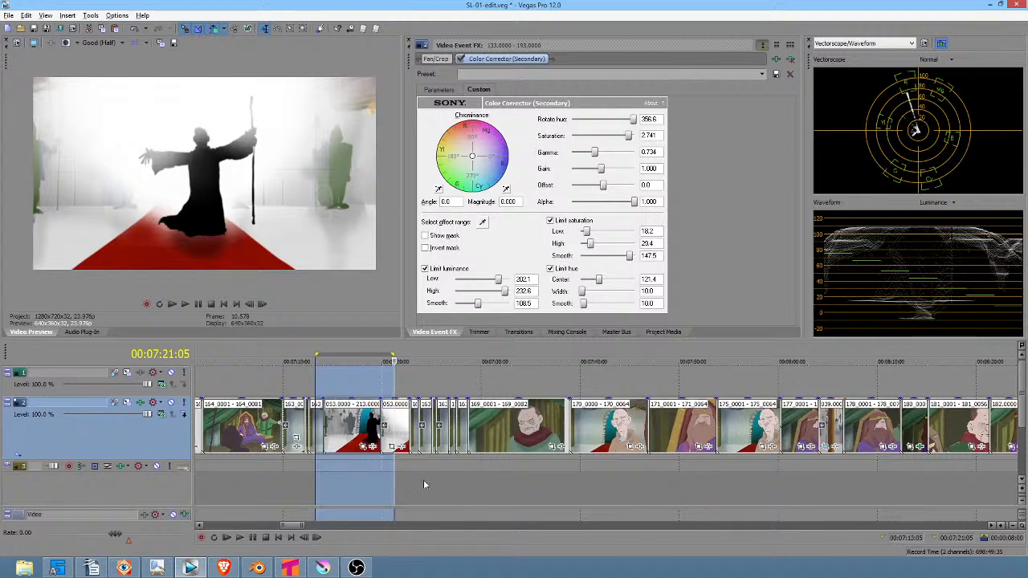
pyautogui.scroll(-3, 437, 480)
pyautogui.moveTo(317, 479); pyautogui.dragTo(409, 480)
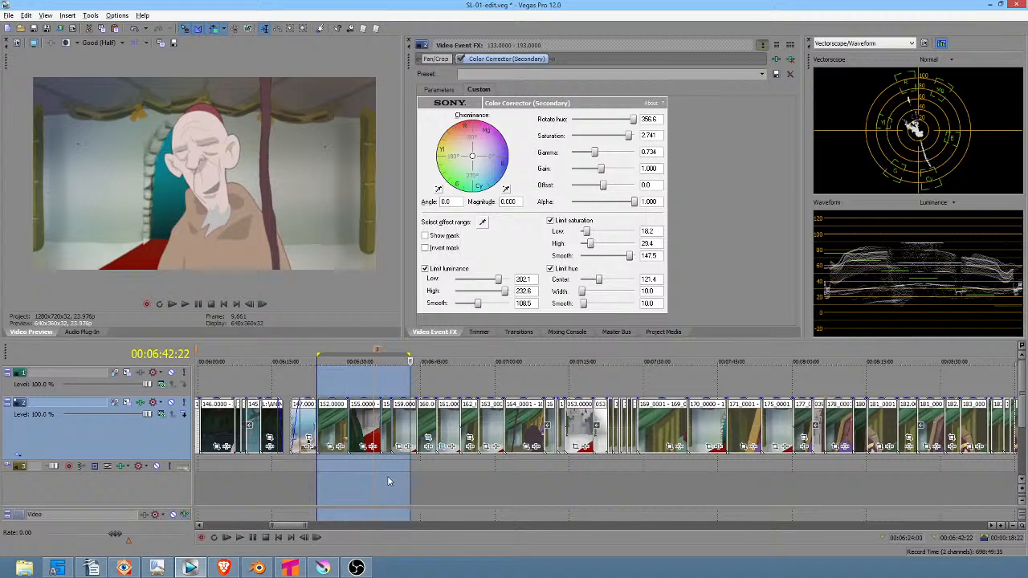
pyautogui.moveTo(387, 476); pyautogui.dragTo(401, 478)
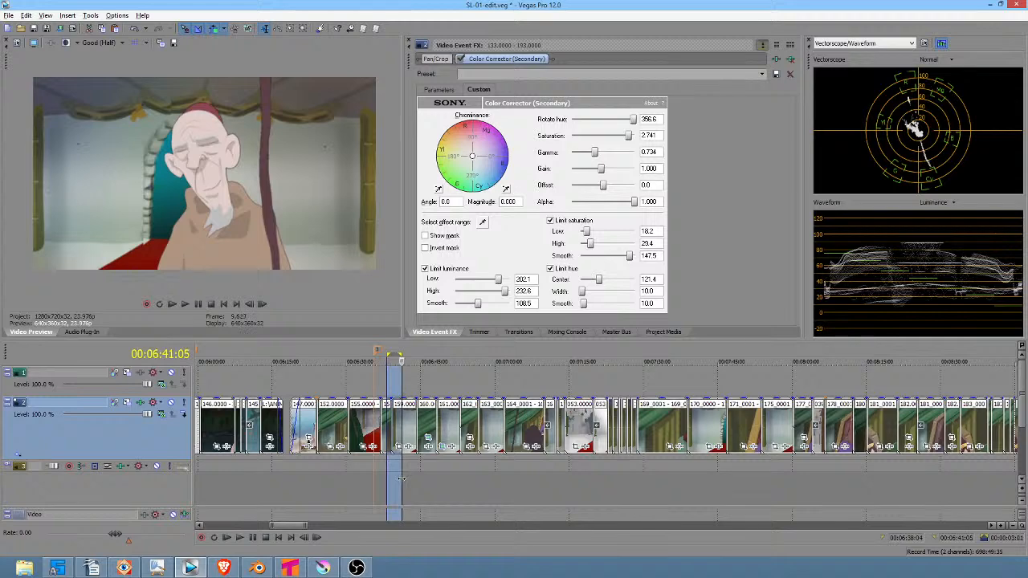
pyautogui.click(392, 480)
pyautogui.scroll(3, 392, 480)
pyautogui.moveTo(308, 479); pyautogui.dragTo(893, 487)
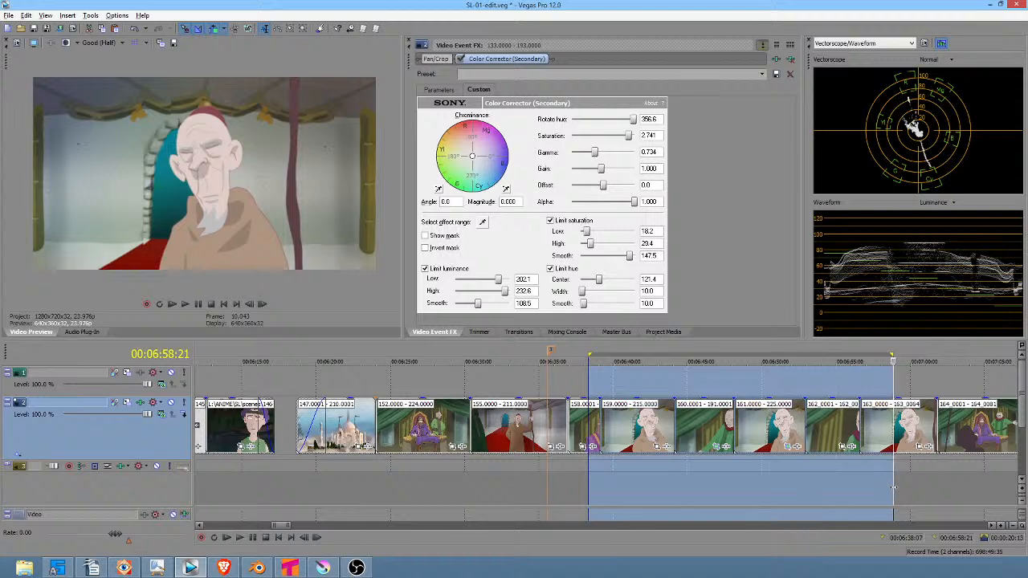
pyautogui.scroll(-2, 839, 491)
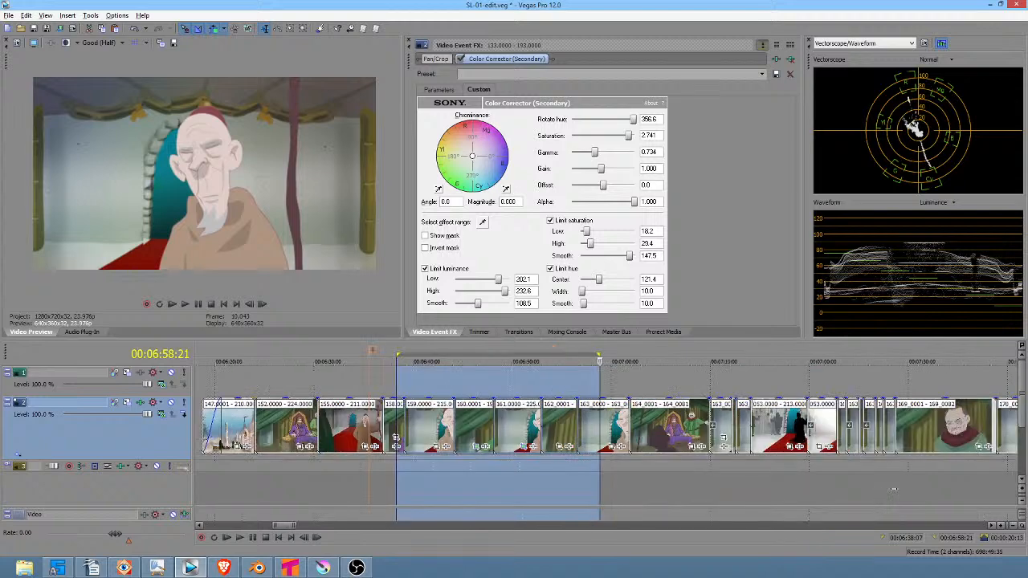
# Step: Compare the old man's skin in the 145.0001 night clip with his skin in the 159.0000 - 215.0000 throne room clip
pyautogui.click(233, 477)
pyautogui.press('space')
pyautogui.hscroll(-4, 323, 482)
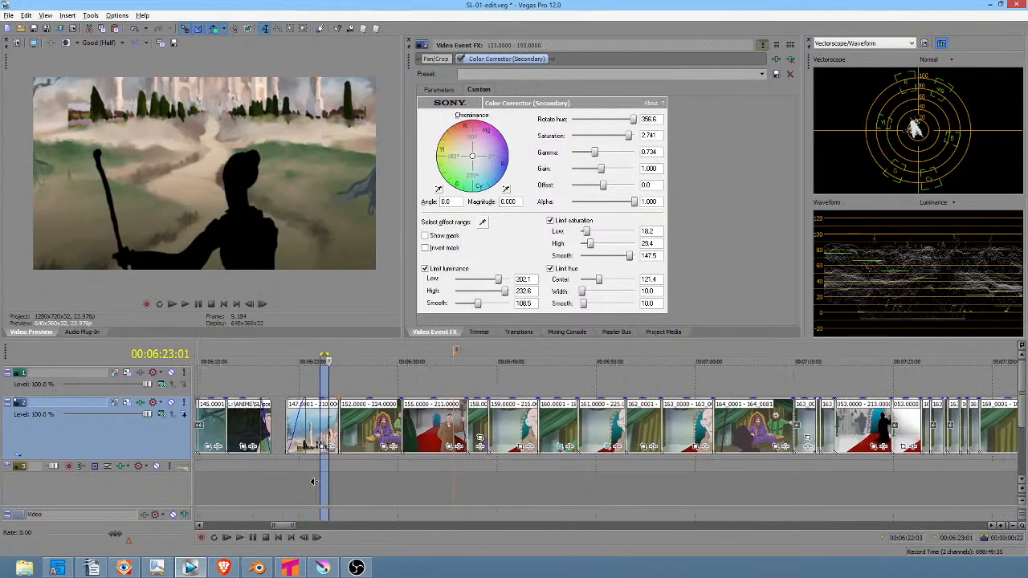
pyautogui.moveTo(259, 479); pyautogui.dragTo(279, 476)
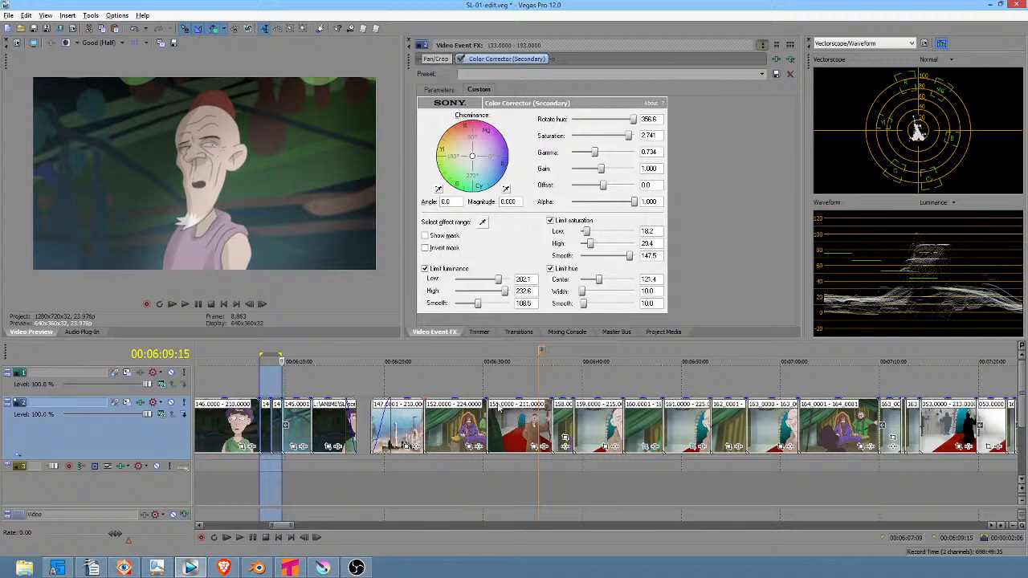
pyautogui.click(605, 480)
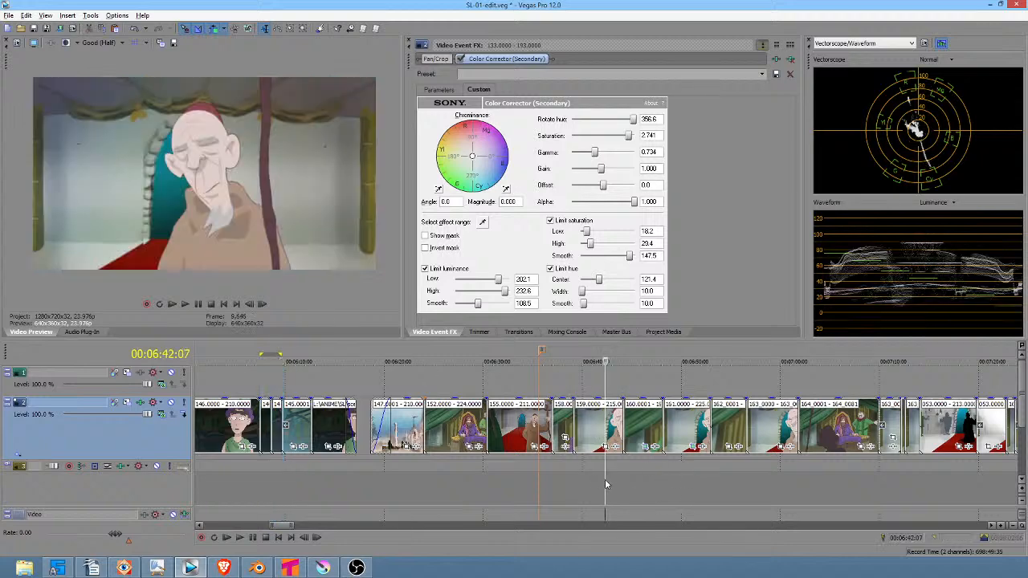
pyautogui.click(299, 478)
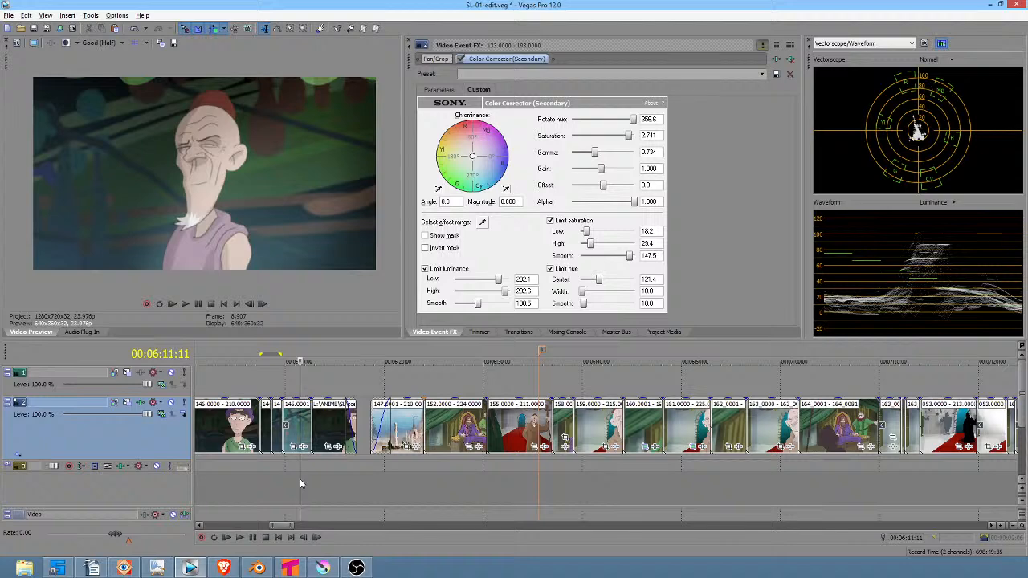
pyautogui.click(607, 487)
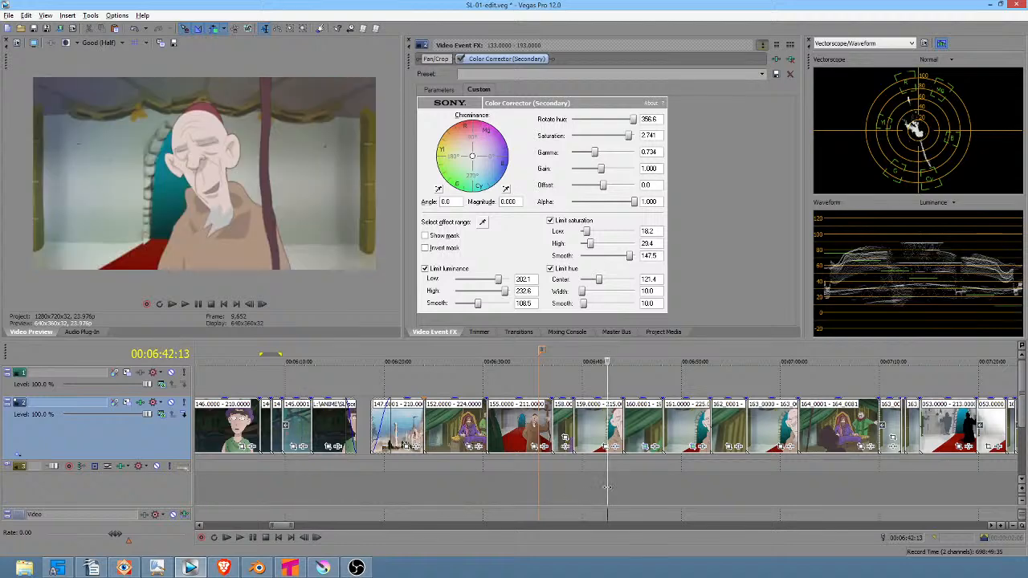
pyautogui.click(290, 479)
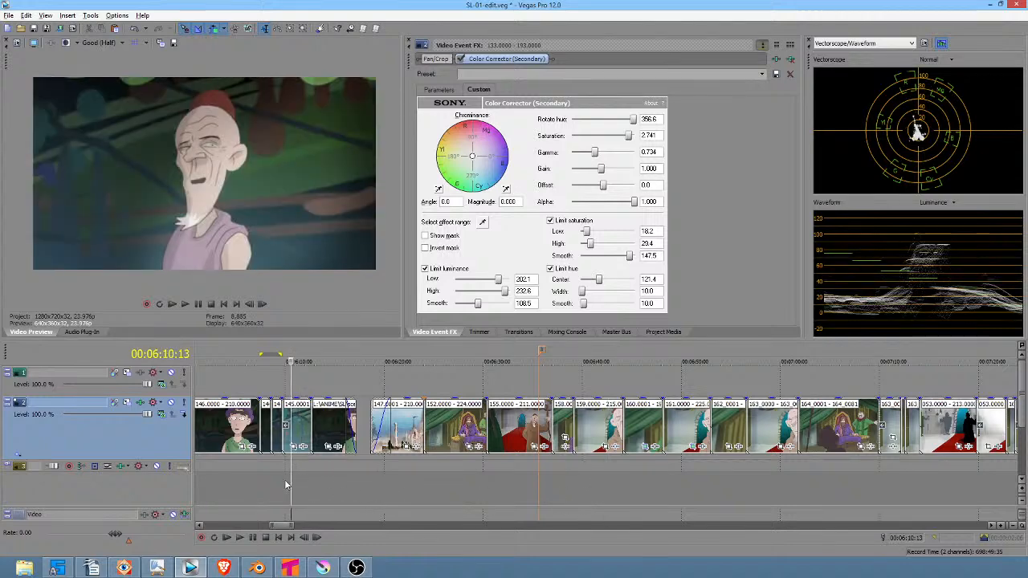
# Step: Move the timeline markers to the old man's night shot at 00:05:27:11 and his throne room shot at 00:06:40:10
pyautogui.click(594, 483)
pyautogui.moveTo(257, 483); pyautogui.dragTo(391, 499)
pyautogui.scroll(-3, 290, 493)
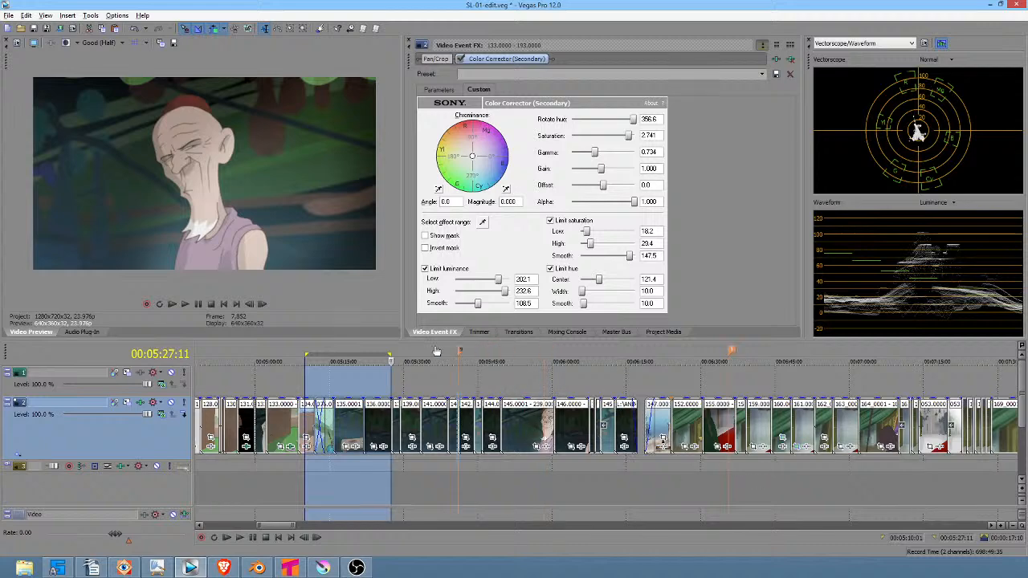
pyautogui.click(394, 352)
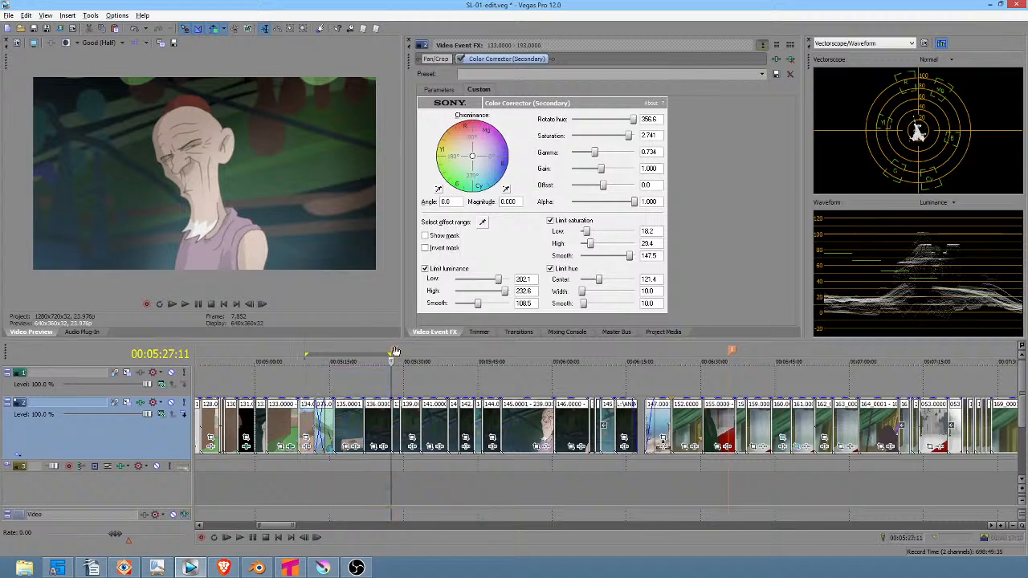
pyautogui.click(730, 354)
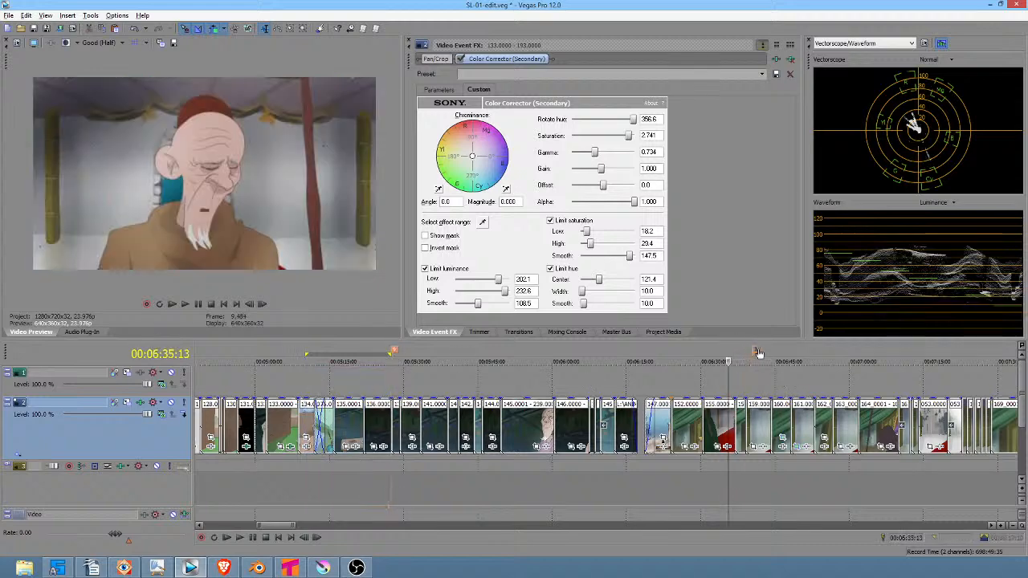
pyautogui.click(759, 353)
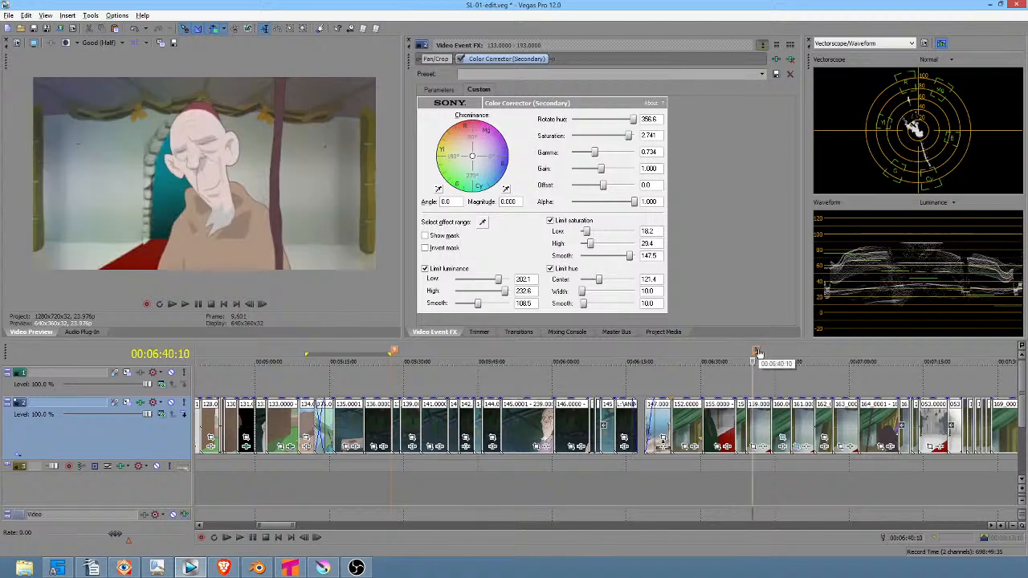
# Step: Compare the old man's skin color by alternating between the night shot marker and the 159.0000 - 215.0000 throne room marker
pyautogui.hotkey('ctrl', 'Left')
pyautogui.click(758, 353)
pyautogui.hotkey('ctrl', 'Left')
pyautogui.click(758, 353)
pyautogui.hotkey('ctrl', 'Left')
pyautogui.click(759, 353)
pyautogui.hotkey('ctrl', 'Left')
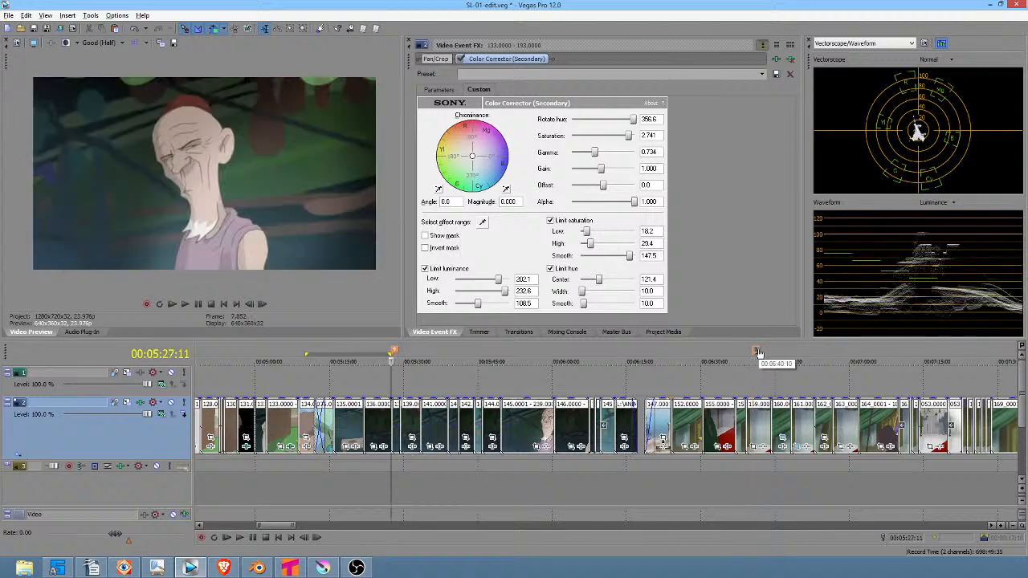
pyautogui.click(759, 353)
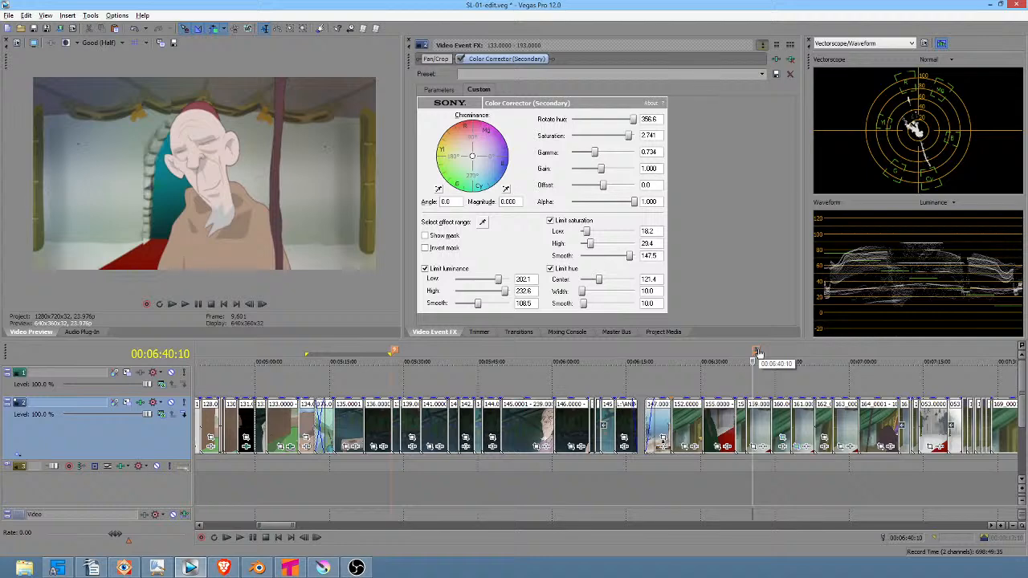
pyautogui.hotkey('ctrl', 'Left')
pyautogui.click(759, 353)
pyautogui.hotkey('ctrl', 'Left')
pyautogui.click(758, 353)
pyautogui.hotkey('ctrl', 'Left')
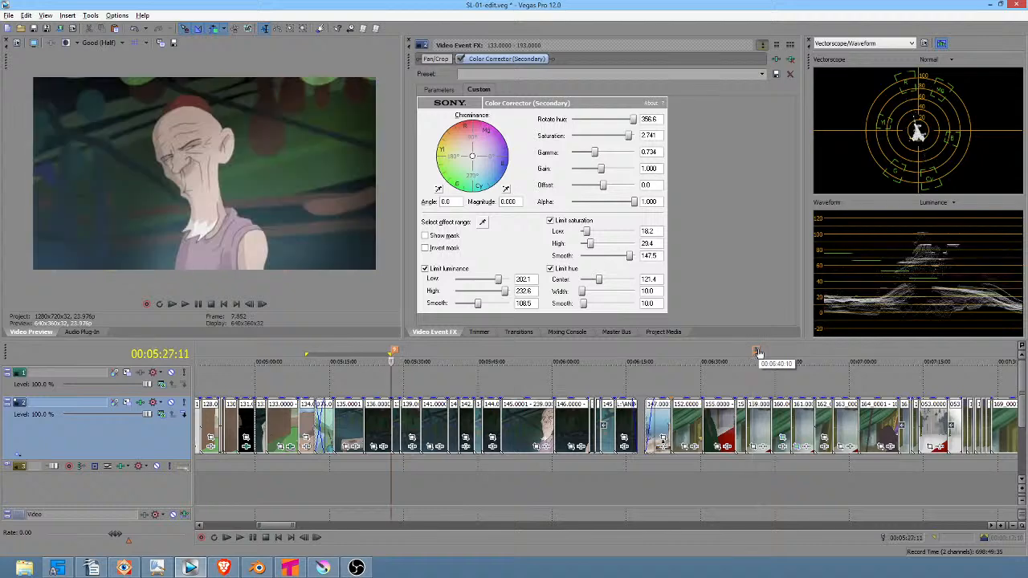
pyautogui.click(759, 354)
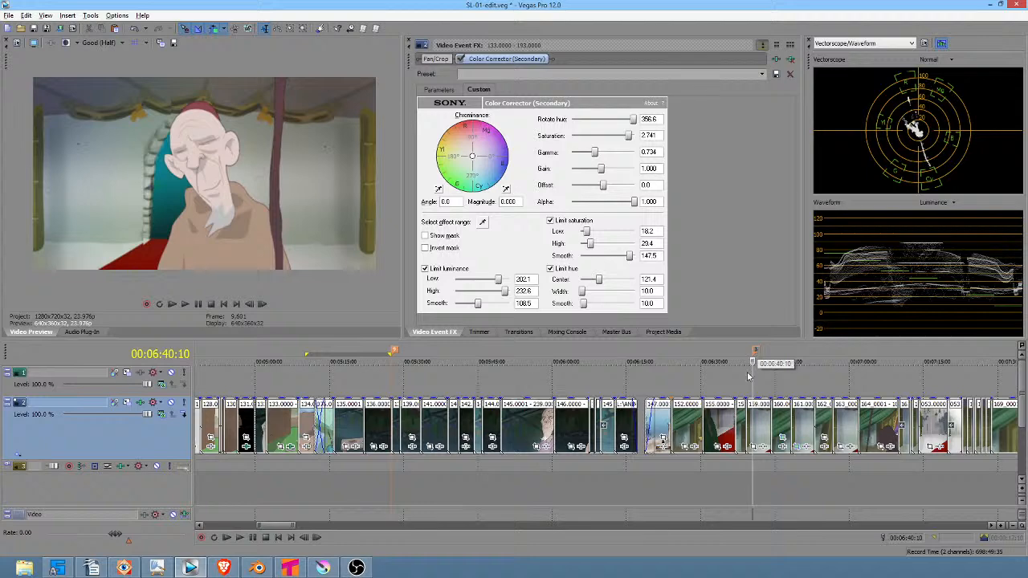
# Step: Scrub closely through the start of the 159.0000 - 215.0000 clip to examine the old man's first frames
pyautogui.click(763, 481)
pyautogui.scroll(3, 756, 479)
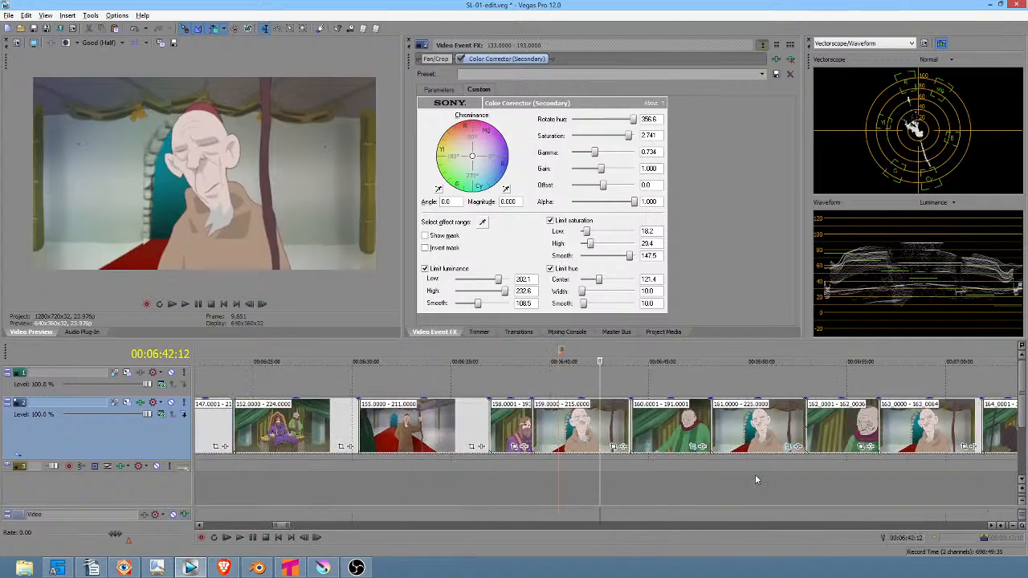
pyautogui.moveTo(543, 478); pyautogui.dragTo(558, 476)
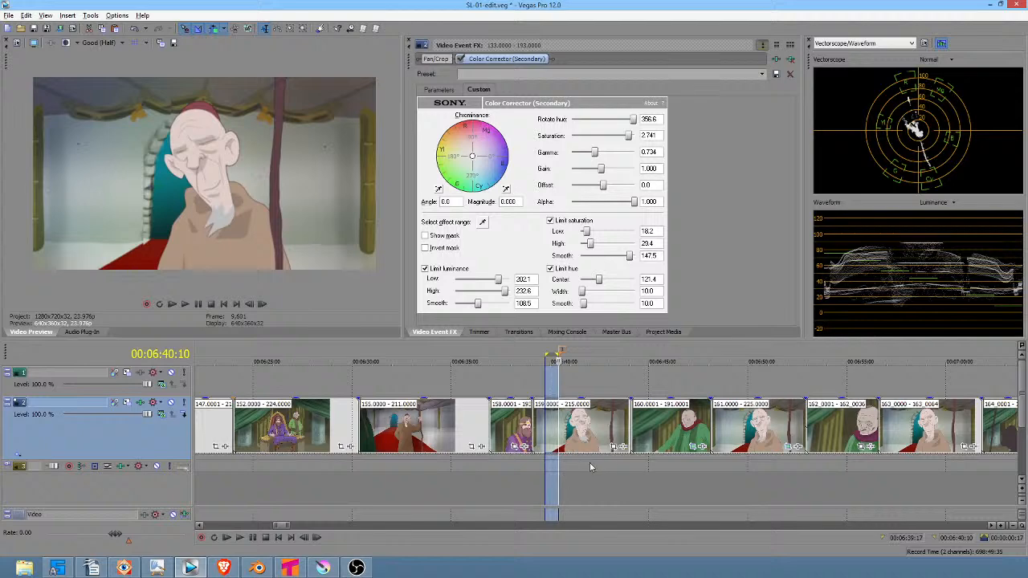
pyautogui.moveTo(522, 476); pyautogui.dragTo(568, 485)
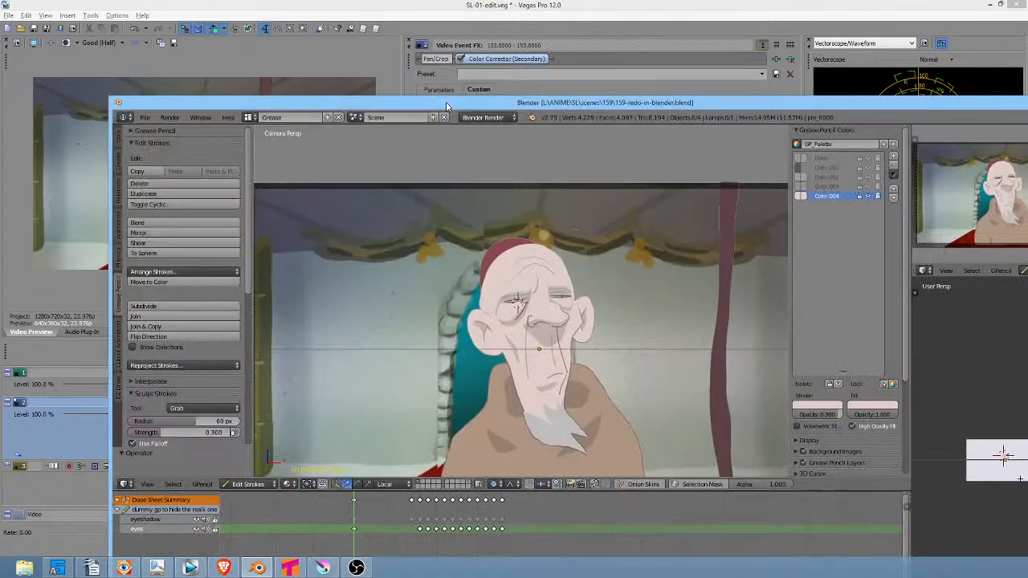
# Step: Maximize the 159-redo-in-blender.blend window in Blender and review the opening frames up to frame 3
pyautogui.doubleClick(447, 105)
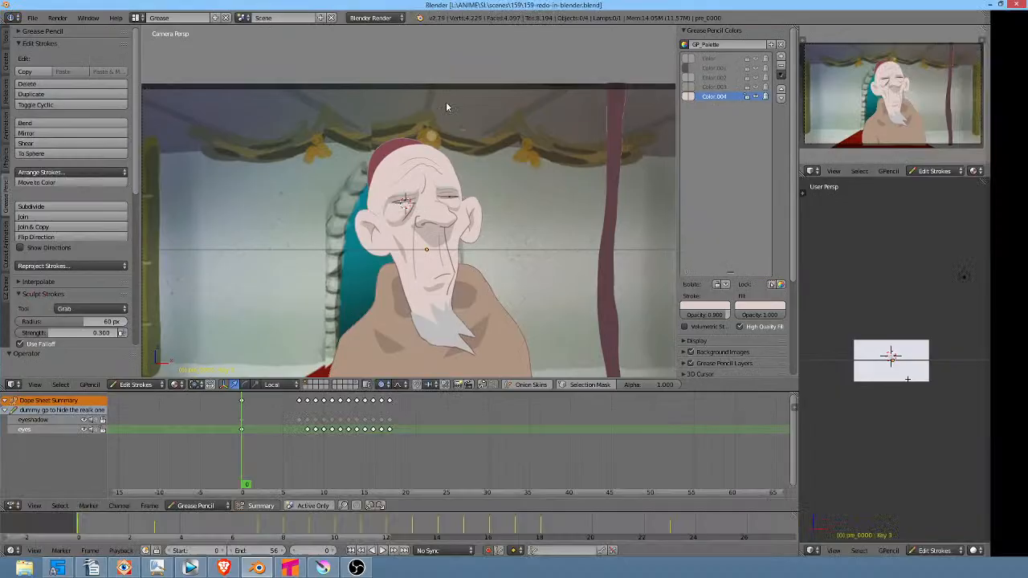
pyautogui.moveTo(254, 445)
pyautogui.mouseDown()
pyautogui.moveTo(386, 479)
pyautogui.moveTo(442, 479)
pyautogui.moveTo(267, 460)
pyautogui.mouseUp()
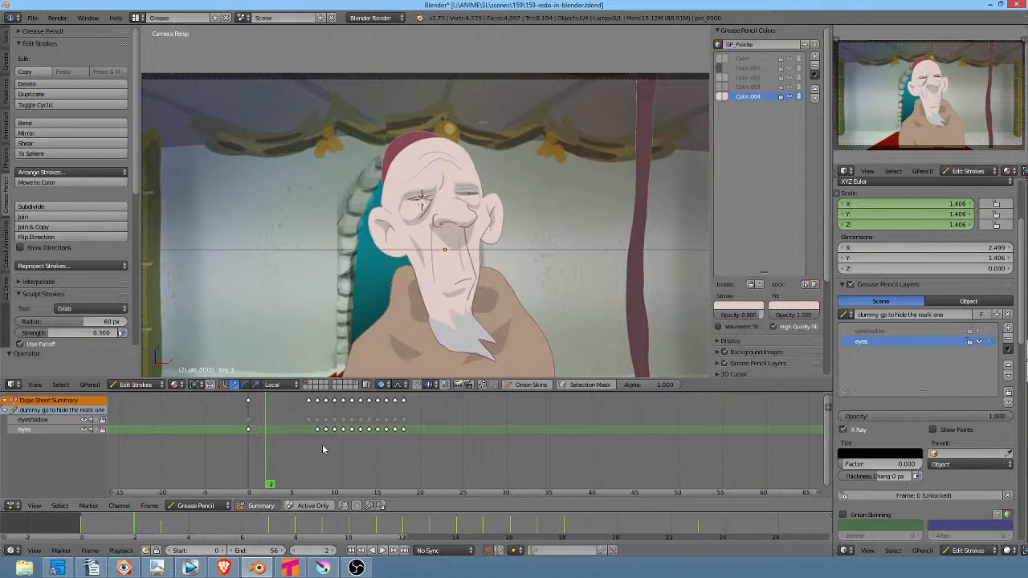
pyautogui.moveTo(273, 458)
pyautogui.mouseDown()
pyautogui.moveTo(241, 459)
pyautogui.moveTo(313, 461)
pyautogui.moveTo(219, 463)
pyautogui.moveTo(275, 456)
pyautogui.mouseUp()
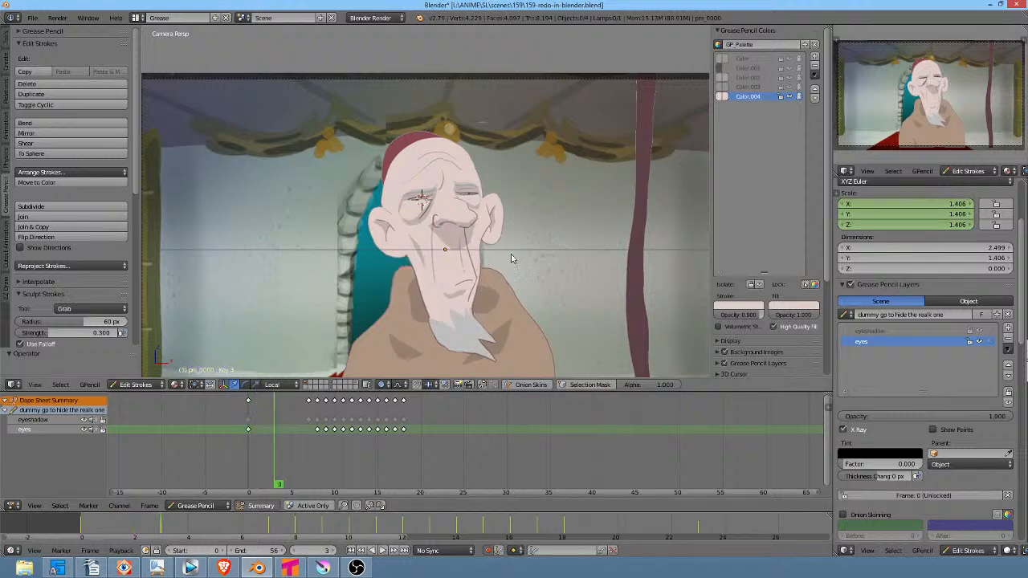
# Step: Inspect the old man's layered planes and mesh from an angle, ending in Object Mode with the camera view
pyautogui.moveTo(511, 255); pyautogui.dragTo(570, 301)
pyautogui.rightClick(434, 244)
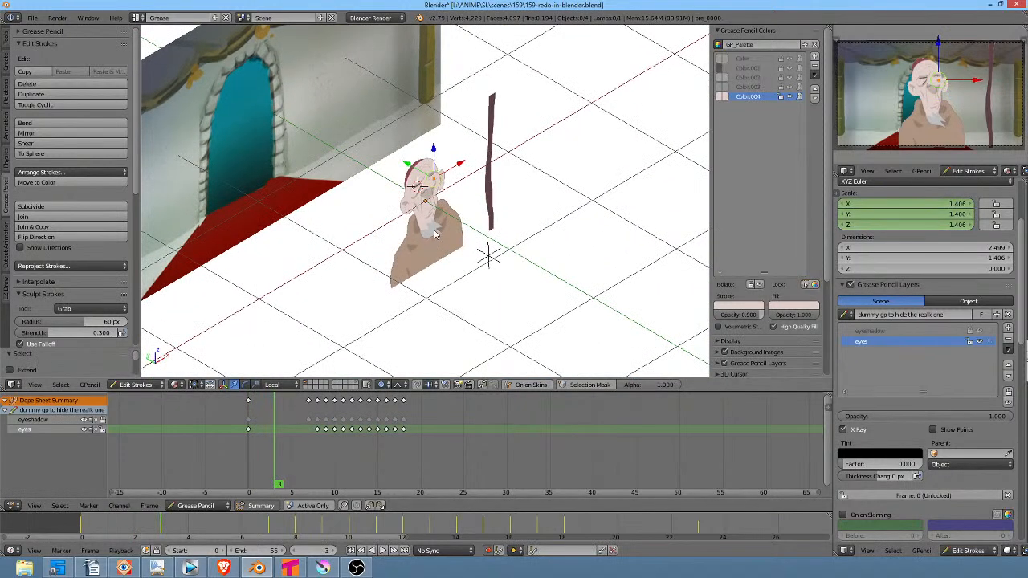
pyautogui.rightClick(421, 213)
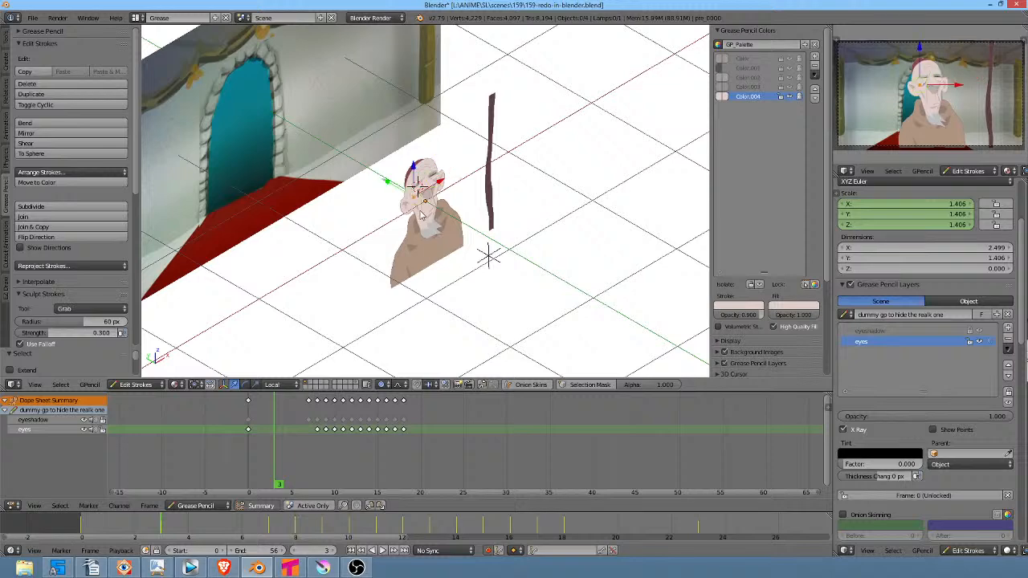
pyautogui.moveTo(439, 240); pyautogui.dragTo(416, 241)
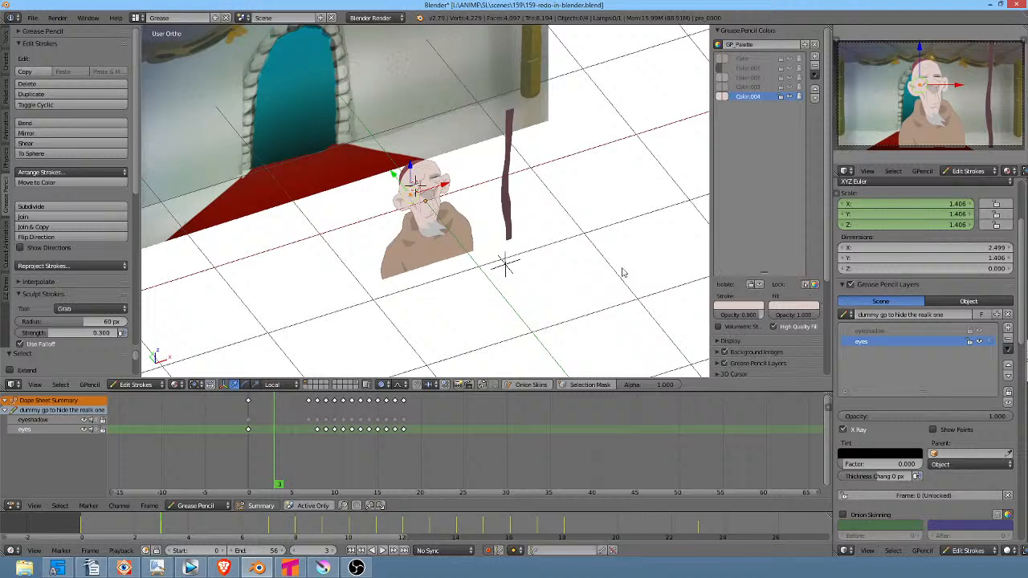
pyautogui.press('Tab')
pyautogui.press('Tab')
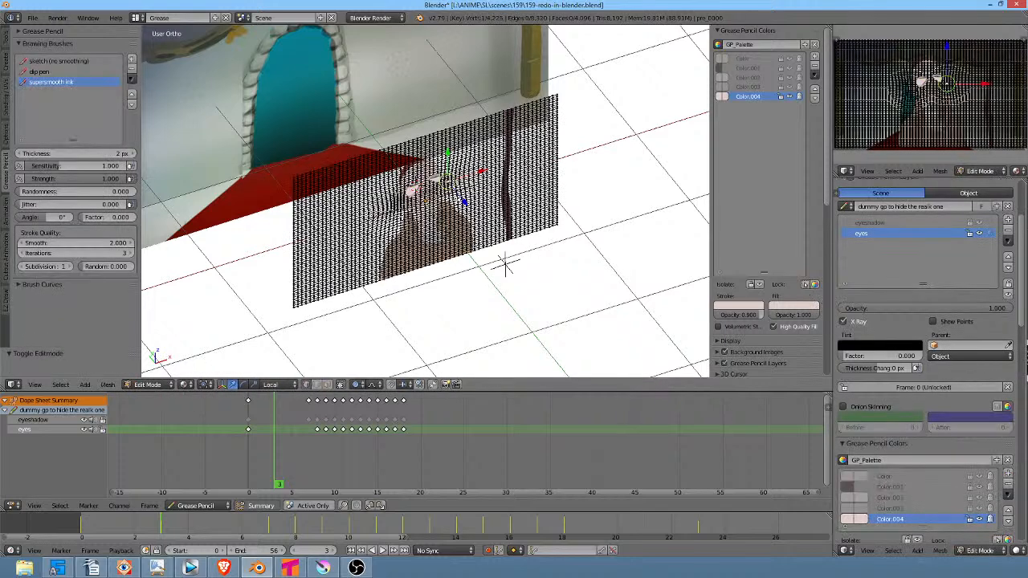
pyautogui.press('Tab')
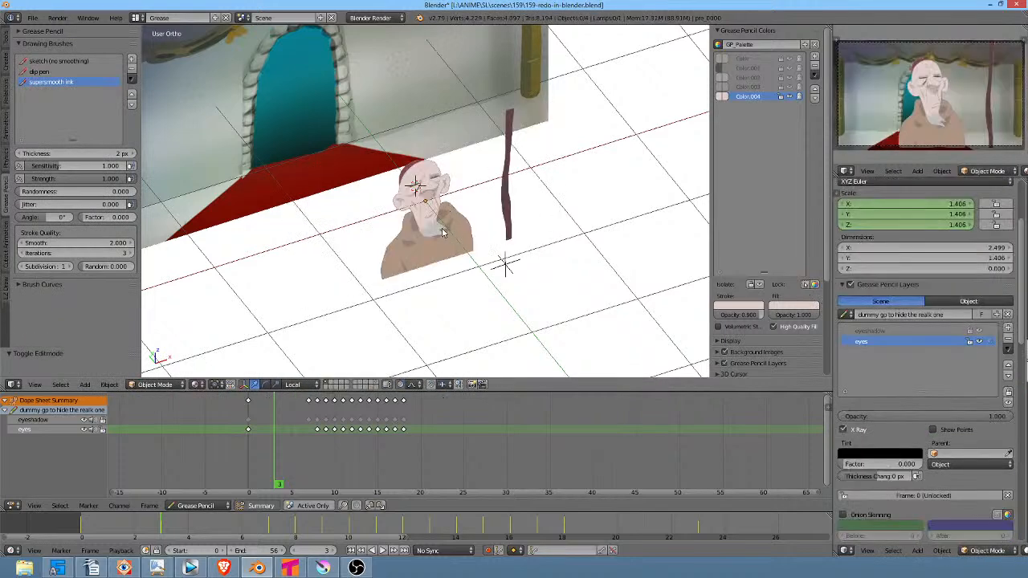
pyautogui.press('KP_0')
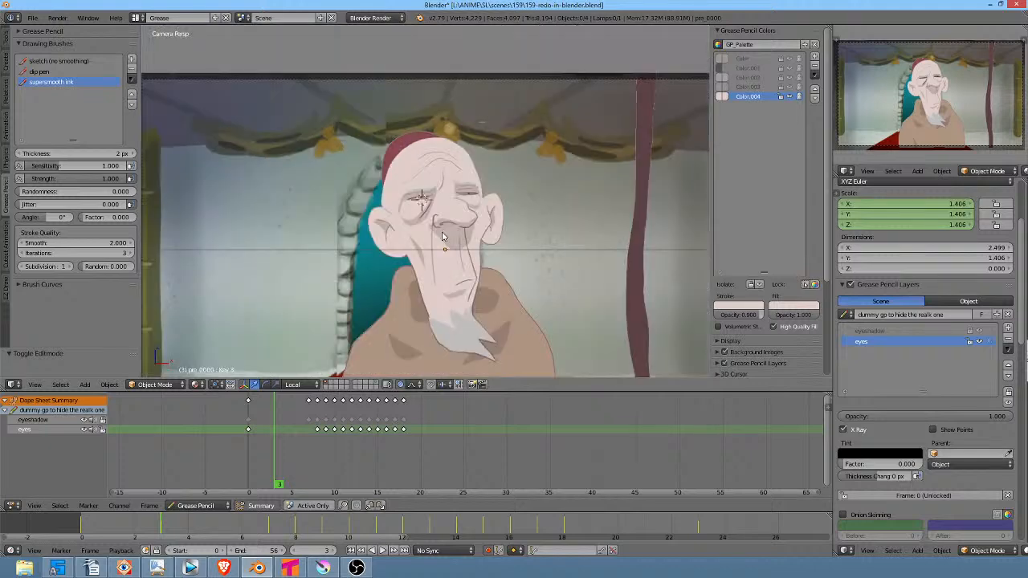
# Step: Switch to Vegas Pro to recheck the transition into the 159.0000 - 215.0000 clip, and return to Blender
pyautogui.click(190, 568)
pyautogui.moveTo(489, 474); pyautogui.dragTo(522, 480)
pyautogui.click(495, 490)
pyautogui.scroll(1, 499, 492)
pyautogui.scroll(-1, 503, 488)
pyautogui.hotkey('alt', 'Tab')
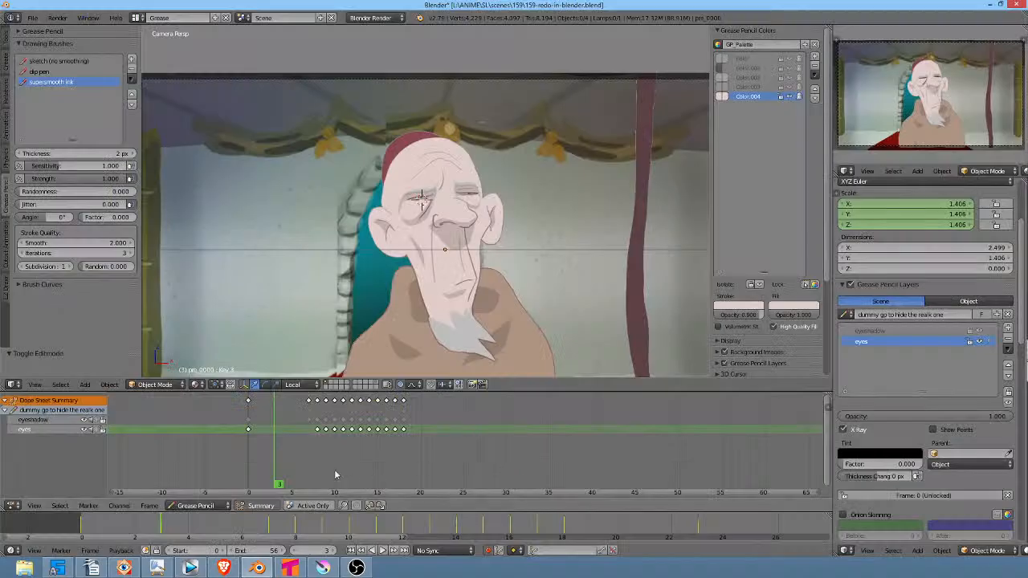
# Step: Go to frame 0 and inspect the scene in the Default layout from an angle and through the camera
pyautogui.click(245, 469)
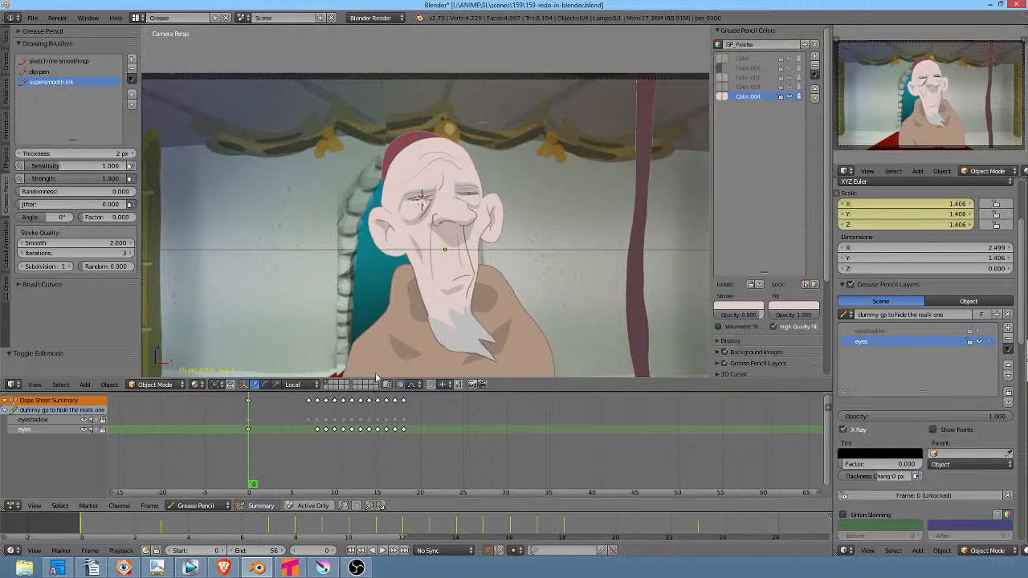
pyautogui.hotkey('ctrl', 'Left')
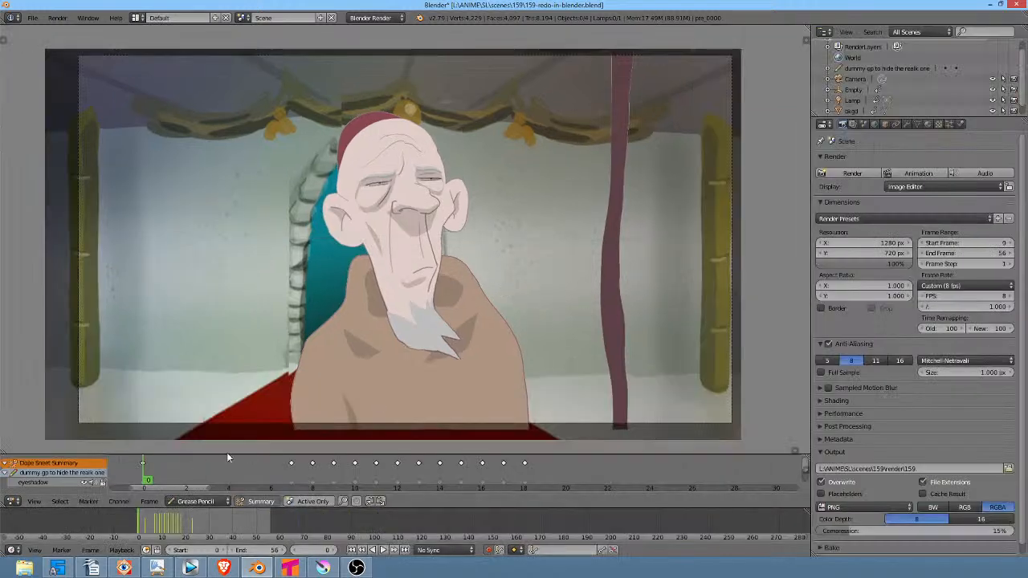
pyautogui.moveTo(231, 455); pyautogui.dragTo(232, 430)
pyautogui.moveTo(466, 251); pyautogui.dragTo(536, 330)
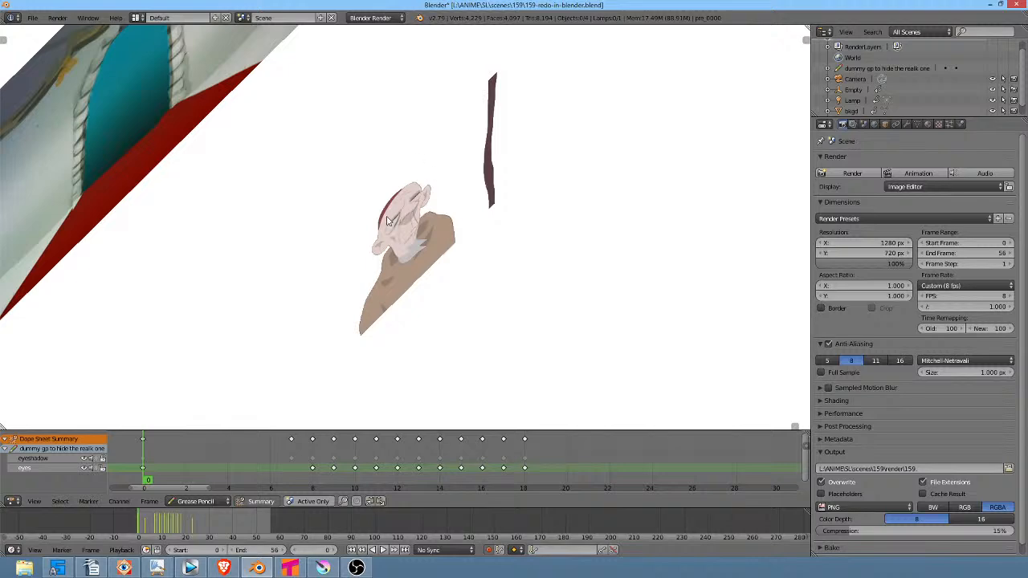
pyautogui.press('KP_0')
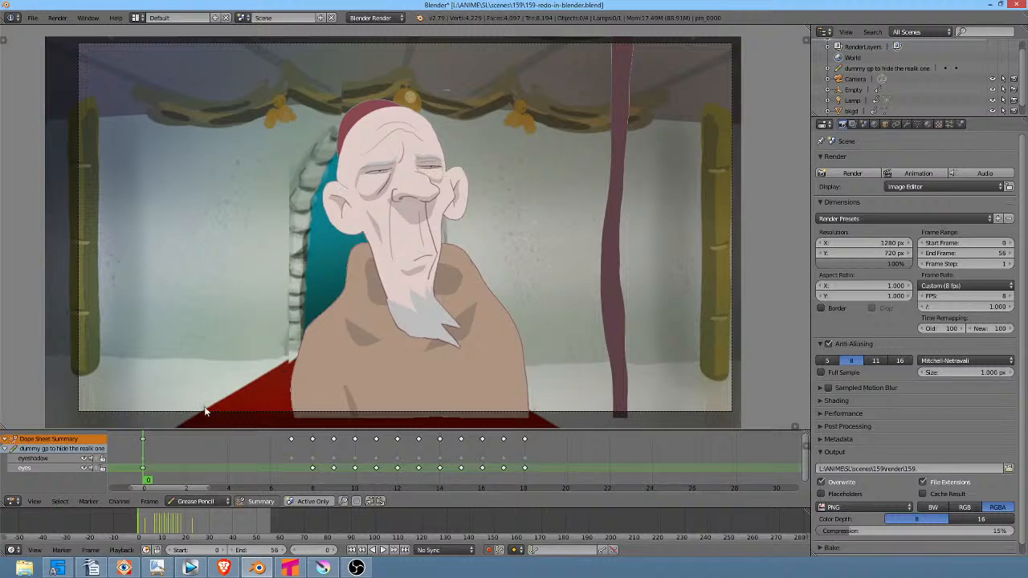
# Step: Switch to Vegas Pro to review the old man's head turn in the 159.0000 - 215.0000 clip, and return to Blender
pyautogui.hotkey('alt', 'Tab')
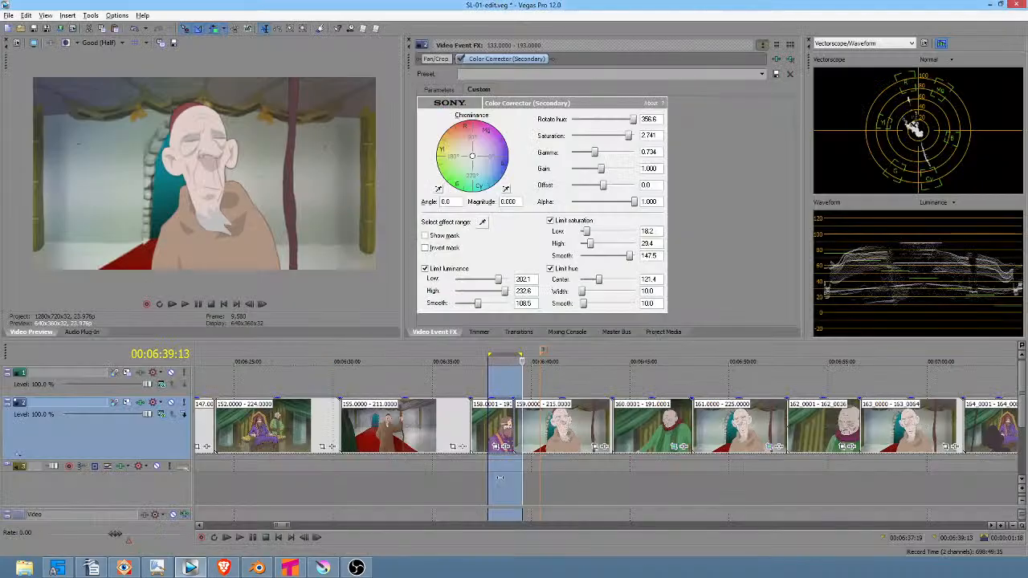
pyautogui.moveTo(497, 479); pyautogui.dragTo(530, 486)
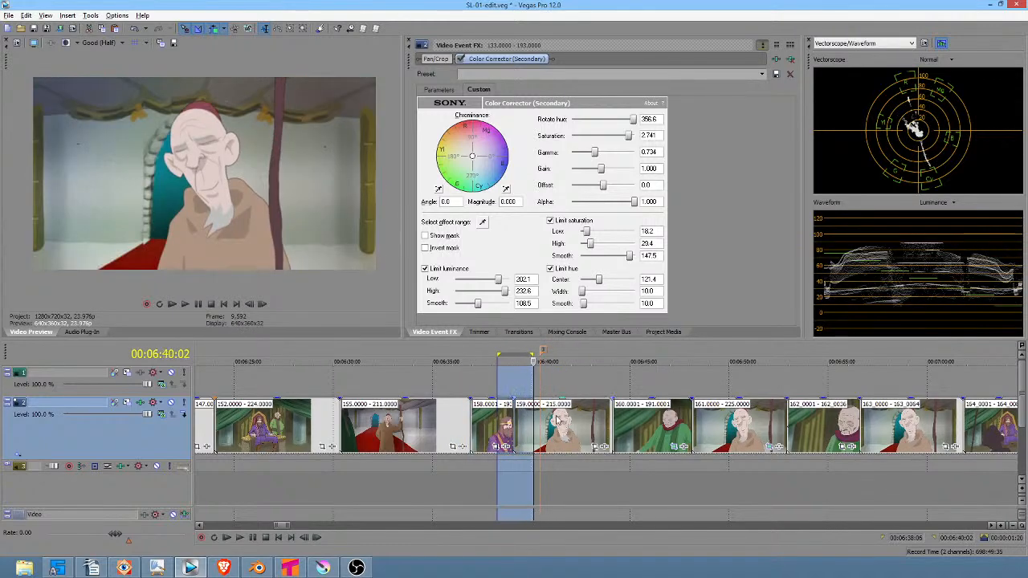
pyautogui.click(542, 352)
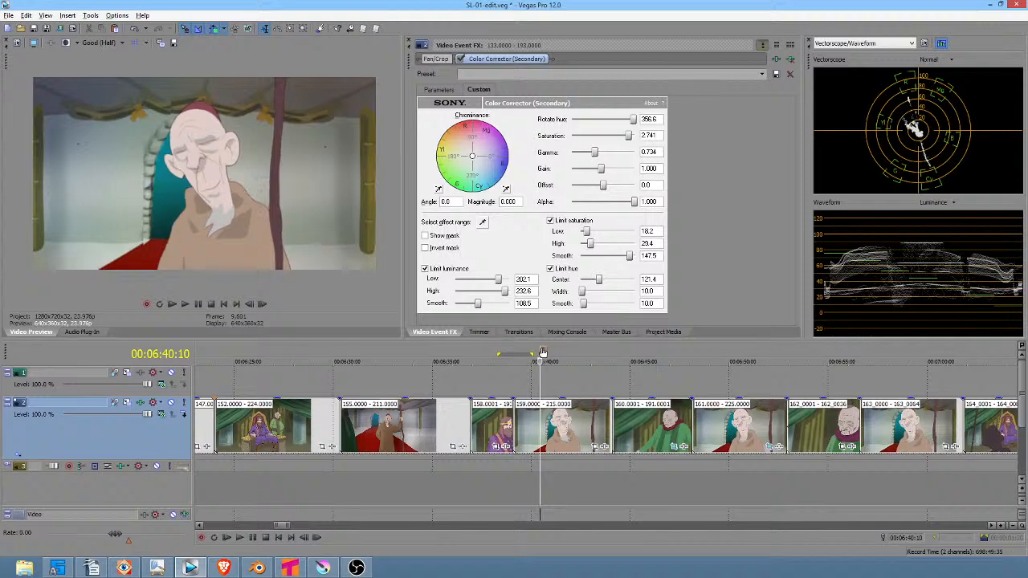
pyautogui.hotkey('ctrl', 'Left')
pyautogui.hotkey('ctrl', 'Right')
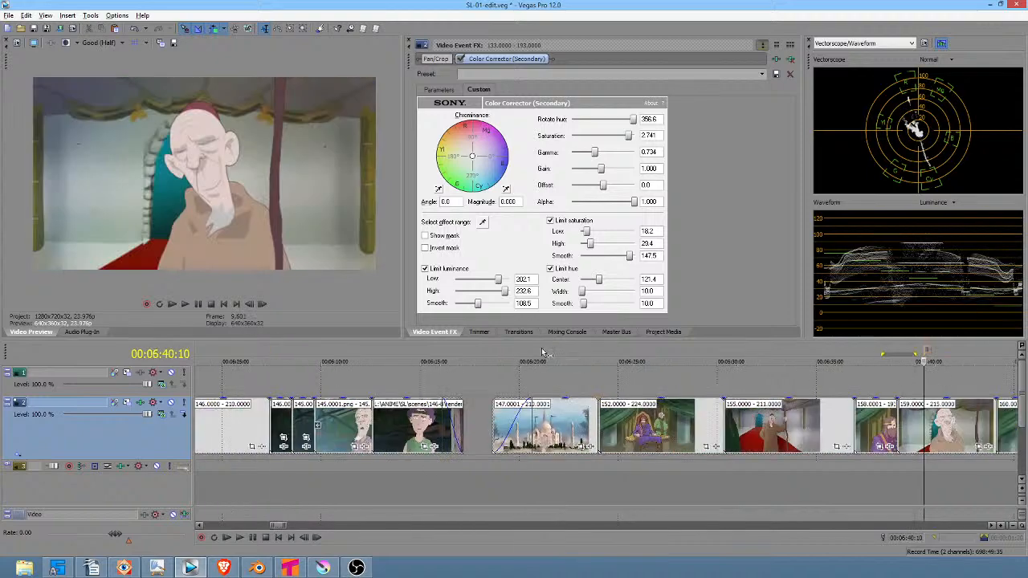
pyautogui.hotkey('alt', 'Tab')
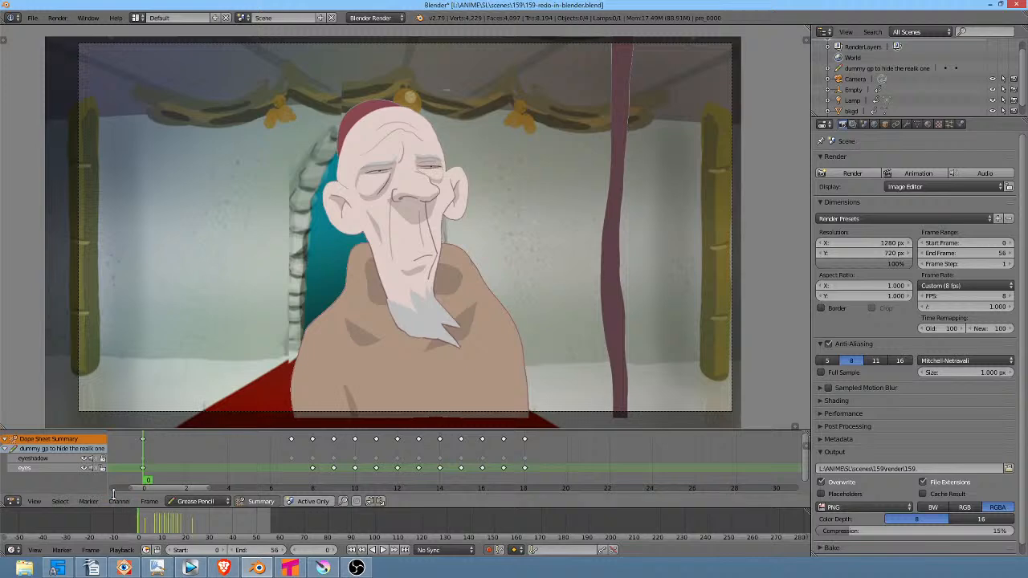
# Step: Scrub the animation to frame 14 and hide the eyes grease pencil layer in the Grease layout
pyautogui.moveTo(143, 470); pyautogui.dragTo(446, 463)
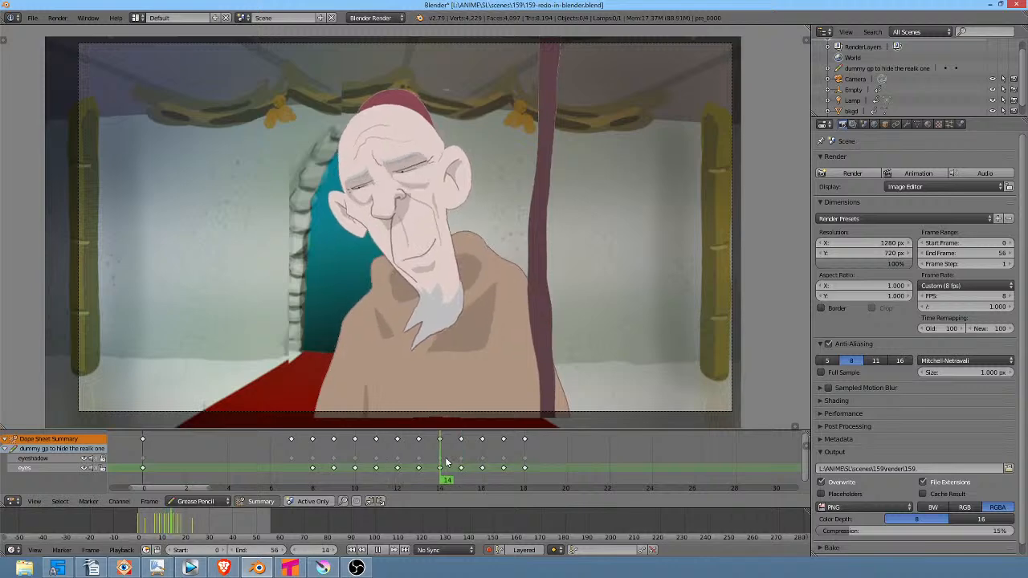
pyautogui.hotkey('ctrl', 'Left')
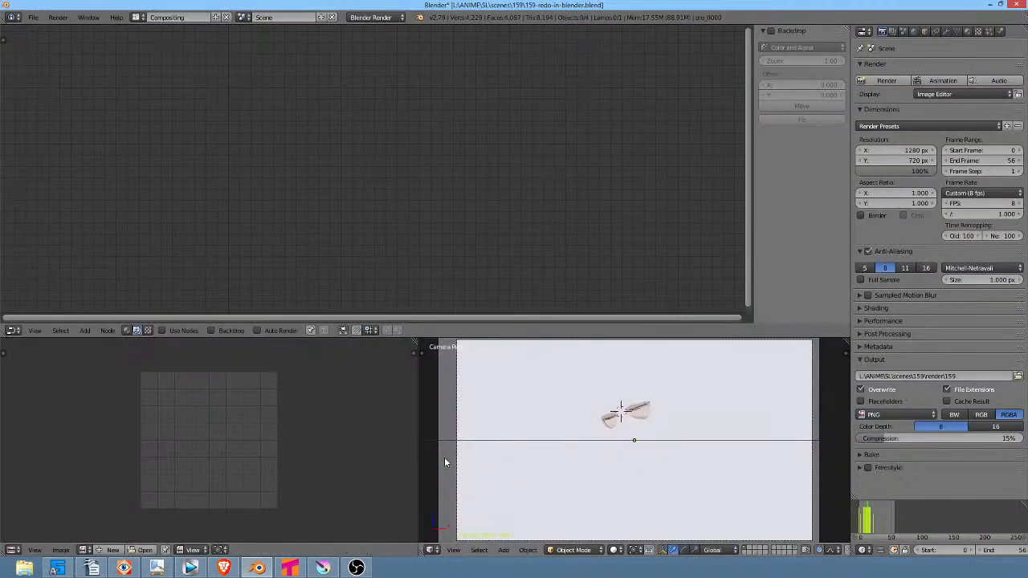
pyautogui.hotkey('ctrl', 'Right')
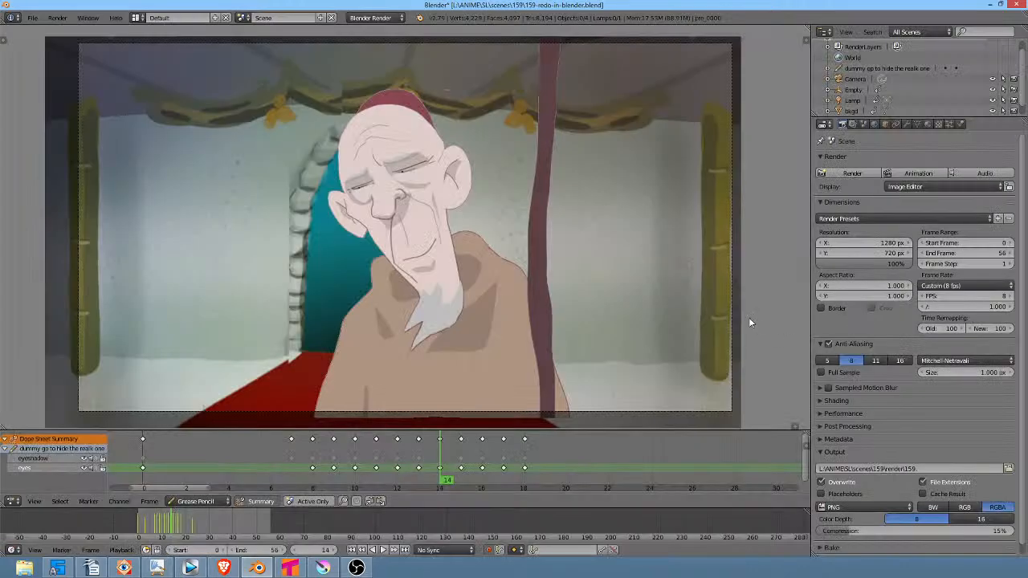
pyautogui.hotkey('ctrl', 'Right')
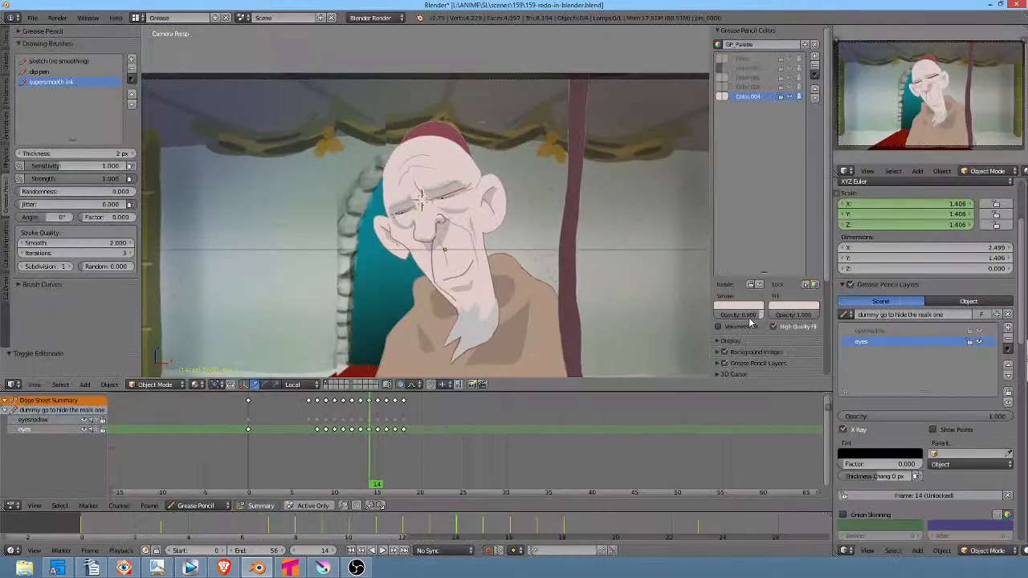
pyautogui.click(980, 342)
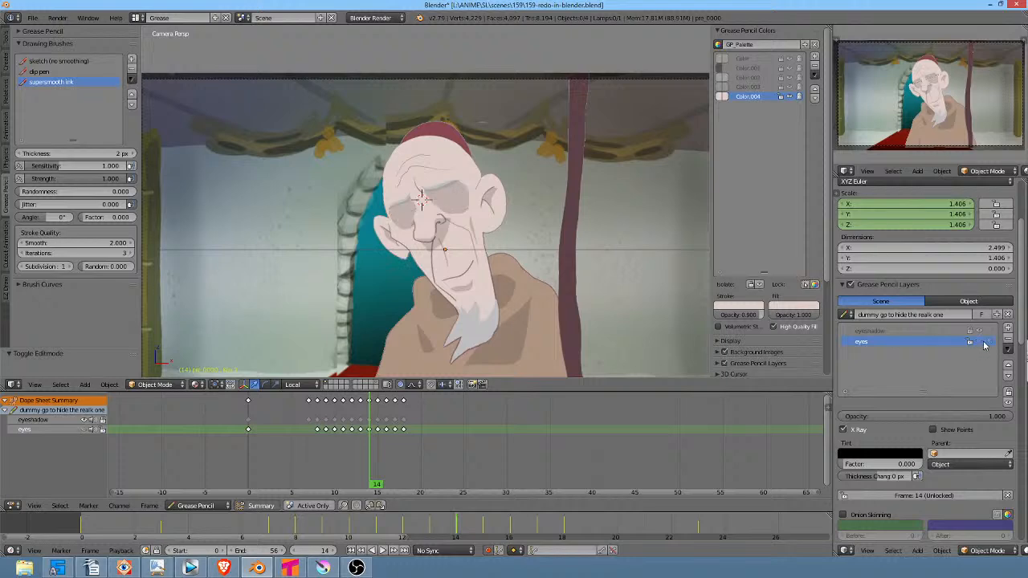
# Step: Compare the face at frame 14 with the eyeshadow and eyes grease pencil layers hidden and shown, and return to frame 0
pyautogui.click(981, 341)
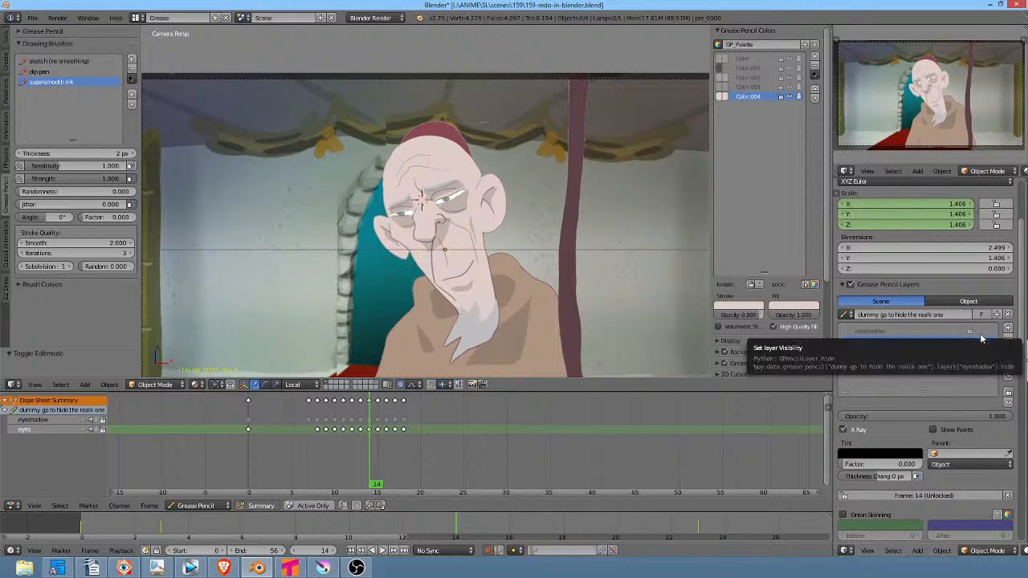
pyautogui.click(981, 332)
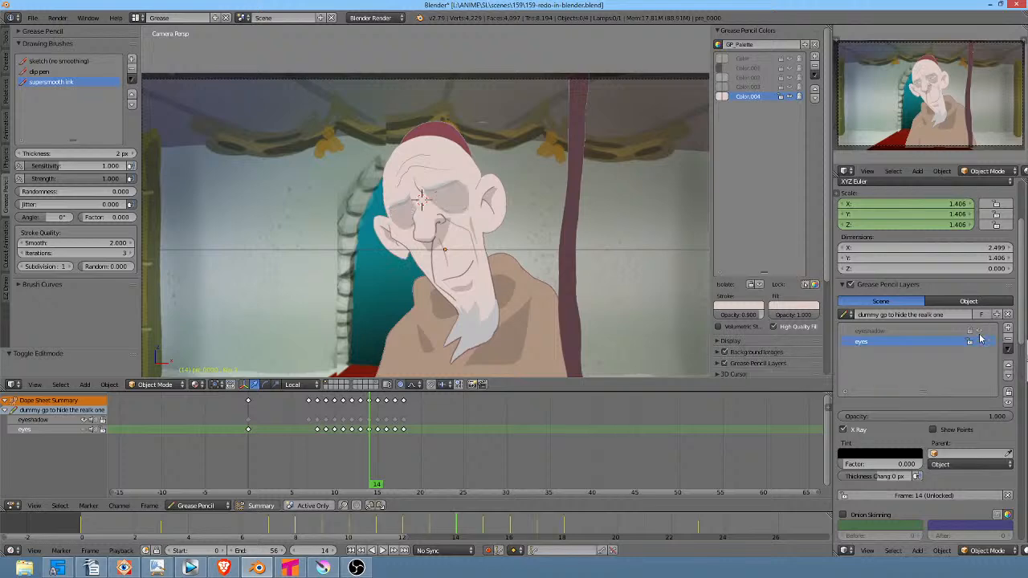
pyautogui.click(980, 343)
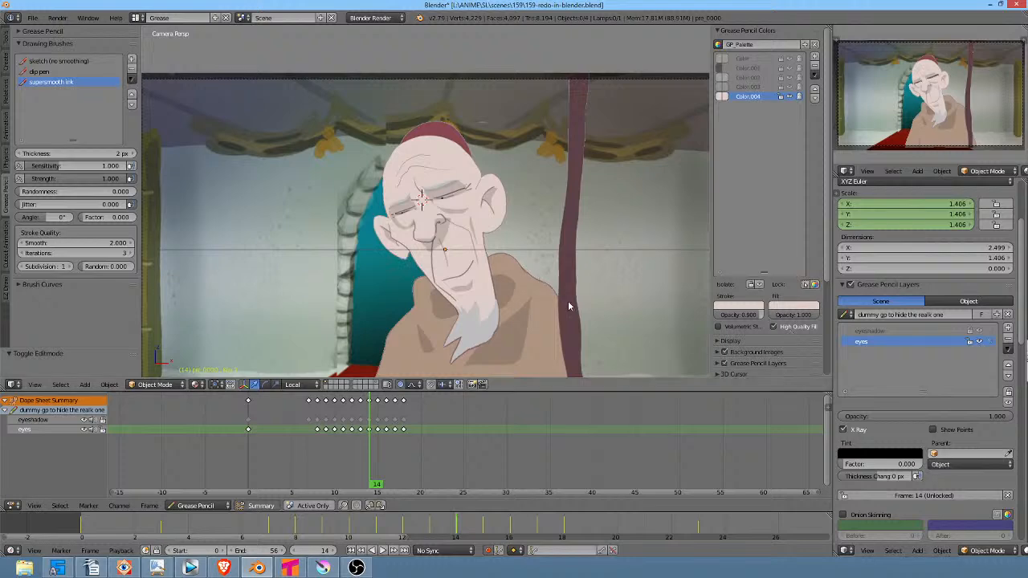
pyautogui.moveTo(372, 446); pyautogui.dragTo(249, 450)
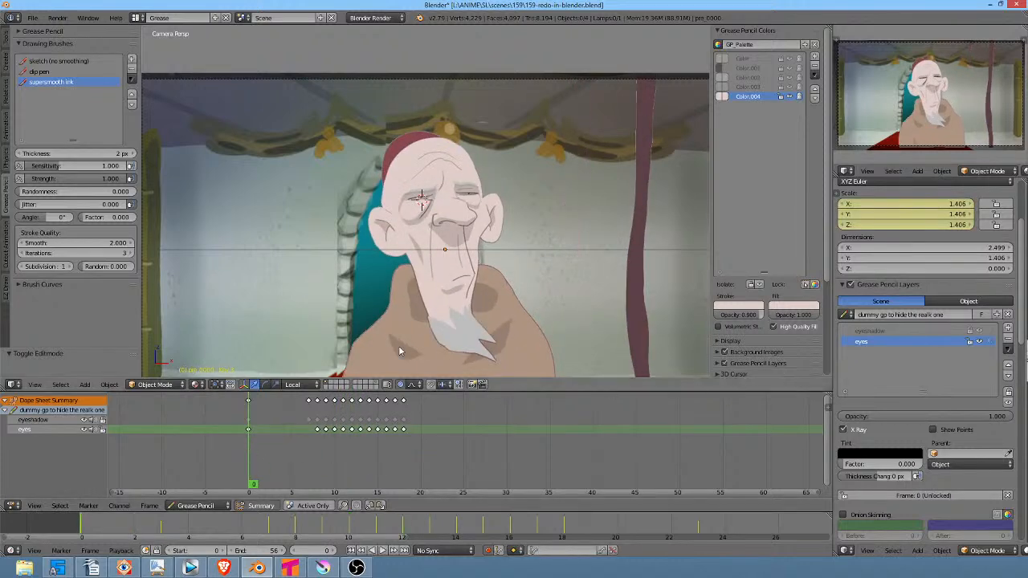
# Step: Show the pre_0000 mesh's shape keys in the Default layout, scrub through the head turn and return to frame 0
pyautogui.hotkey('ctrl', 'Left')
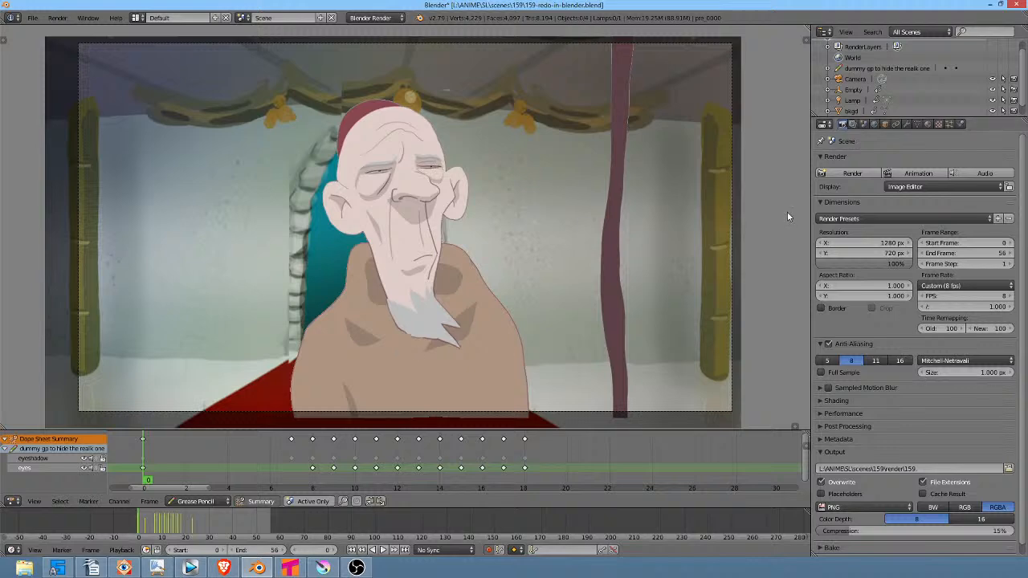
pyautogui.click(918, 125)
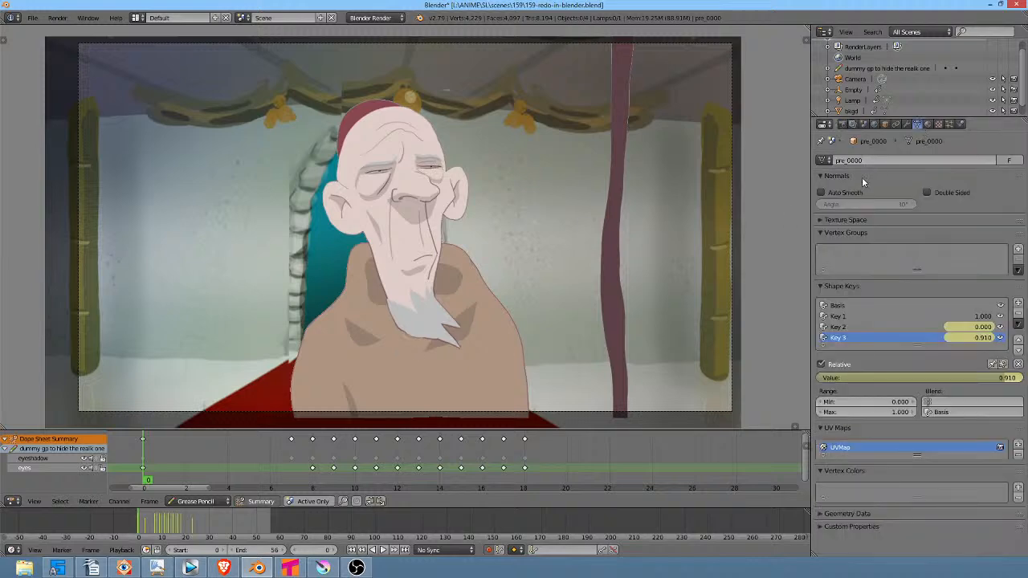
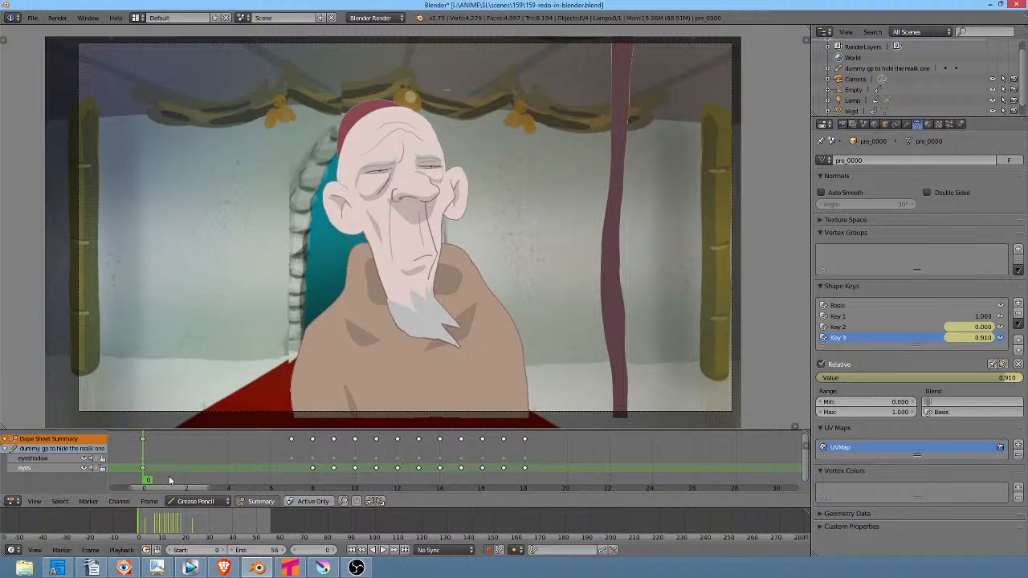
pyautogui.click(159, 482)
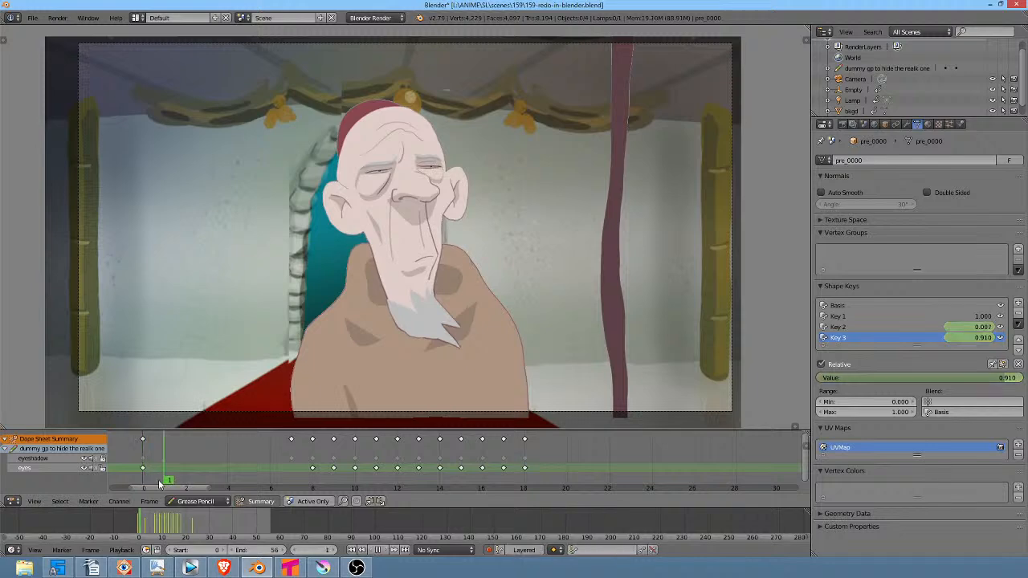
pyautogui.moveTo(159, 483); pyautogui.dragTo(768, 475)
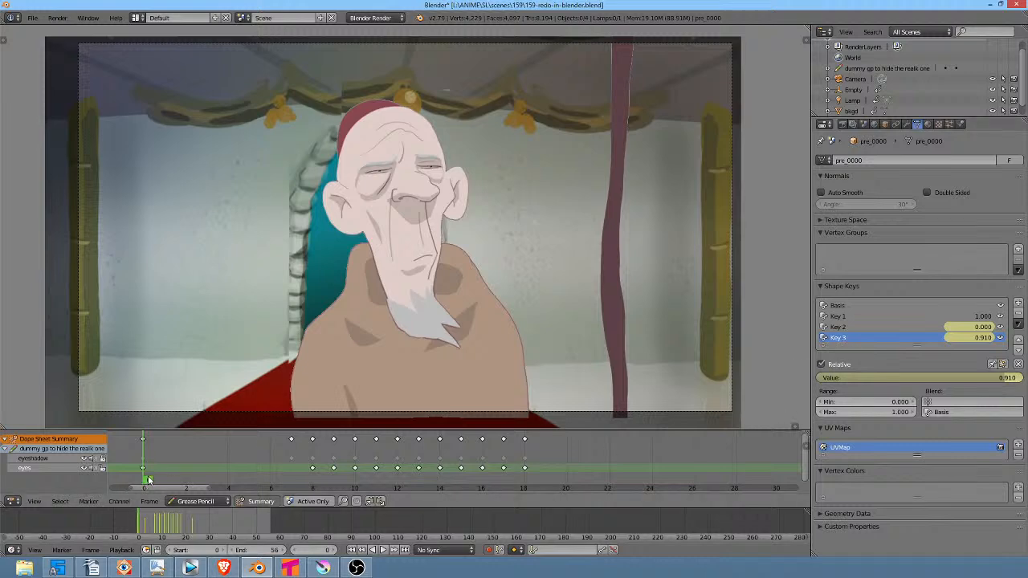
pyautogui.moveTo(148, 479)
pyautogui.mouseDown()
pyautogui.moveTo(314, 484)
pyautogui.moveTo(421, 438)
pyautogui.moveTo(281, 488)
pyautogui.moveTo(146, 482)
pyautogui.mouseUp()
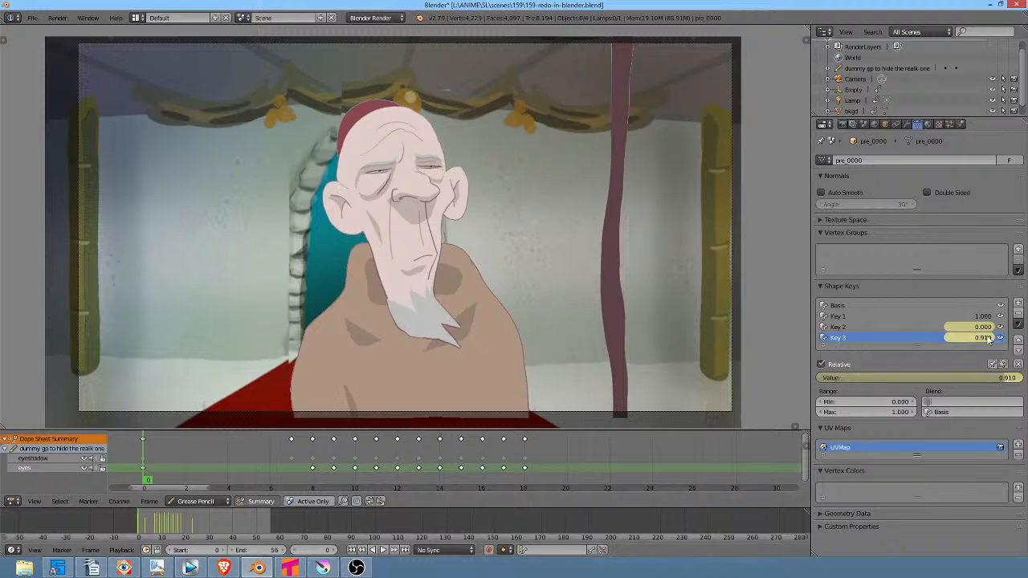
# Step: Test the influence of Key 3 at 1.000 and Key 2 at 0.000, and toggle Key 1 off and on to compare
pyautogui.moveTo(985, 338)
pyautogui.mouseDown()
pyautogui.moveTo(941, 338)
pyautogui.moveTo(993, 337)
pyautogui.mouseUp()
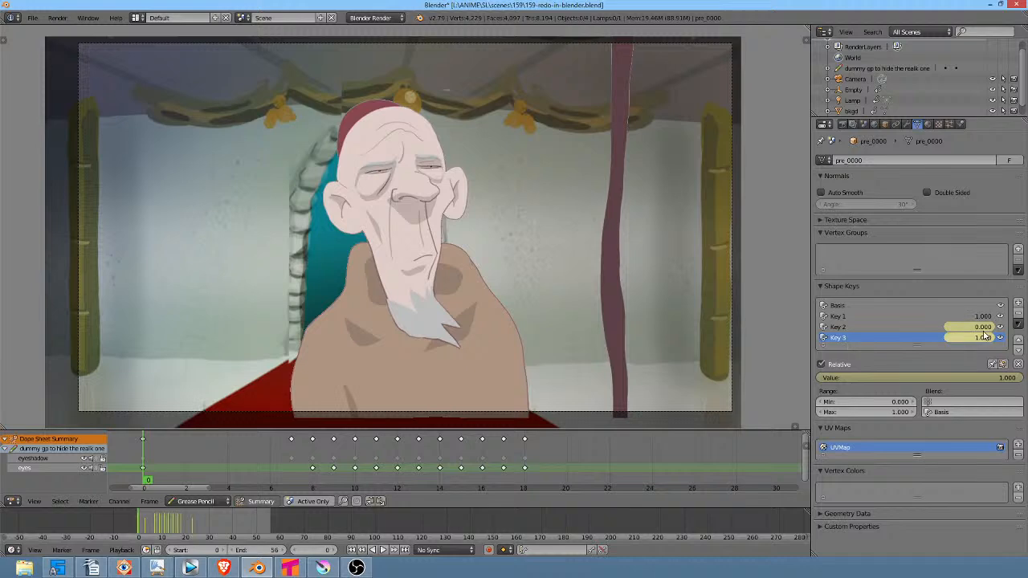
pyautogui.moveTo(984, 328); pyautogui.dragTo(952, 328)
pyautogui.moveTo(915, 345); pyautogui.dragTo(927, 385)
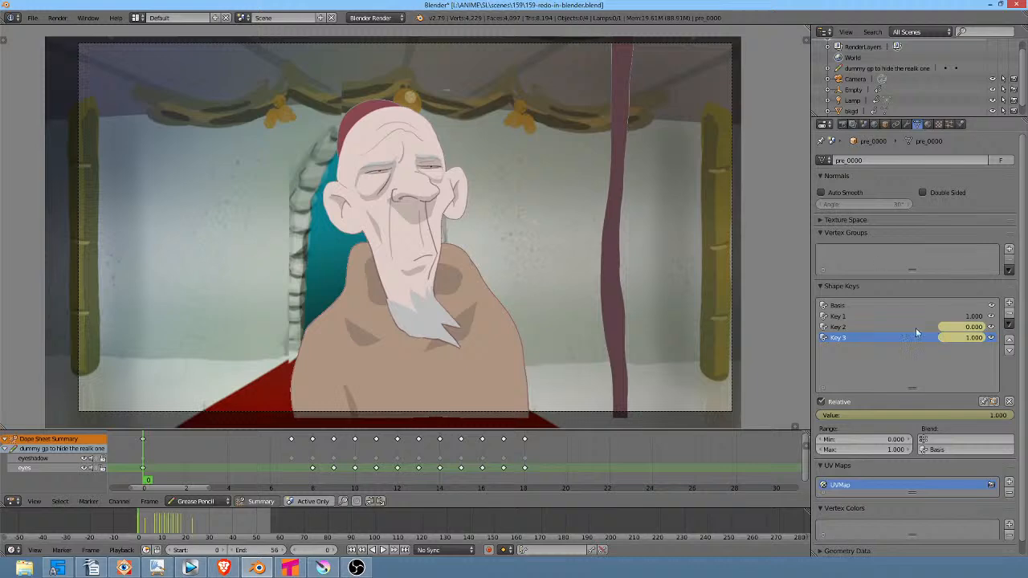
pyautogui.click(885, 318)
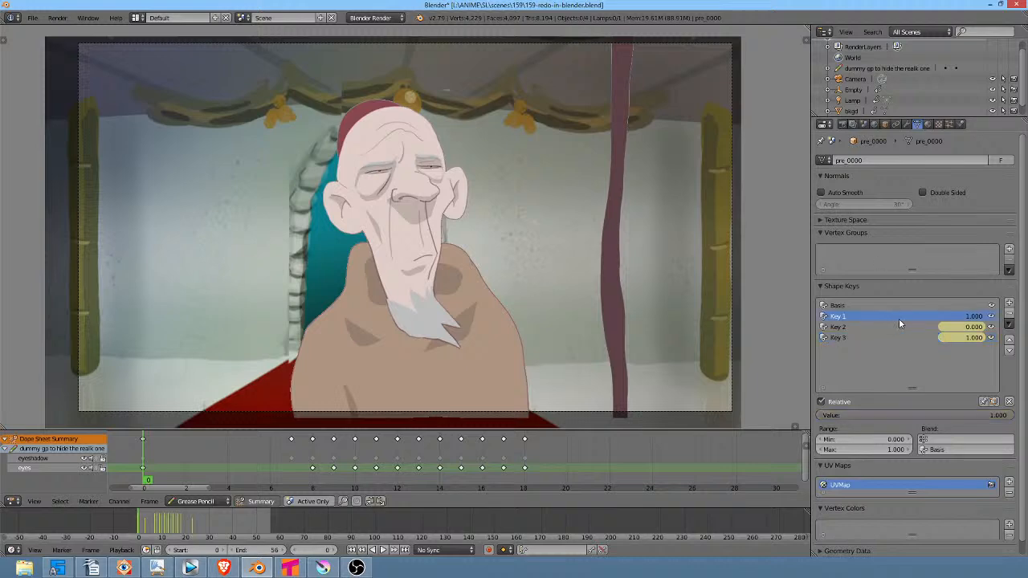
pyautogui.click(991, 318)
pyautogui.click(992, 318)
pyautogui.click(992, 317)
pyautogui.click(992, 318)
# Step: Add a new shape key to pre_0000 and reshape the mesh around the nose using proportional editing with an enlarged influence radius
pyautogui.click(1010, 304)
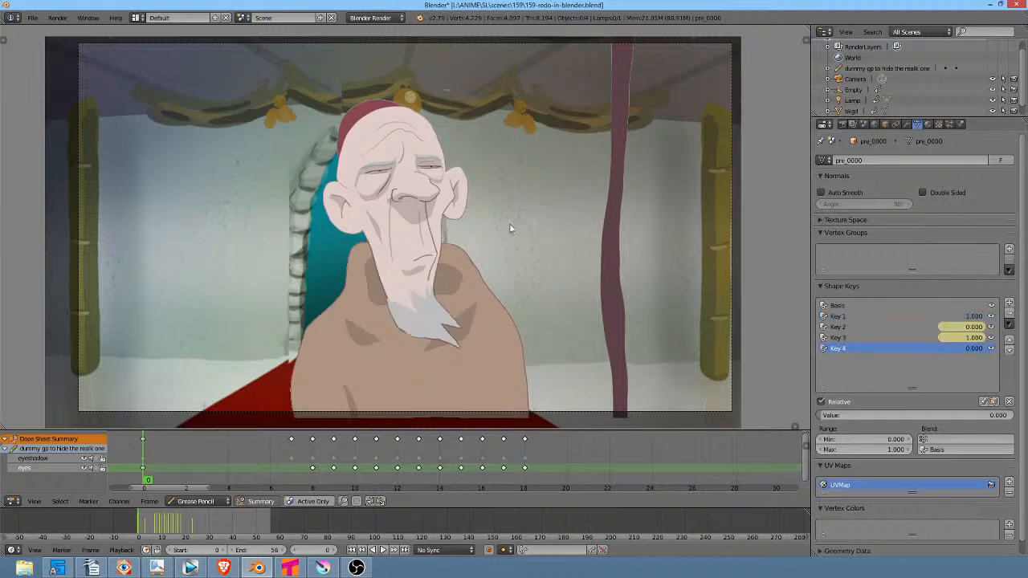
pyautogui.press('Tab')
pyautogui.scroll(5, 477, 206)
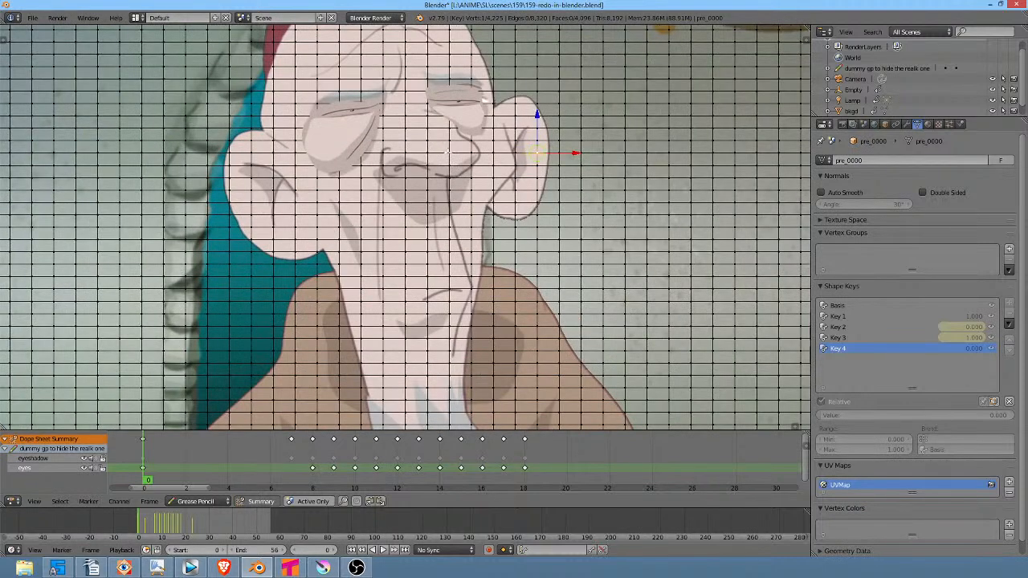
pyautogui.rightClick(448, 153)
pyautogui.press('g')
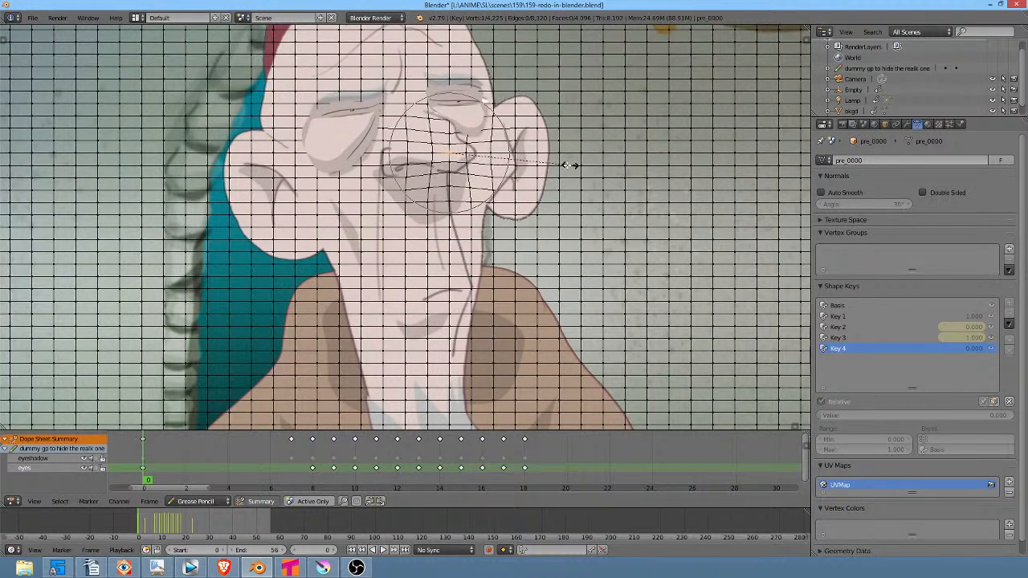
pyautogui.click(562, 168)
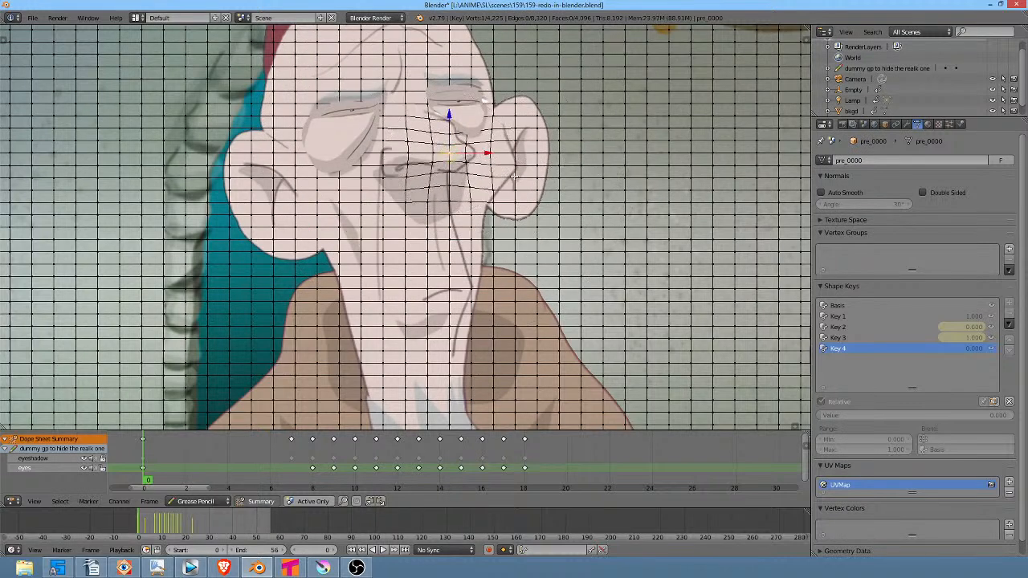
pyautogui.press('g')
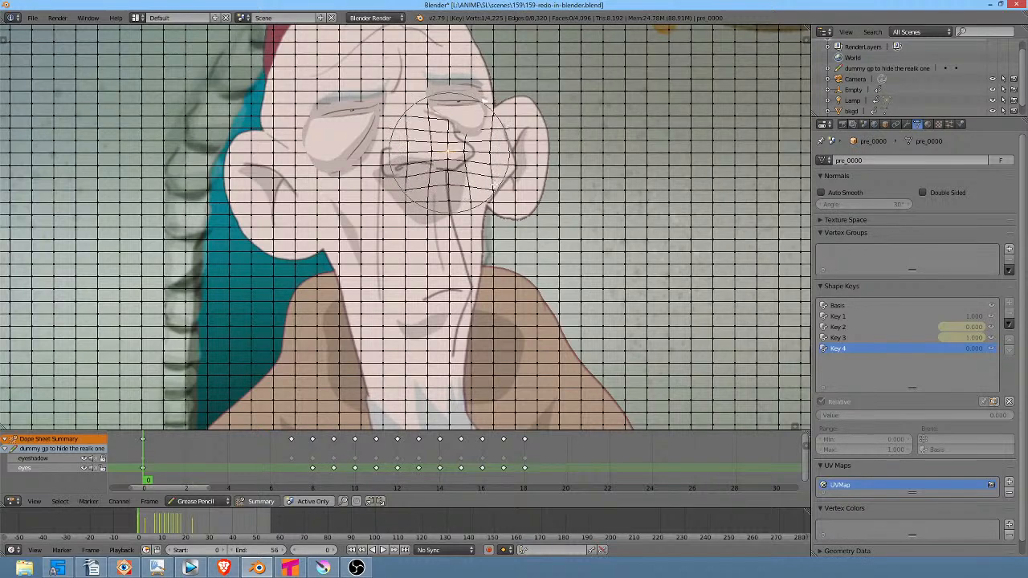
pyautogui.scroll(-3, 492, 186)
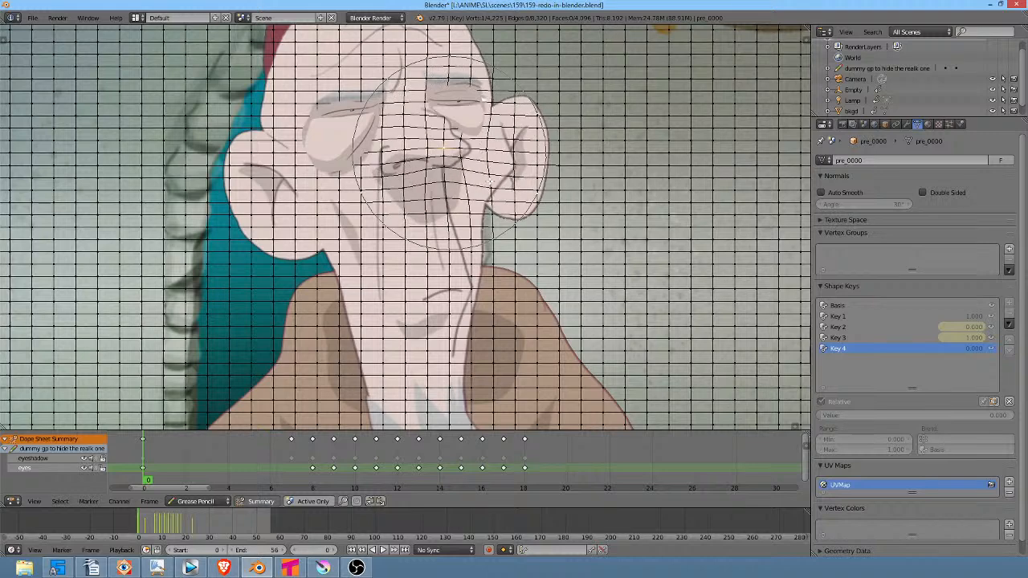
pyautogui.click(425, 185)
# Step: Refine the nose shape by moving vertices near the nostril, nose tip and adjacent cheek, and leave mesh editing
pyautogui.rightClick(385, 173)
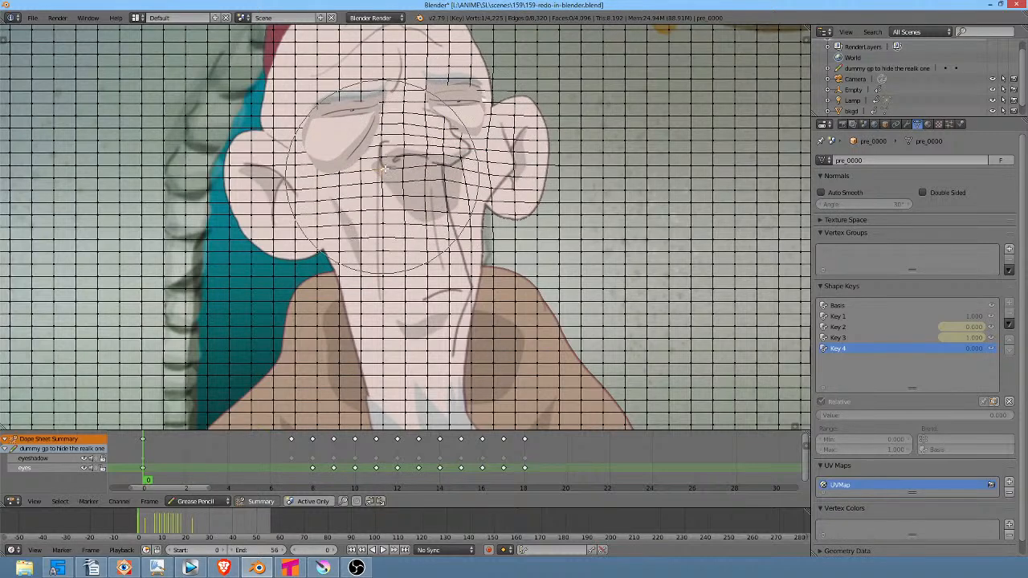
pyautogui.rightClick(468, 170)
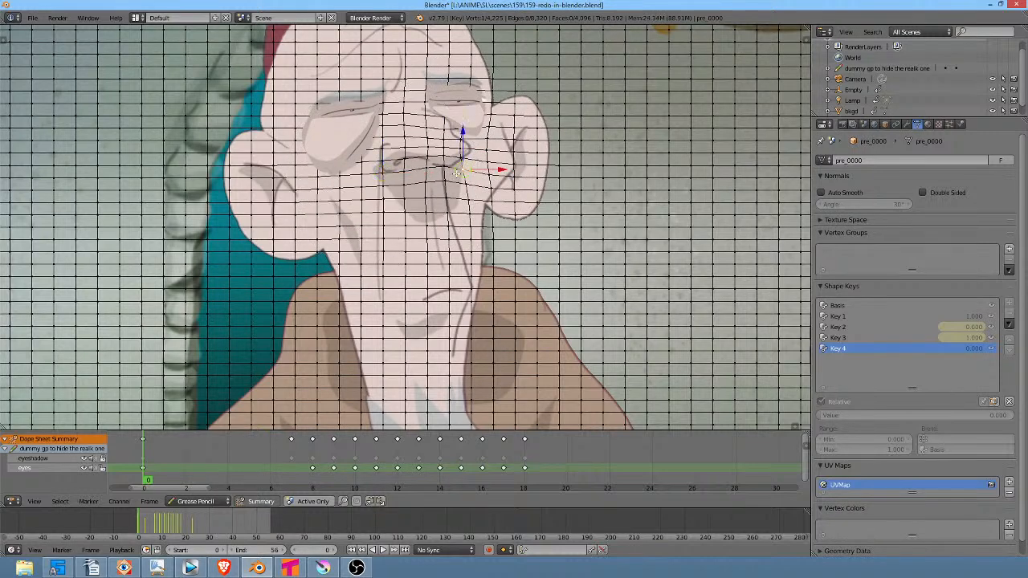
pyautogui.press('g')
pyautogui.click(479, 158)
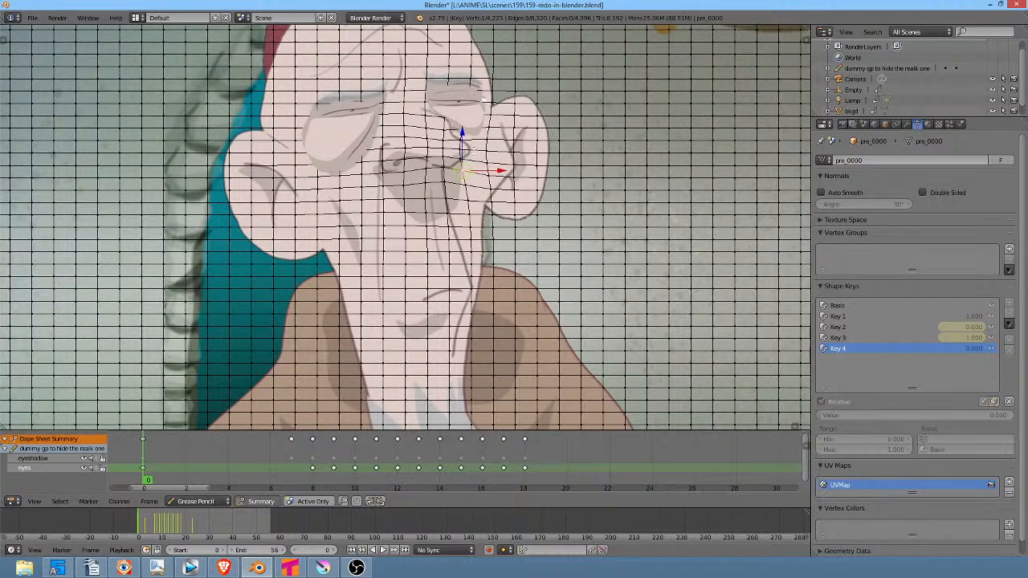
pyautogui.press('g')
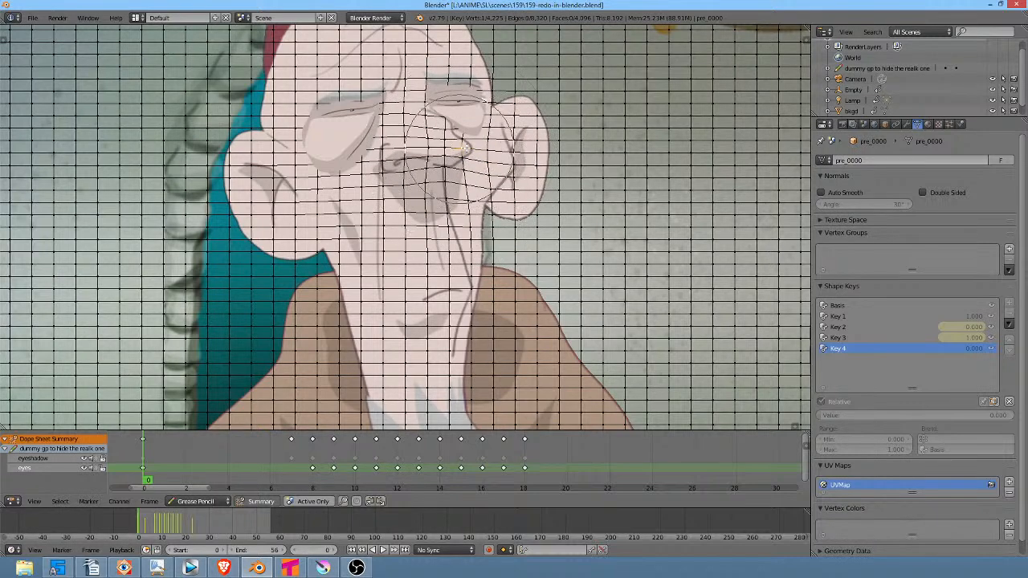
pyautogui.click(467, 148)
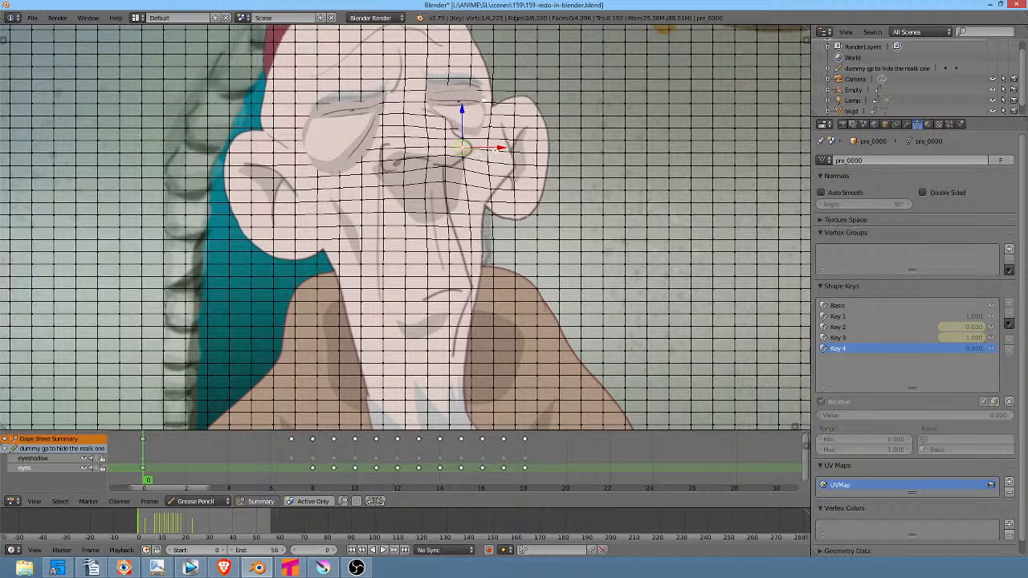
pyautogui.press('g')
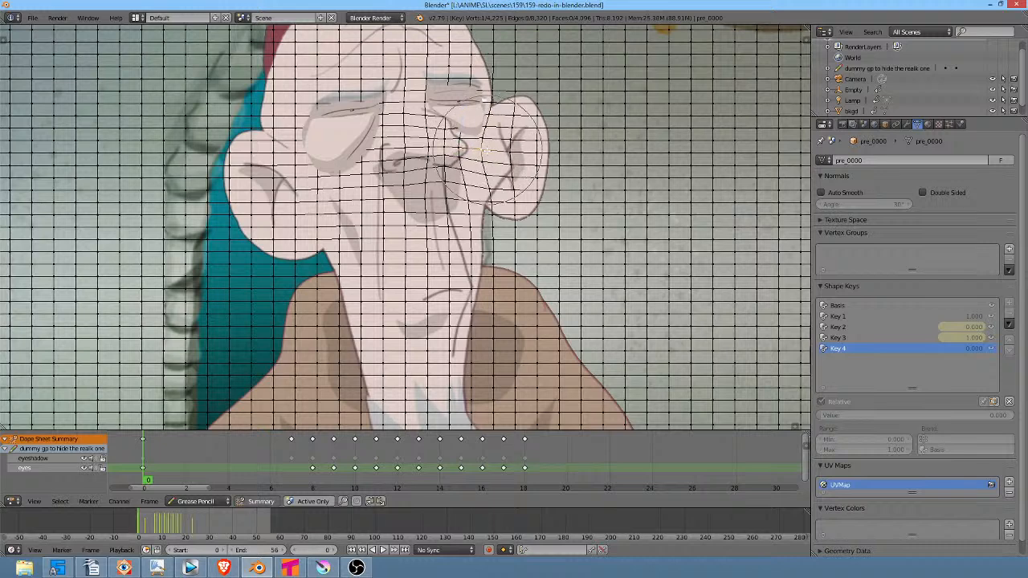
pyautogui.click(487, 151)
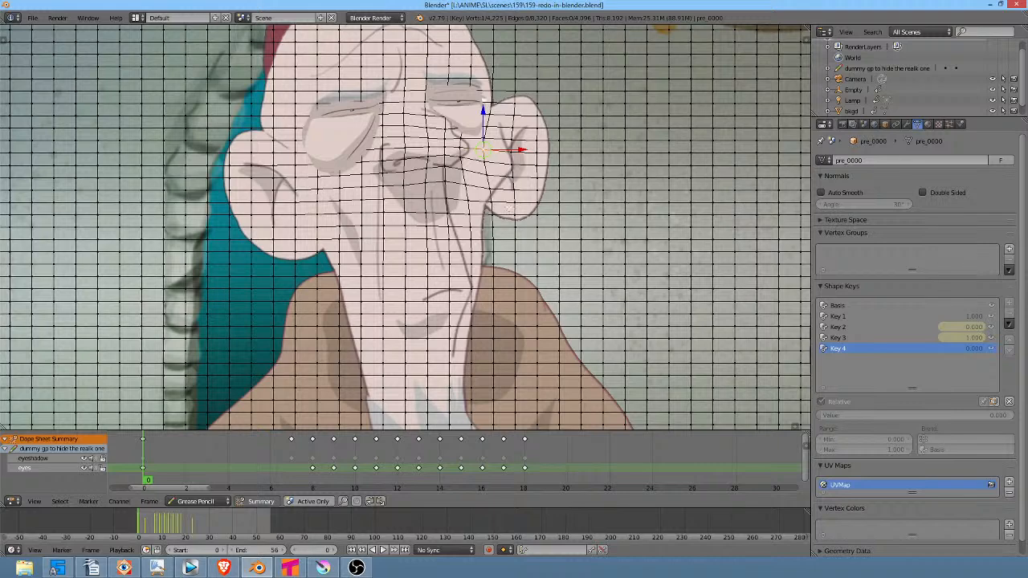
pyautogui.press('Tab')
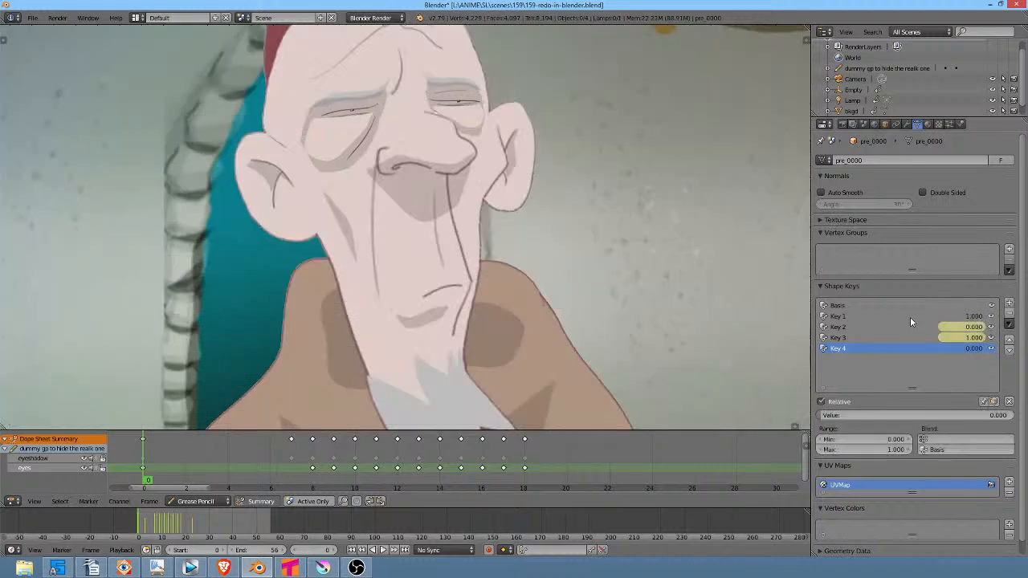
# Step: Set Key 4's value to 0.914 and scrub to frame 10 to check the reshaped nose during the head turn
pyautogui.moveTo(874, 415); pyautogui.dragTo(996, 415)
pyautogui.scroll(-2, 653, 269)
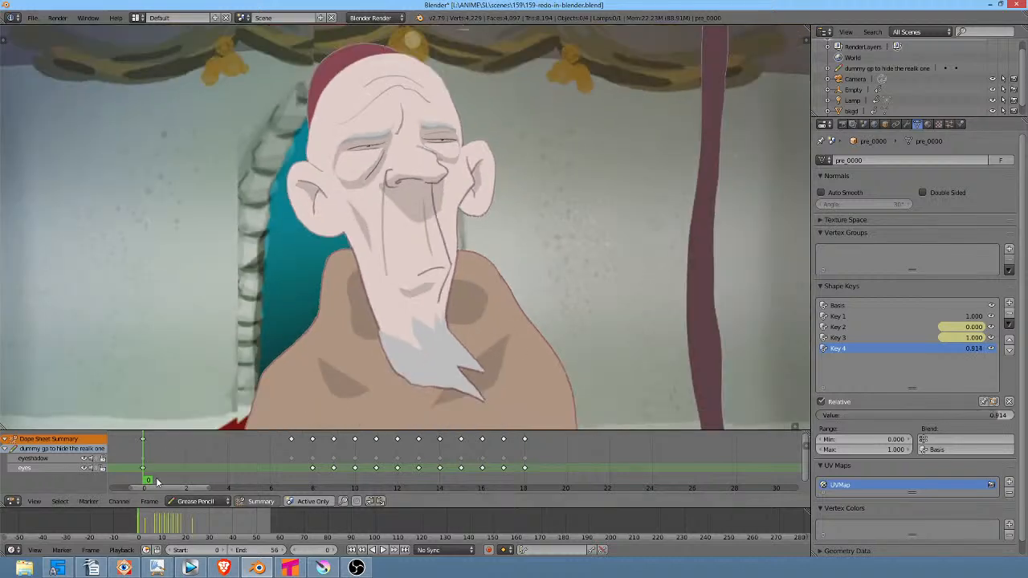
pyautogui.moveTo(151, 479); pyautogui.dragTo(354, 466)
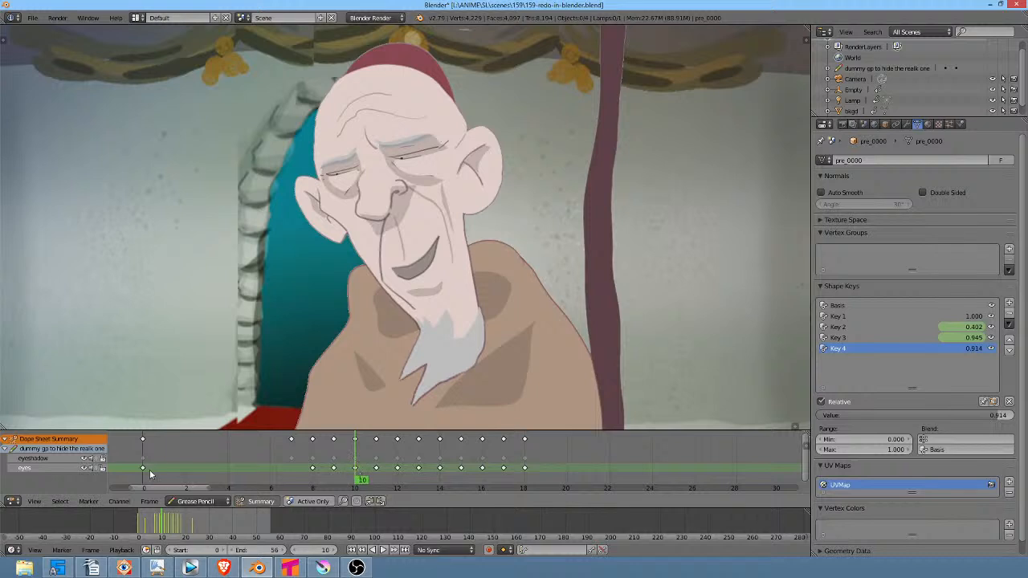
# Step: Switch the animation editor to Dope Sheet mode and keyframe Key 4 at 0.680 on frame 10
pyautogui.click(197, 501)
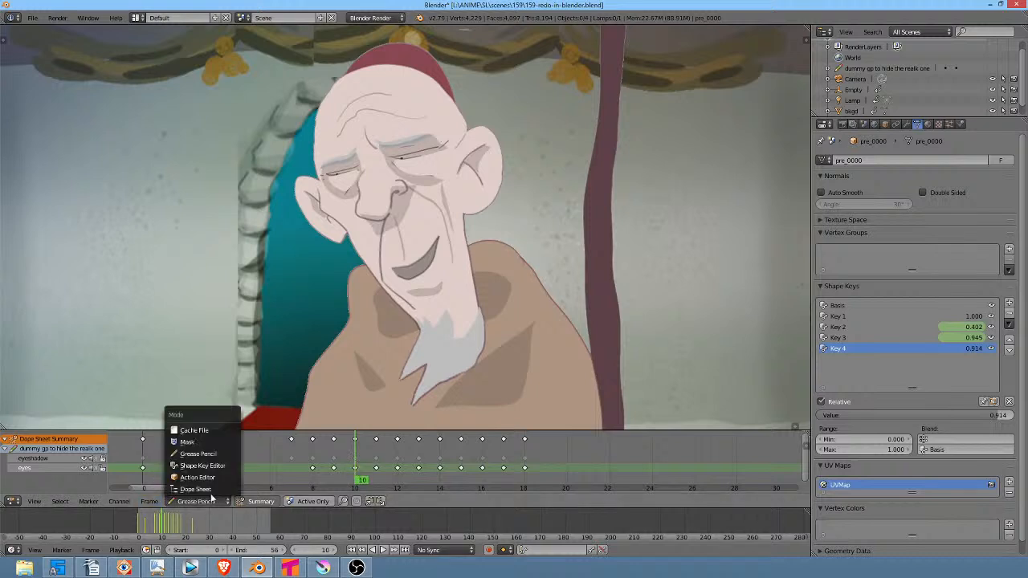
pyautogui.click(212, 489)
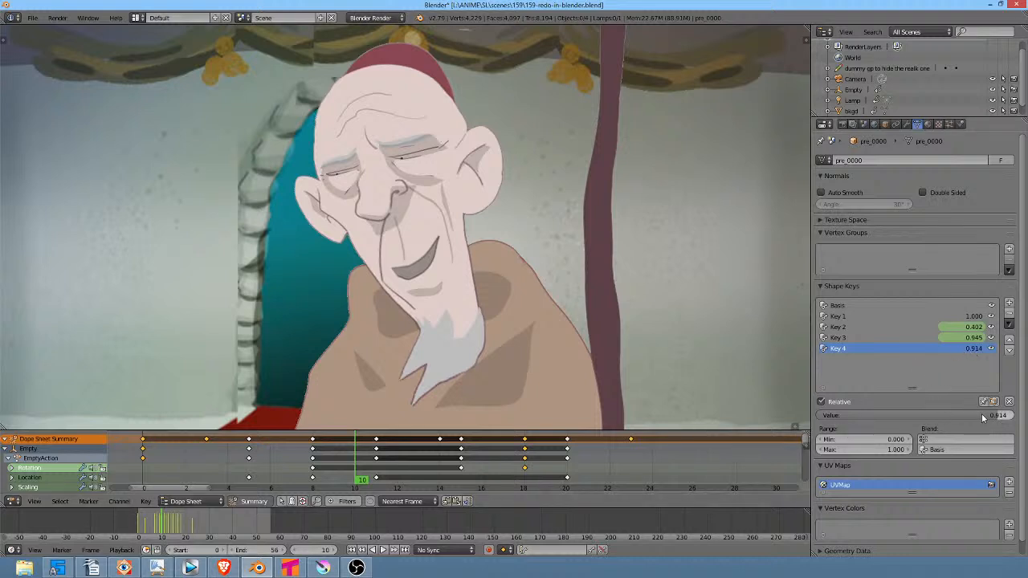
pyautogui.moveTo(981, 413); pyautogui.dragTo(953, 417)
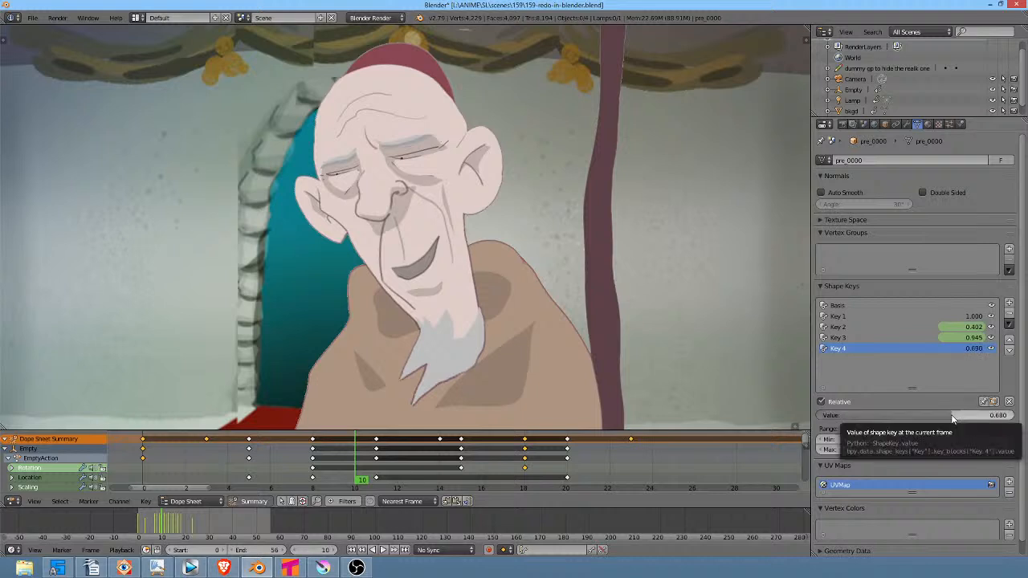
pyautogui.press('i')
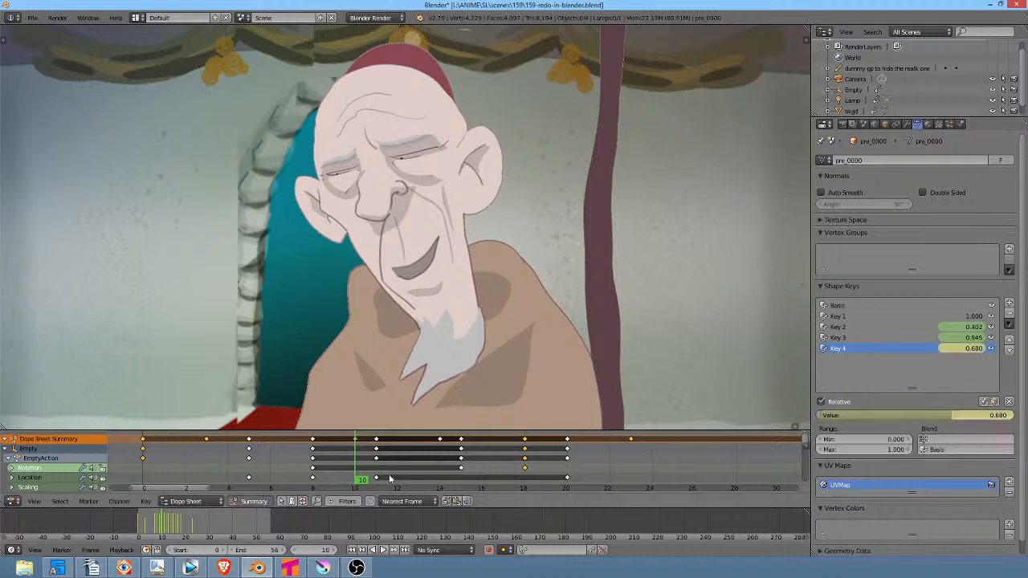
# Step: Keyframe Key 4 at 1.000 on frame 0 and play the animation to check the nose
pyautogui.moveTo(362, 481); pyautogui.dragTo(134, 465)
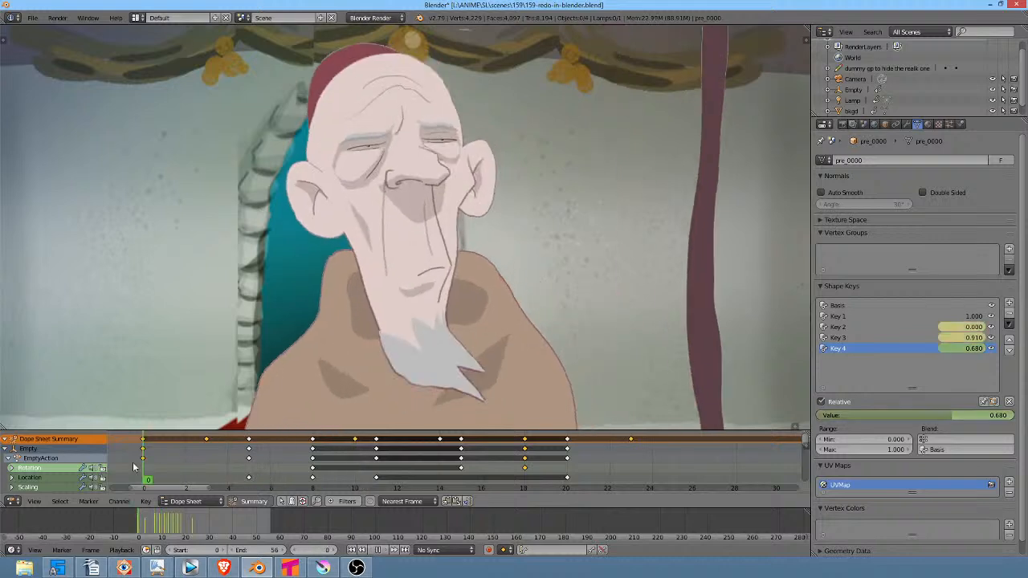
pyautogui.moveTo(954, 414); pyautogui.dragTo(1013, 414)
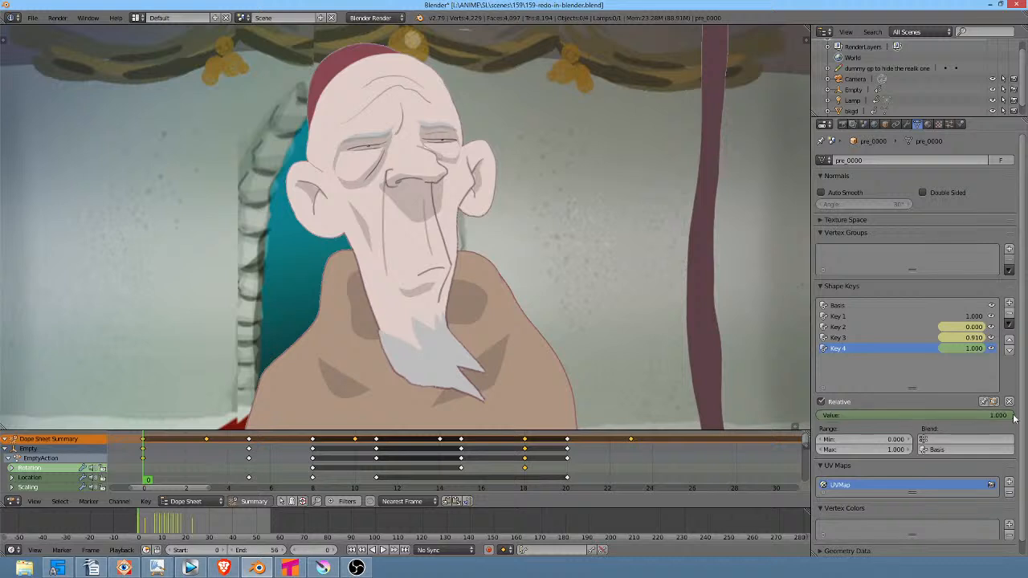
pyautogui.press('i')
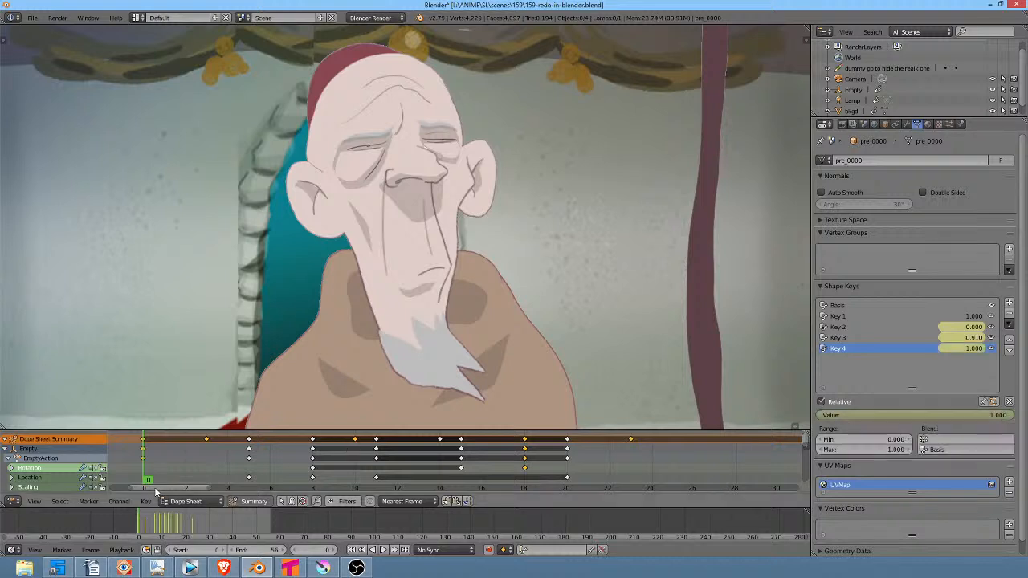
pyautogui.hotkey('alt', 'a')
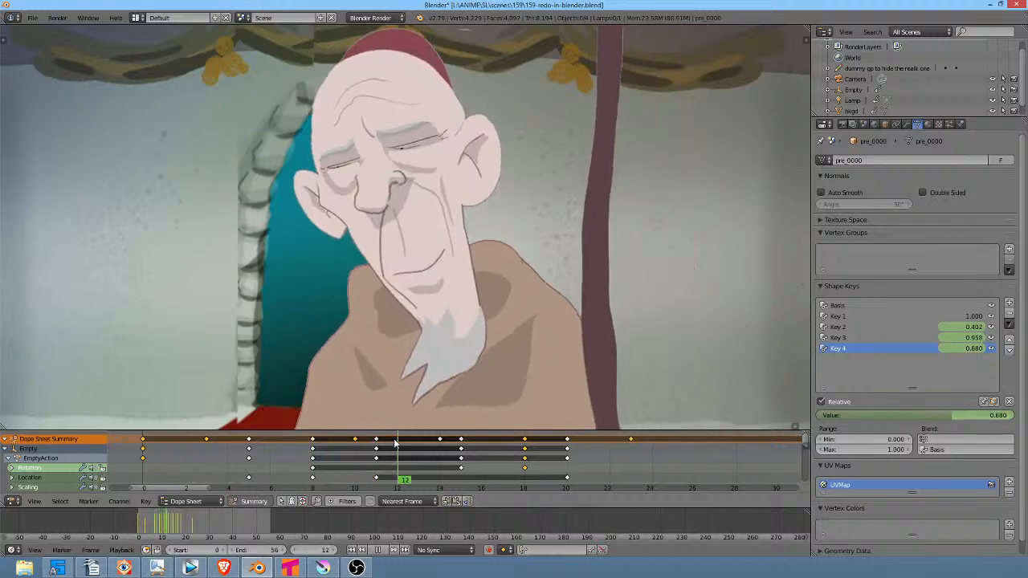
# Step: Keyframe Key 4 at 1.000 on frame 8
pyautogui.moveTo(421, 446)
pyautogui.mouseDown()
pyautogui.moveTo(130, 444)
pyautogui.moveTo(333, 450)
pyautogui.moveTo(316, 455)
pyautogui.mouseUp()
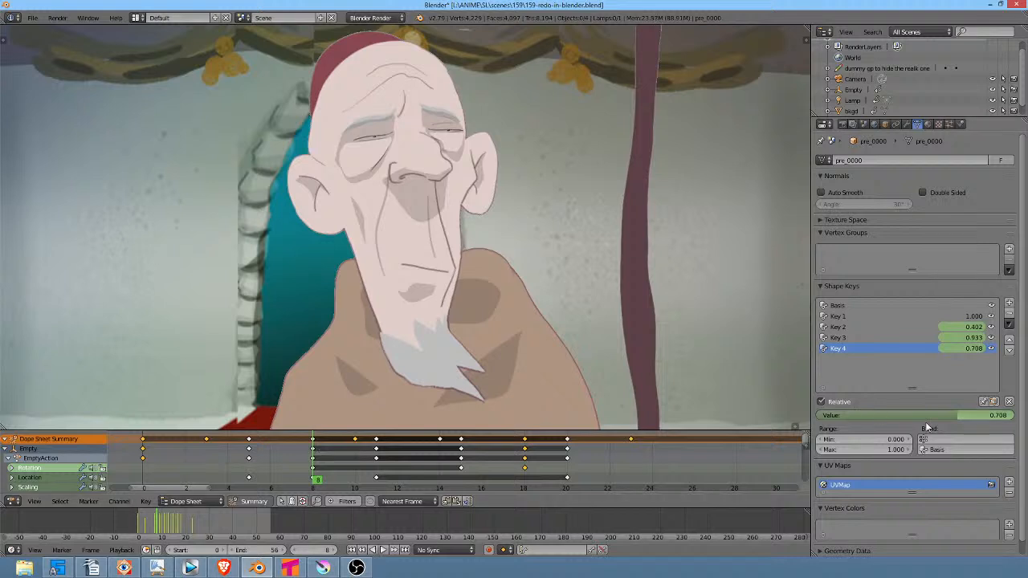
pyautogui.moveTo(955, 415); pyautogui.dragTo(999, 416)
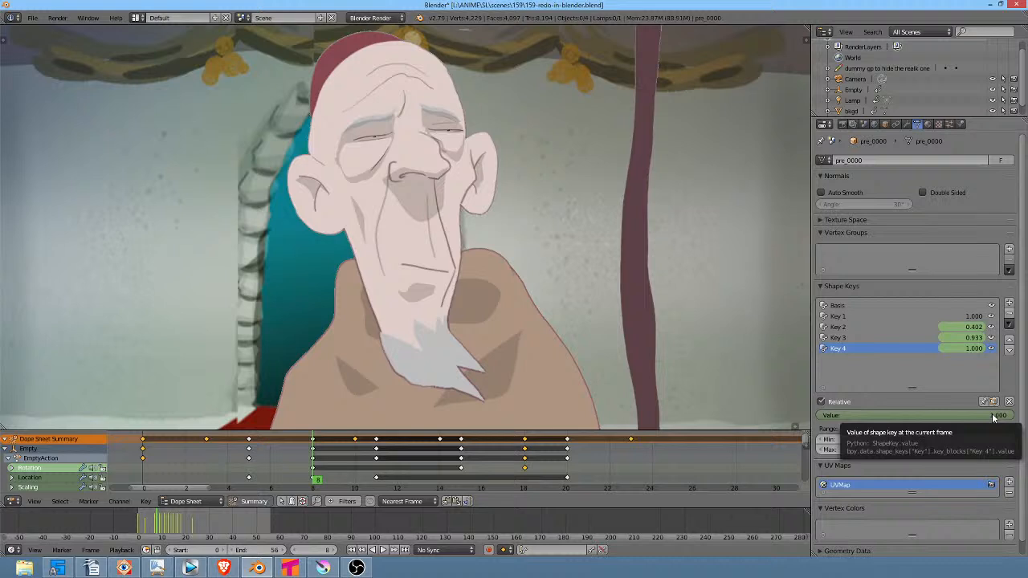
pyautogui.press('i')
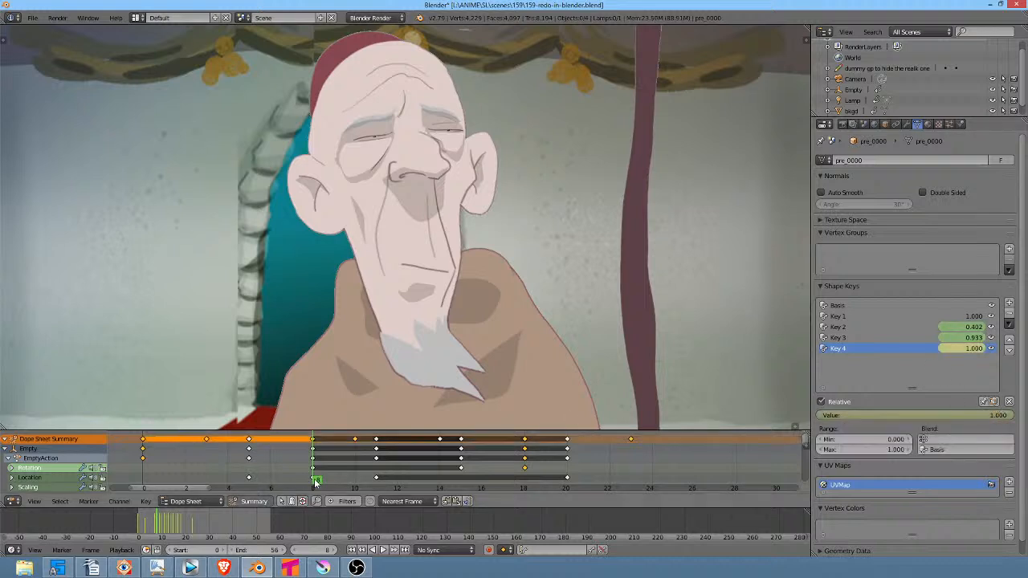
# Step: On frame 11, add another shape key to pre_0000 and pull the nose tip upward with proportional editing
pyautogui.moveTo(315, 480); pyautogui.dragTo(378, 475)
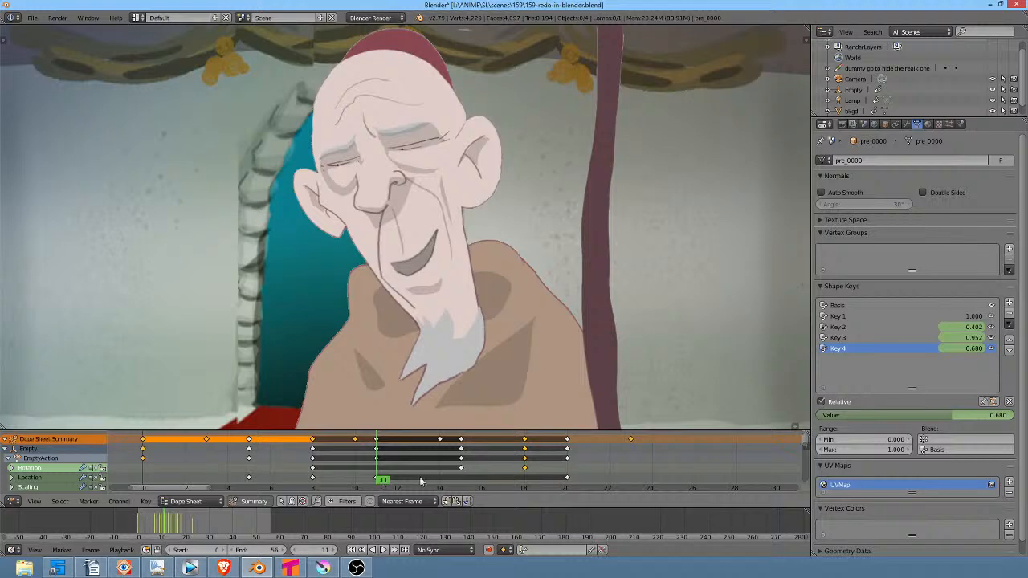
pyautogui.click(1009, 302)
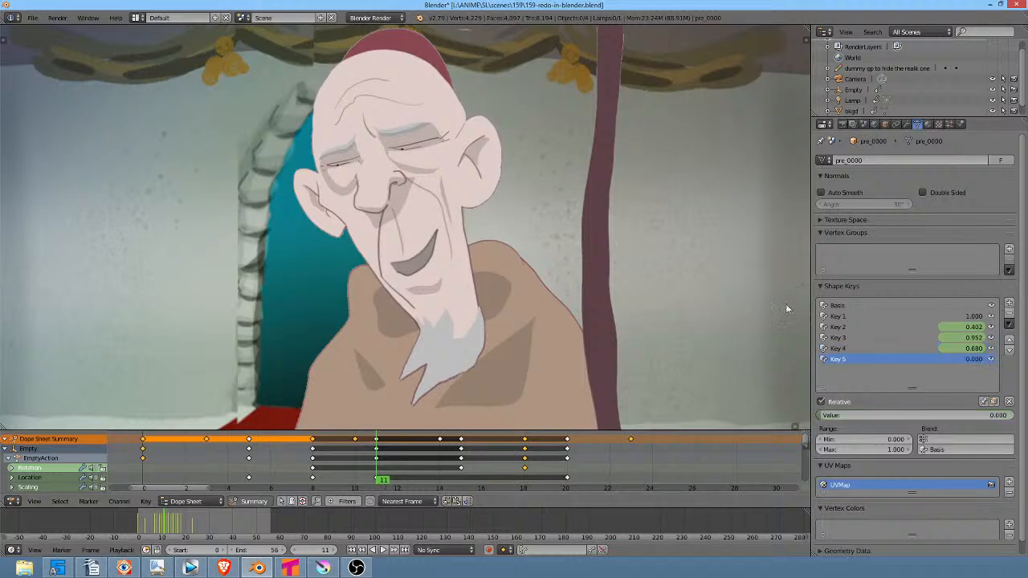
pyautogui.press('Tab')
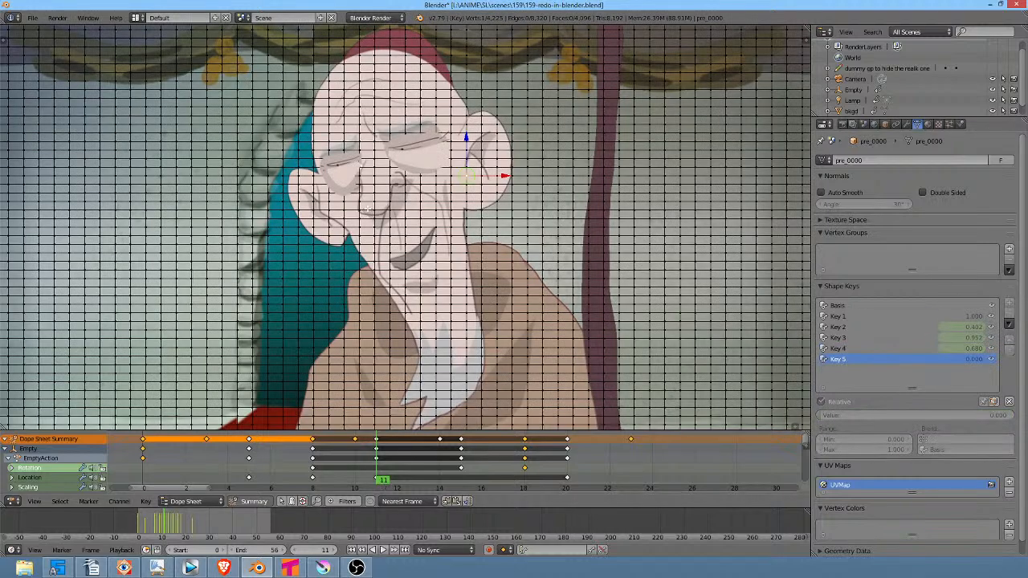
pyautogui.scroll(3, 371, 210)
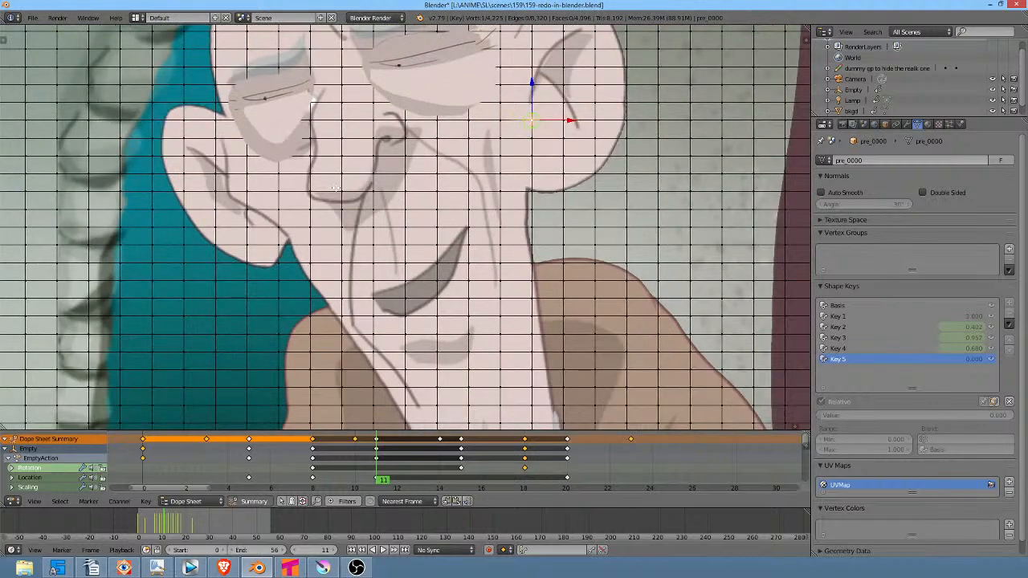
pyautogui.click(341, 191)
pyautogui.press('g')
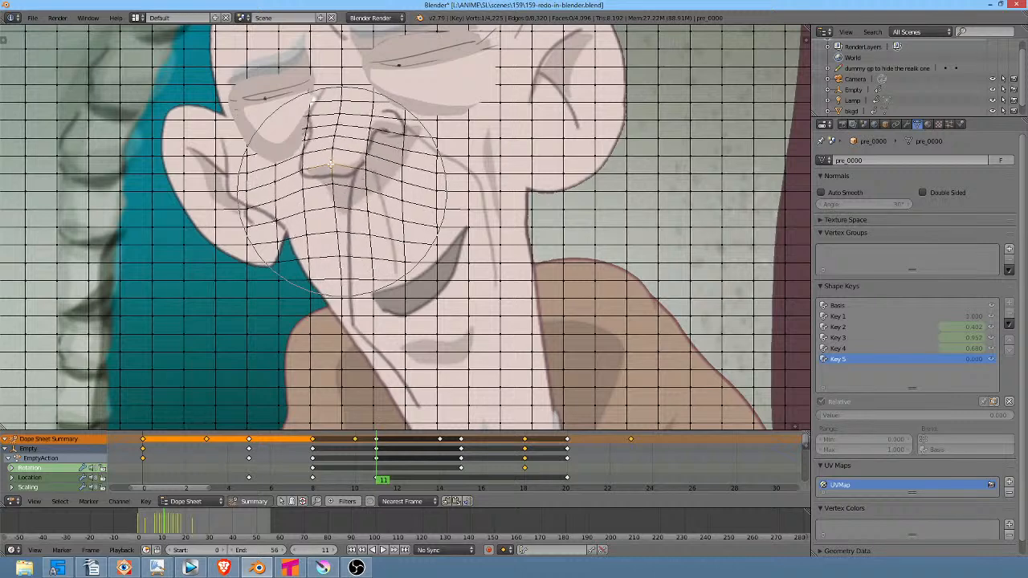
pyautogui.click(329, 166)
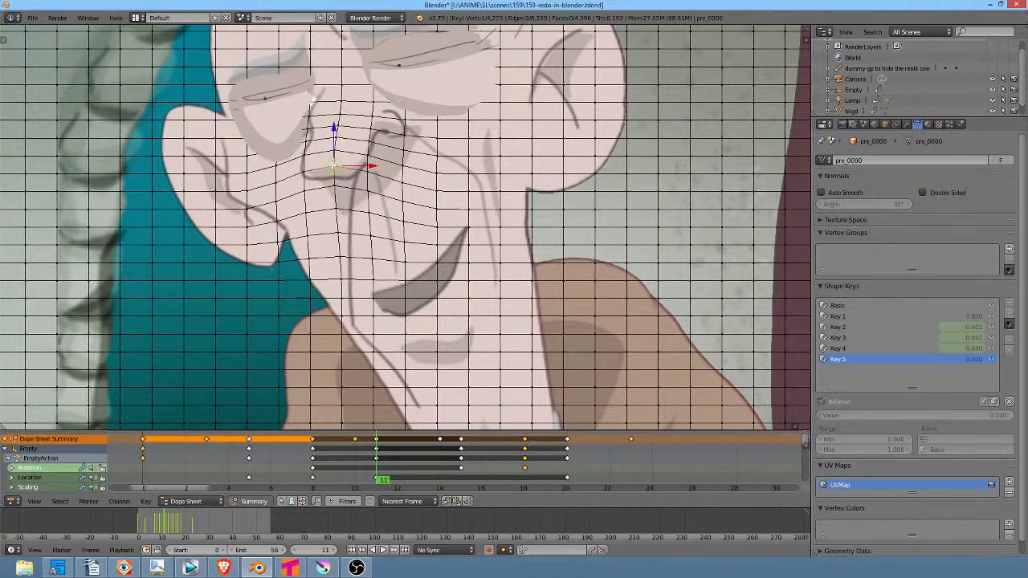
# Step: Move the vertices along the nose's outer edge upward with a smaller proportional influence radius
pyautogui.rightClick(305, 171)
pyautogui.press('g')
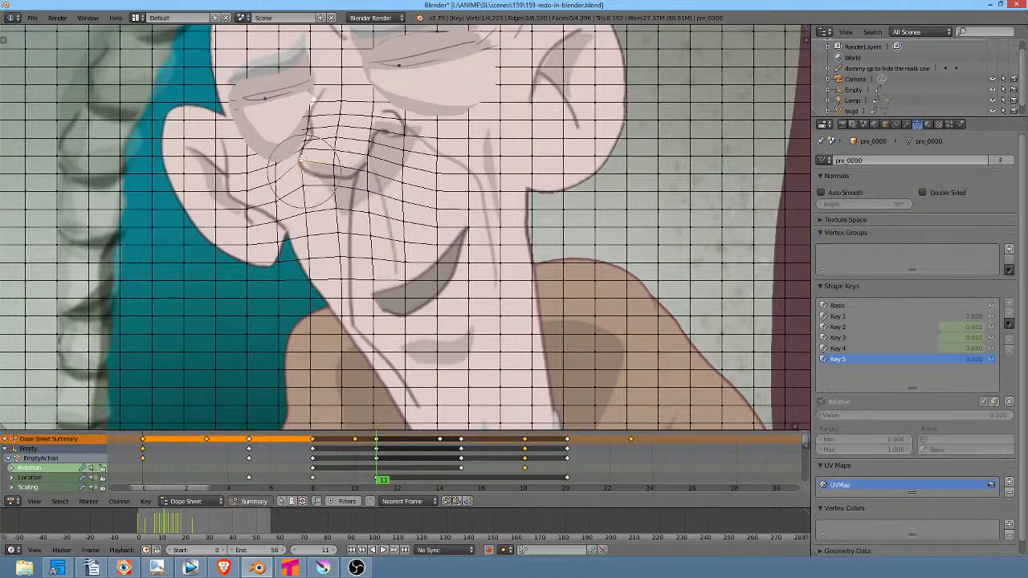
pyautogui.click(298, 159)
pyautogui.rightClick(305, 145)
pyautogui.press('g')
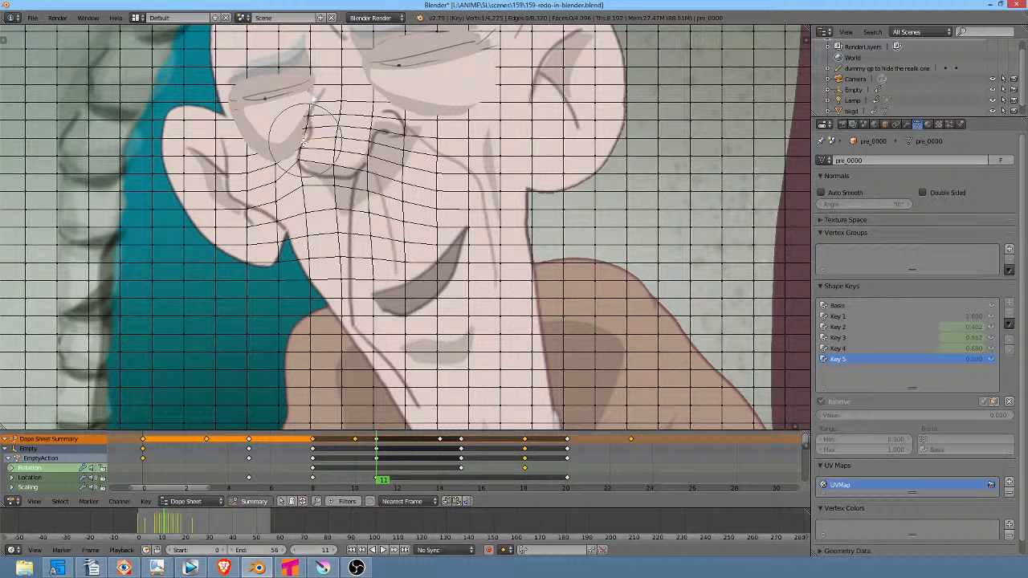
pyautogui.click(305, 139)
pyautogui.rightClick(301, 188)
pyautogui.press('g')
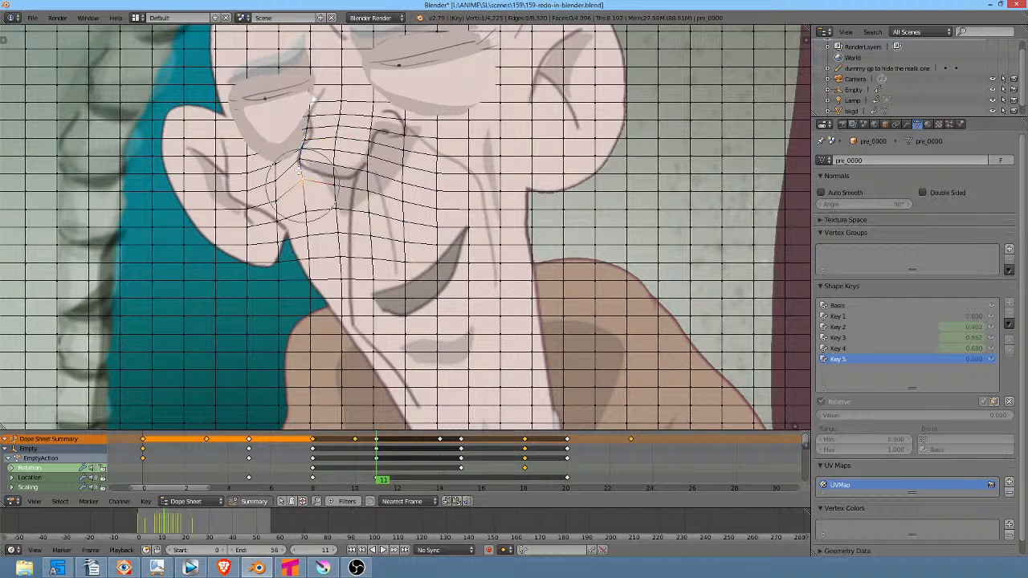
pyautogui.click(301, 172)
# Step: Adjust the vertices just beneath the nose tip and beside the nostril to tighten the nose's underside
pyautogui.rightClick(338, 183)
pyautogui.press('g')
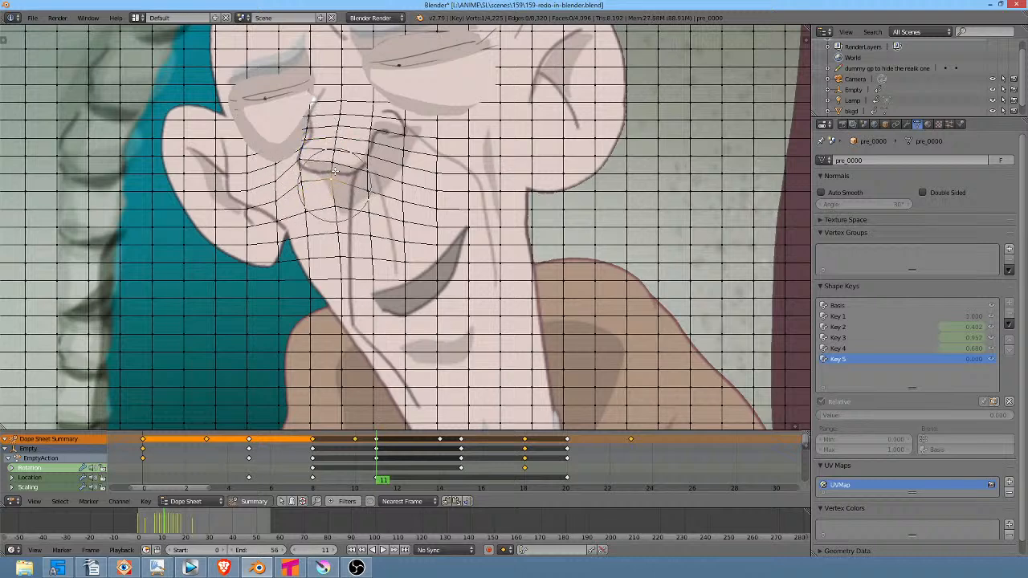
pyautogui.click(332, 175)
pyautogui.rightClick(362, 165)
pyautogui.press('g')
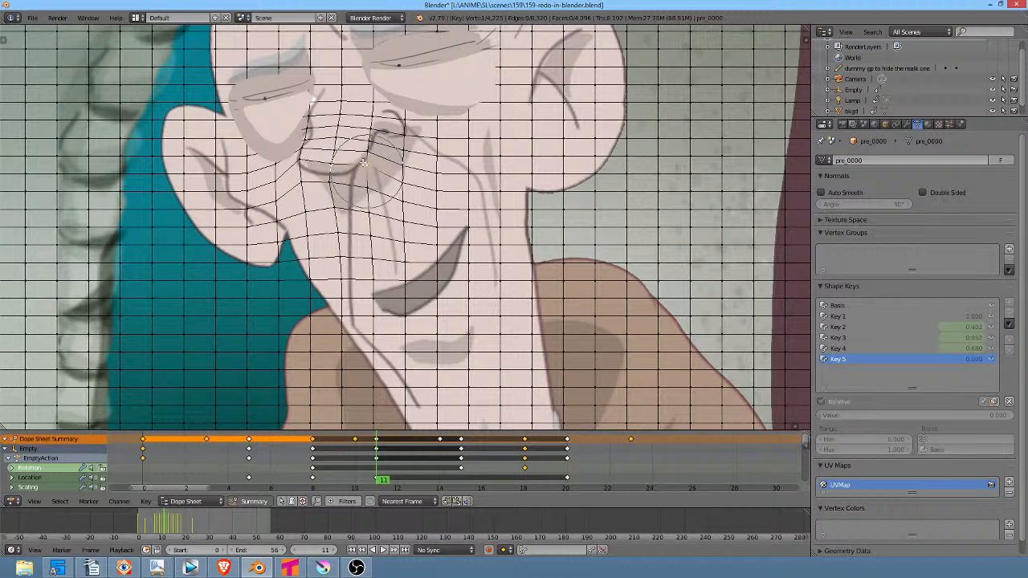
pyautogui.click(363, 162)
# Step: Adjust the vertices on the nose bridge and near the inner eye corner, and leave mesh editing
pyautogui.rightClick(331, 92)
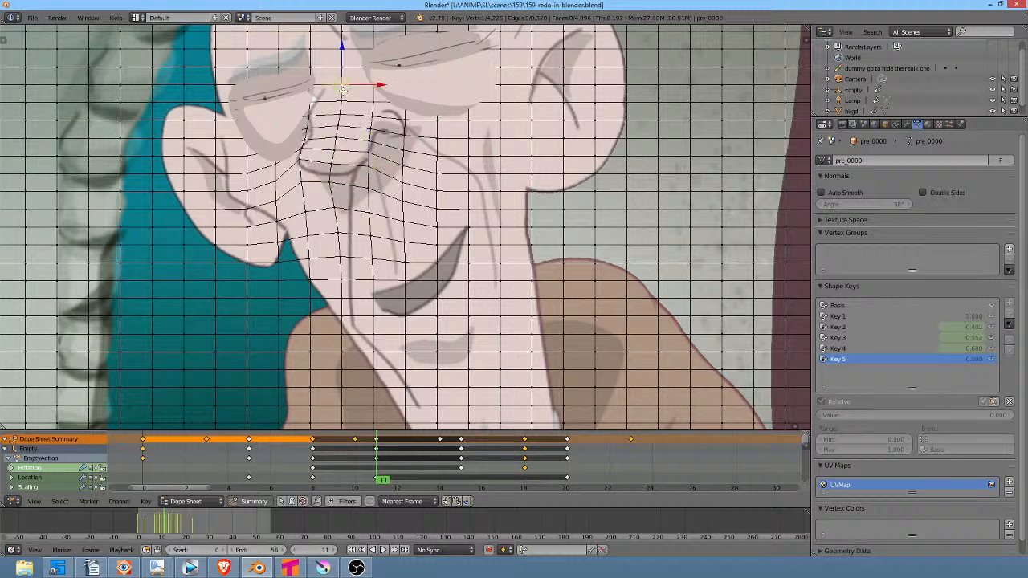
pyautogui.press('g')
pyautogui.click(339, 93)
pyautogui.rightClick(313, 114)
pyautogui.press('g')
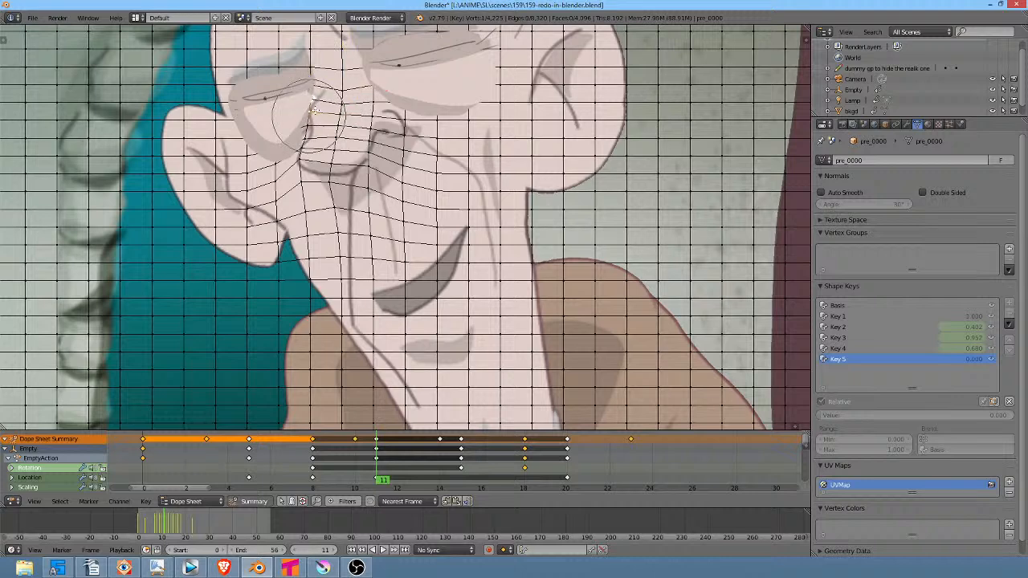
pyautogui.click(313, 103)
pyautogui.scroll(-3, 374, 207)
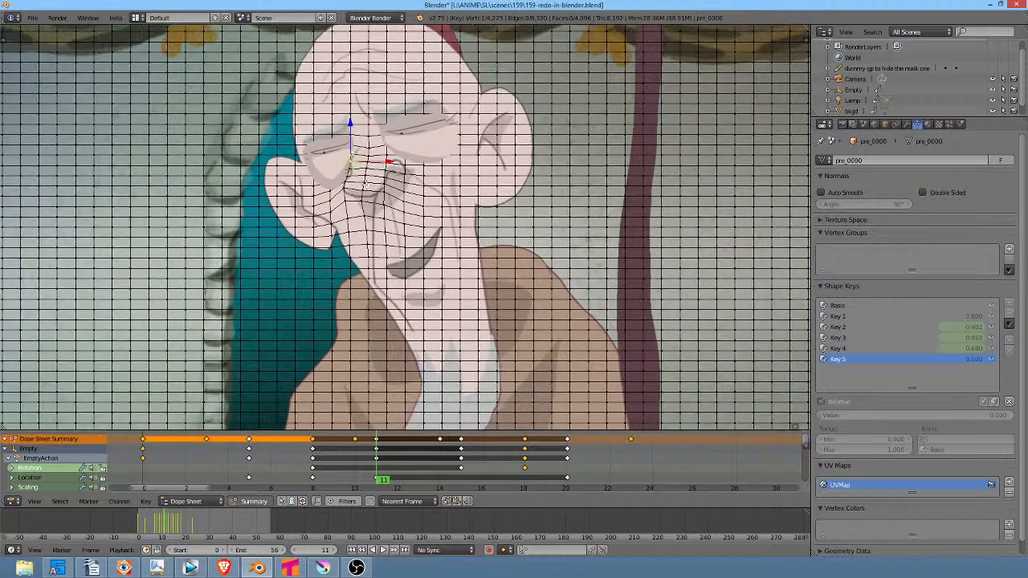
pyautogui.press('Tab')
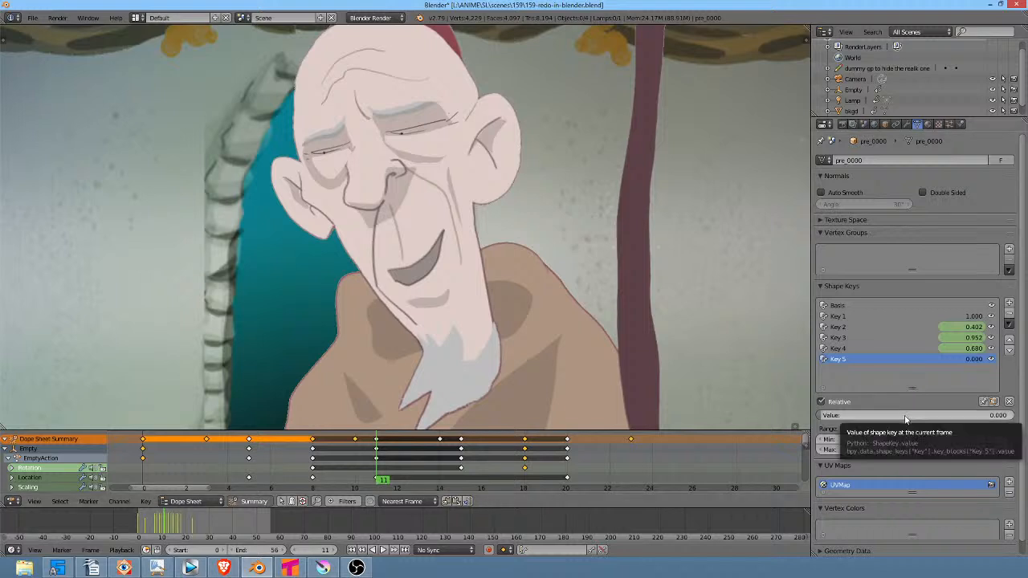
# Step: Keyframe Key 5 at 0.000 on frames 11 and 0
pyautogui.press('i')
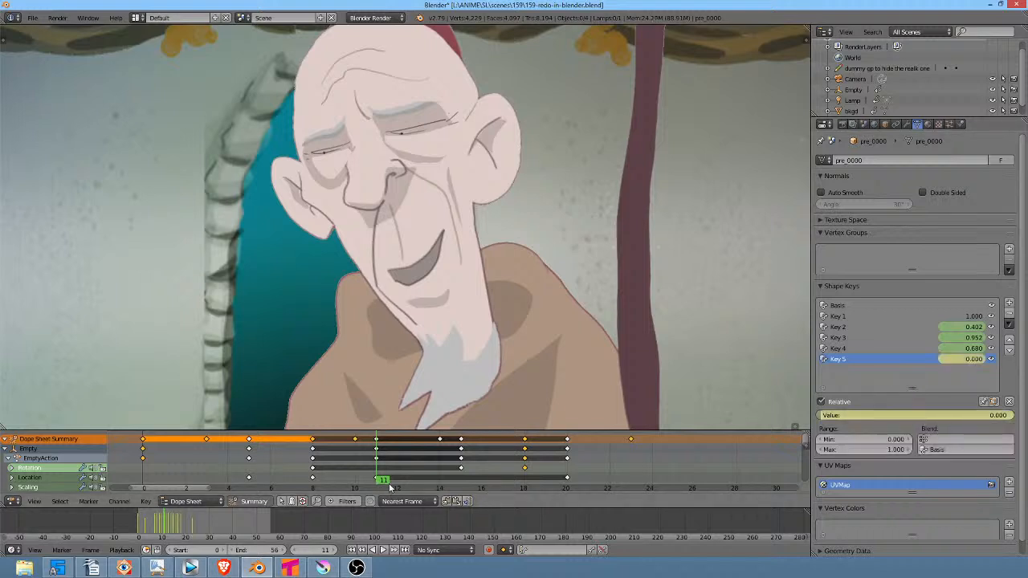
pyautogui.moveTo(391, 488); pyautogui.dragTo(114, 472)
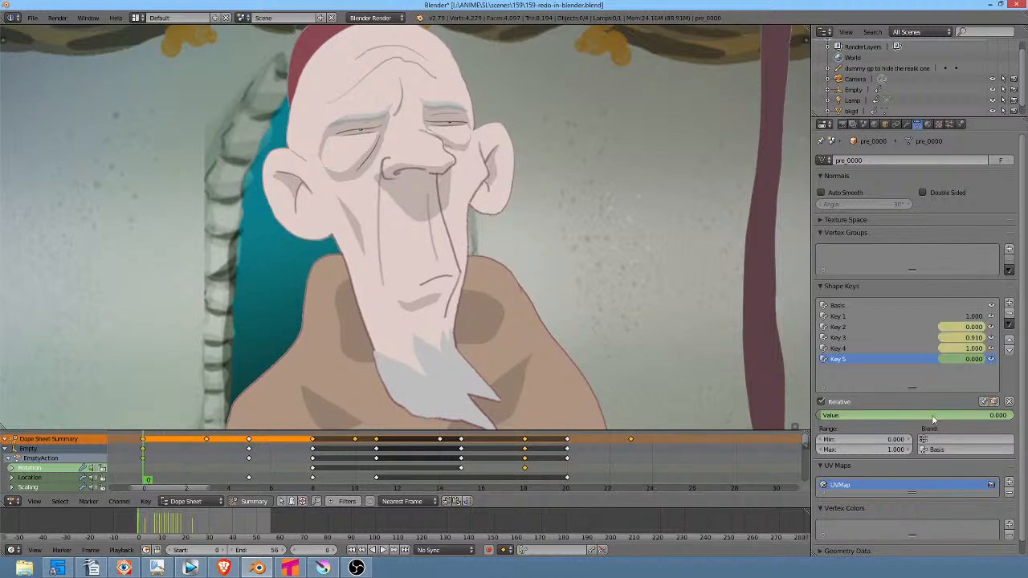
pyautogui.press('i')
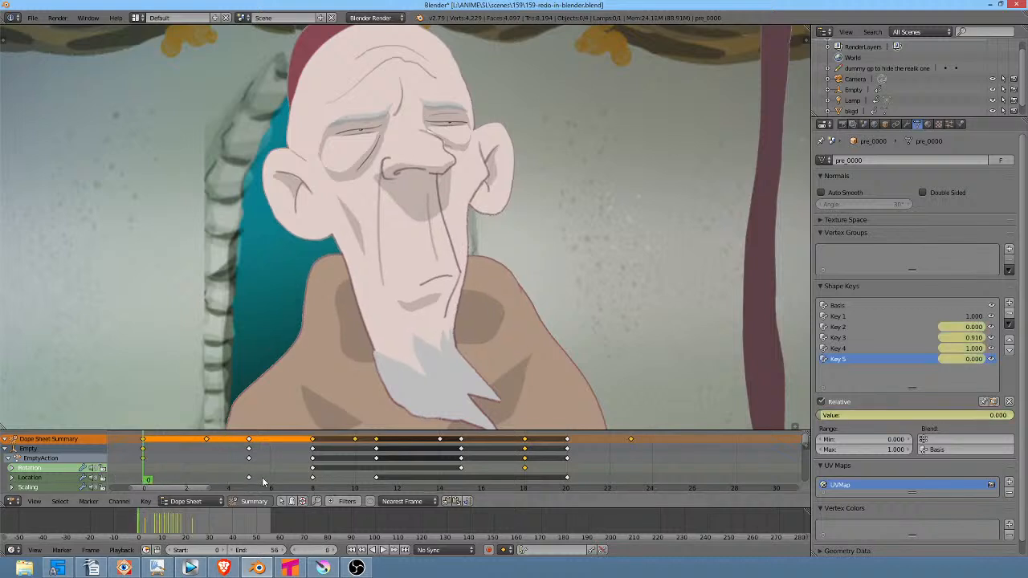
# Step: Advance frame by frame from frame 0 to frame 8 to check the face before the head turn
pyautogui.press('Right')
pyautogui.press('Right')
pyautogui.press('Right')
pyautogui.press('Right')
pyautogui.press('Right')
pyautogui.press('Right')
pyautogui.press('Right')
pyautogui.press('Right')
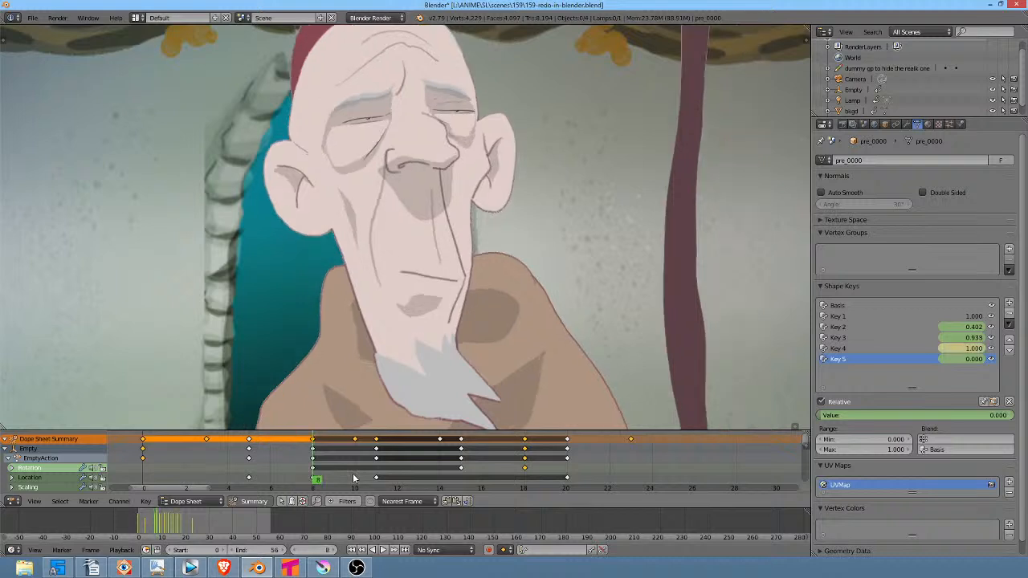
# Step: Try limiting the Dope Sheet to channels of selected objects, restore all channels, and enlarge the editor slightly
pyautogui.click(282, 502)
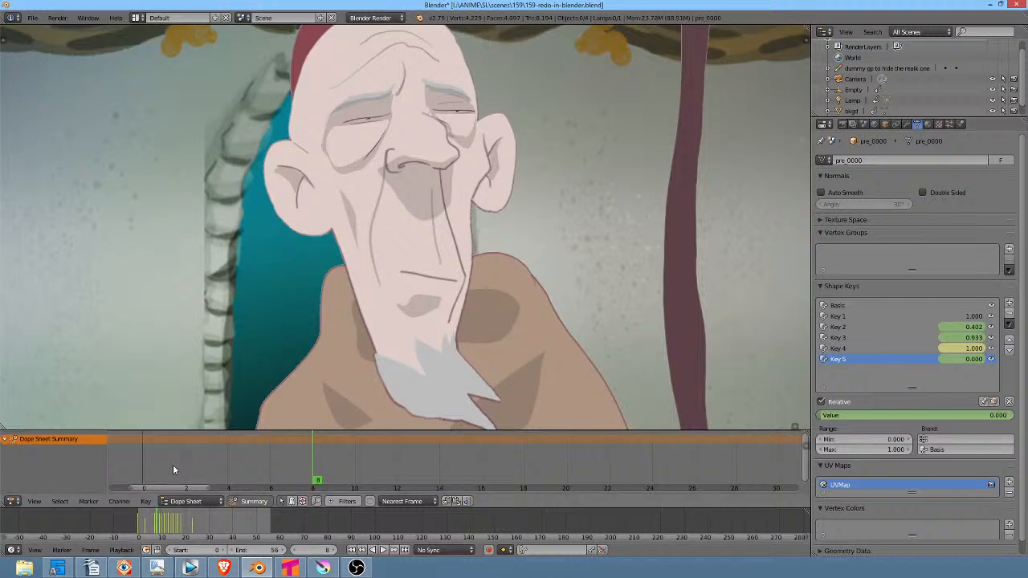
pyautogui.click(281, 501)
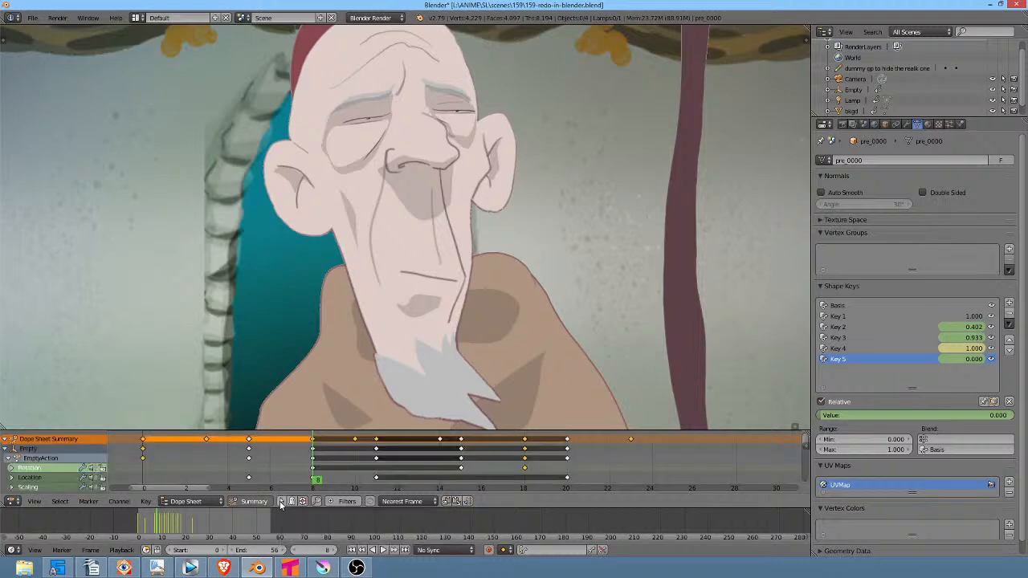
pyautogui.moveTo(457, 427); pyautogui.dragTo(486, 423)
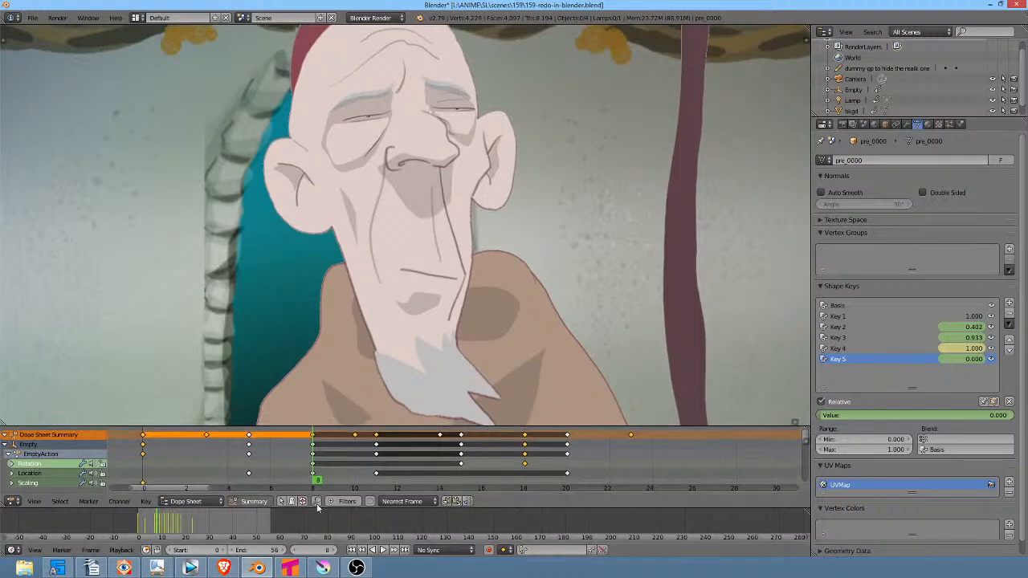
# Step: Try a higher Key 5 value on frame 11 without keyframing it, and advance to frame 12
pyautogui.moveTo(318, 482); pyautogui.dragTo(377, 484)
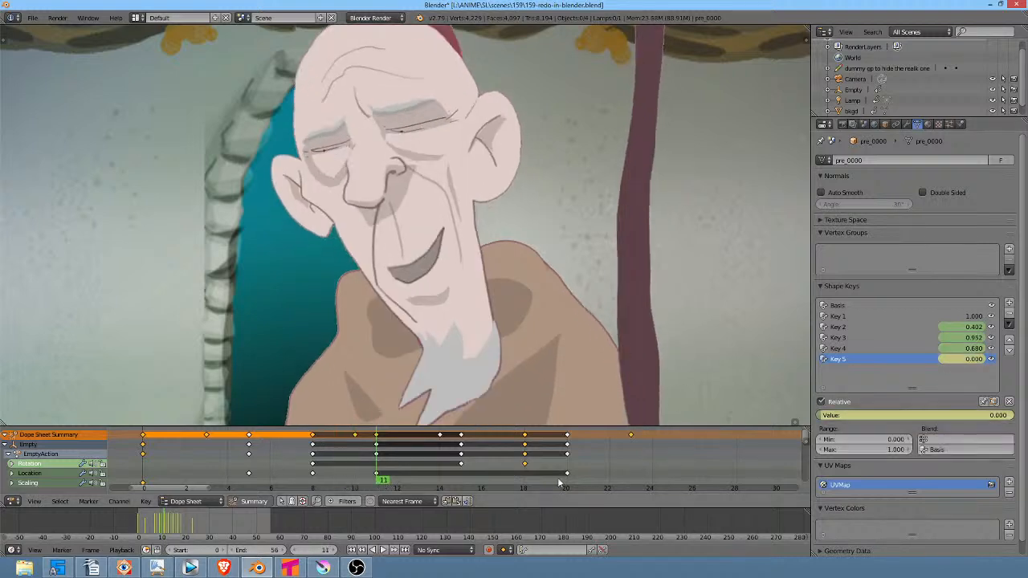
pyautogui.moveTo(859, 415); pyautogui.dragTo(934, 415)
pyautogui.press('Right')
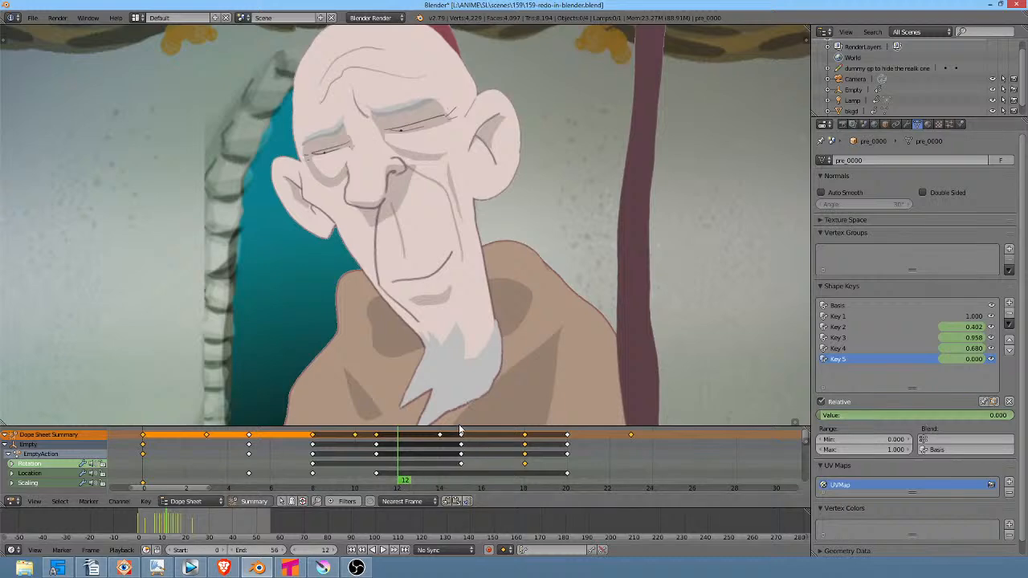
# Step: Enlarge the Dope Sheet to reveal every object's channels, and compare it with the selected-objects-only filter on and off
pyautogui.moveTo(461, 426); pyautogui.dragTo(491, 241)
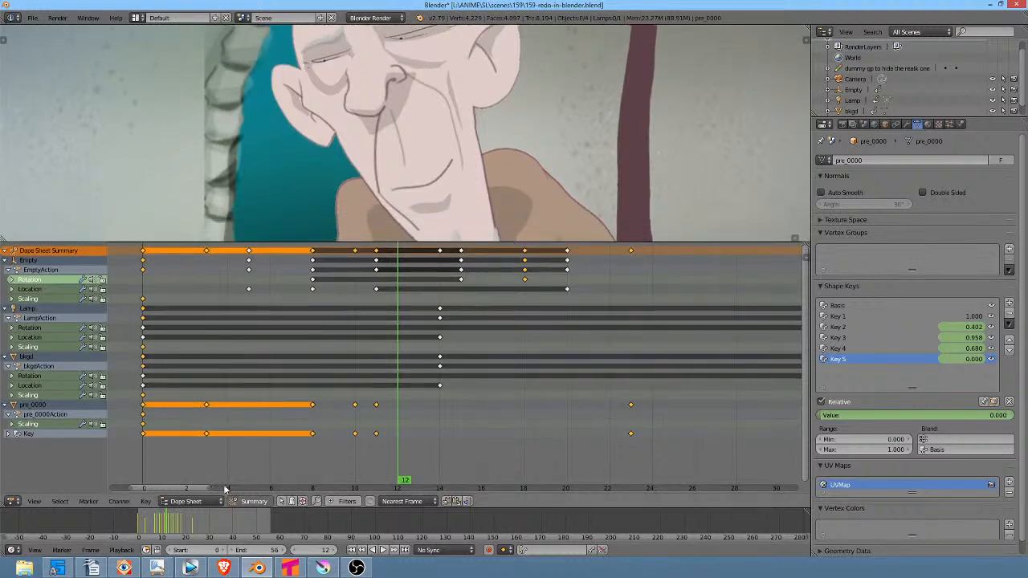
pyautogui.click(281, 501)
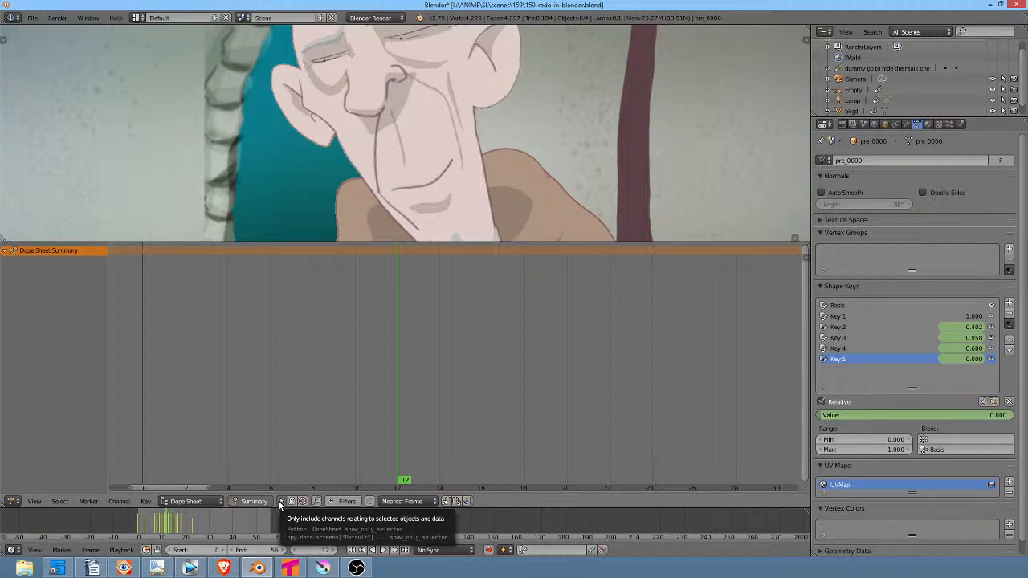
pyautogui.click(280, 502)
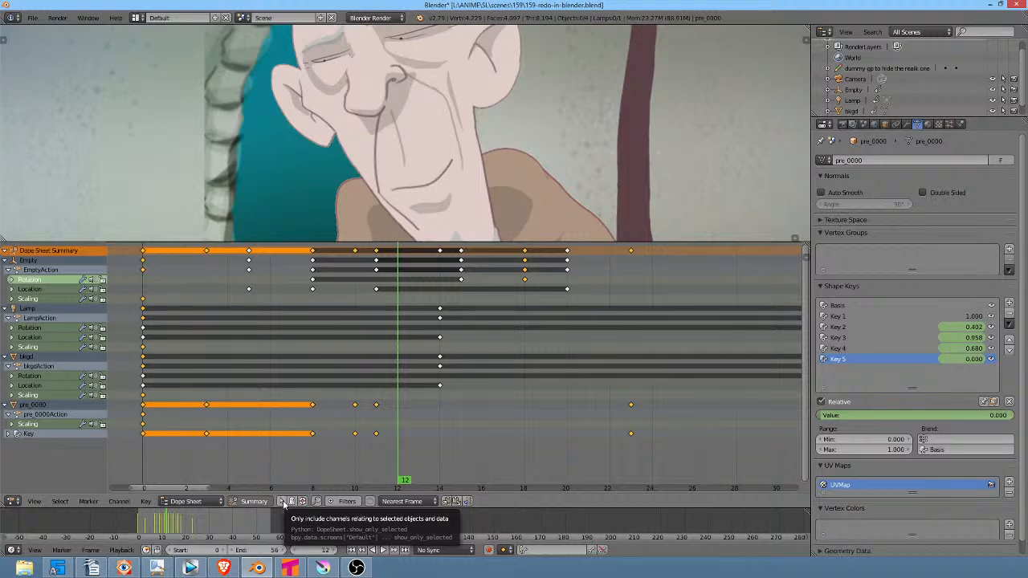
pyautogui.click(282, 501)
pyautogui.click(283, 501)
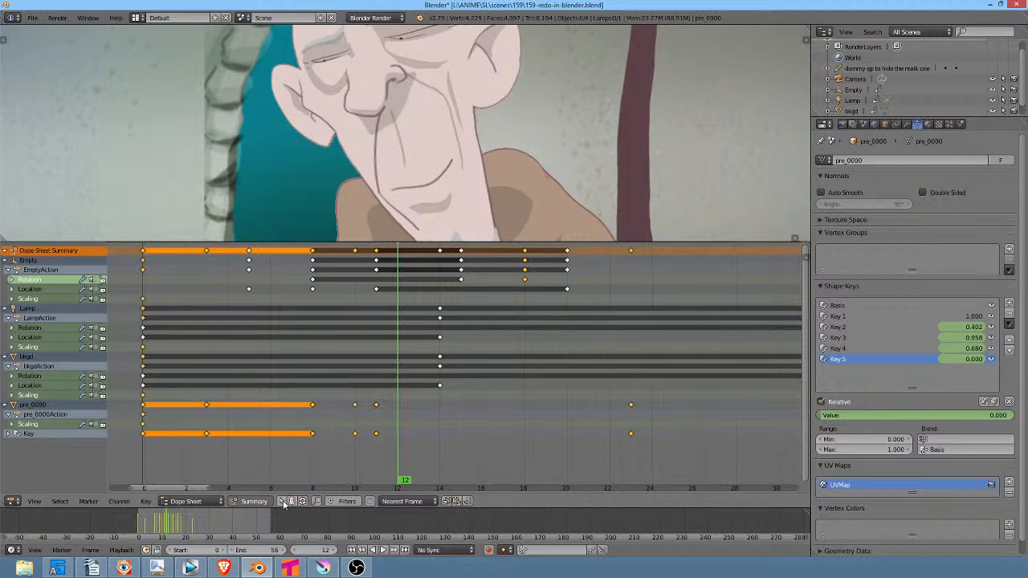
# Step: Hide the Dope Sheet summary, expand pre_0000's Key channels to list each shape key, and recheck the selected-objects-only filter
pyautogui.click(252, 502)
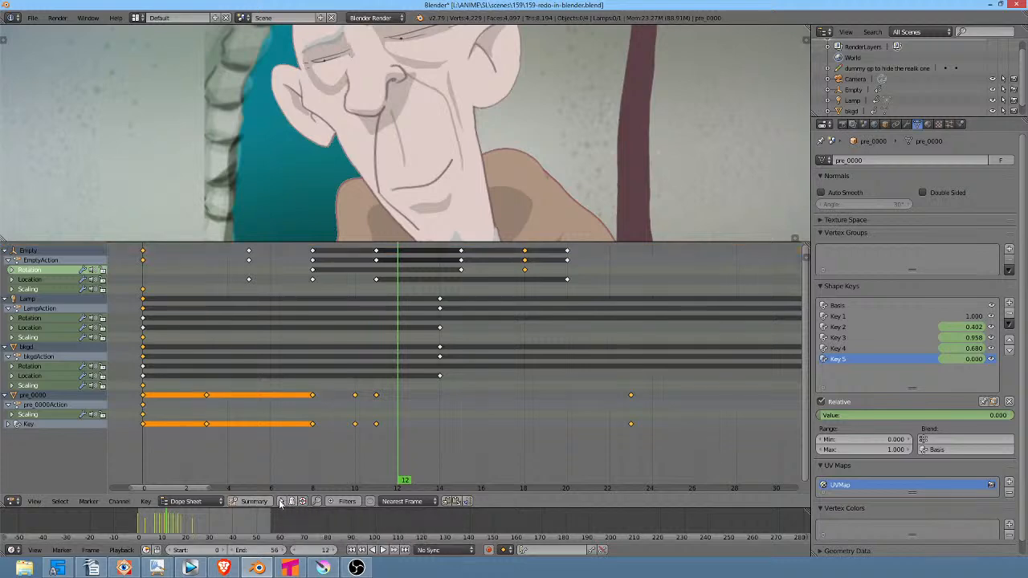
pyautogui.click(281, 502)
pyautogui.click(281, 502)
pyautogui.click(8, 424)
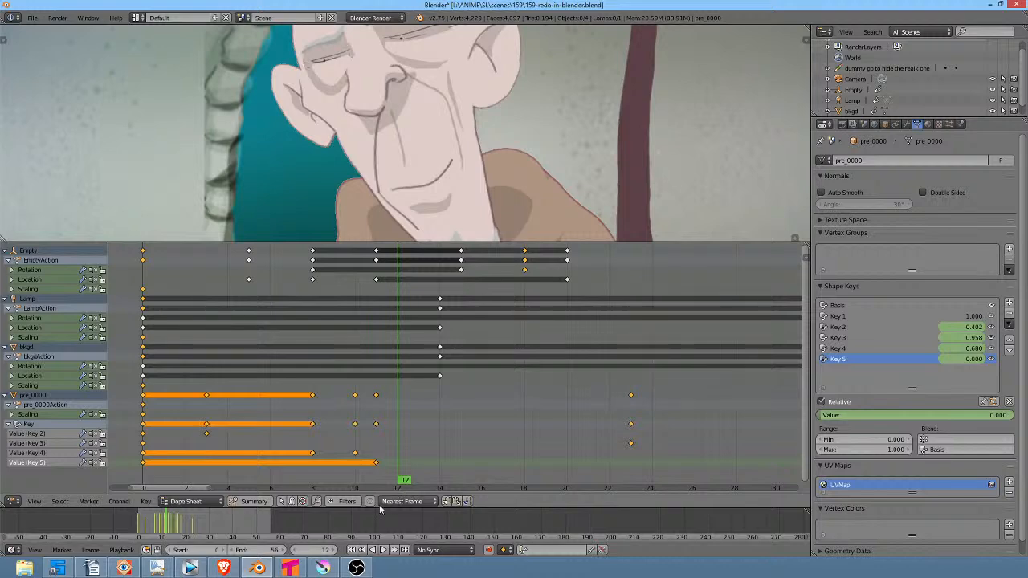
pyautogui.click(281, 502)
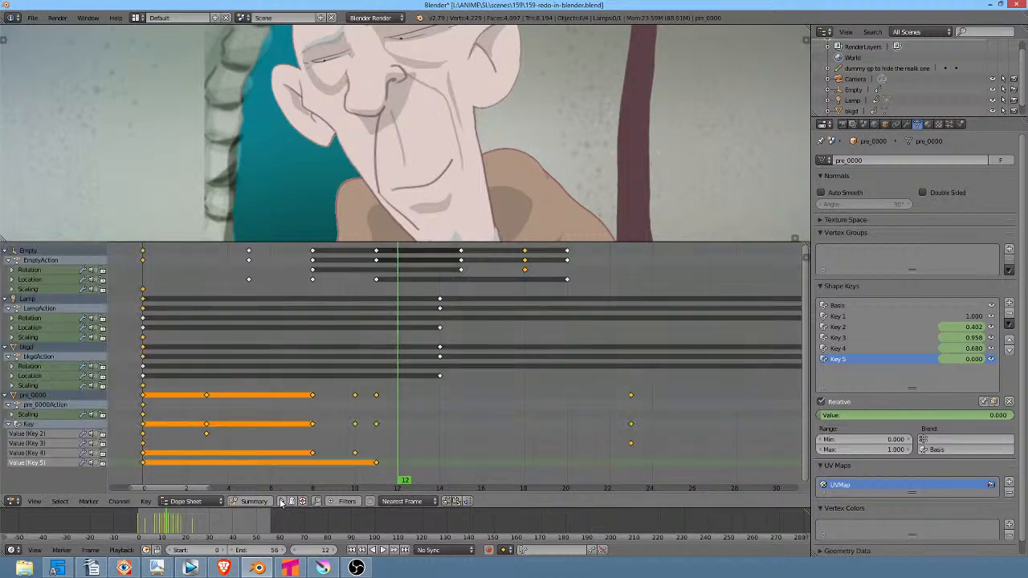
pyautogui.click(281, 500)
pyautogui.click(281, 501)
# Step: Move Key 5's keyframe at frame 11 to frame 8, and keyframe Key 5 at 0.796 on frame 10
pyautogui.moveTo(388, 485); pyautogui.dragTo(379, 447)
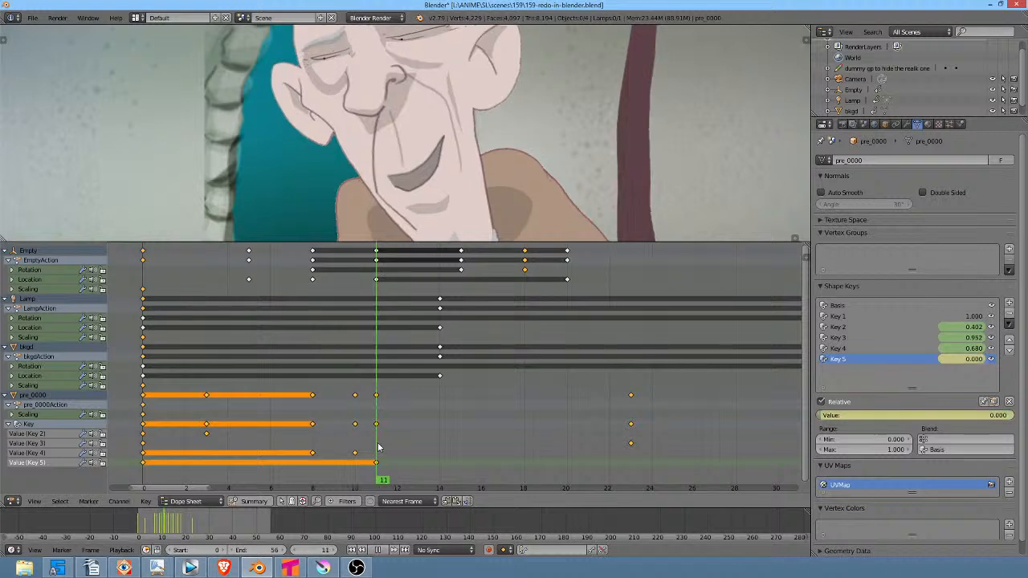
pyautogui.rightClick(377, 463)
pyautogui.press('g')
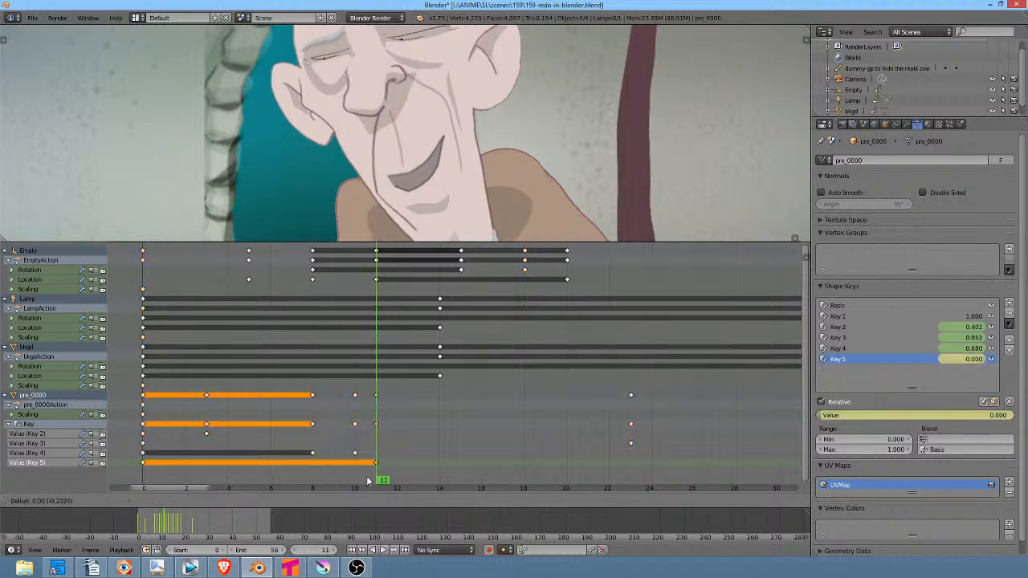
pyautogui.click(313, 471)
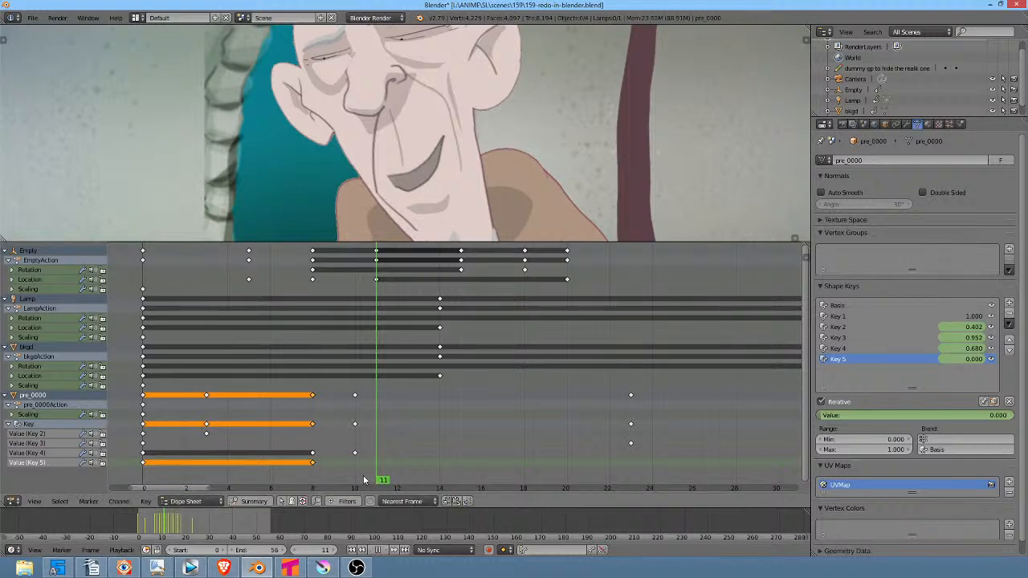
pyautogui.moveTo(363, 479)
pyautogui.mouseDown()
pyautogui.moveTo(298, 472)
pyautogui.moveTo(354, 478)
pyautogui.mouseUp()
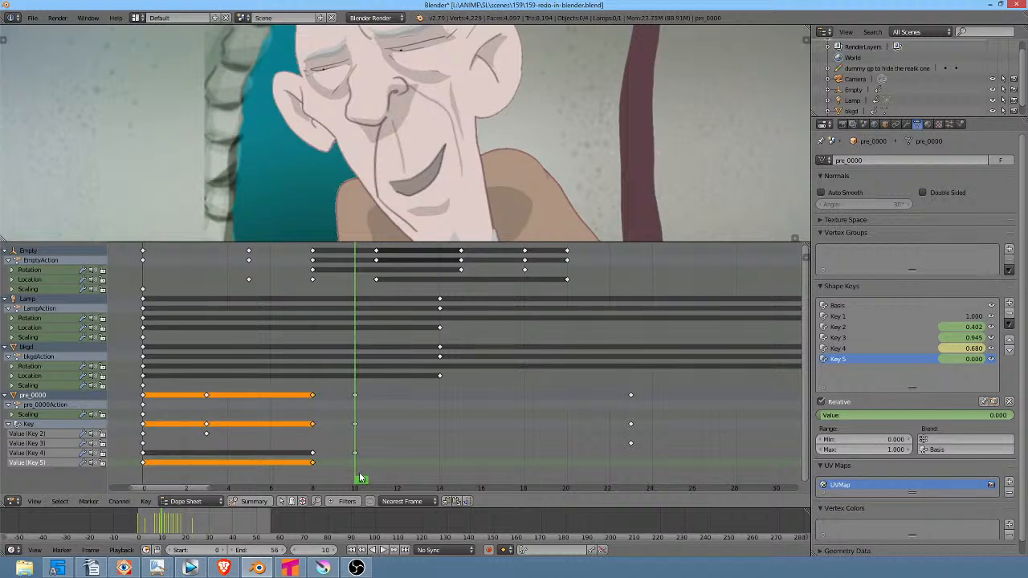
pyautogui.moveTo(870, 416); pyautogui.dragTo(972, 414)
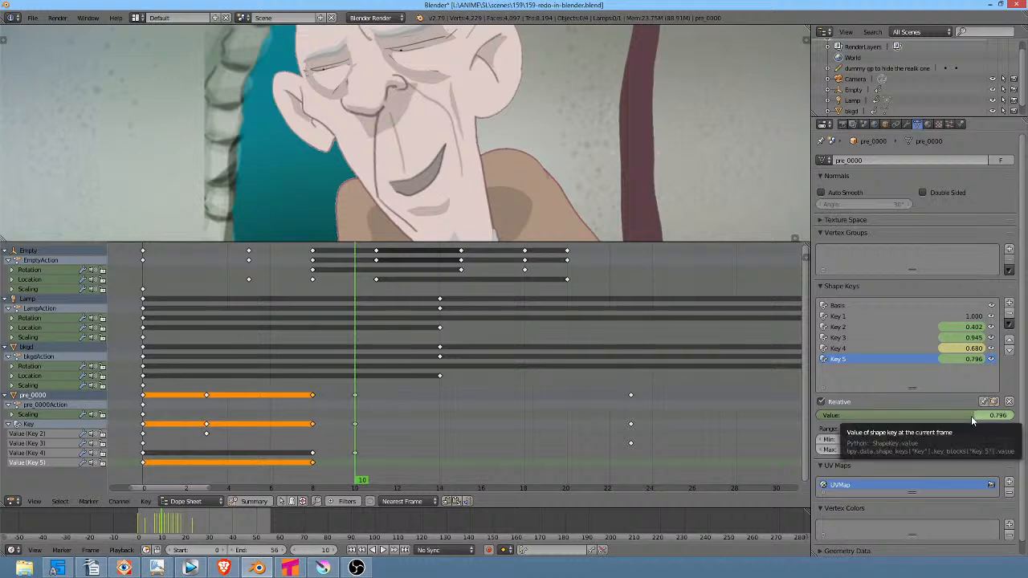
# Step: Scrub through the head turn with more of the frame range showing, return to frame 0 and preview the playback
pyautogui.moveTo(359, 482); pyautogui.dragTo(695, 487)
pyautogui.scroll(-4, 628, 475)
pyautogui.scroll(-5, 611, 470)
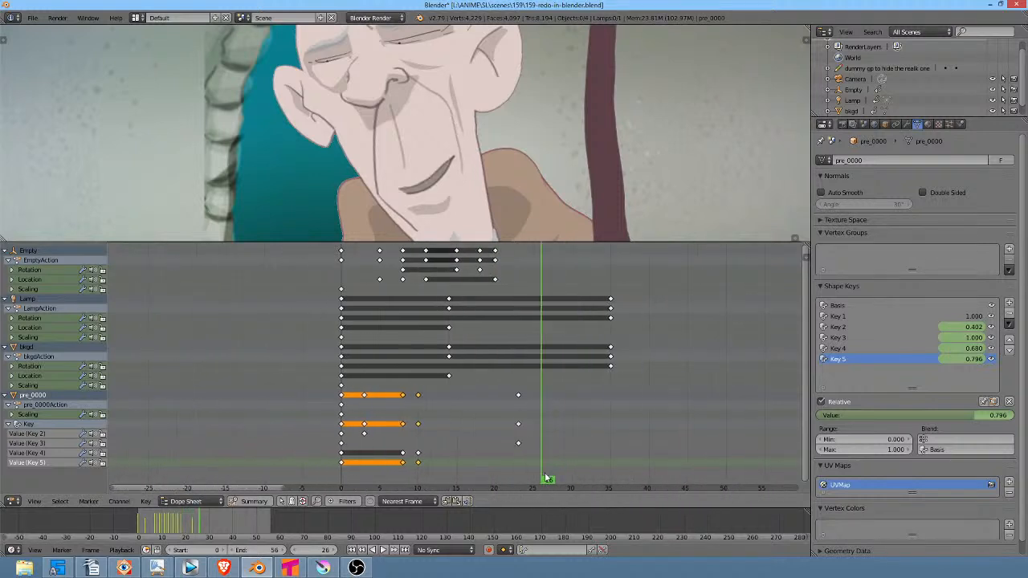
pyautogui.moveTo(548, 480); pyautogui.dragTo(343, 458)
pyautogui.hotkey('alt', 'a')
pyautogui.hotkey('alt', 'a')
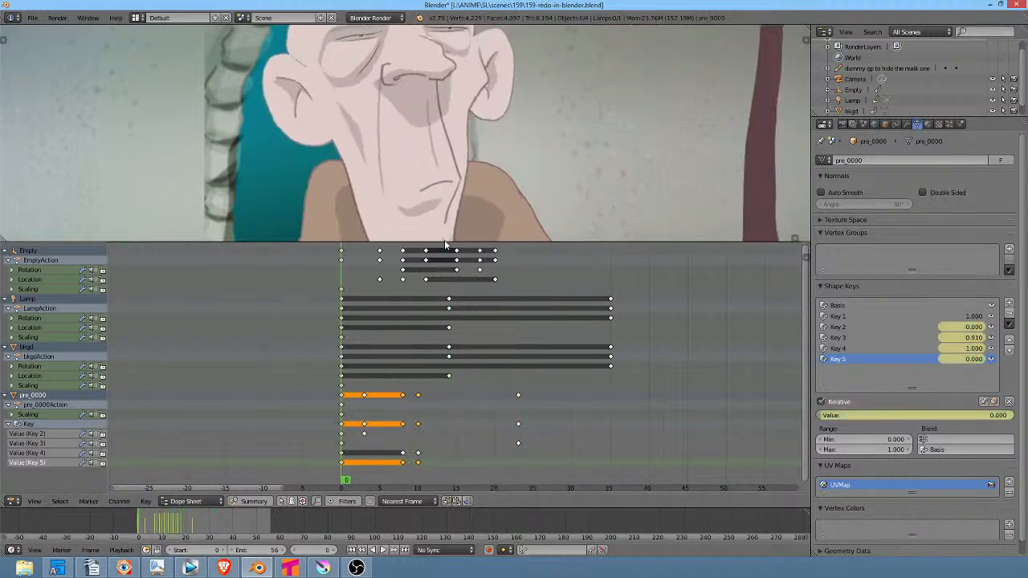
# Step: Enlarge the 3D view over the Dope Sheet, fit the whole camera frame, and scrub from frame 0 to frame 19
pyautogui.moveTo(444, 241); pyautogui.dragTo(446, 436)
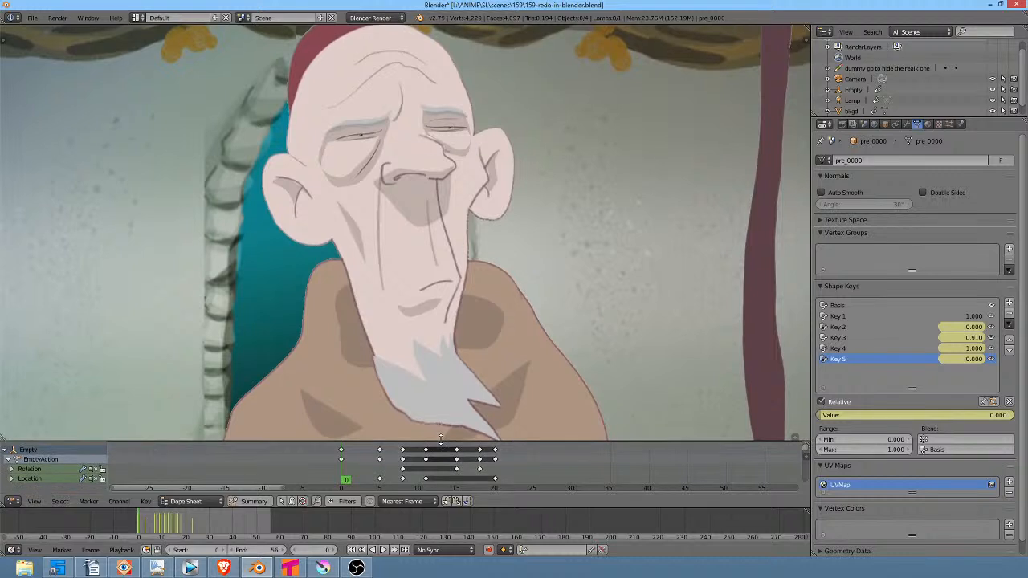
pyautogui.press('Home')
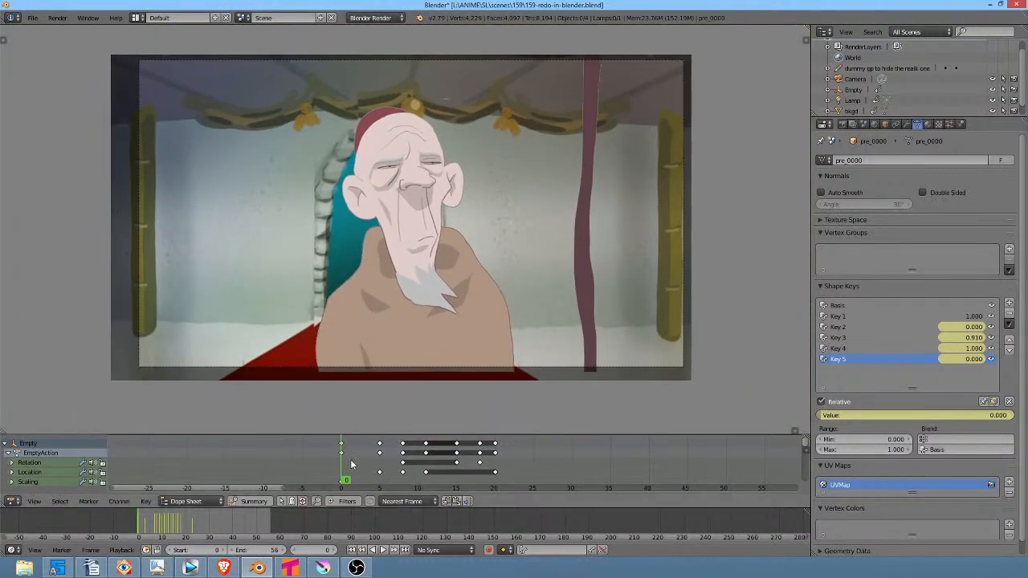
pyautogui.click(349, 474)
pyautogui.moveTo(349, 474)
pyautogui.mouseDown()
pyautogui.moveTo(529, 482)
pyautogui.moveTo(467, 488)
pyautogui.moveTo(485, 490)
pyautogui.mouseUp()
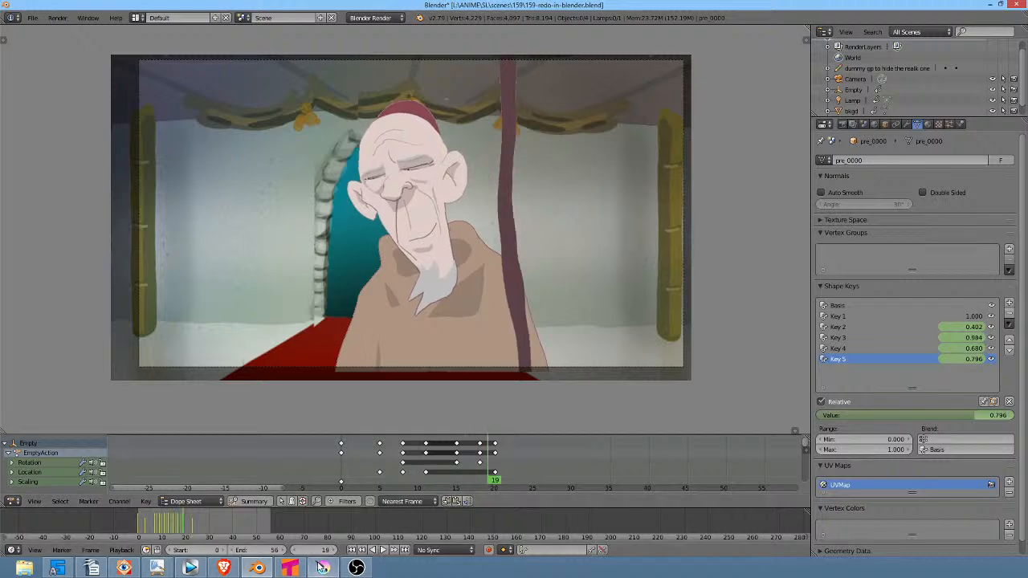
# Step: Compare the scene with shot 159 in the Vegas Pro edit, and bring up Blender's render settings
pyautogui.click(193, 567)
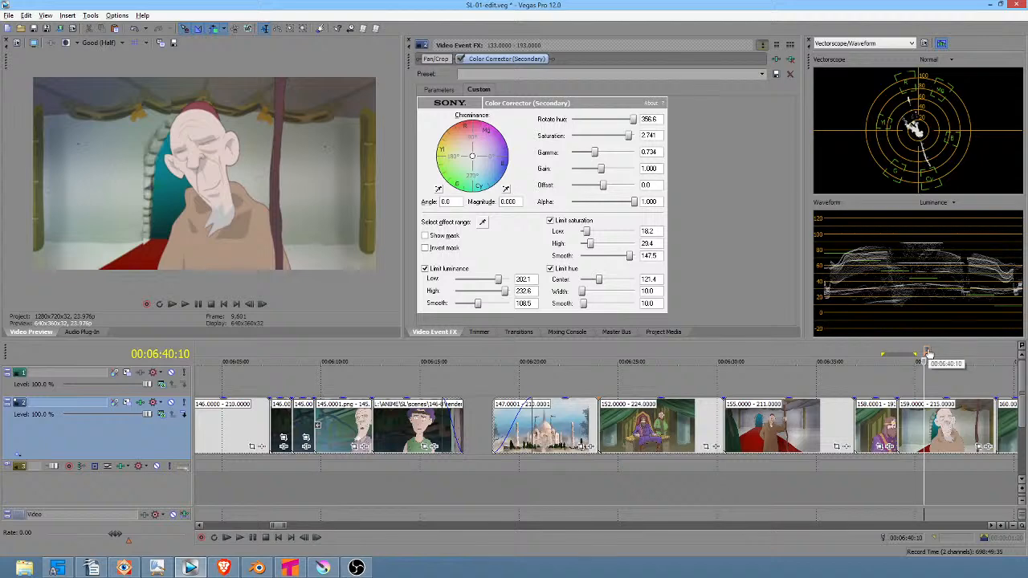
pyautogui.click(256, 567)
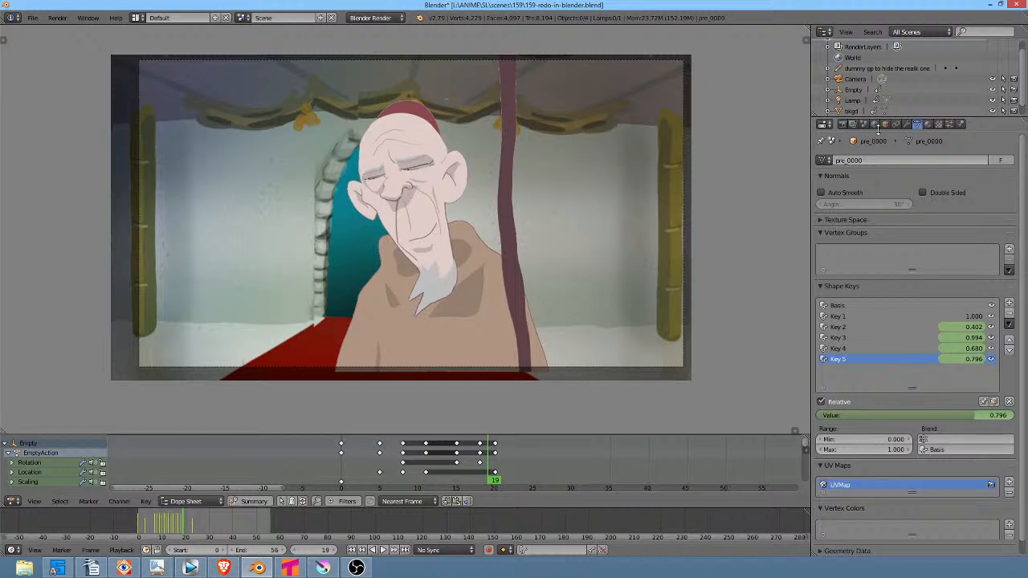
pyautogui.click(841, 124)
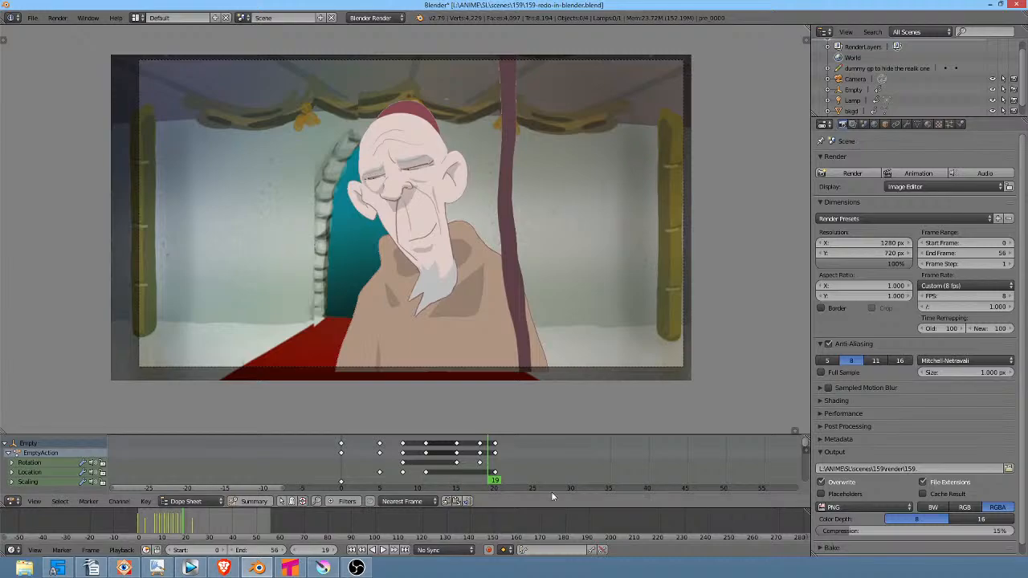
pyautogui.click(190, 568)
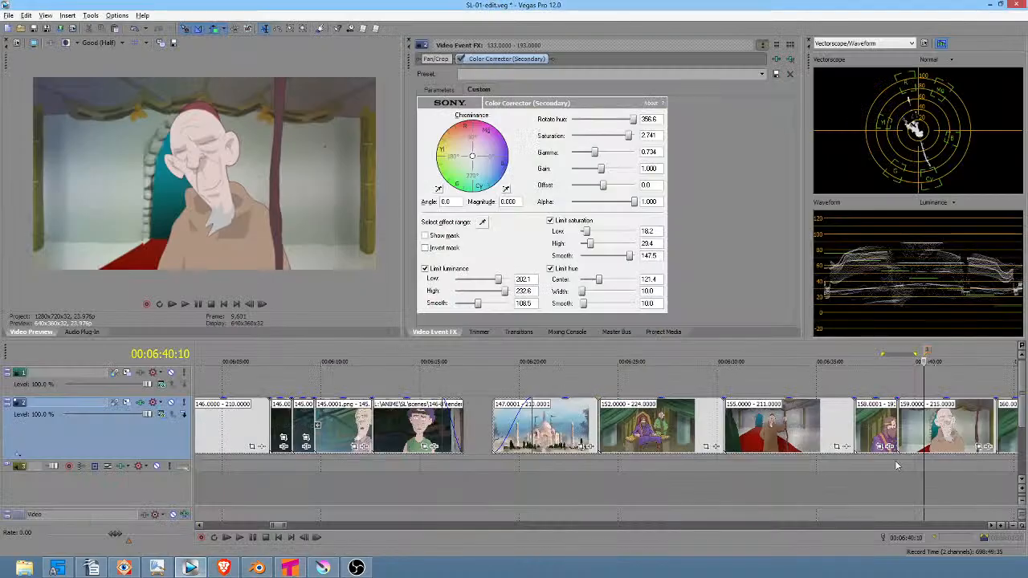
pyautogui.click(903, 469)
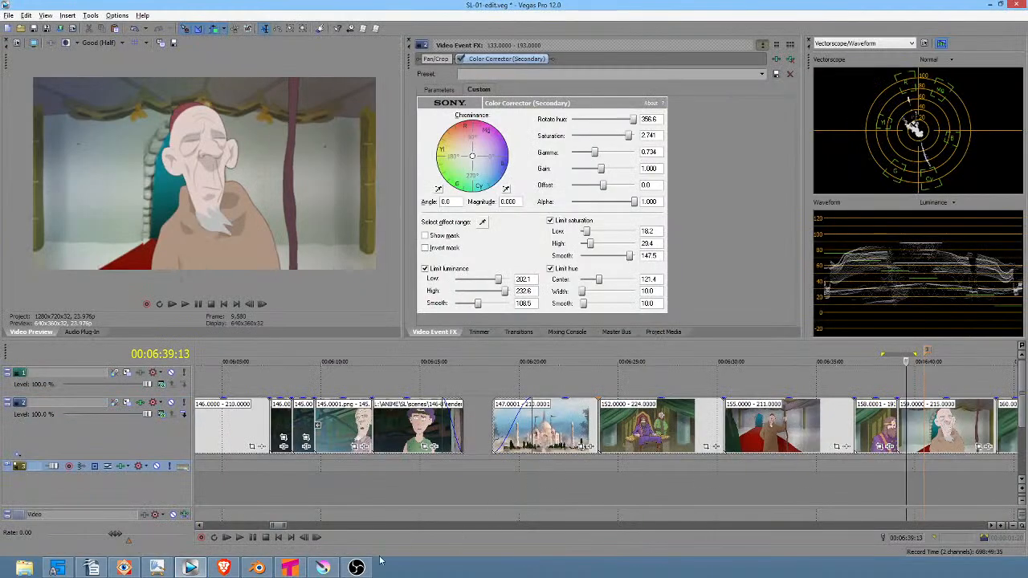
pyautogui.click(263, 568)
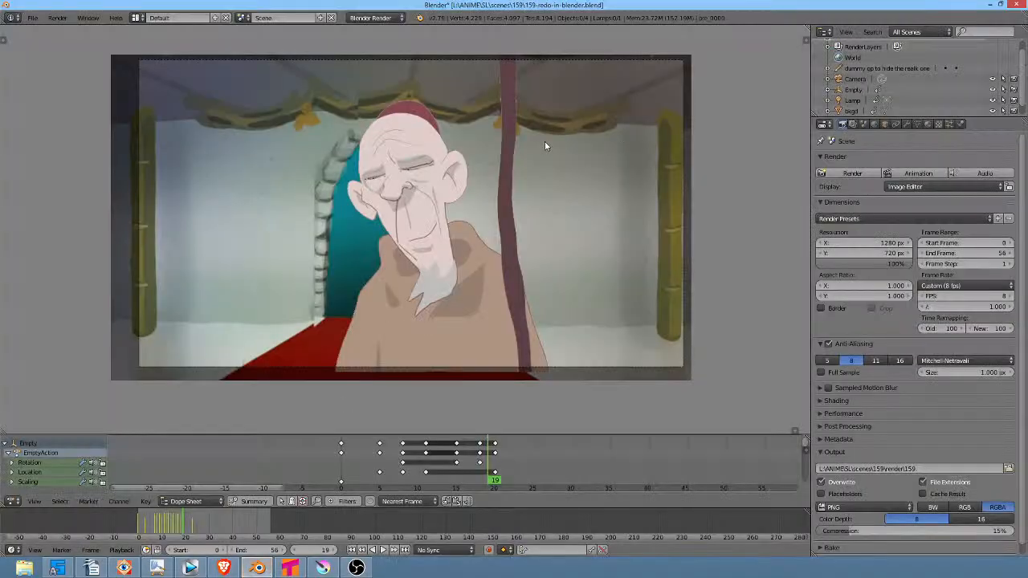
# Step: Render the animation, close the render result, and save the blend file
pyautogui.hotkey('ctrl', 'F12')
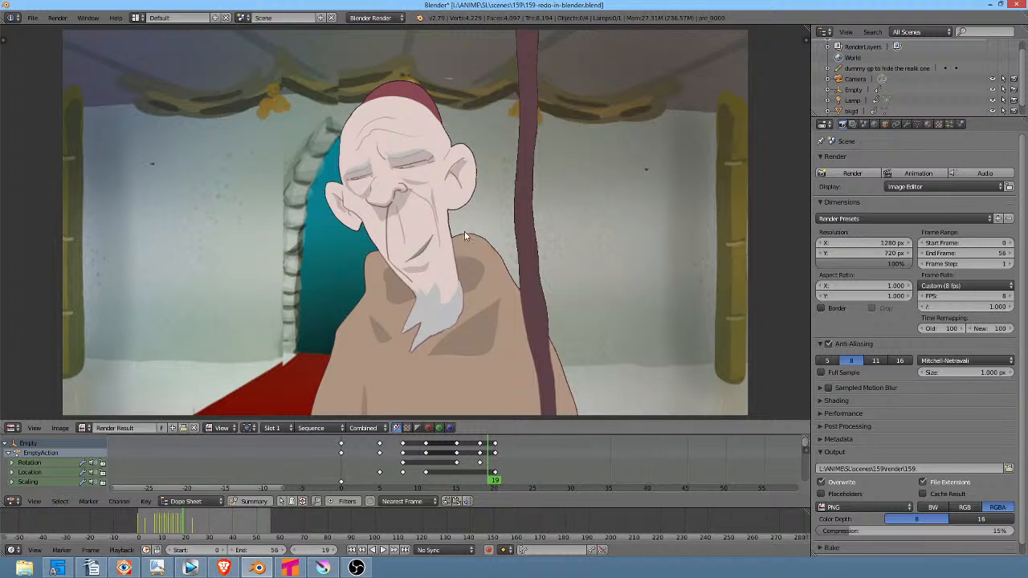
pyautogui.press('Escape')
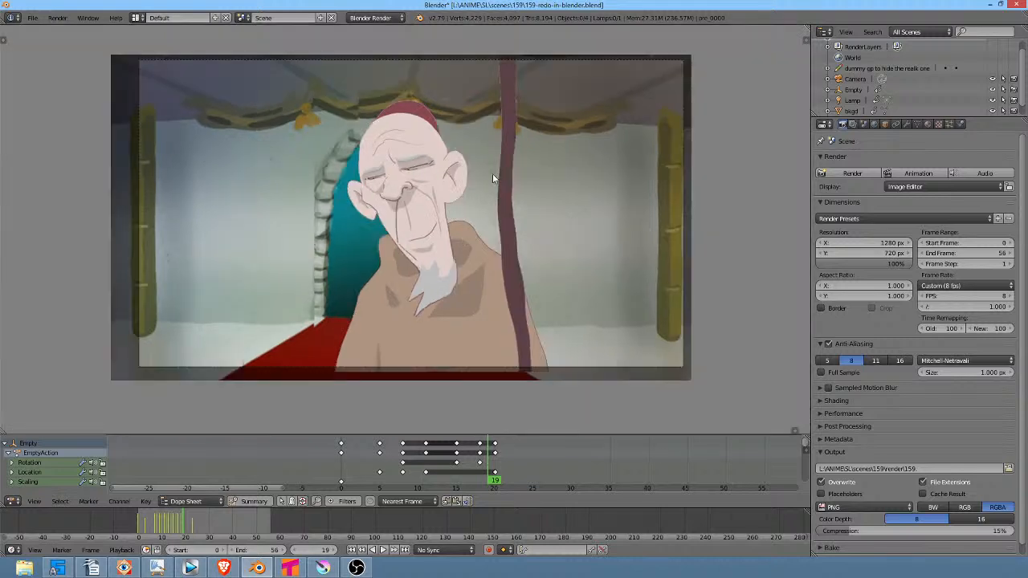
pyautogui.click(34, 19)
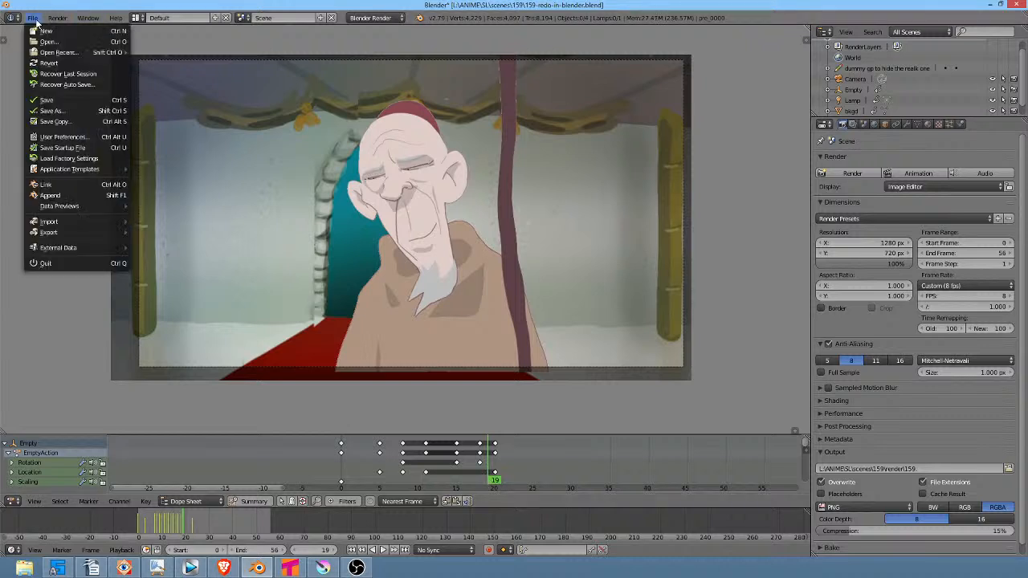
pyautogui.click(34, 101)
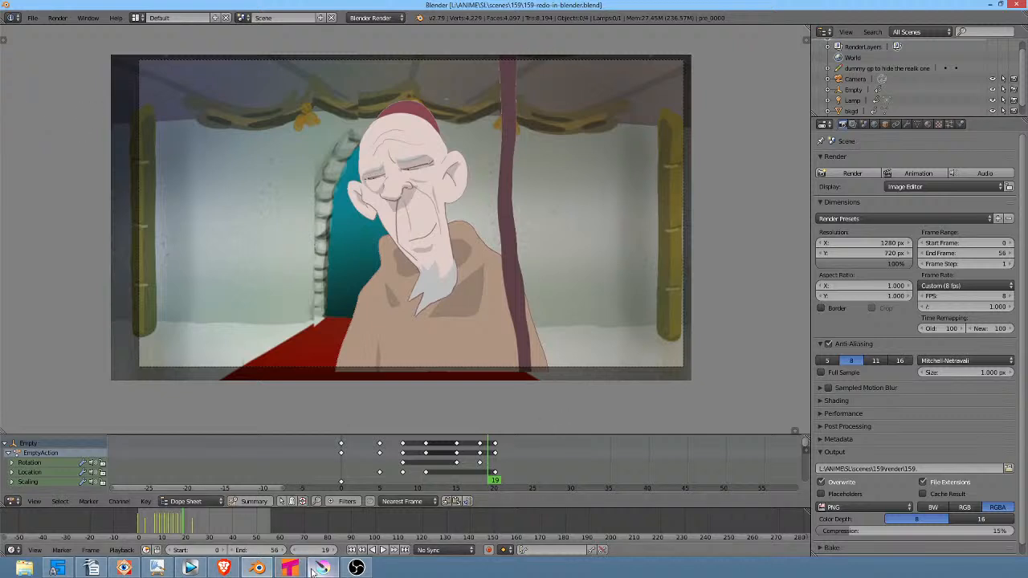
# Step: Switch to Vegas Pro, find shot 159 in the edit, and play from shot 158 through it
pyautogui.moveTo(320, 570)
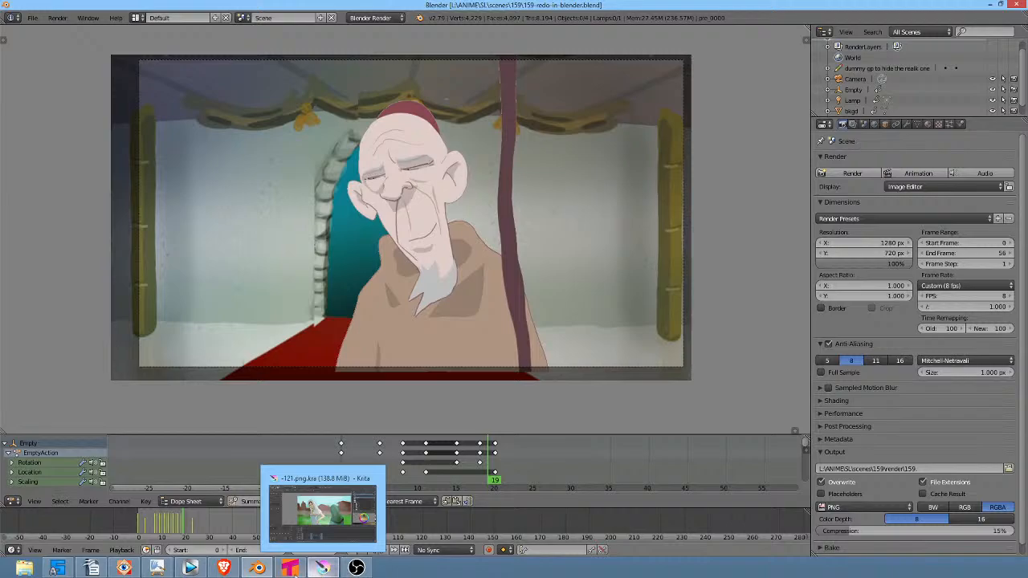
pyautogui.click(190, 567)
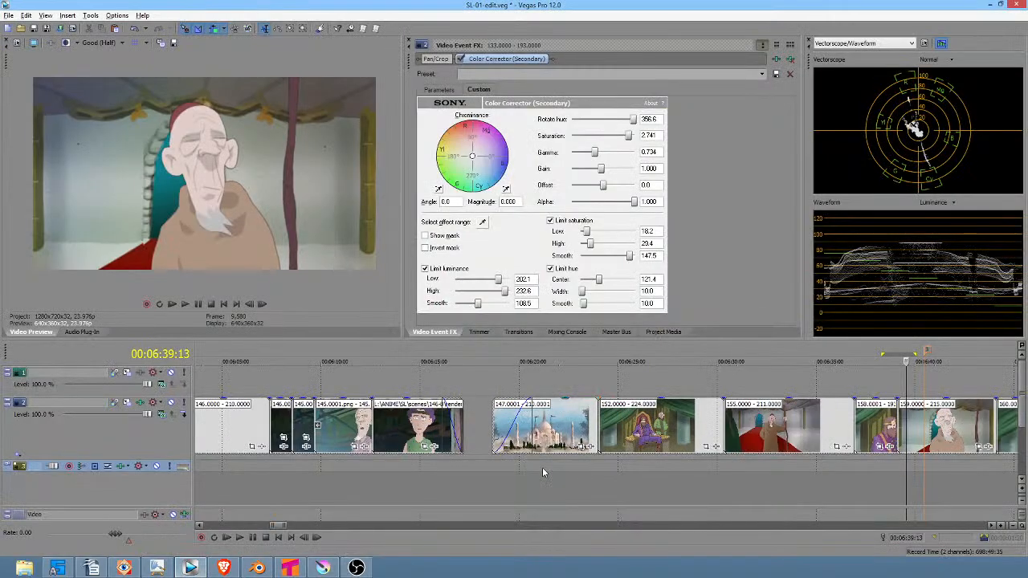
pyautogui.moveTo(542, 471); pyautogui.dragTo(731, 481)
pyautogui.scroll(-2, 717, 488)
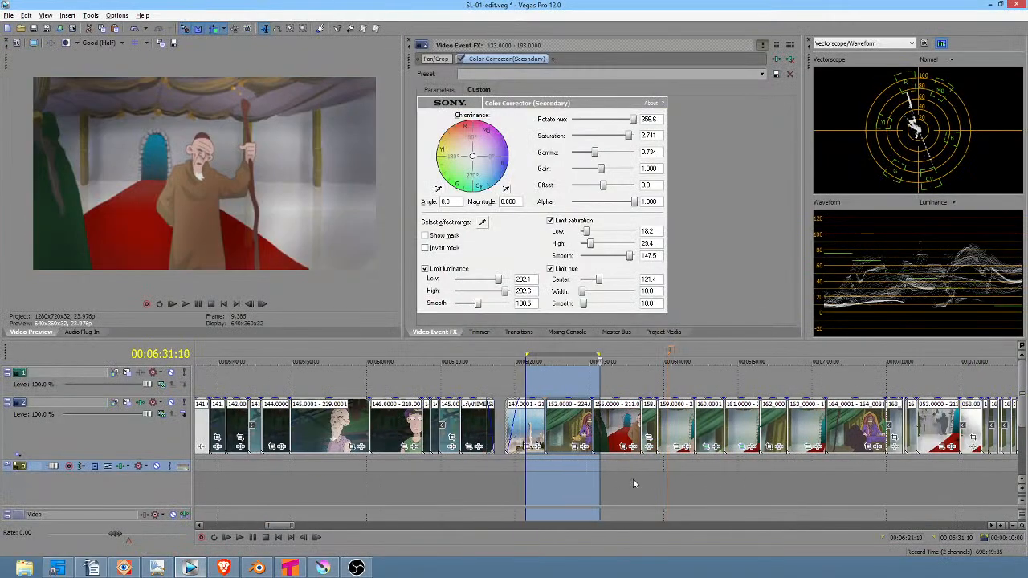
pyautogui.moveTo(546, 474); pyautogui.dragTo(660, 479)
pyautogui.scroll(3, 648, 479)
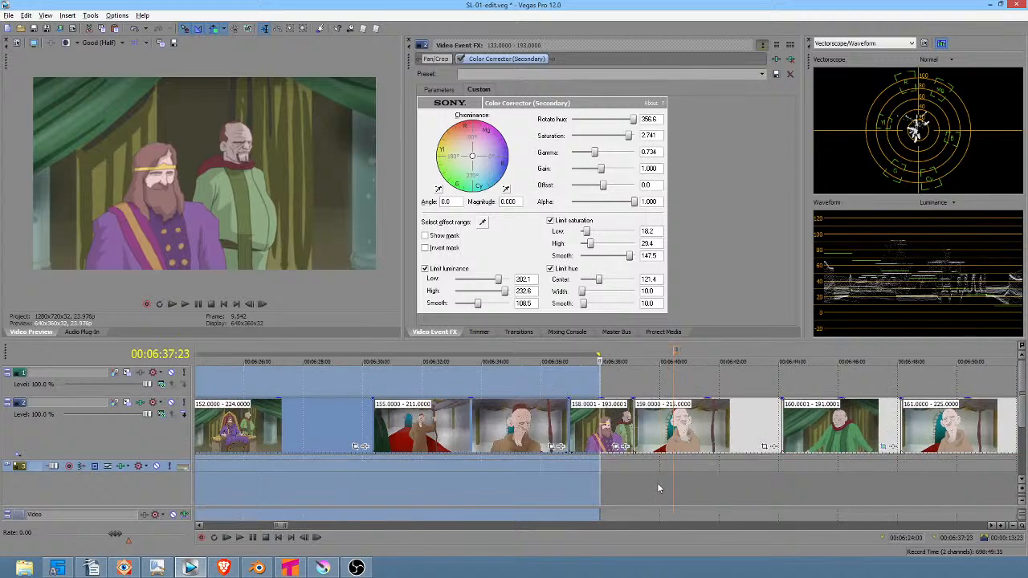
pyautogui.hscroll(2, 569, 477)
pyautogui.click(526, 474)
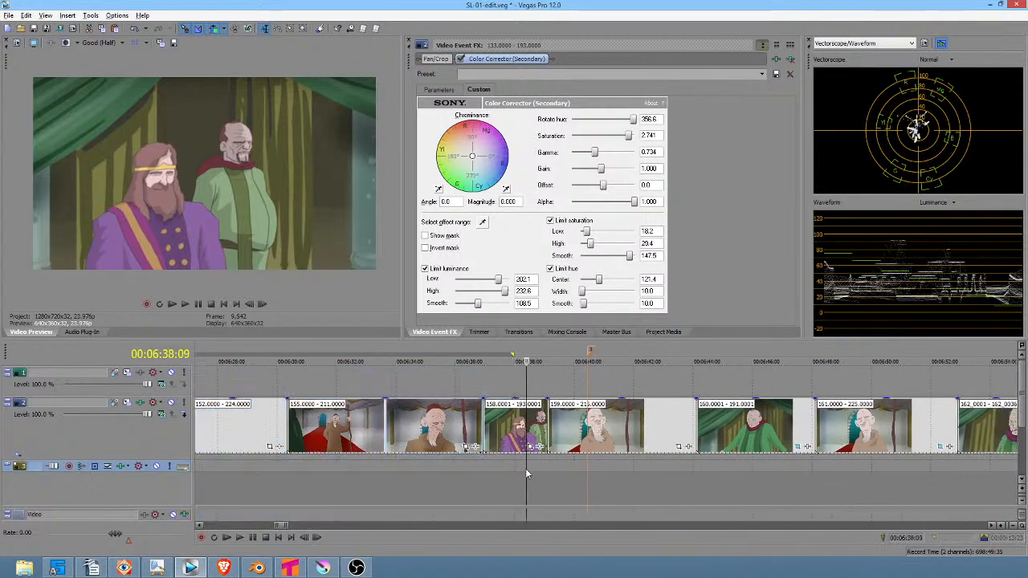
pyautogui.press('space')
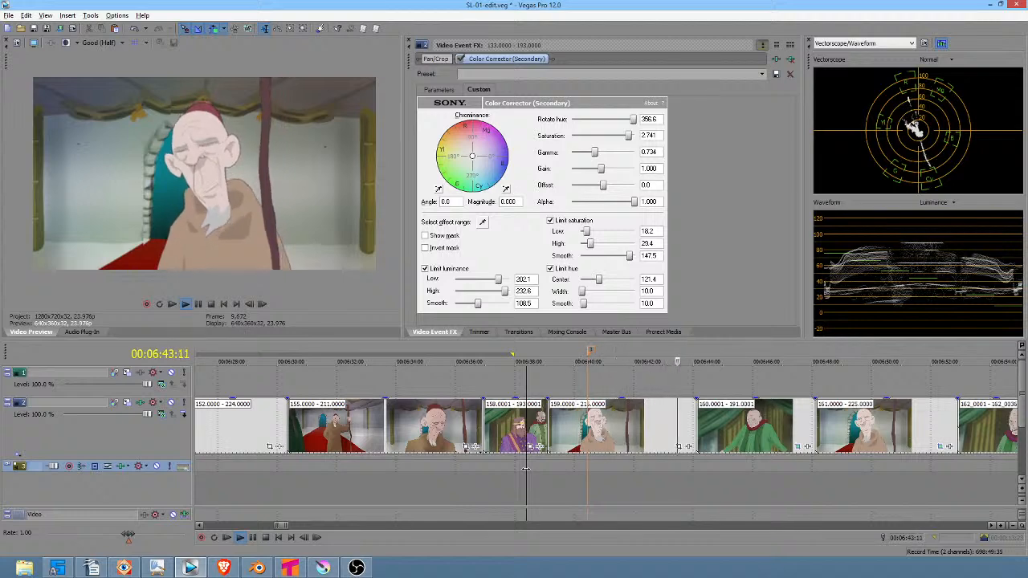
# Step: Compare the old man's face in shots 159 and 161, and look over the surrounding shots in the timeline
pyautogui.click(506, 481)
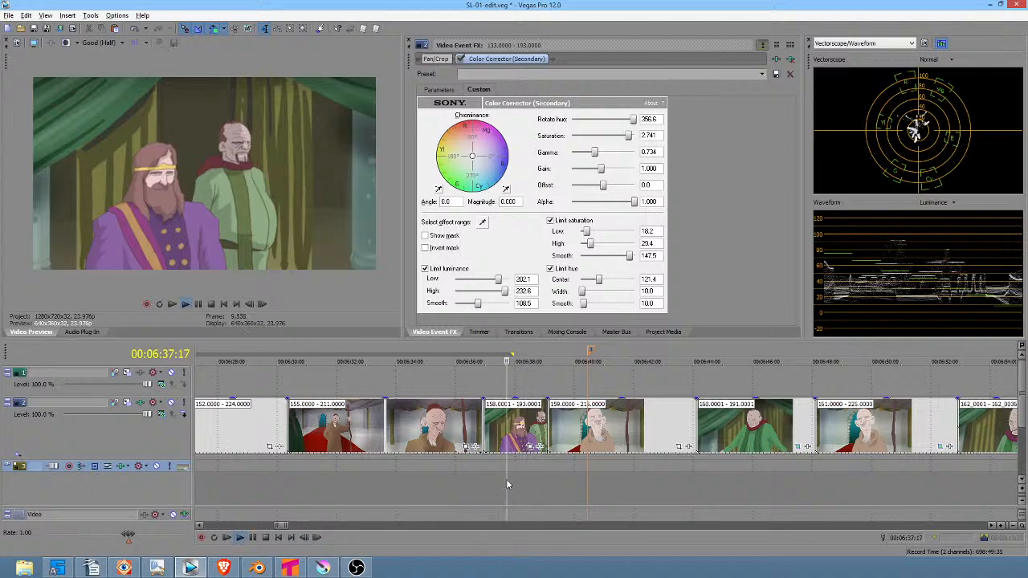
pyautogui.click(598, 485)
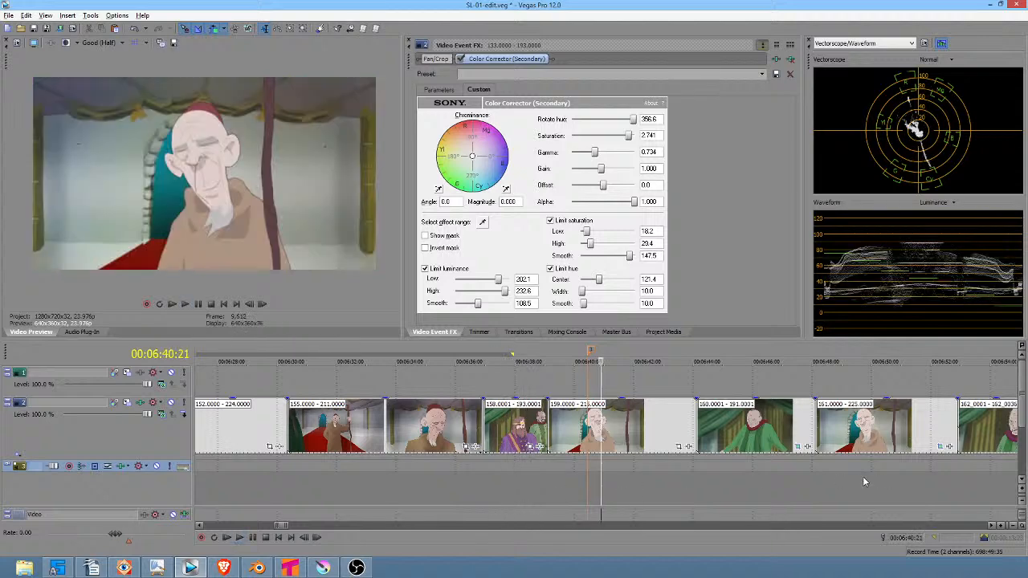
pyautogui.click(856, 477)
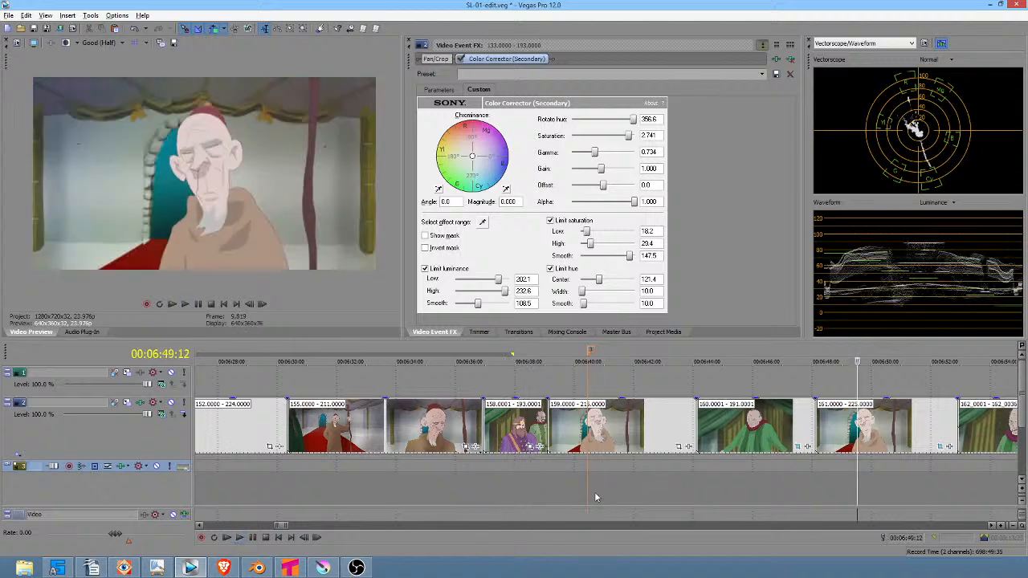
pyautogui.click(567, 482)
pyautogui.moveTo(595, 482); pyautogui.dragTo(865, 481)
pyautogui.scroll(-5, 843, 480)
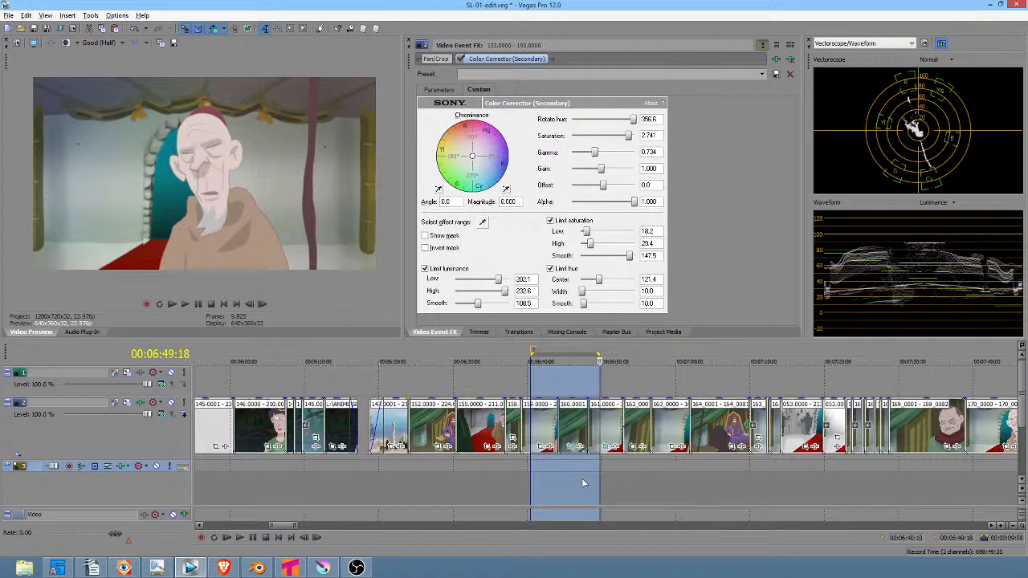
pyautogui.scroll(4, 581, 477)
pyautogui.moveTo(588, 478); pyautogui.dragTo(605, 460)
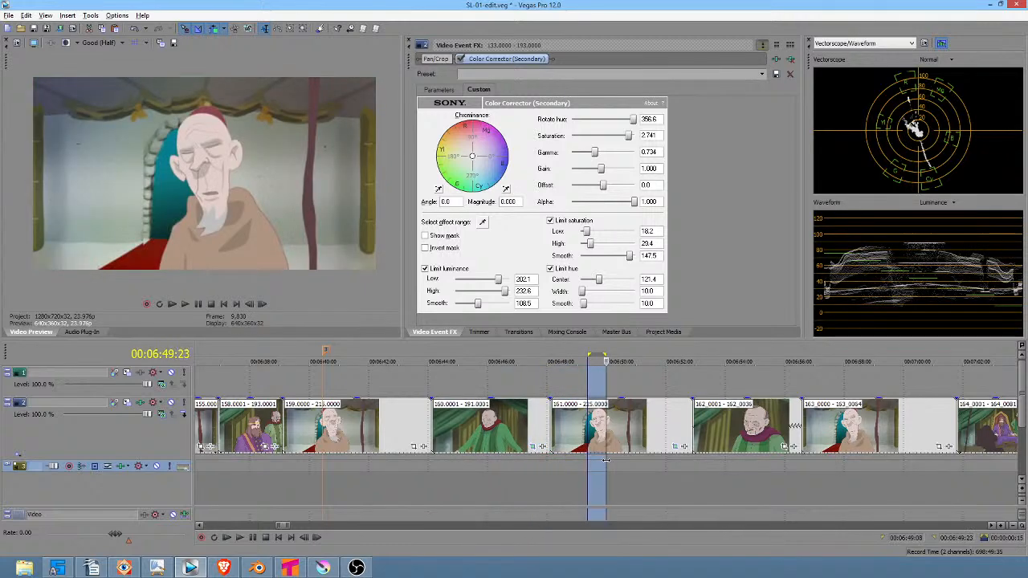
pyautogui.scroll(-8, 605, 459)
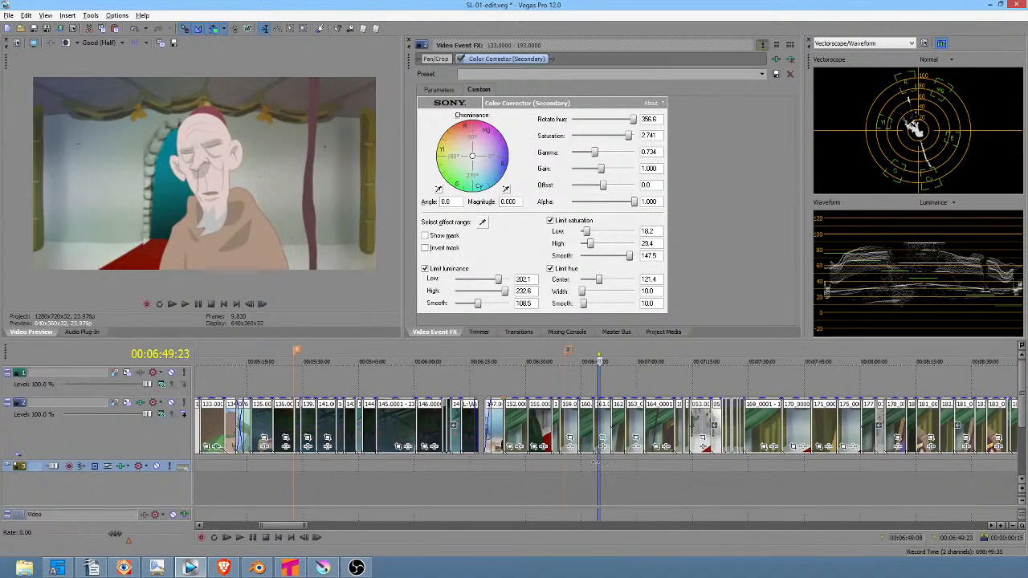
# Step: Examine the red-capped old man's close-up by scrubbing shots 390 to 393, around 22:11 to 22:27 in the edit
pyautogui.click(621, 352)
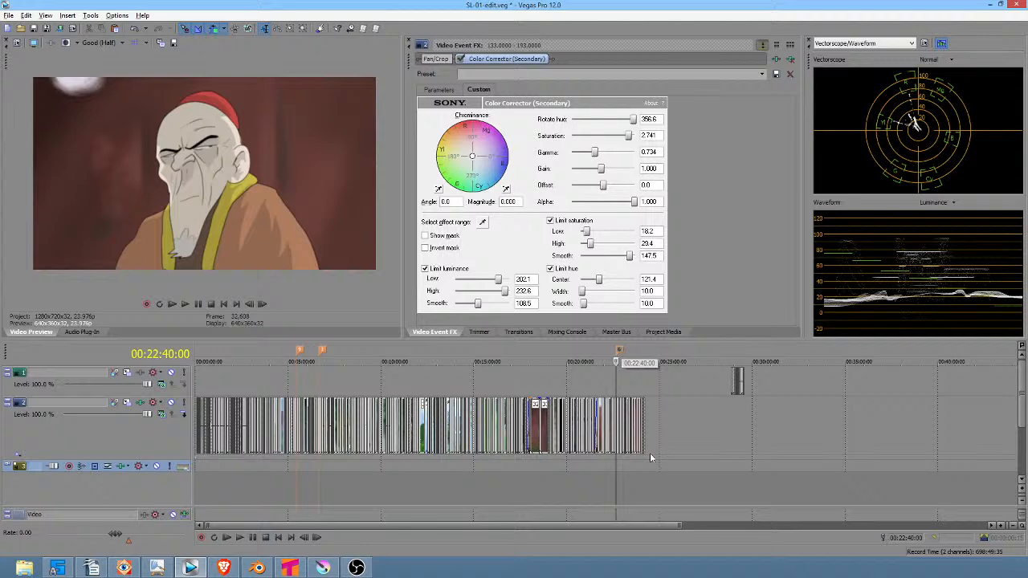
pyautogui.scroll(2, 637, 460)
pyautogui.scroll(4, 625, 468)
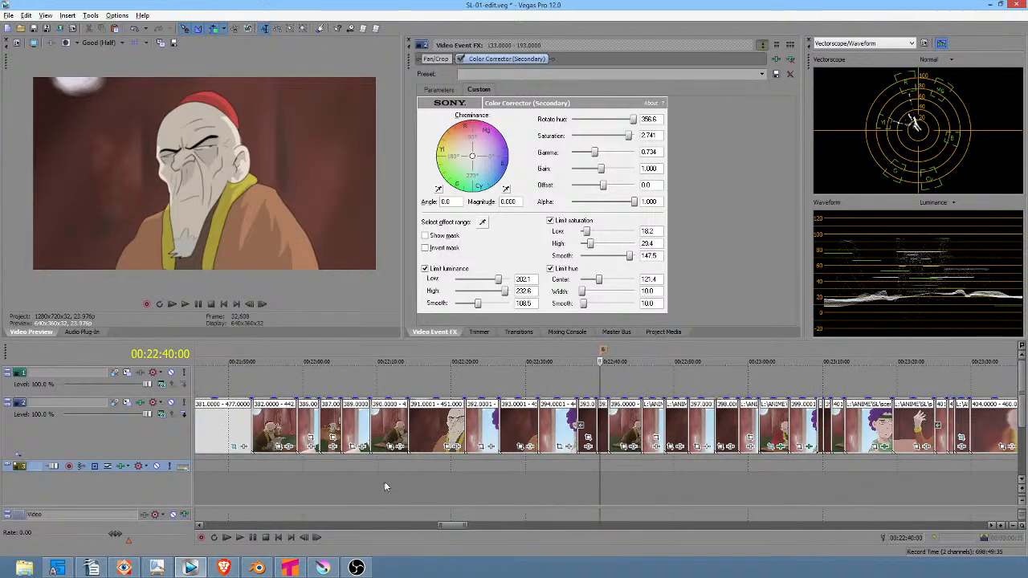
pyautogui.moveTo(388, 482); pyautogui.dragTo(506, 481)
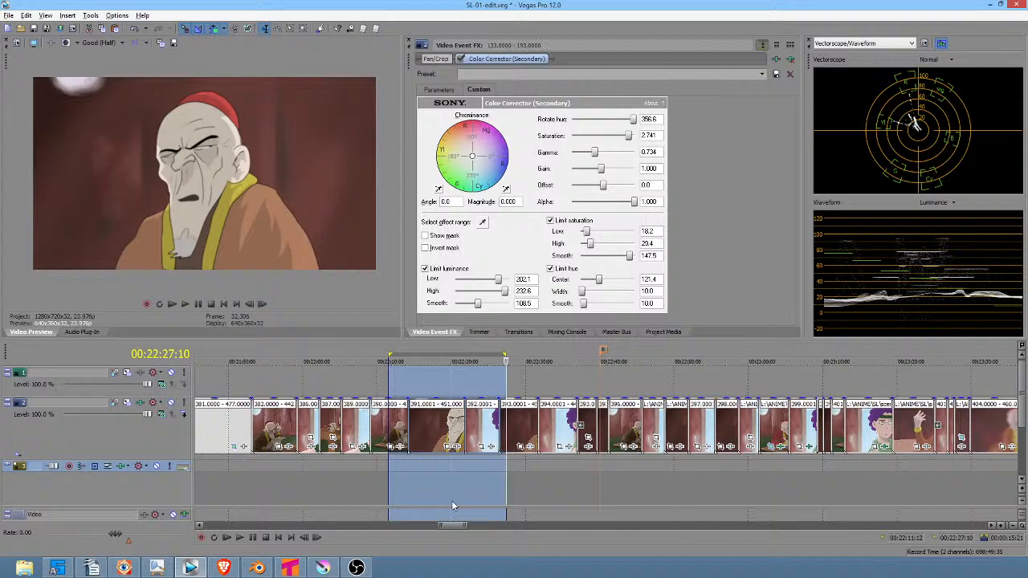
# Step: Return to shot 159 and scrub the surrounding throne room shots, from shot 147 through shot 163
pyautogui.scroll(-8, 466, 485)
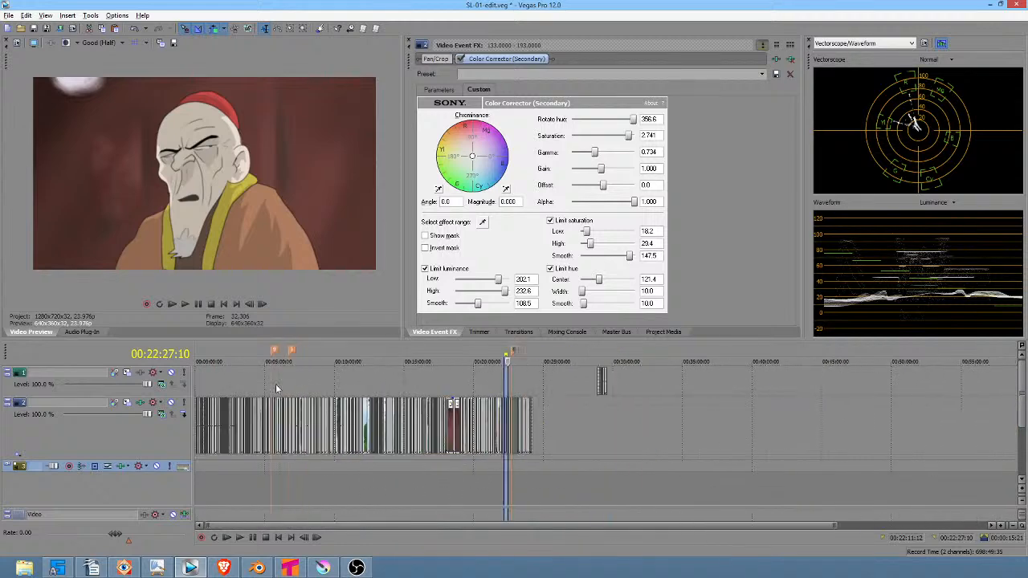
pyautogui.click(287, 384)
pyautogui.scroll(2, 284, 382)
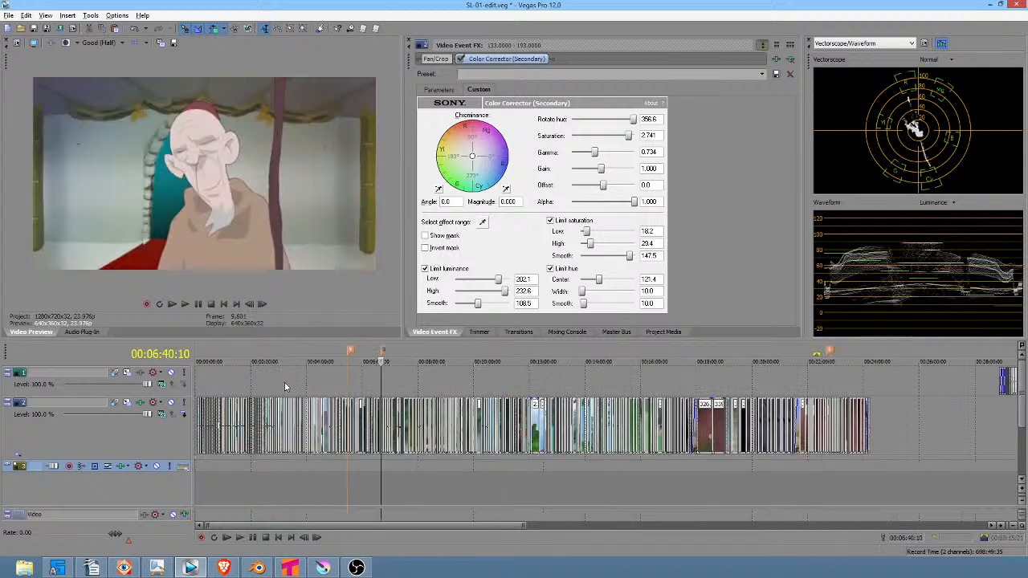
pyautogui.scroll(4, 284, 382)
pyautogui.scroll(4, 284, 382)
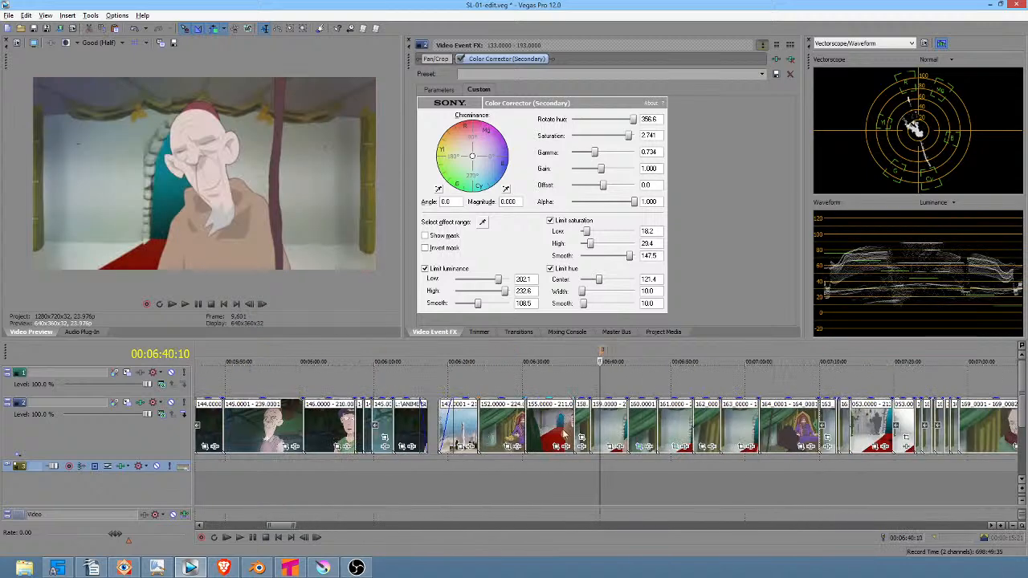
pyautogui.moveTo(526, 479); pyautogui.dragTo(827, 463)
pyautogui.moveTo(443, 476); pyautogui.dragTo(495, 479)
# Step: Skim the throne room sequence between about 6:40 and 10:52 to review how the characters look across it
pyautogui.scroll(-8, 451, 483)
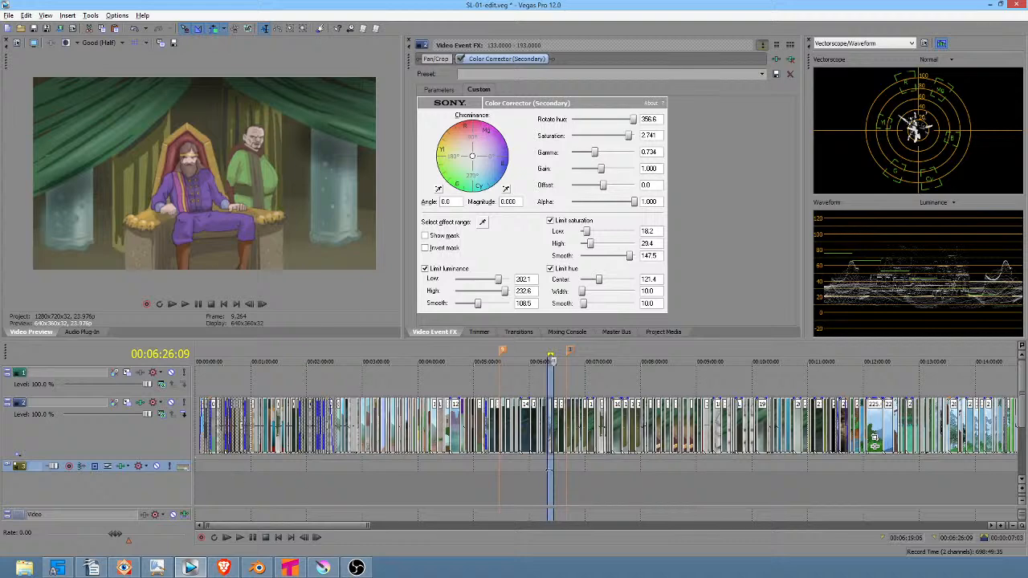
pyautogui.moveTo(574, 468)
pyautogui.mouseDown()
pyautogui.moveTo(741, 464)
pyautogui.moveTo(566, 454)
pyautogui.mouseUp()
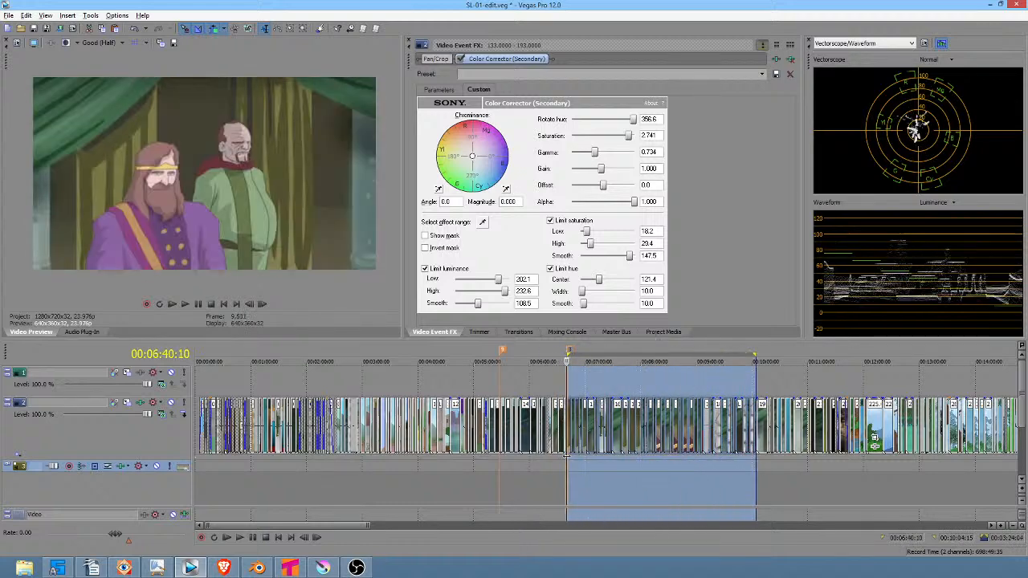
pyautogui.hscroll(5, 697, 496)
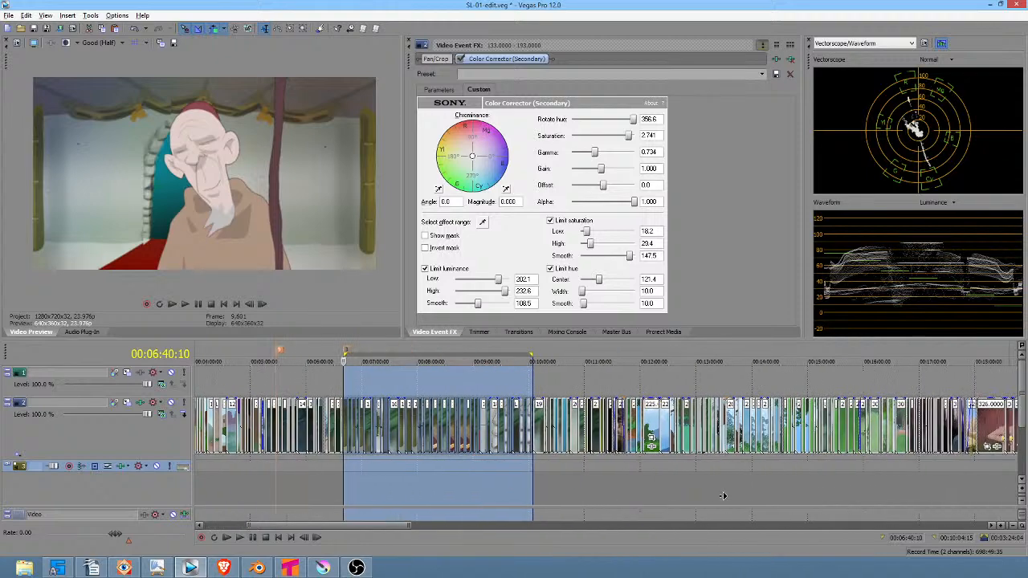
pyautogui.moveTo(441, 485); pyautogui.dragTo(475, 479)
# Step: Compare the face of the long-haired character with the gold headband in shots 208 and 212
pyautogui.scroll(5, 490, 475)
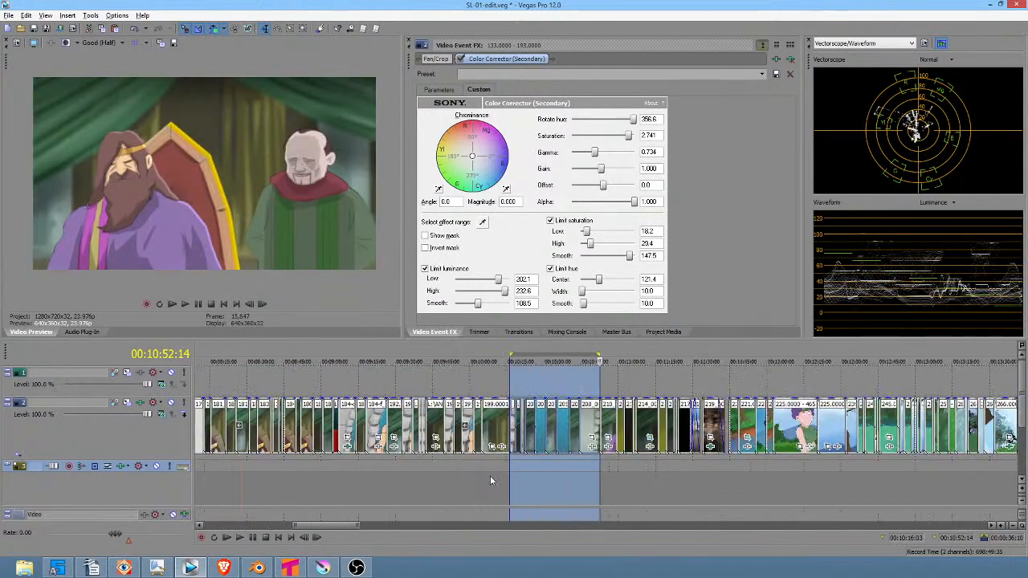
pyautogui.moveTo(636, 479); pyautogui.dragTo(585, 479)
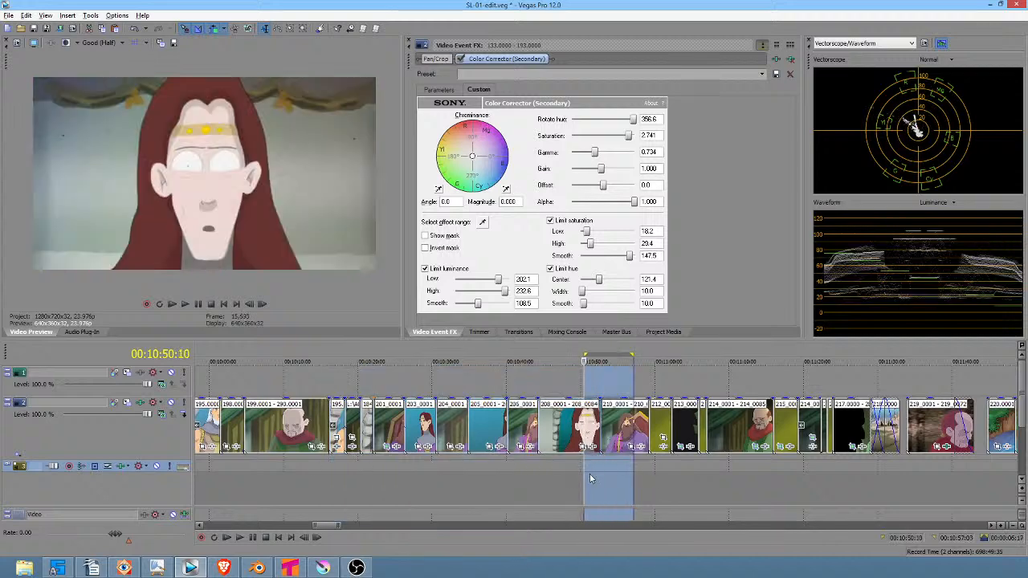
pyautogui.click(589, 476)
pyautogui.click(659, 470)
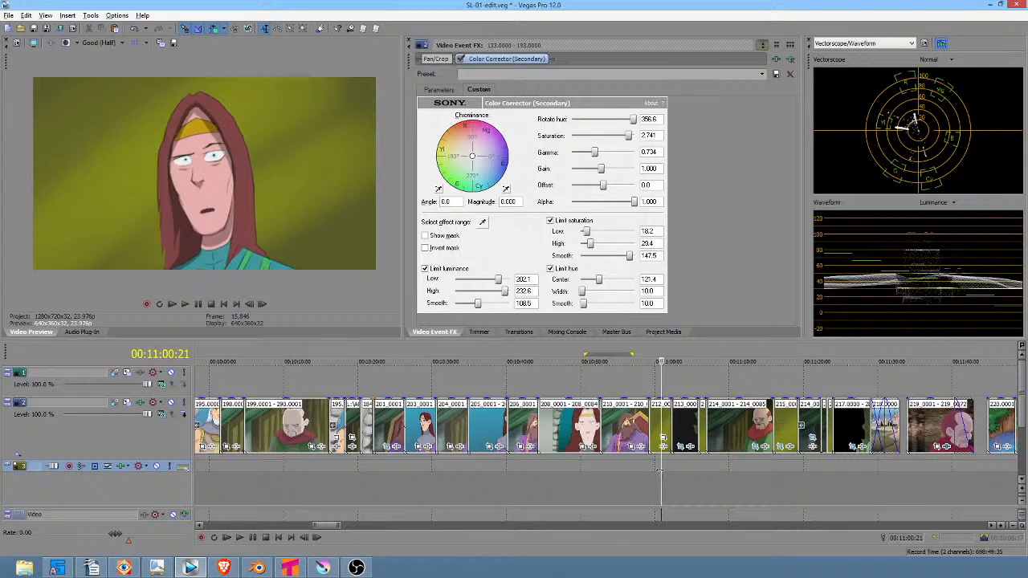
pyautogui.moveTo(651, 471); pyautogui.dragTo(668, 470)
pyautogui.click(666, 472)
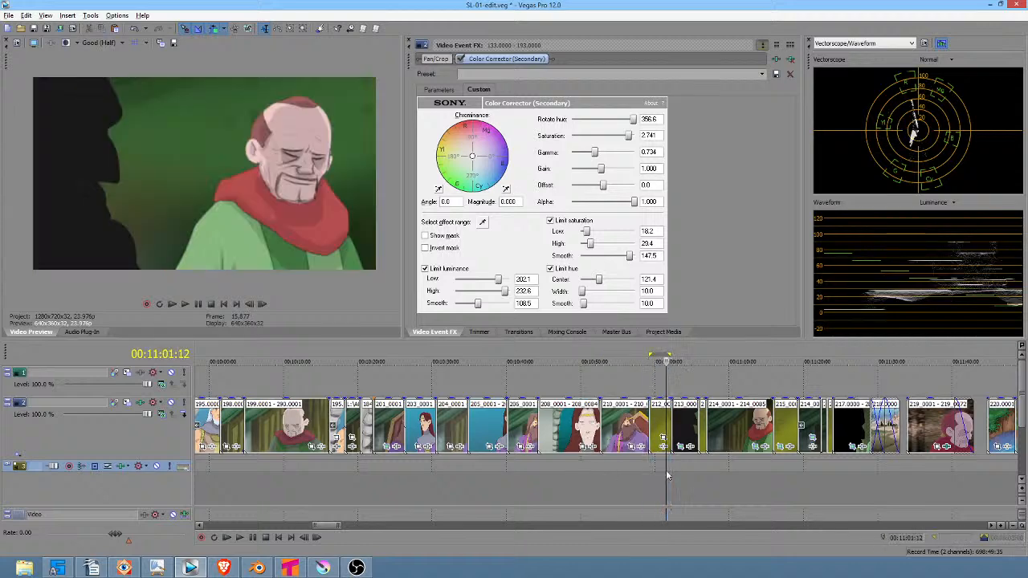
pyautogui.scroll(3, 657, 470)
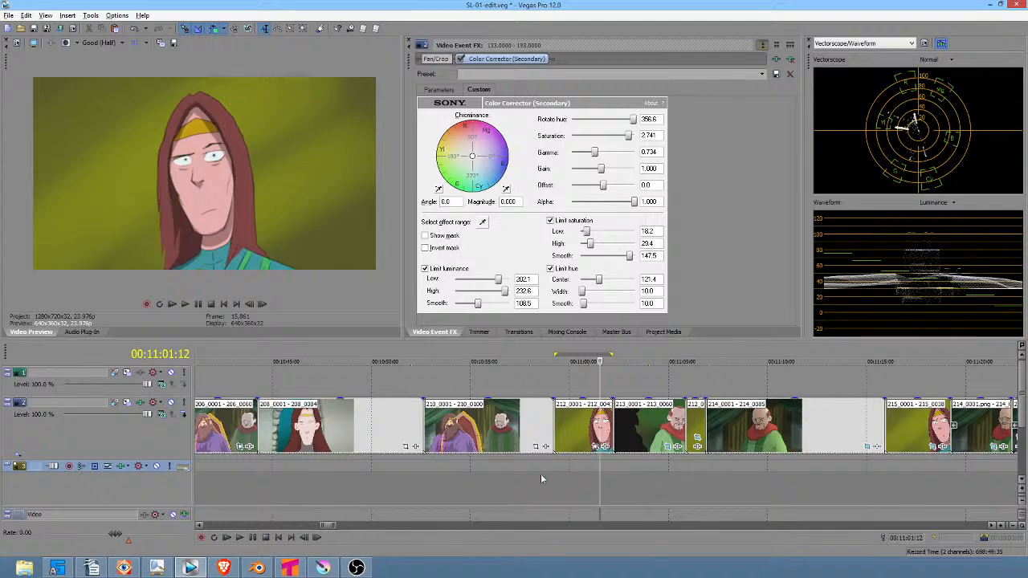
pyautogui.moveTo(554, 482); pyautogui.dragTo(580, 484)
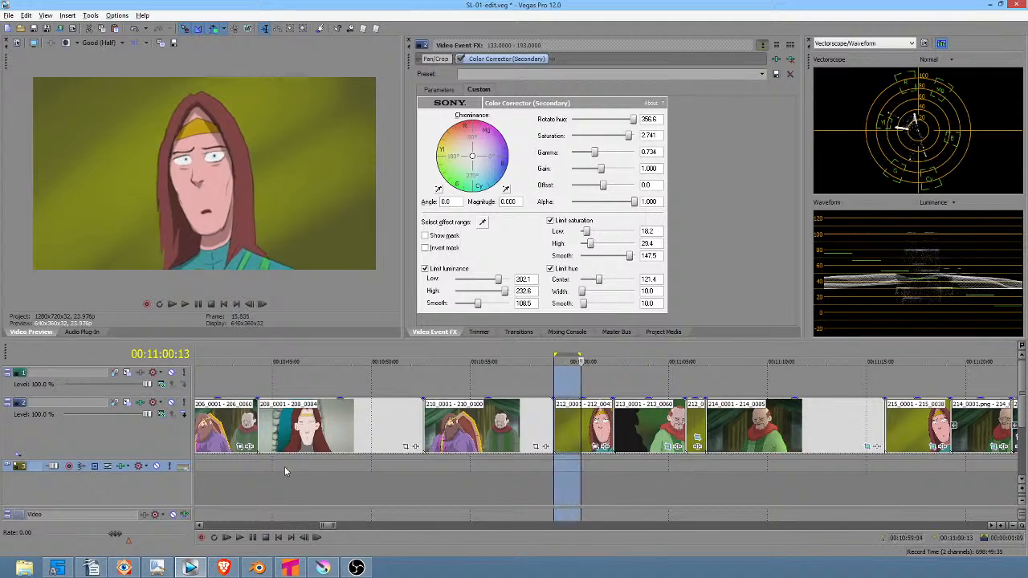
# Step: Scrub shots 203 to 205 and compare the long-haired character's design with shots 212 and 208
pyautogui.moveTo(285, 472); pyautogui.dragTo(492, 491)
pyautogui.middleClick(329, 489)
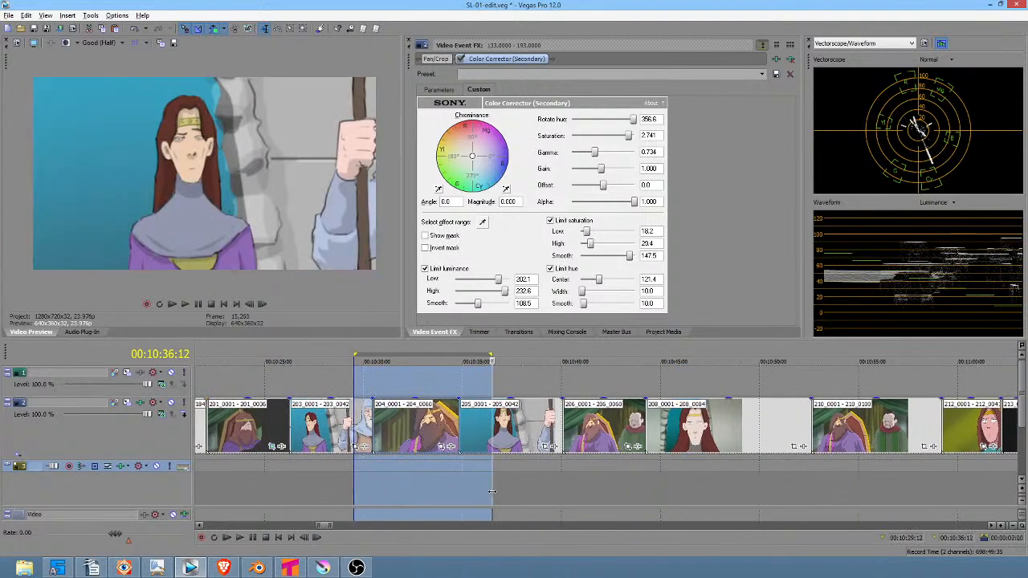
pyautogui.click(490, 478)
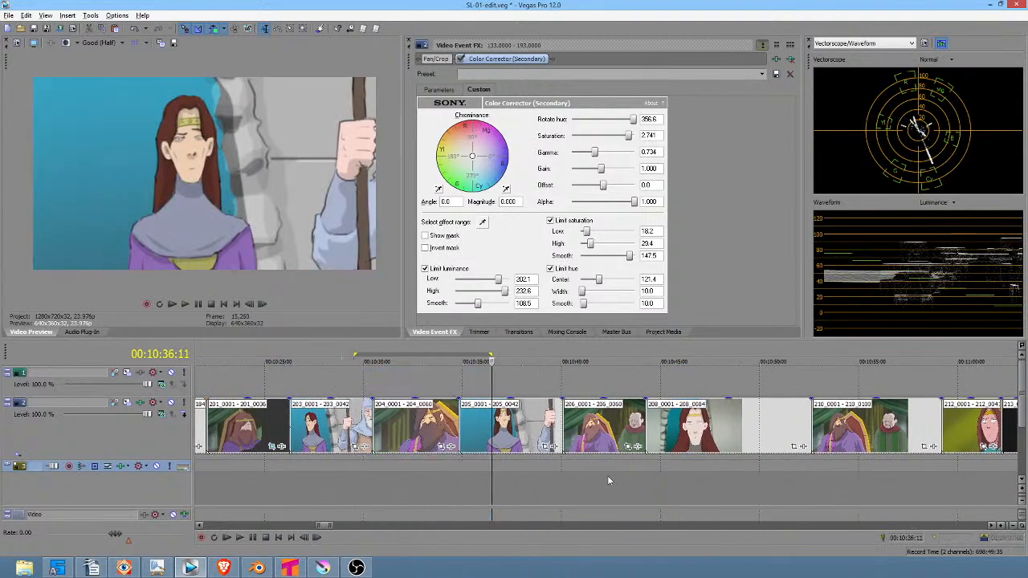
pyautogui.click(963, 483)
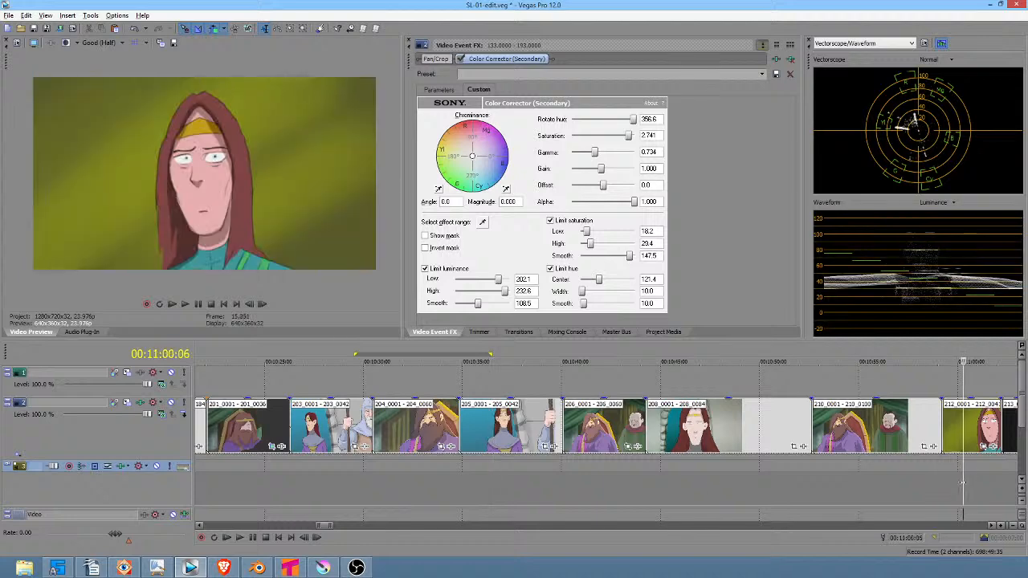
pyautogui.click(498, 482)
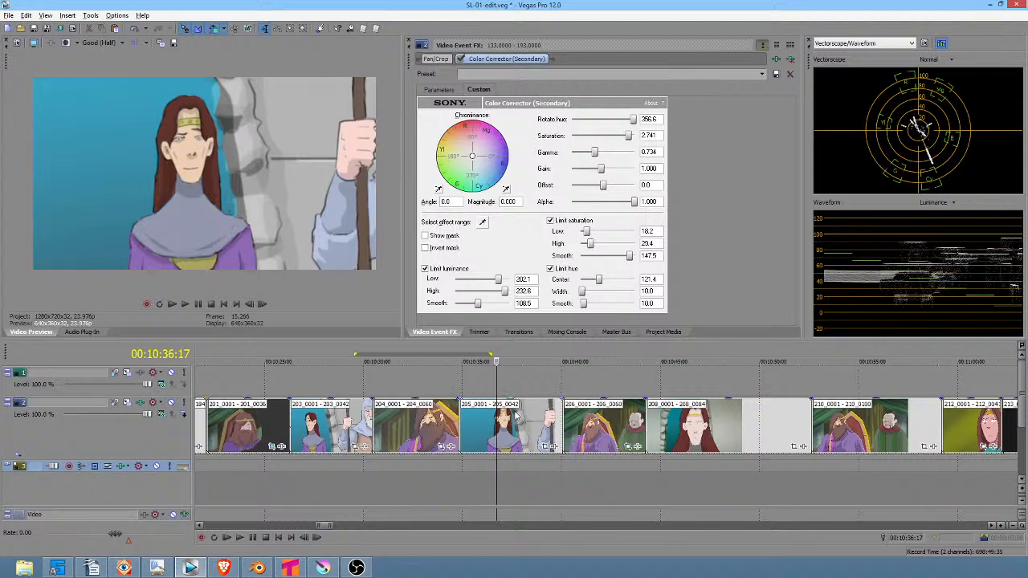
pyautogui.moveTo(677, 484)
pyautogui.mouseDown()
pyautogui.moveTo(734, 482)
pyautogui.moveTo(689, 471)
pyautogui.mouseUp()
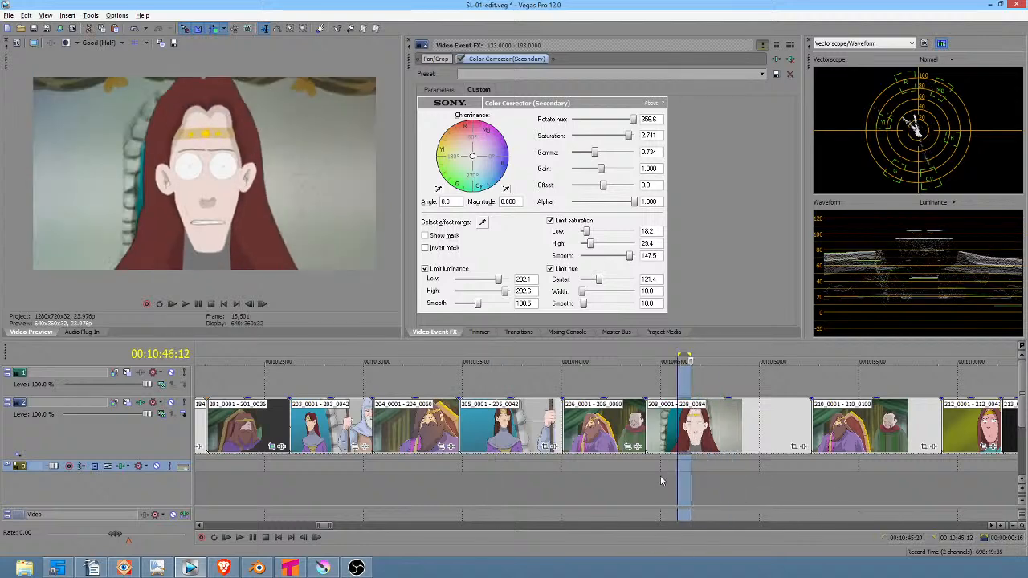
# Step: Scrub shot 208 again, and review shots 195 to 201 around 9:53 to 10:19
pyautogui.hscroll(3, 665, 481)
pyautogui.moveTo(497, 483); pyautogui.dragTo(627, 487)
pyautogui.scroll(-5, 642, 486)
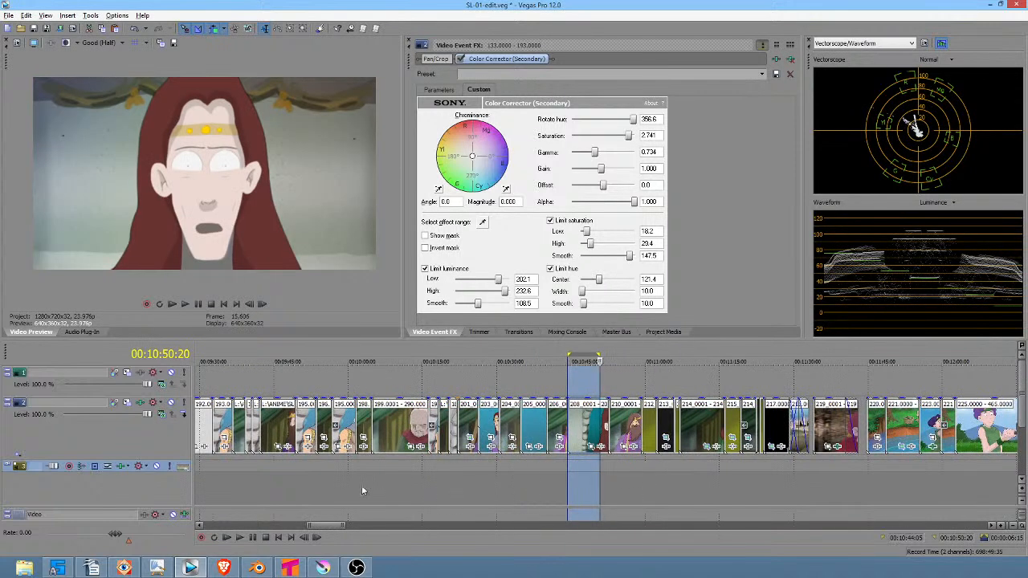
pyautogui.moveTo(316, 480); pyautogui.dragTo(443, 484)
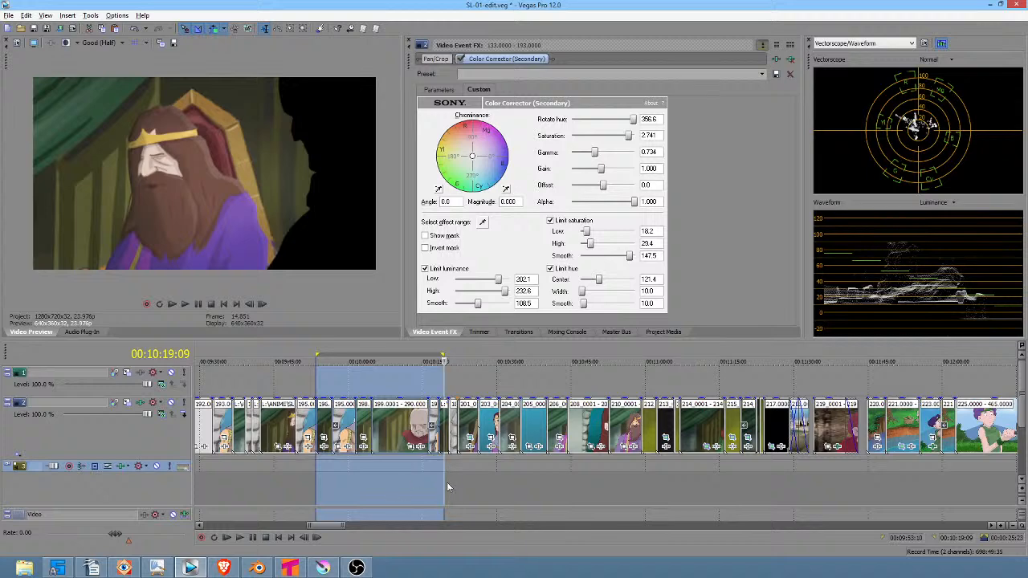
pyautogui.click(432, 472)
pyautogui.scroll(3, 434, 478)
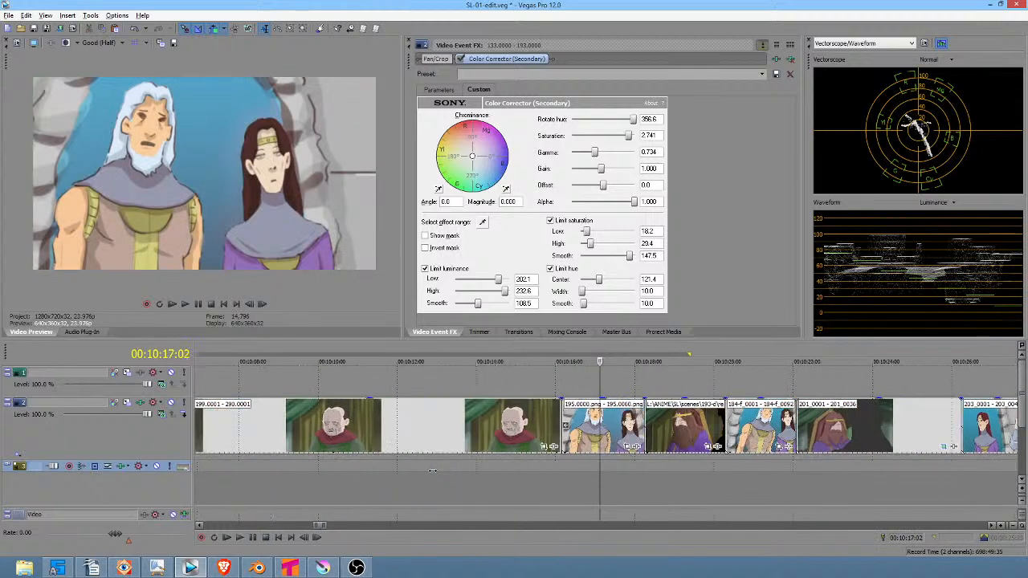
# Step: Go back to the old man's scene and scrub shots 152 to 163, stopping in shot 159
pyautogui.scroll(-3, 531, 490)
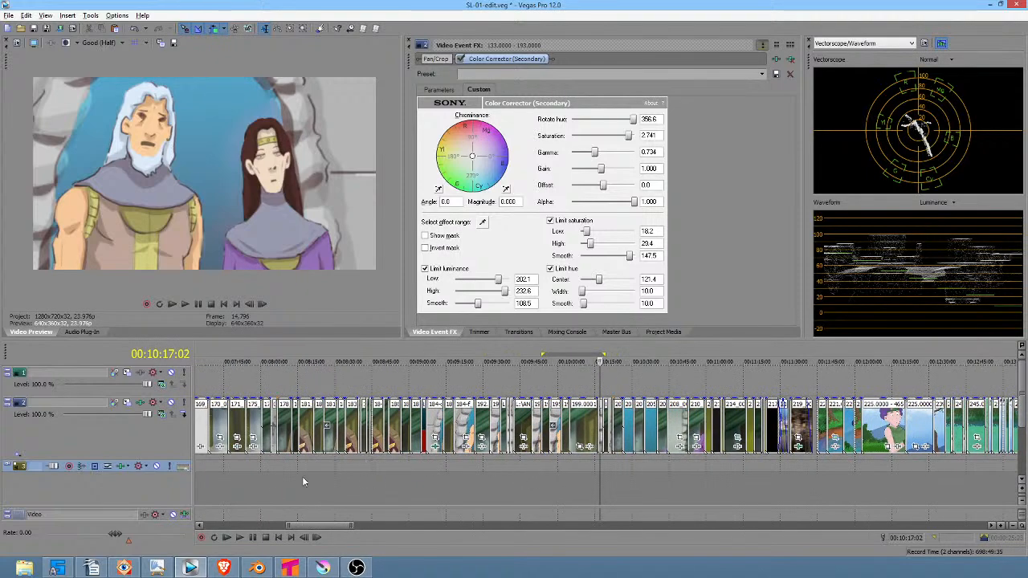
pyautogui.hscroll(-5, 454, 482)
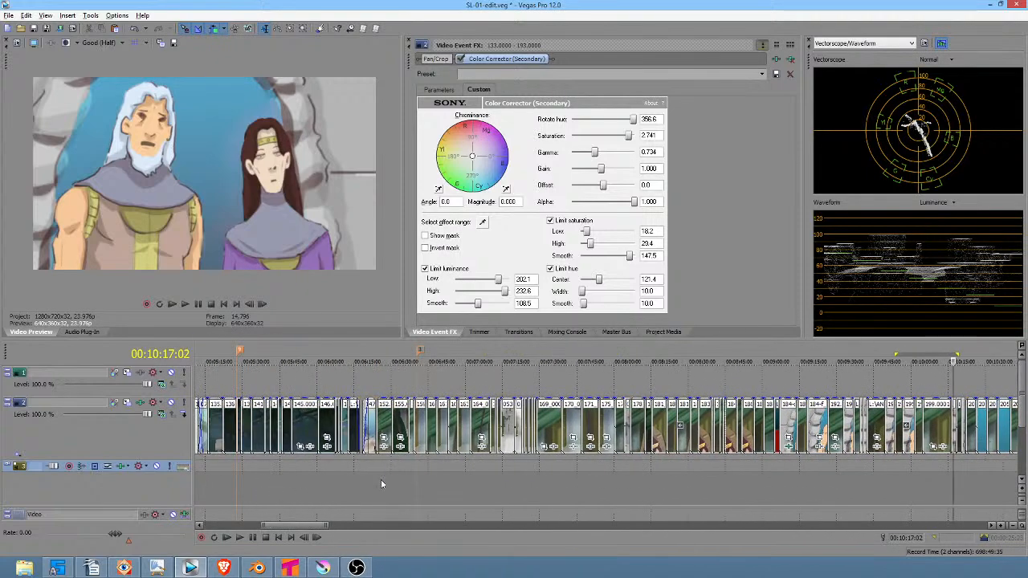
pyautogui.moveTo(382, 483); pyautogui.dragTo(869, 479)
pyautogui.scroll(4, 418, 485)
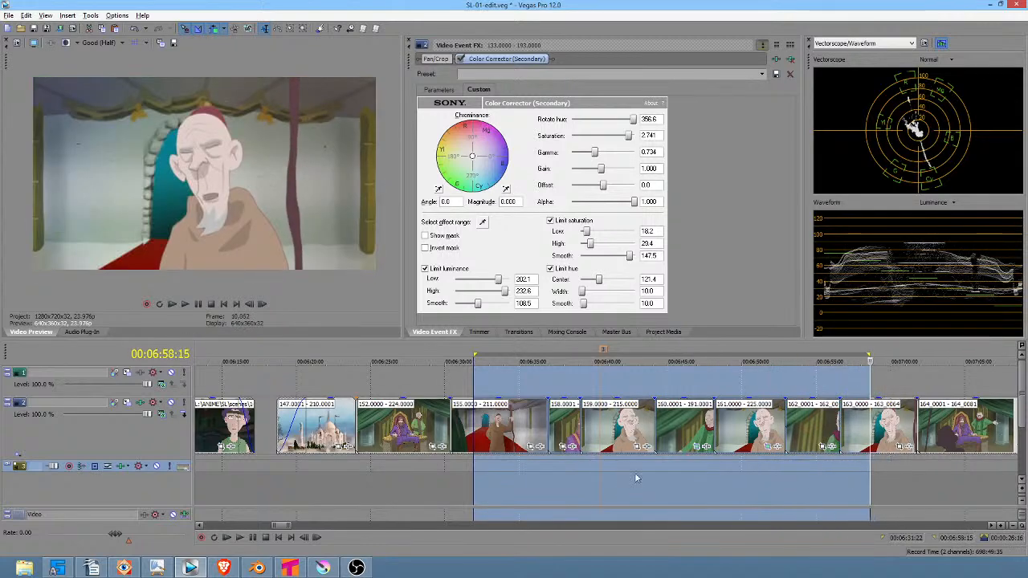
pyautogui.moveTo(403, 486); pyautogui.dragTo(494, 491)
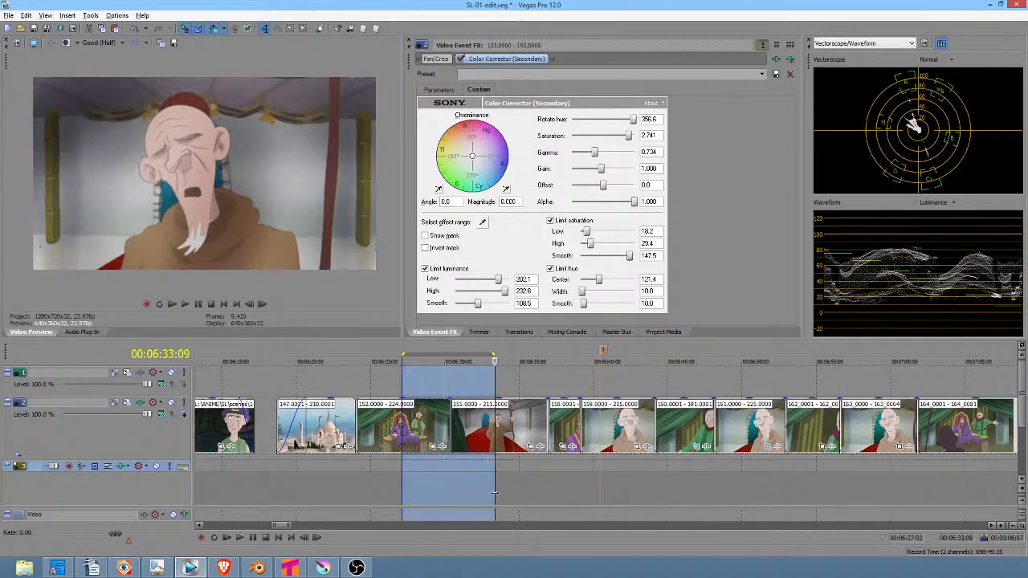
pyautogui.moveTo(430, 494); pyautogui.dragTo(599, 501)
pyautogui.click(616, 484)
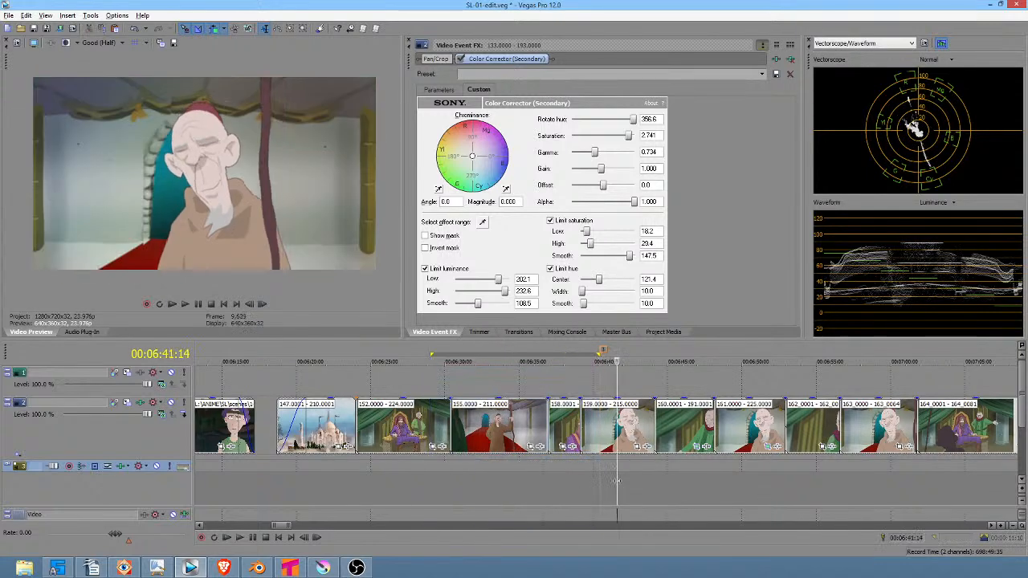
# Step: Examine the old man's face in shots 161 and 163, and scrub back from shot 160 into shot 159
pyautogui.hscroll(6, 672, 484)
pyautogui.moveTo(482, 484); pyautogui.dragTo(679, 484)
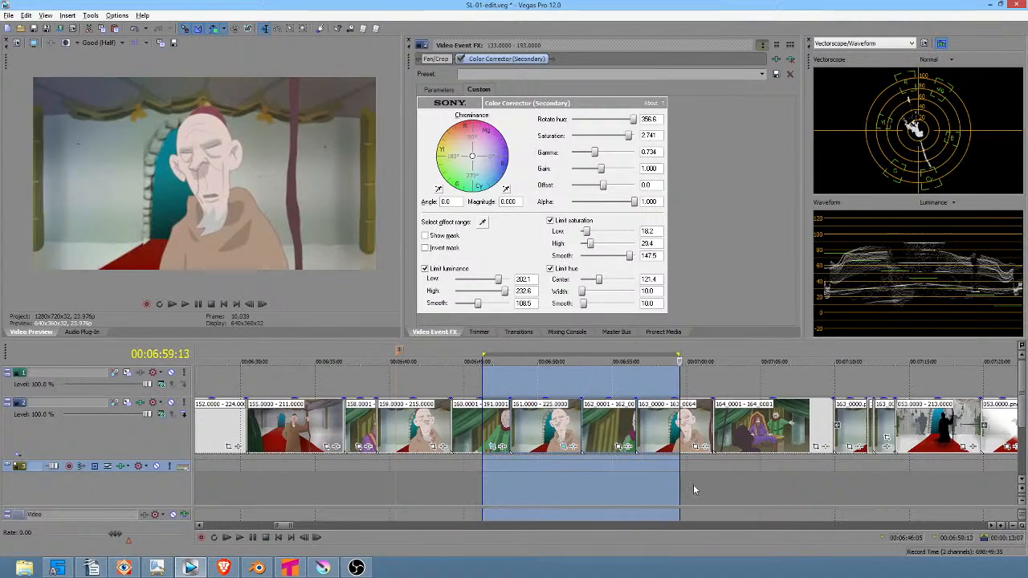
pyautogui.hscroll(1, 691, 489)
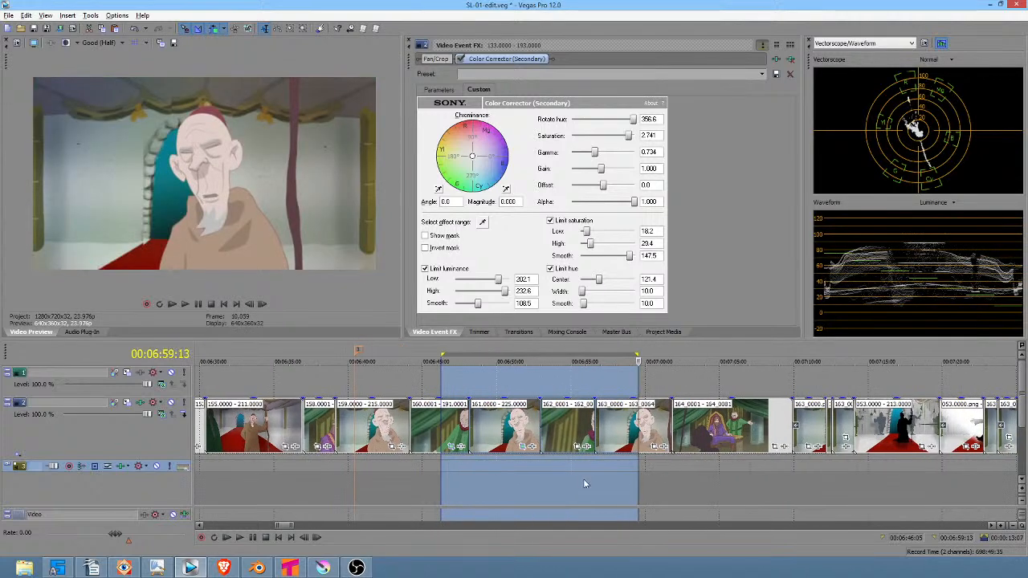
pyautogui.moveTo(580, 479); pyautogui.dragTo(634, 480)
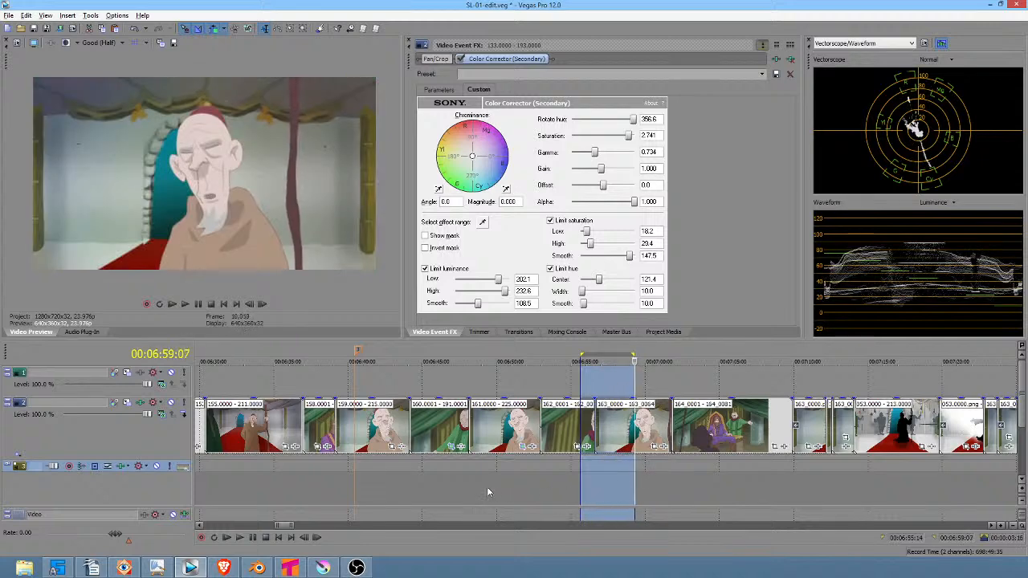
pyautogui.moveTo(486, 486); pyautogui.dragTo(277, 437)
pyautogui.scroll(2, 460, 482)
pyautogui.scroll(1, 460, 482)
pyautogui.hscroll(4, 652, 492)
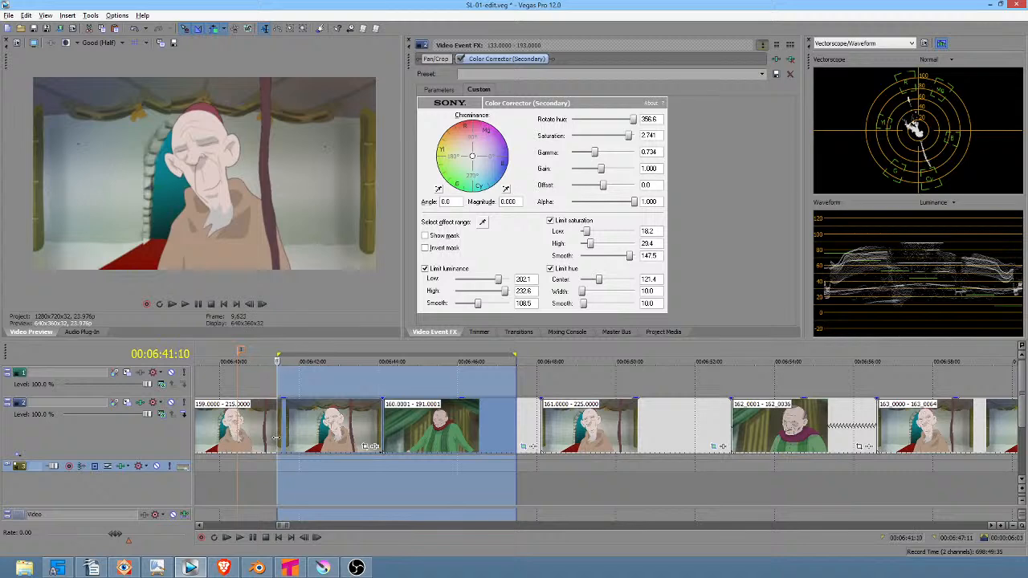
# Step: Scrub from shot 147 to shot 162, comparing the old man's face in the reworked shot 159 with shot 161
pyautogui.hscroll(-5, 390, 489)
pyautogui.moveTo(337, 499); pyautogui.dragTo(395, 478)
pyautogui.scroll(-4, 412, 487)
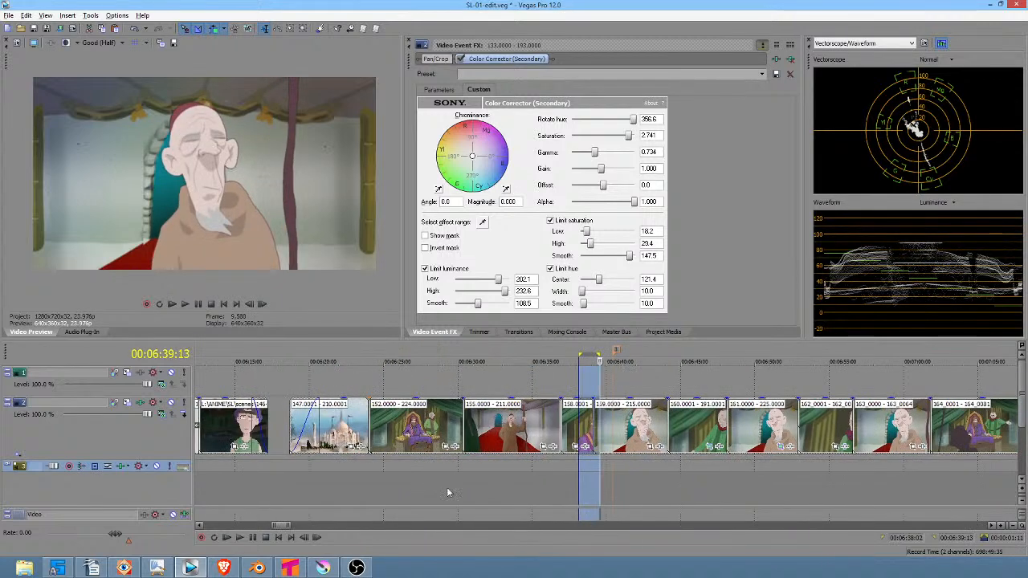
pyautogui.moveTo(335, 486); pyautogui.dragTo(830, 481)
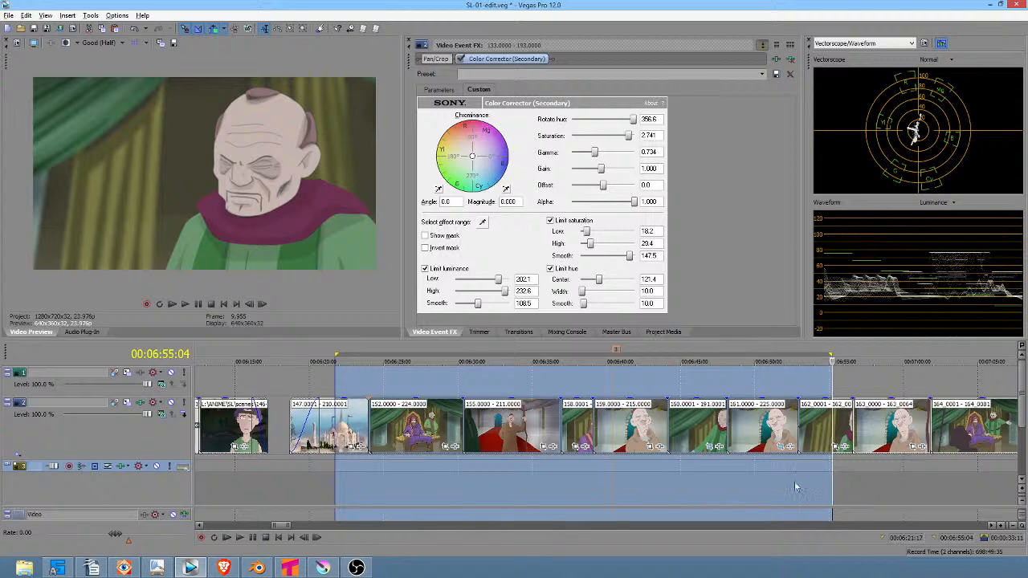
pyautogui.moveTo(575, 474); pyautogui.dragTo(739, 490)
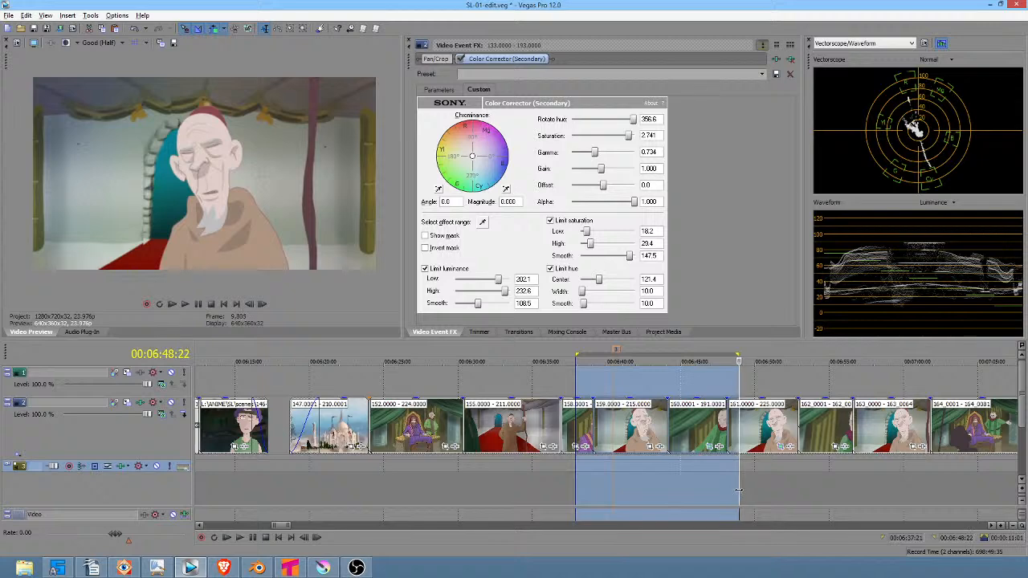
pyautogui.click(740, 487)
pyautogui.scroll(3, 754, 490)
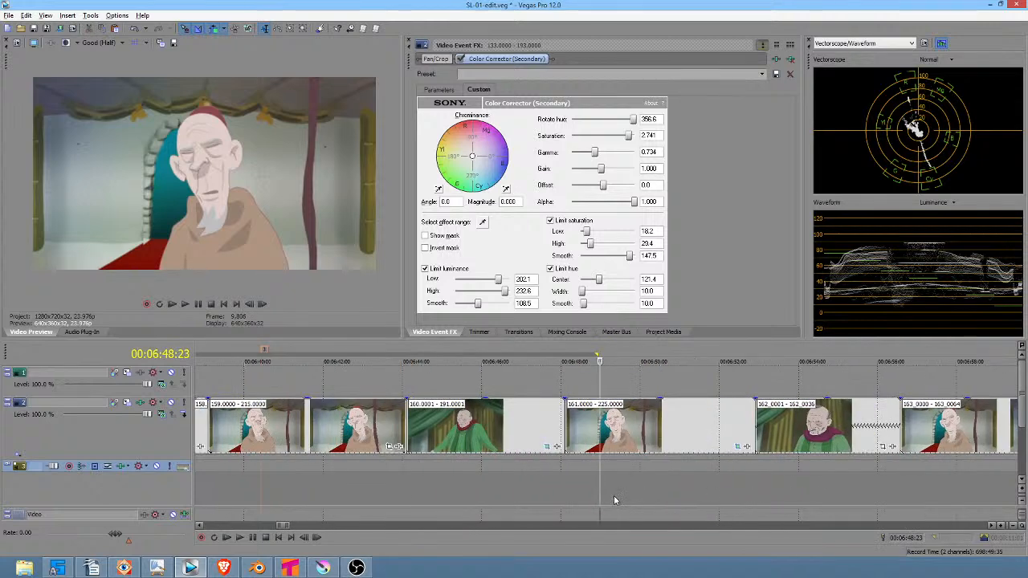
pyautogui.hscroll(2, 616, 494)
pyautogui.moveTo(459, 483); pyautogui.dragTo(643, 496)
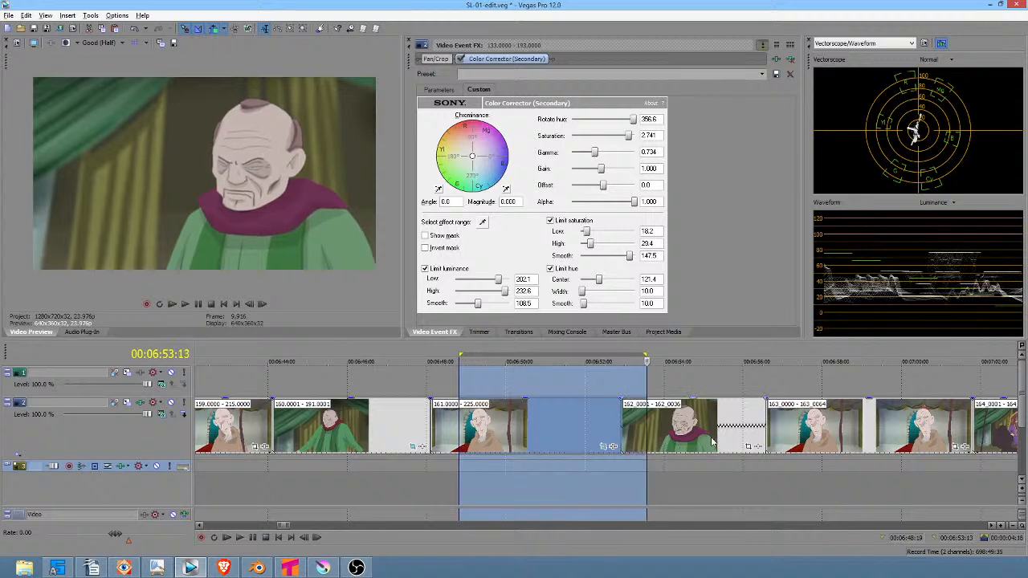